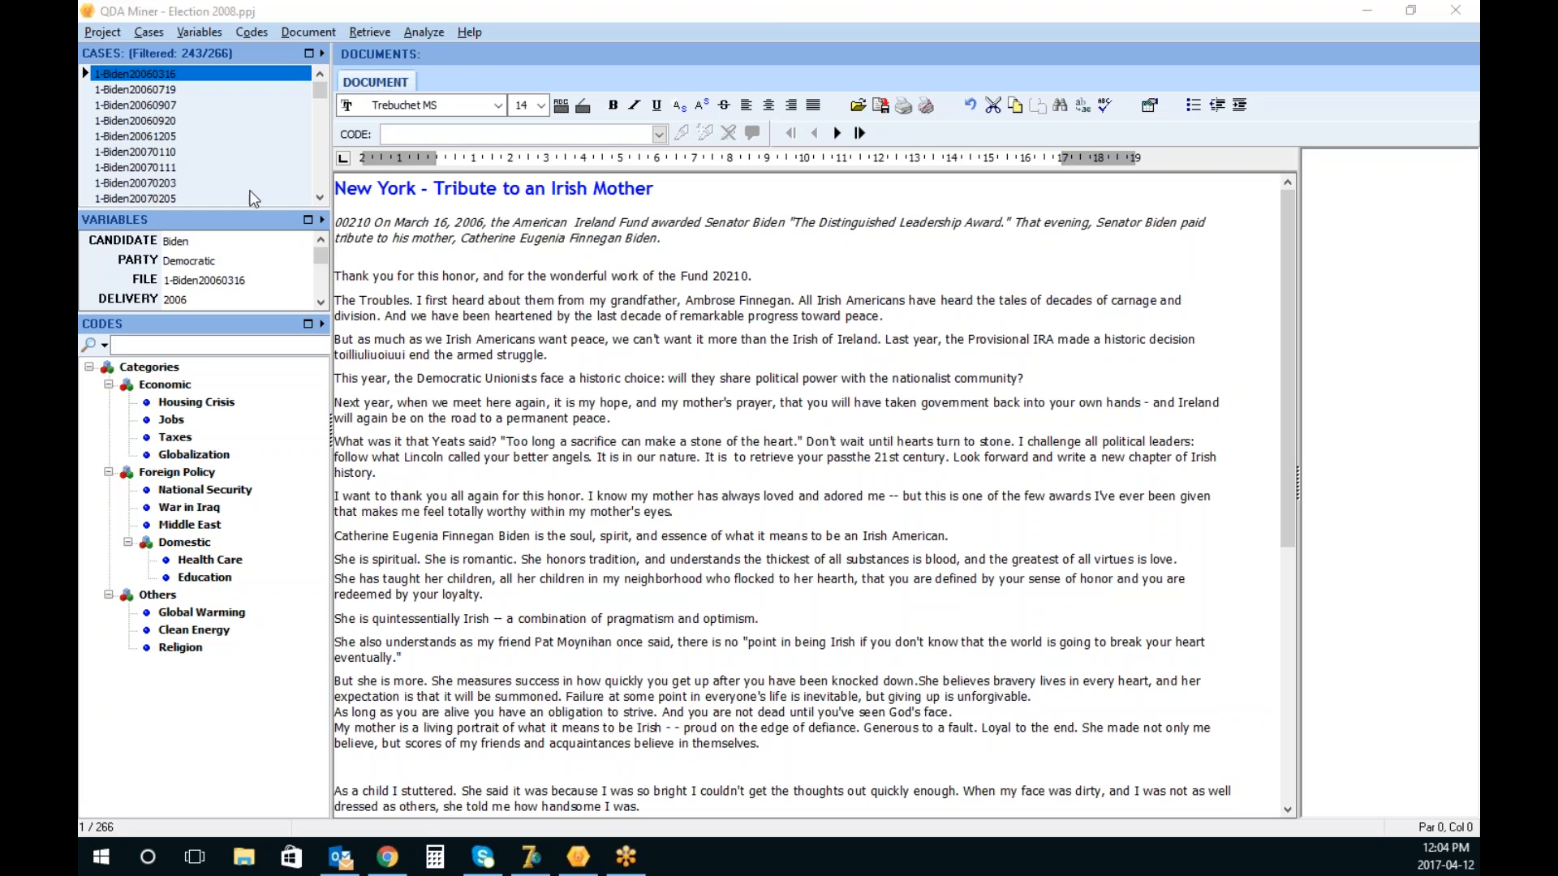
In case 1-Biden20060316, code the paragraph beginning "But she is more" with National Security, and remove that coding again
left_click(177, 90)
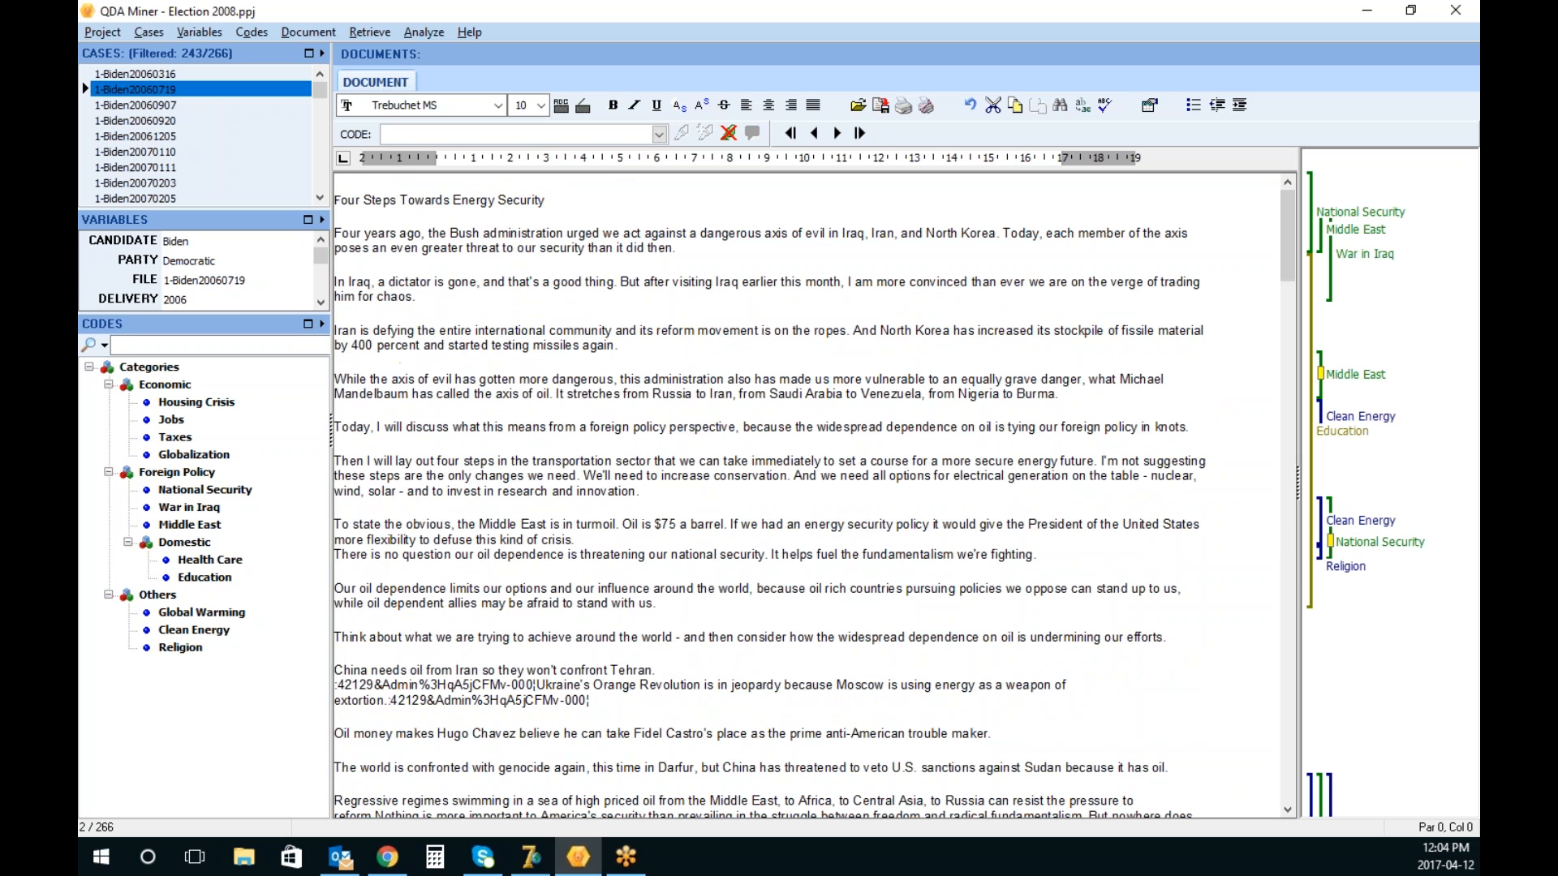
left_click(179, 75)
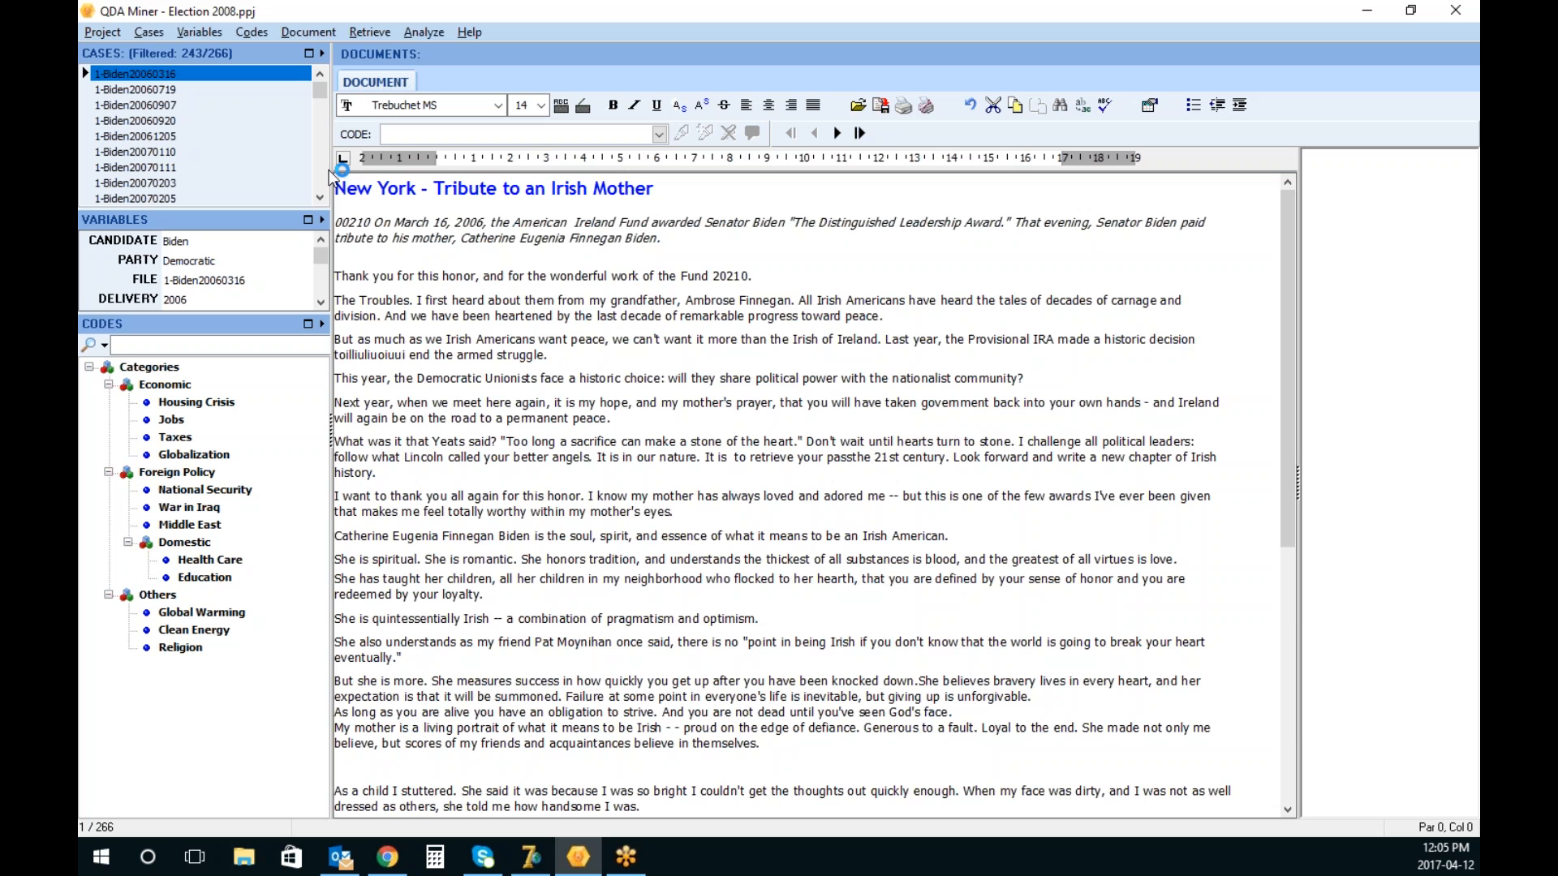
left_click(802, 473)
scroll(806, 492, "down", 3)
scroll(806, 492, "down", 3)
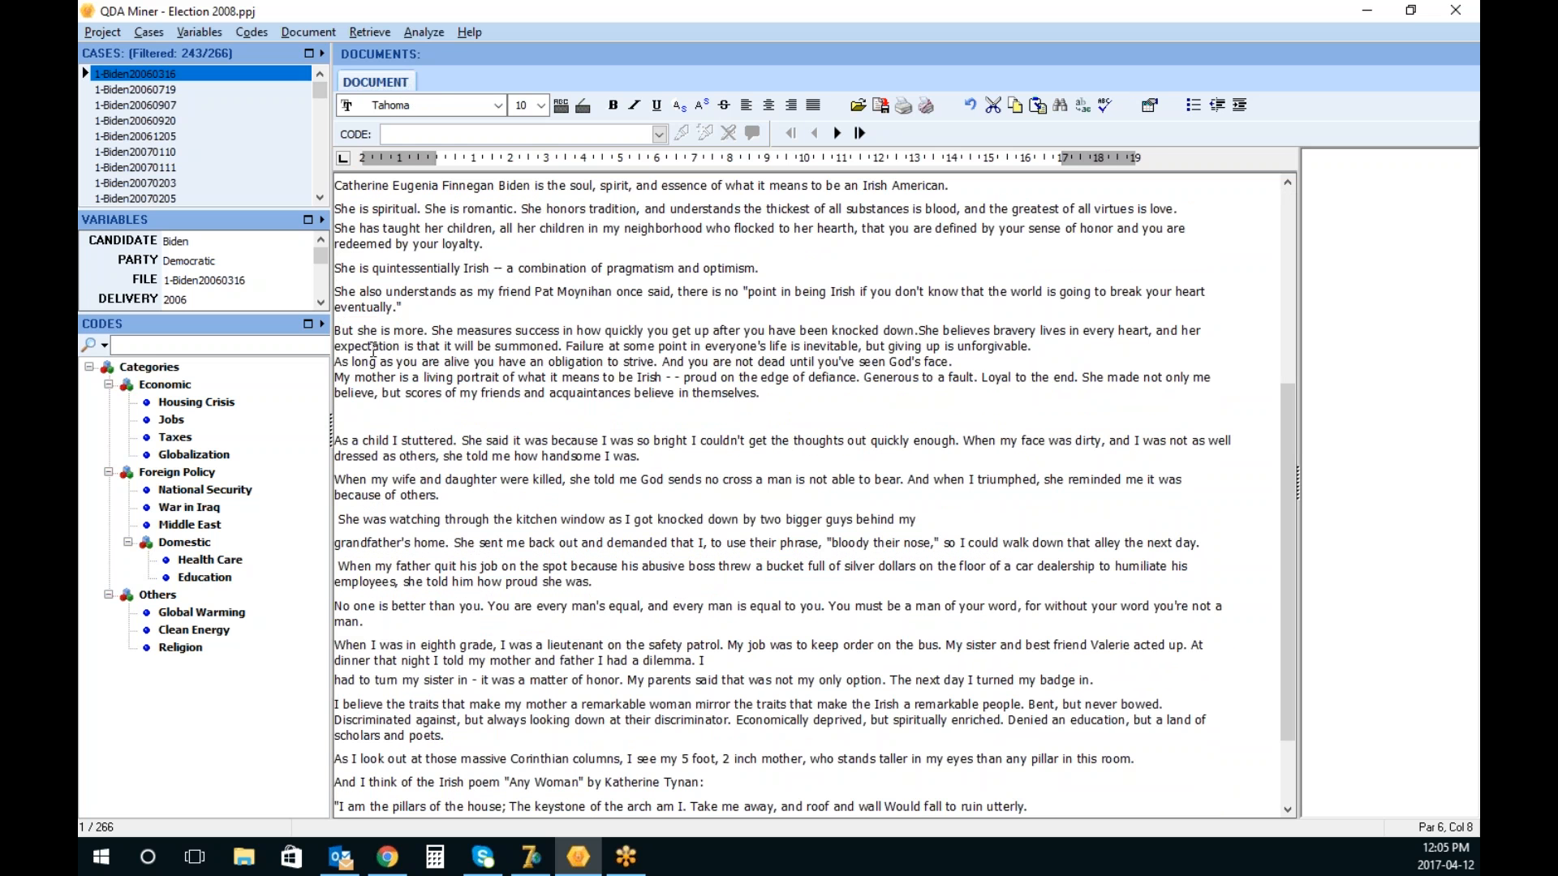
left_click_drag(335, 331, 600, 419)
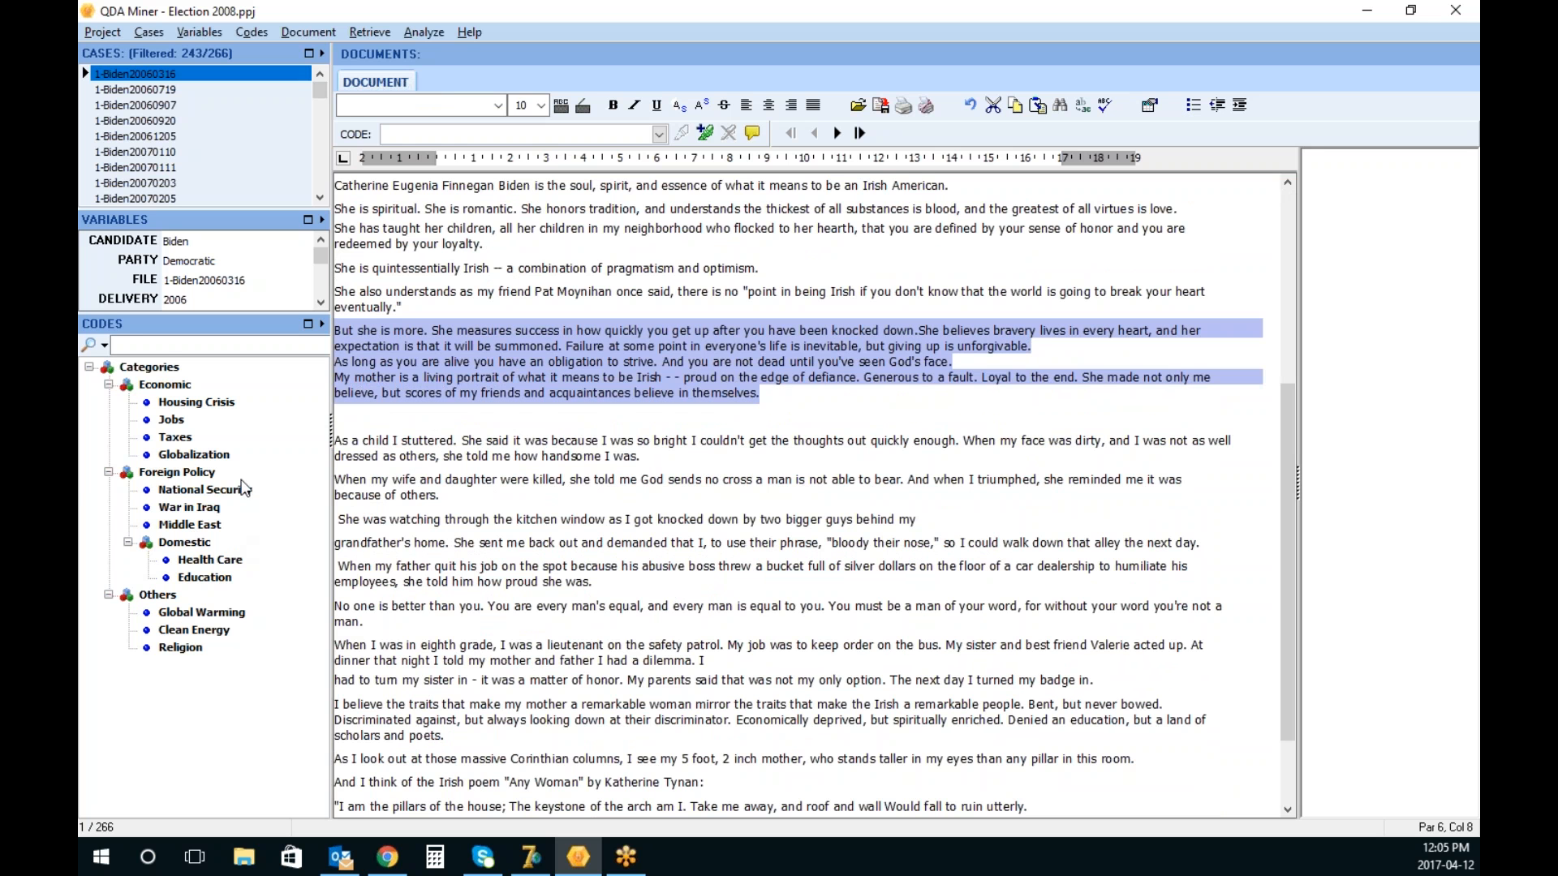
left_click_drag(240, 489, 690, 353)
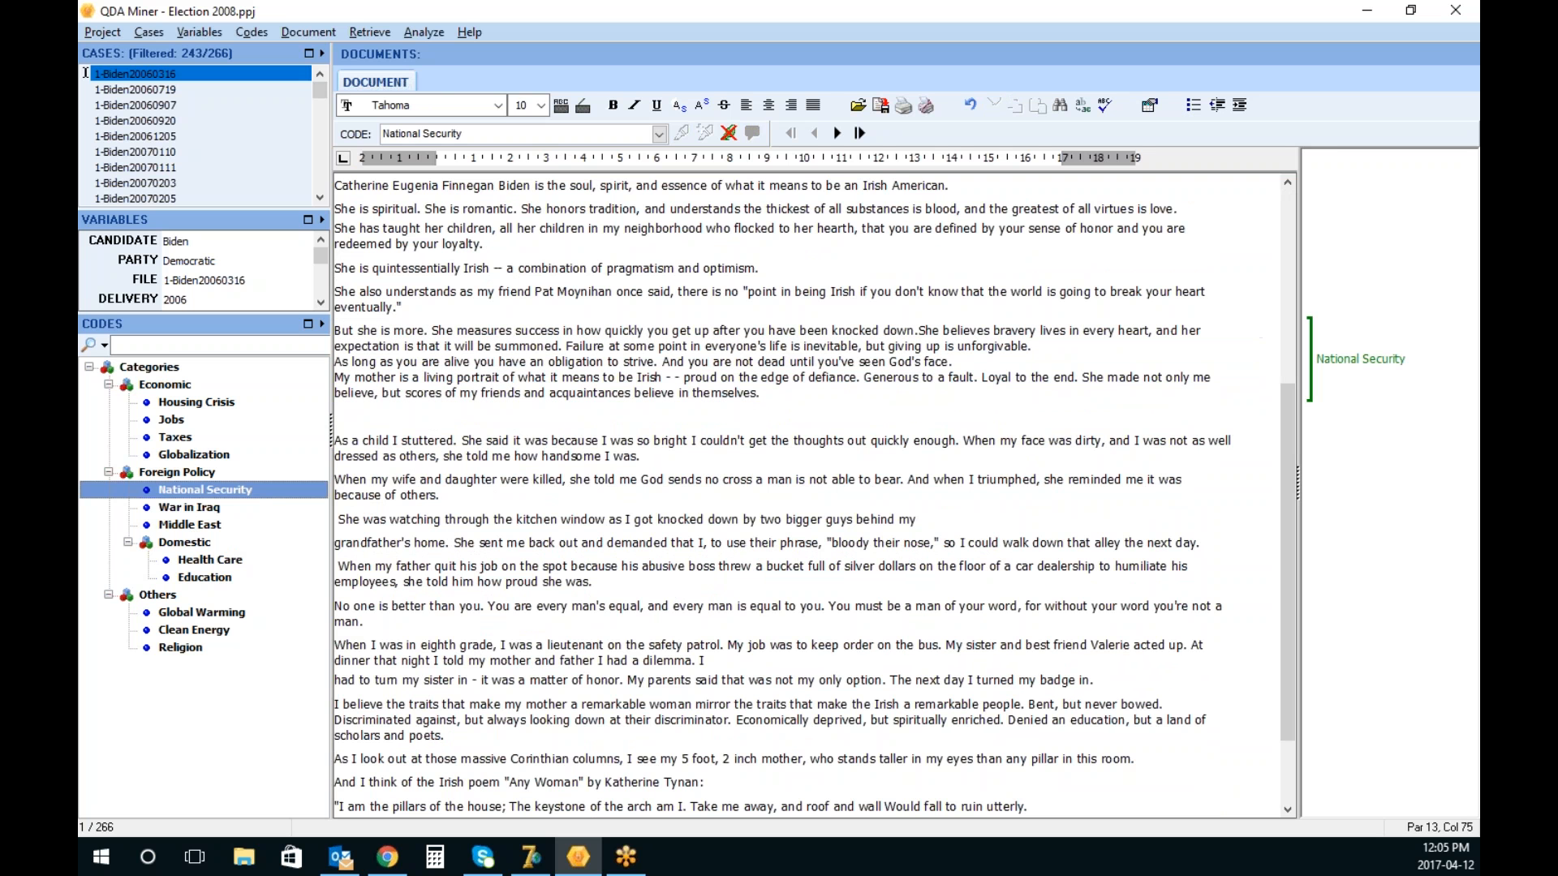
right_click(1370, 362)
left_click(1371, 375)
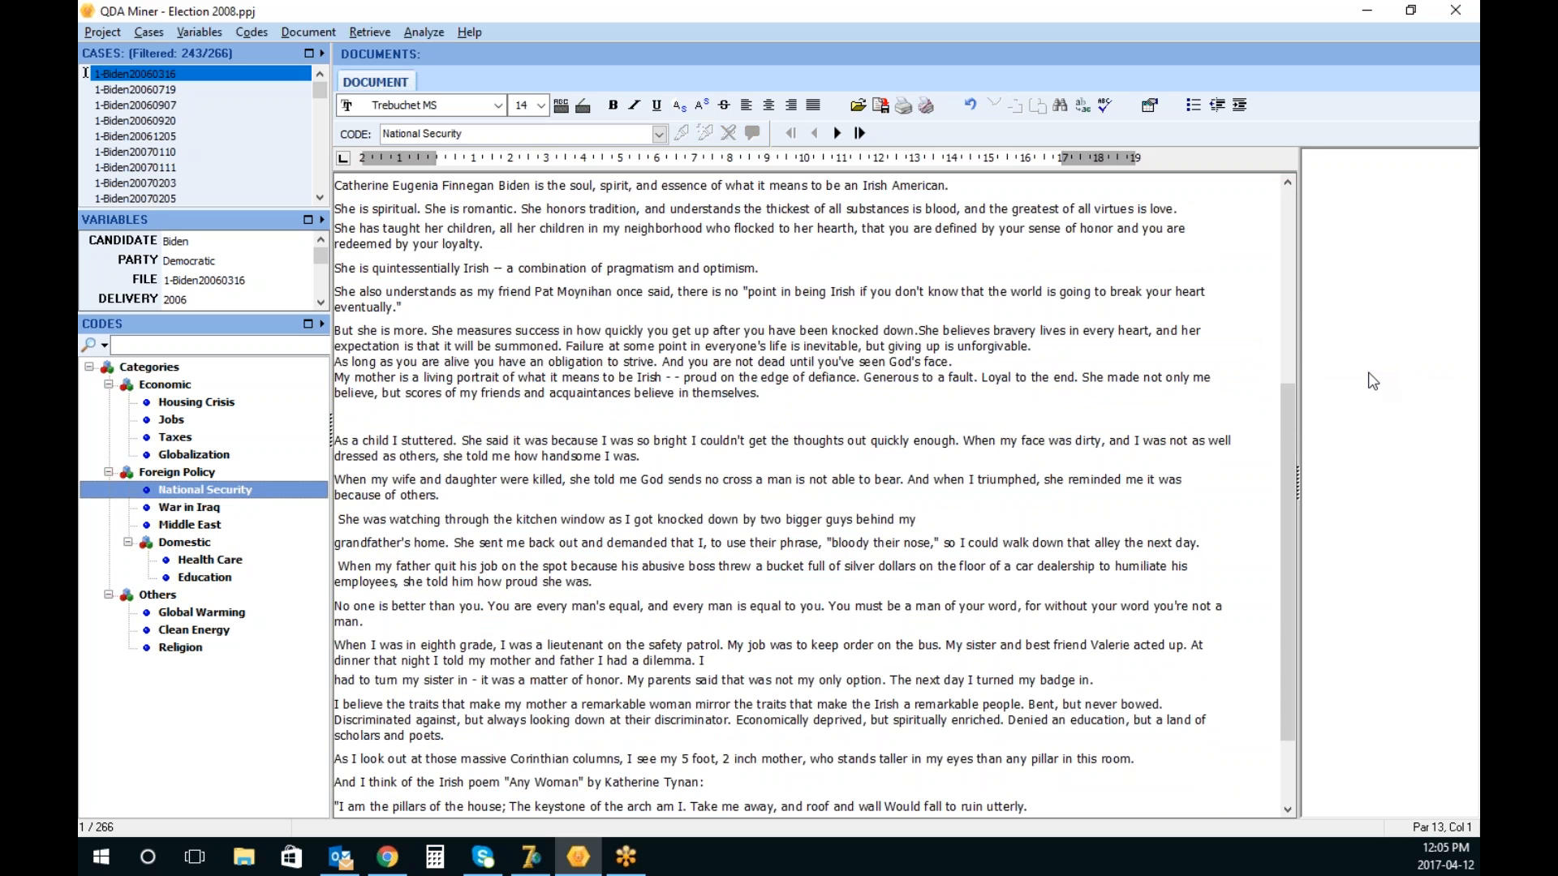
Run a content analysis of all document text in relation to CANDIDATE, PARTY and DELIVERY, and display the word frequencies
left_click(424, 32)
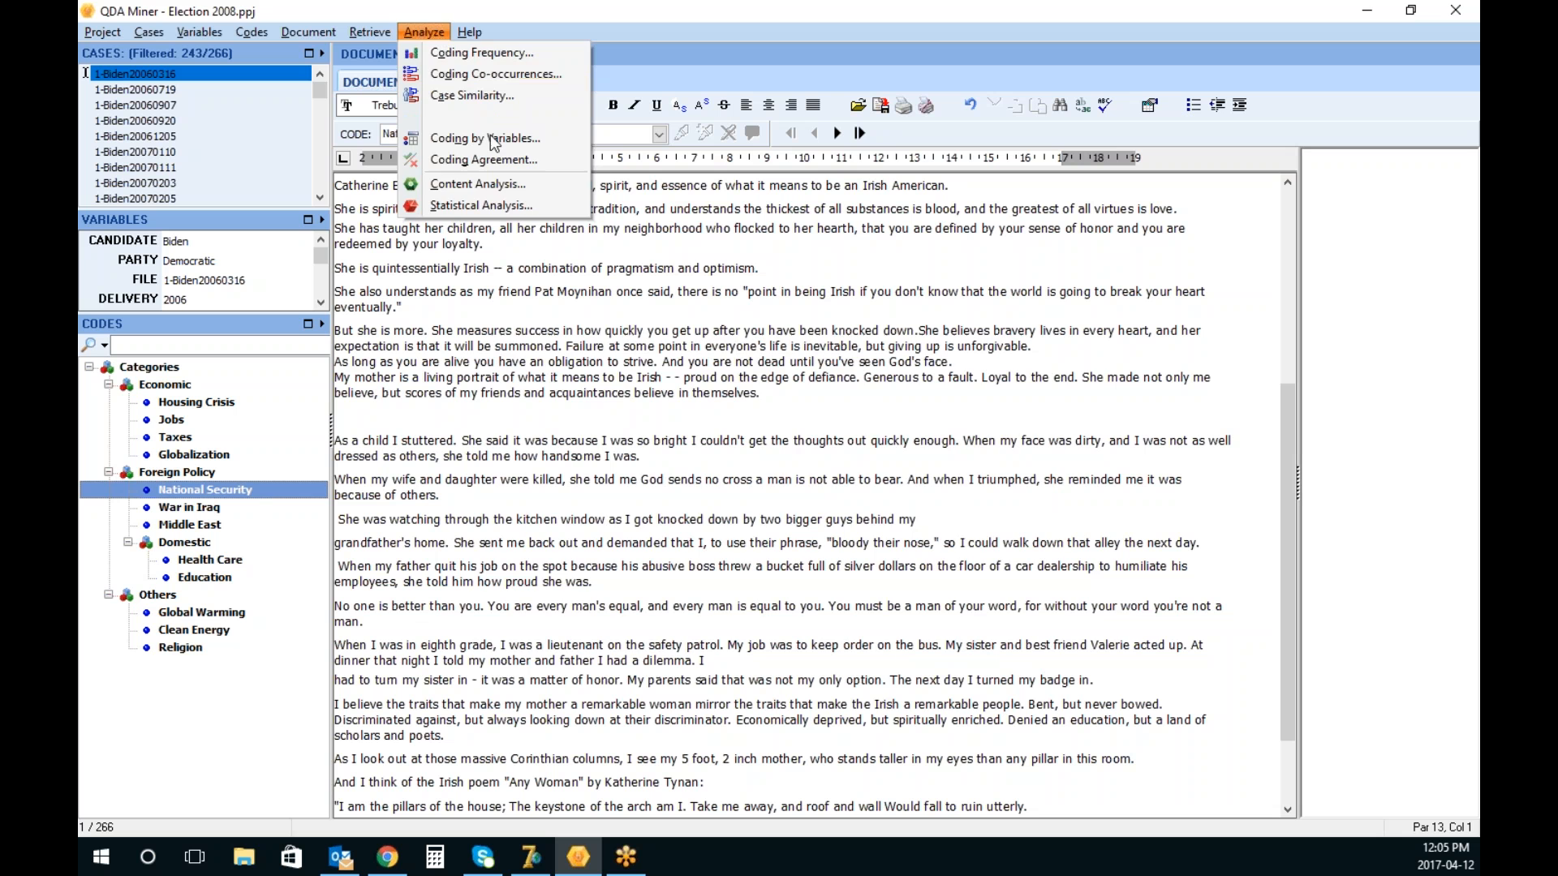
left_click(478, 184)
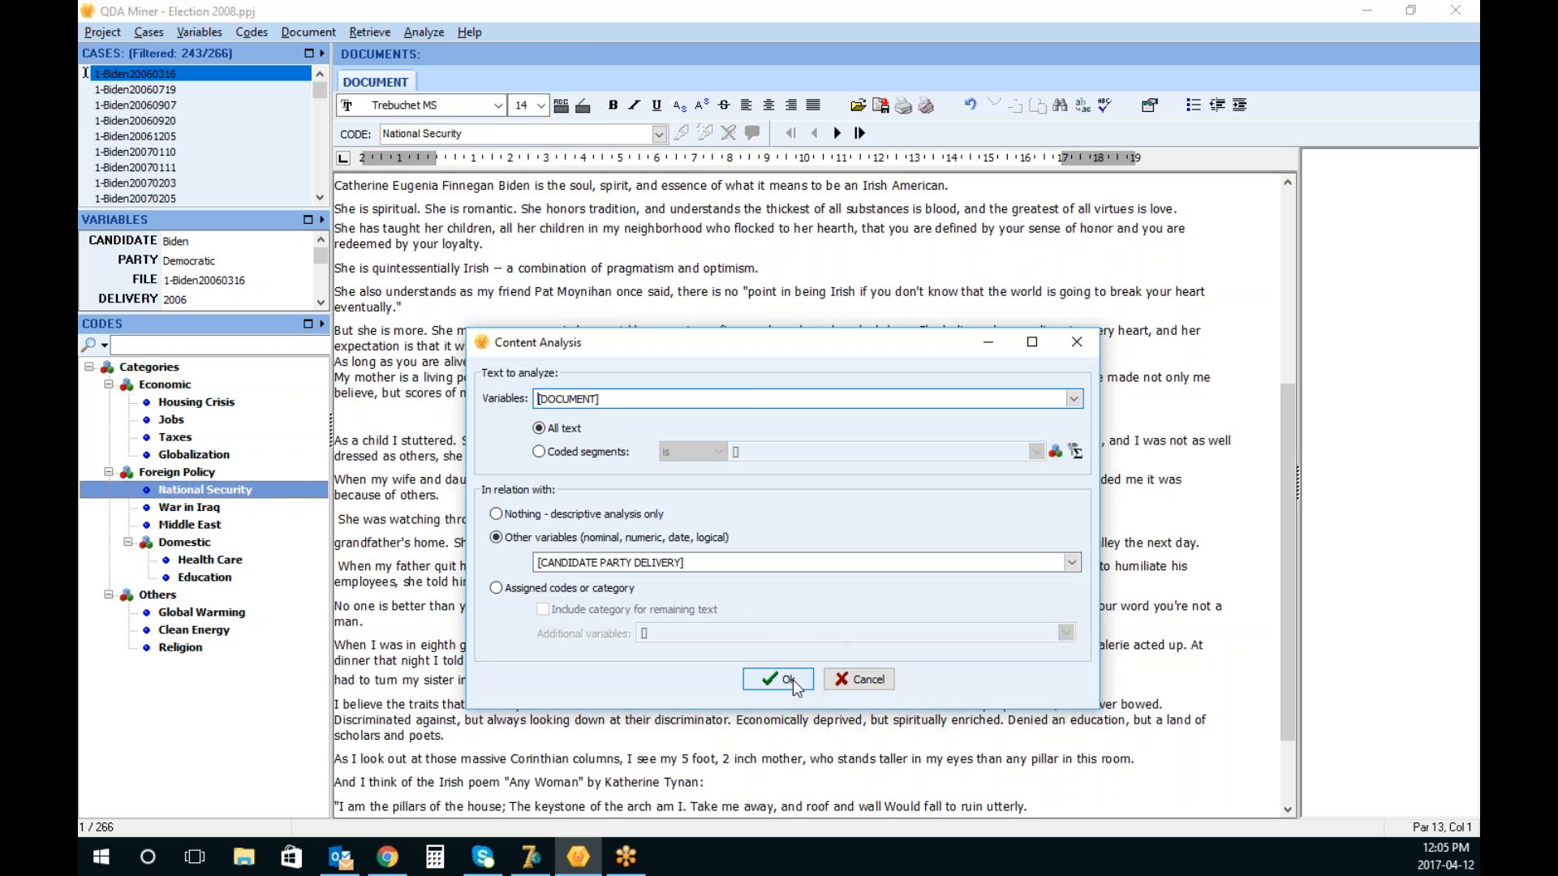
left_click(778, 680)
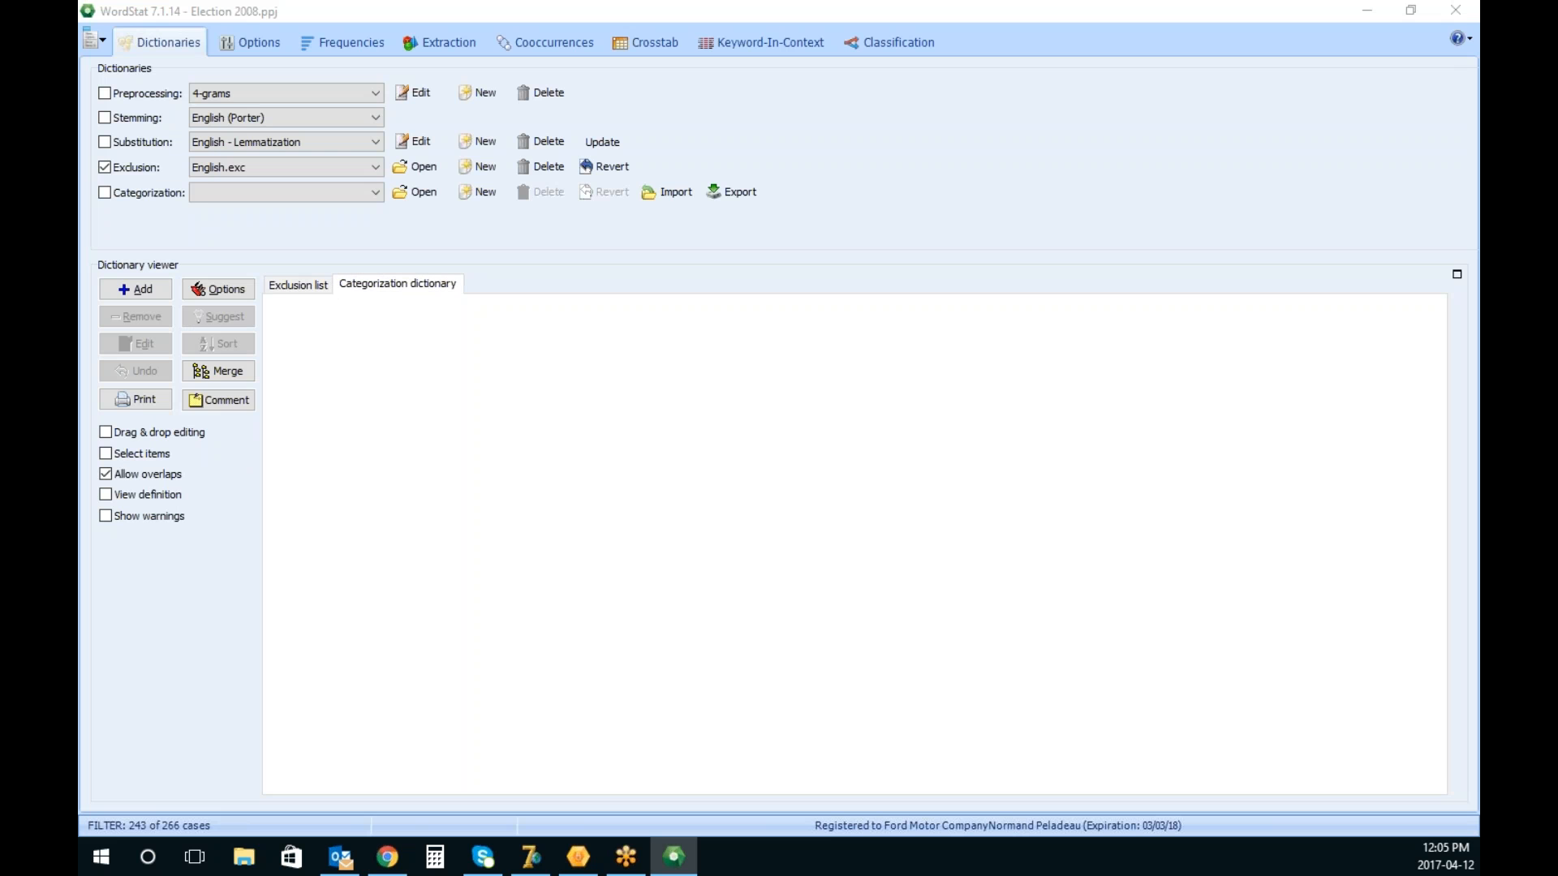
left_click(362, 41)
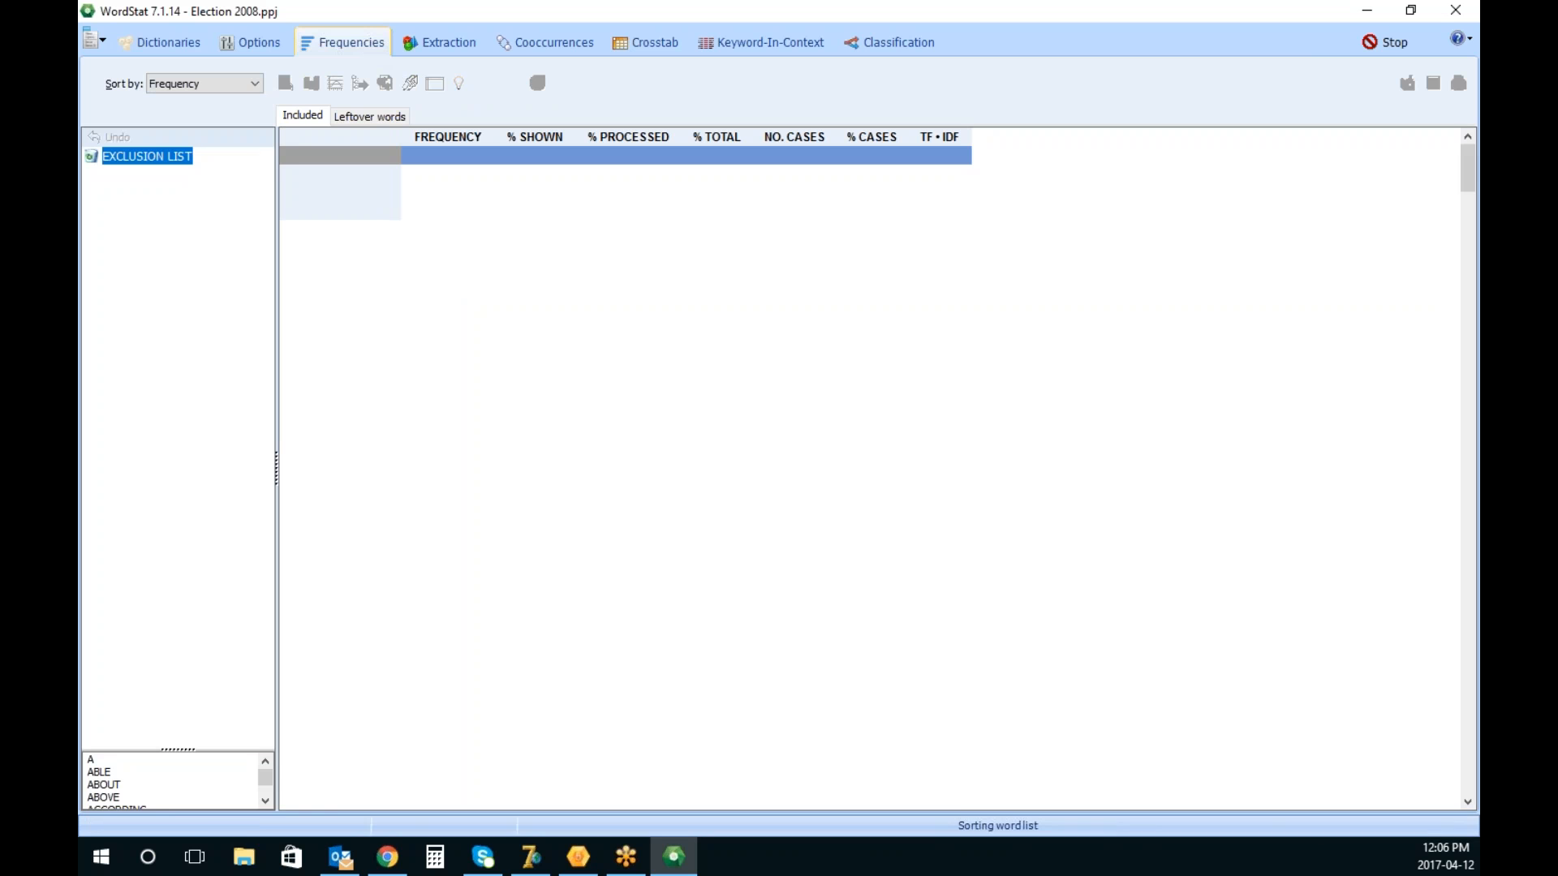
Limit the analysis to a maximum of 300 items based on TF*IDF and recompute the word frequencies
left_click(258, 44)
left_click_drag(245, 236, 240, 236)
type("300")
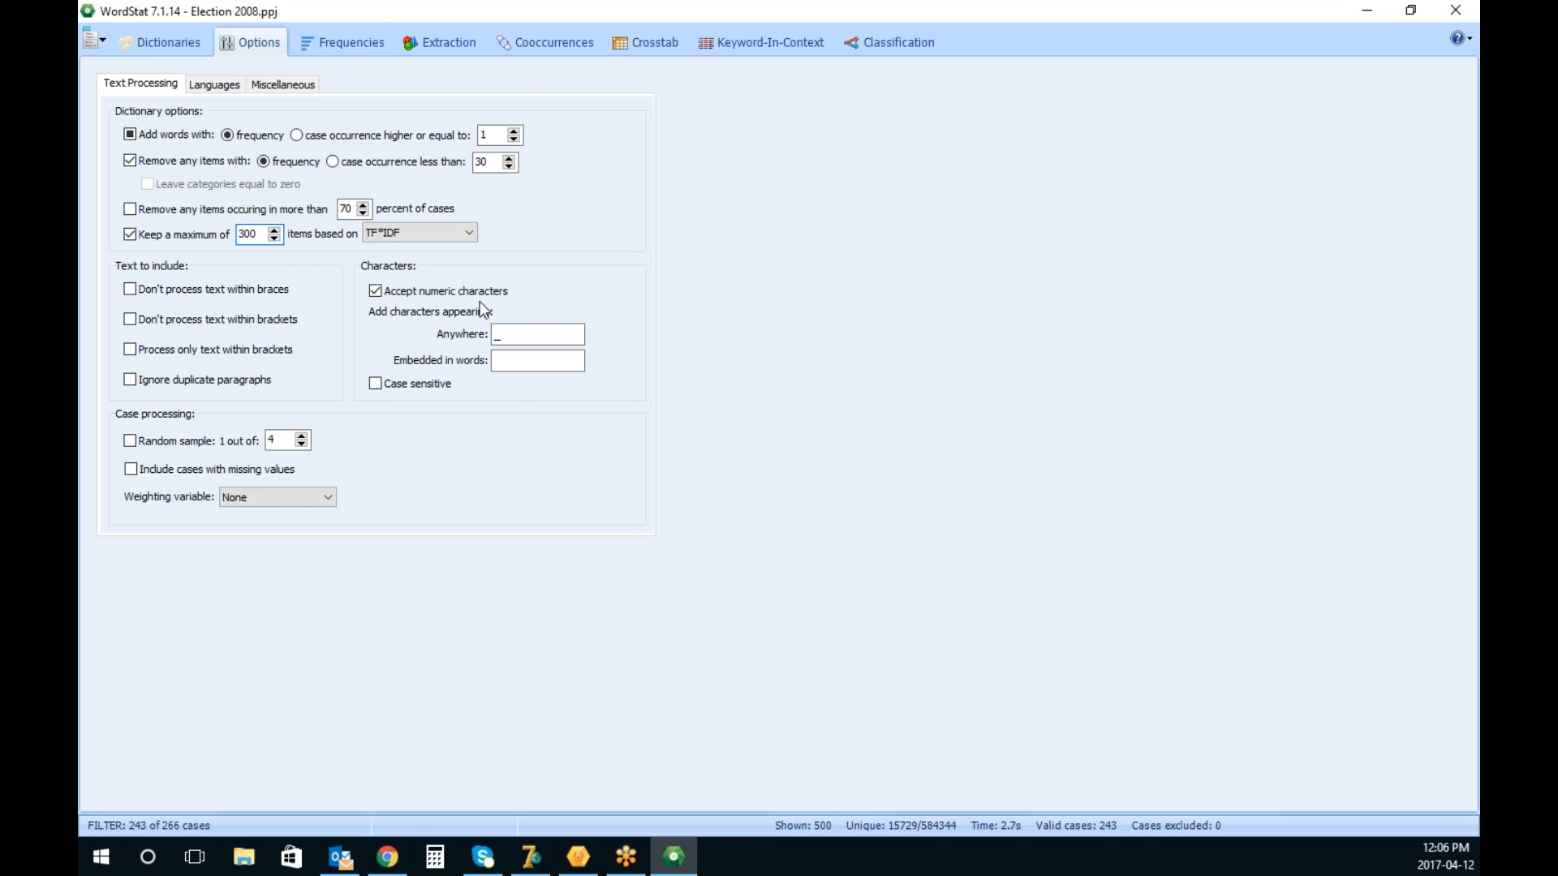
left_click(353, 46)
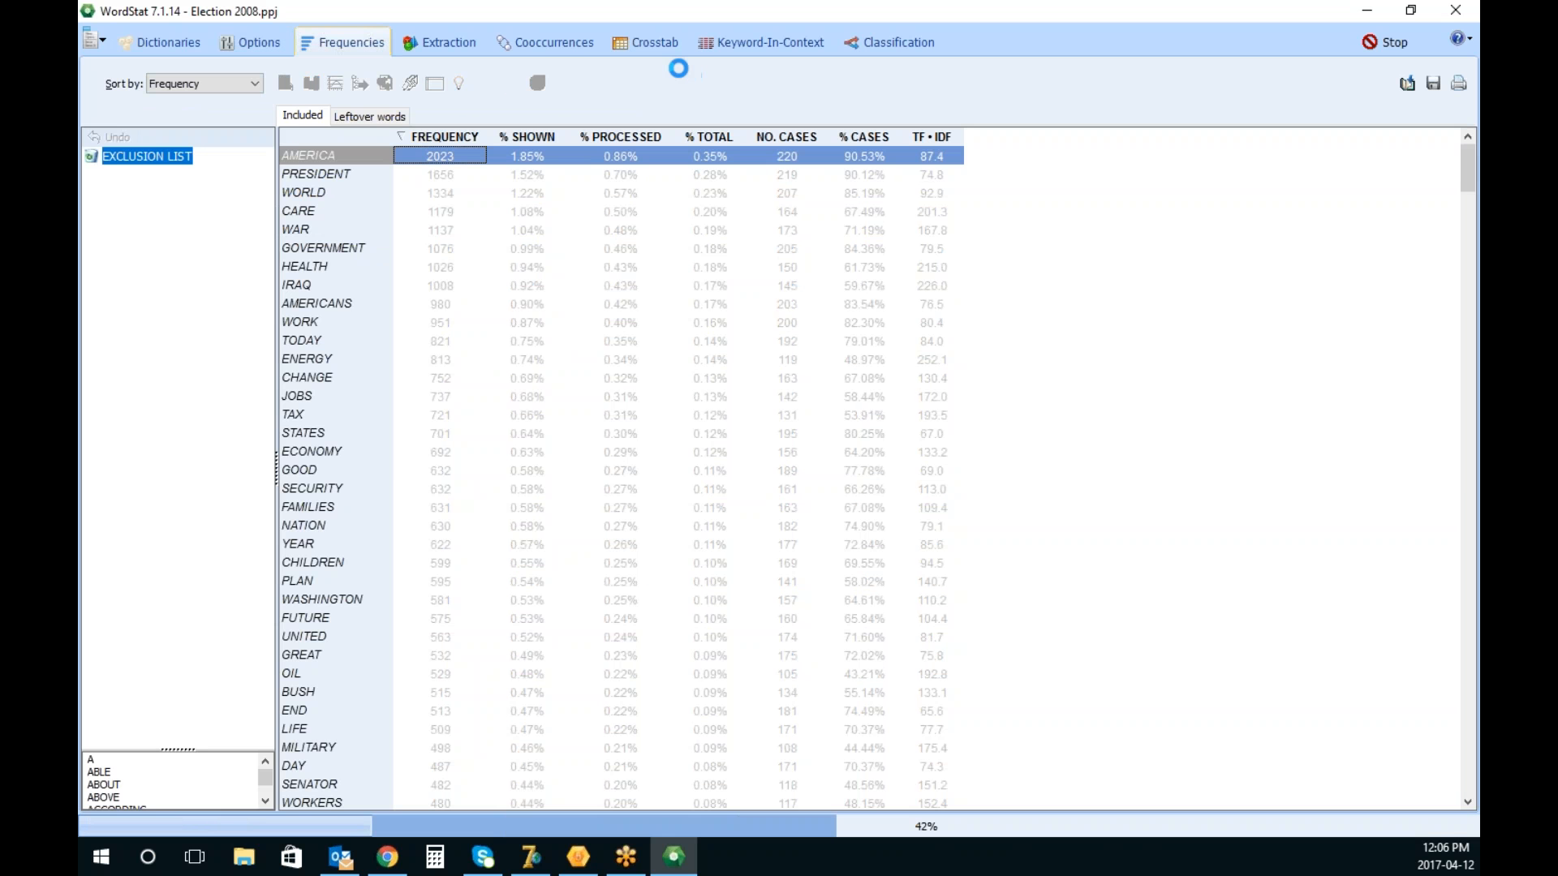
Cross-tabulate the keywords by CANDIDATE and display their 2D correspondence analysis map at full size
left_click(654, 44)
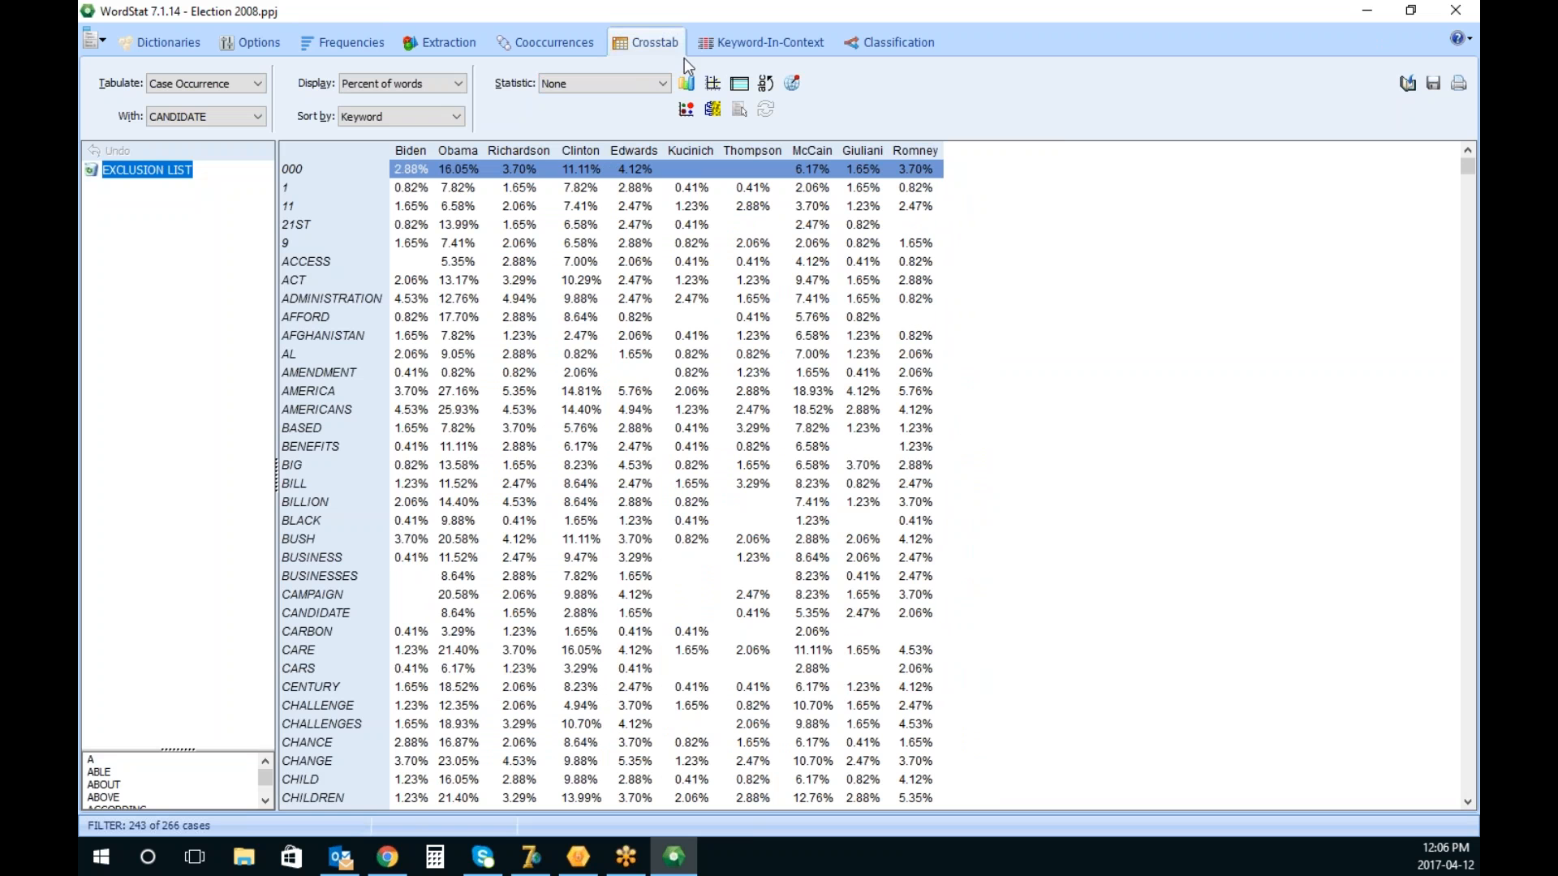
left_click(713, 83)
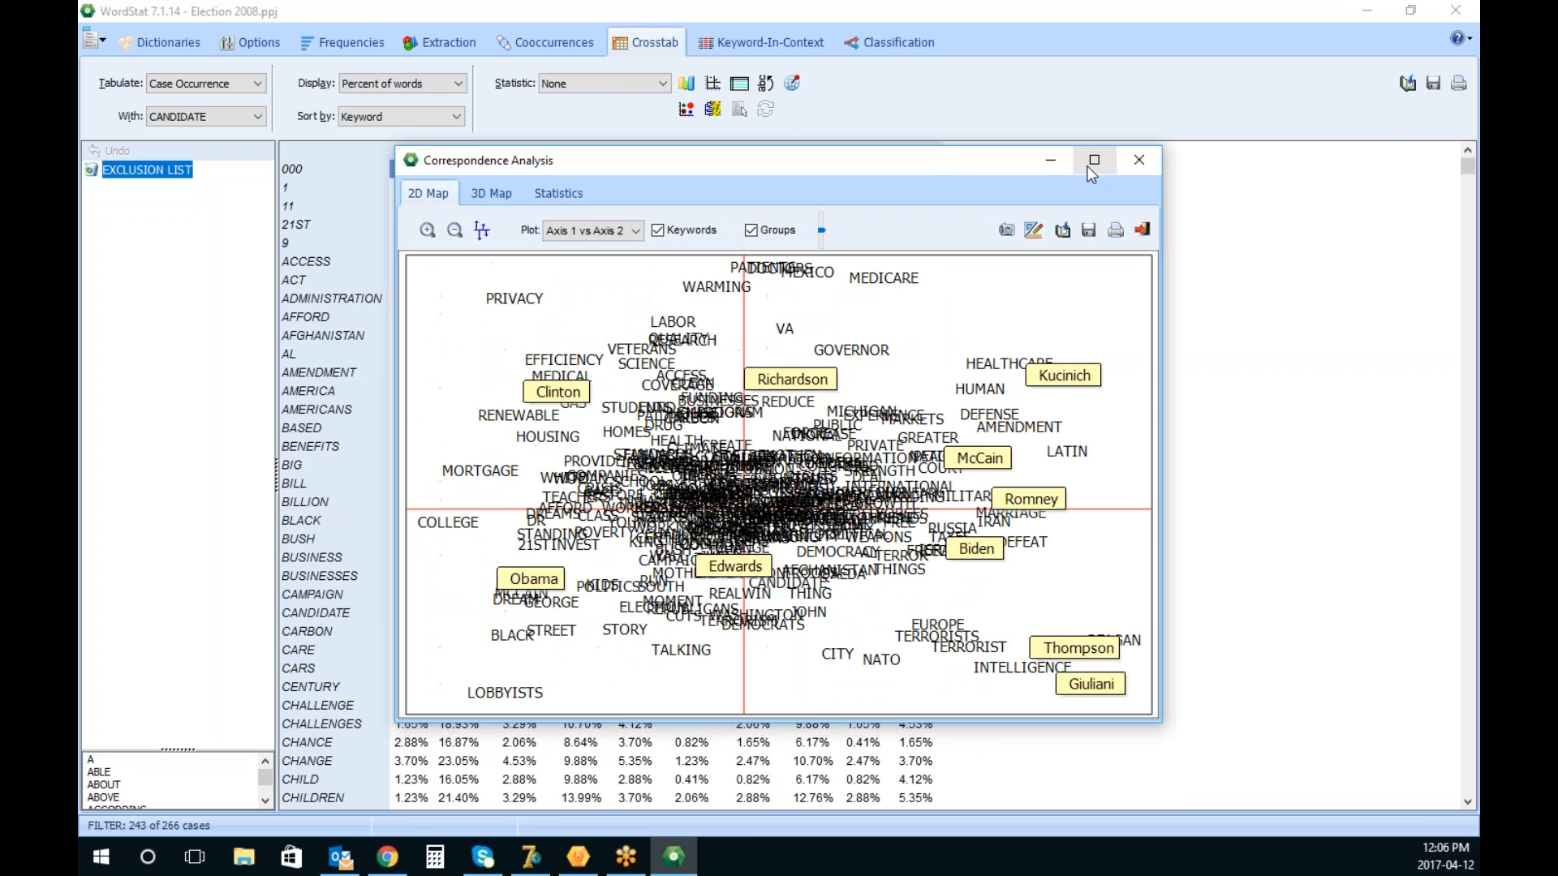
left_click(1089, 163)
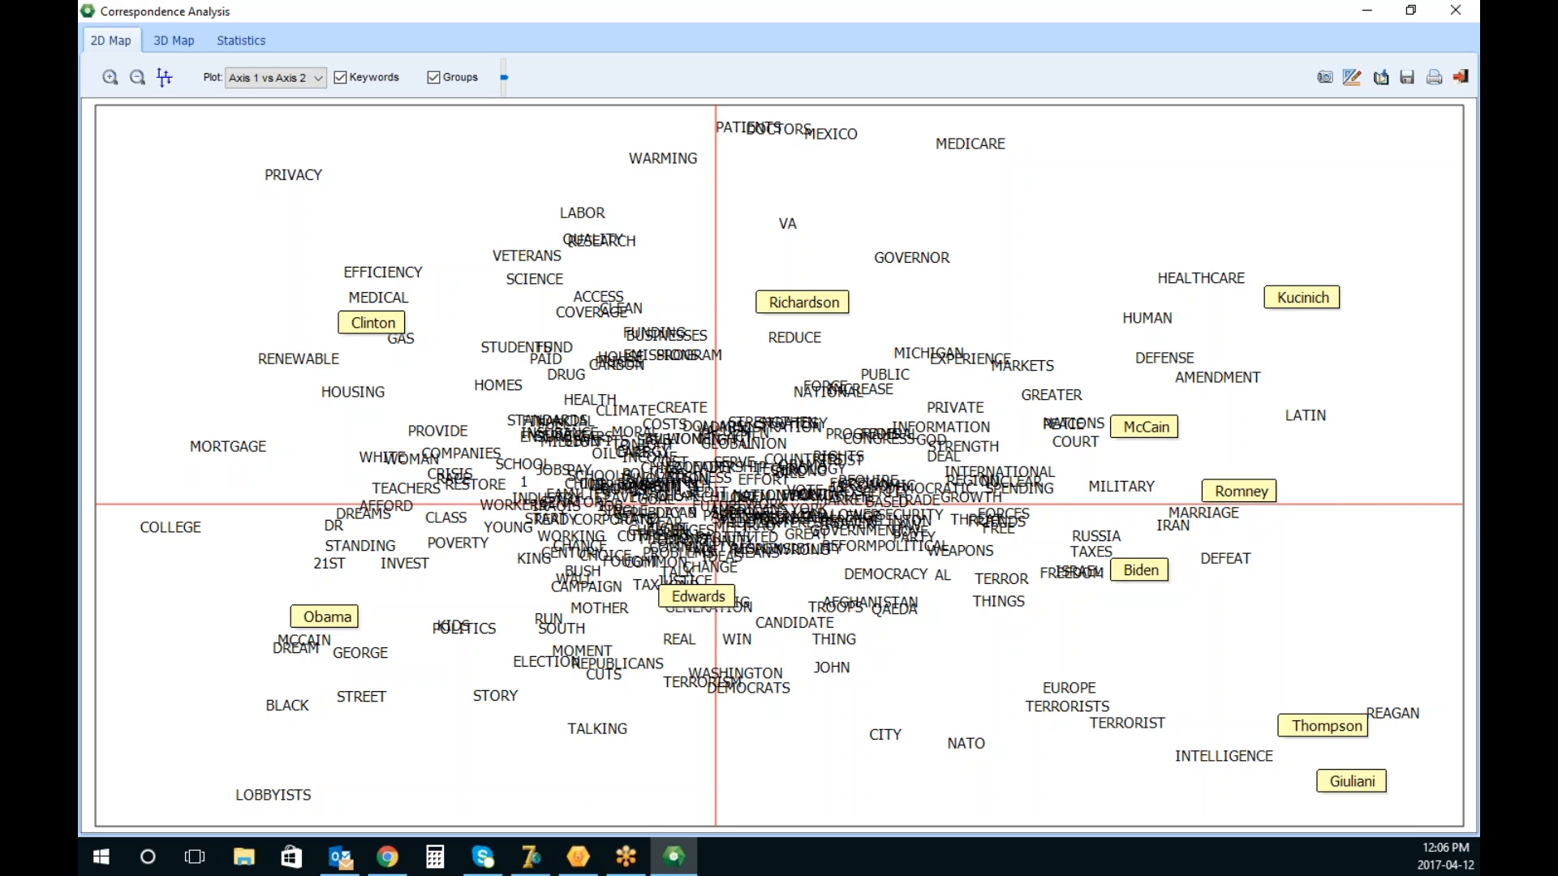
Examine the 3D correspondence map of keywords and candidates from another angle, and close the correspondence analysis
left_click(187, 39)
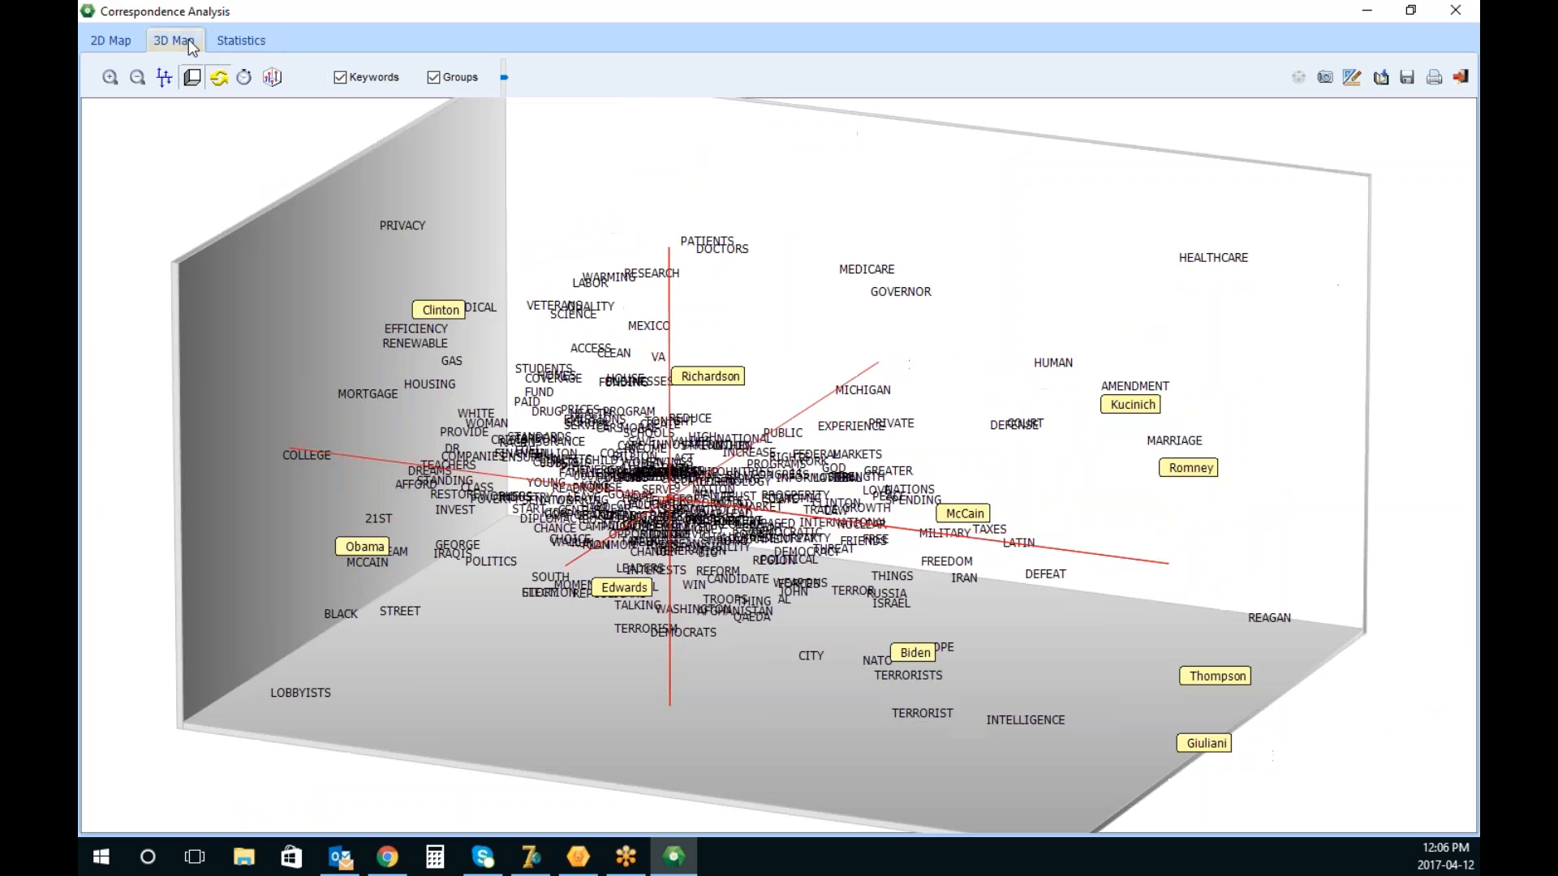
left_click_drag(907, 353, 898, 399)
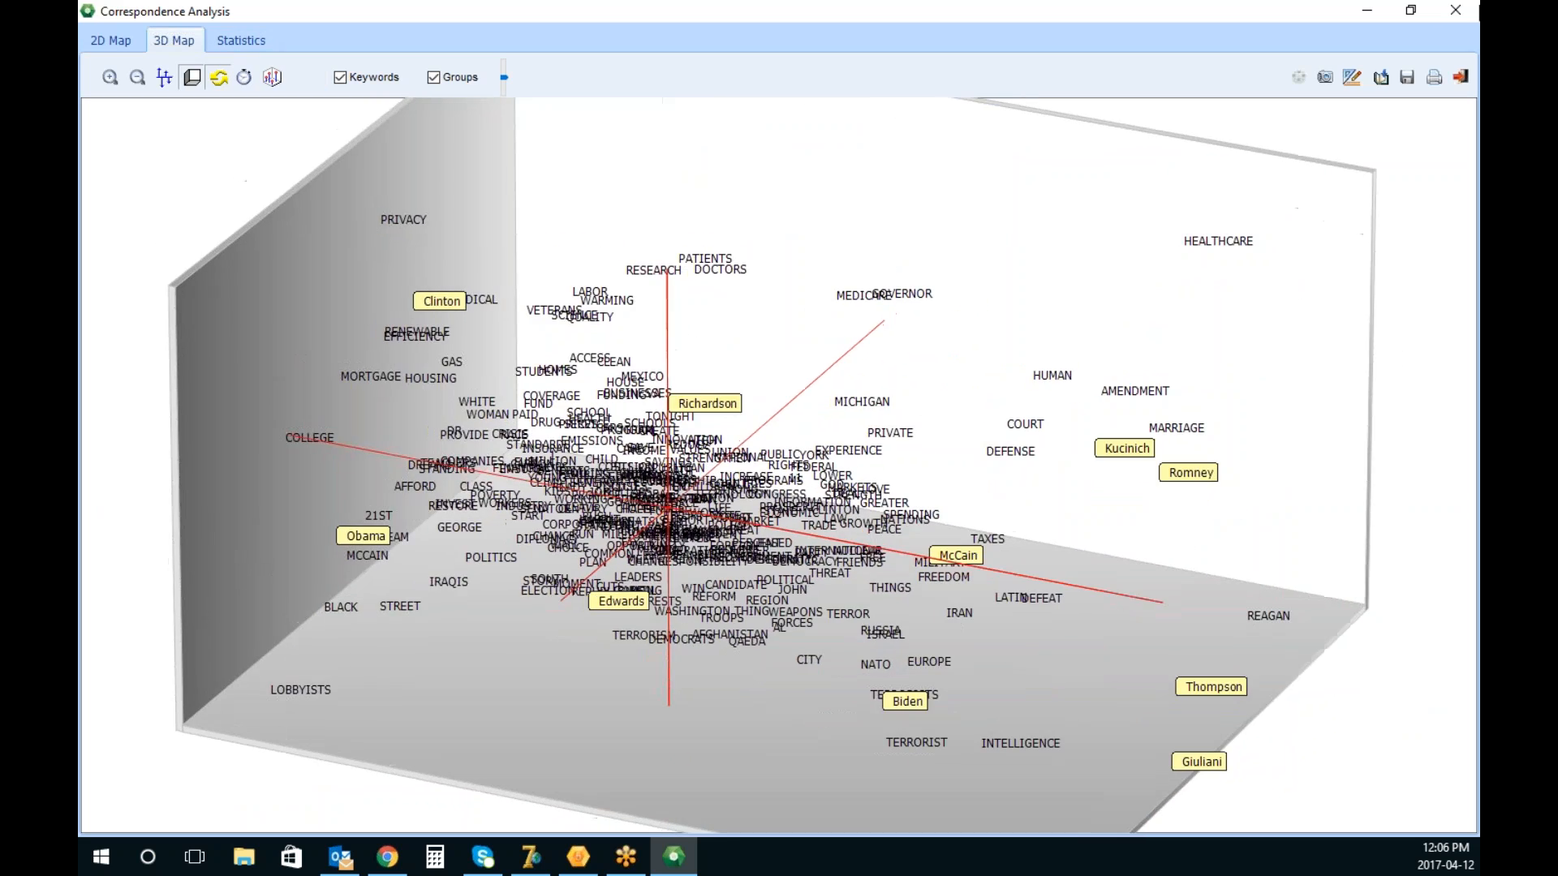
left_click(1461, 79)
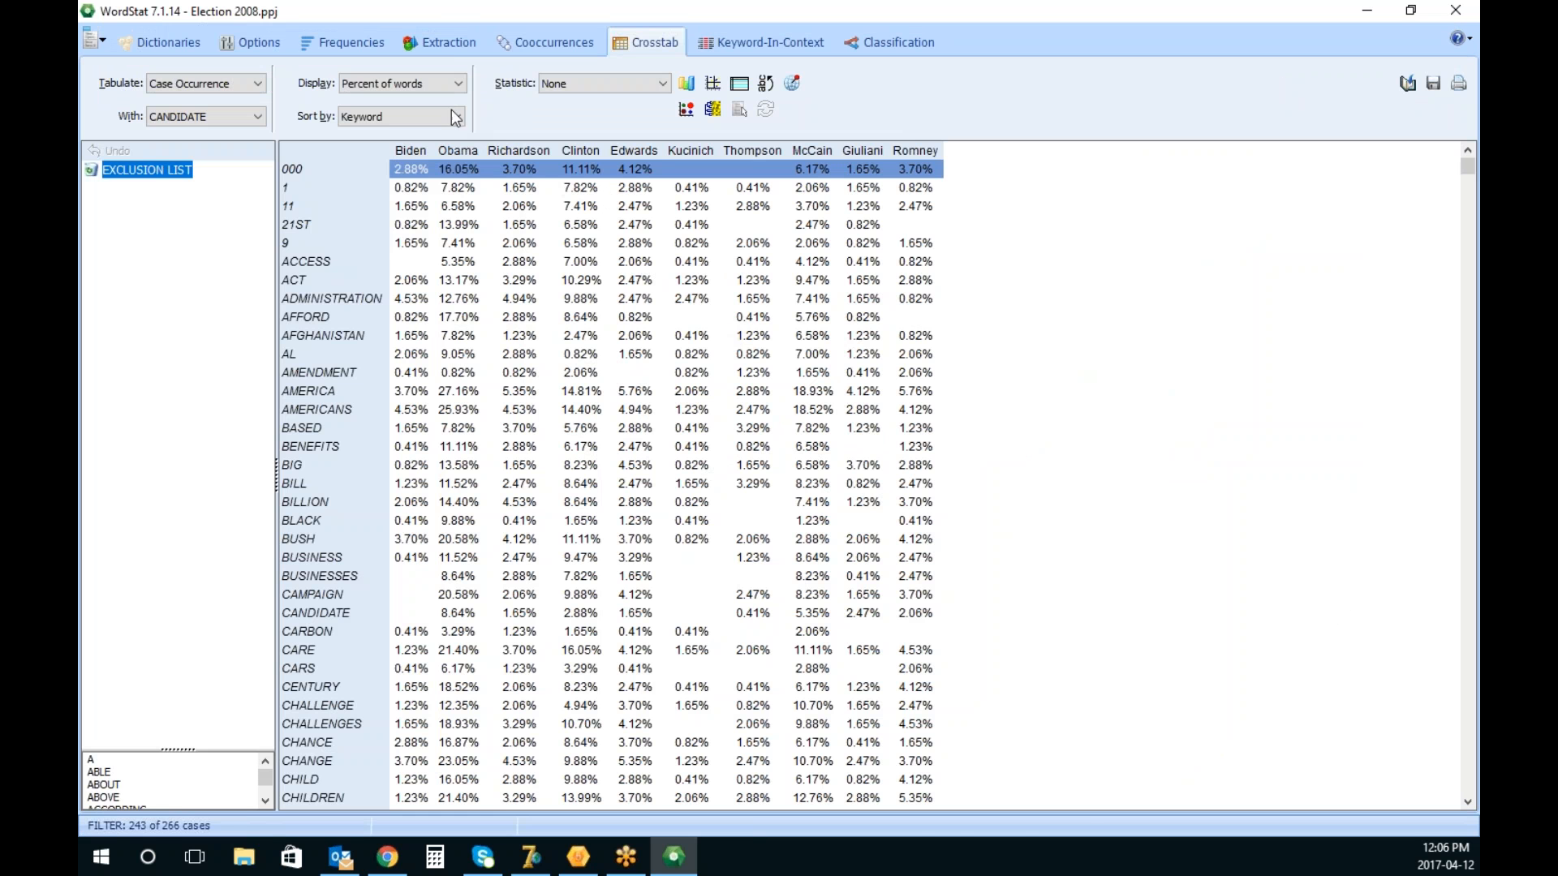
Extract 50 topics segmented by paragraph with a loading of 0.20, and quit WordStat to return to QDA Miner
left_click(448, 44)
left_click(548, 119)
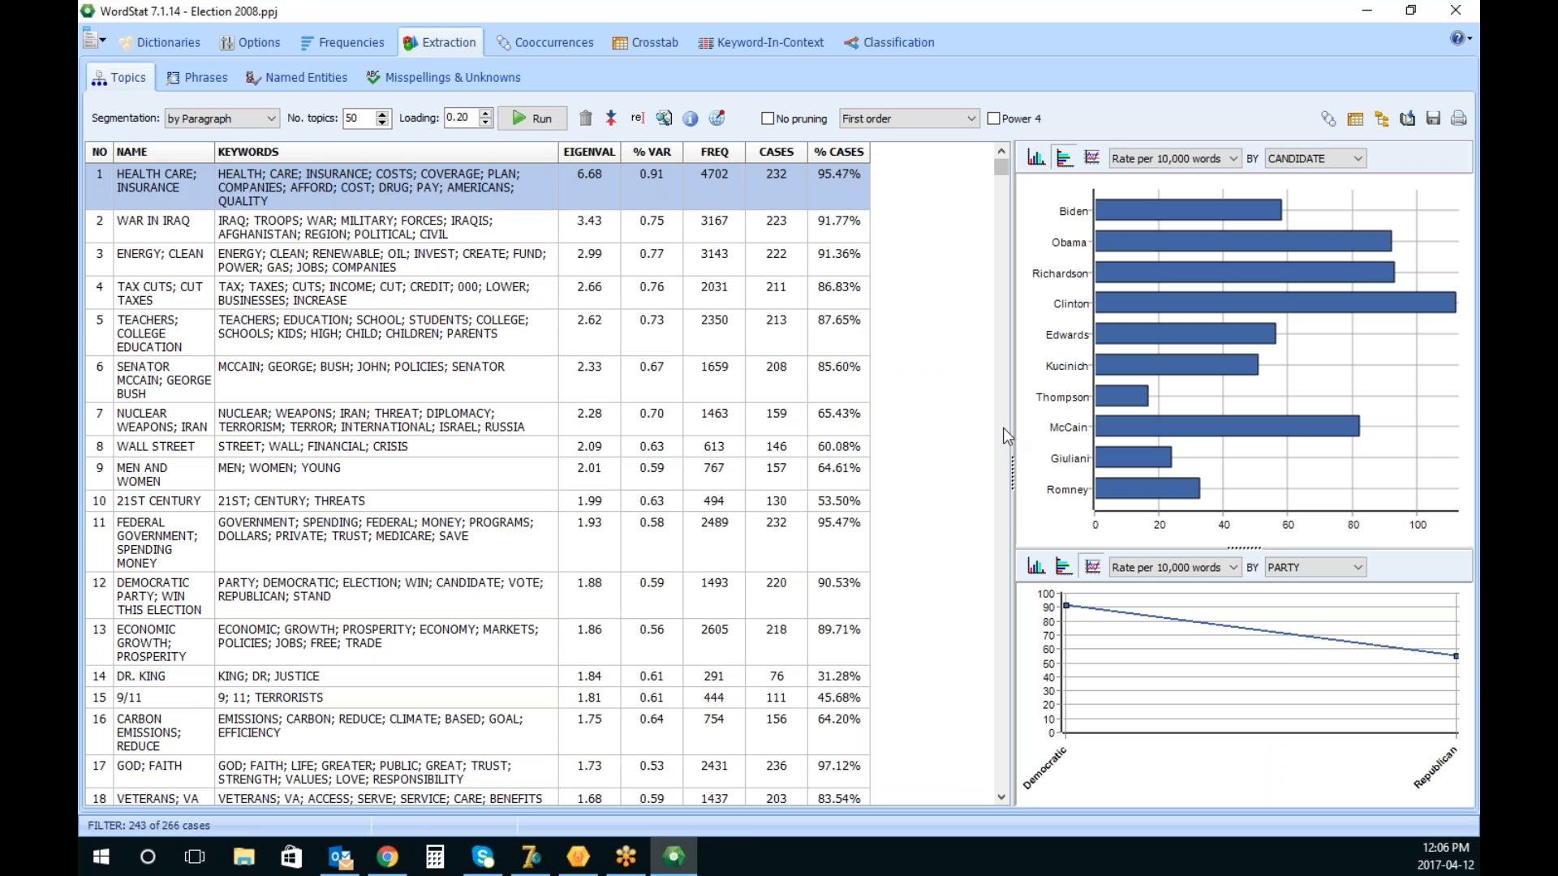
left_click(1456, 10)
left_click(733, 443)
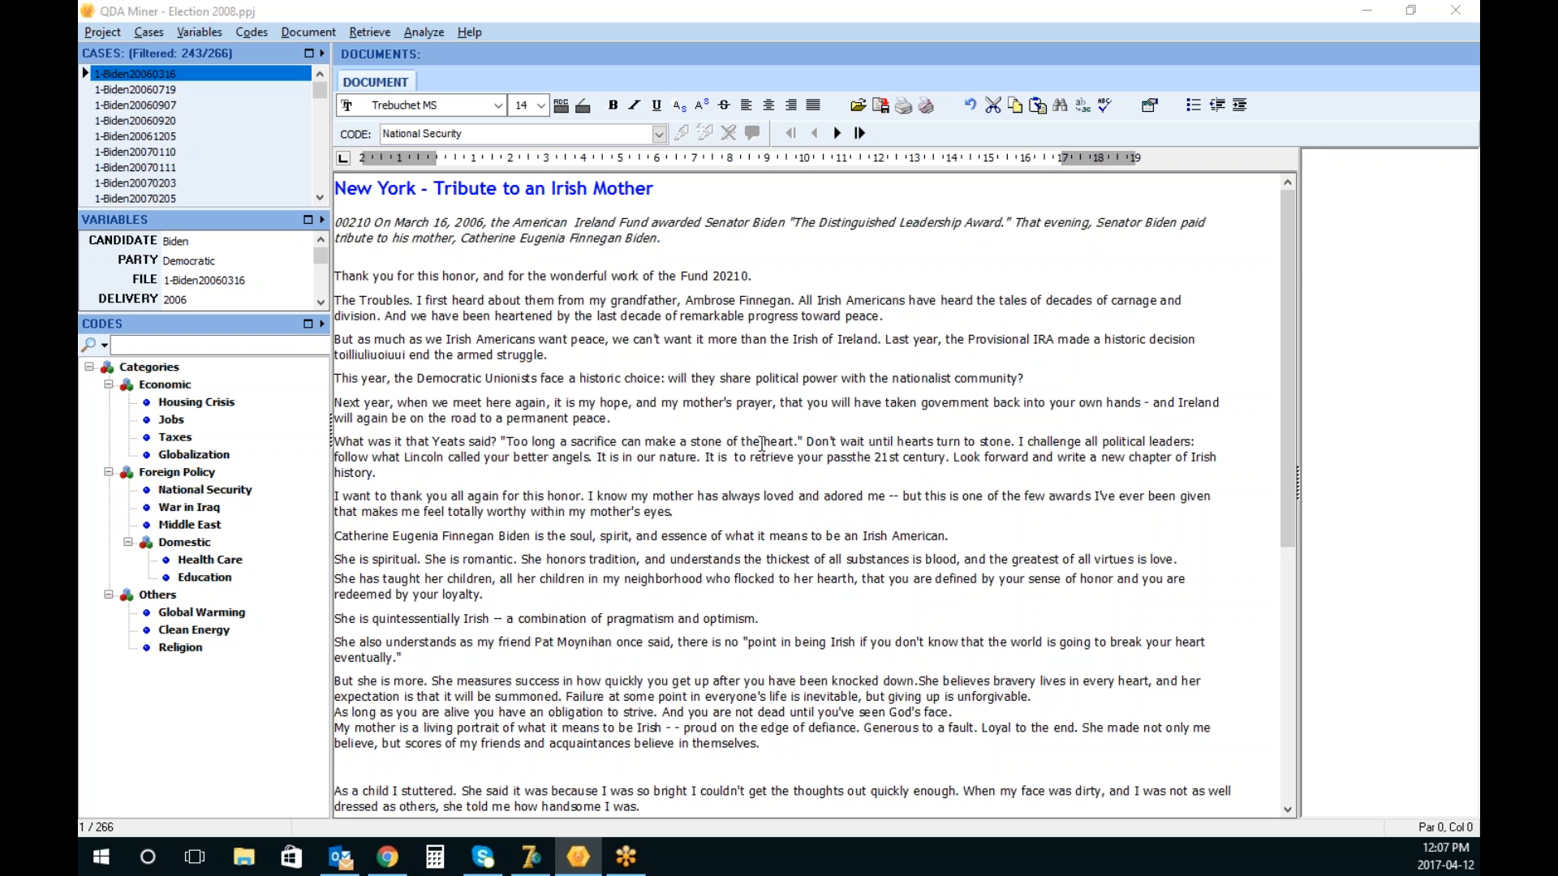
Open case 1-Biden20070110 and look through its coded segments down to the end of the document
left_click(243, 153)
left_click(740, 416)
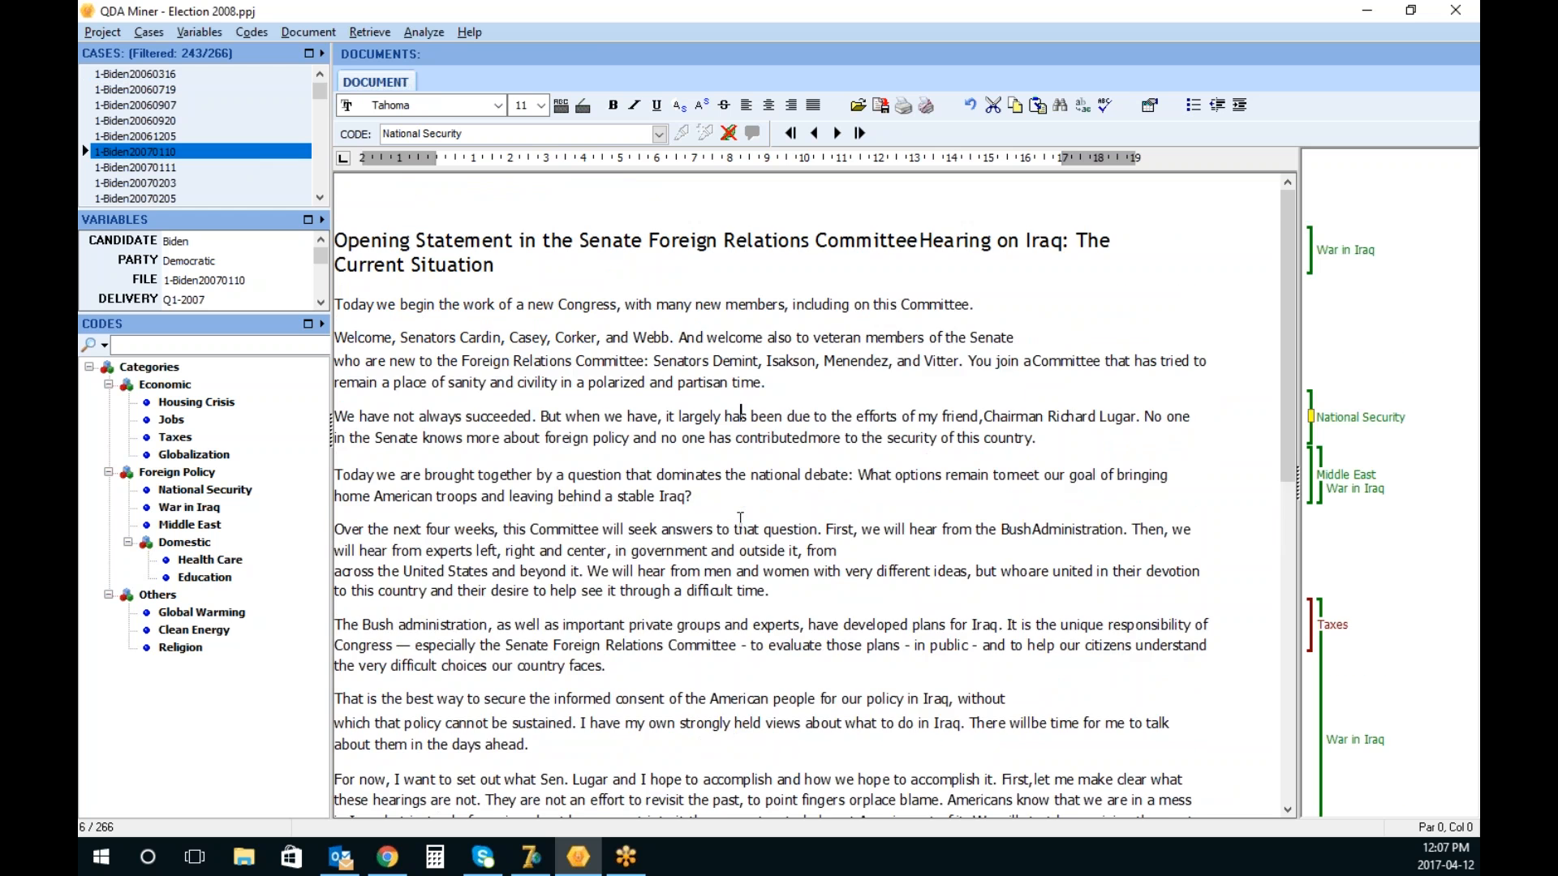
scroll(740, 520, "down", 1)
scroll(740, 520, "down", 10)
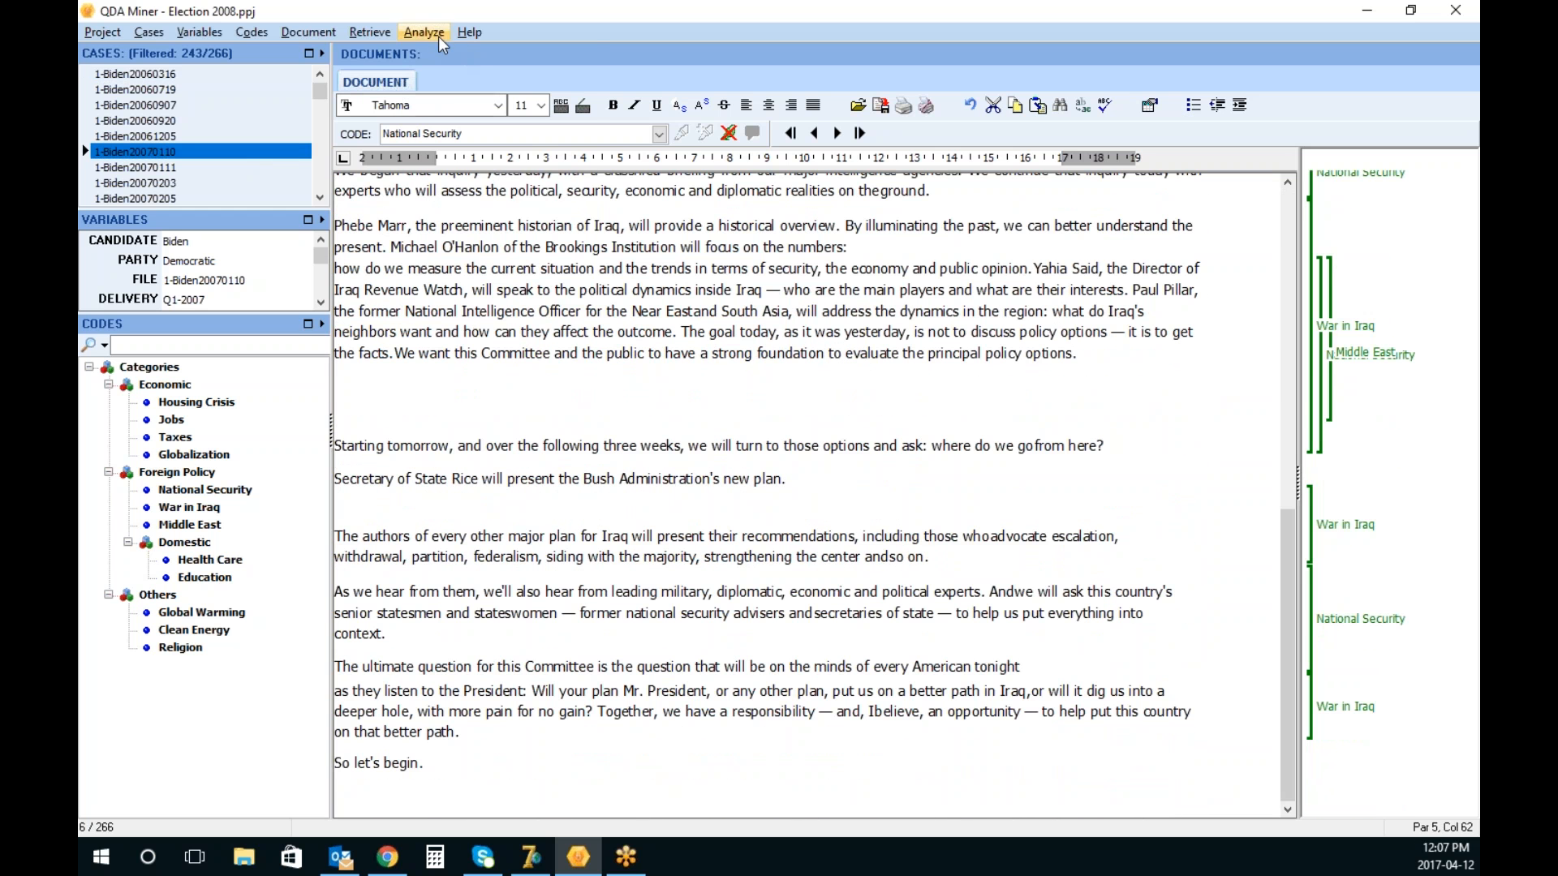
Run a content analysis restricted to segments coded Health Care, in relation to CANDIDATE, PARTY and DELIVERY, and display the word frequencies
left_click(438, 36)
left_click(456, 188)
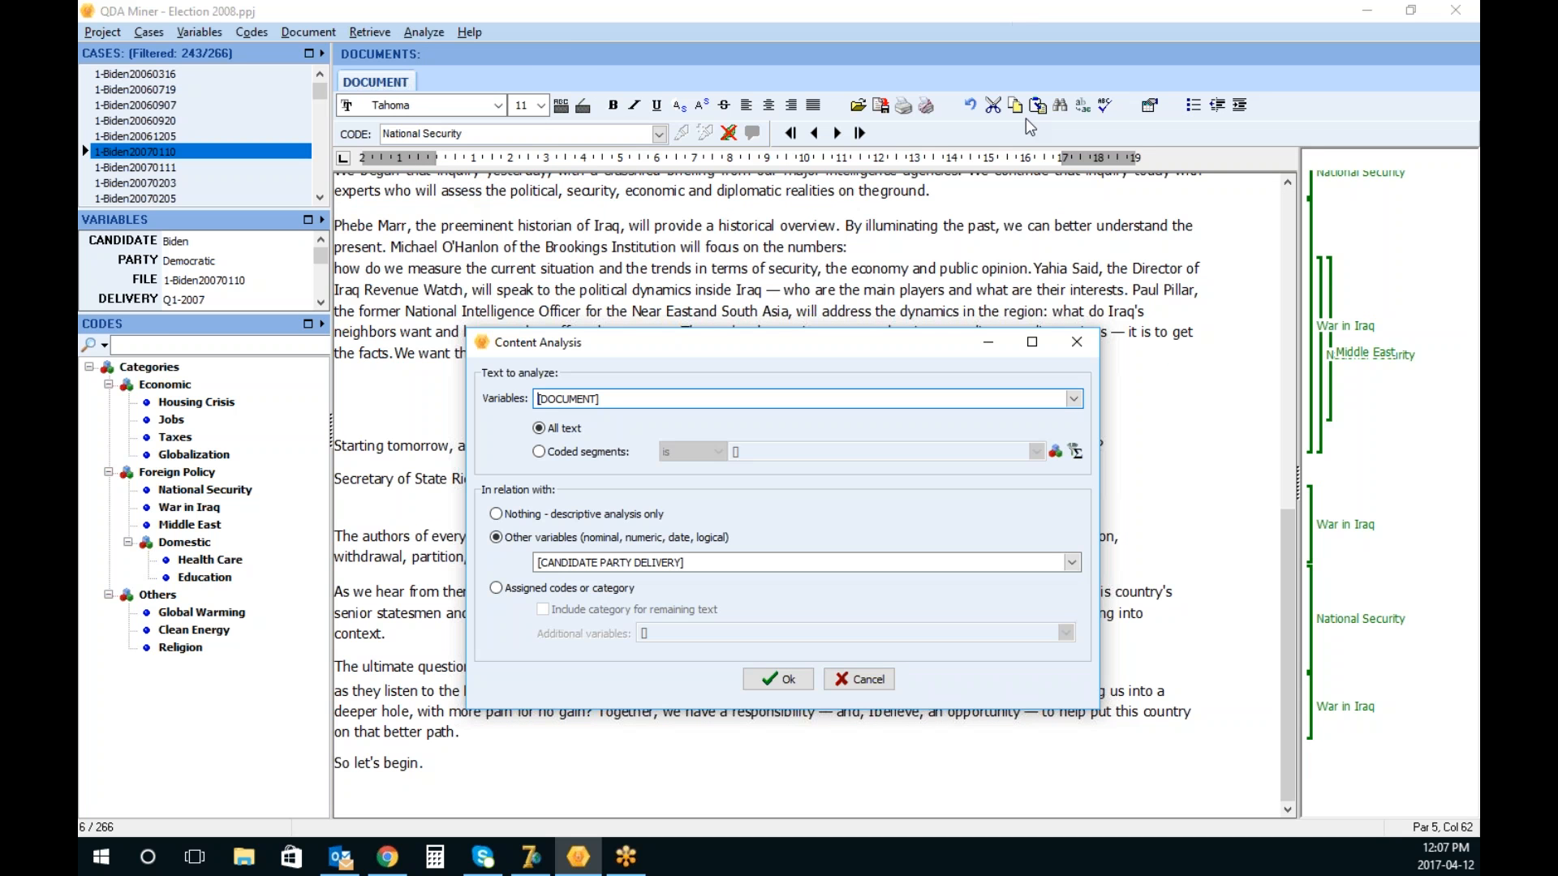
left_click(604, 453)
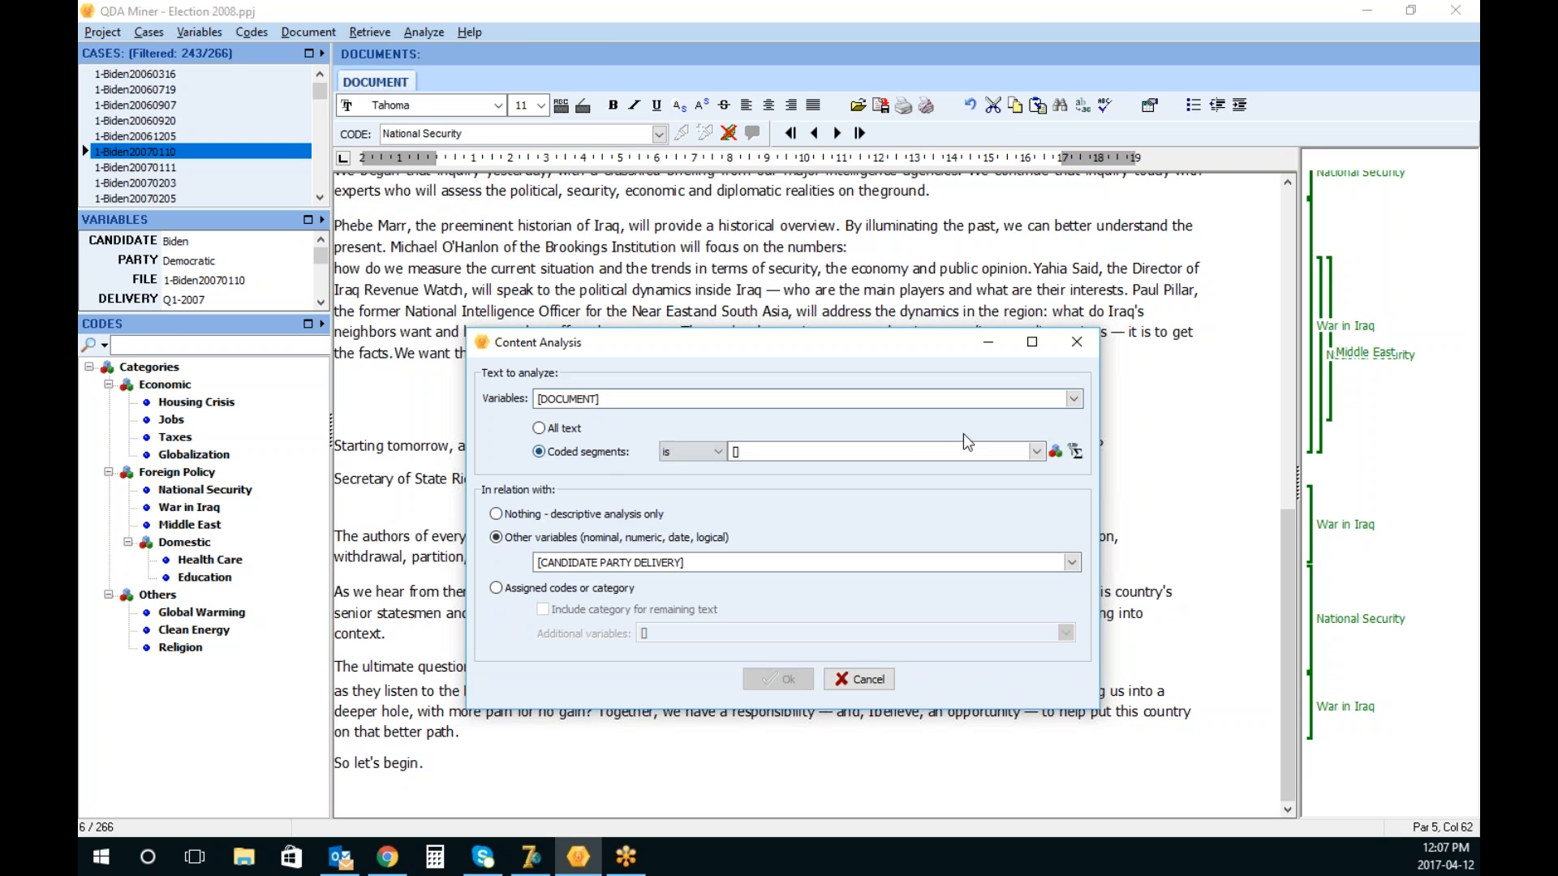
left_click(1037, 452)
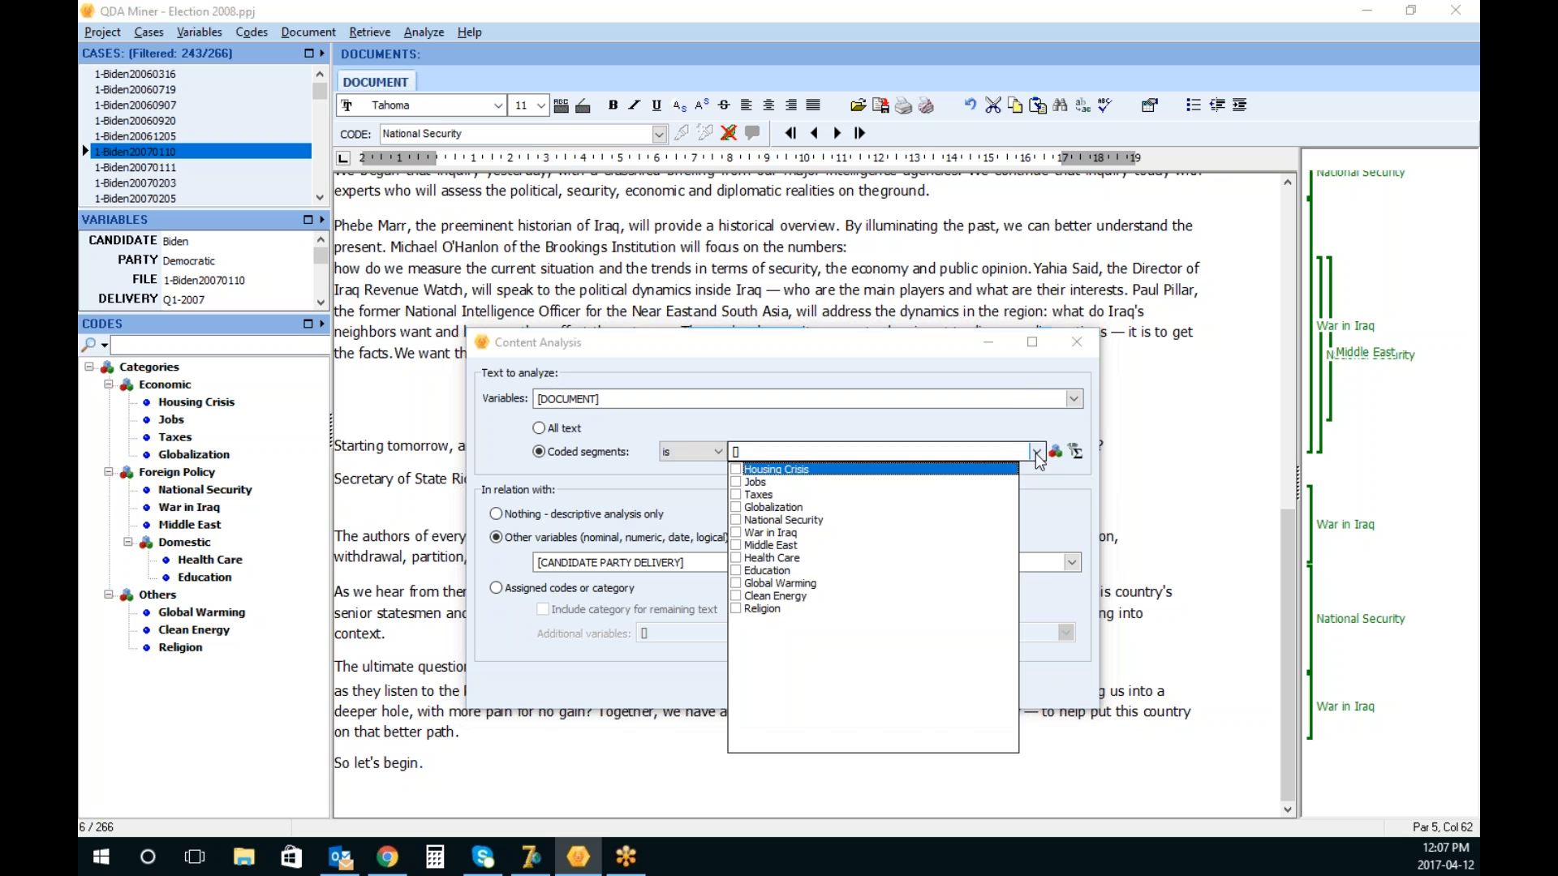
left_click(739, 558)
left_click(844, 452)
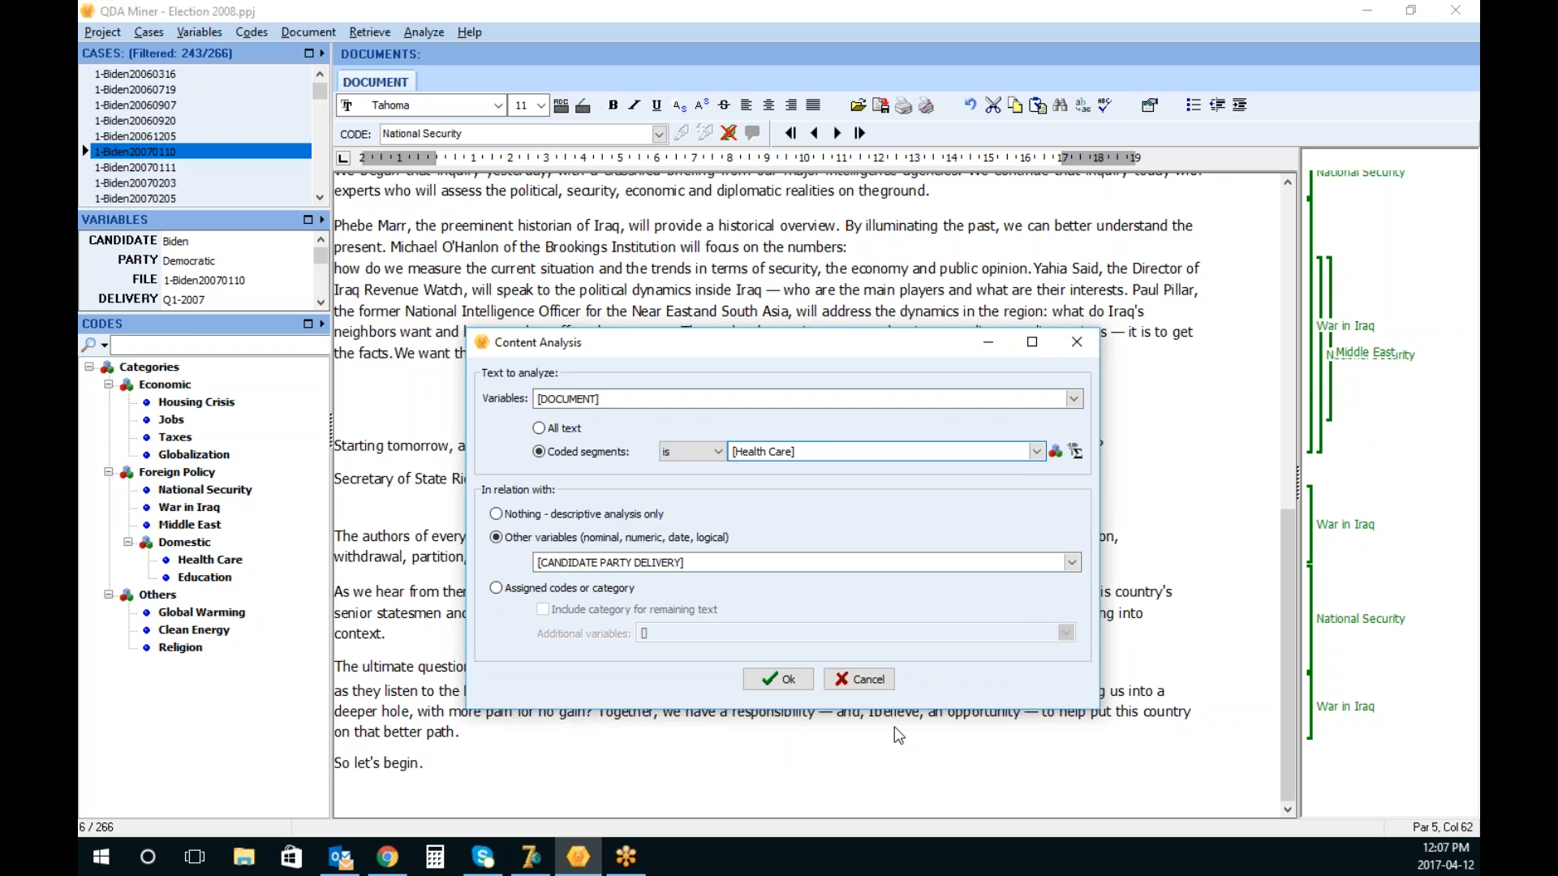
left_click(788, 681)
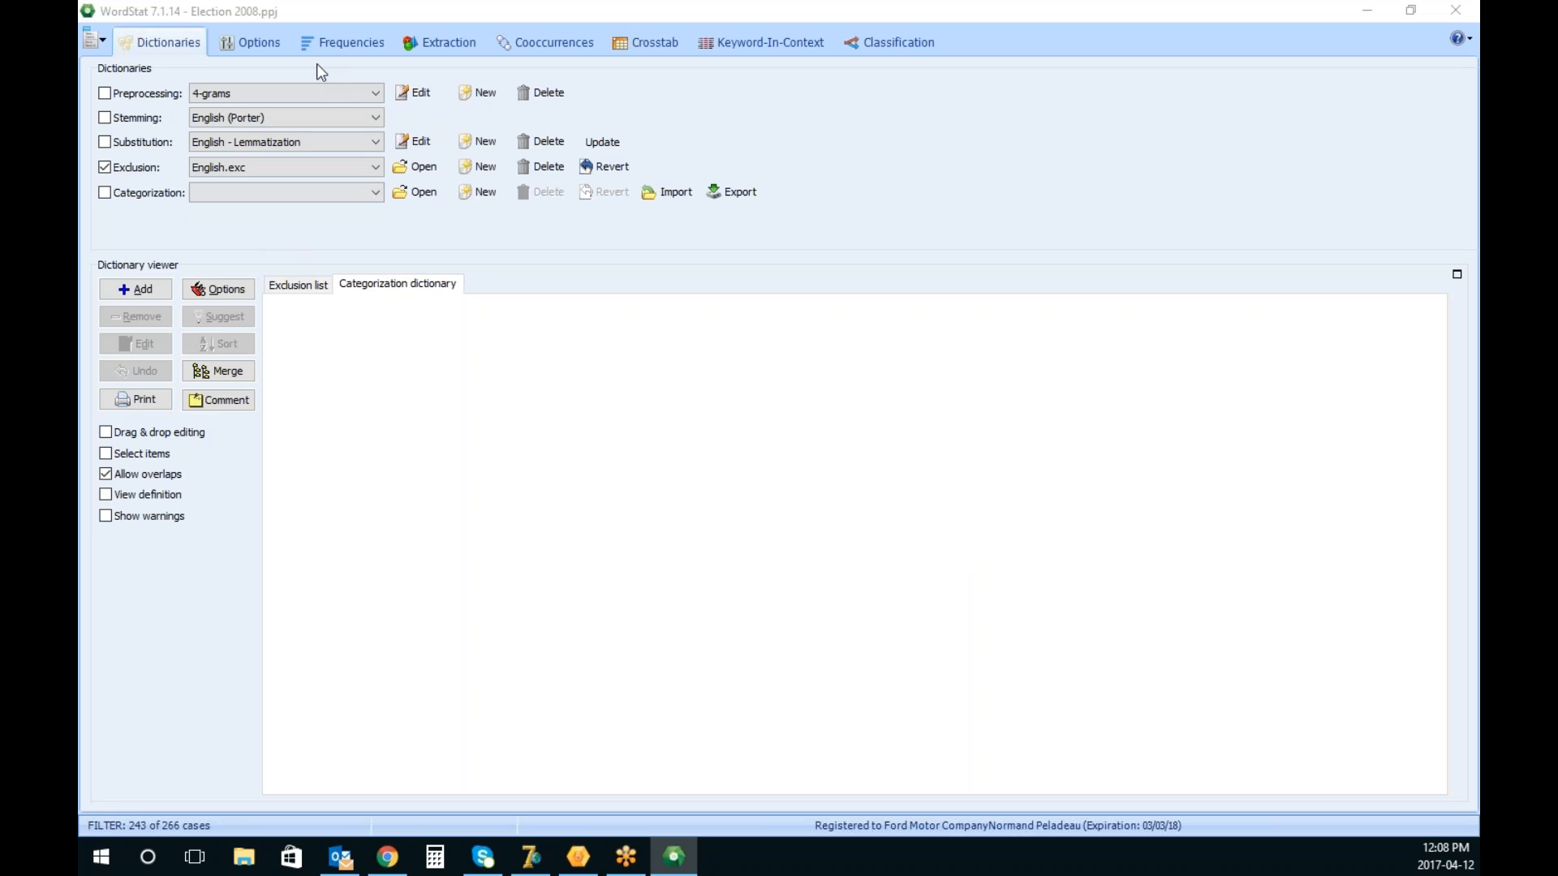
left_click(342, 44)
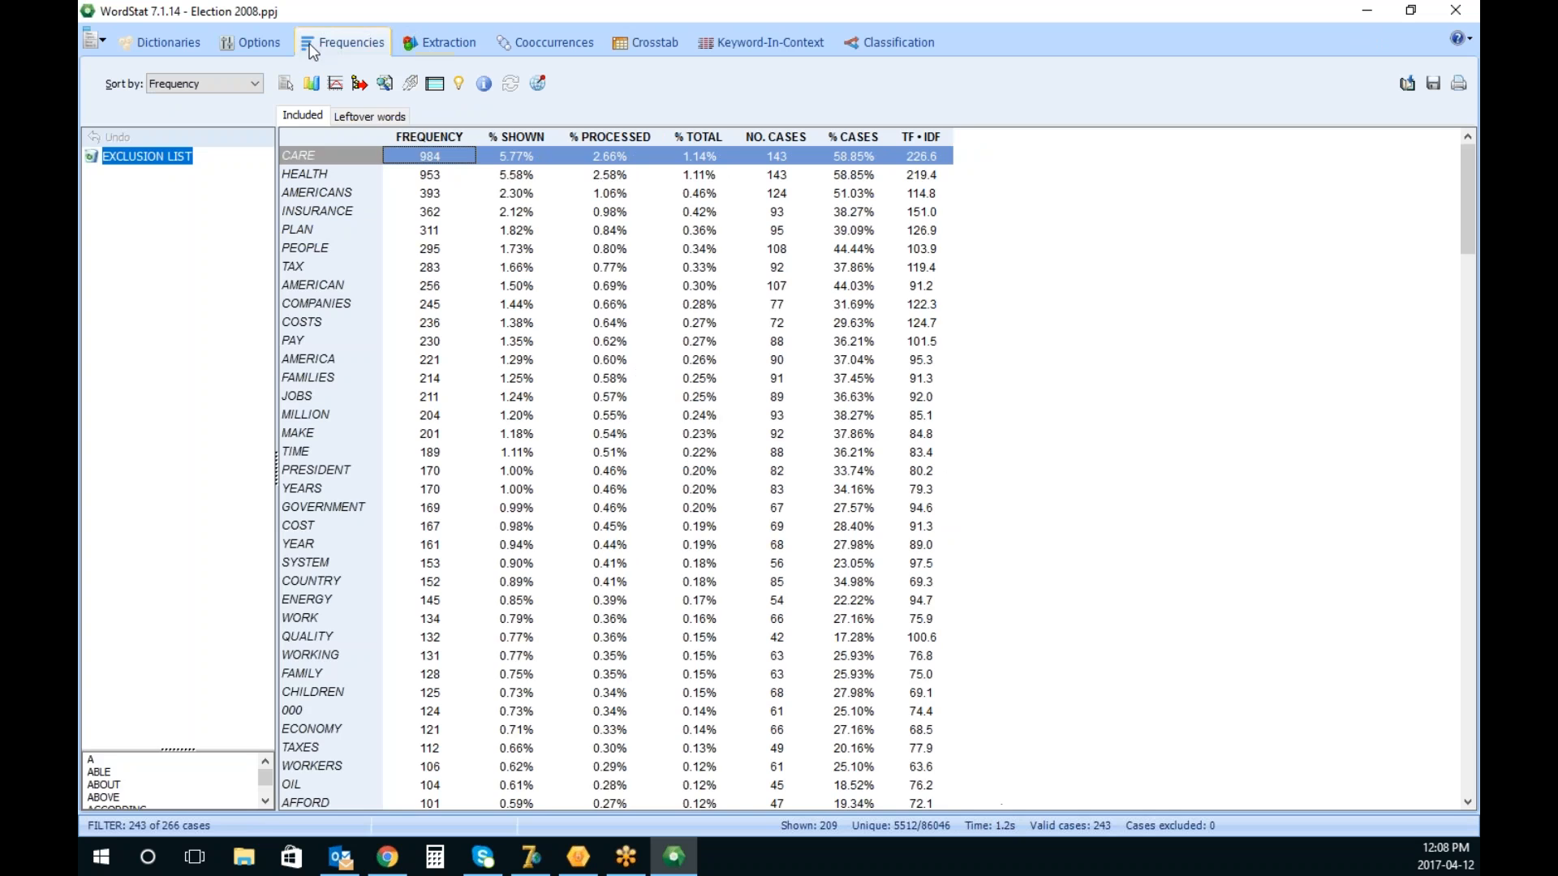
Remove items with a frequency of less than 20 and recompute the word frequencies for the Health Care segments
left_click(236, 43)
double_click(486, 161)
type("20")
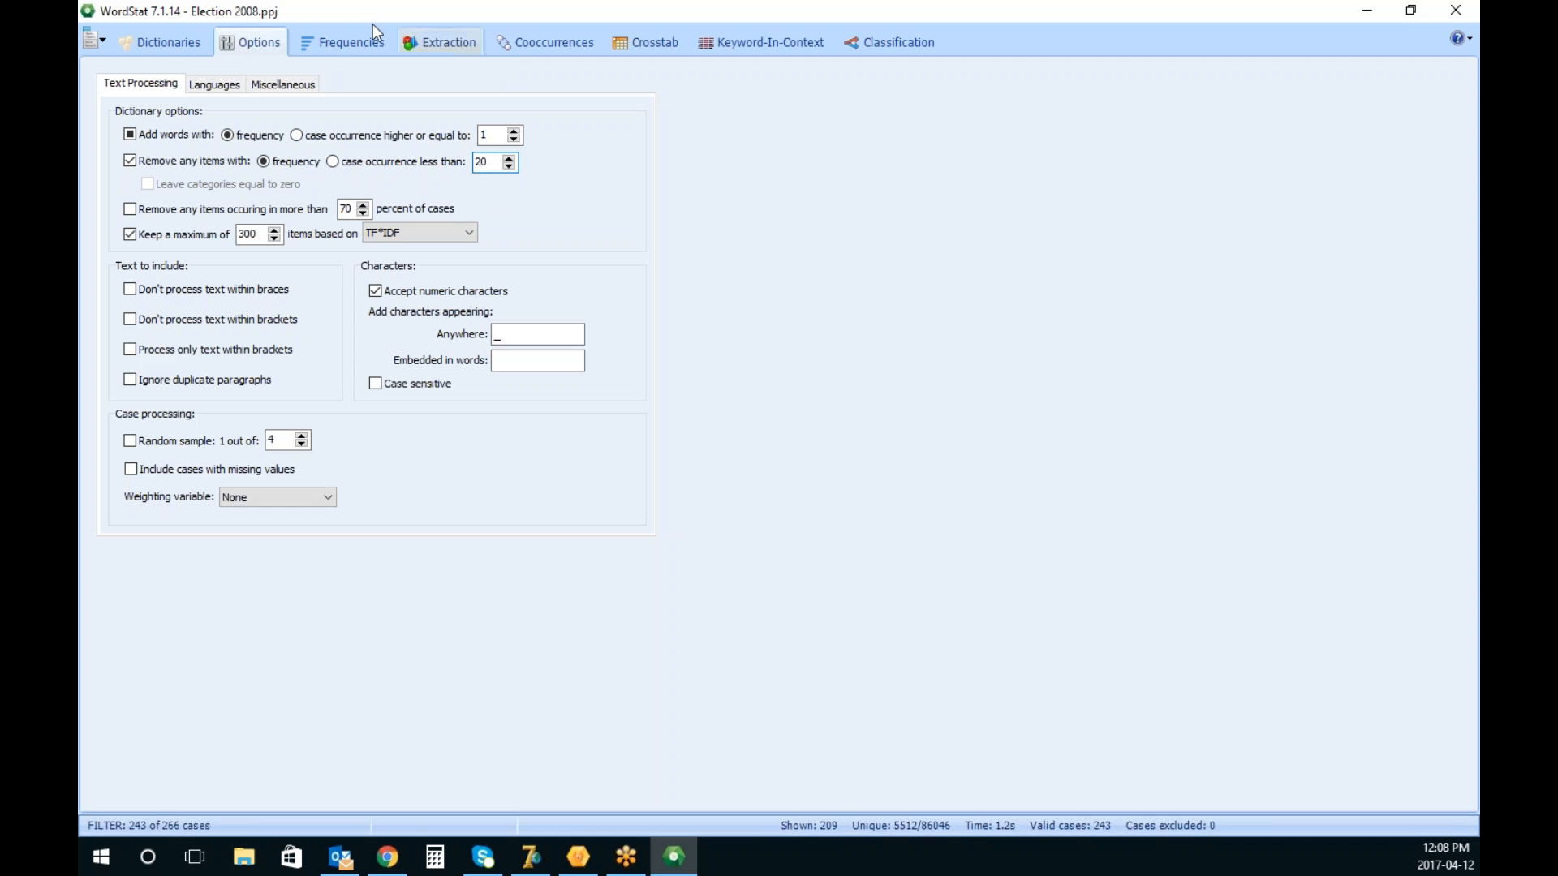
left_click(359, 49)
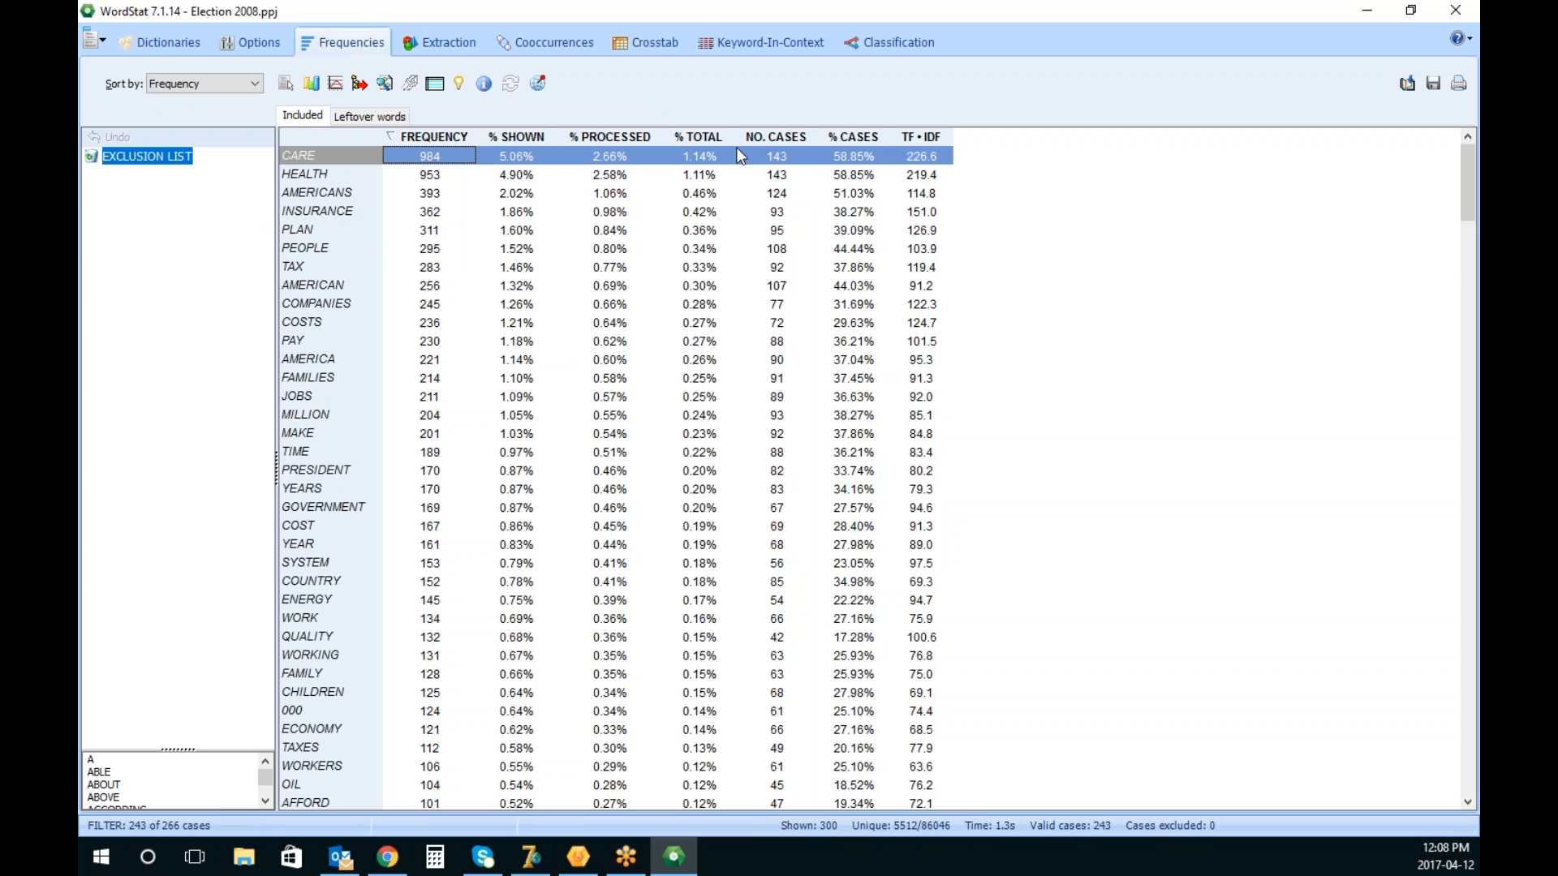
Cross-tabulate the Health Care keywords with CANDIDATE and examine the correspondence analysis 2D map at full size
left_click(667, 48)
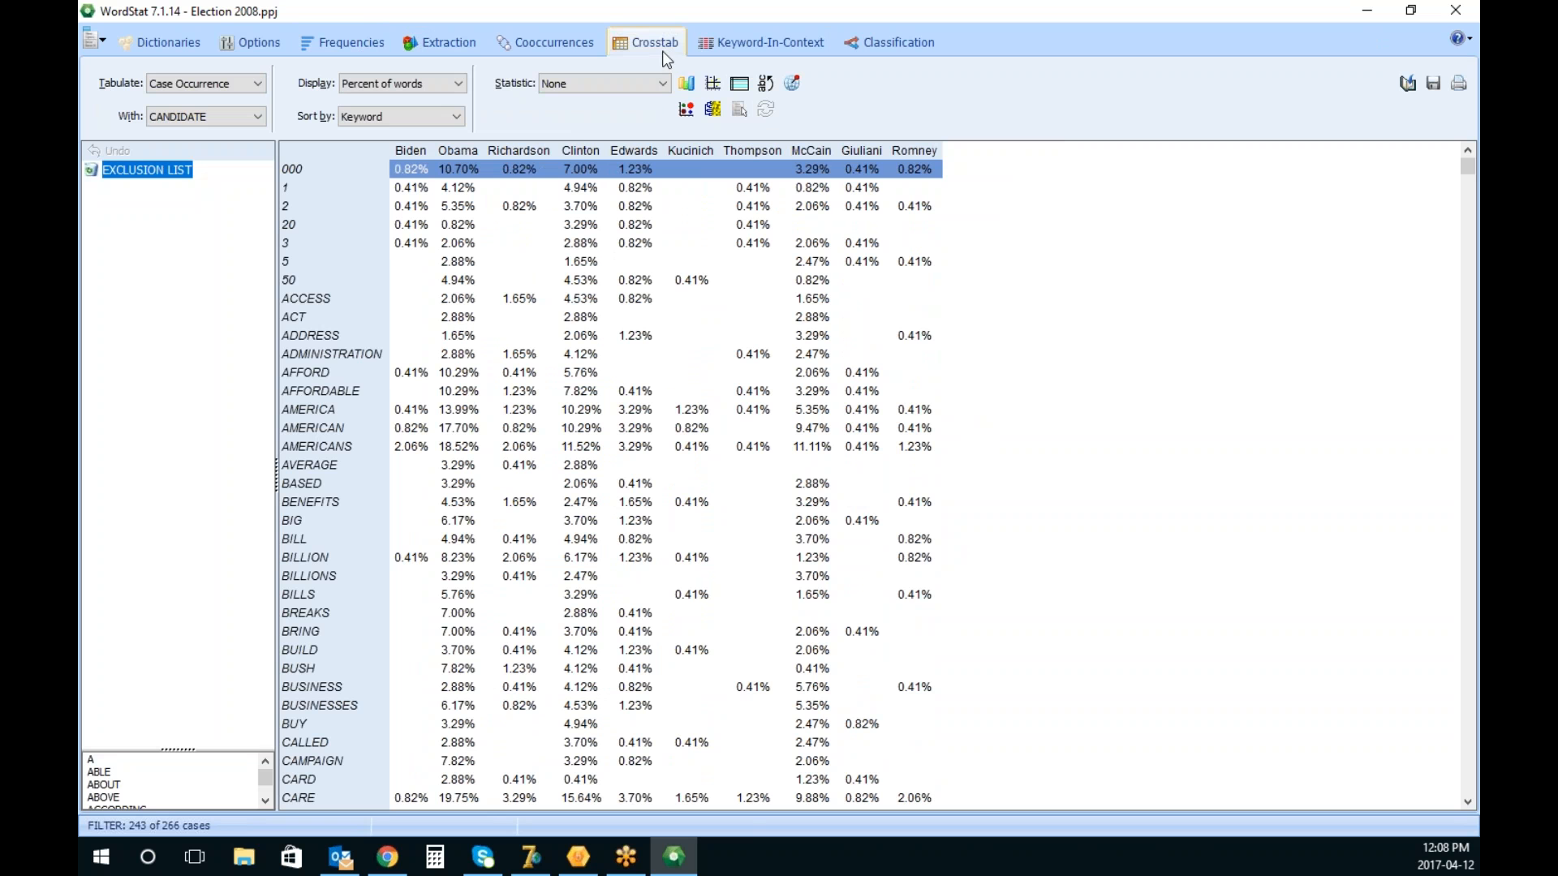
left_click(687, 108)
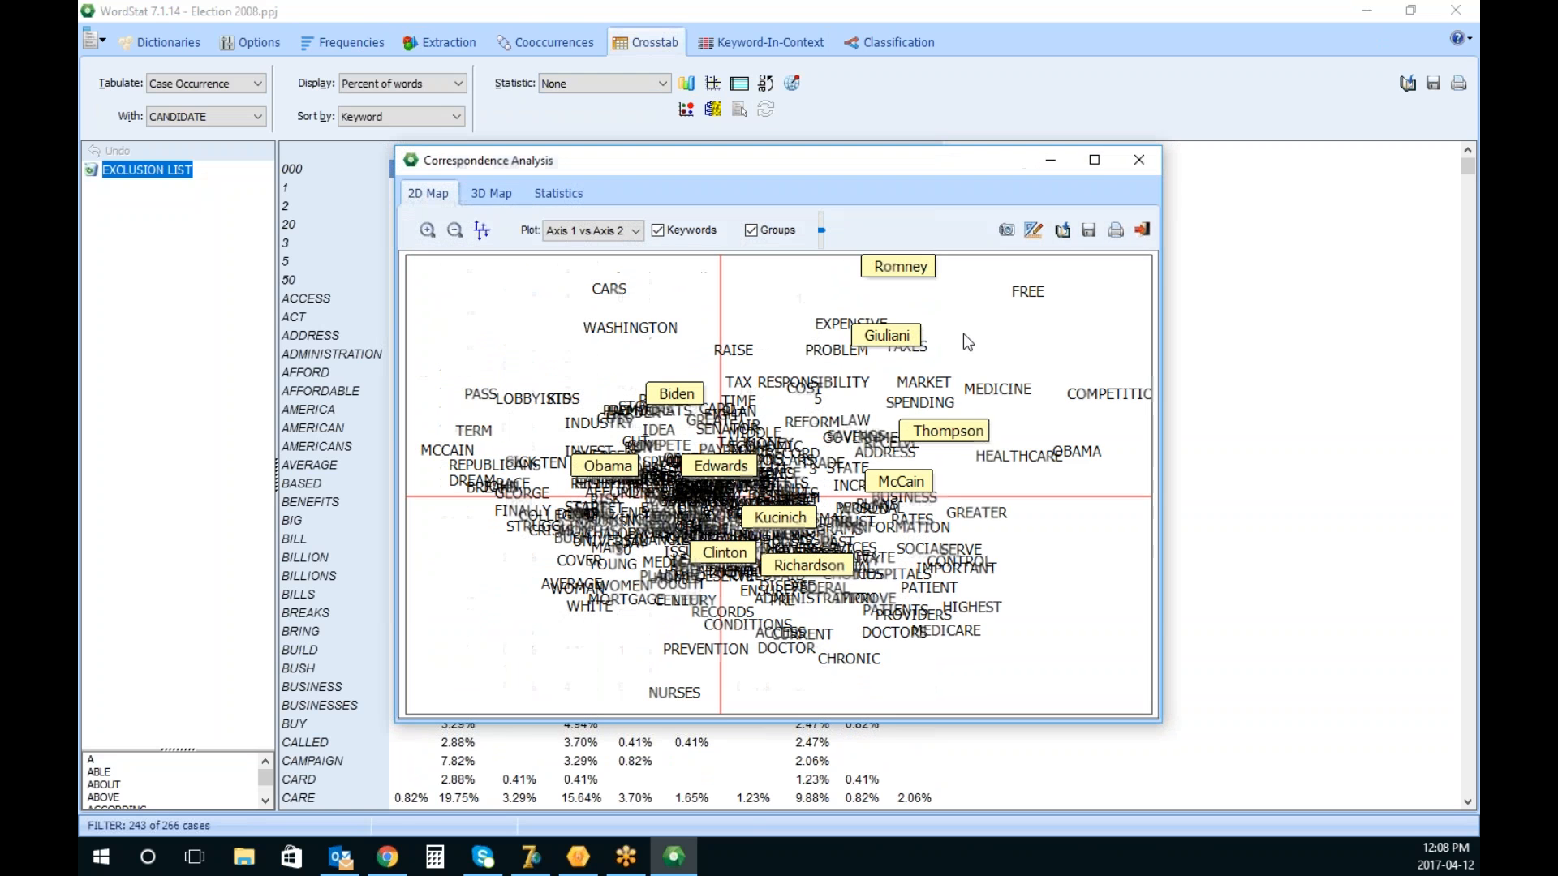
left_click(1092, 162)
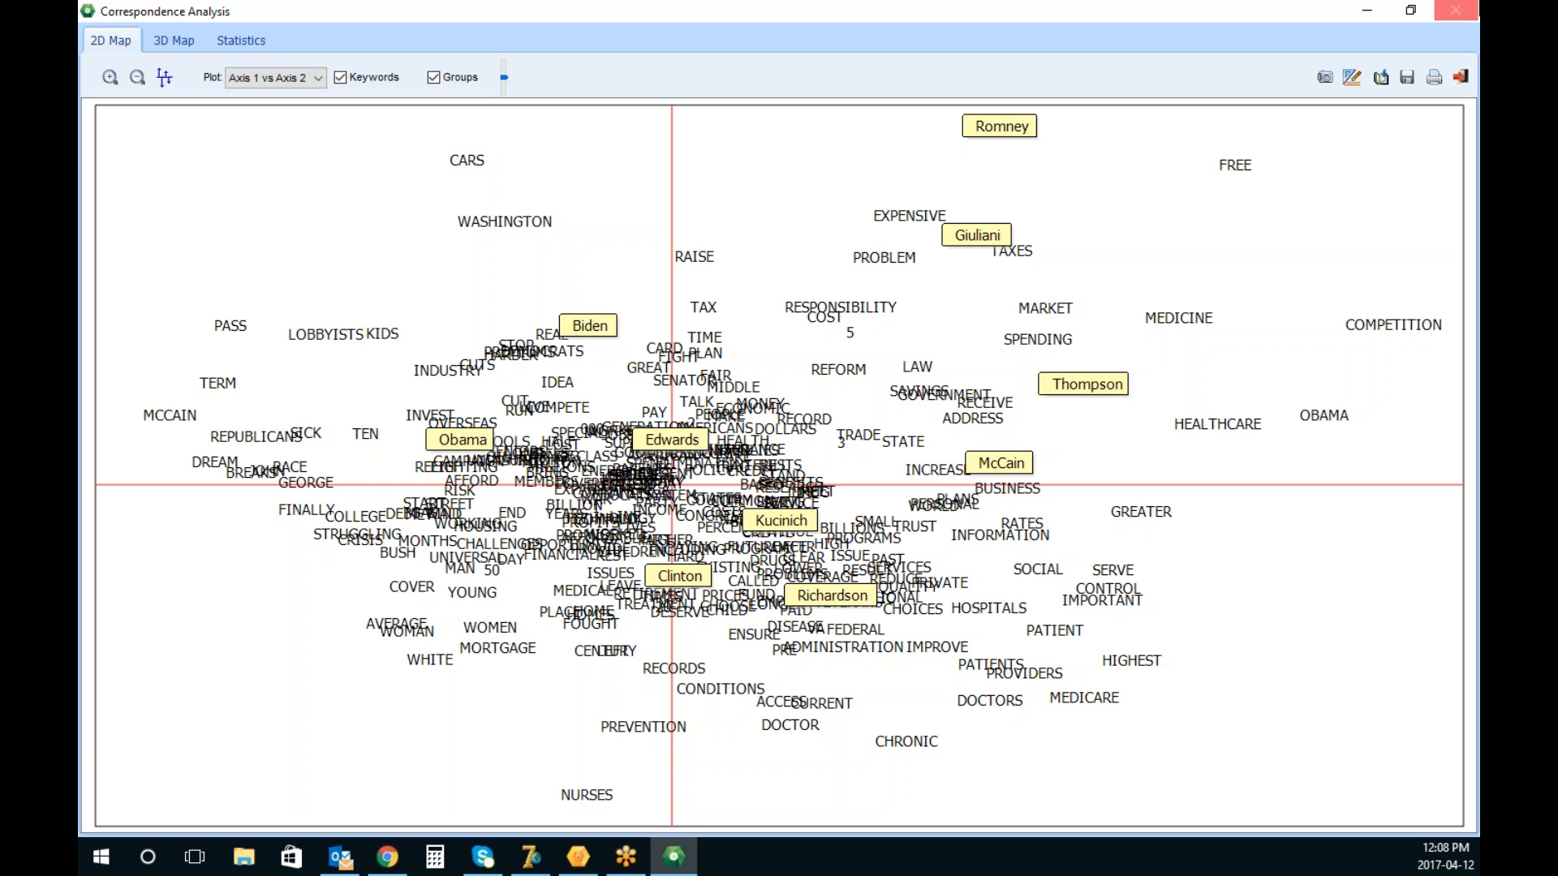
left_click(1463, 78)
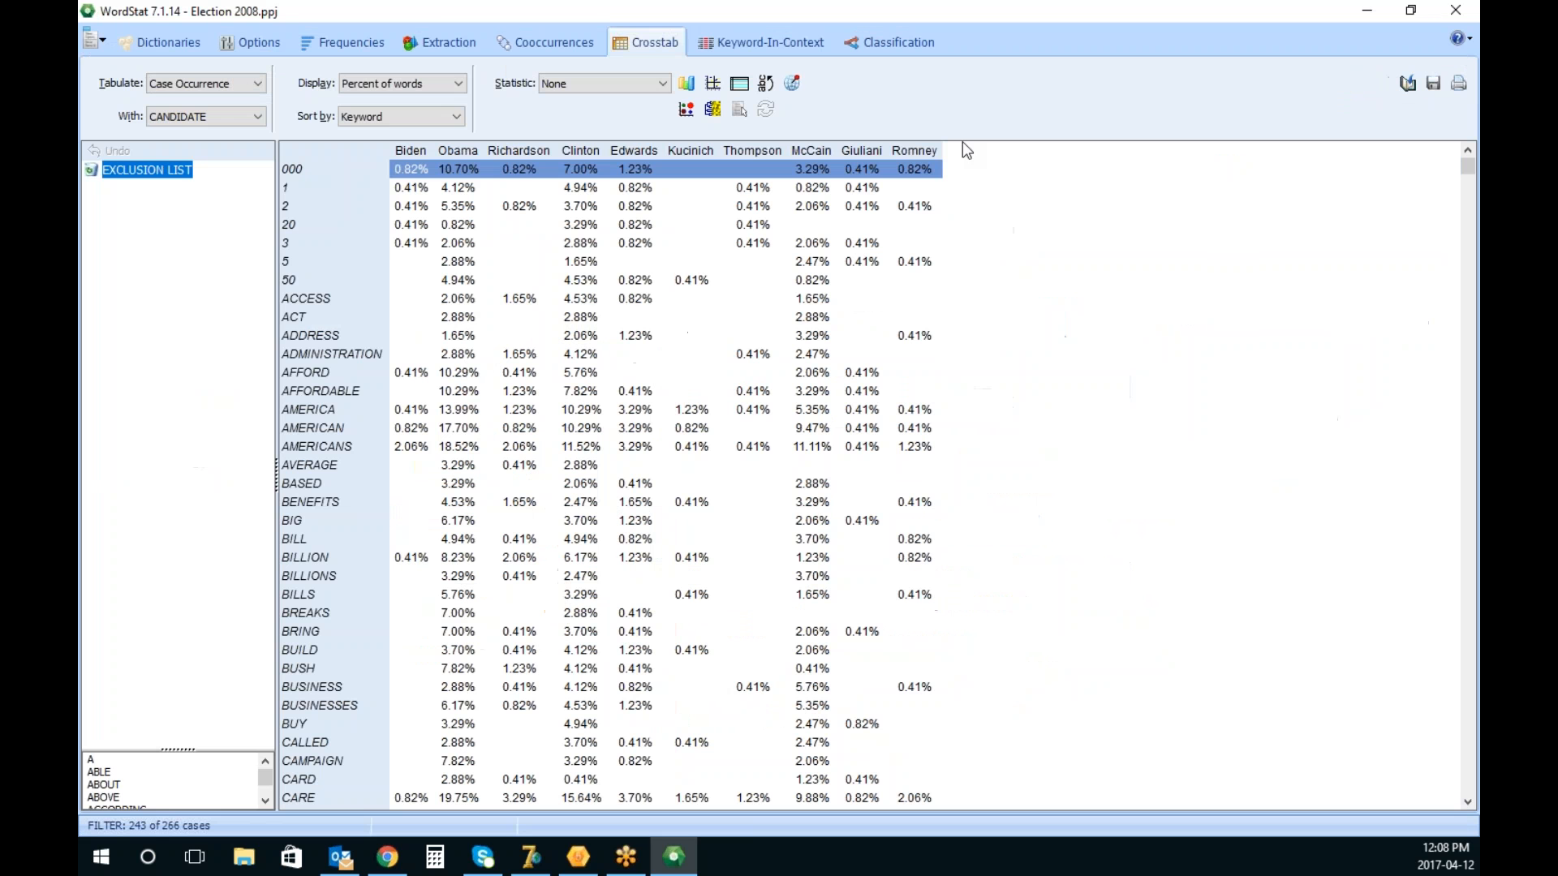
Quit WordStat to return to QDA Miner and reopen the 2016 Primaries.ppj project, saving the changes to Election 2008.ppj
left_click(1463, 11)
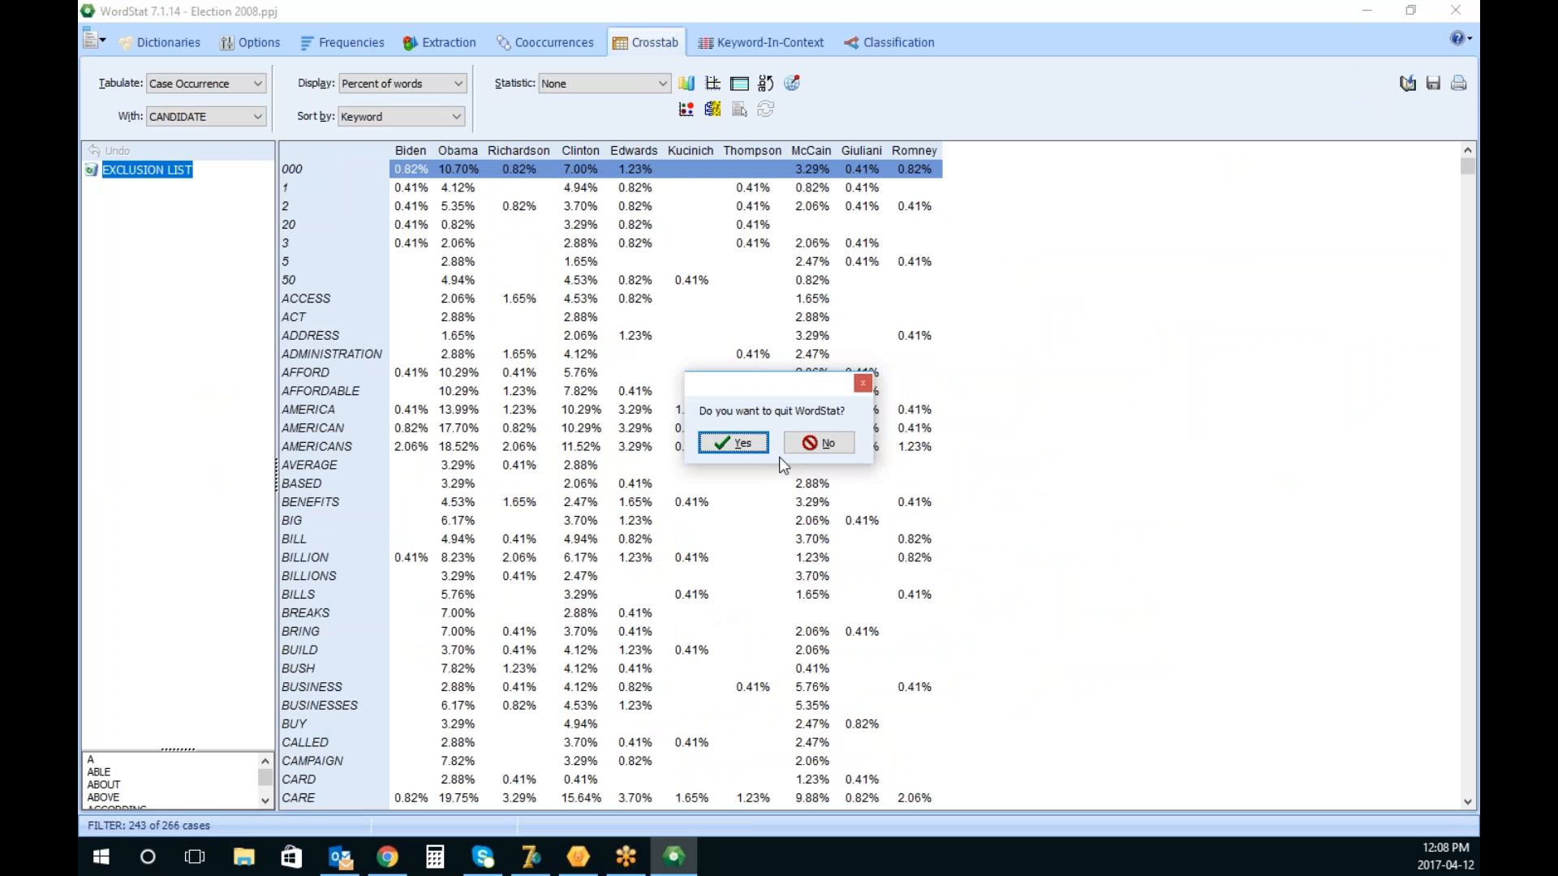
left_click(753, 444)
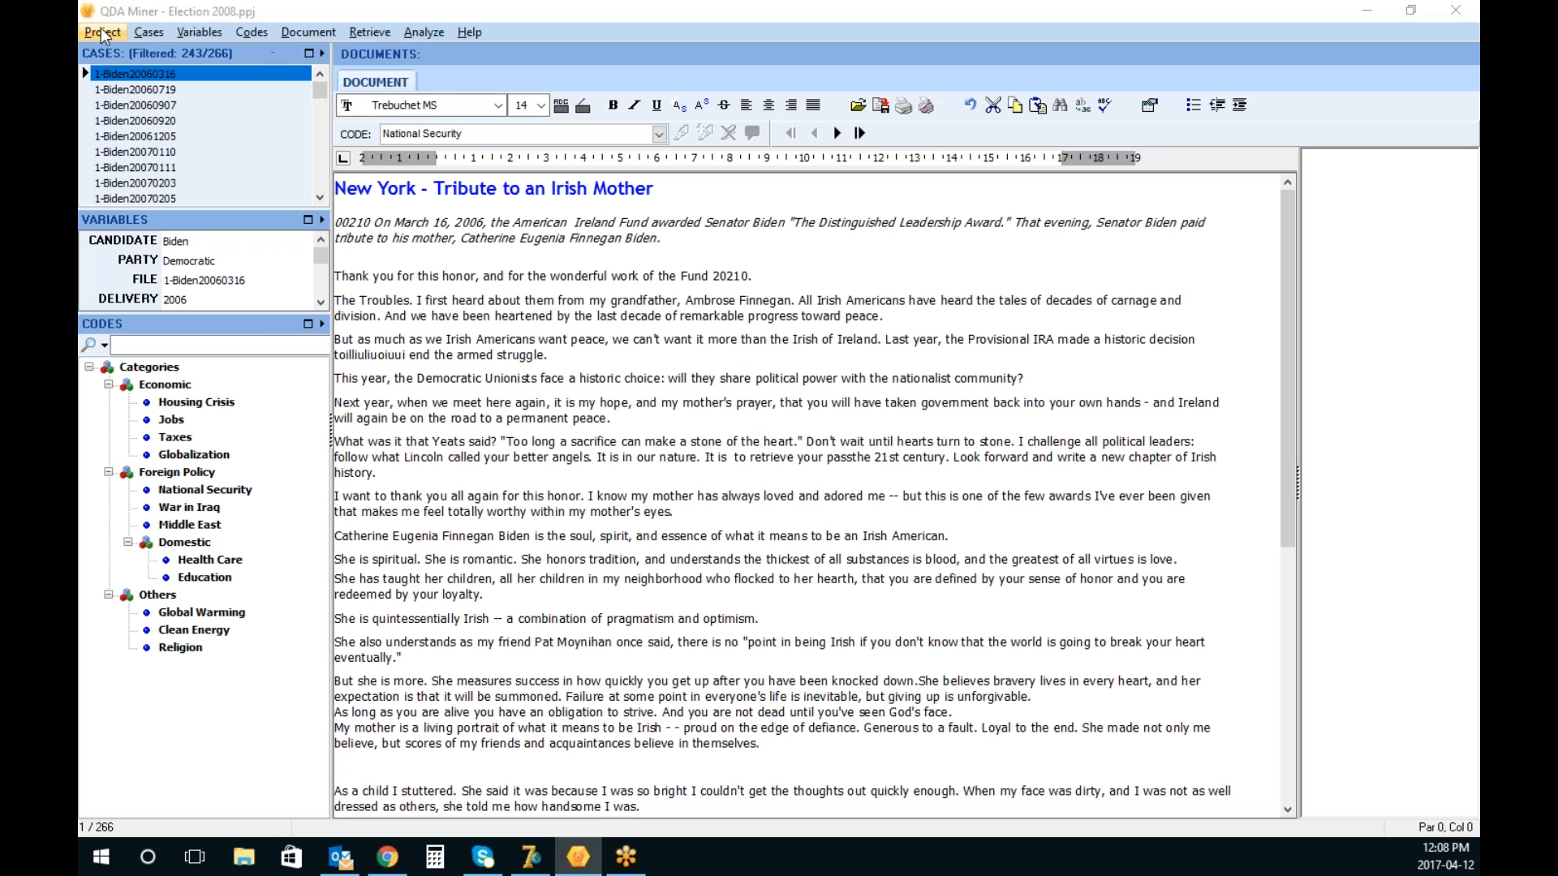
left_click(103, 33)
mouse_move(177, 103)
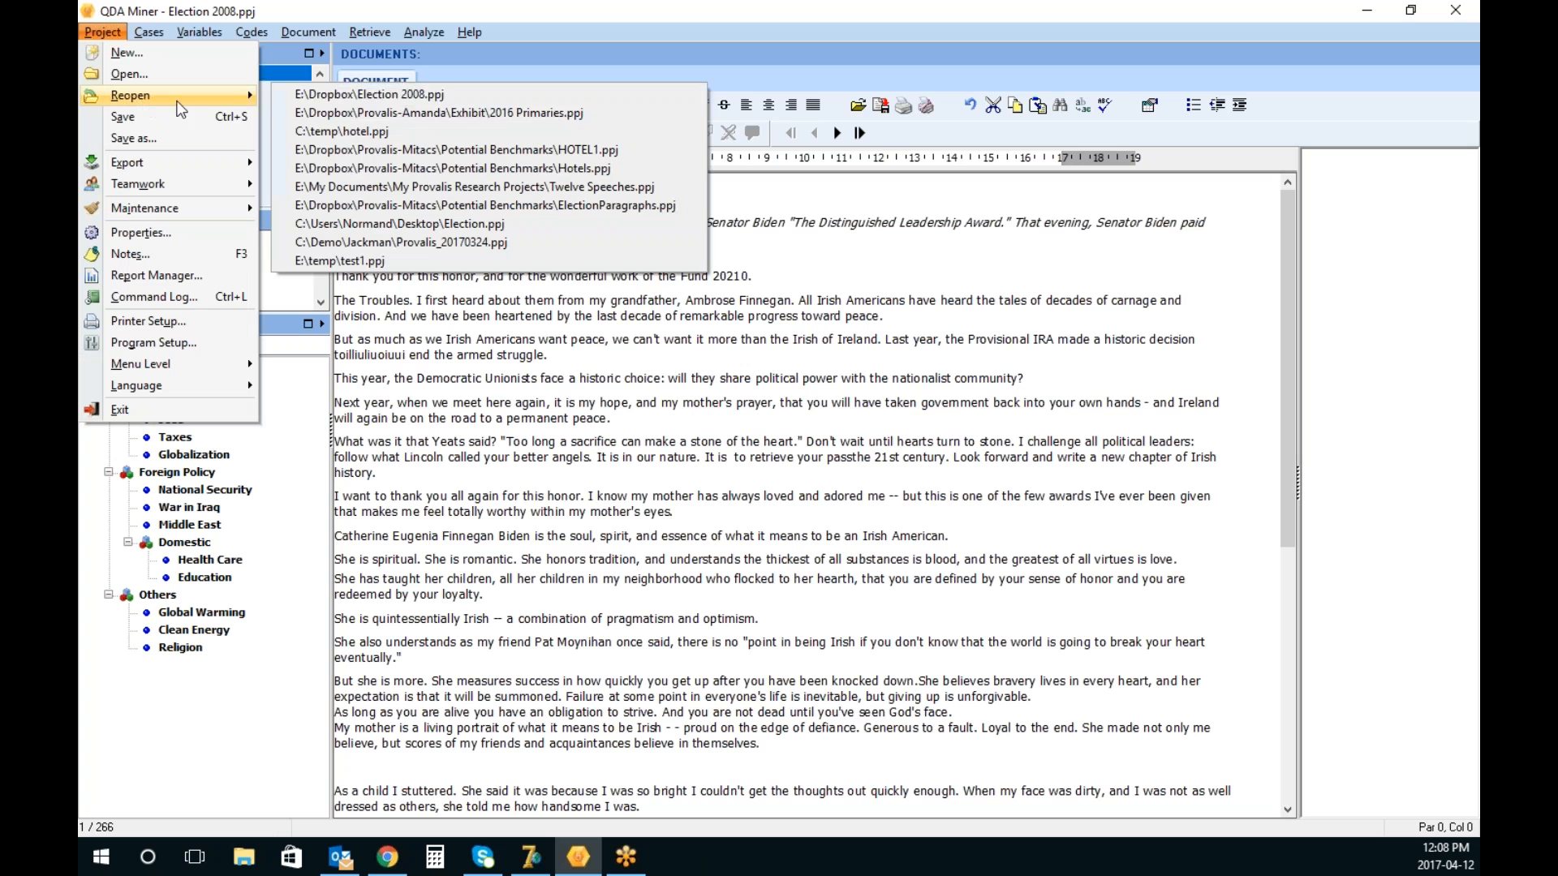
left_click(442, 119)
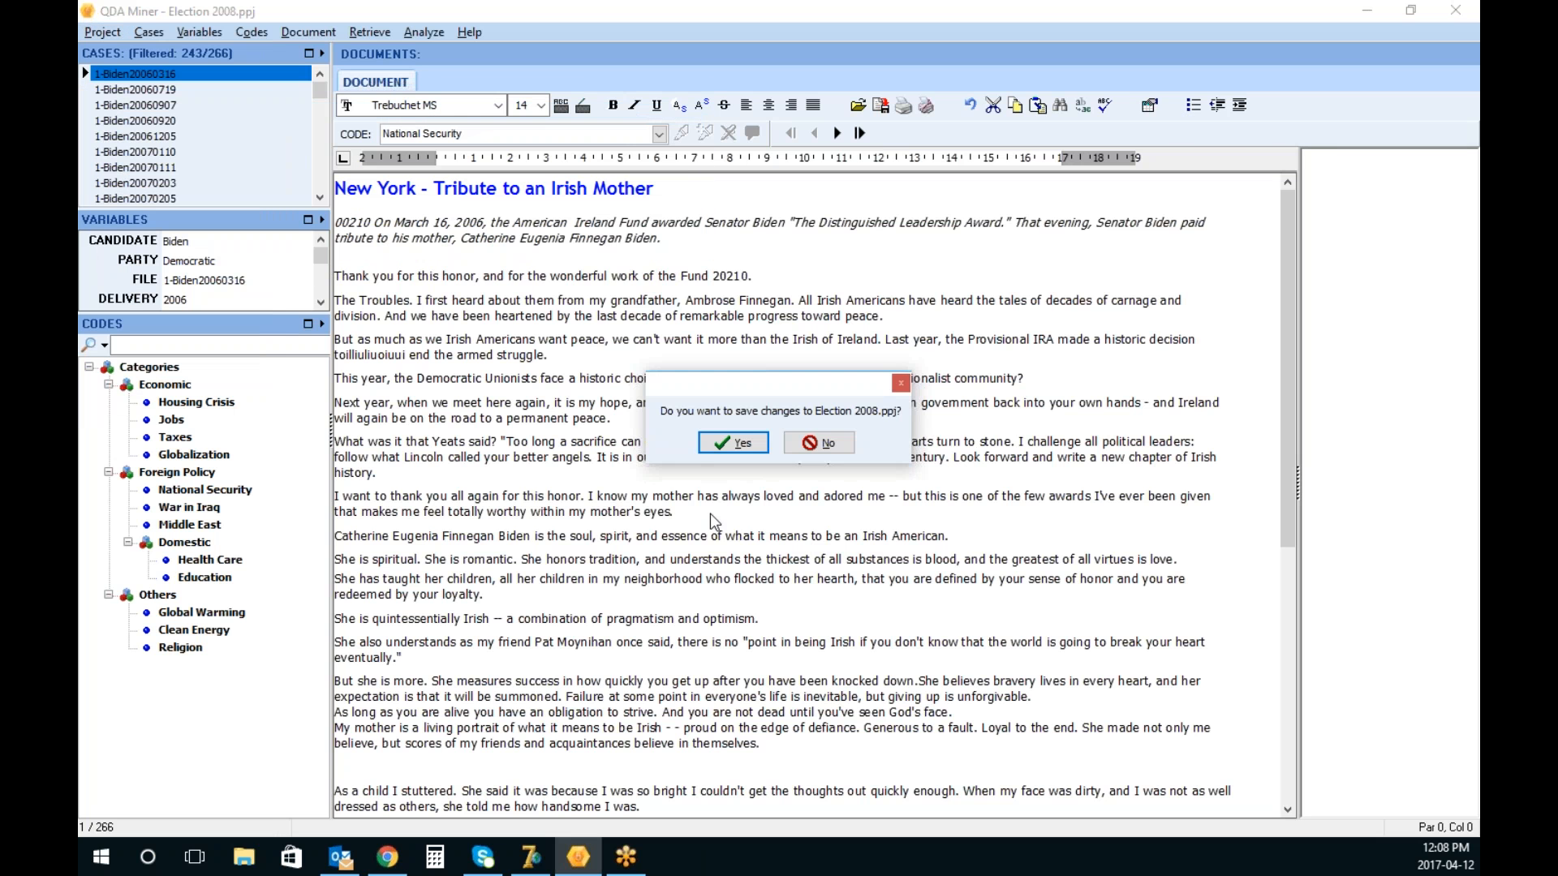
left_click(735, 443)
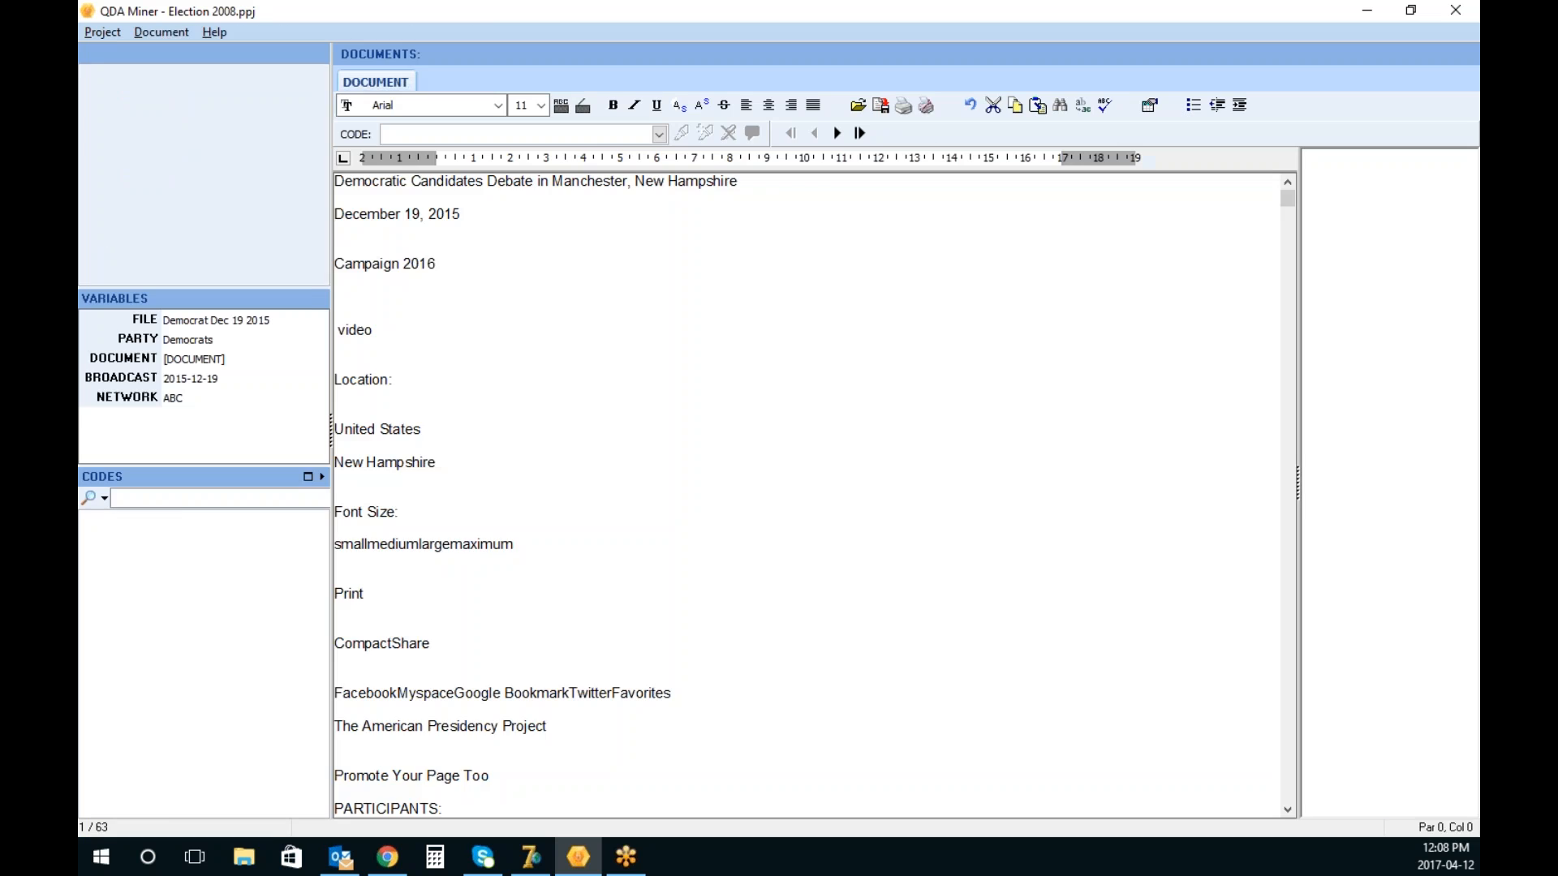
Look through the speaker-coded segments in the cases Democrat Dec 19 2015 and Republican August 6 2015b
scroll(654, 370, "down", 1)
scroll(654, 370, "down", 20)
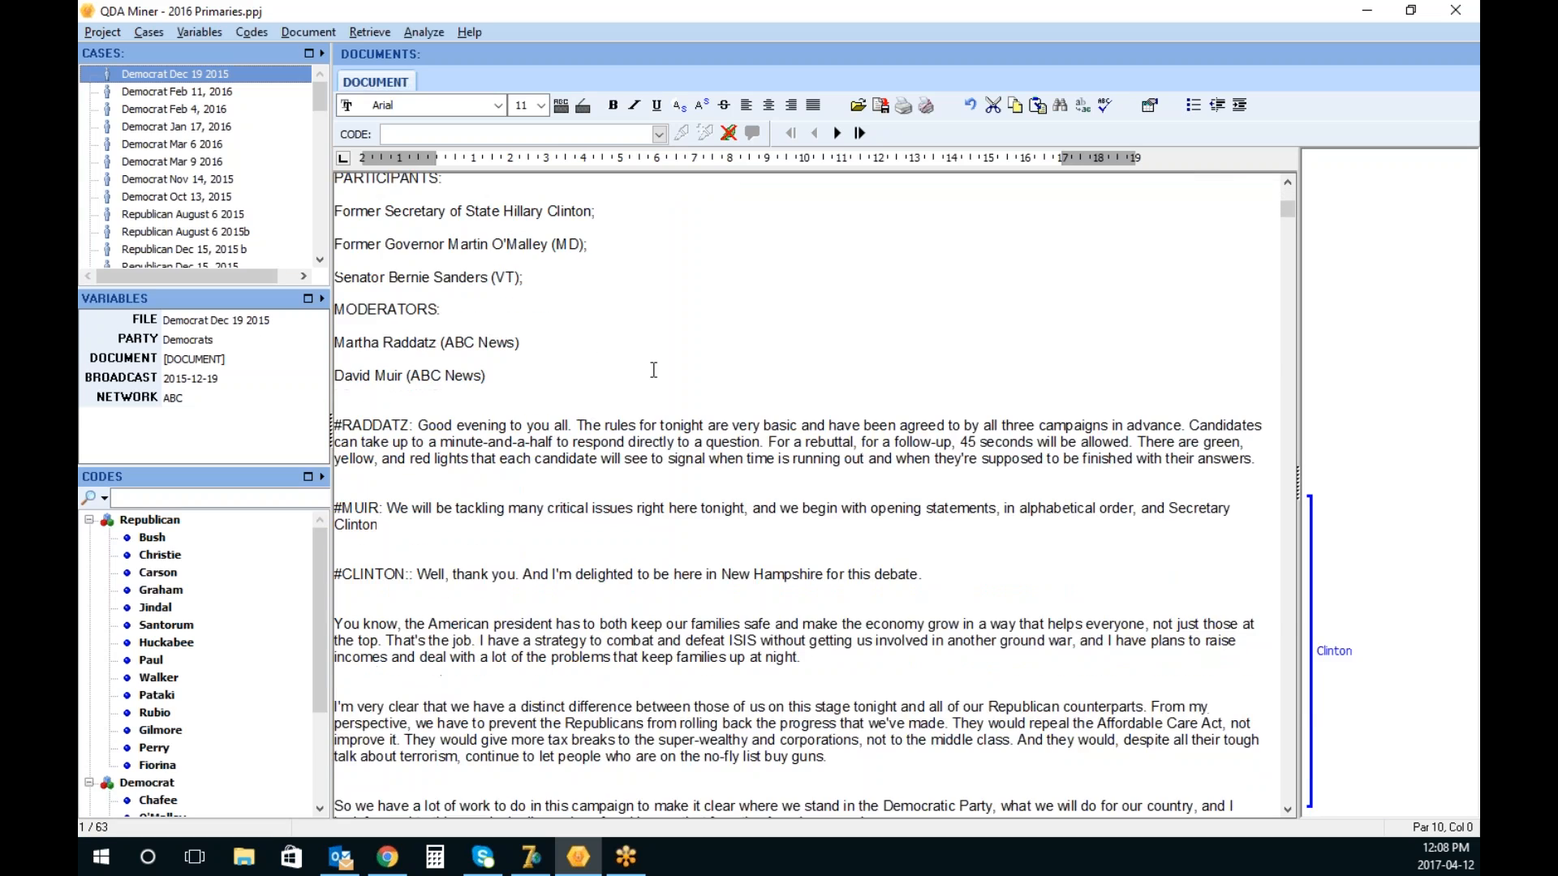
scroll(654, 370, "down", 5)
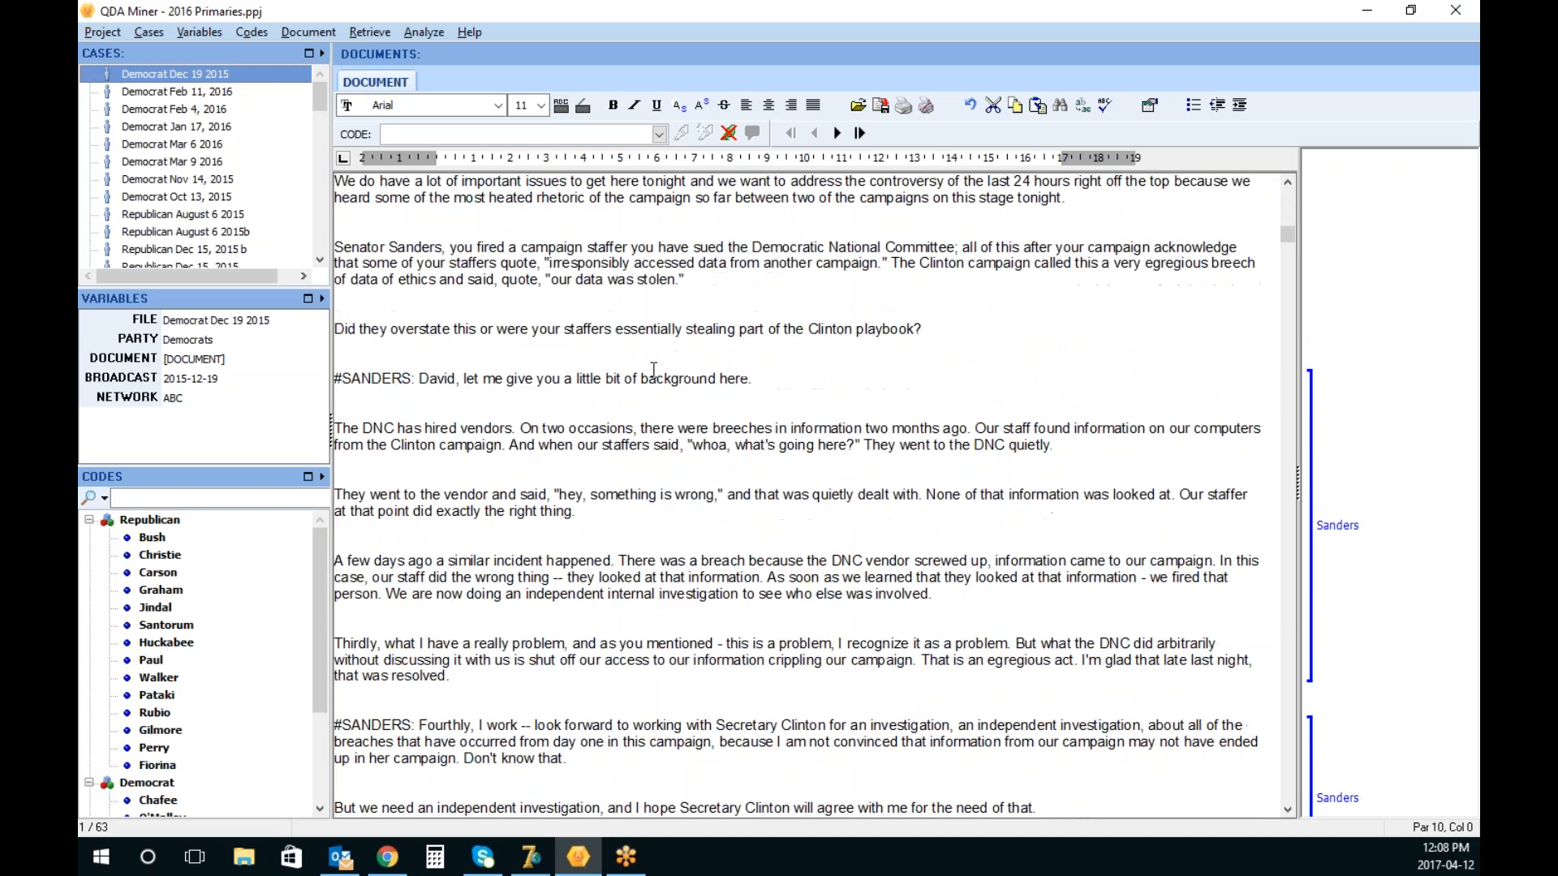
left_click(154, 233)
left_click(537, 312)
scroll(537, 311, "down", 20)
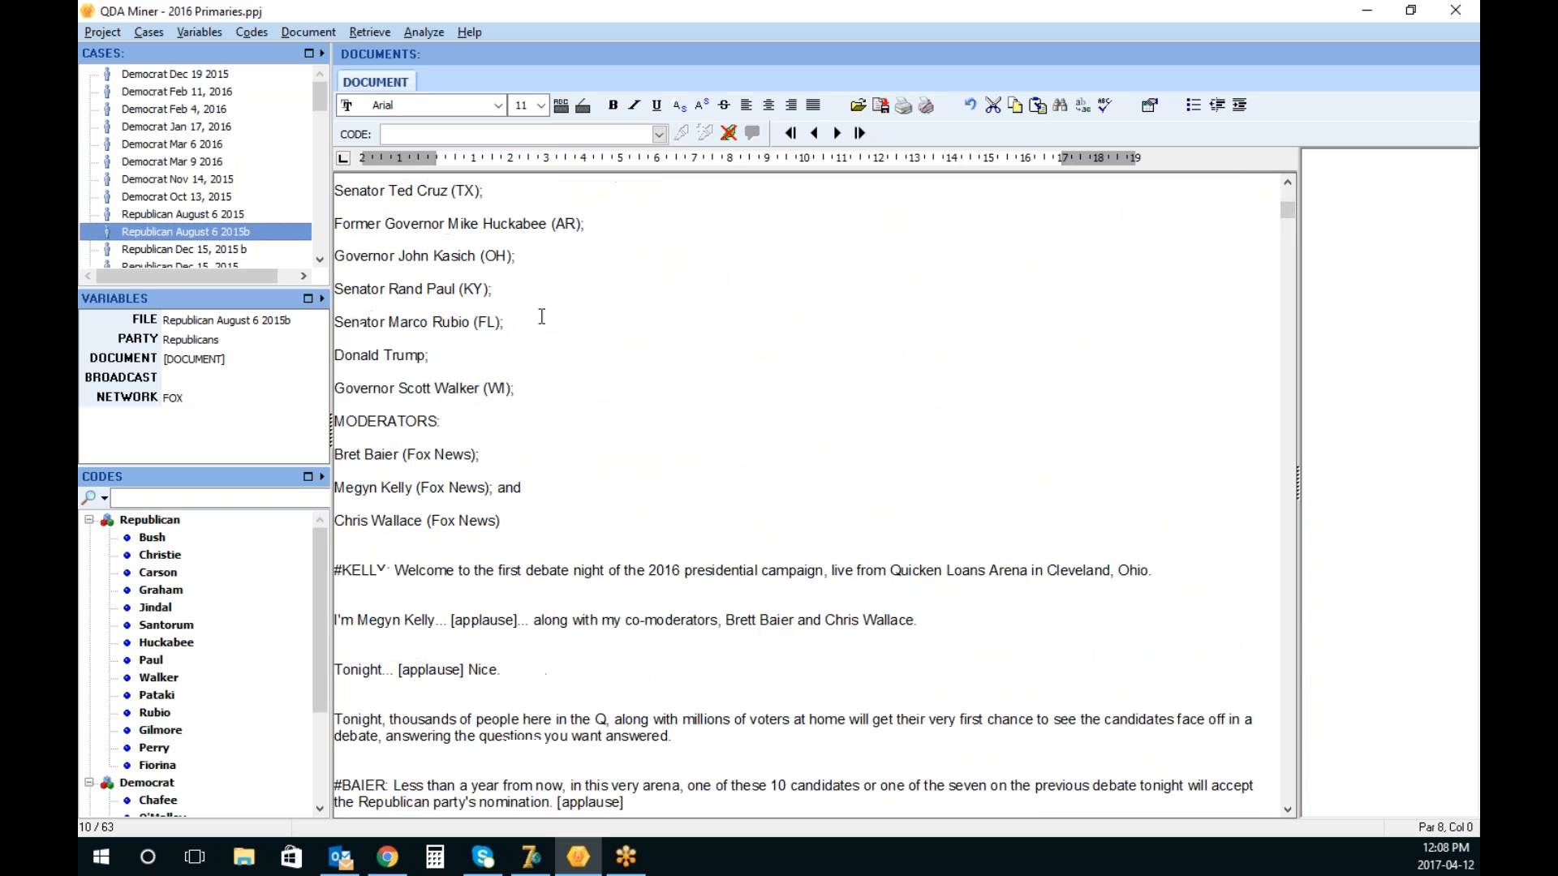
scroll(638, 321, "down", 10)
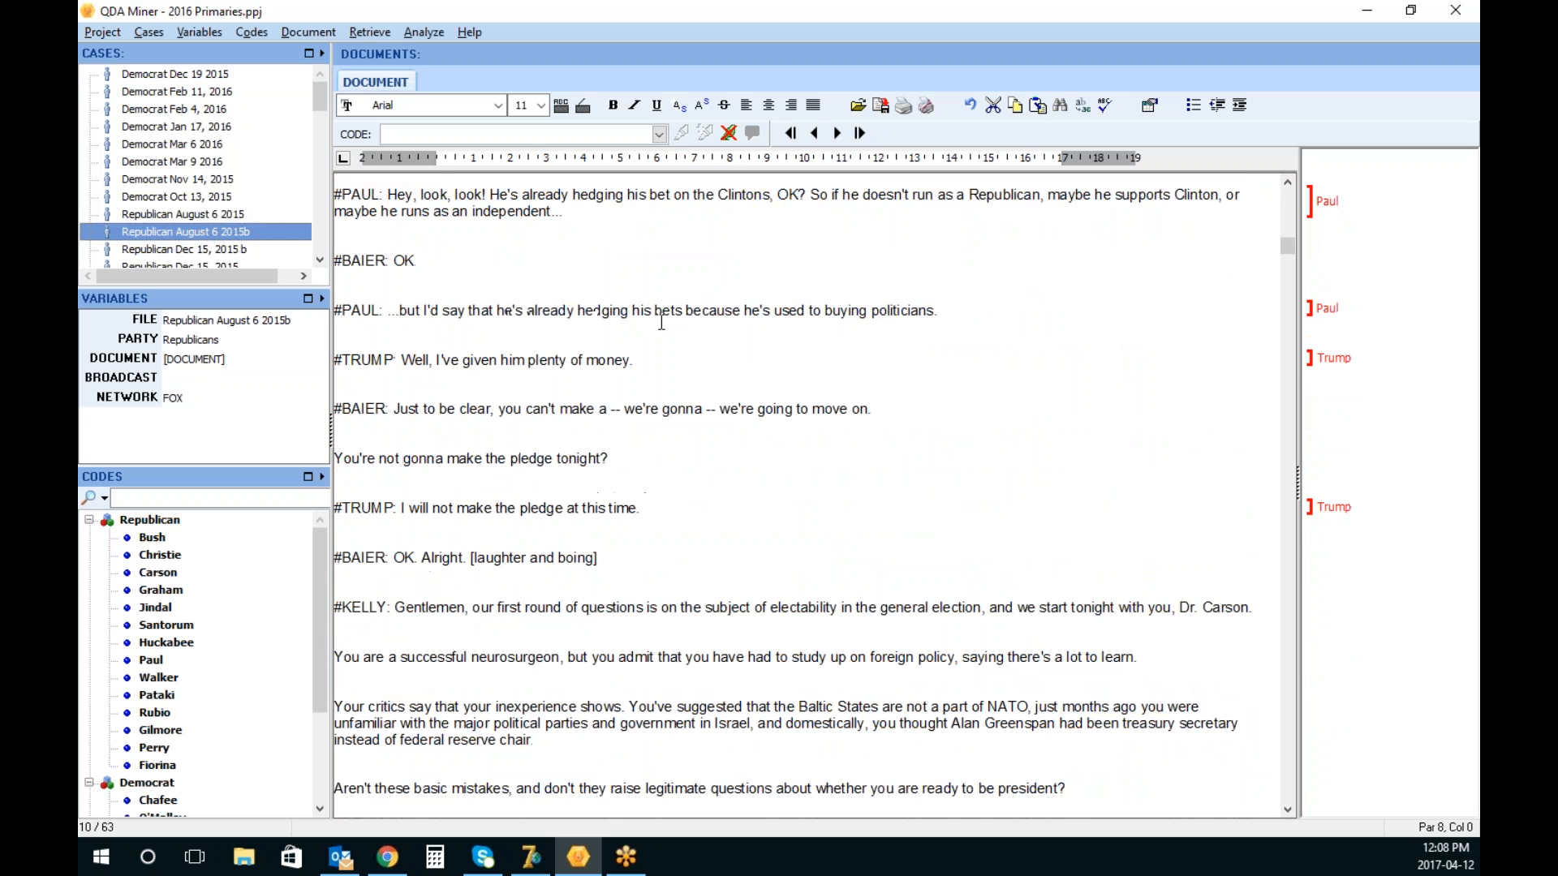
scroll(940, 567, "down", 10)
scroll(940, 567, "down", 5)
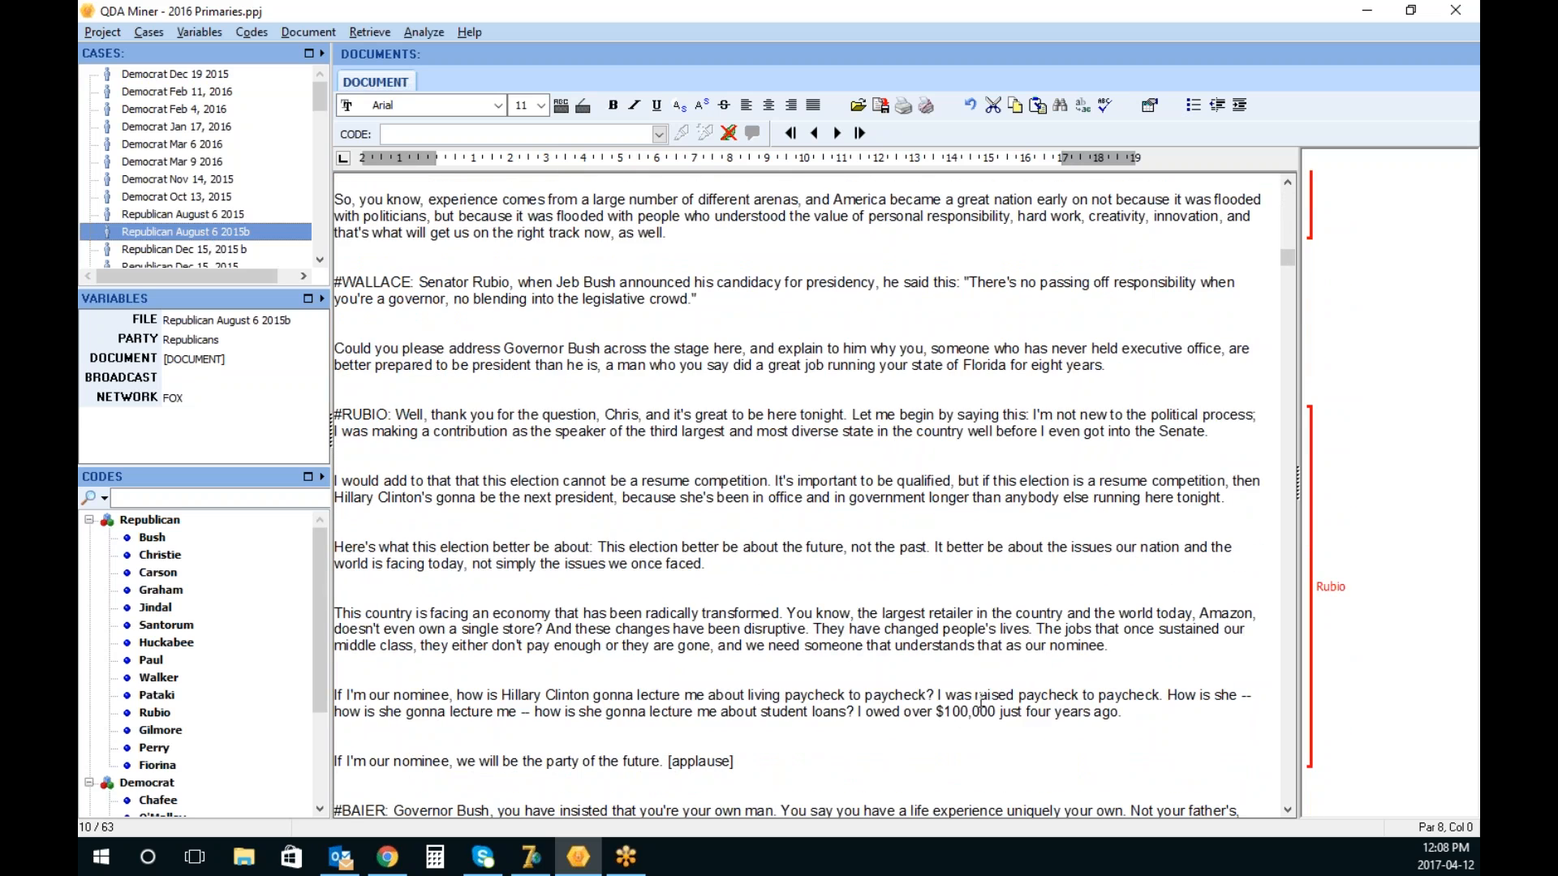
scroll(981, 676, "down", 15)
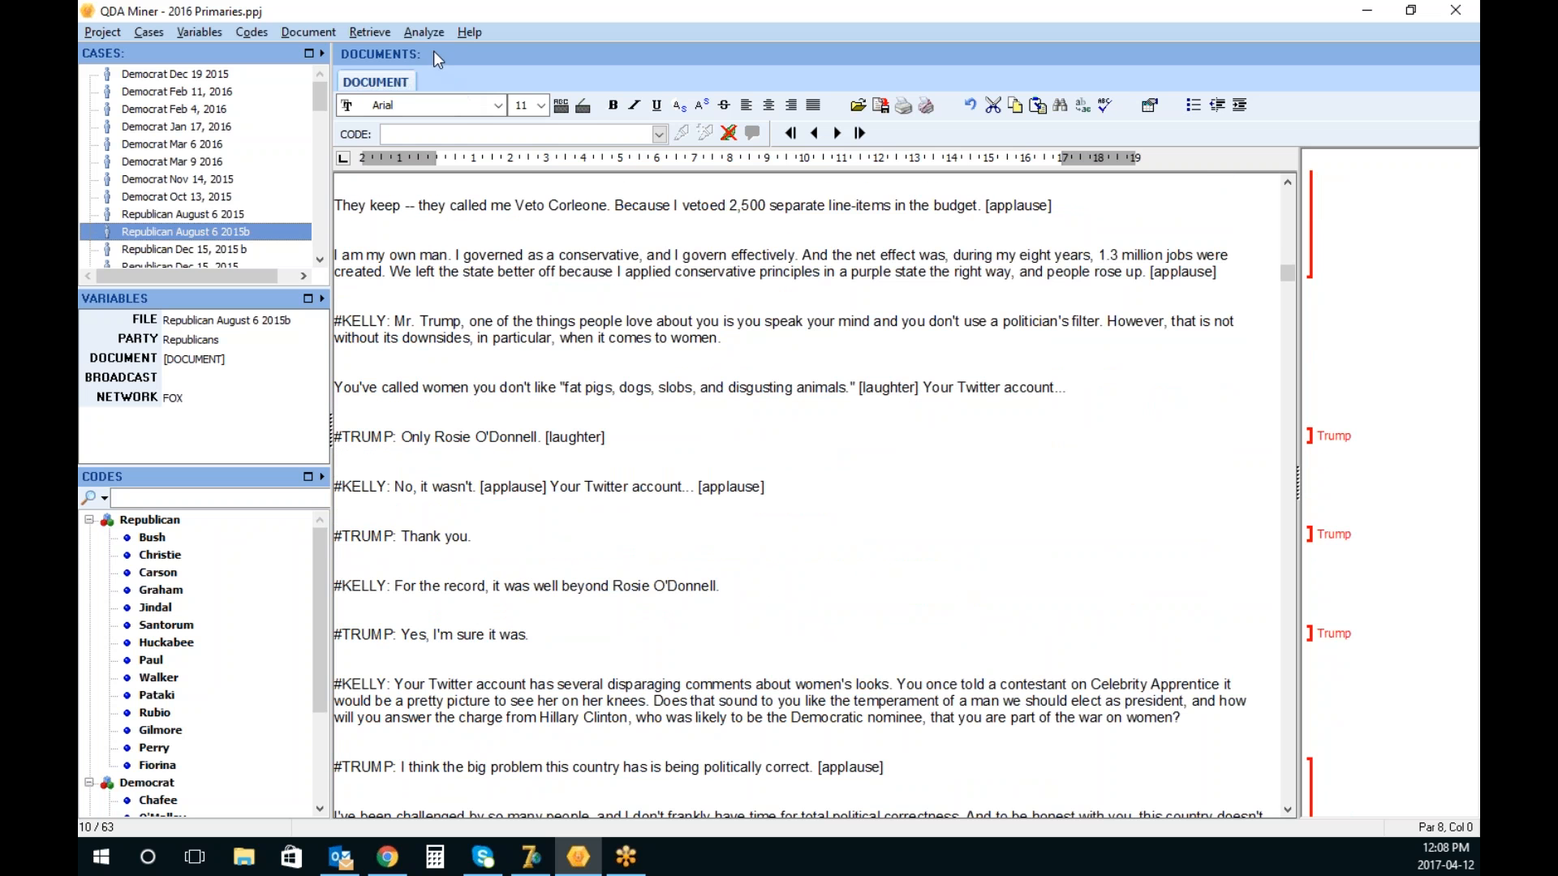
Highlight moderator Kelly's uncoded question to Mr. Trump about speaking his mind and women
left_click(424, 33)
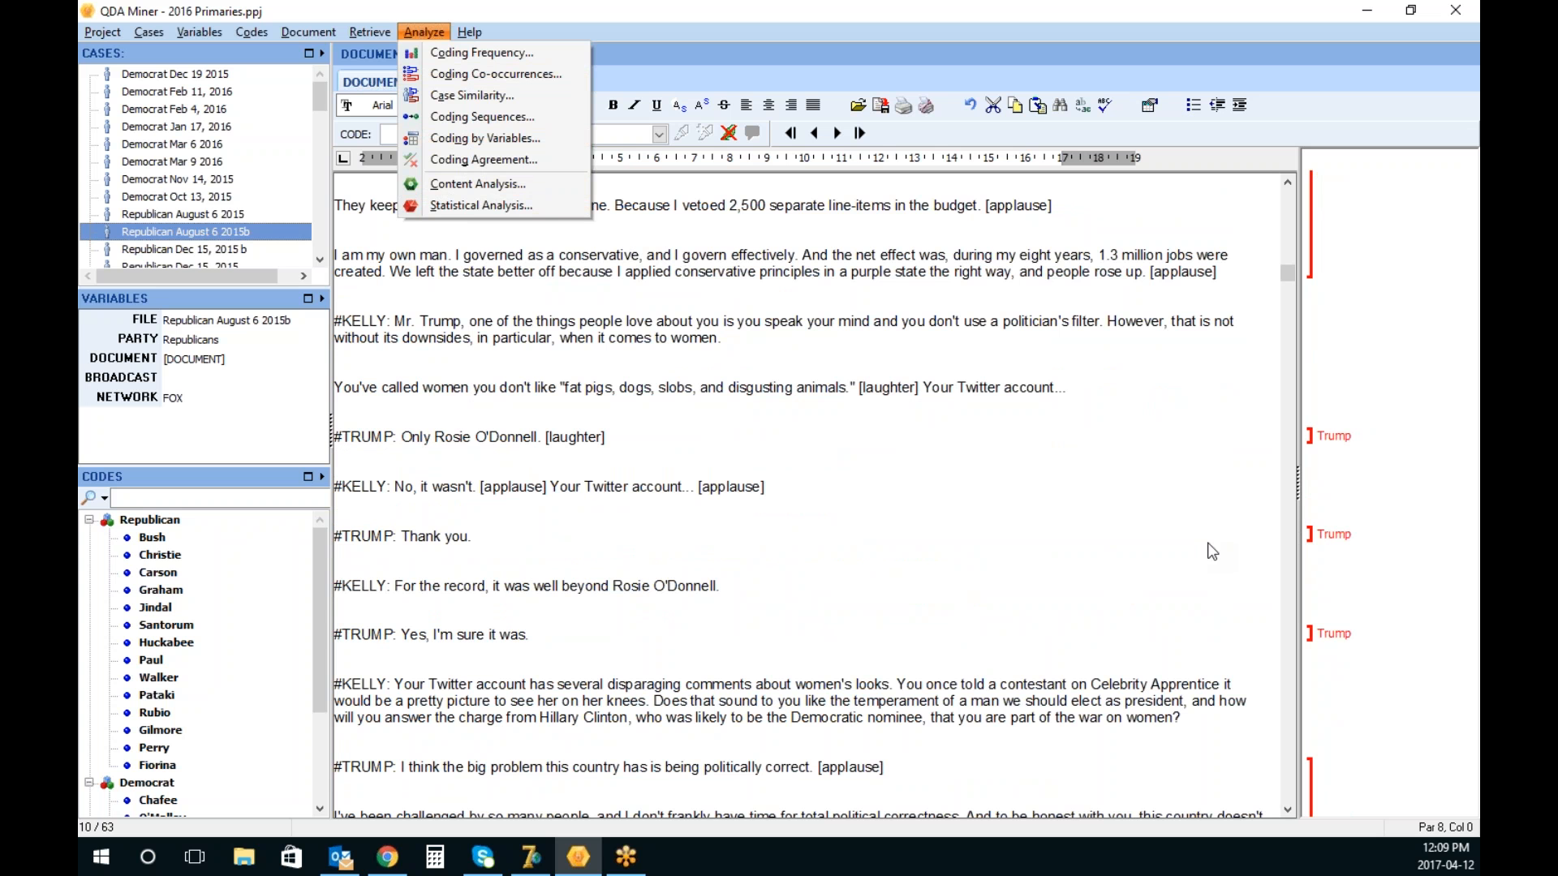
left_click(803, 430)
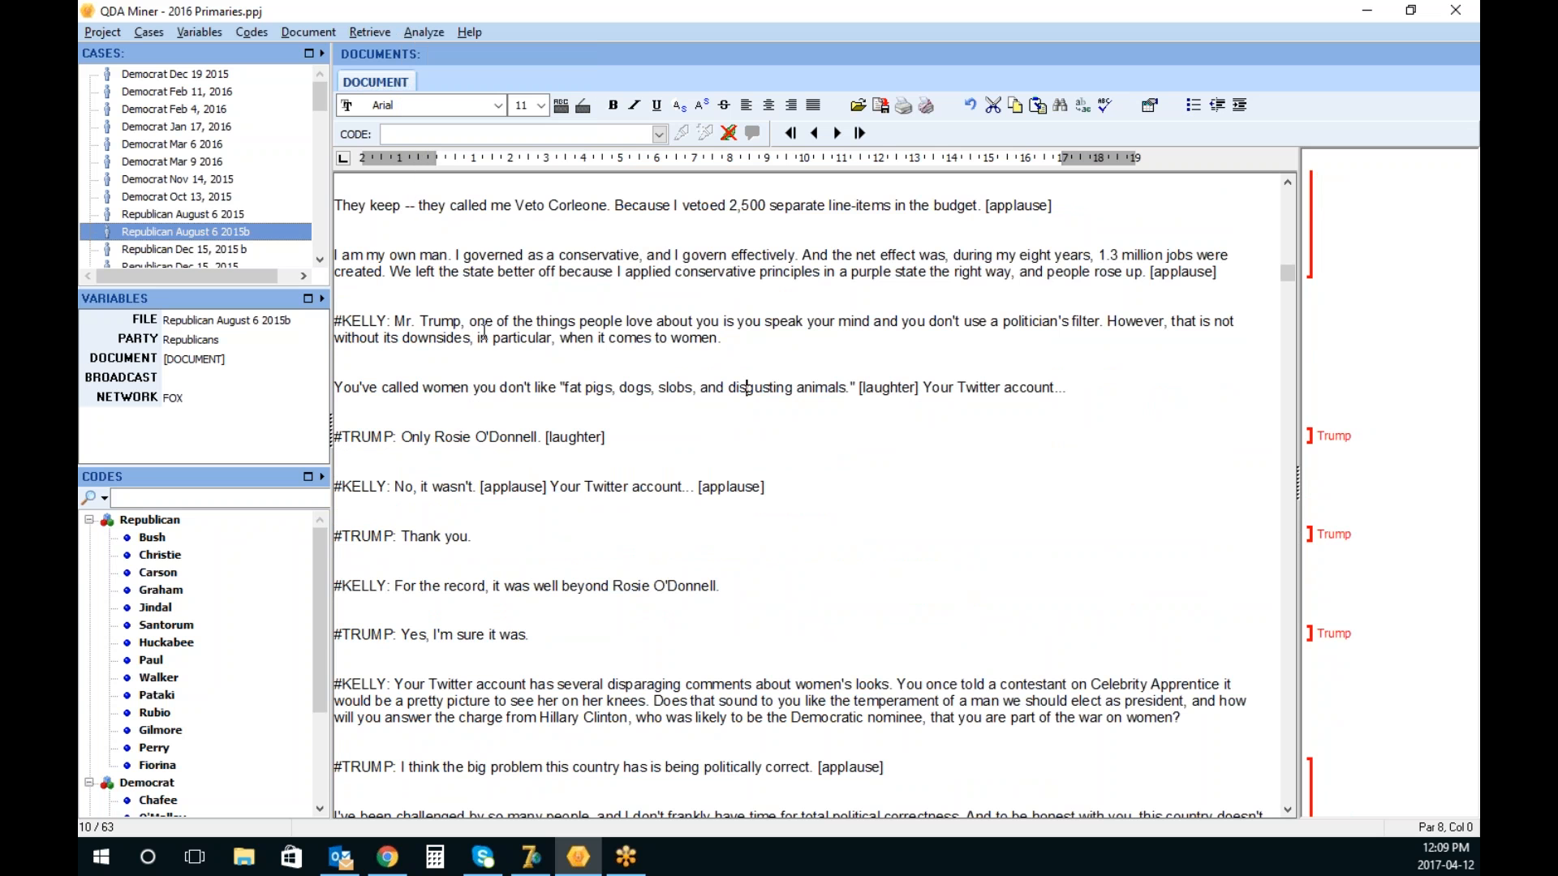
left_click_drag(392, 322, 728, 346)
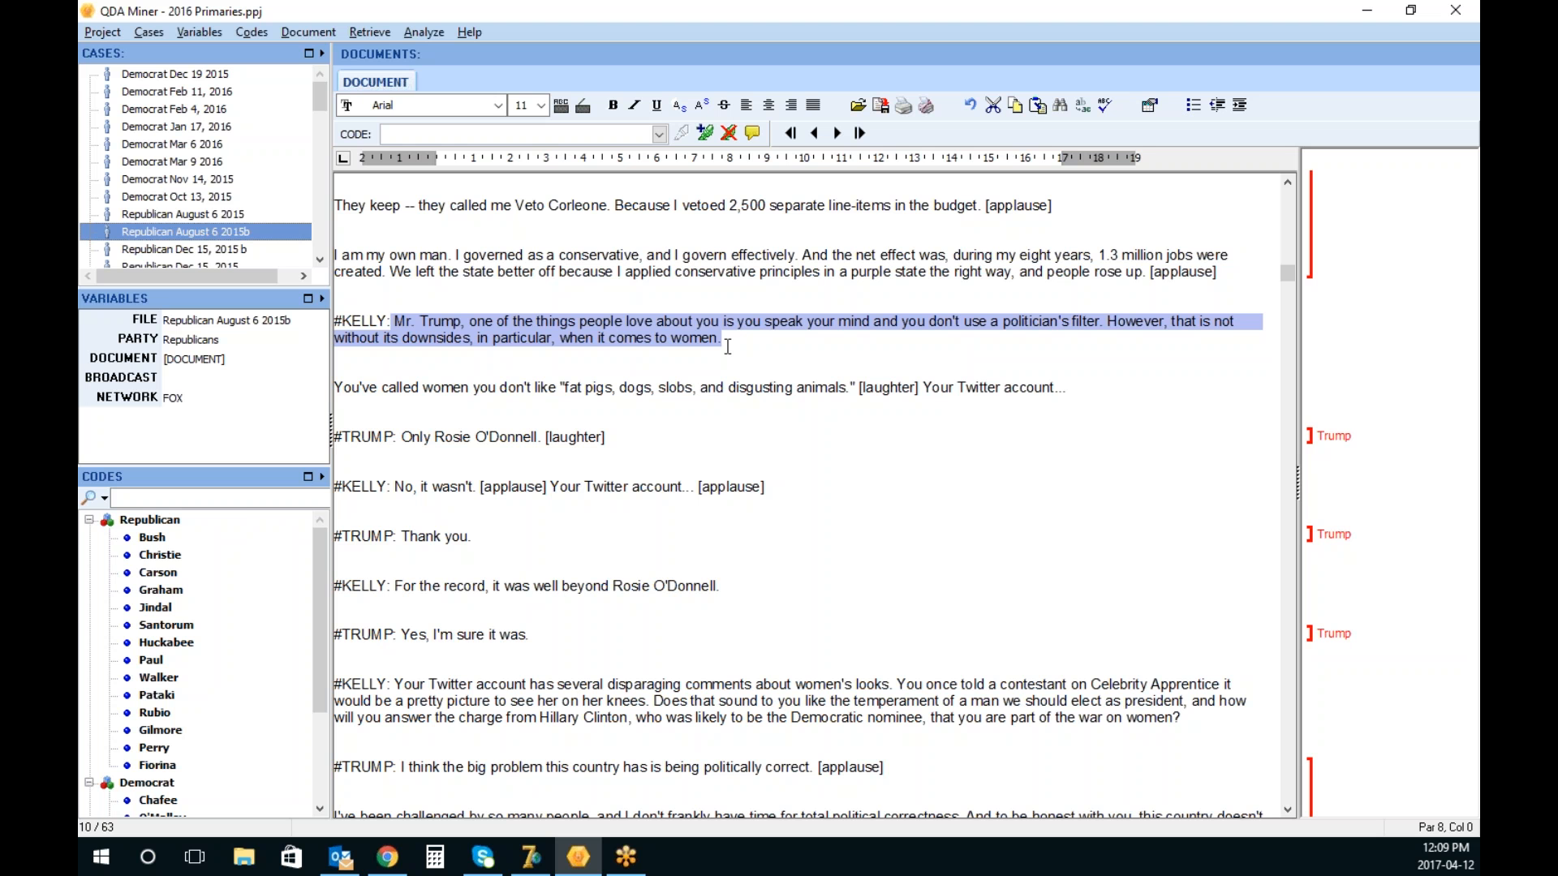
Set up a content analysis of DOCUMENT restricted to segments coded with the Last five category: Sanders, Clinton, Kasich, Trump and Cruz
left_click(423, 32)
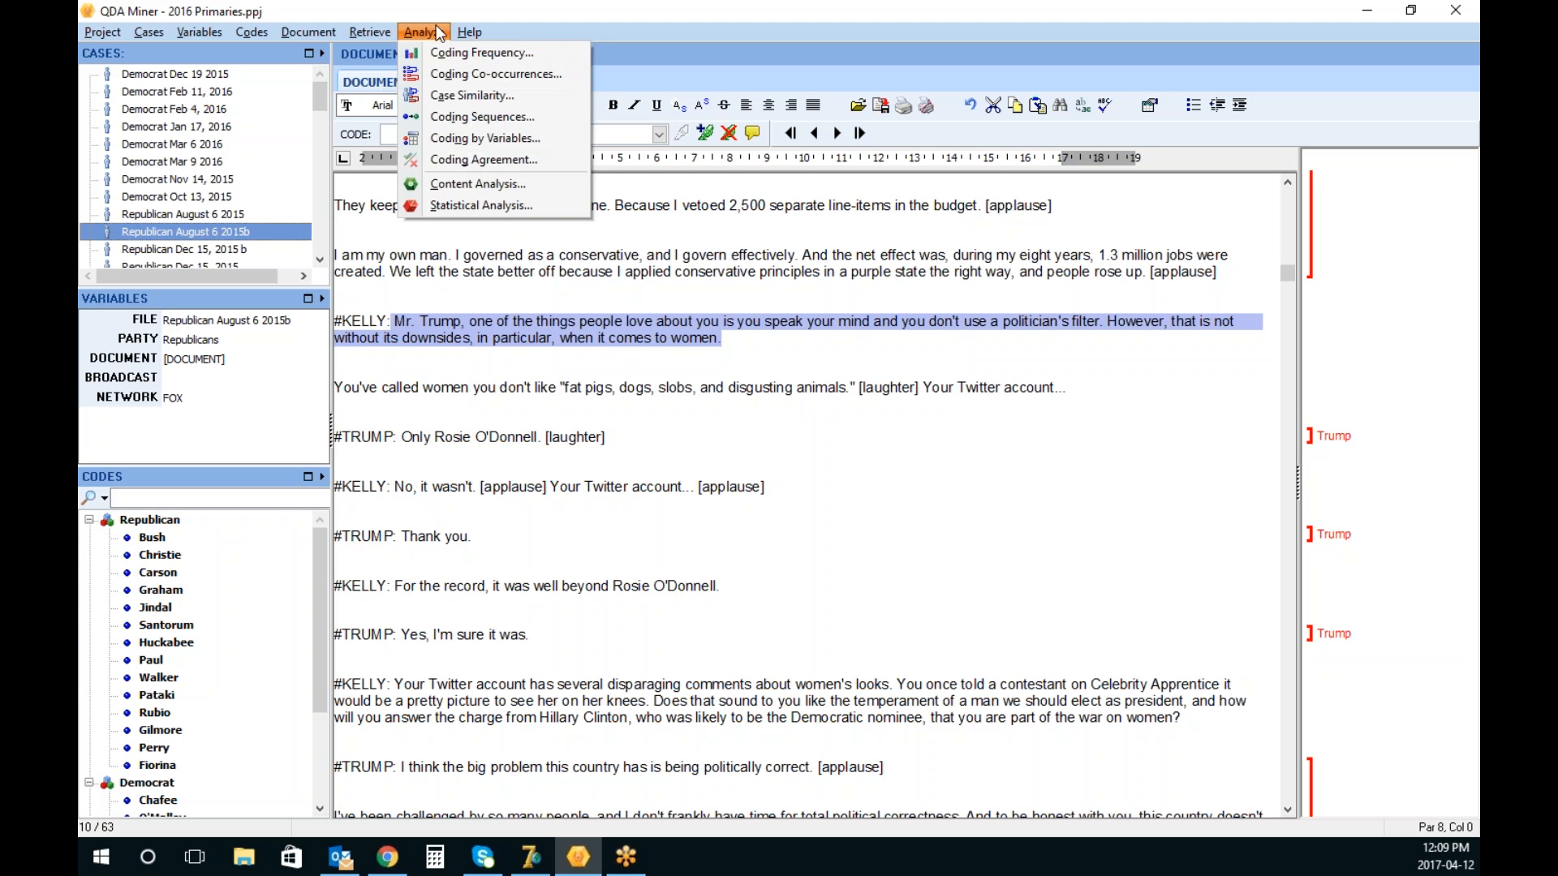
left_click(485, 184)
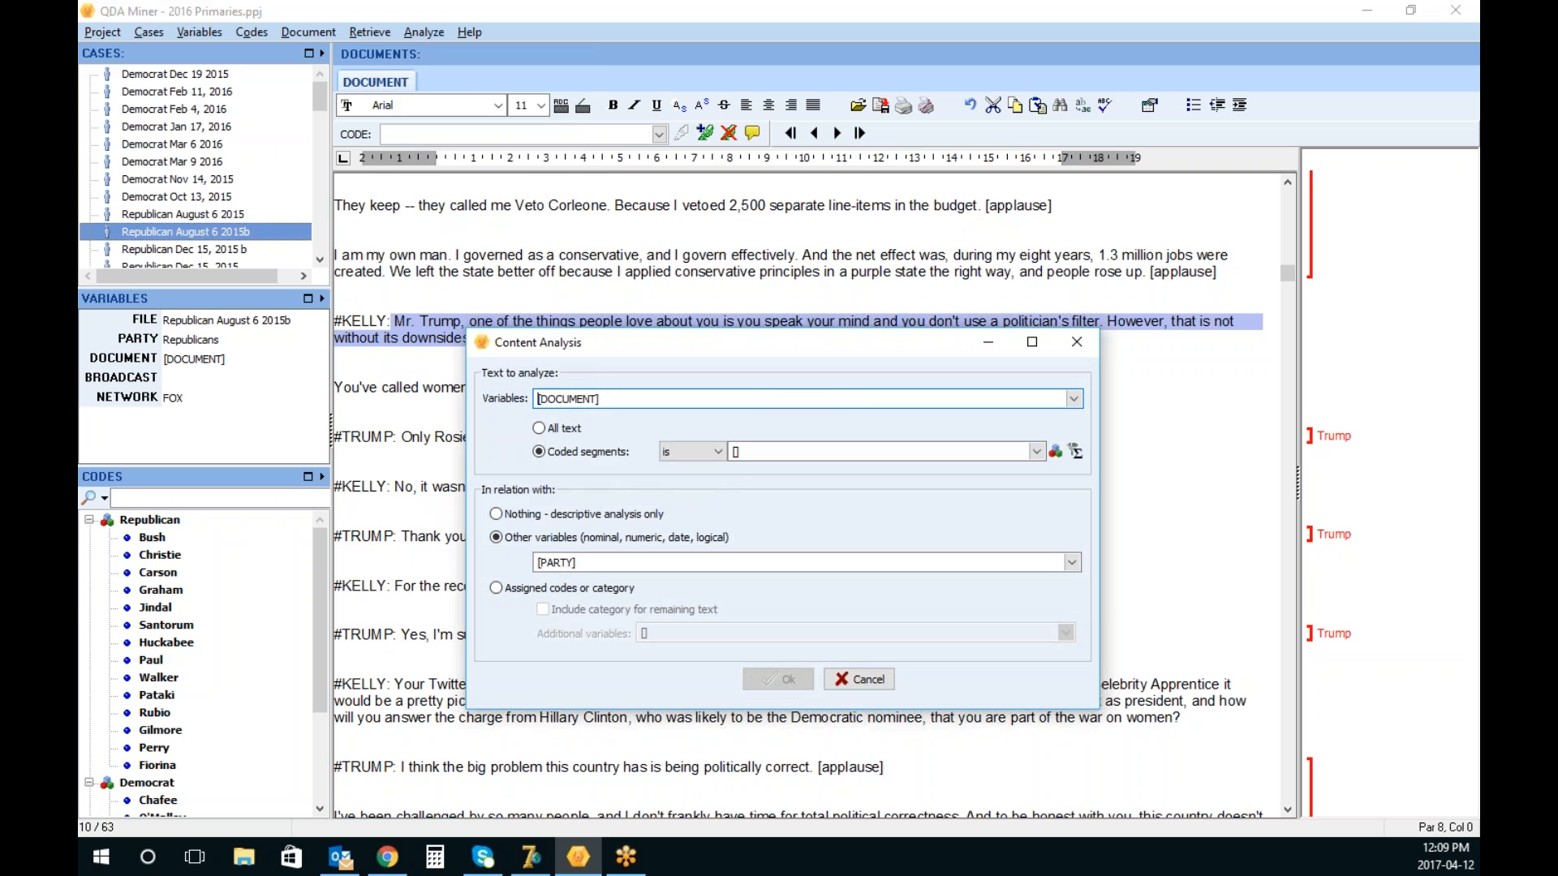
left_click(719, 452)
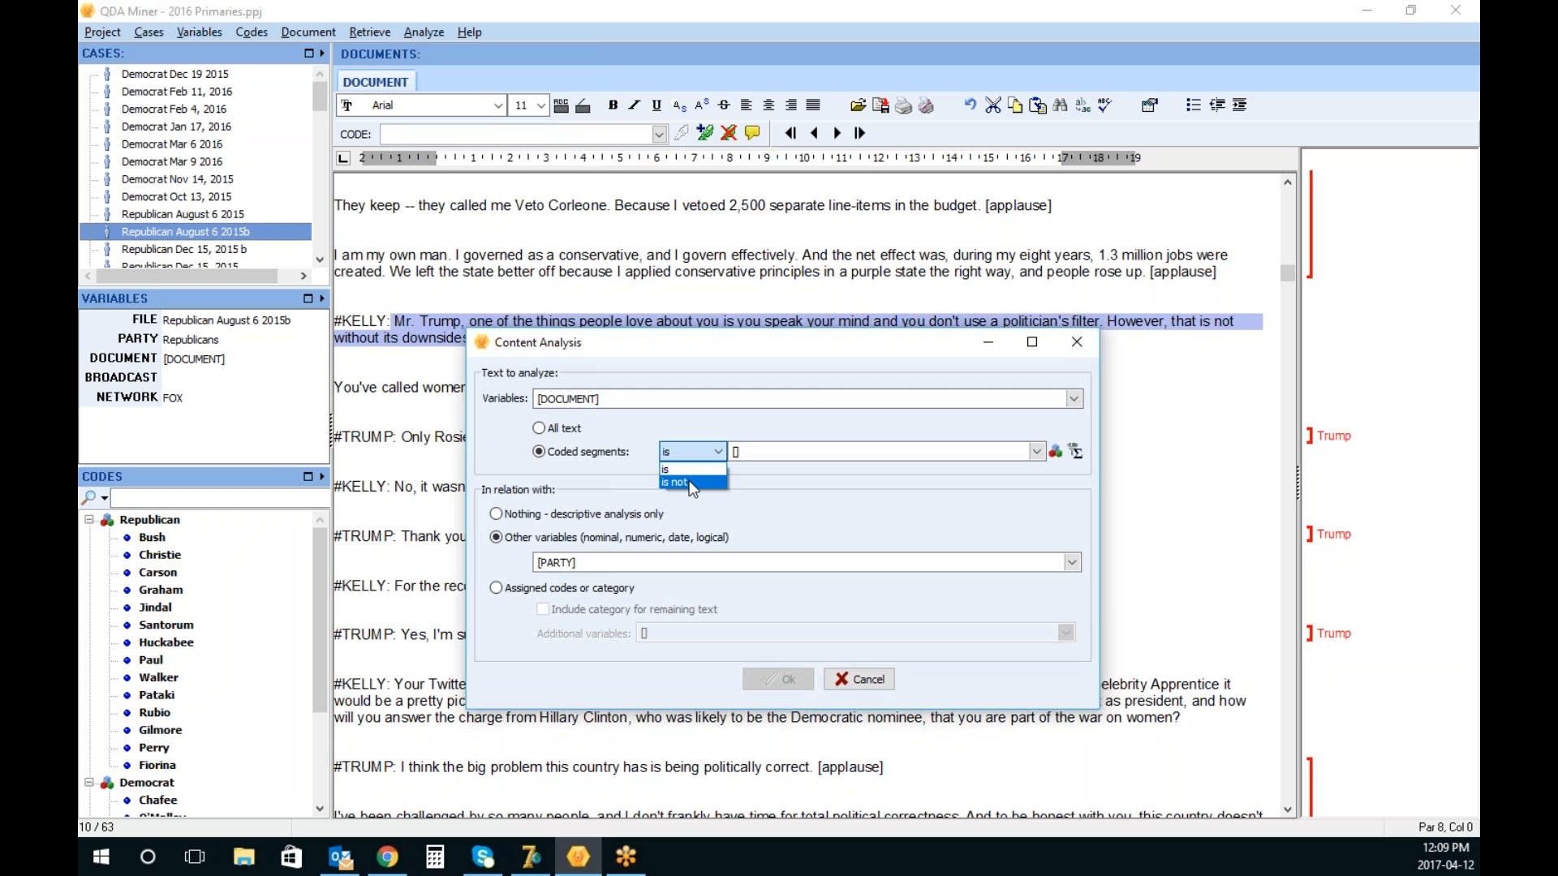
left_click(690, 470)
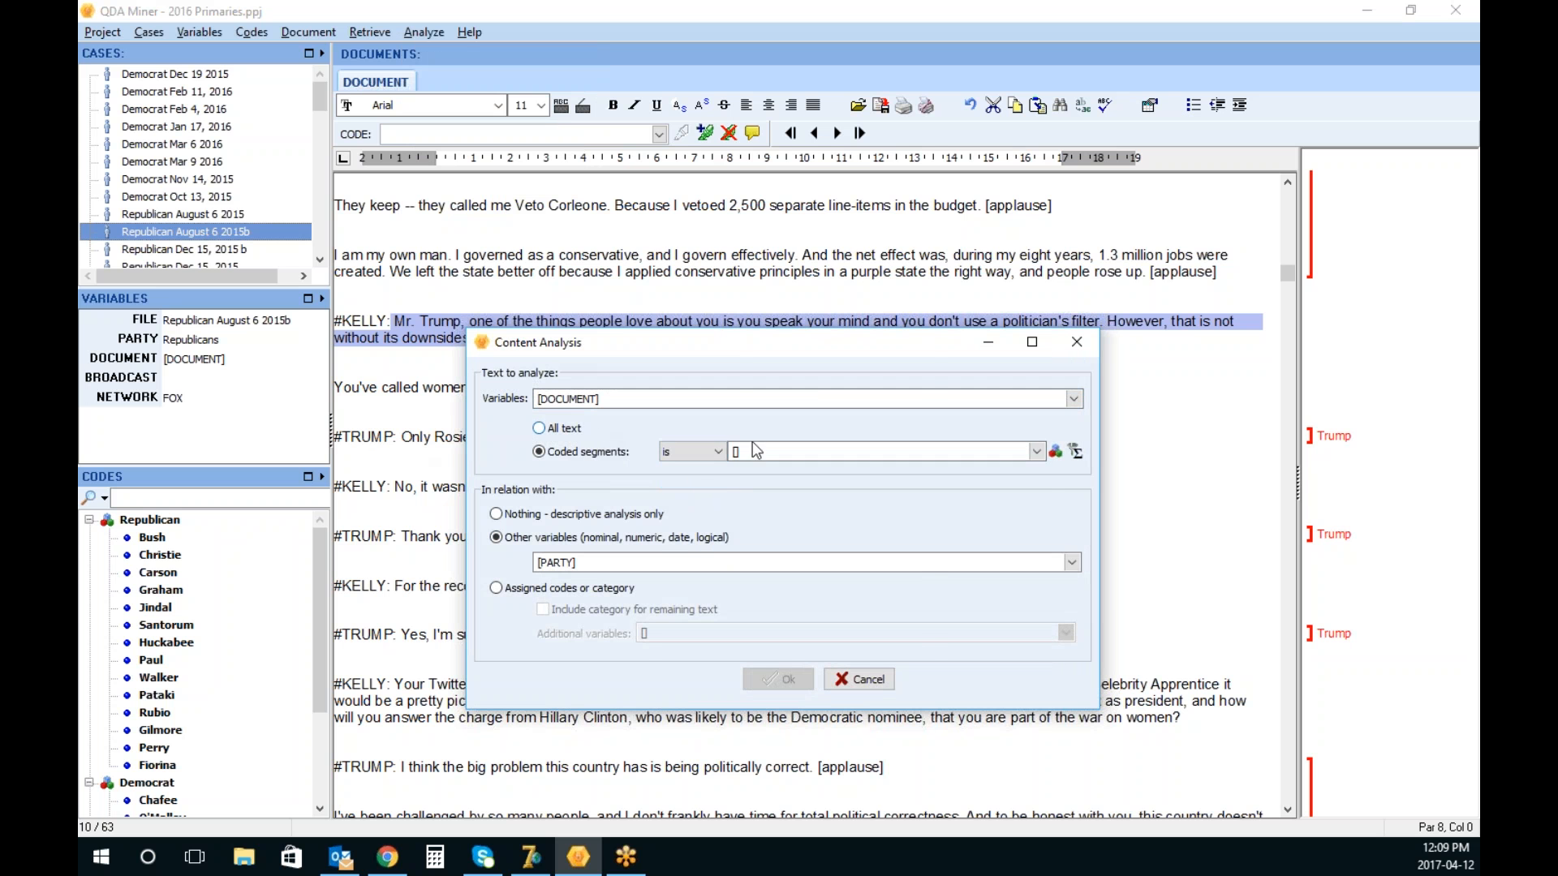
left_click(1055, 452)
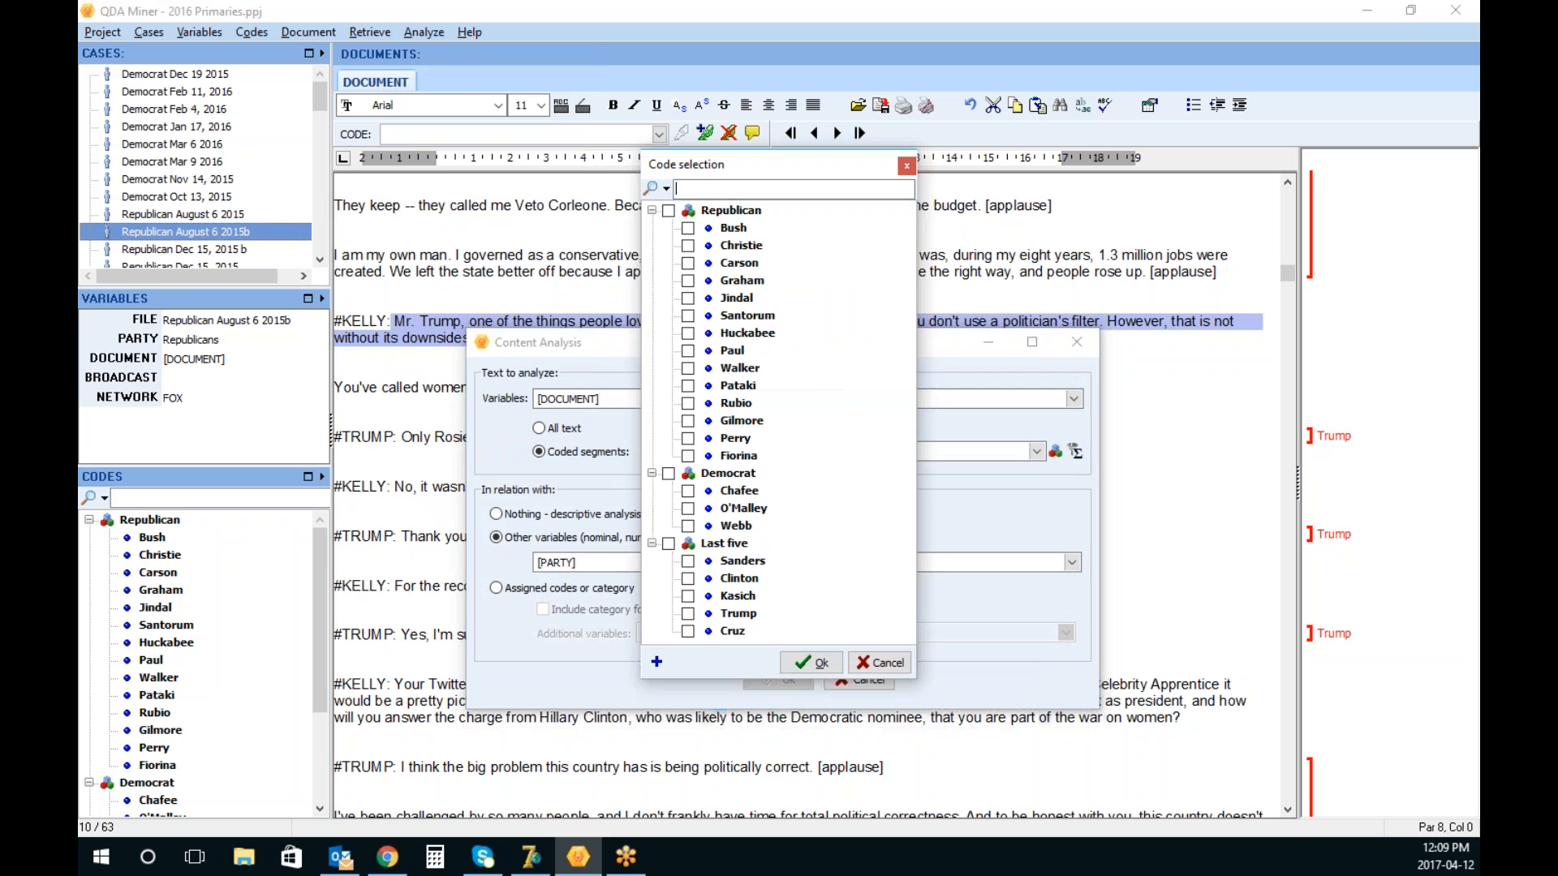
left_click(670, 545)
left_click(808, 664)
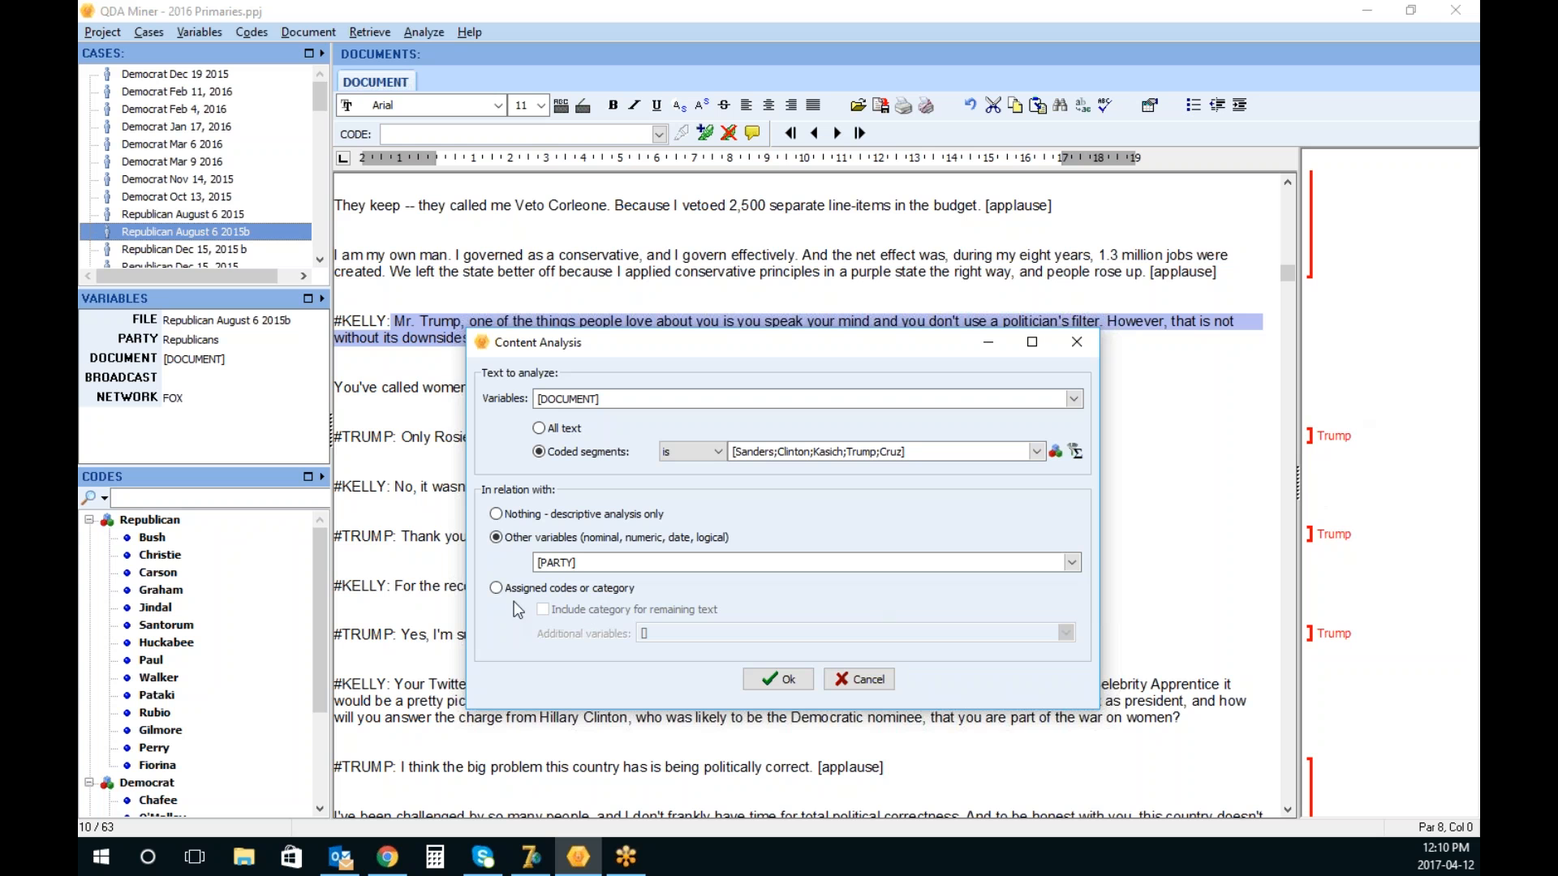
Relate the analysis to assigned codes, with PARTY, BROADCAST and NETWORK as additional variables, and run it in WordStat
left_click(496, 587)
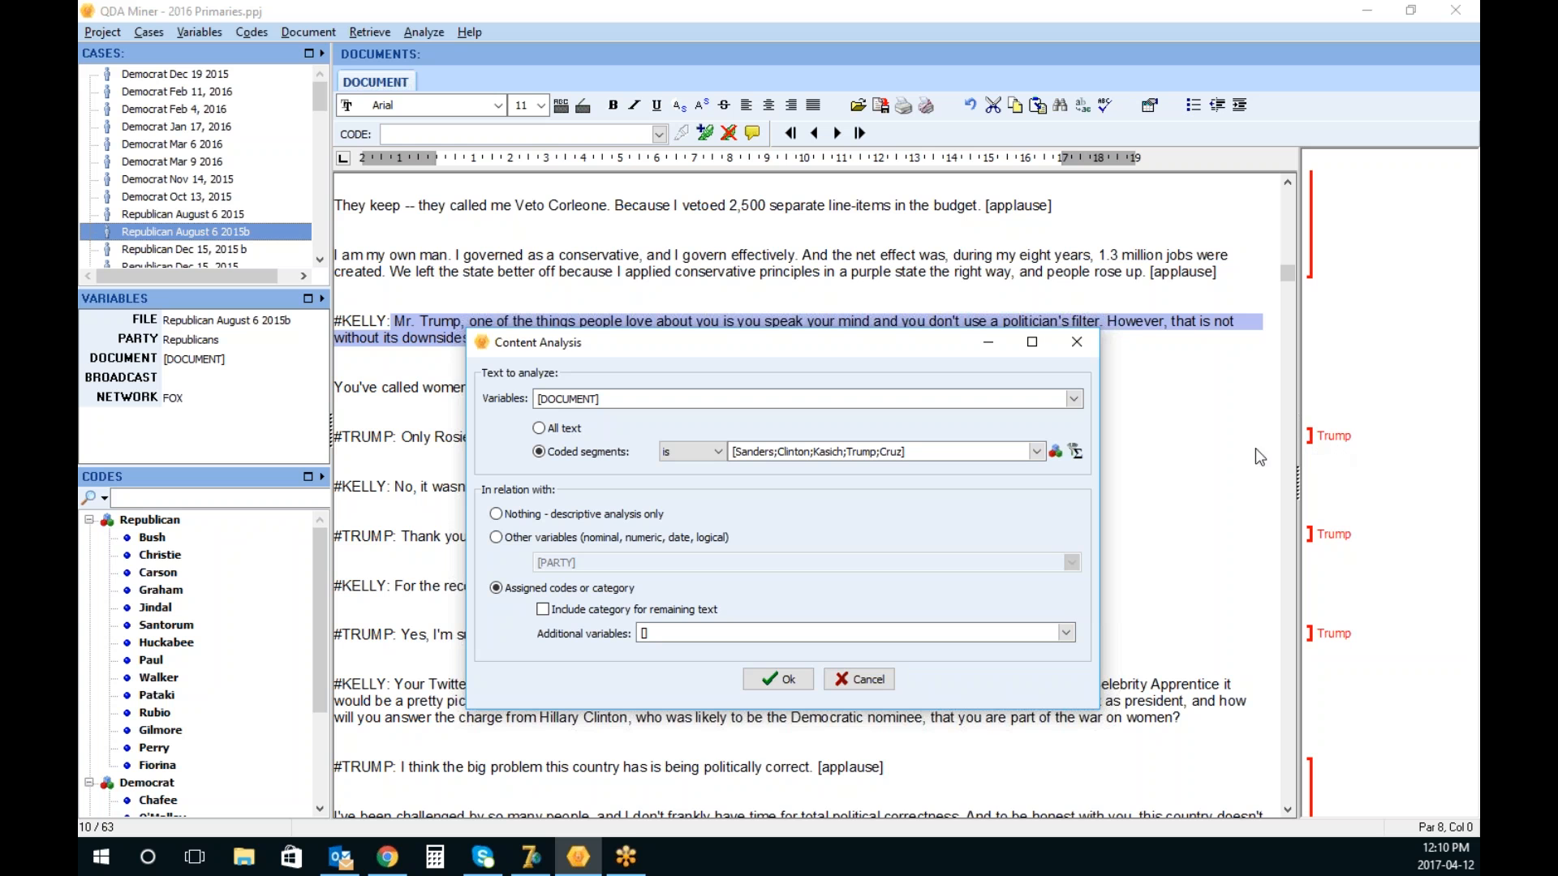
left_click(1066, 633)
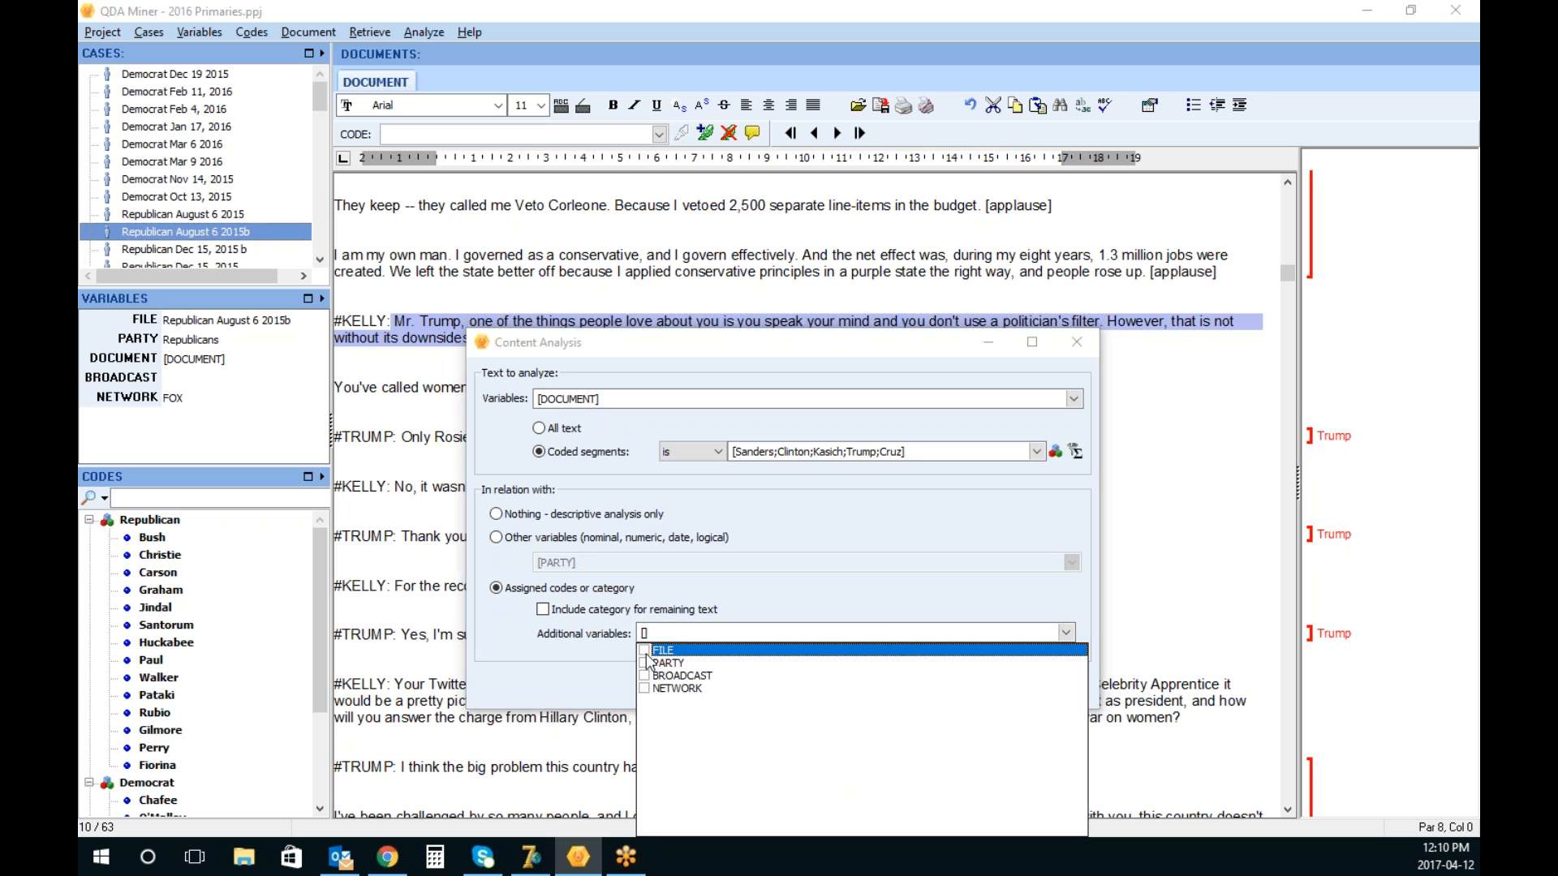
left_click(645, 664)
left_click(647, 677)
left_click(681, 687)
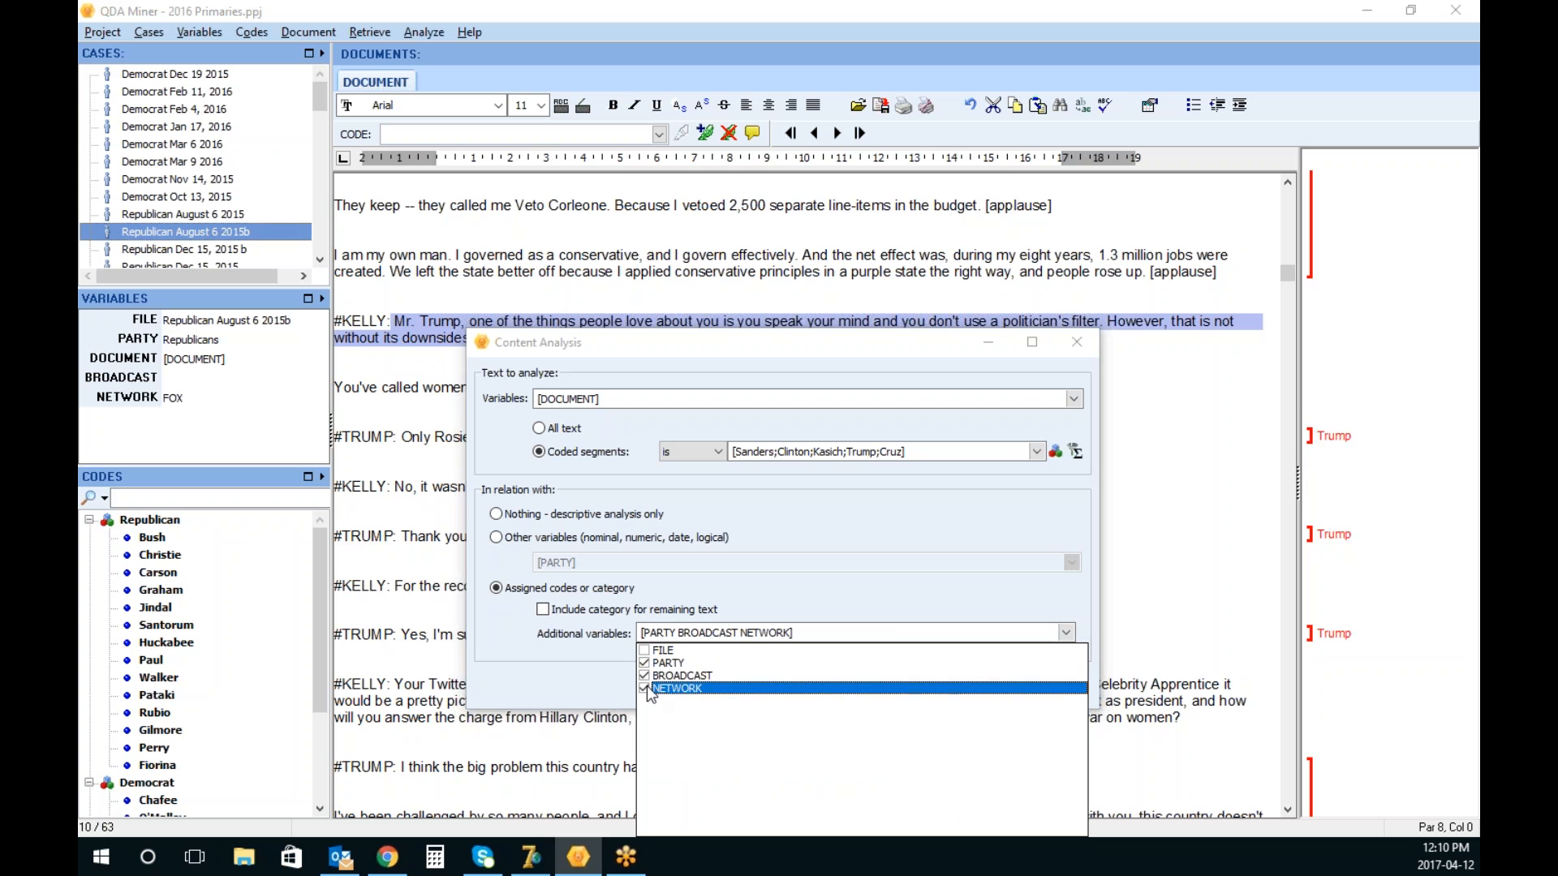
left_click(824, 634)
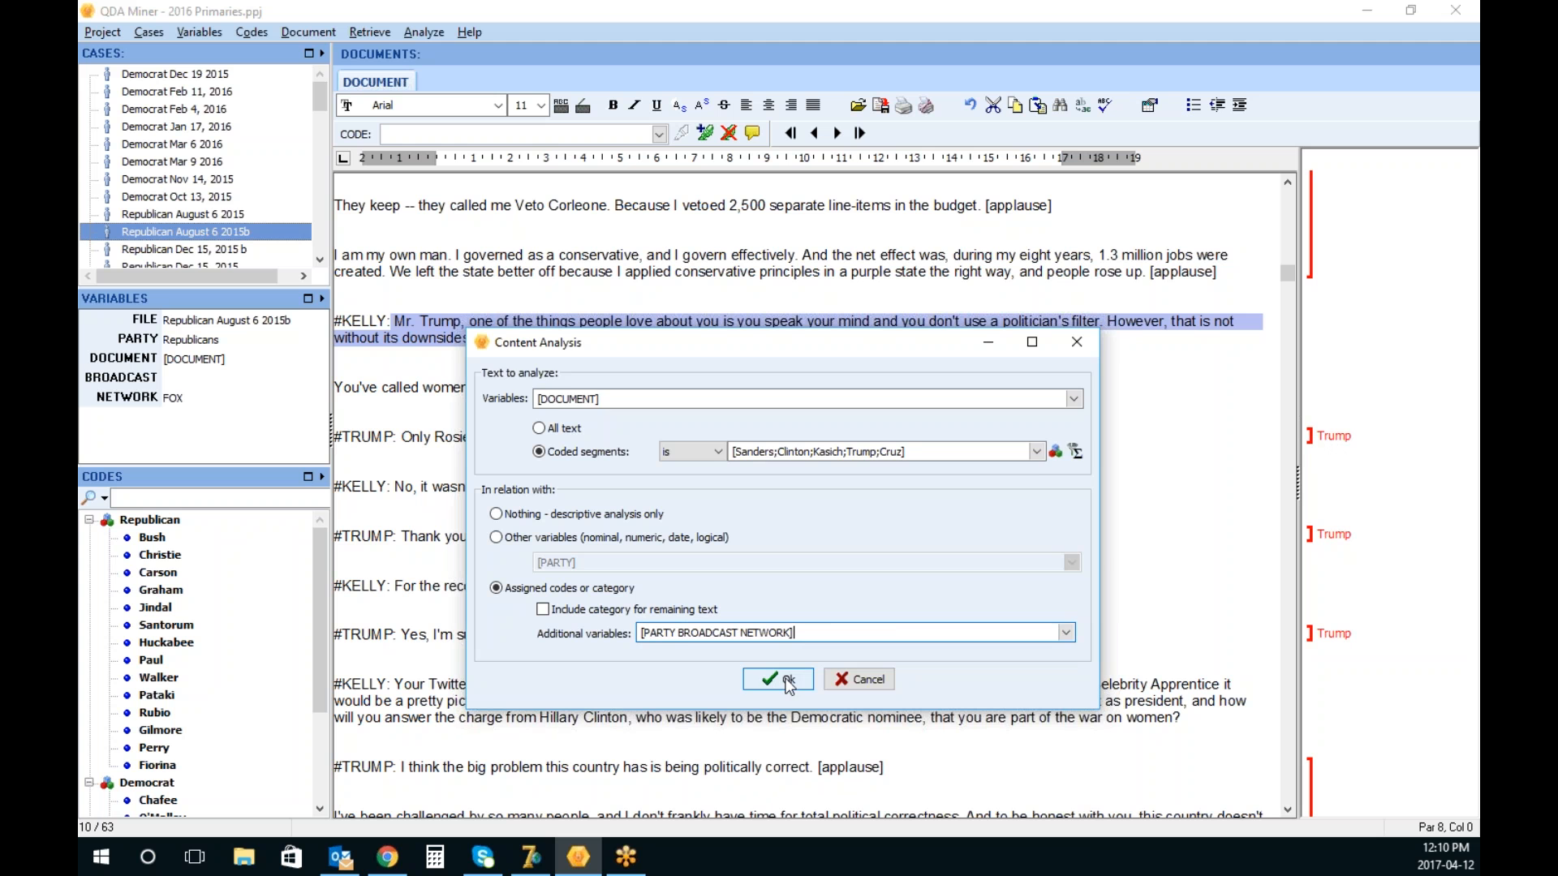
left_click(785, 680)
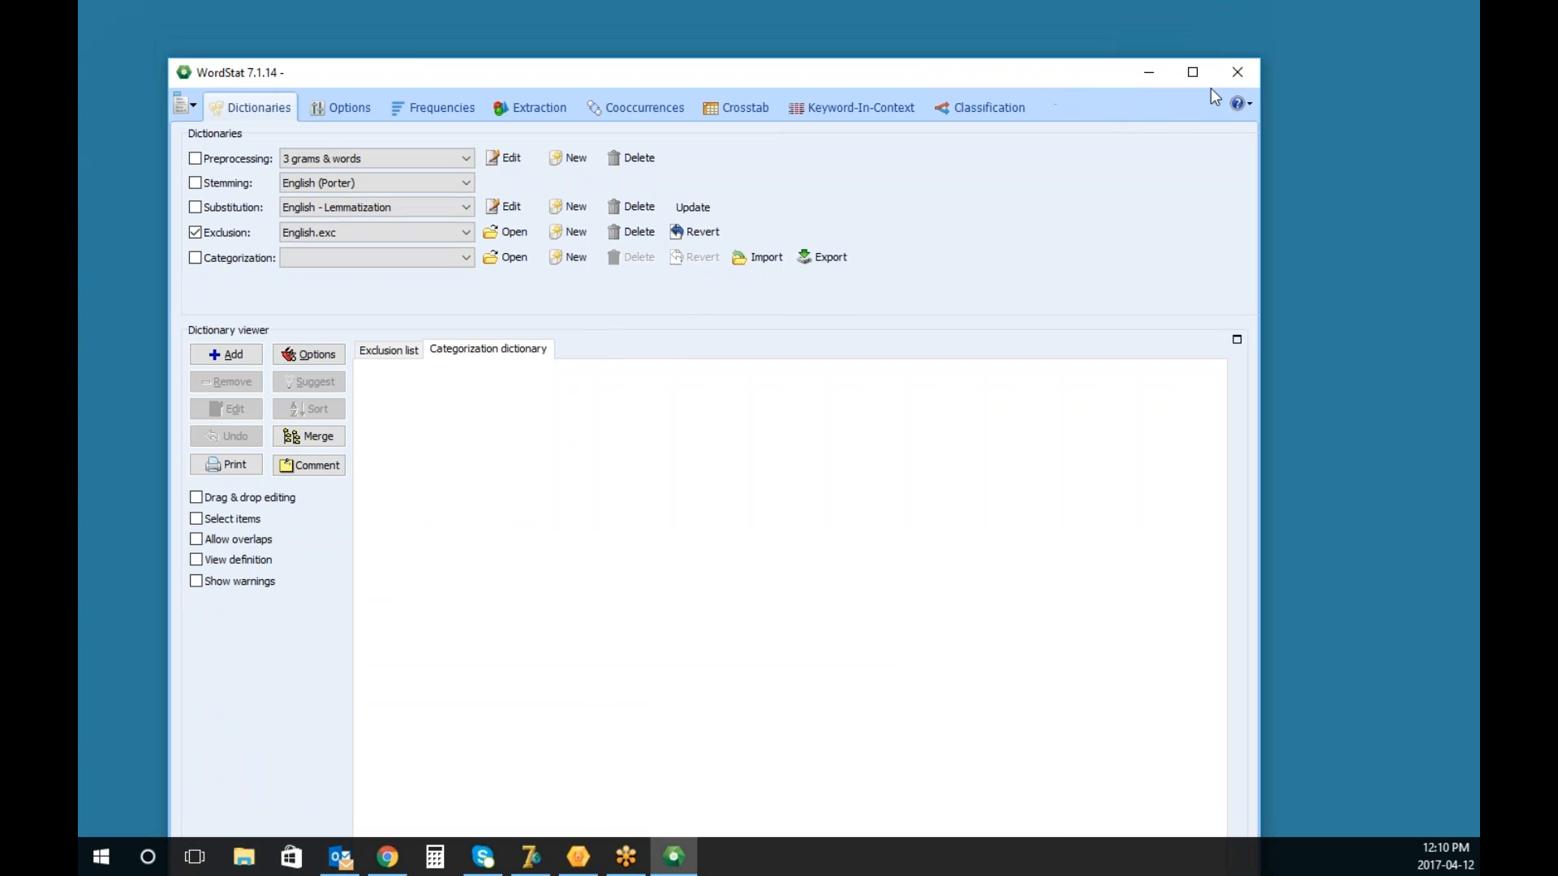
Maximize WordStat, compute the word frequencies of the five candidates' segments, and cross-tabulate the words with CODE
left_click(1203, 69)
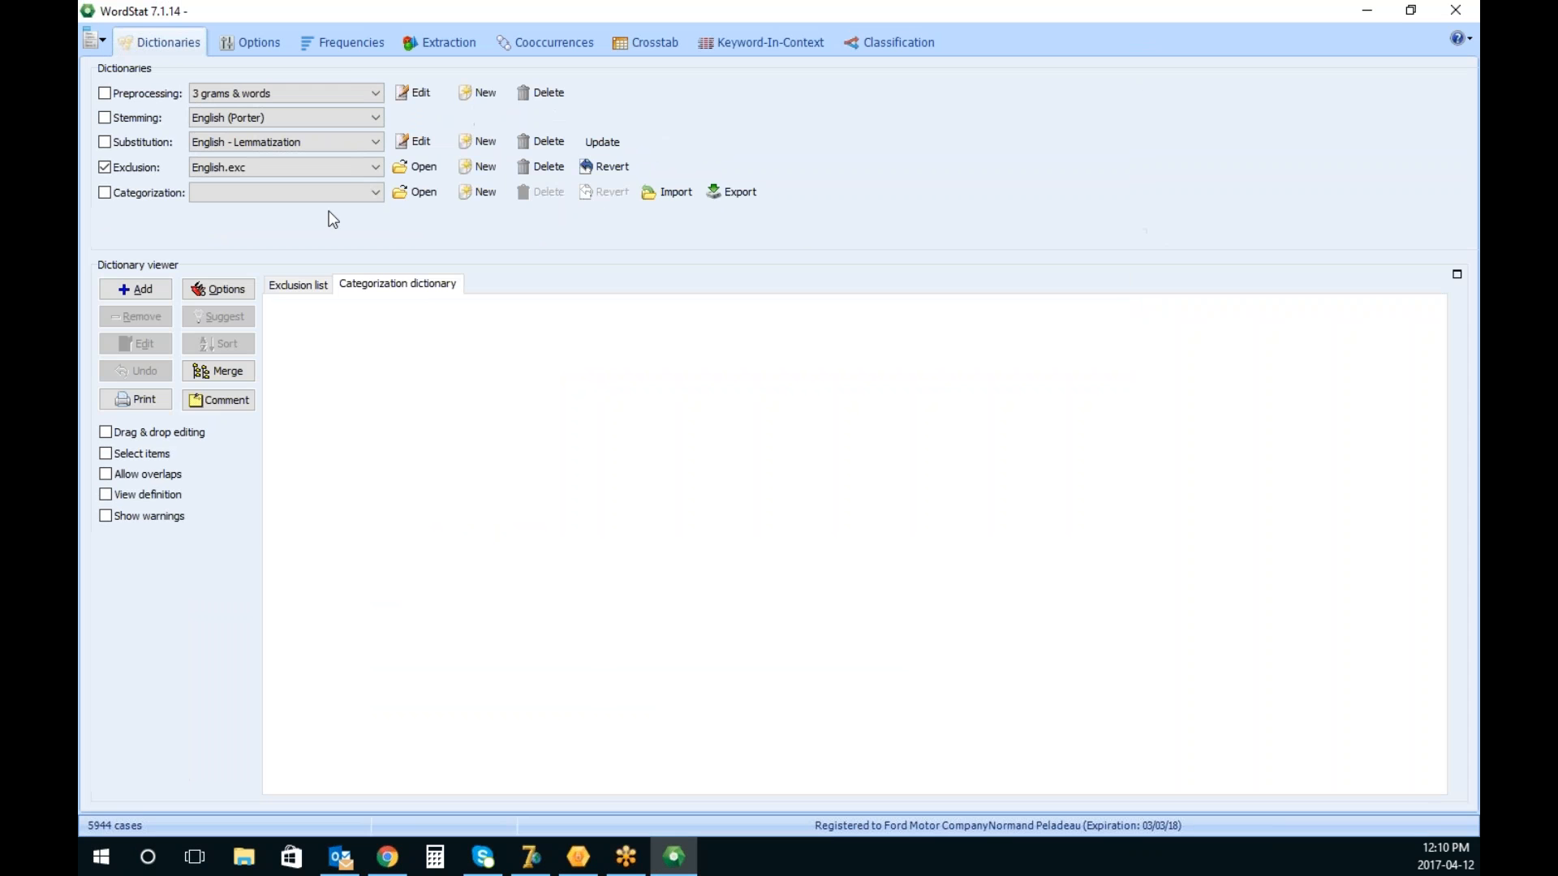
left_click(276, 46)
left_click(337, 43)
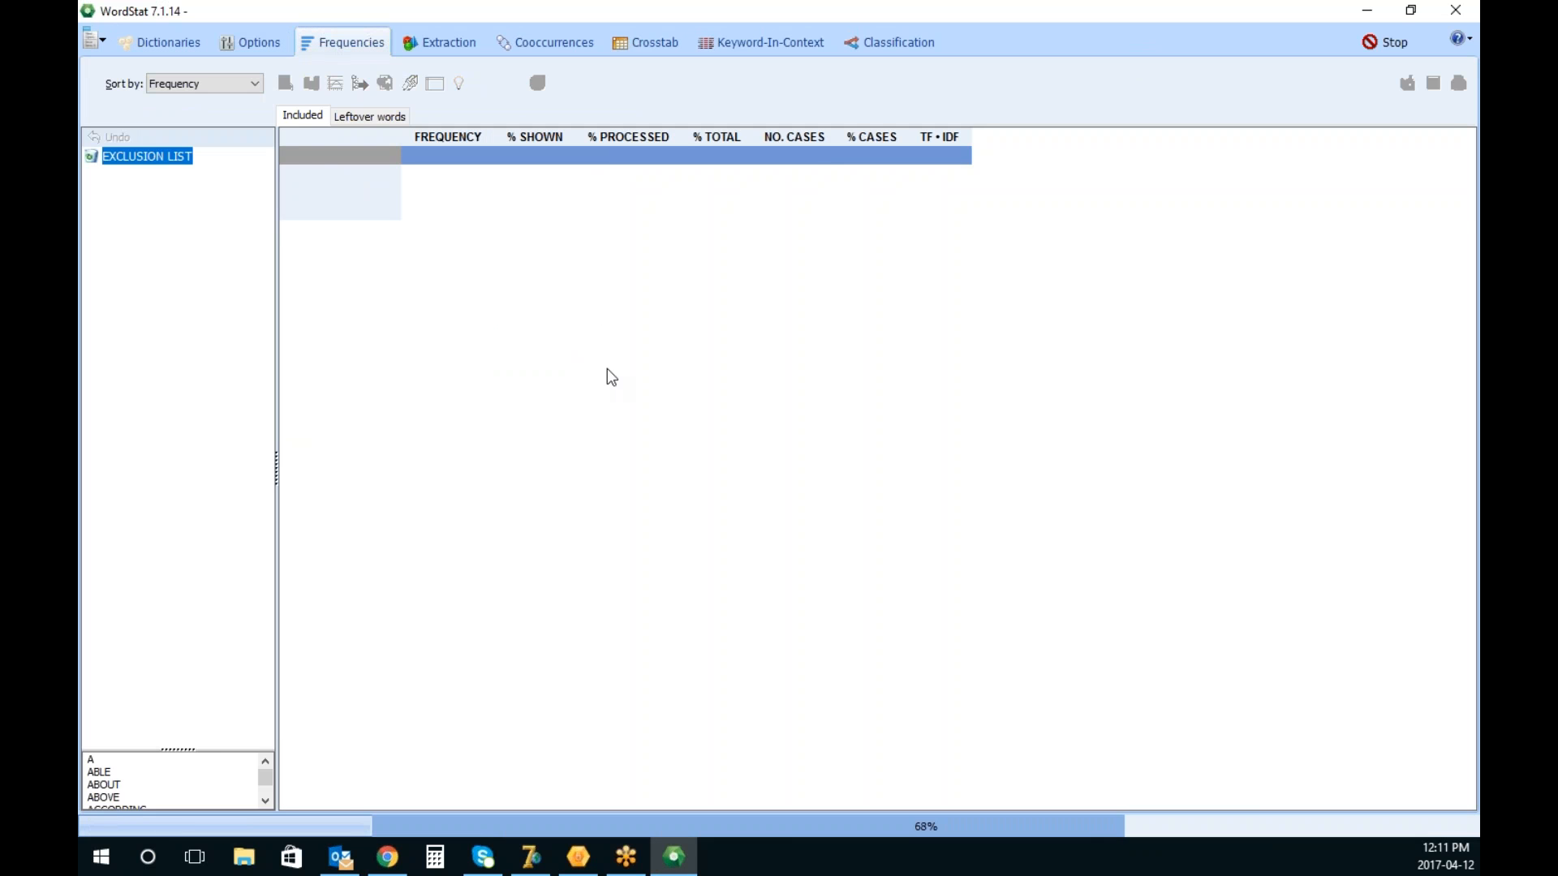
left_click(657, 45)
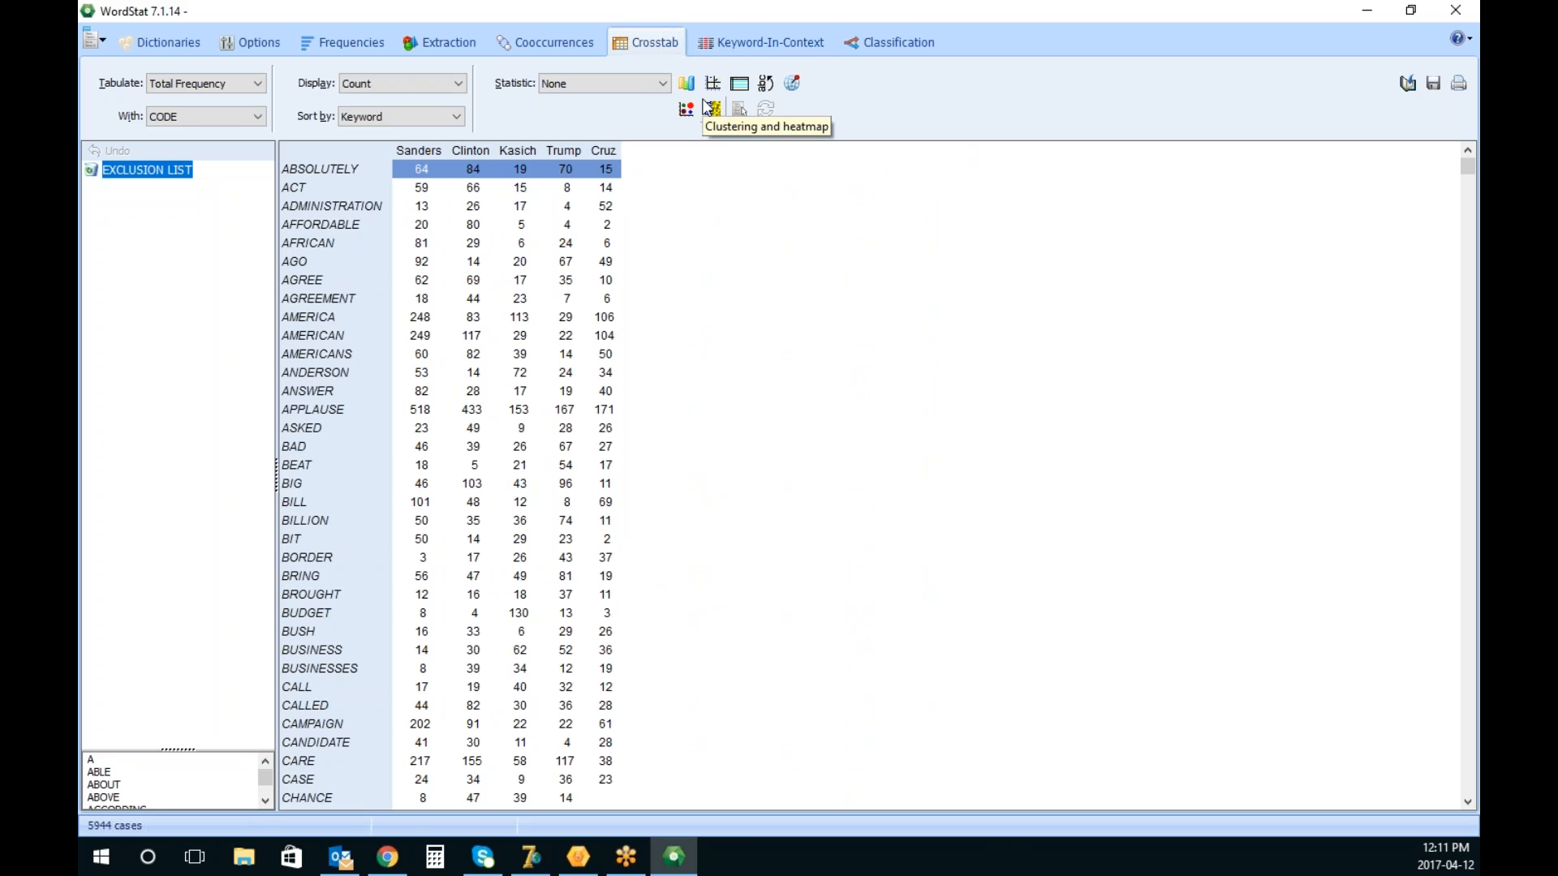
Examine the correspondence analysis 2D map of keywords and the five candidate codes, and close it
left_click(711, 108)
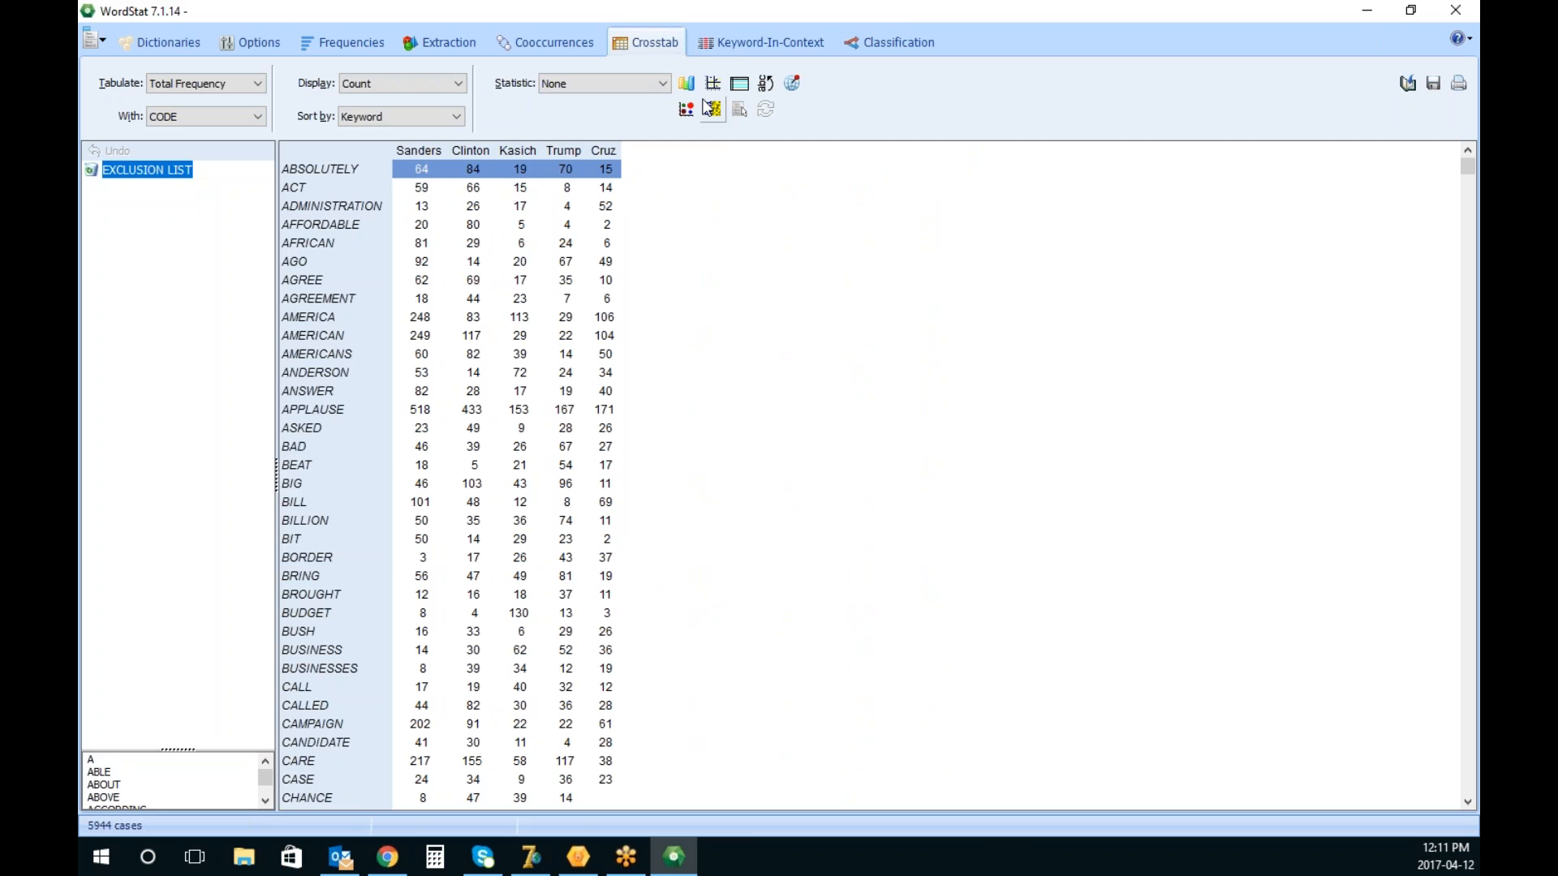
left_click(712, 84)
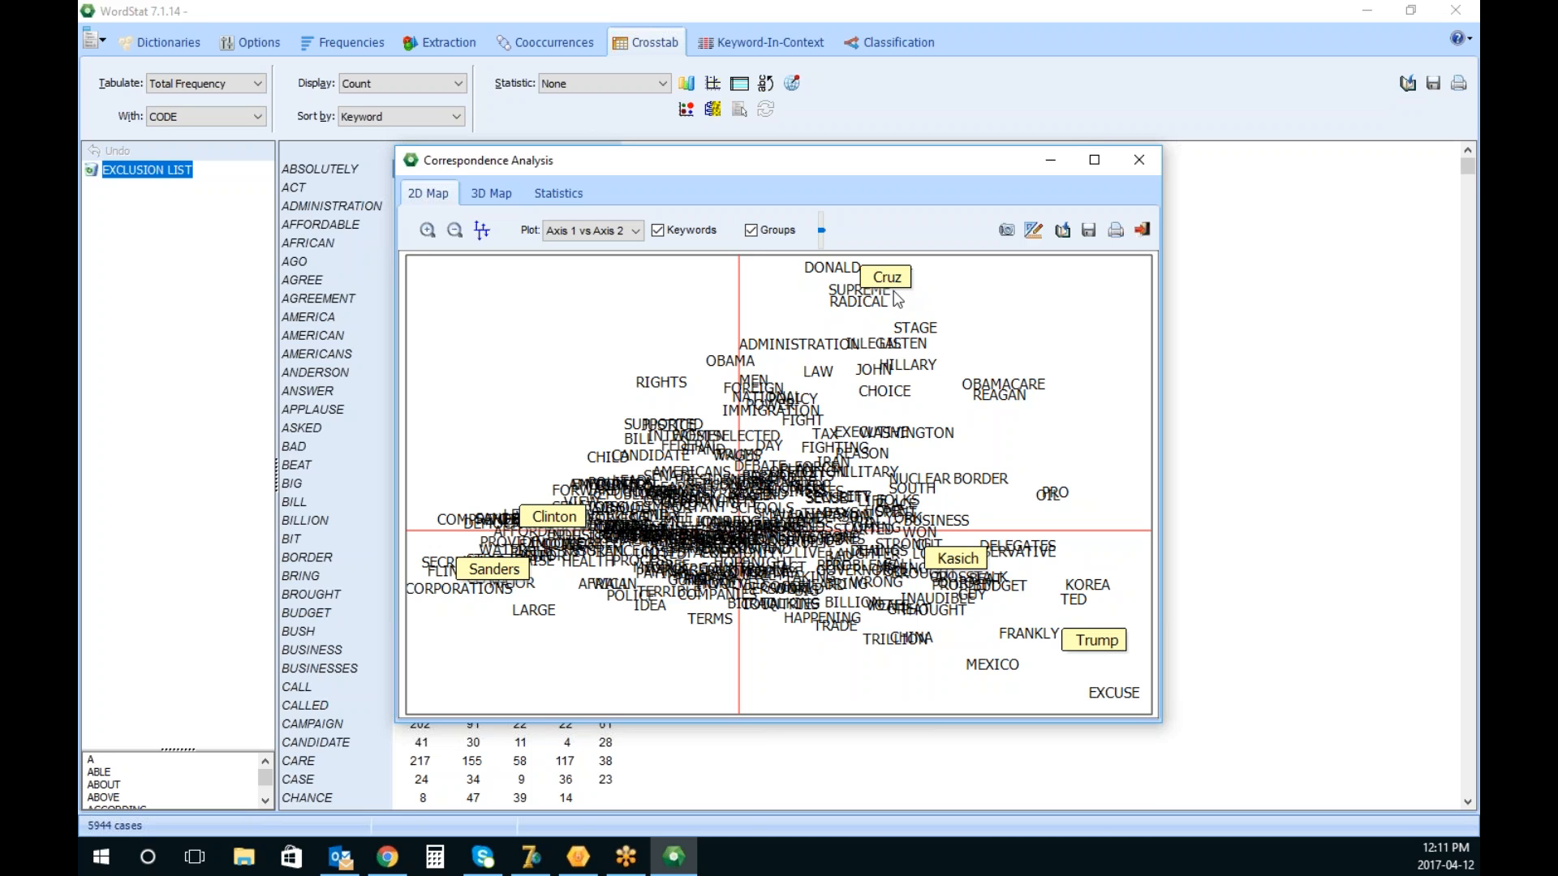
left_click(1141, 230)
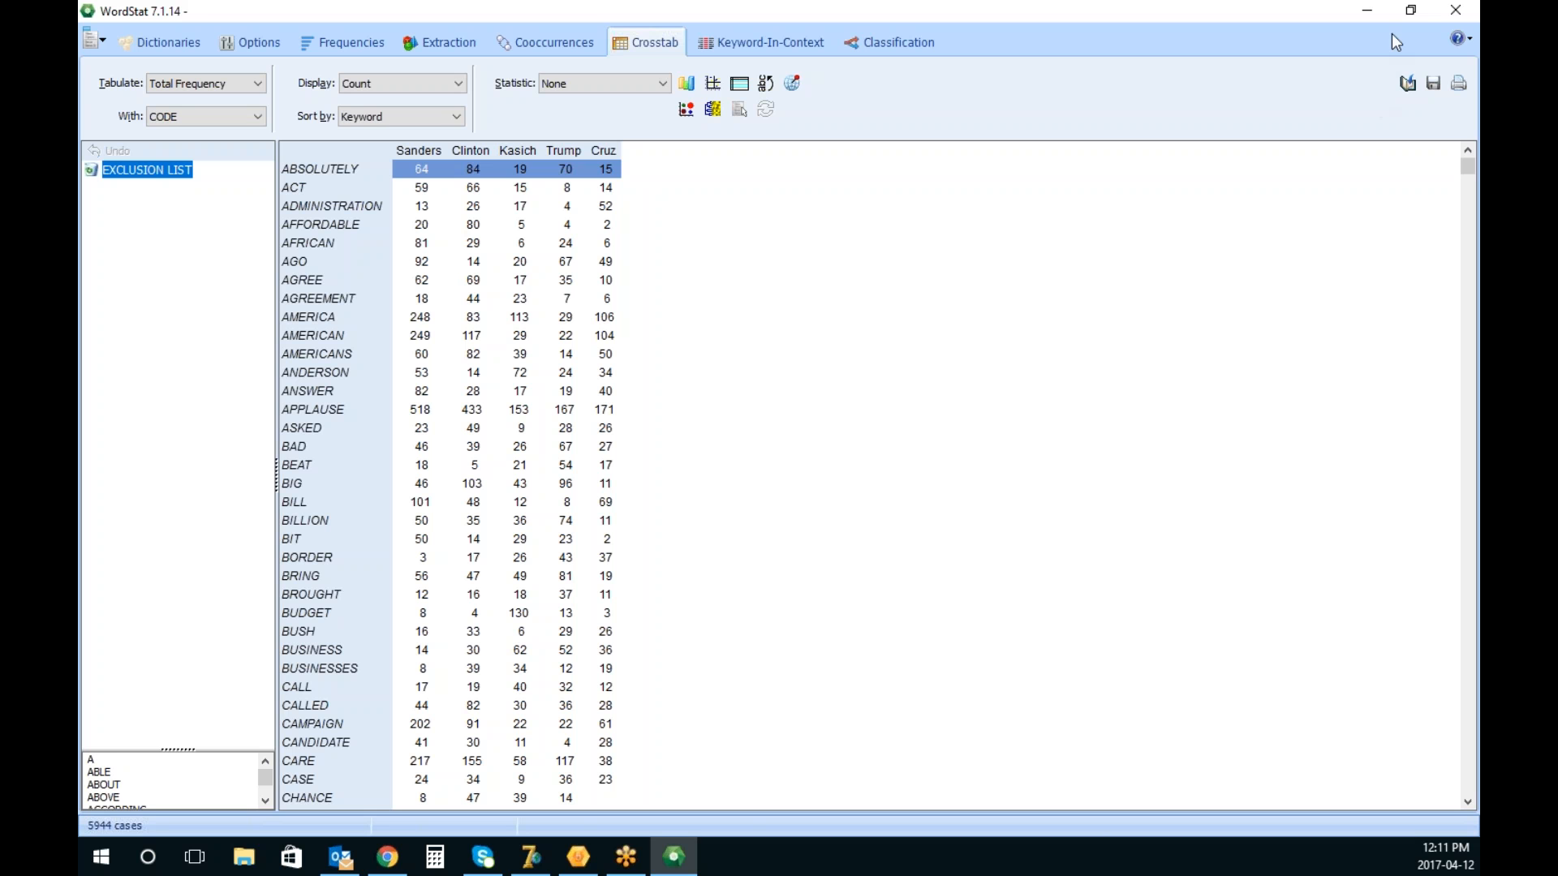
Quit WordStat, switch to the Election 2008 project without saving changes to 2016 Primaries, and enlarge the variables area to show DOCUMENT
left_click(1454, 16)
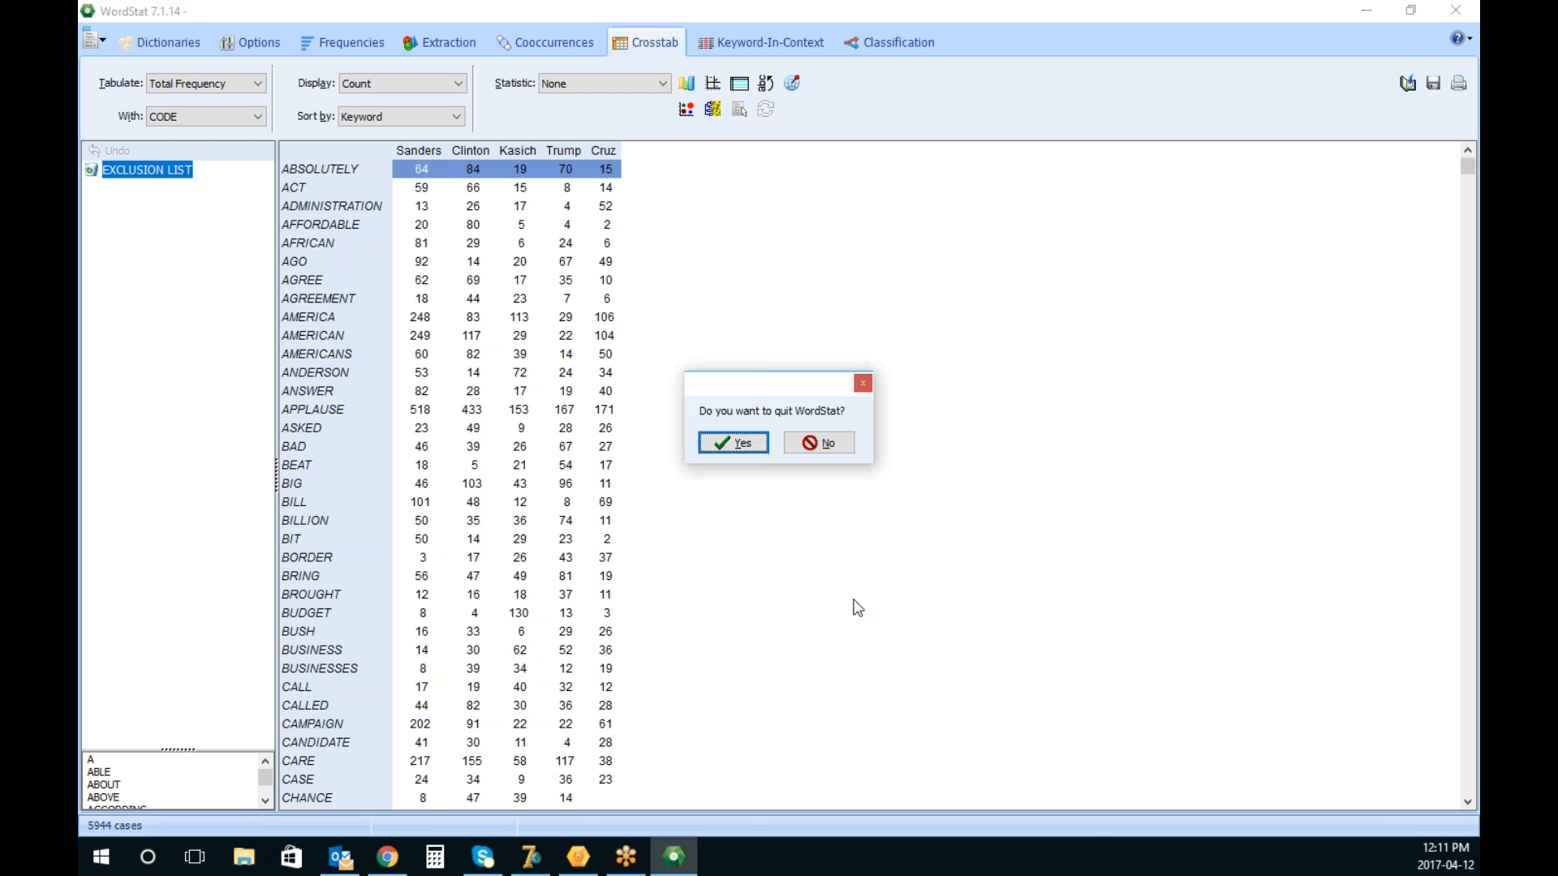
left_click(739, 447)
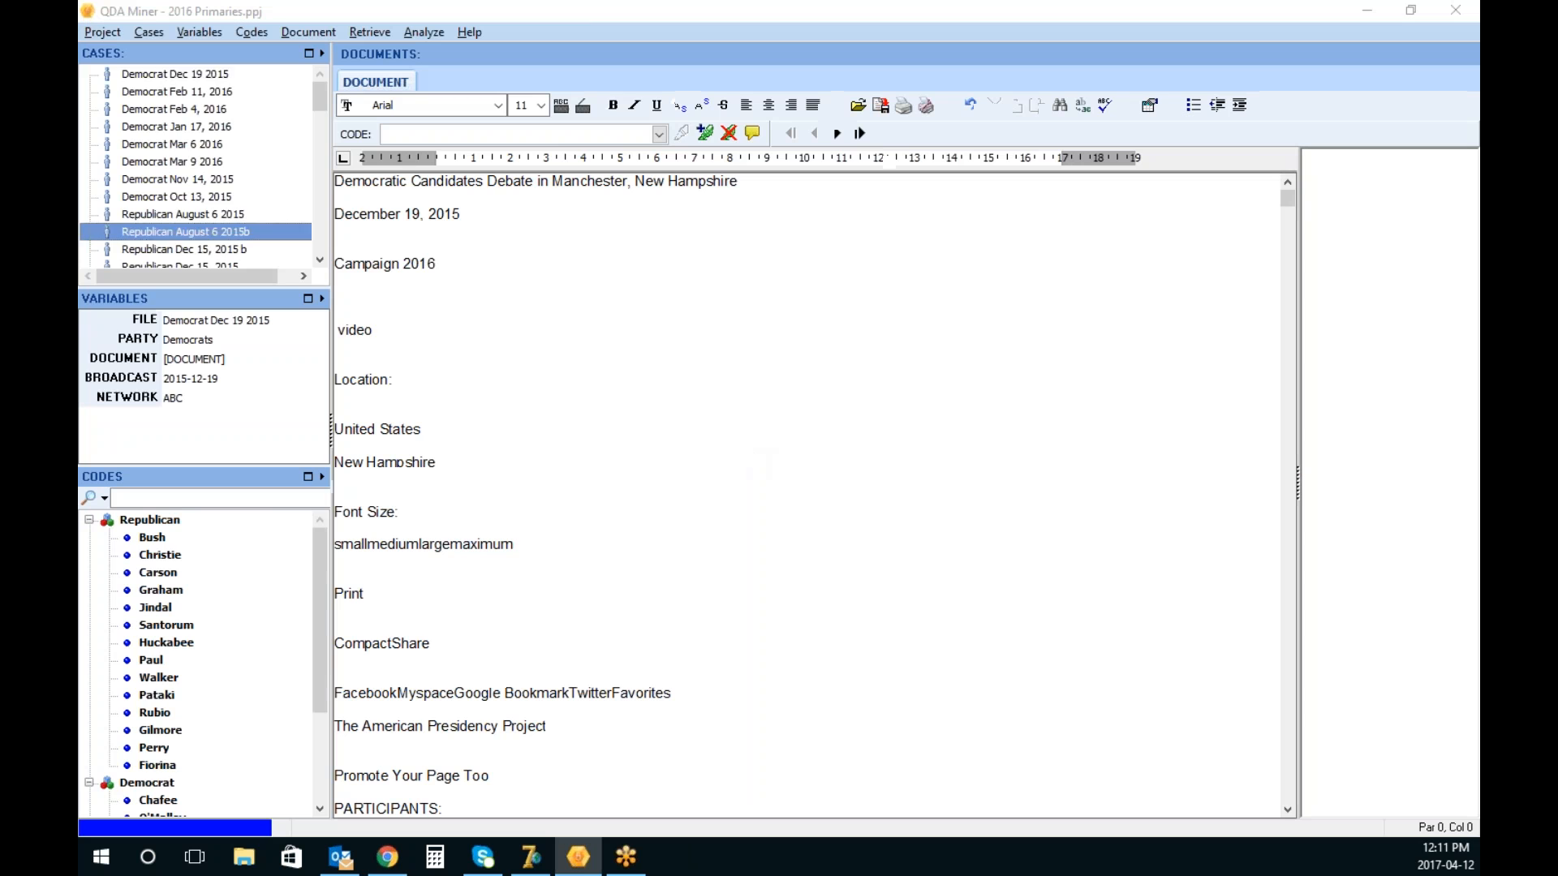
left_click(103, 31)
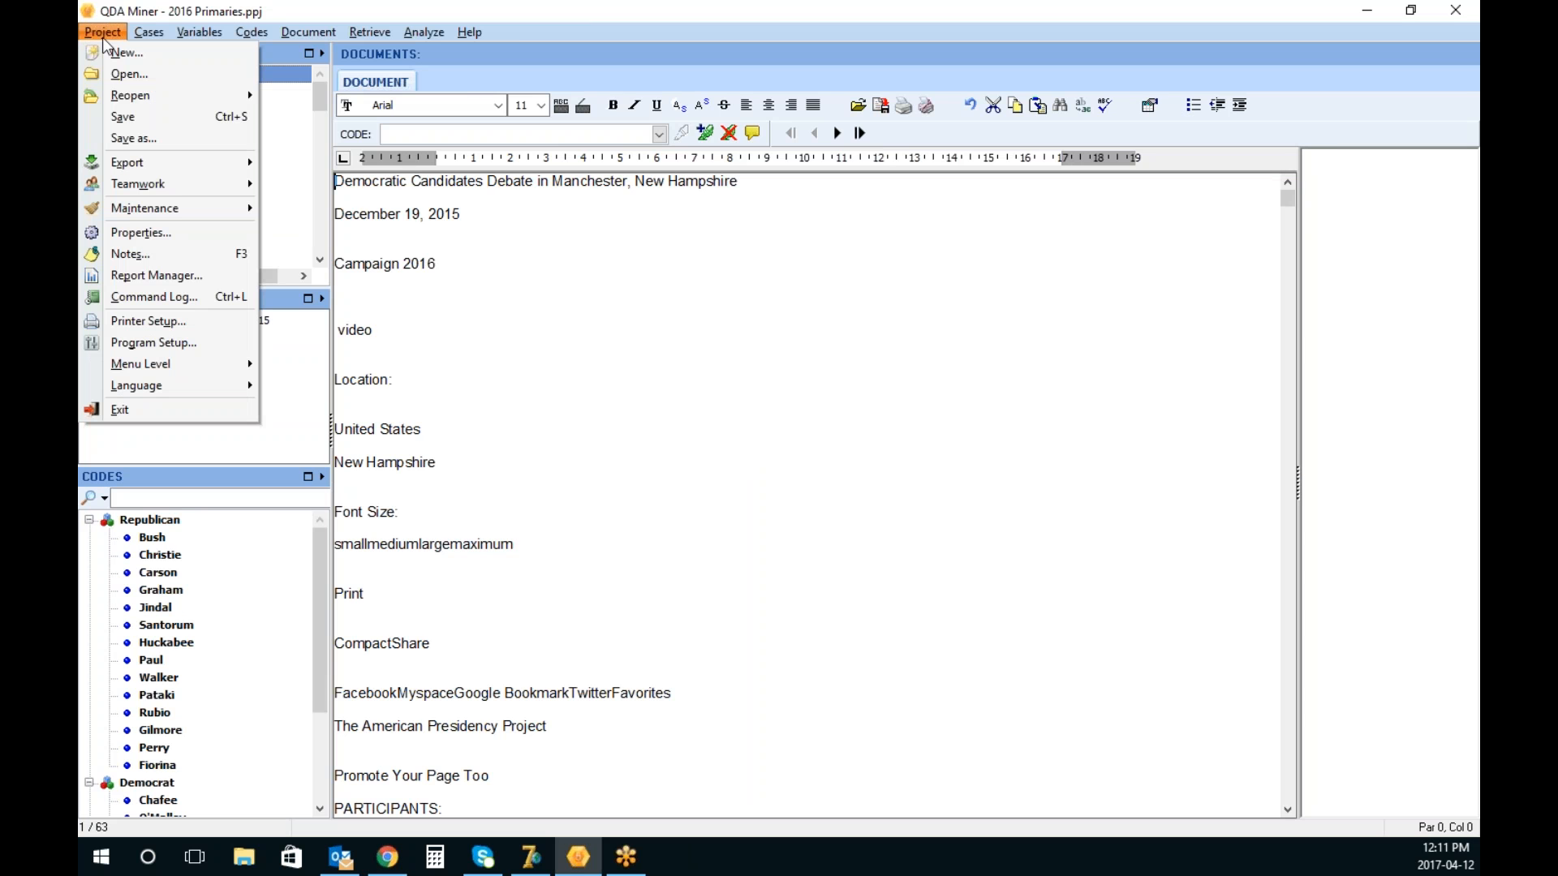
mouse_move(172, 98)
left_click(401, 112)
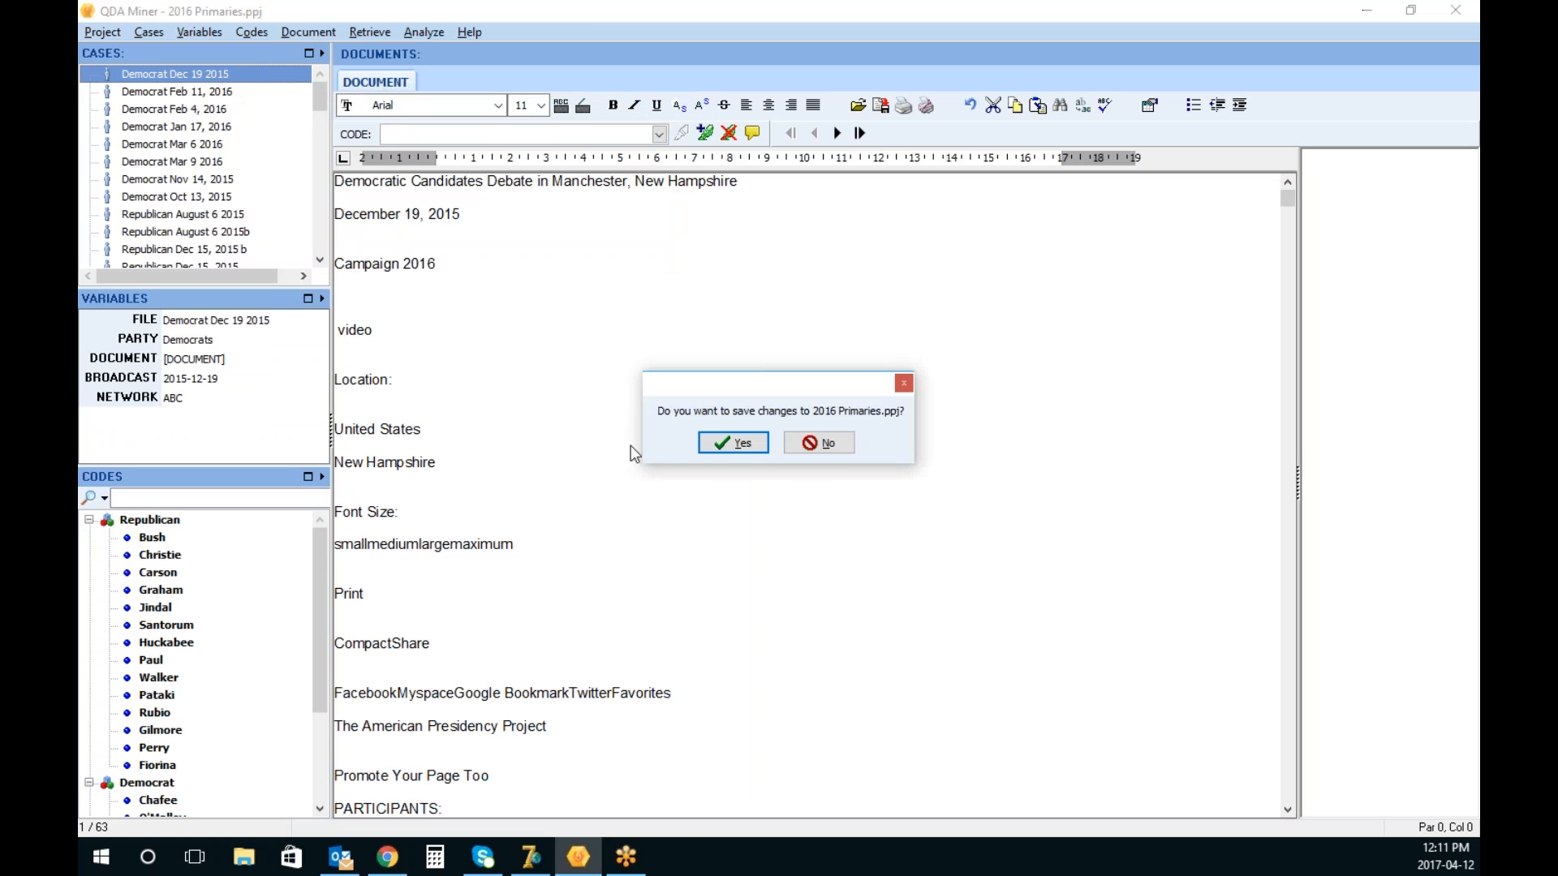
left_click(835, 442)
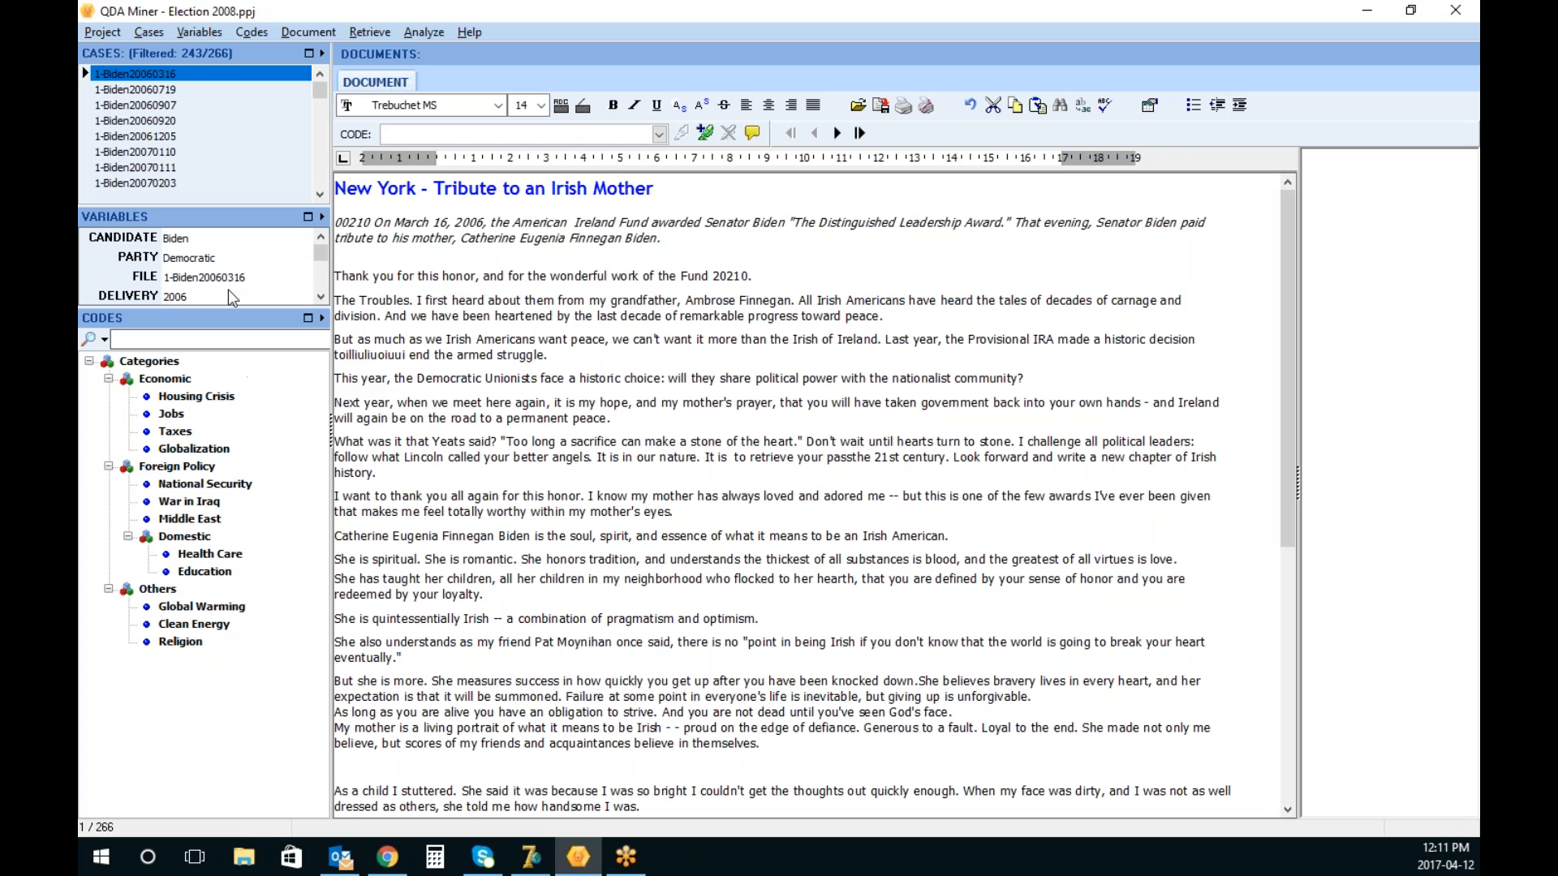
left_click_drag(233, 309, 233, 356)
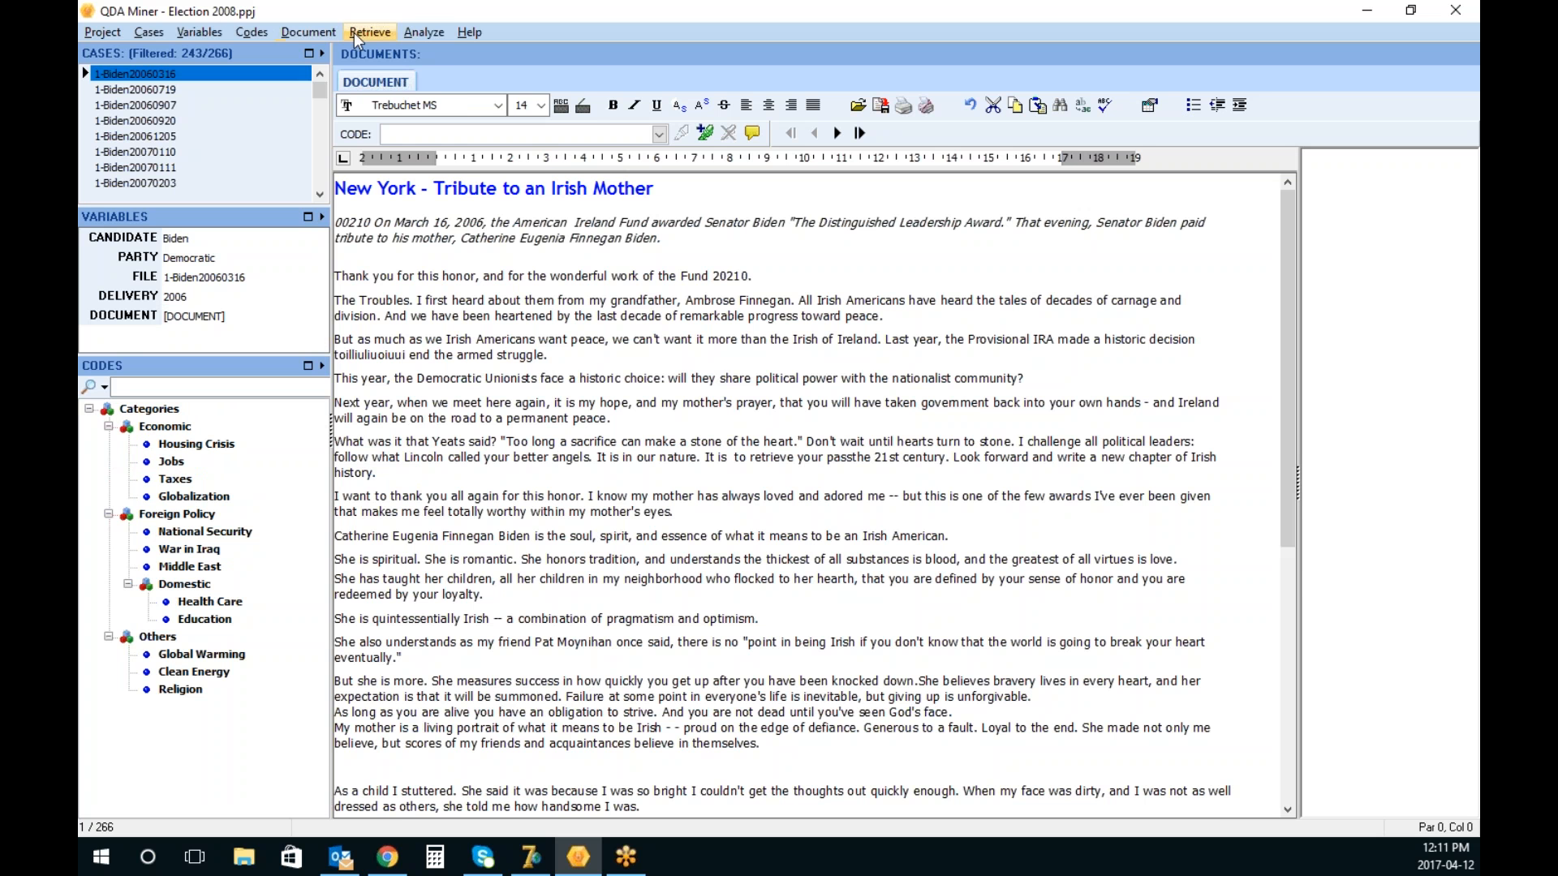
Run a content analysis on all text of DOCUMENT in relation with the variables CANDIDATE, PARTY and DELIVERY
left_click(423, 31)
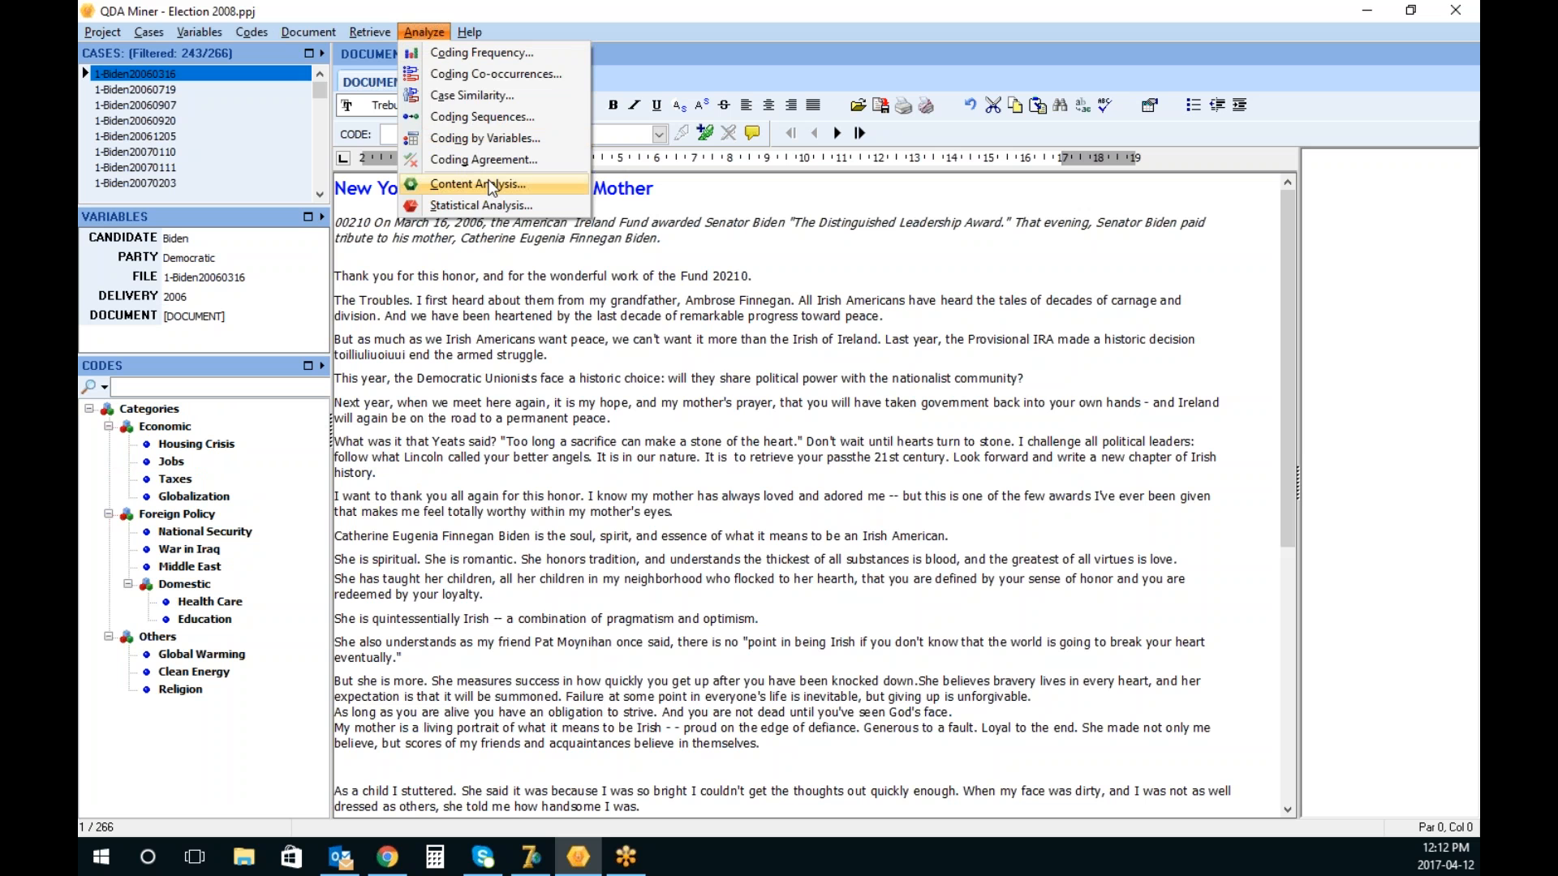
left_click(489, 186)
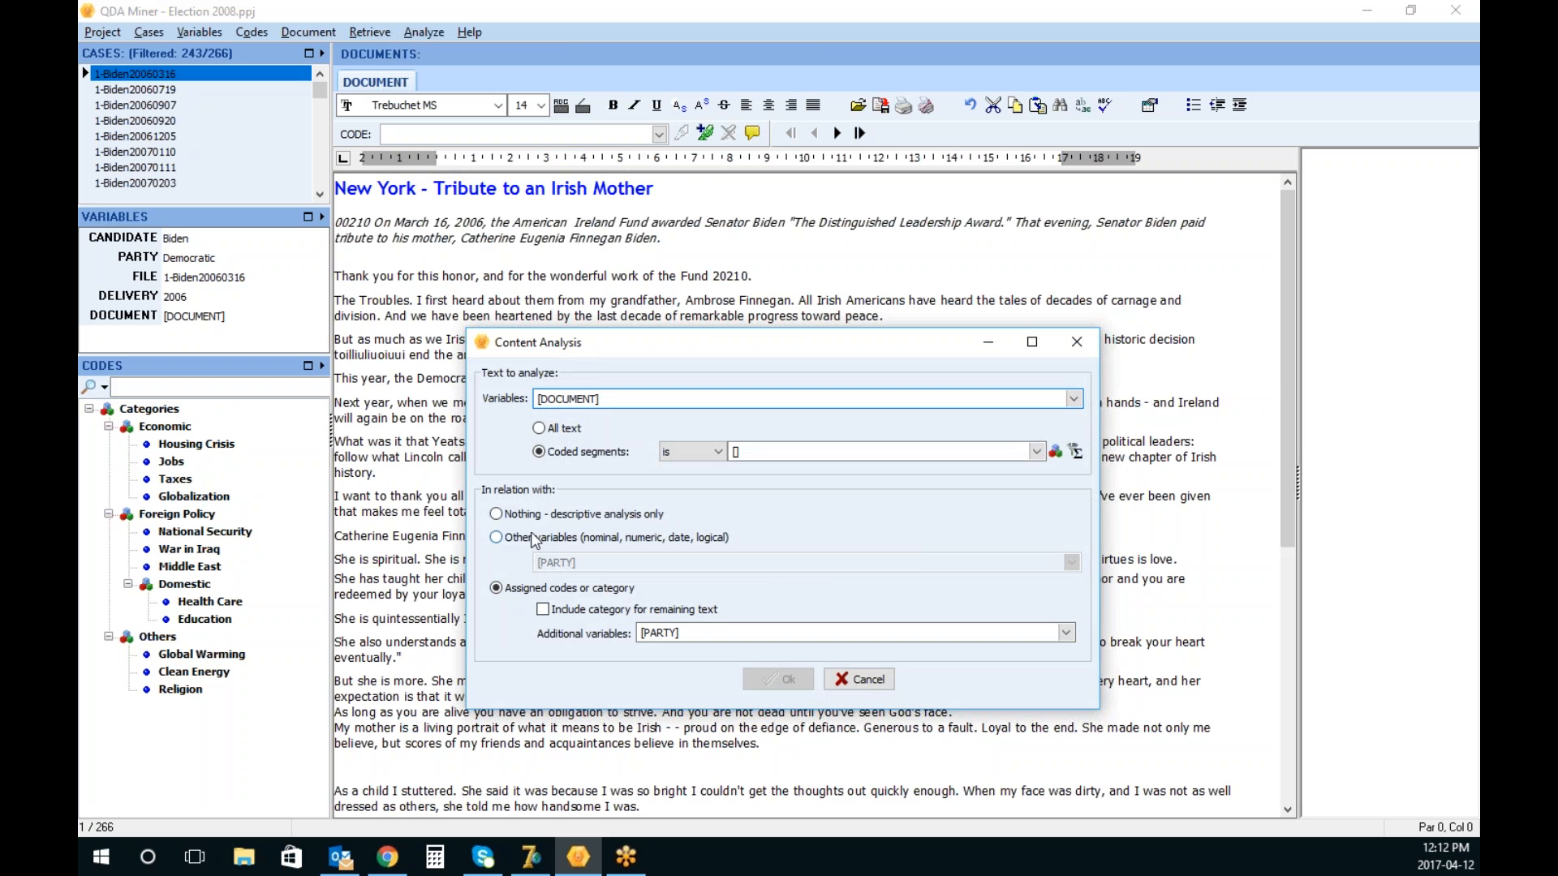
left_click(552, 428)
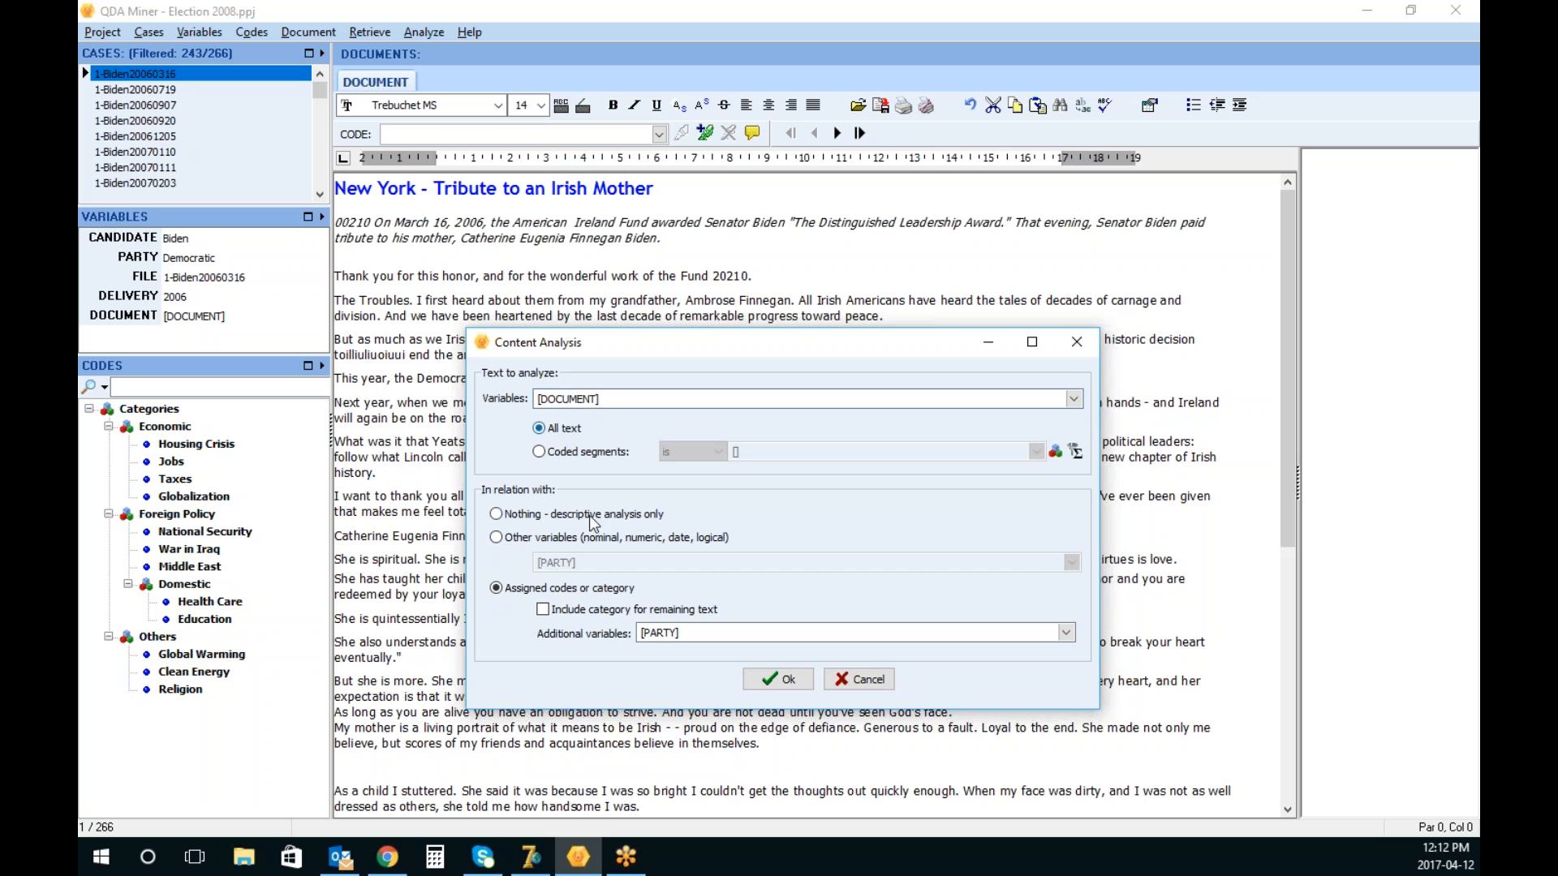
left_click(528, 542)
left_click(1072, 562)
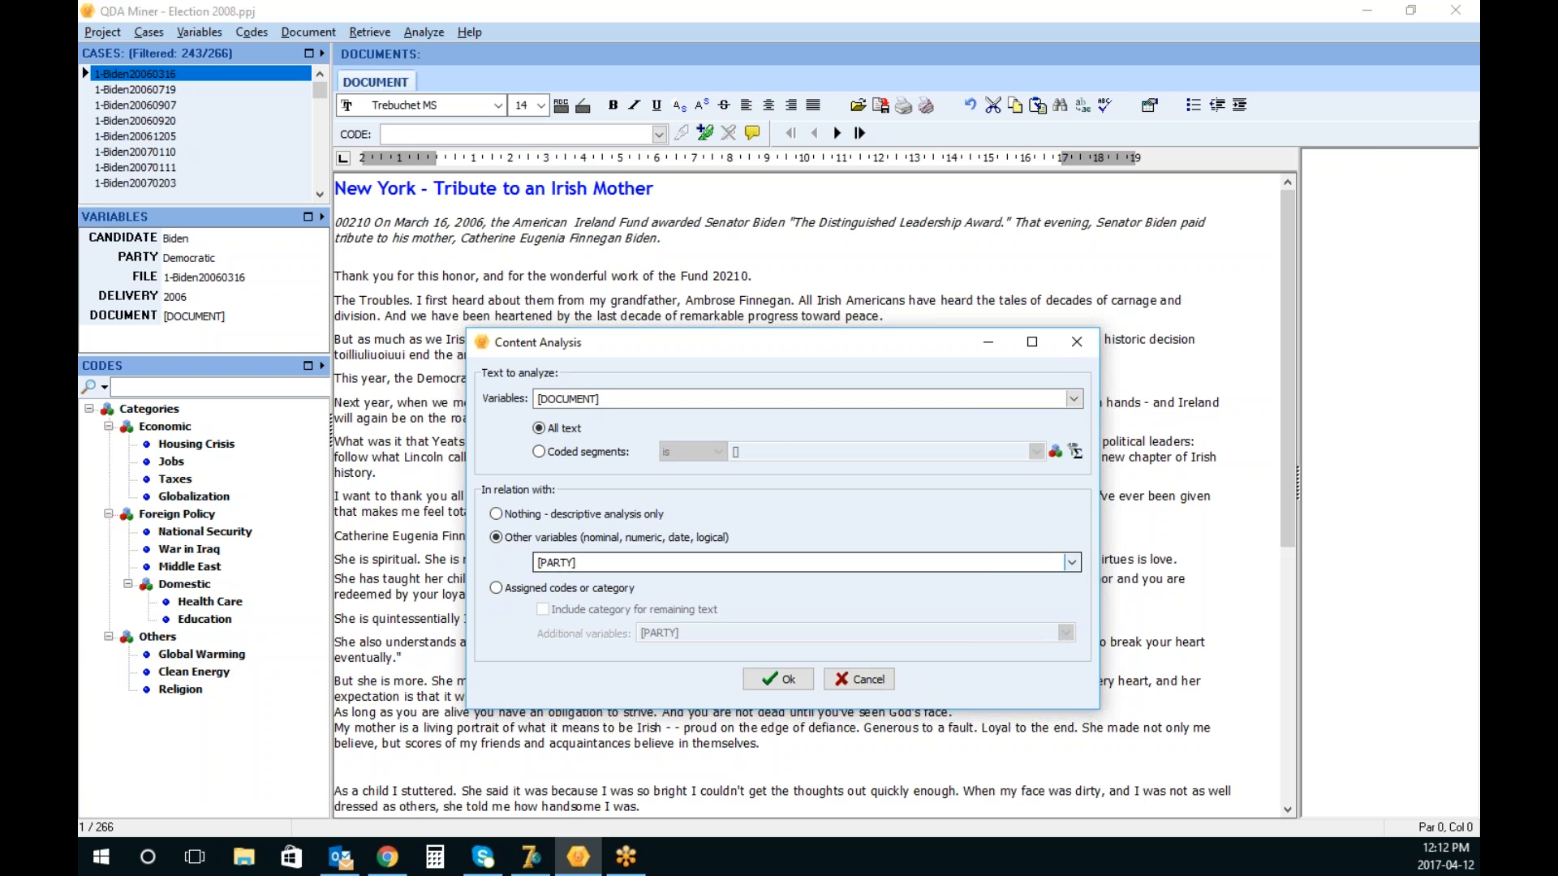
left_click(541, 580)
left_click(541, 618)
left_click(699, 560)
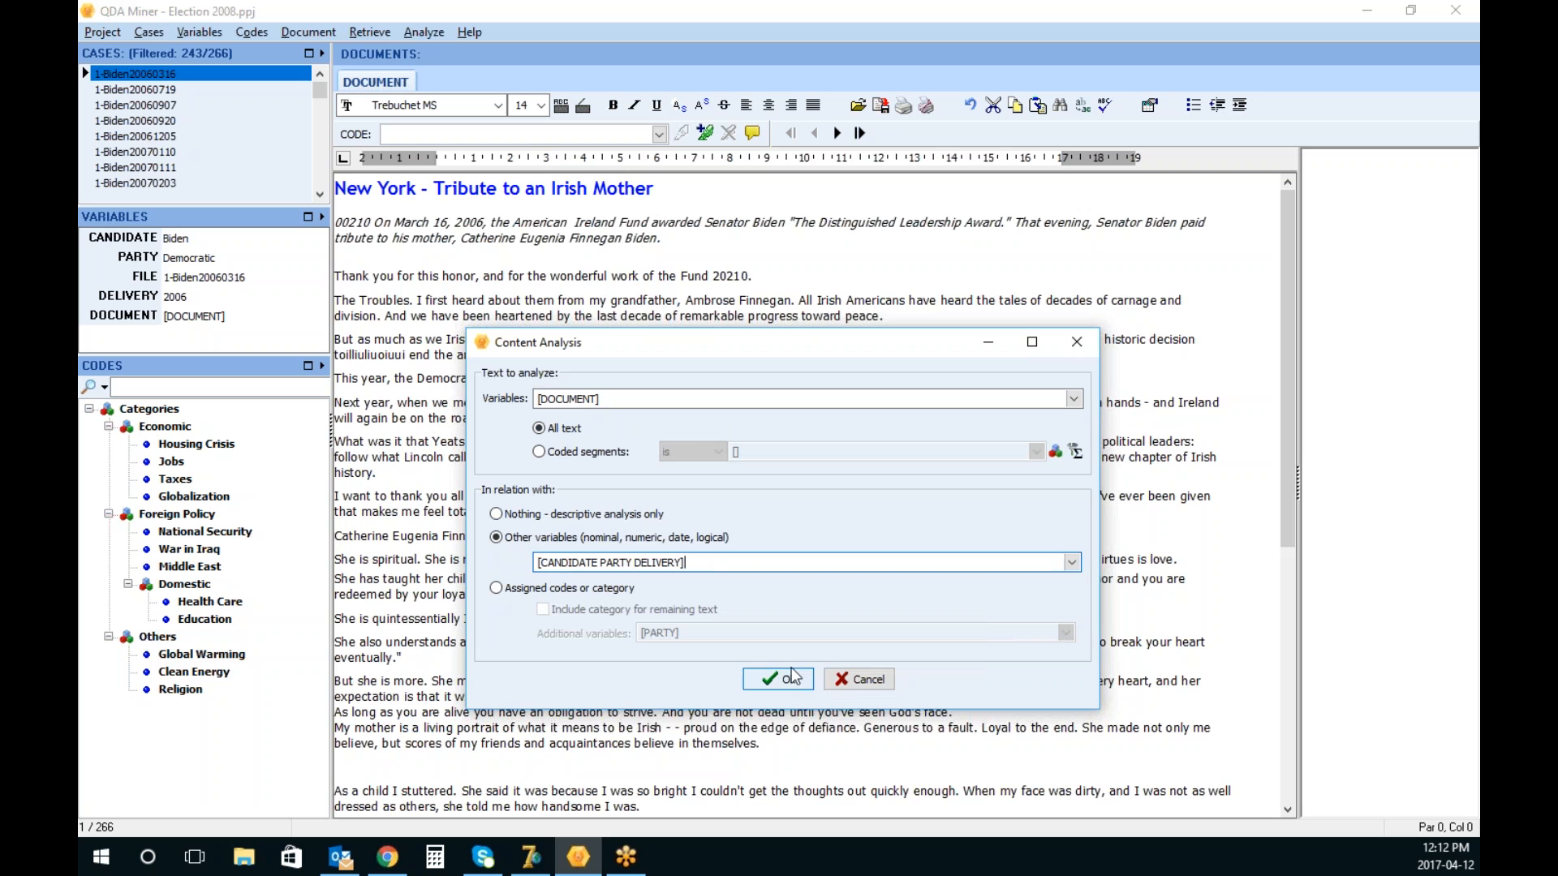
left_click(784, 680)
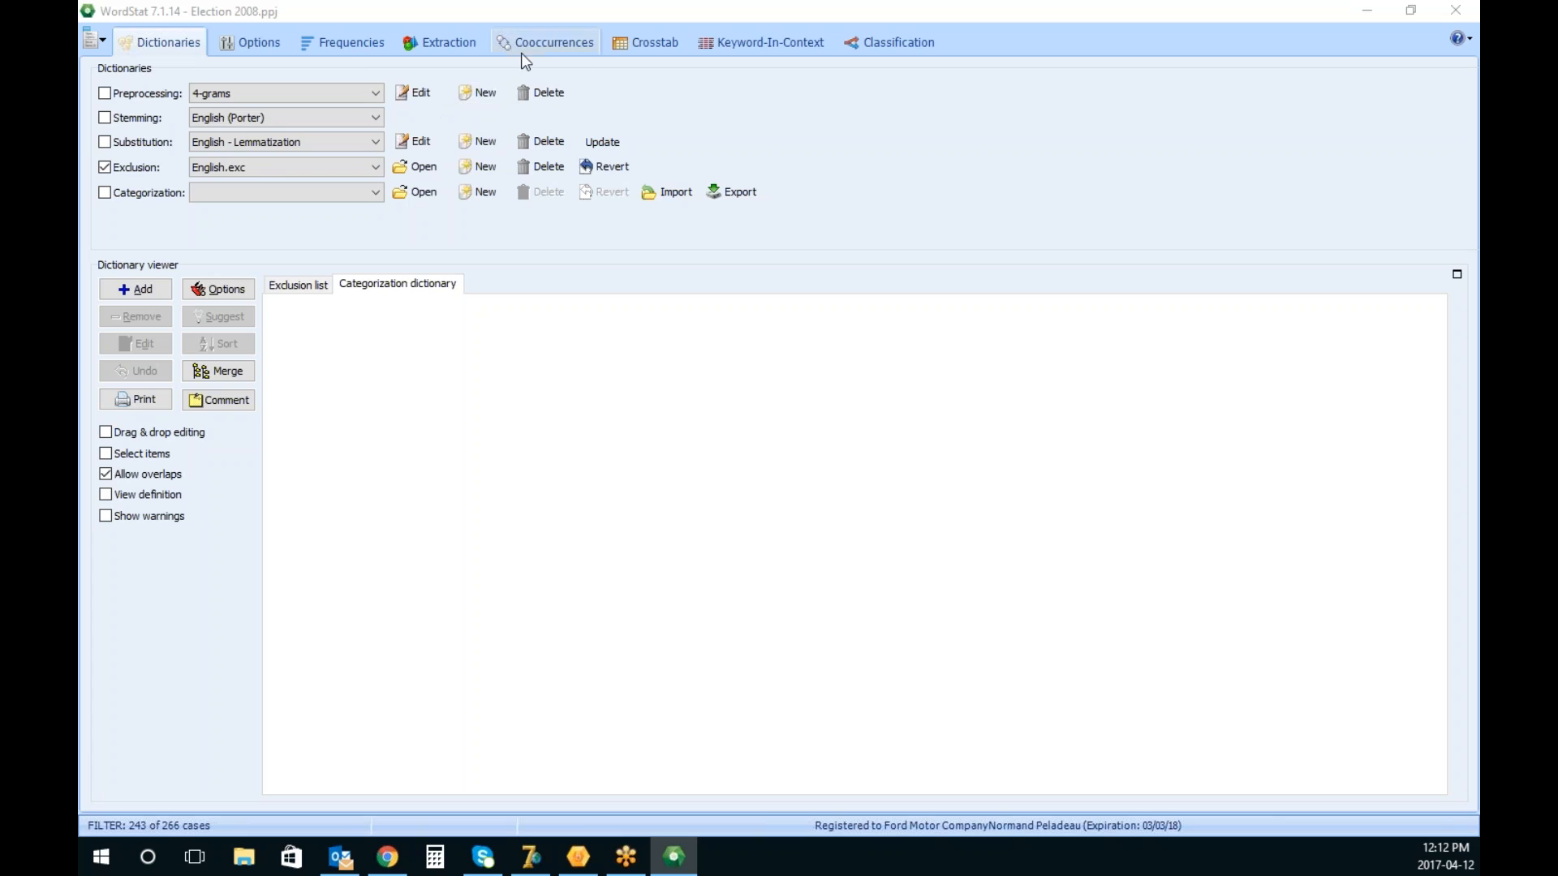
Compute the word frequencies, display the co-occurrence dendrogram with 134 clusters, and select the cluster of tax and middle-class words
left_click(353, 43)
mouse_move(485, 859)
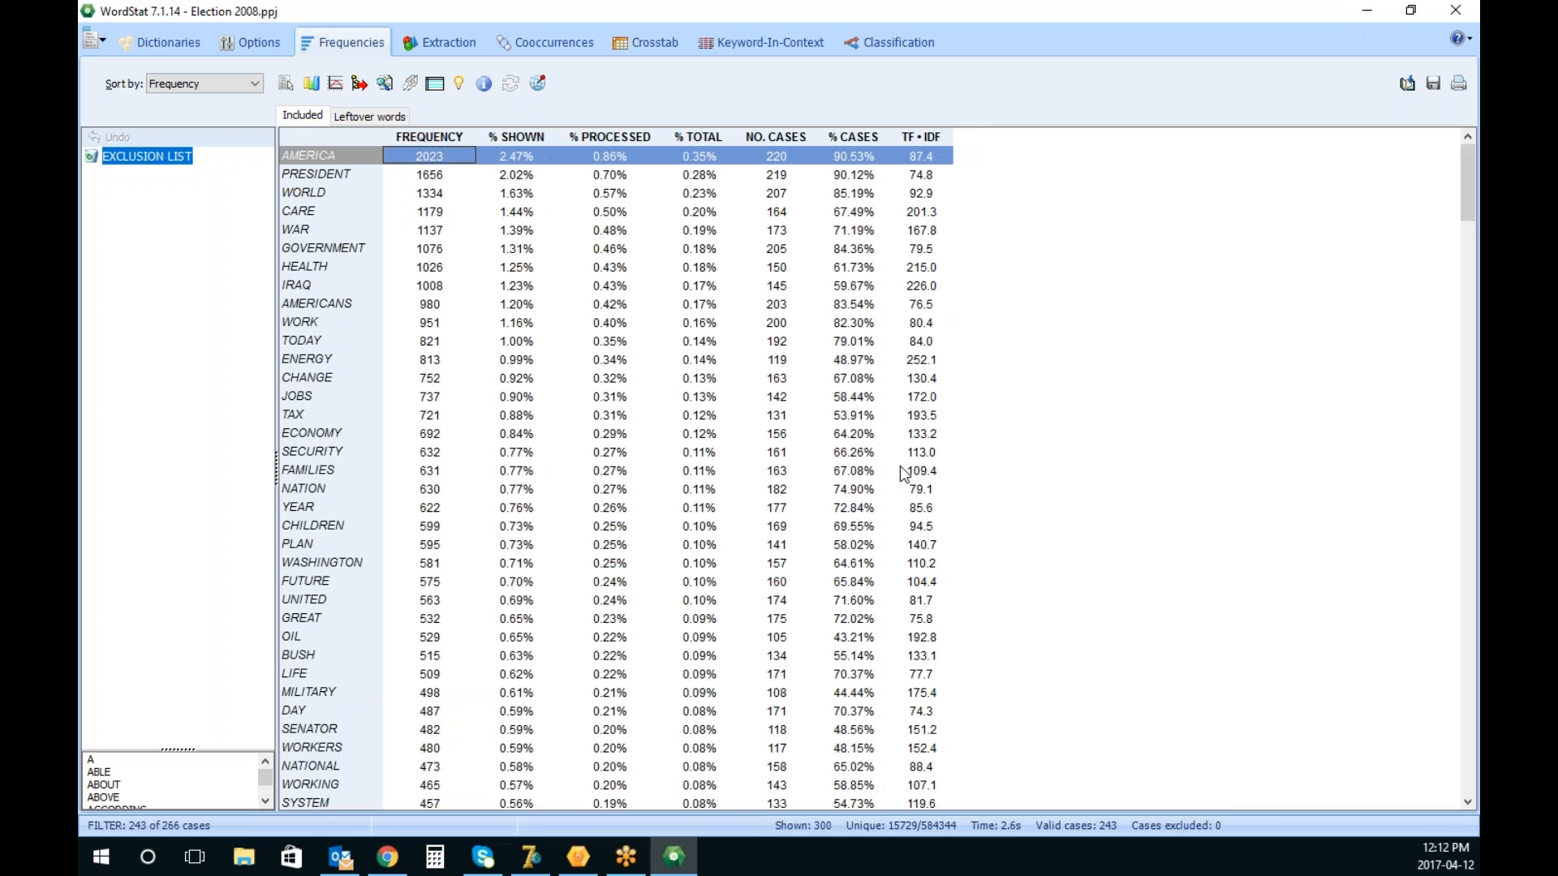
left_click(577, 39)
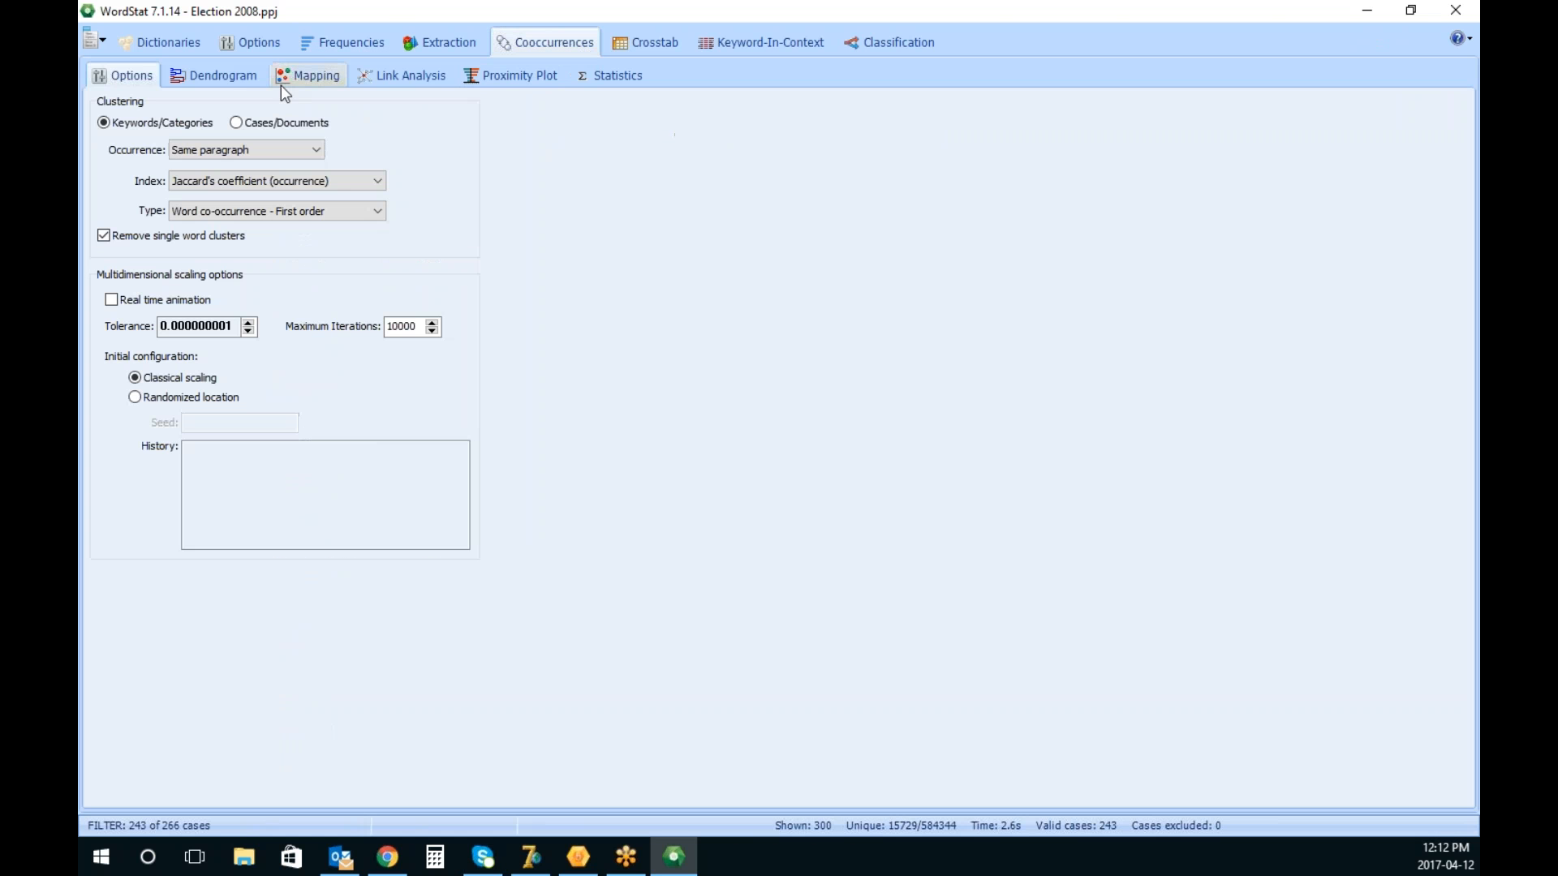
left_click(228, 80)
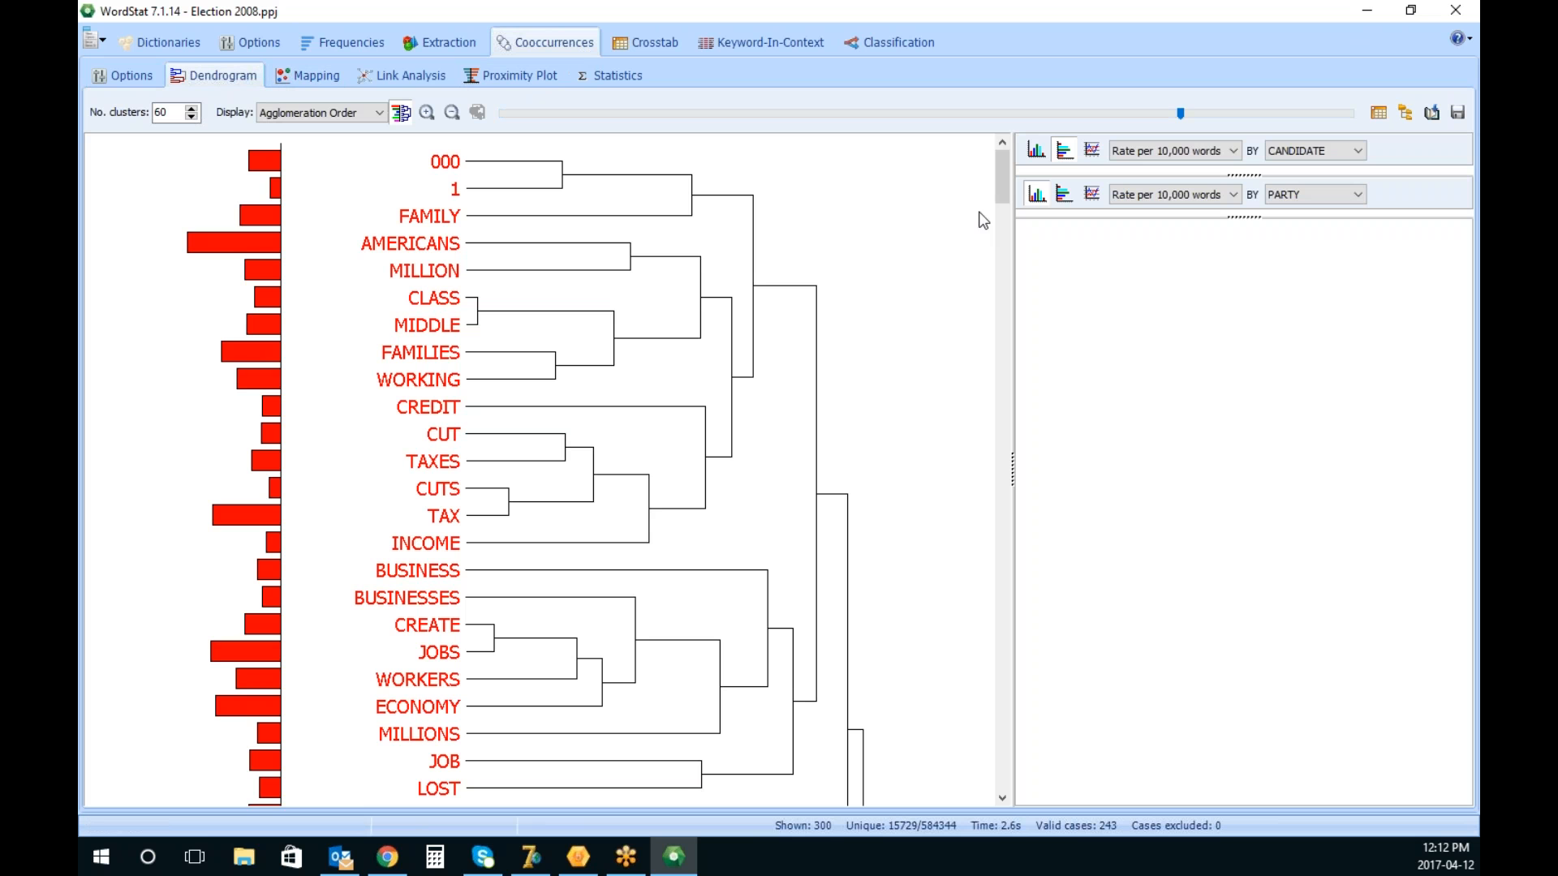
left_click_drag(1180, 112, 969, 136)
left_click(645, 421)
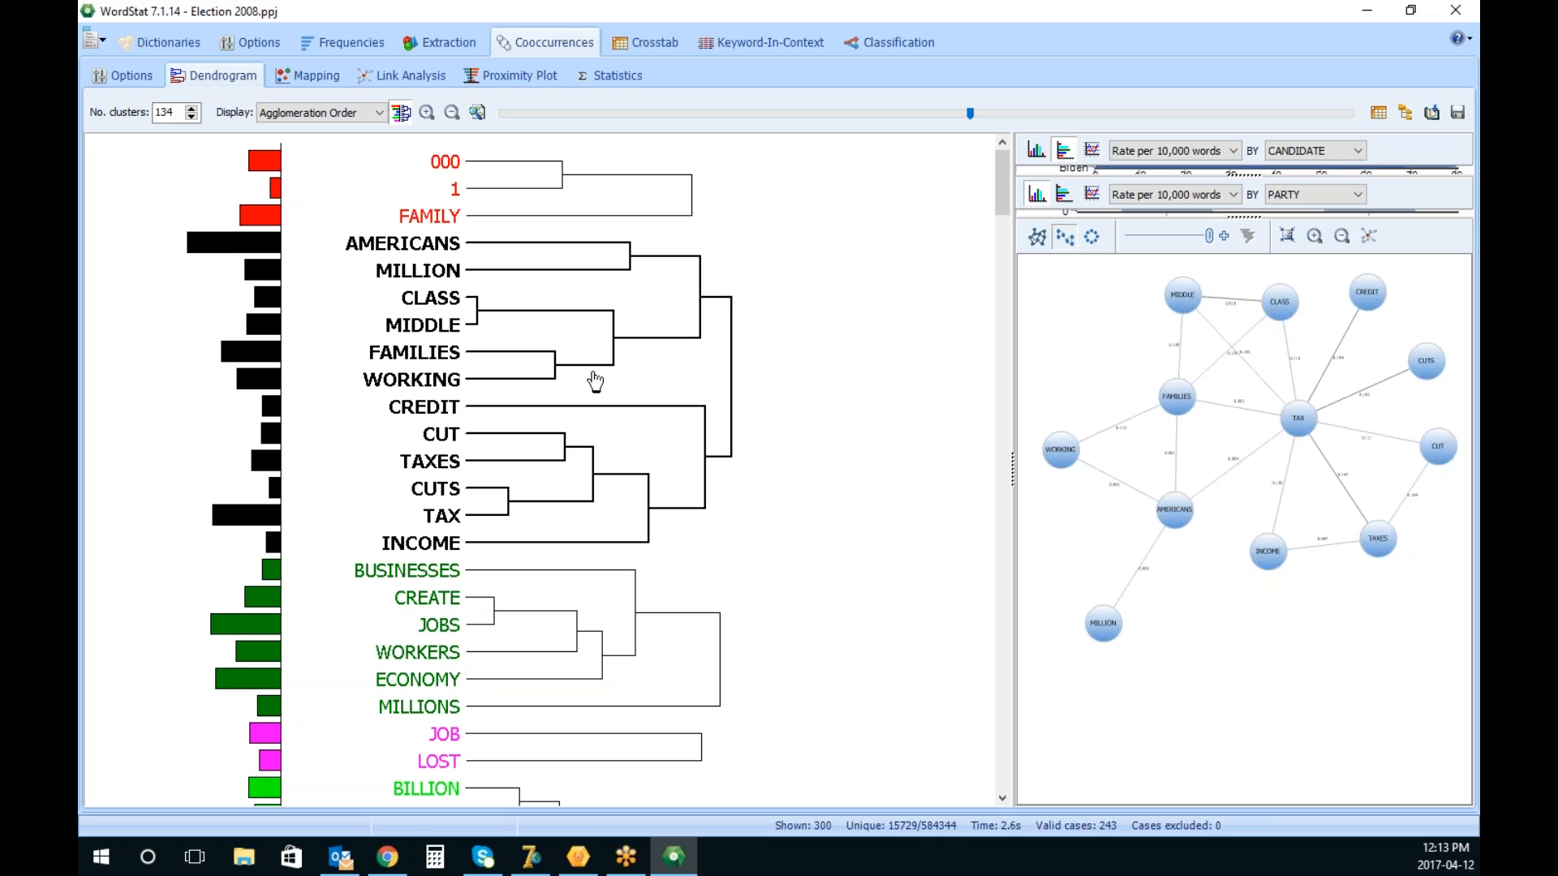
Select the education cluster with CHILD, TEACHERS, COLLEGE and SCHOOLS in the dendrogram and retrieve the paragraphs containing its keywords
left_click_drag(1003, 193, 996, 338)
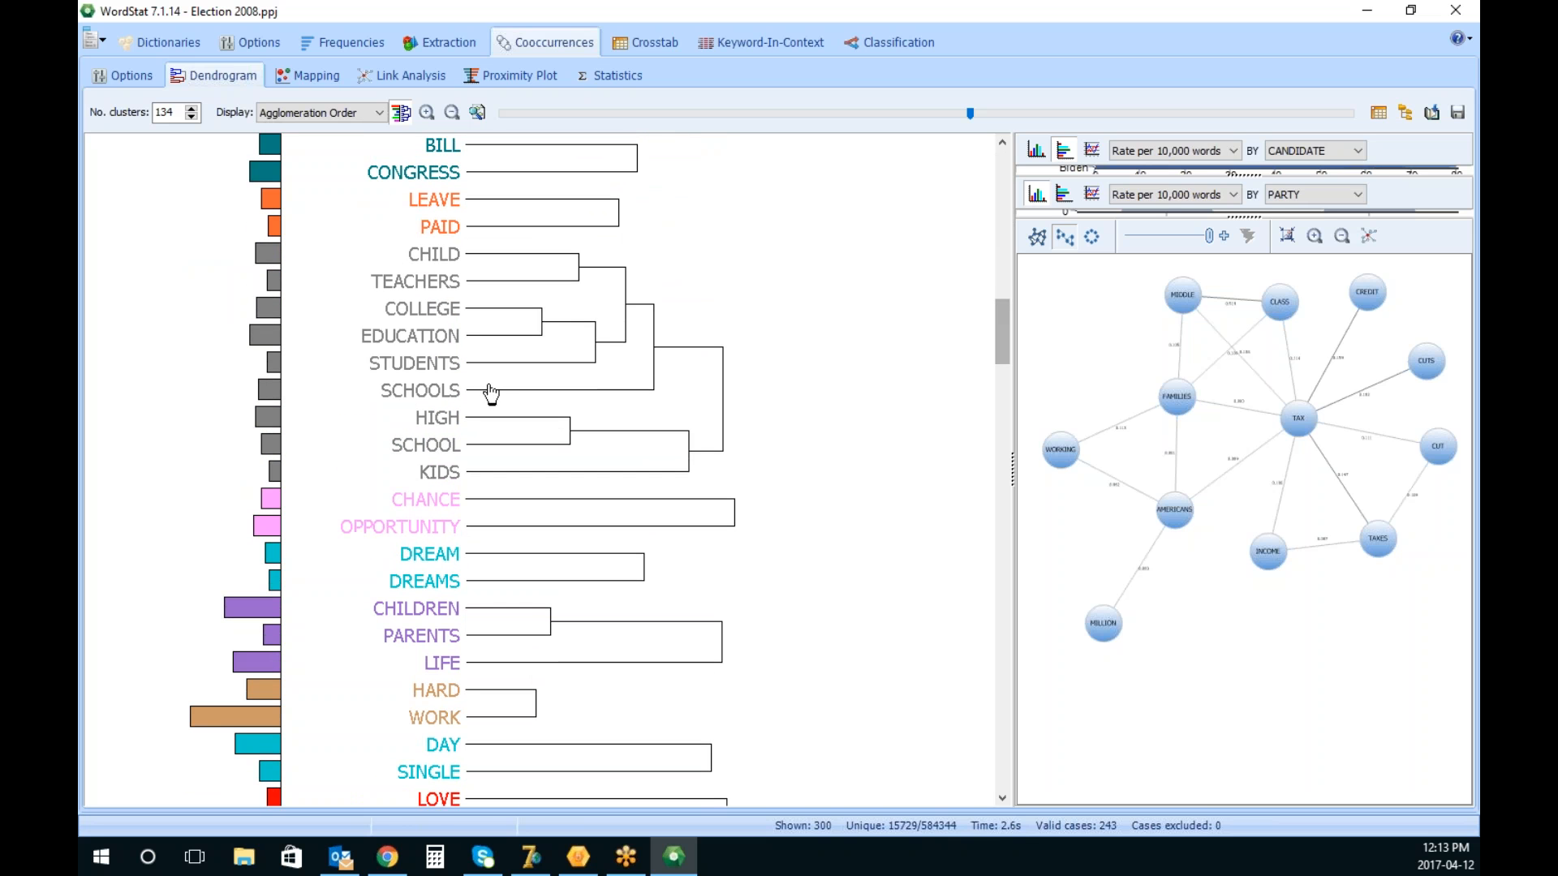
left_click(532, 397)
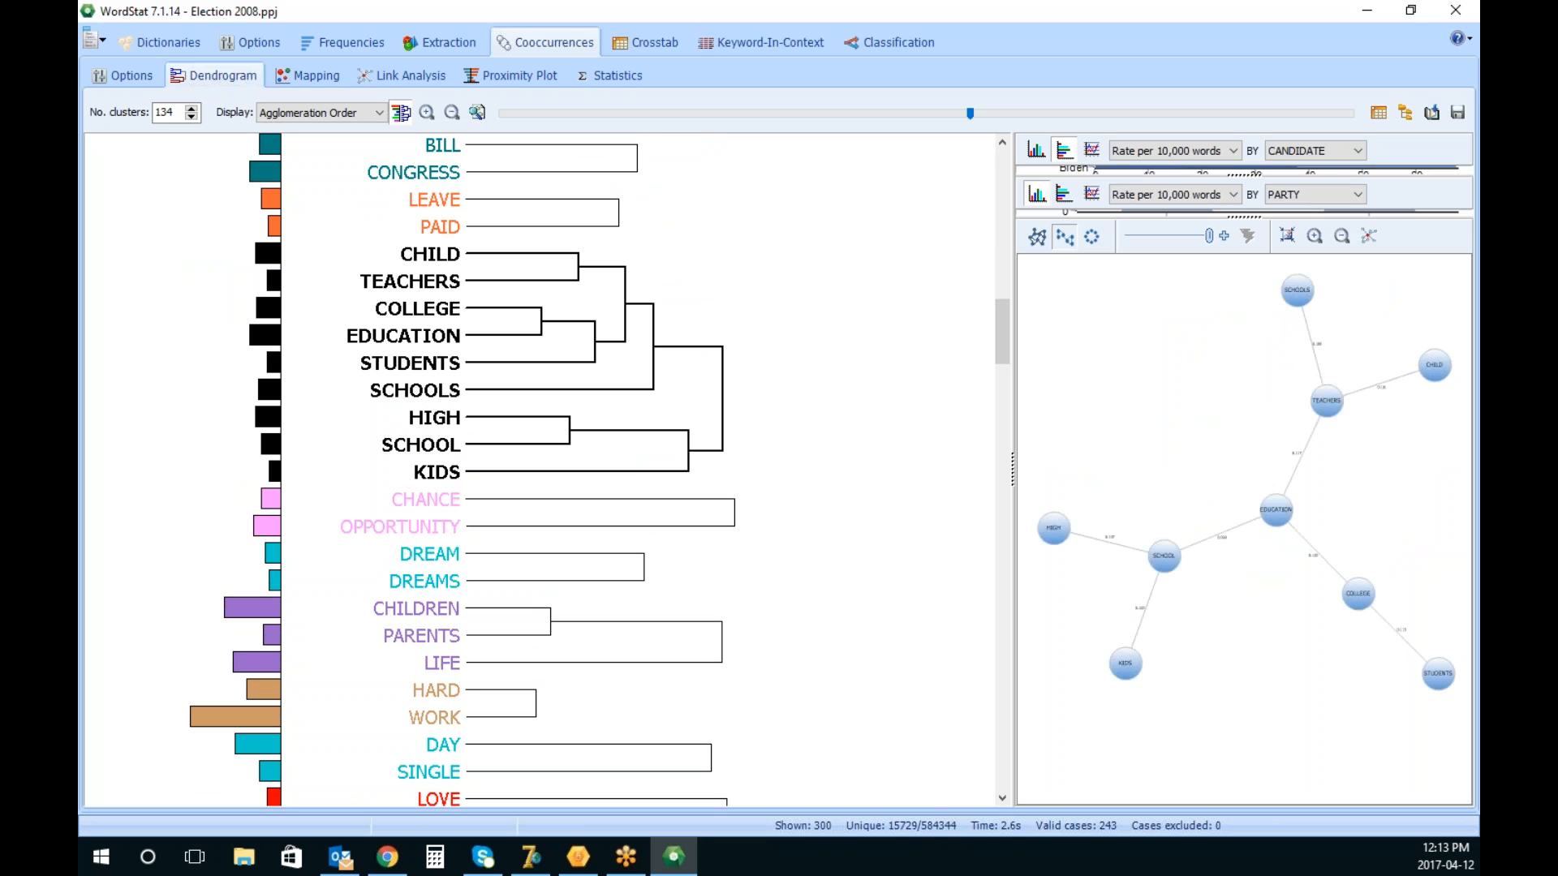
right_click(644, 396)
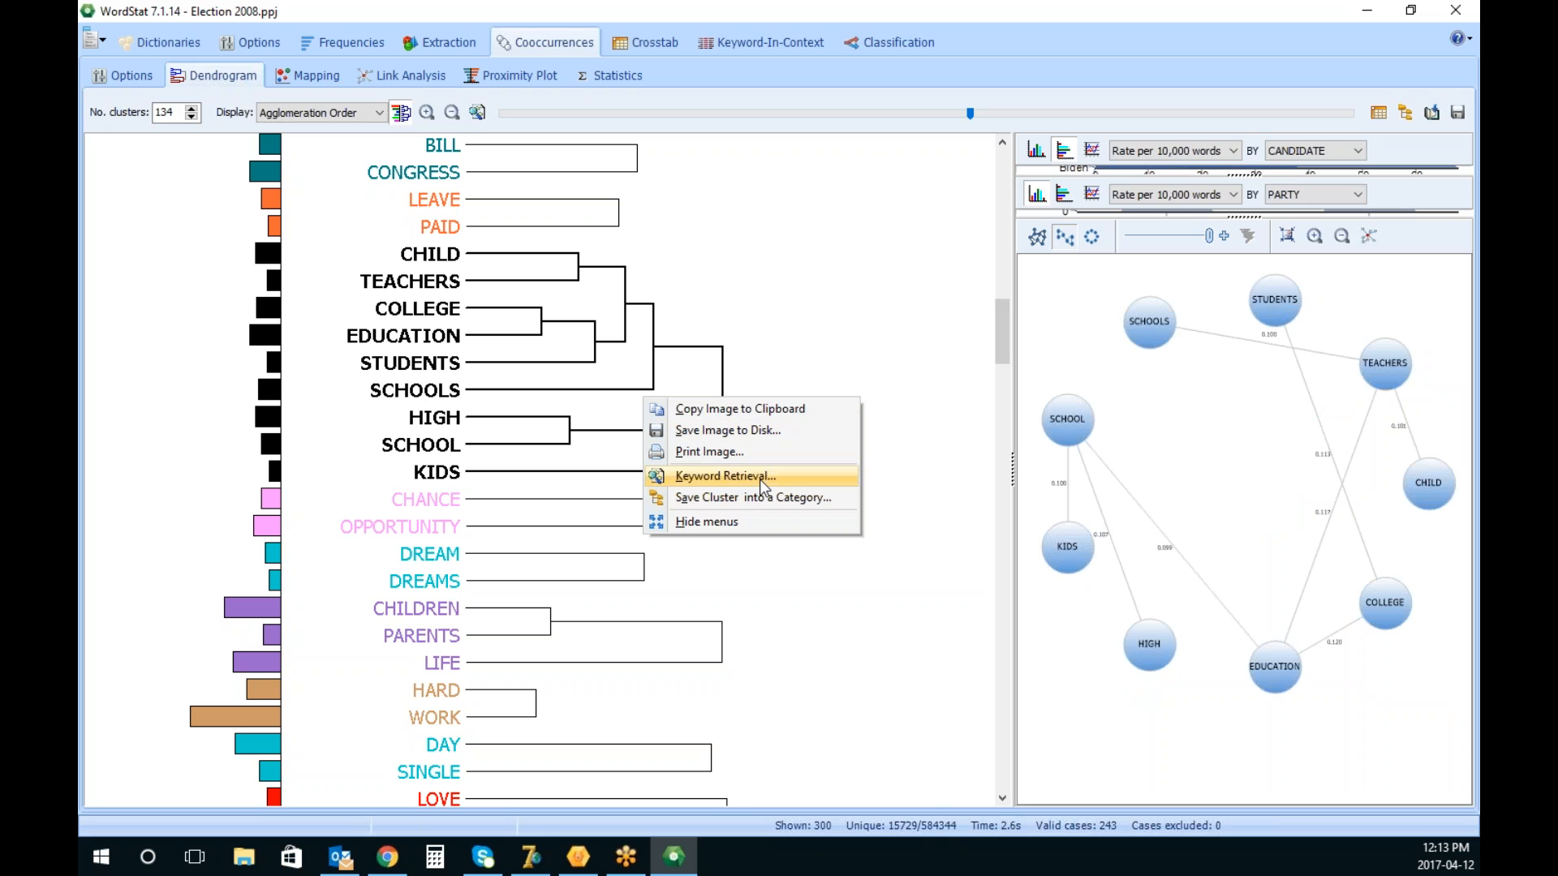
left_click(723, 477)
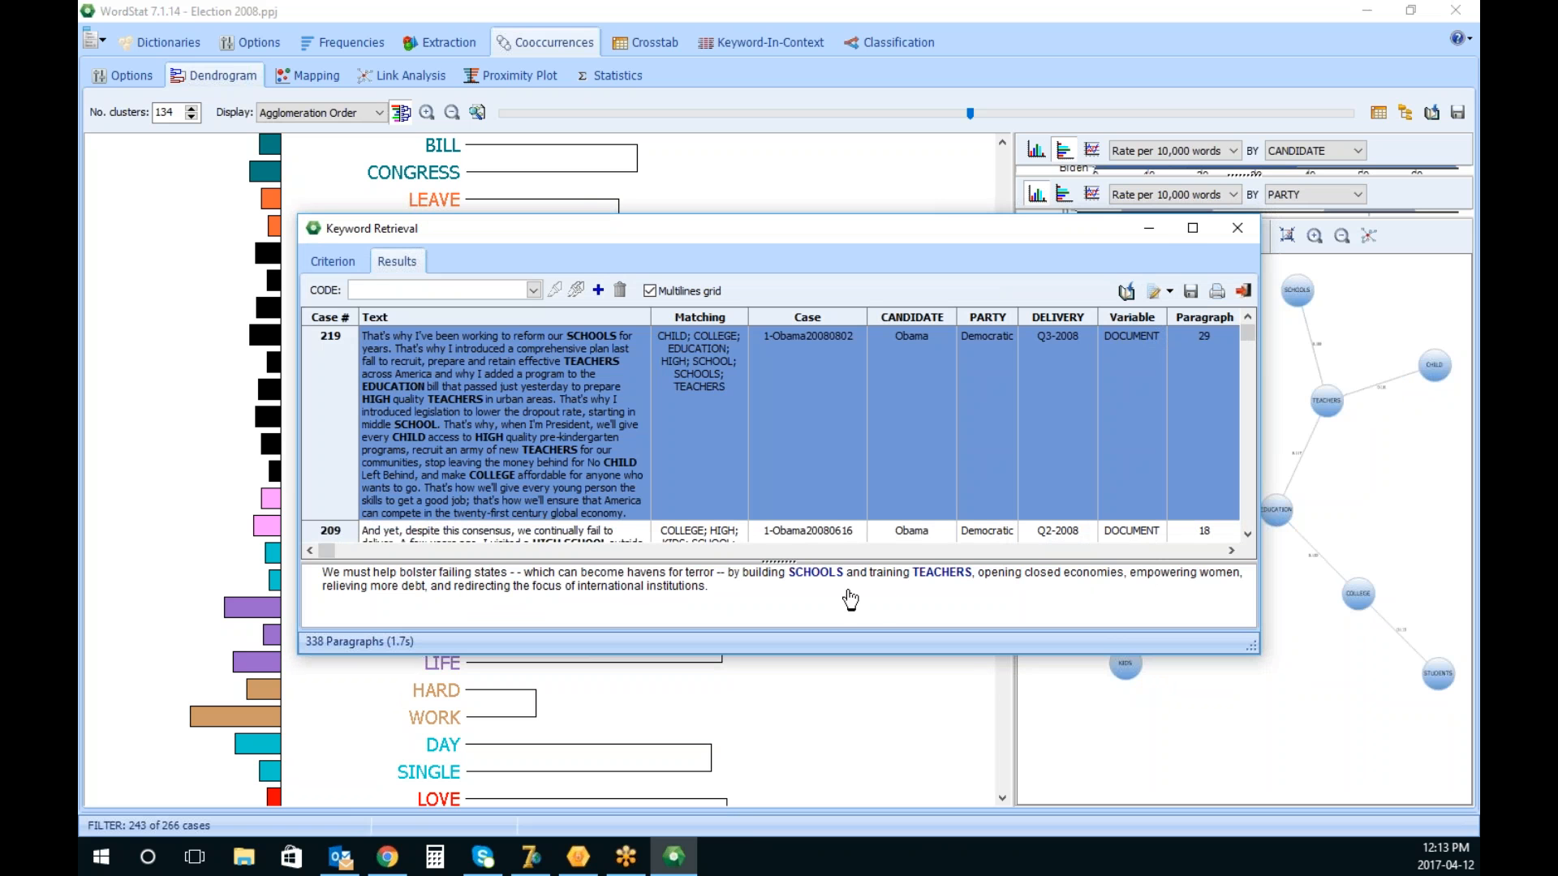
Maximize the keyword retrieval results and look through the retrieved education paragraphs from beginning to end, including the case 171 passage
left_click(1192, 230)
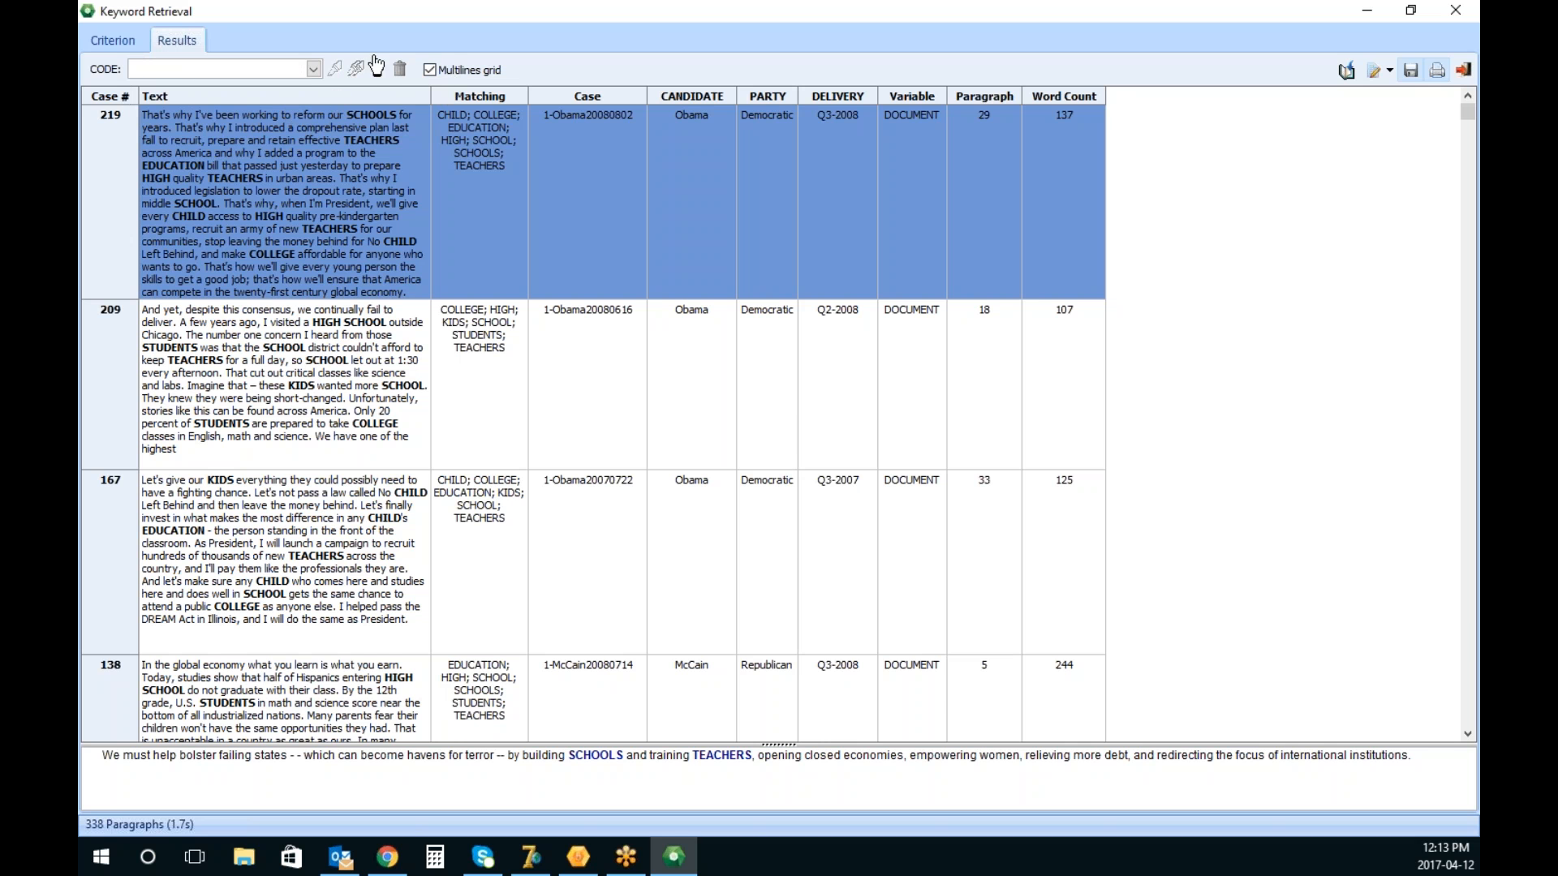
scroll(1468, 633, "down", 6)
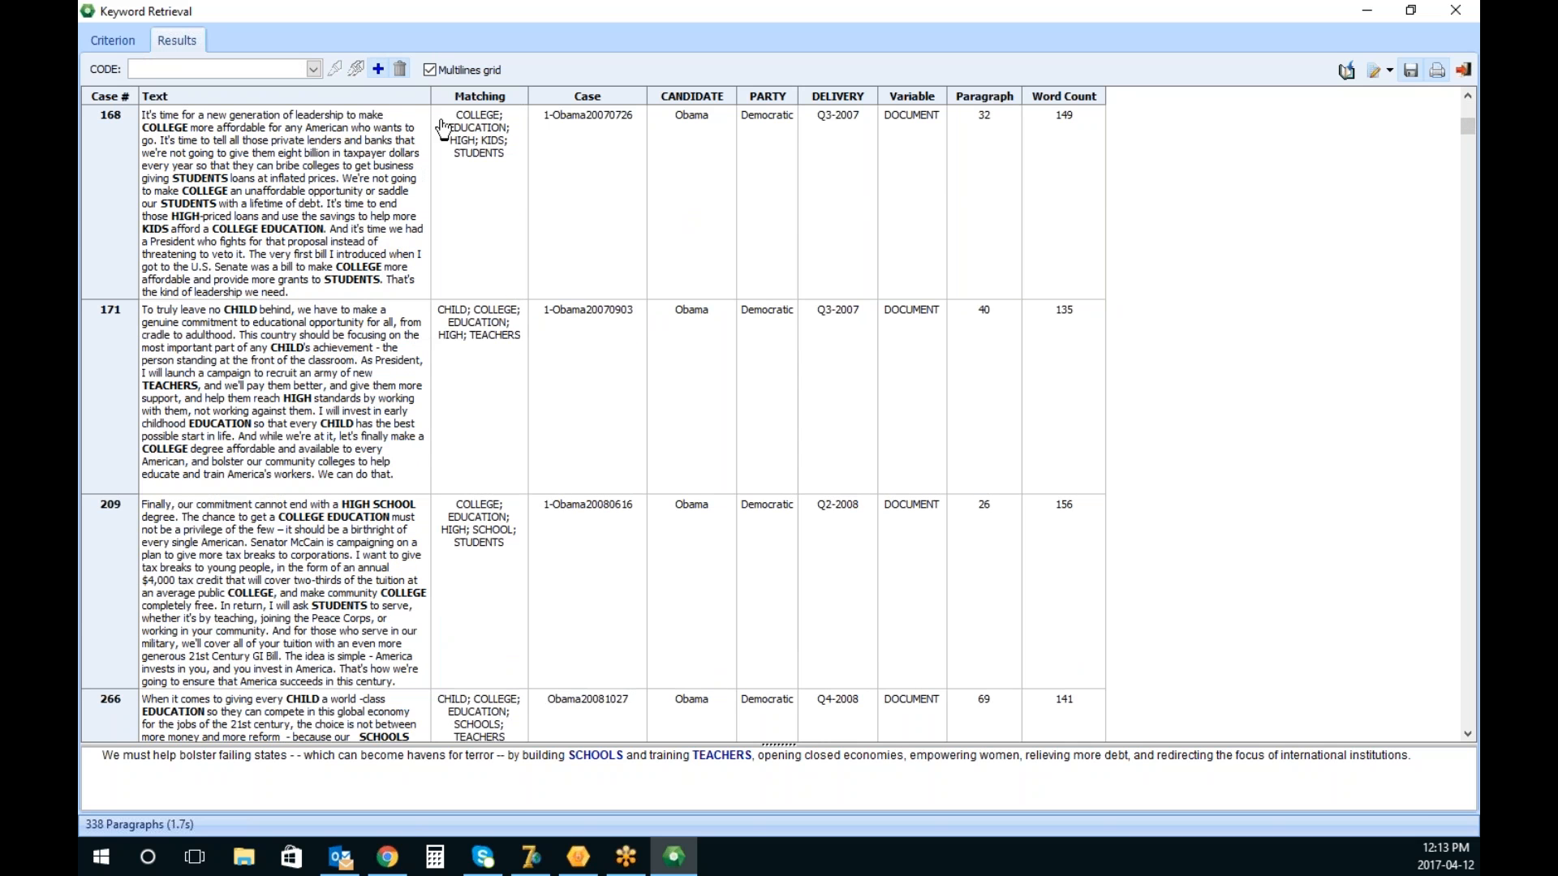
scroll(1471, 716, "down", 6)
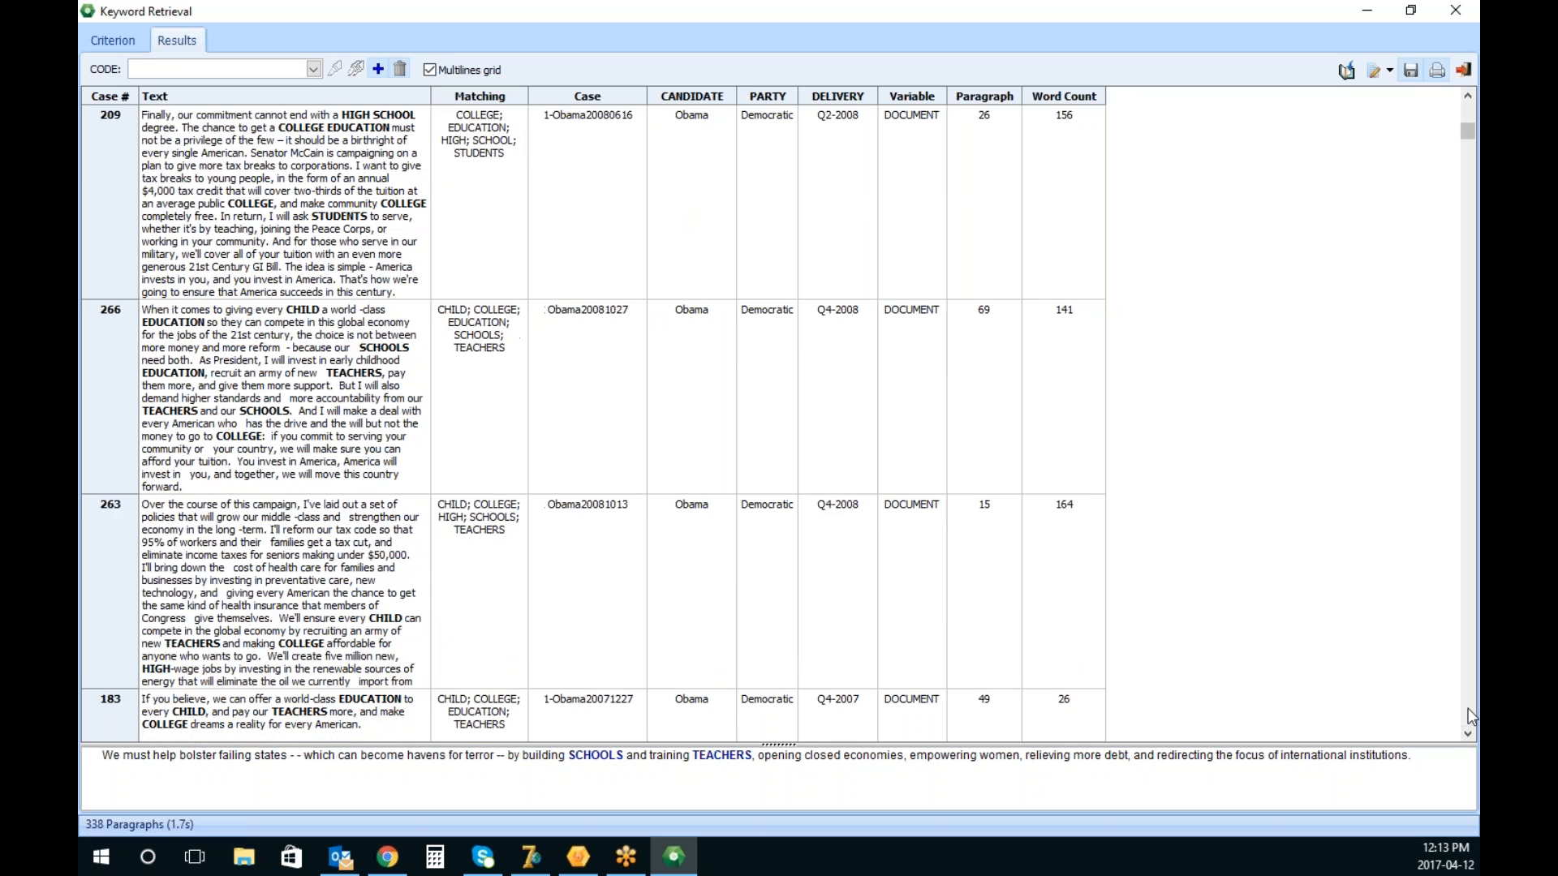
scroll(1470, 716, "down", 6)
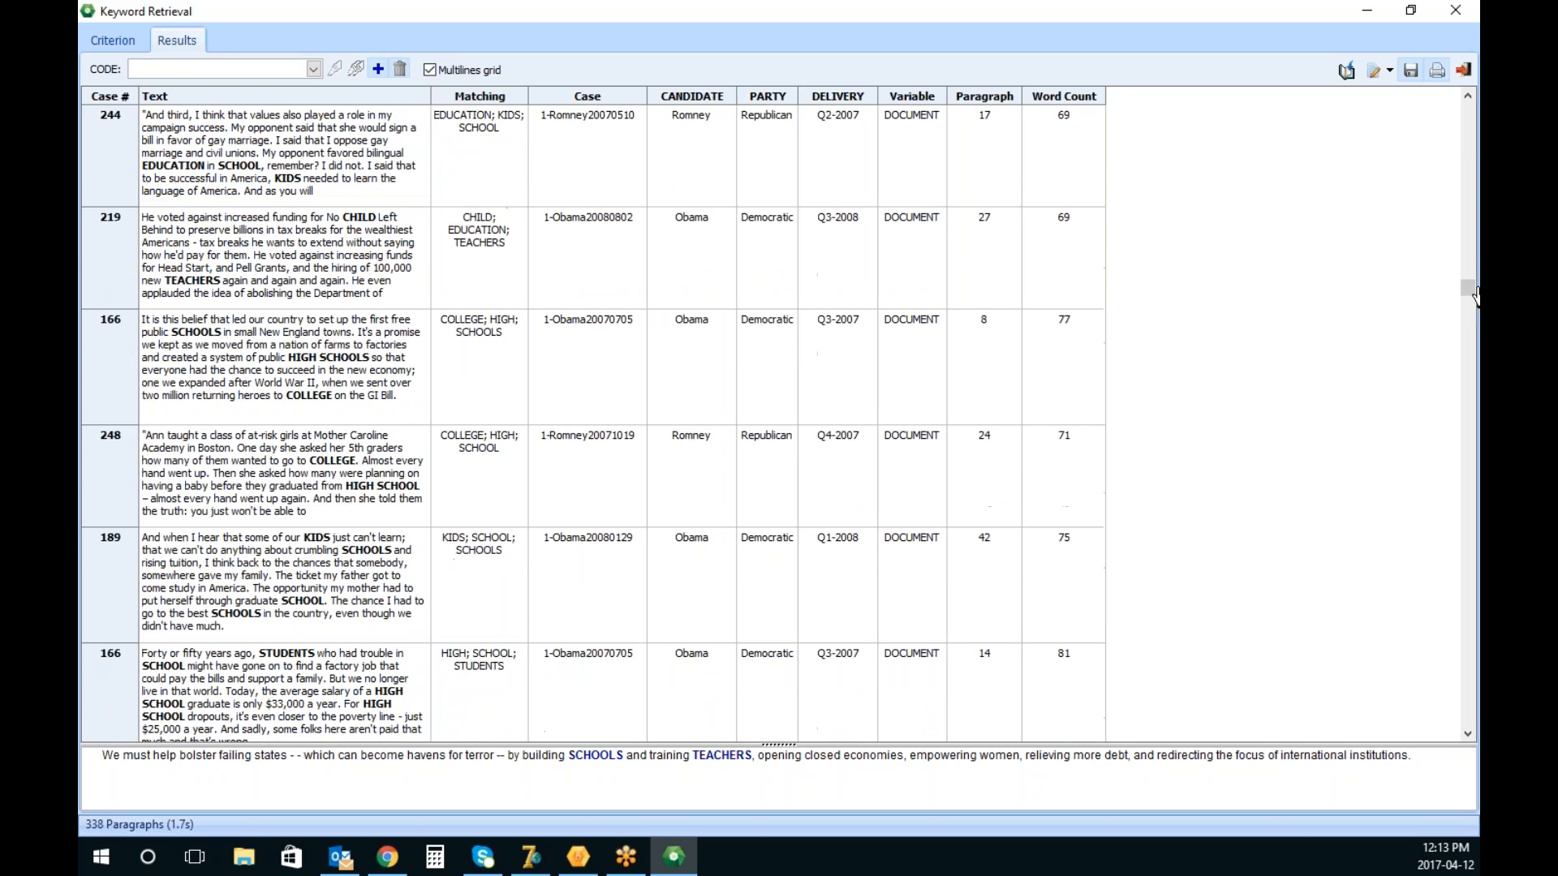
left_click_drag(1479, 515, 1468, 719)
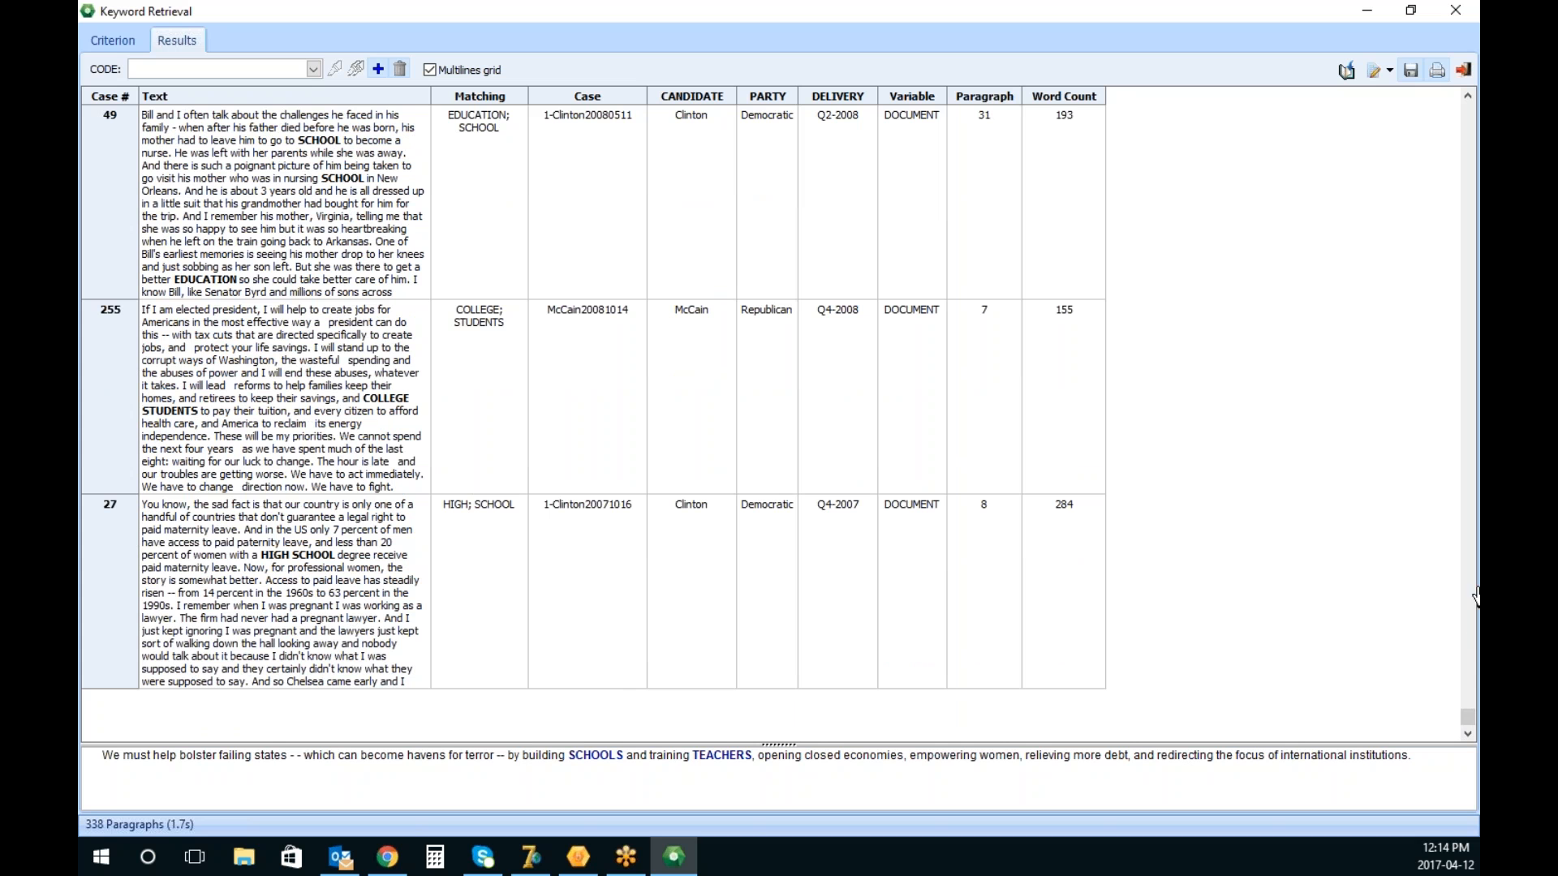
left_click_drag(1473, 724, 1469, 133)
left_click(321, 407)
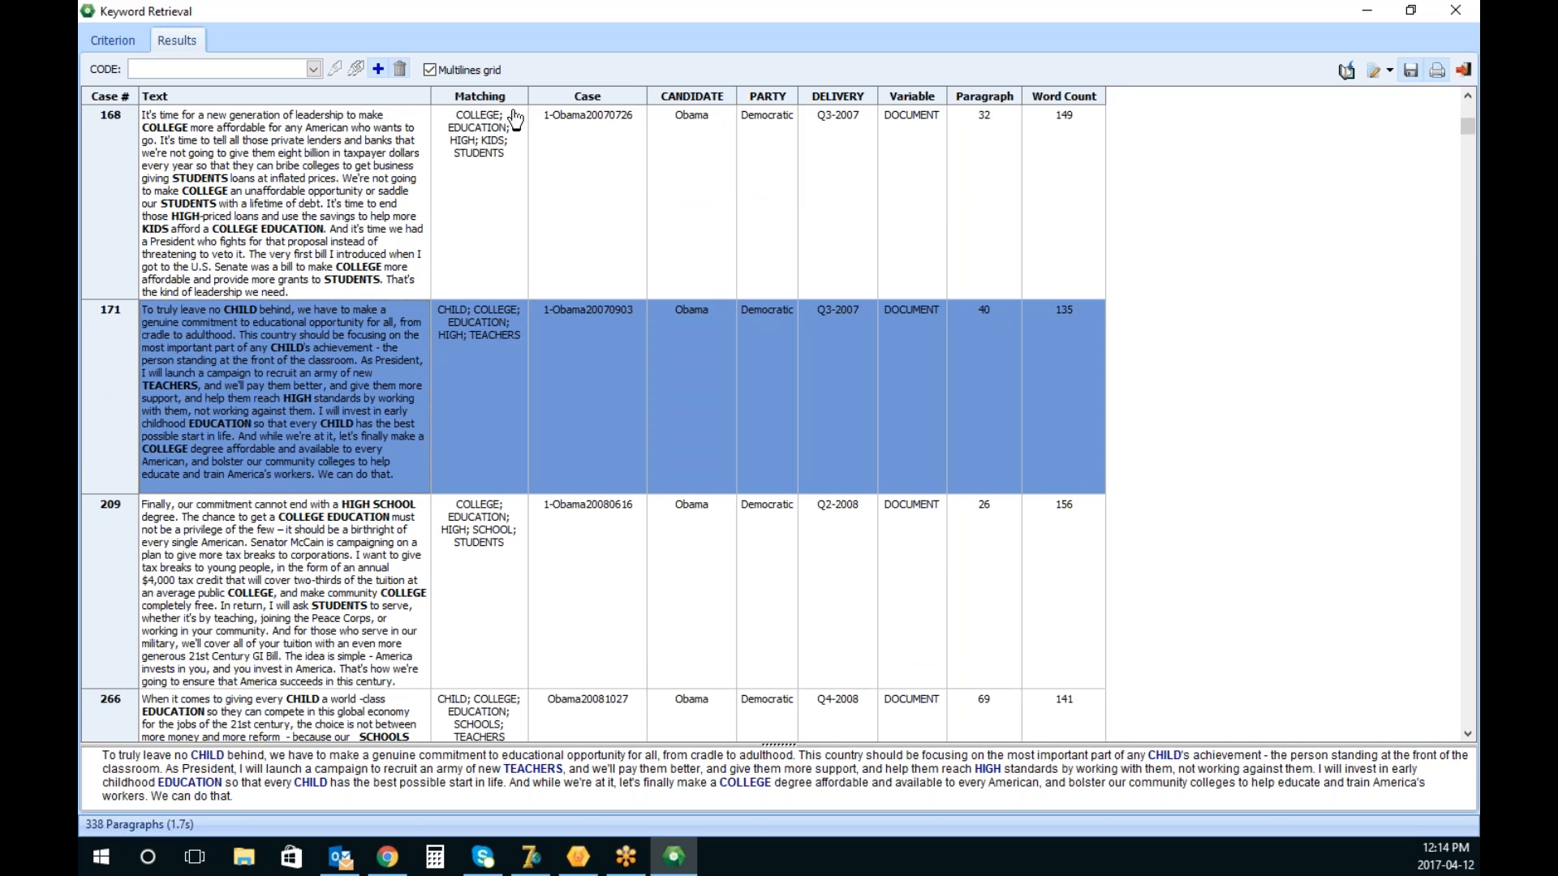
Assign the Education code to all retrieved paragraphs and close the keyword retrieval results
left_click(313, 70)
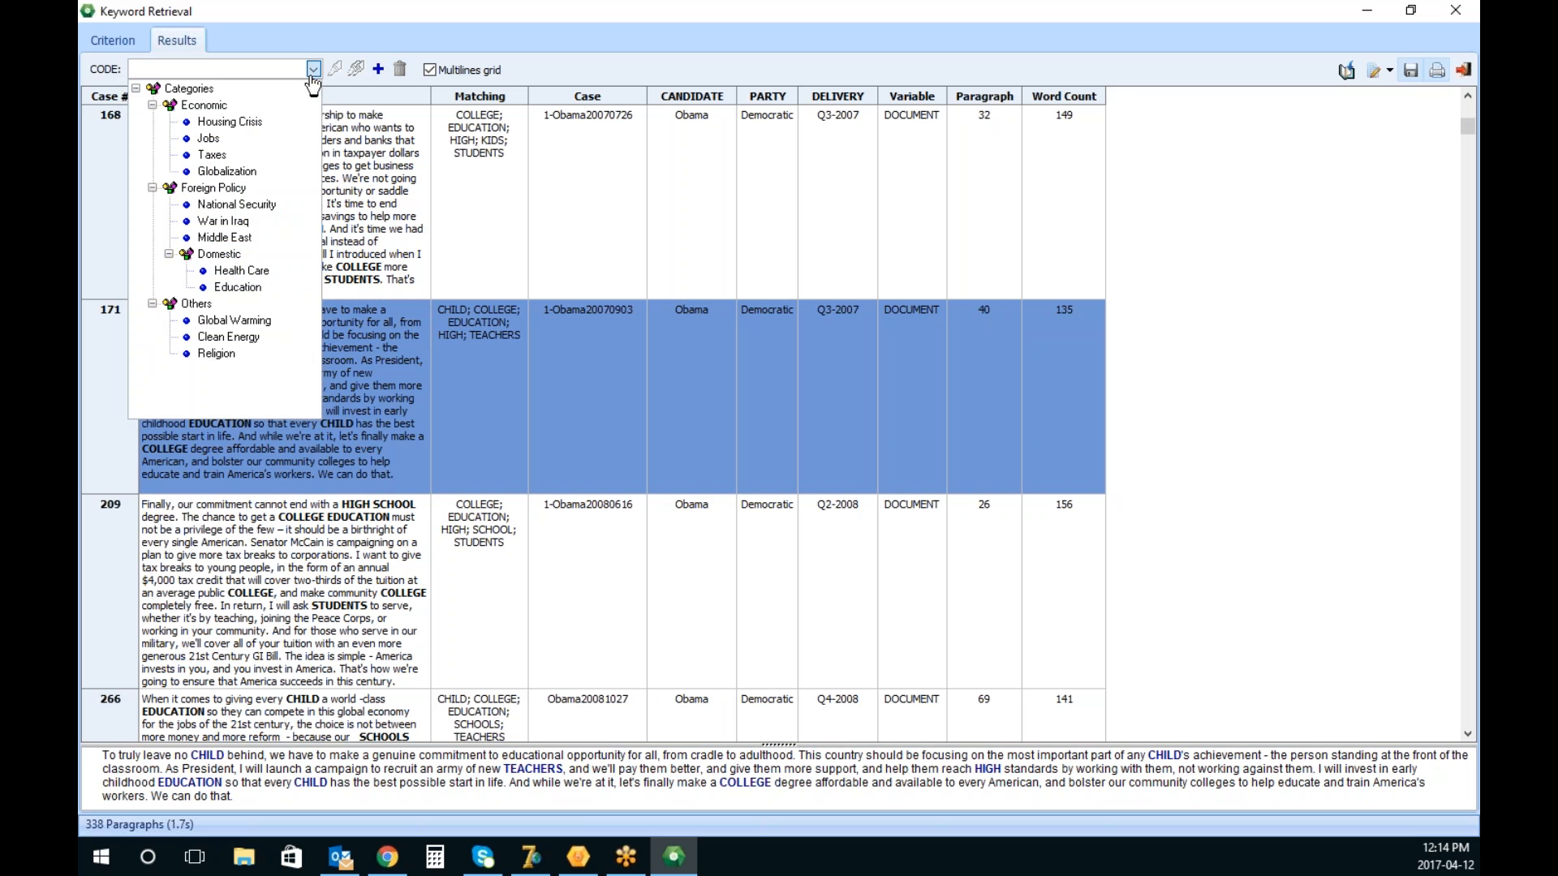
left_click(253, 292)
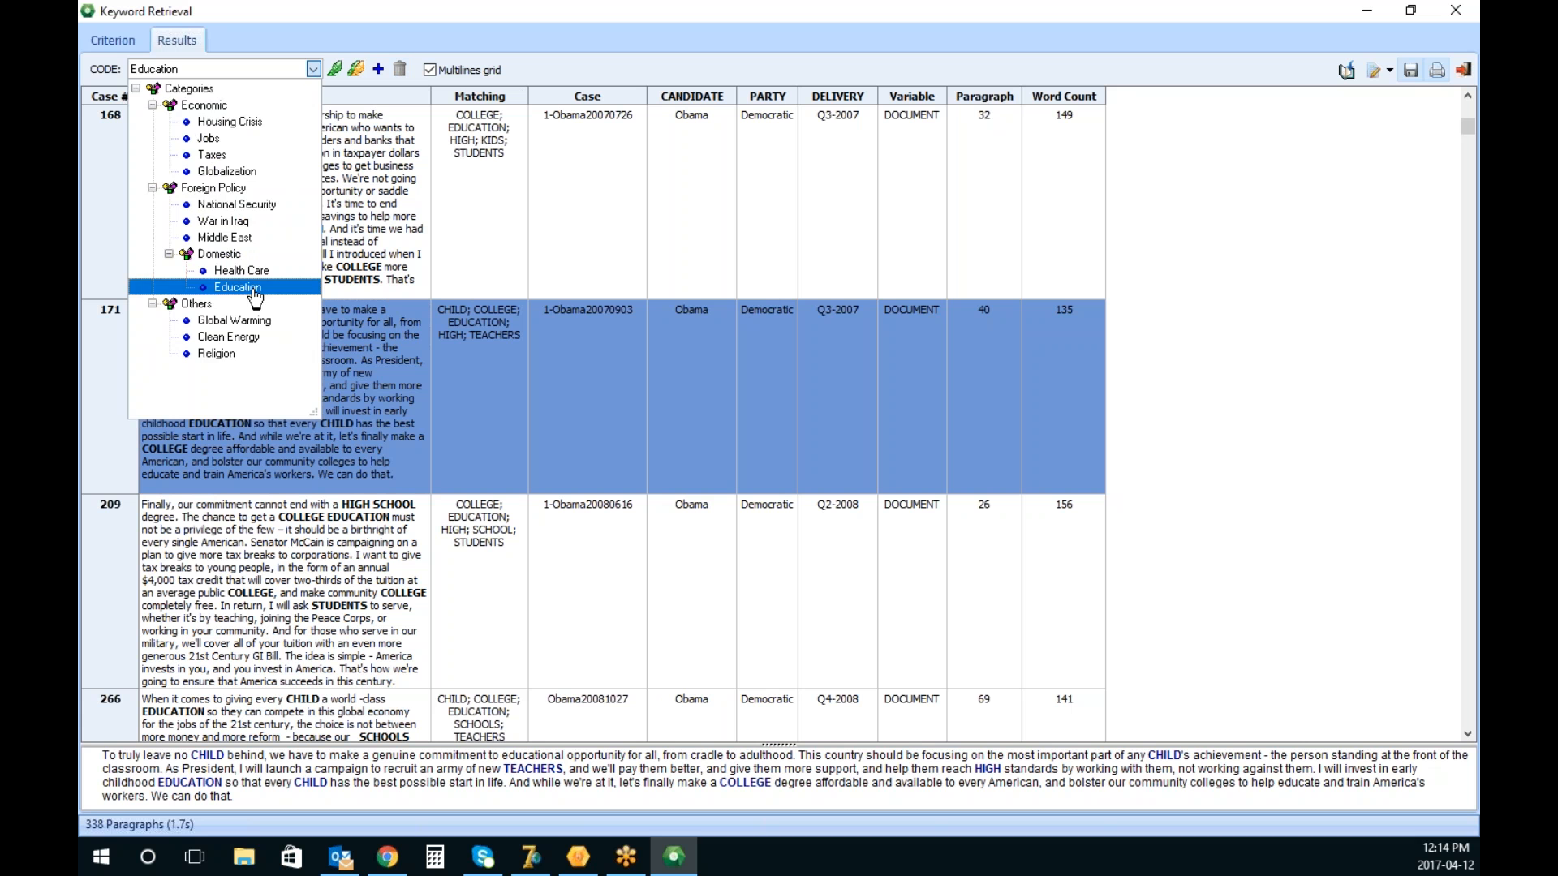
left_click(255, 299)
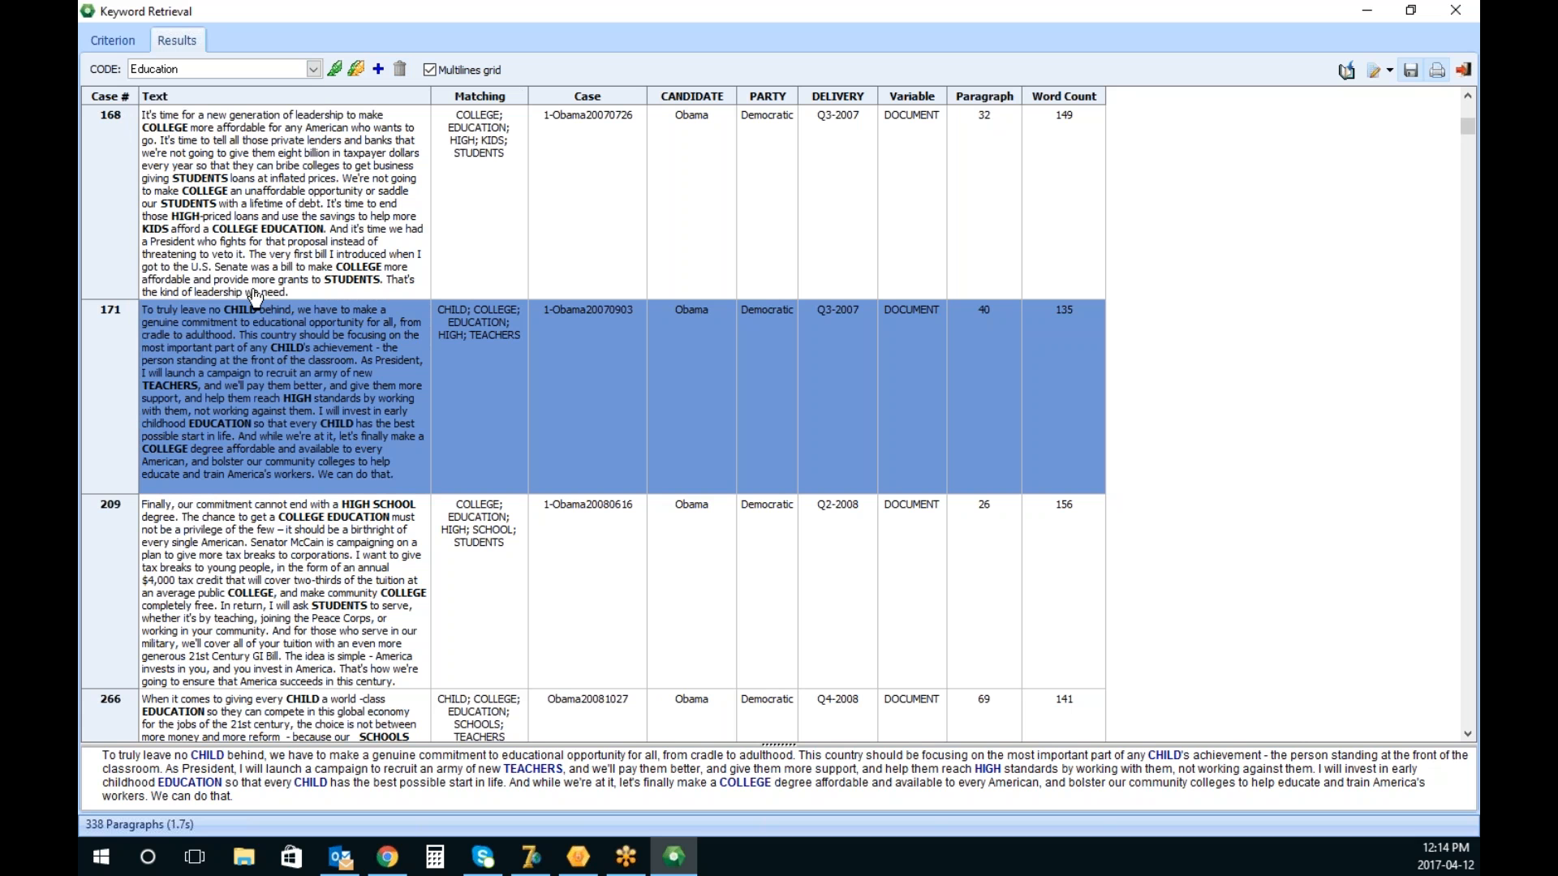
left_click(358, 71)
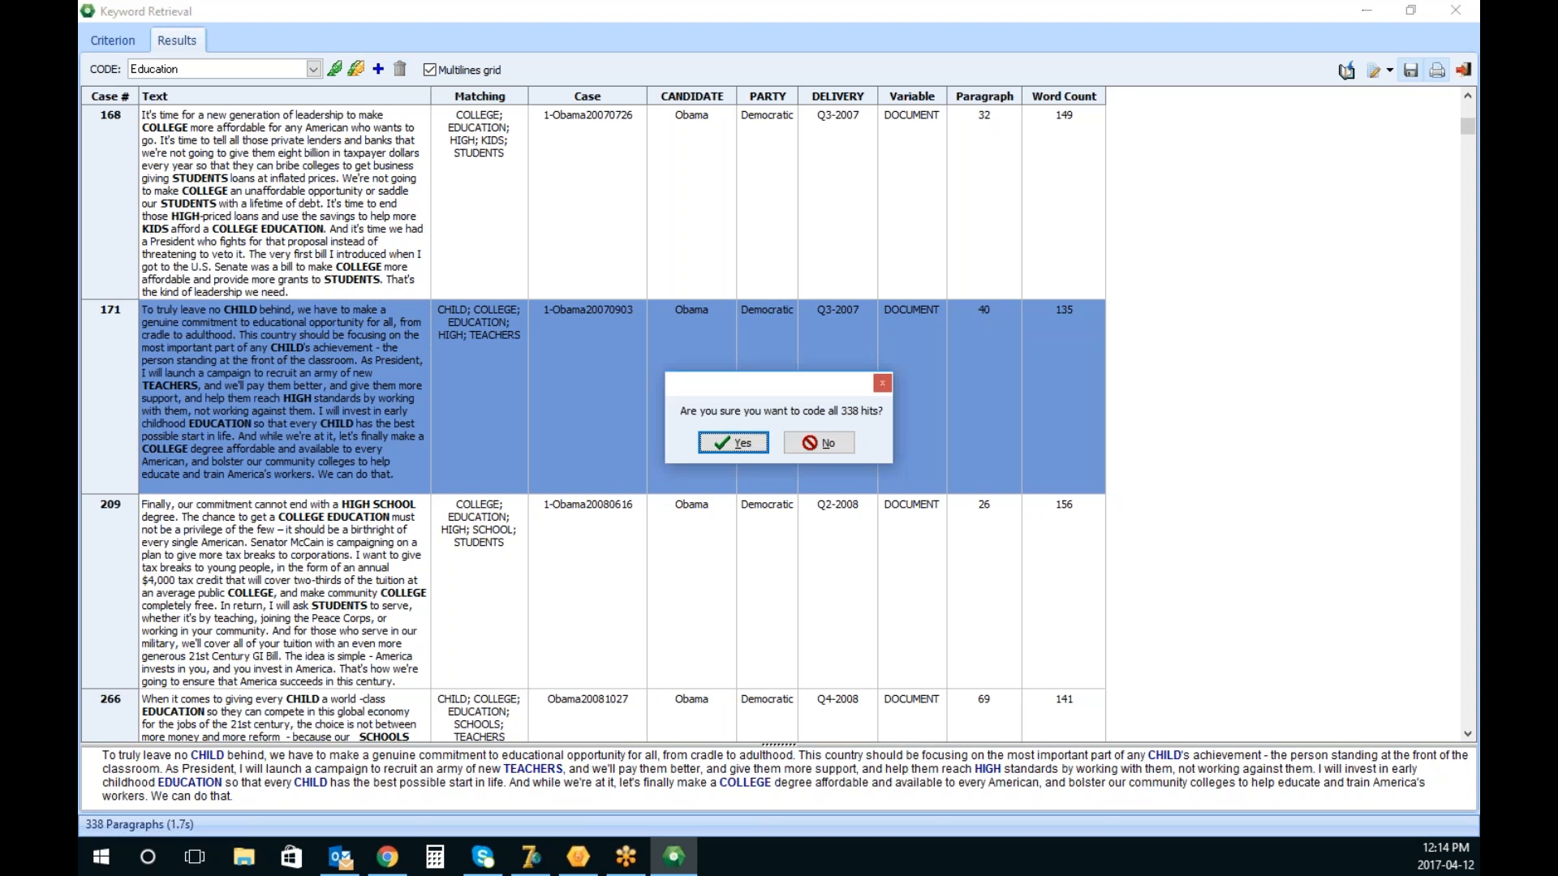
left_click(741, 444)
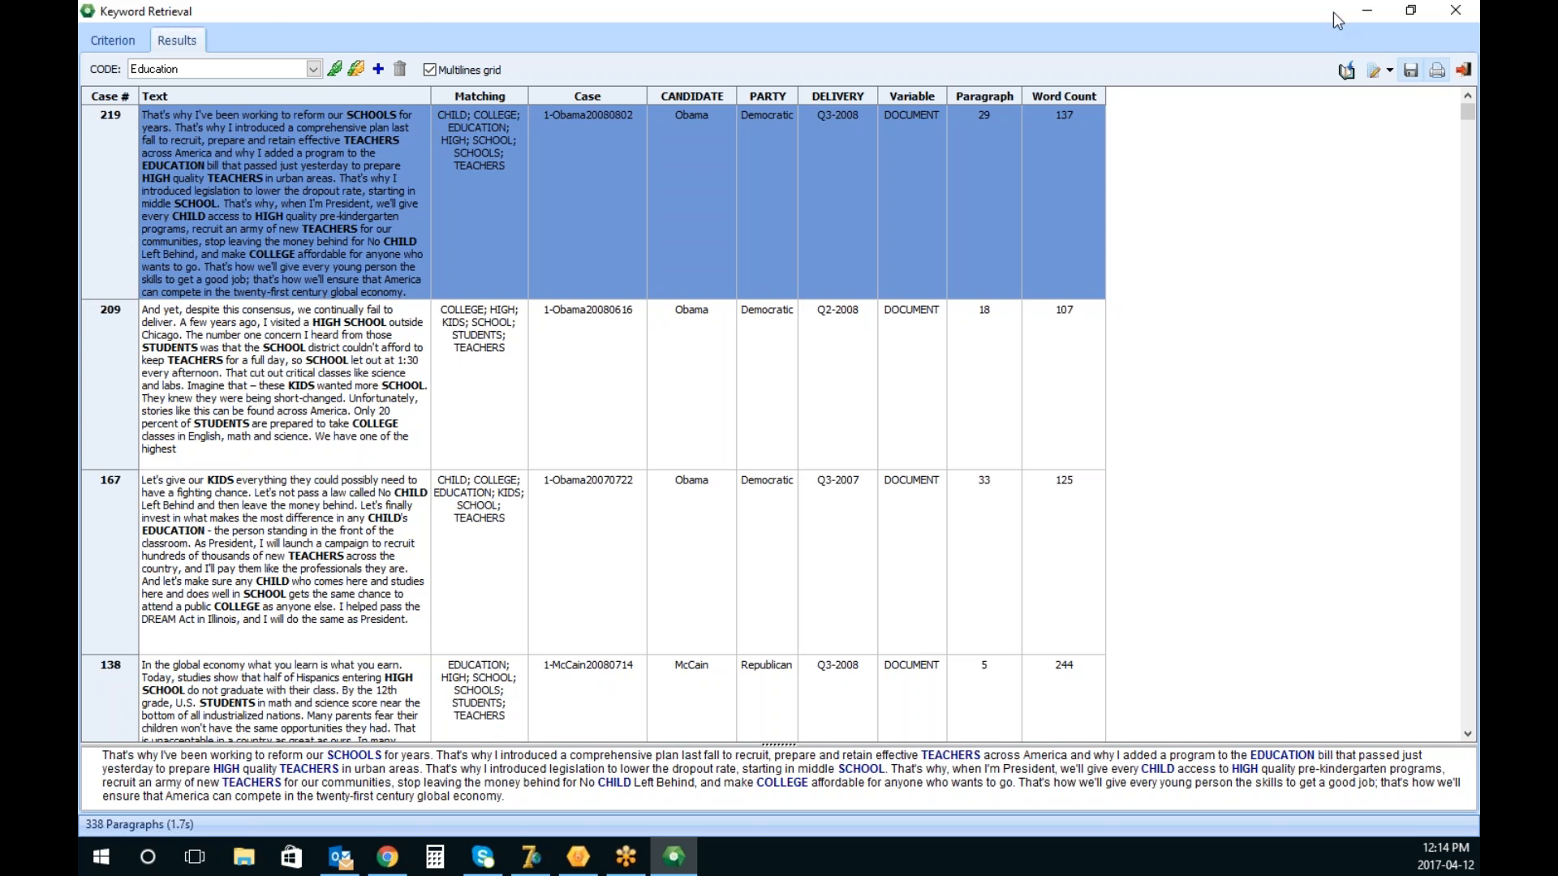
left_click(1464, 14)
left_click(1466, 13)
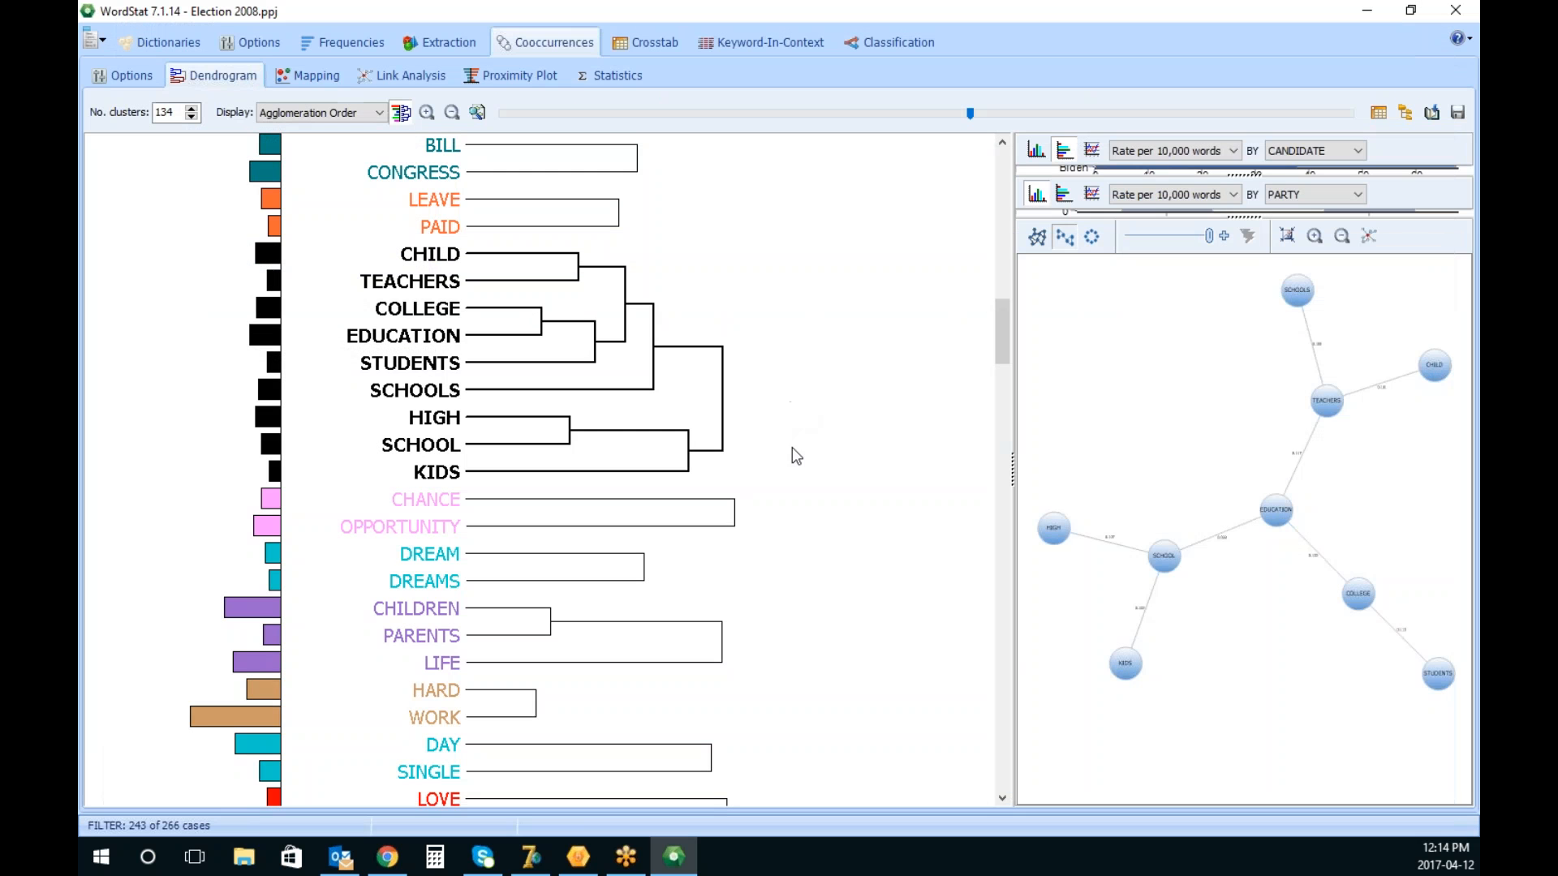
Select the energy cluster with CLEAN, ENERGY, OIL, RENEWABLE, GAS and PRICES in the dendrogram to view its link diagram
left_click_drag(1000, 312, 998, 394)
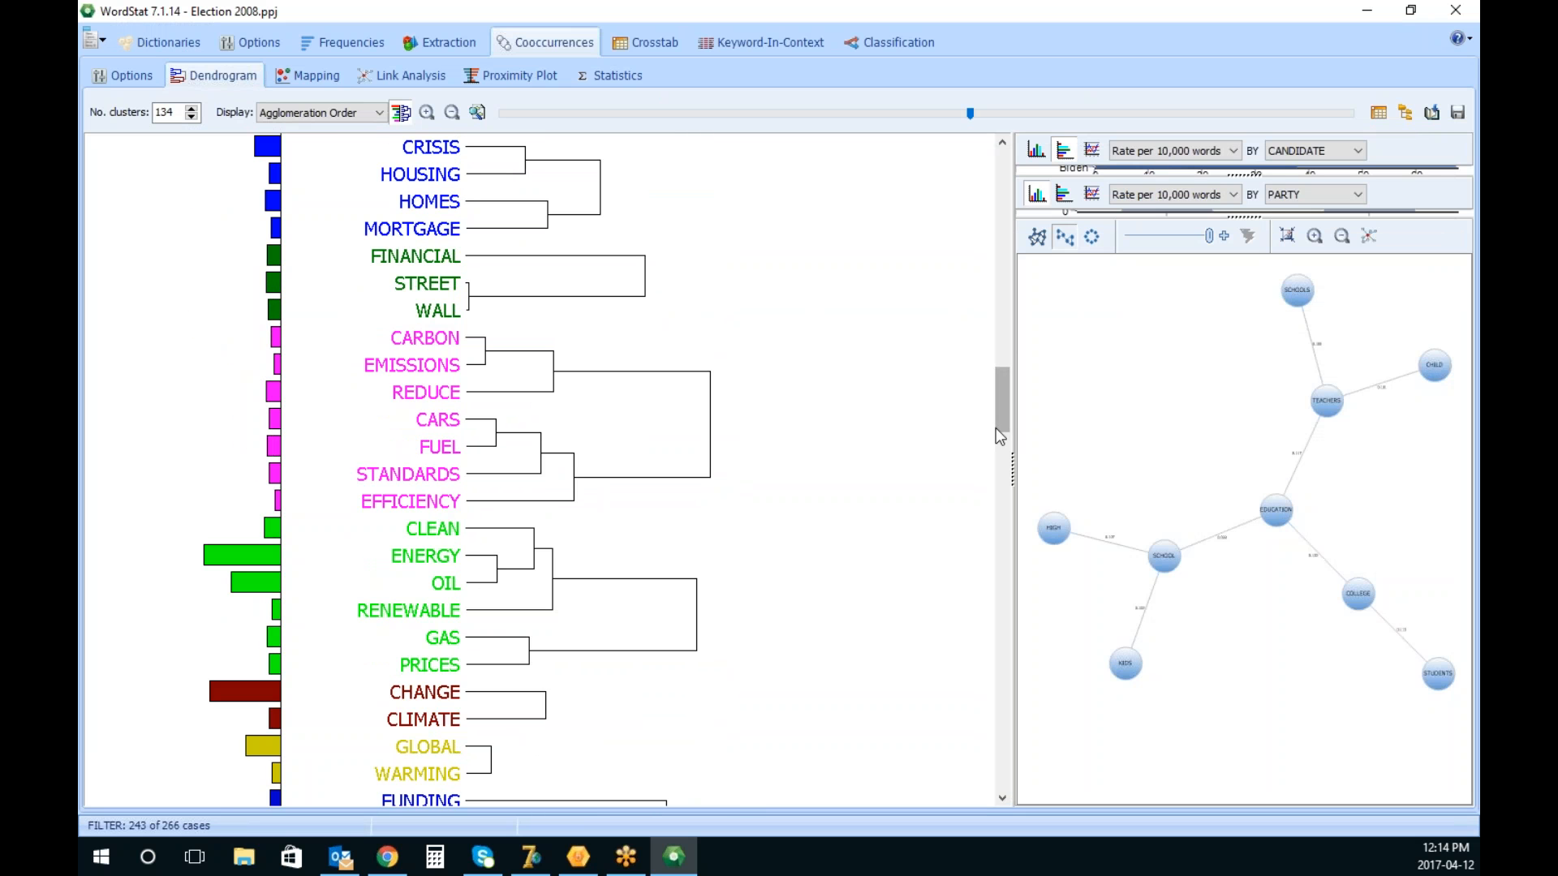
left_click_drag(1006, 407, 1007, 447)
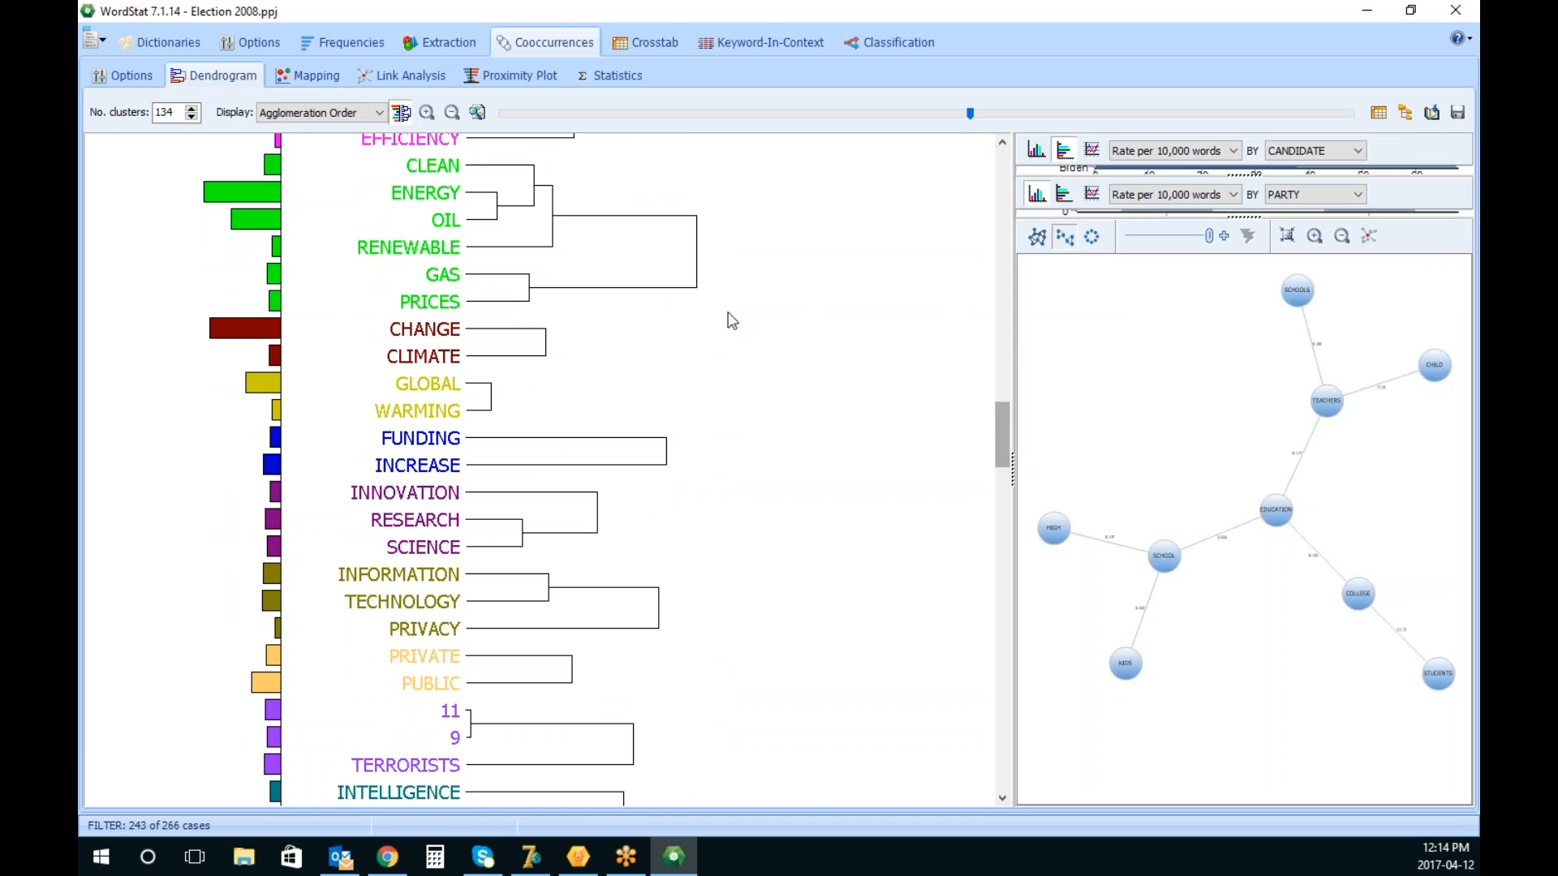
left_click(568, 255)
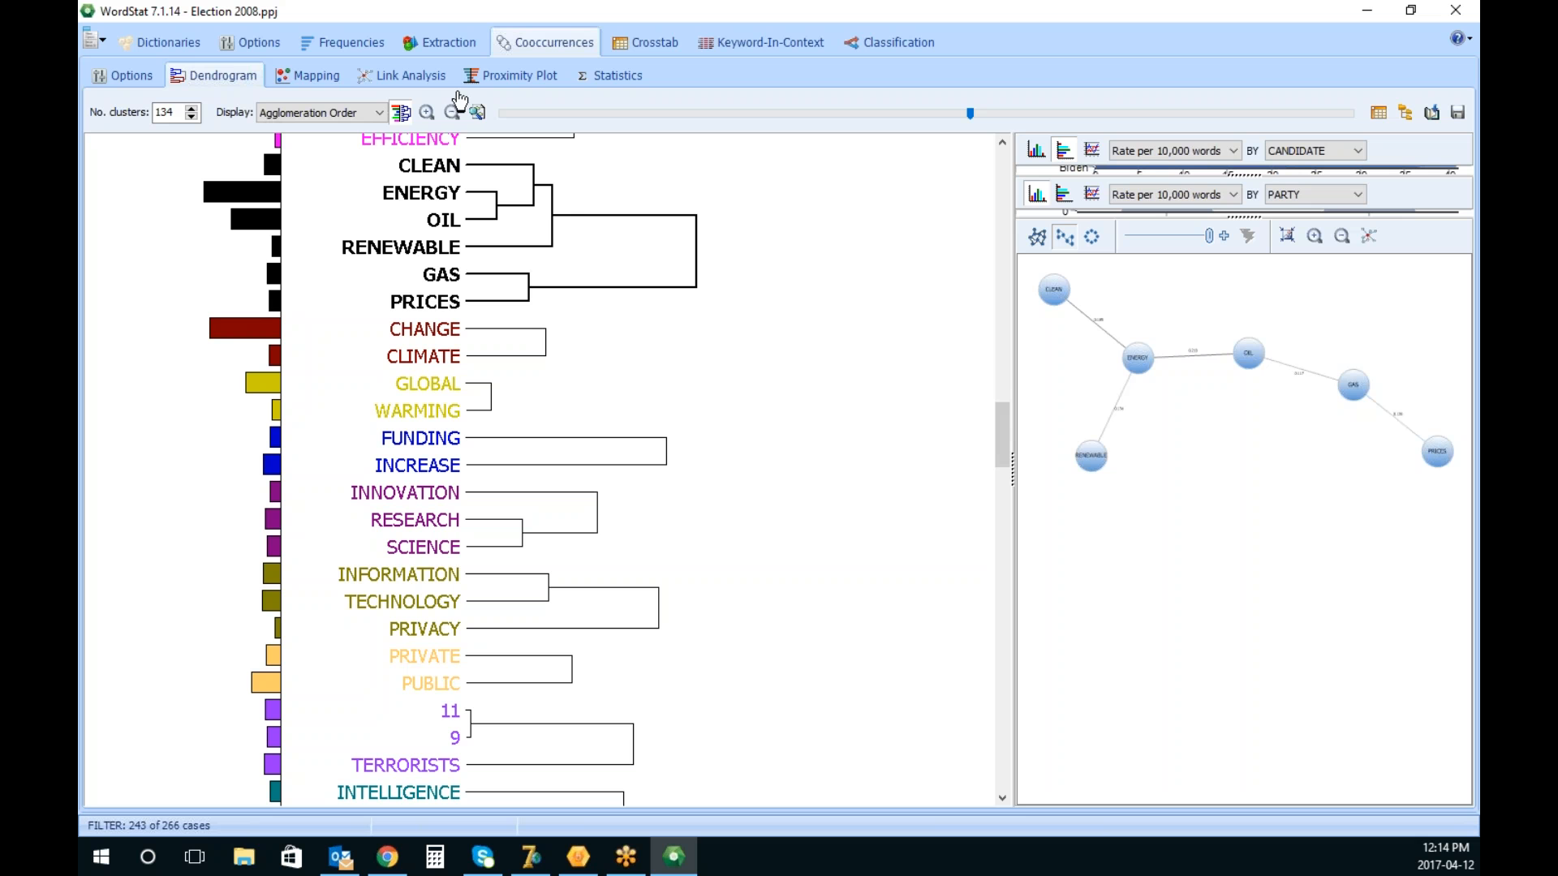
Retrieve the energy cluster's paragraphs and create a green code named Clean Energy2 under the Others category
right_click(544, 209)
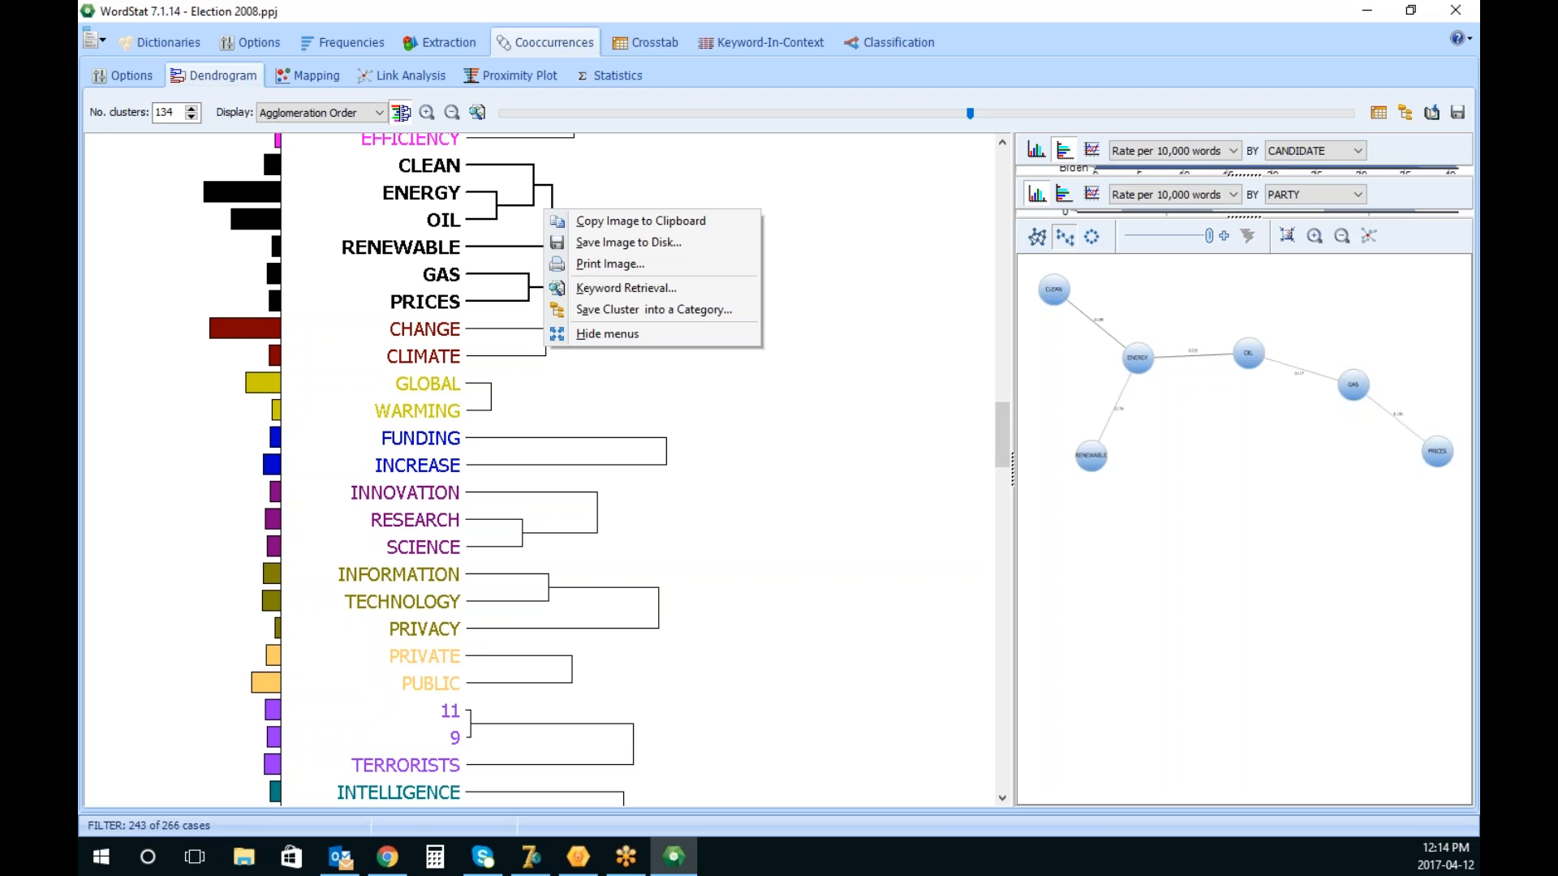
left_click(645, 289)
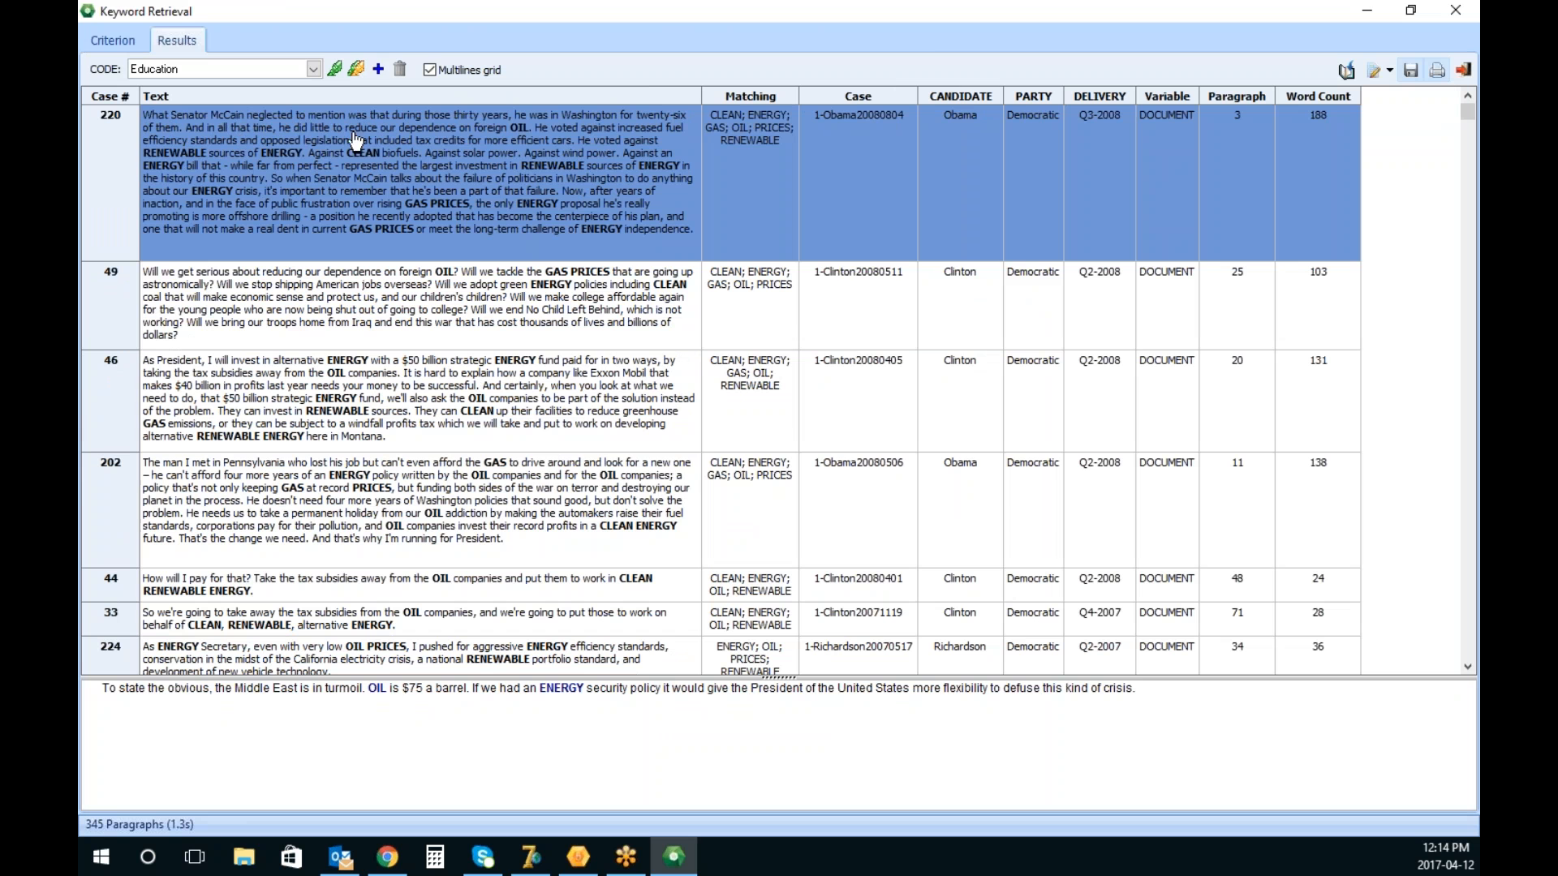
left_click(378, 69)
left_click(645, 332)
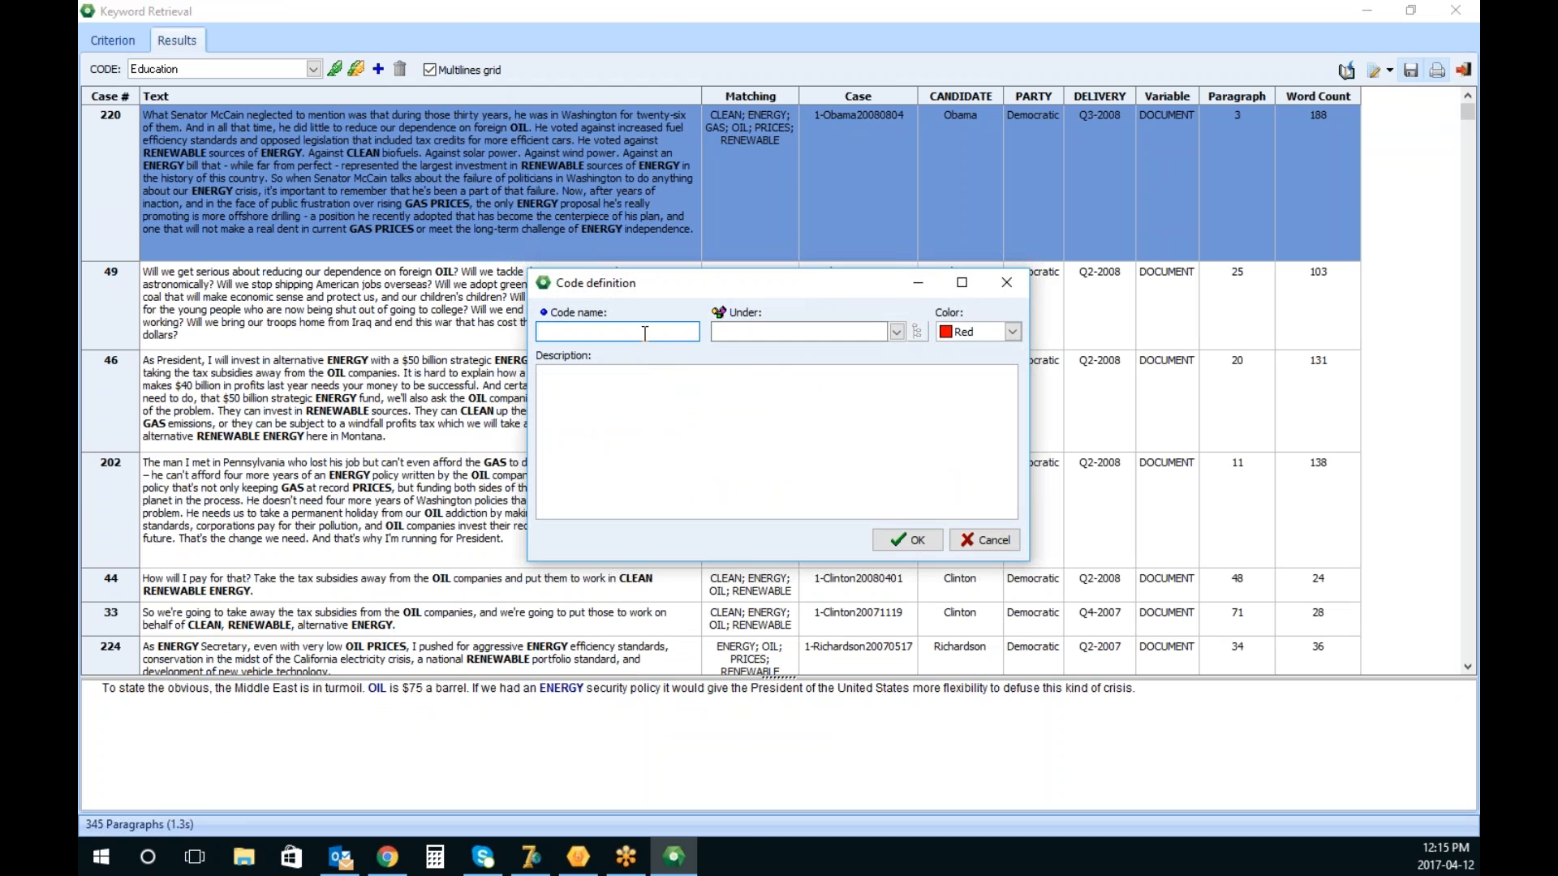
type("Clean Energy2")
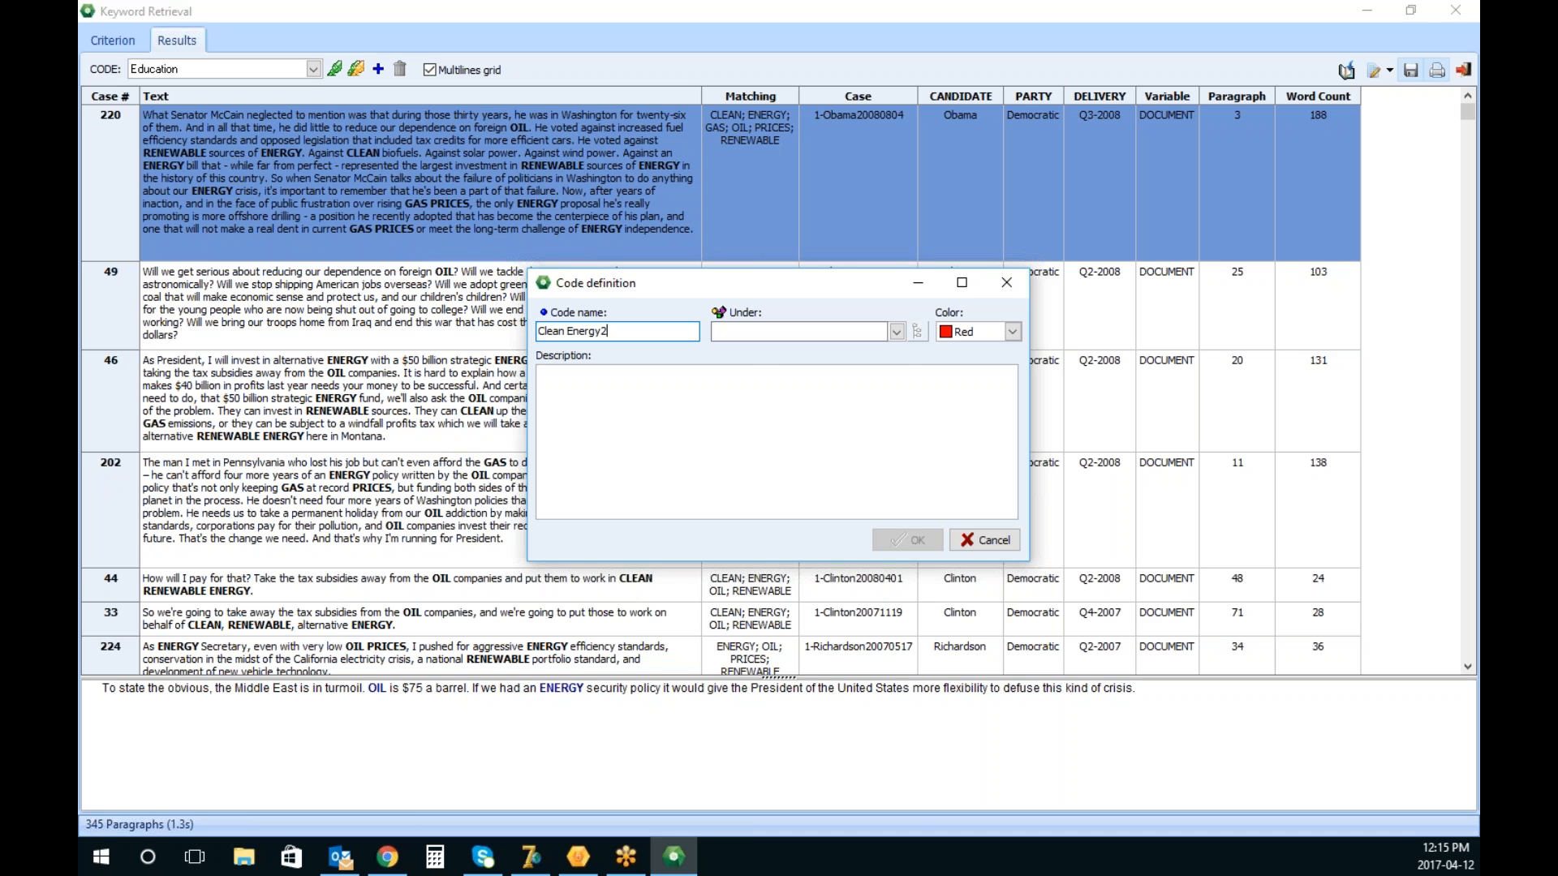
left_click(897, 332)
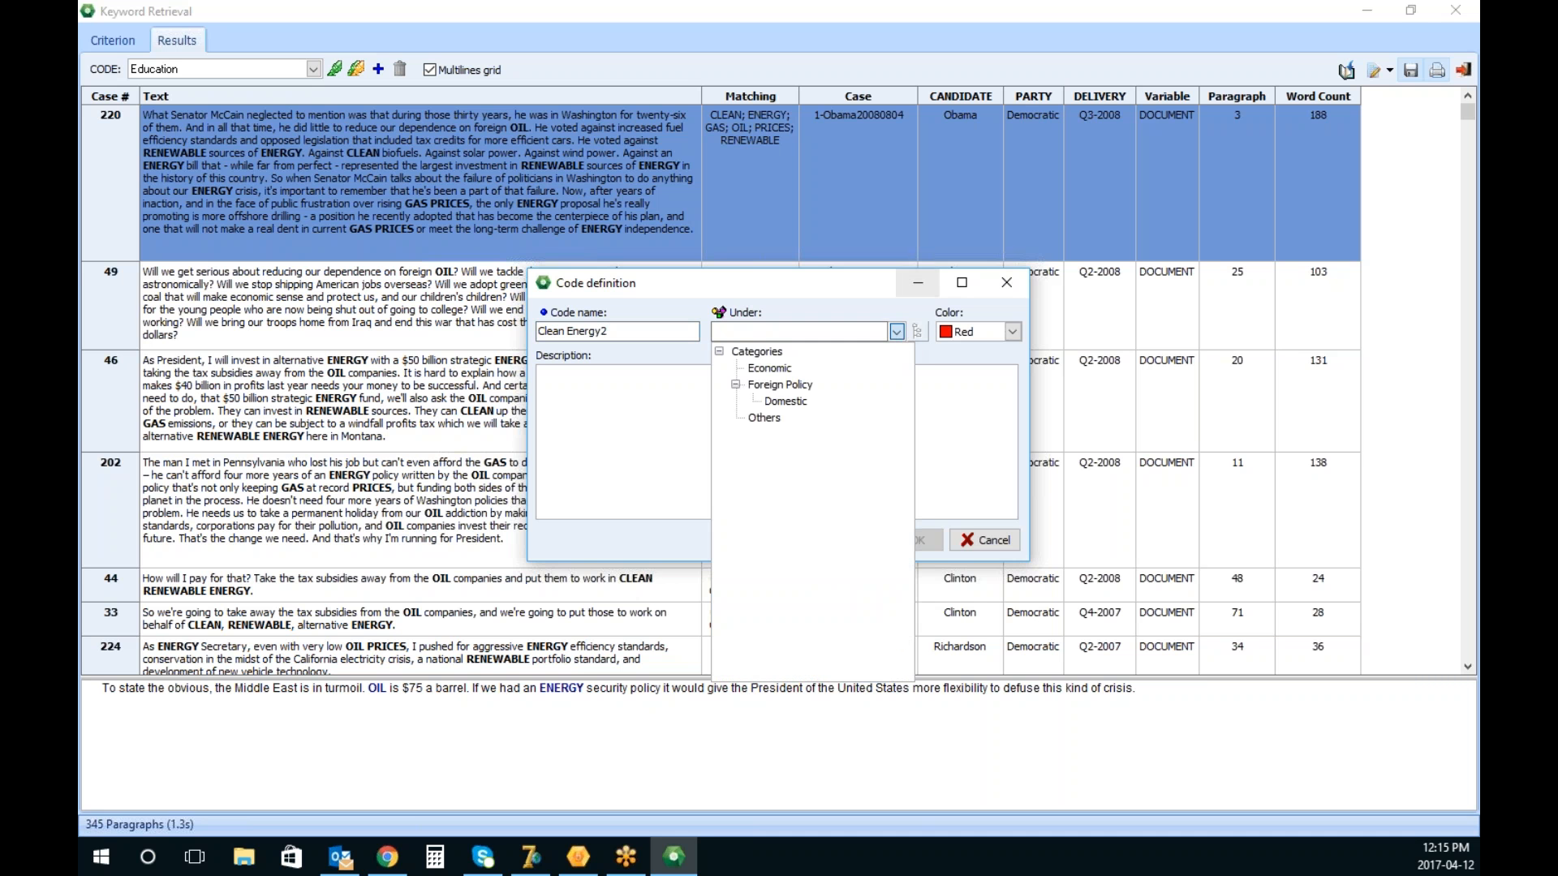
left_click(780, 418)
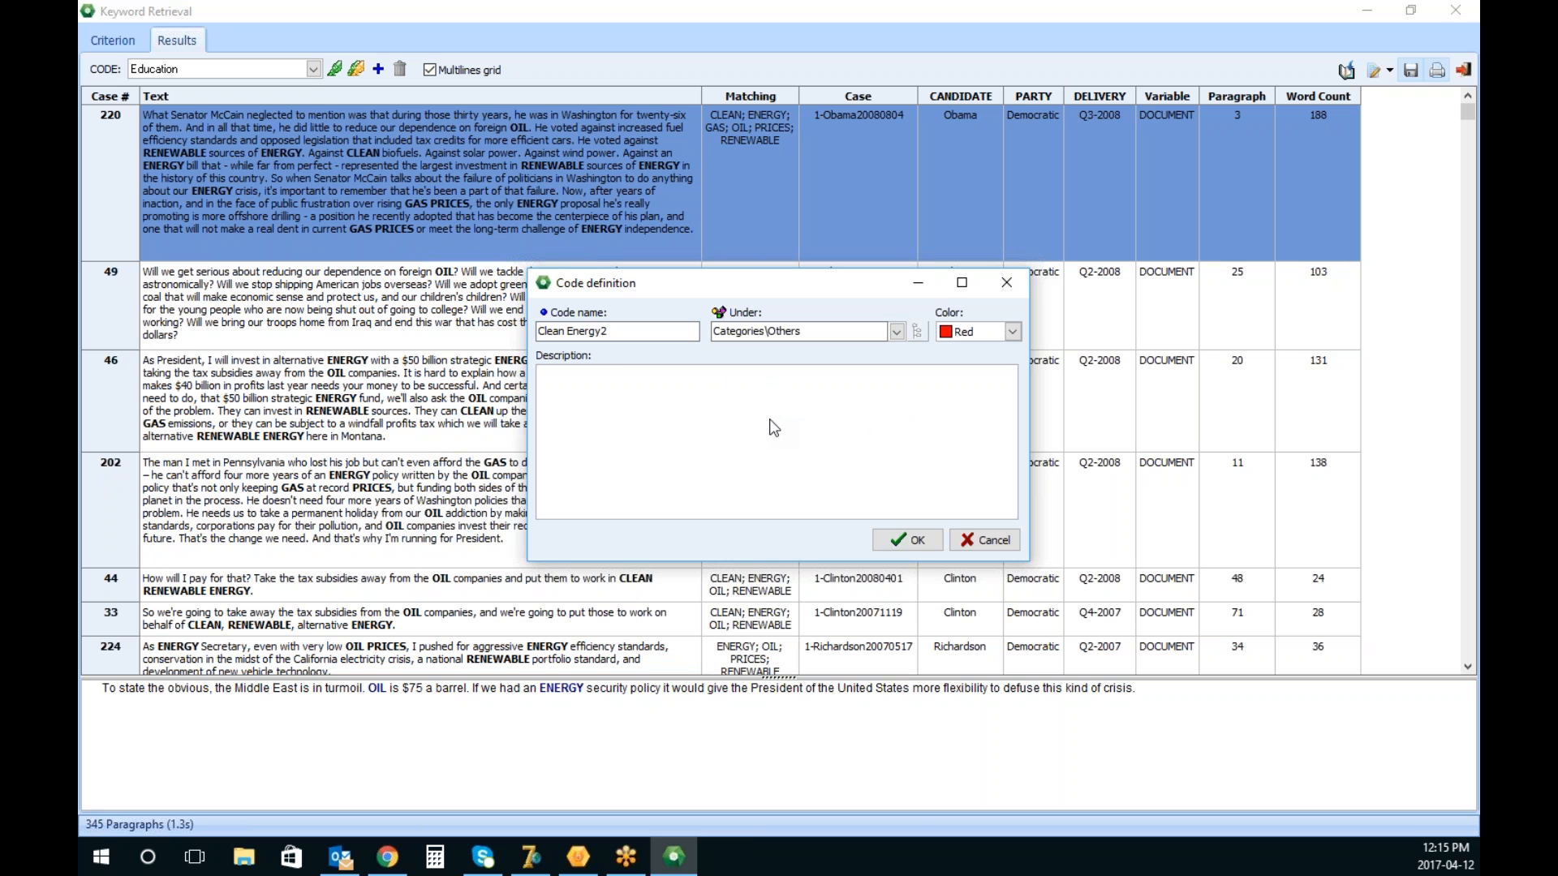
left_click(1013, 332)
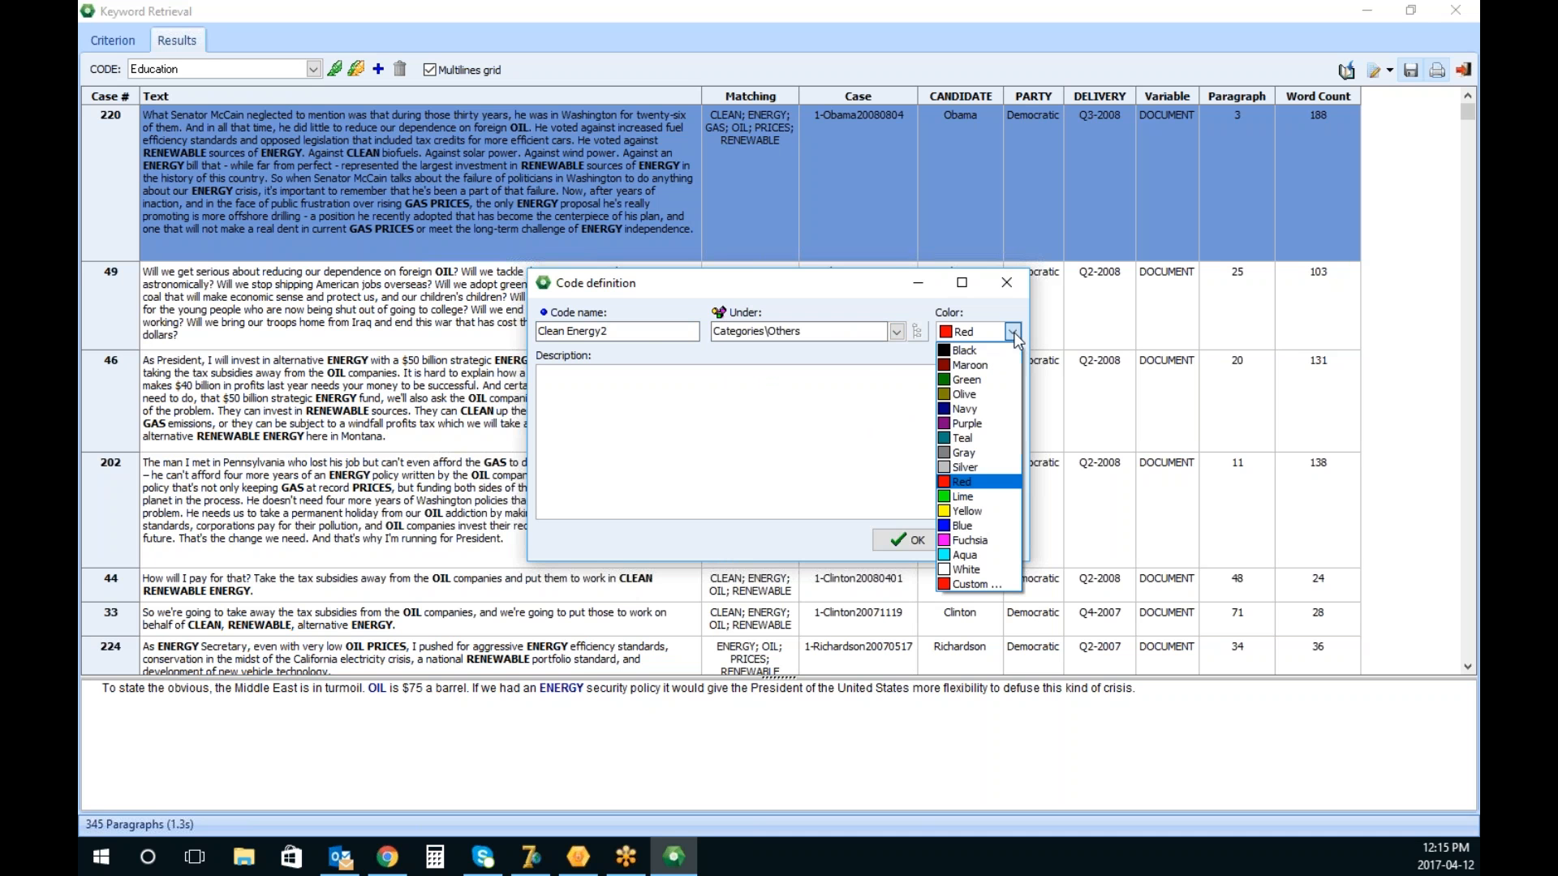
left_click(981, 424)
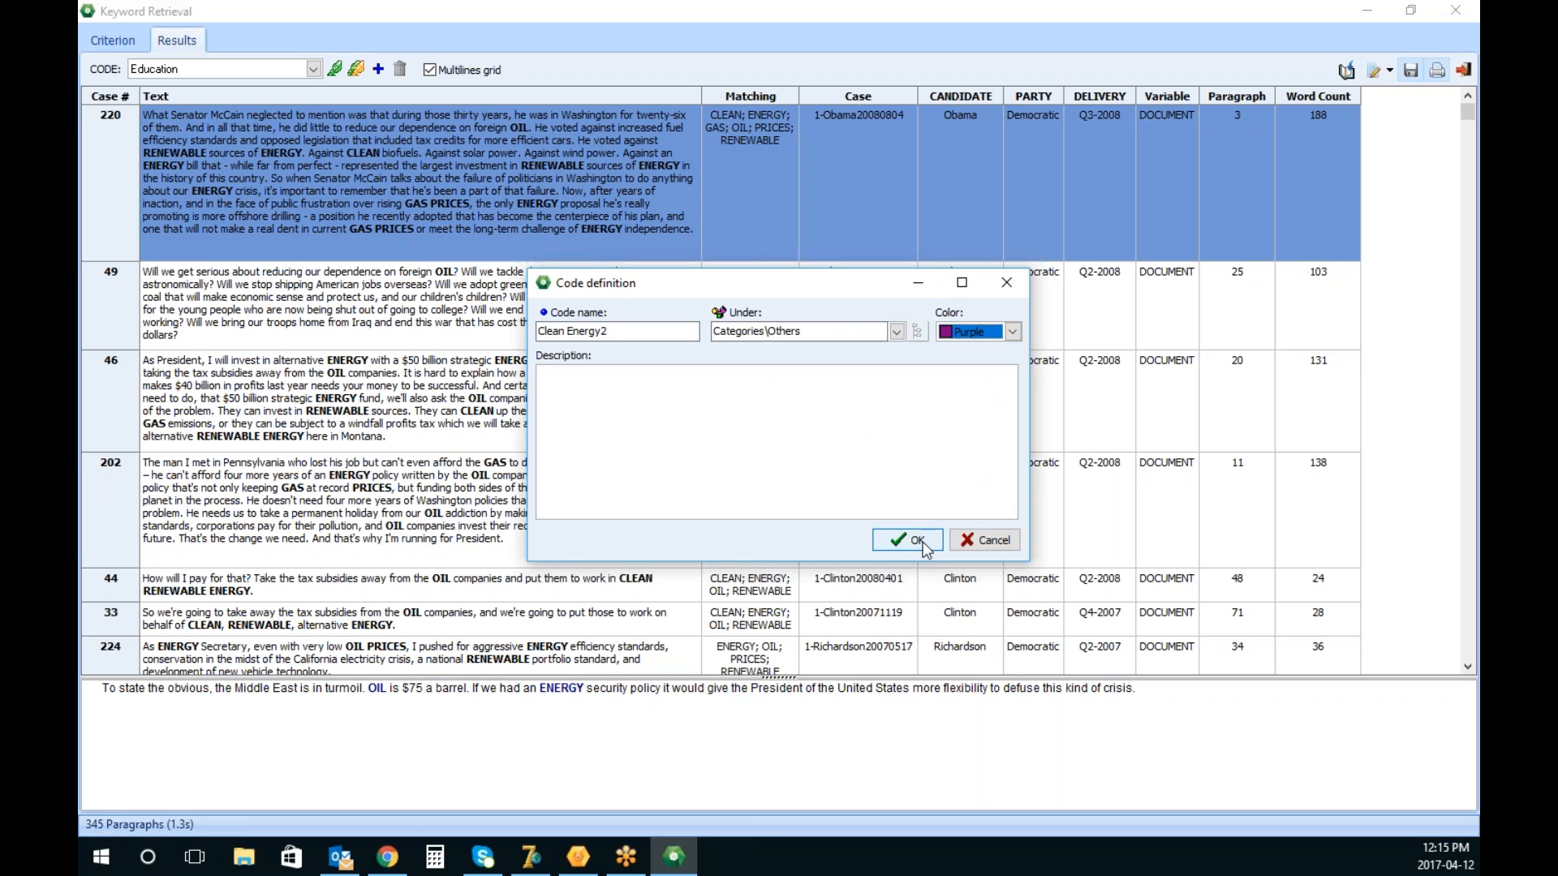
left_click(1012, 332)
left_click(997, 383)
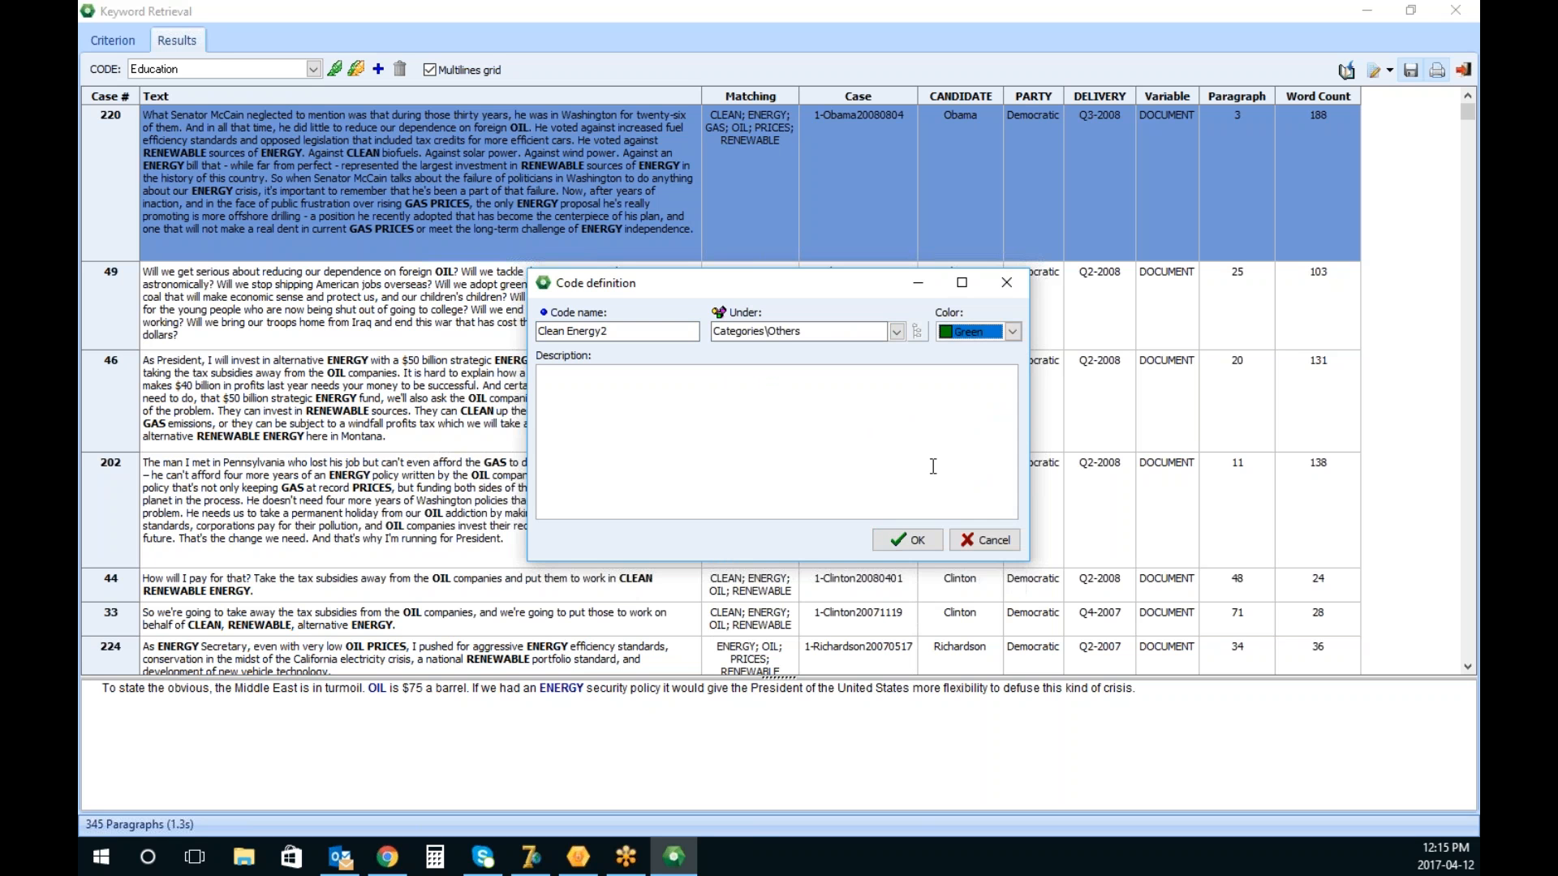
left_click(917, 542)
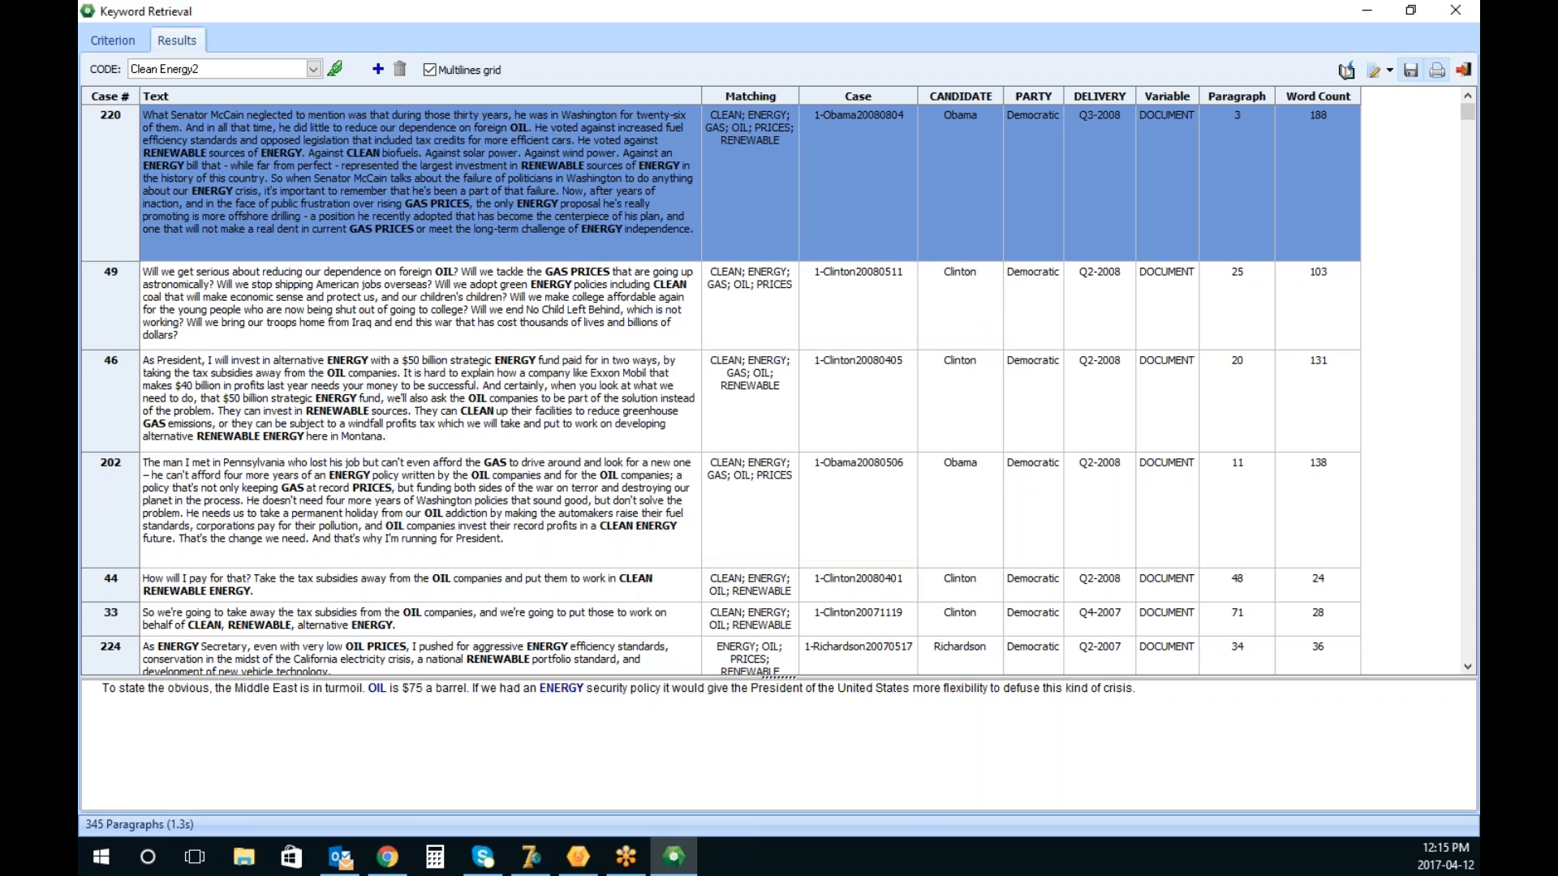
Assign the Clean Energy2 code to all retrieved paragraphs and close the keyword retrieval results
left_click(357, 71)
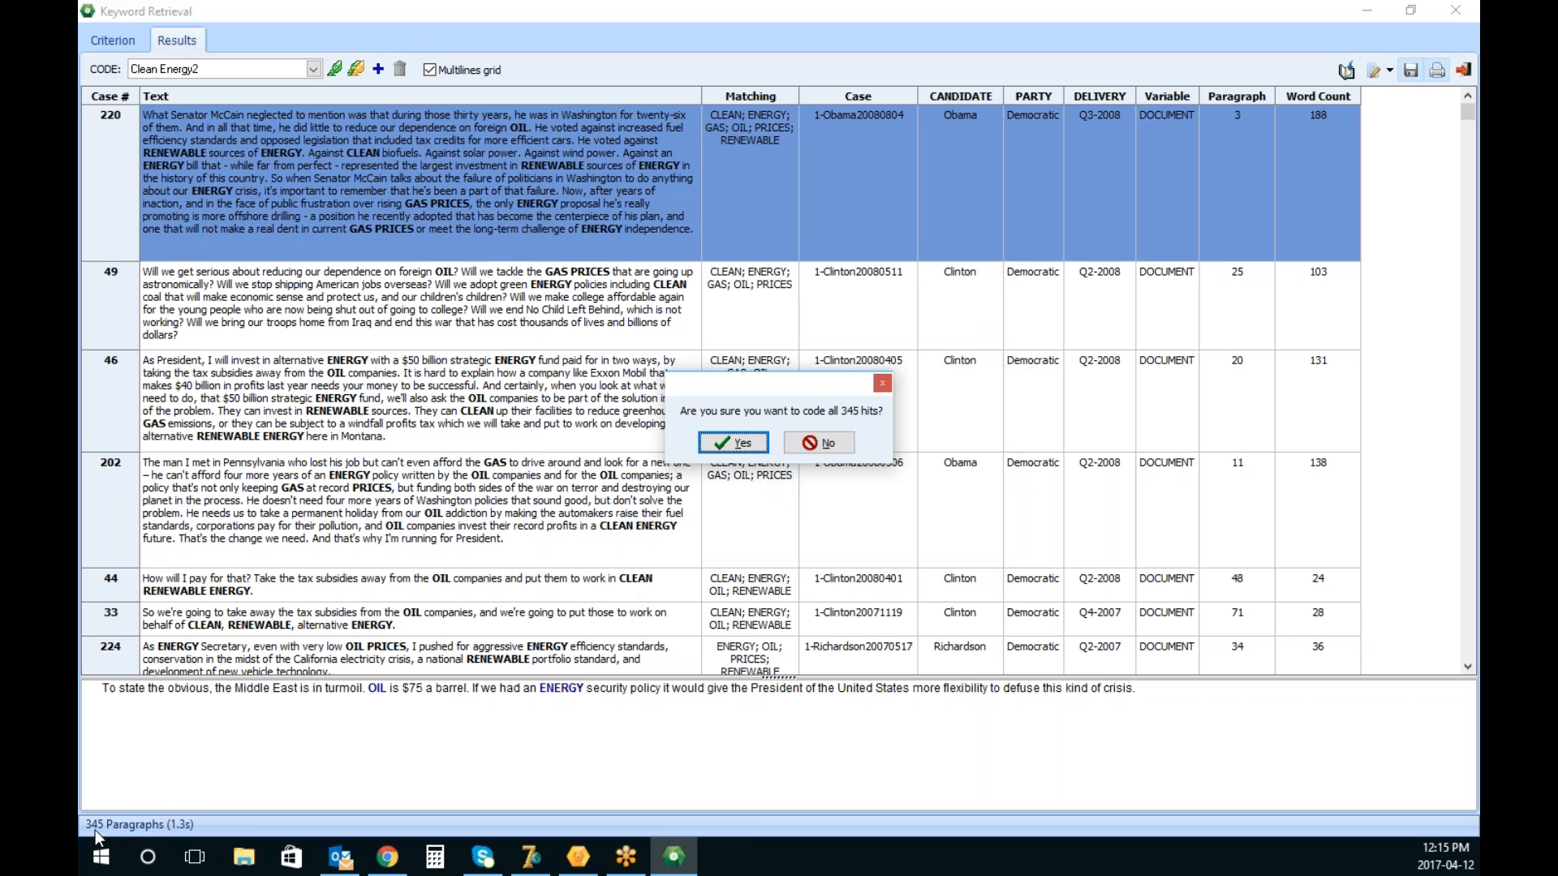
left_click(734, 442)
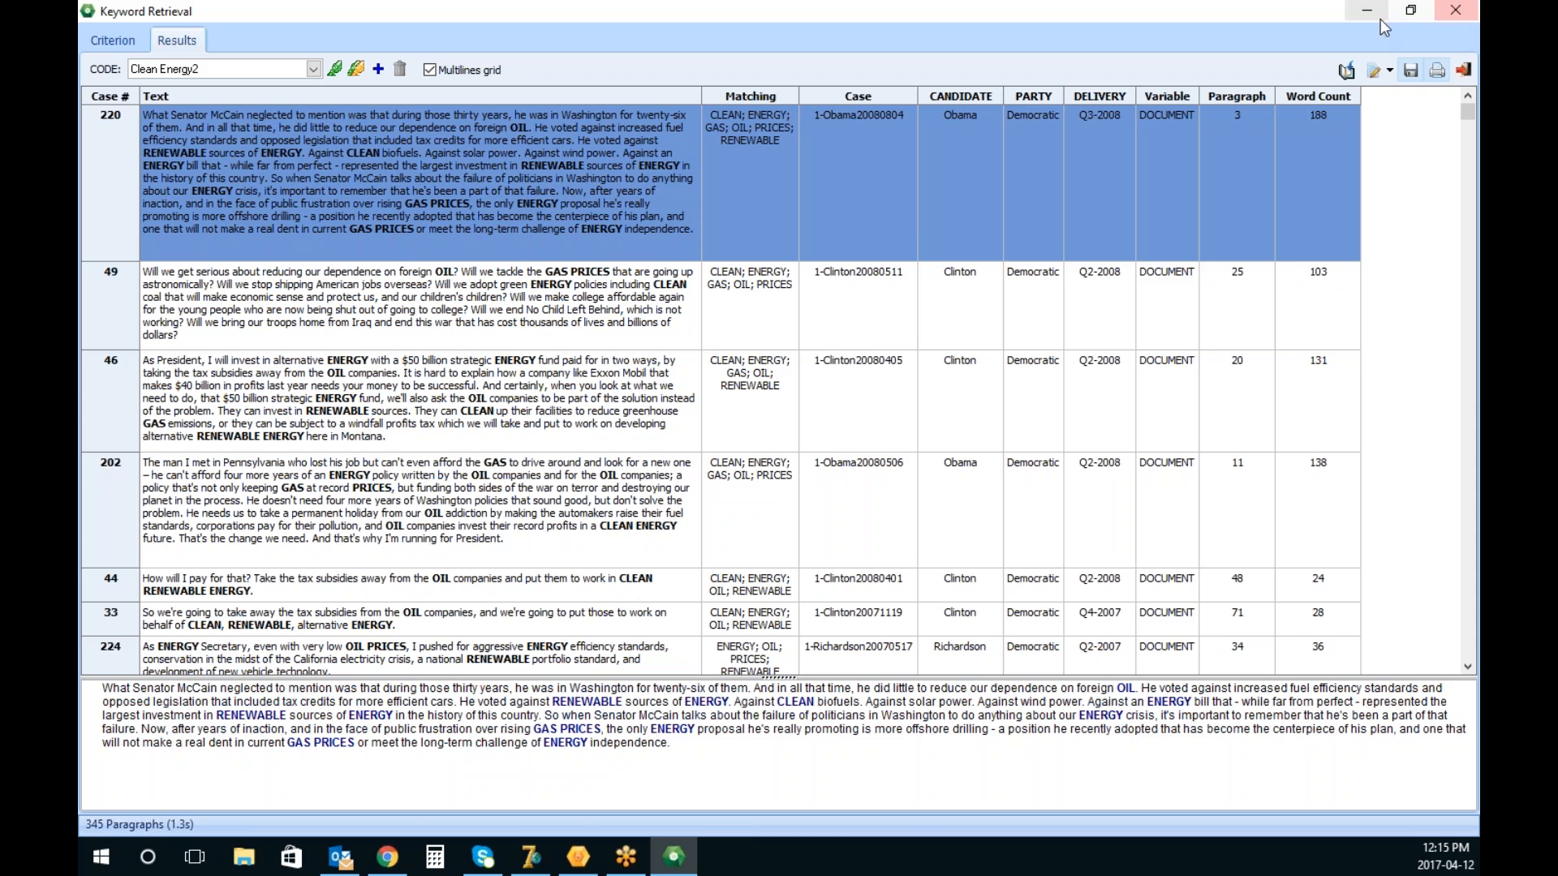
left_click(1470, 68)
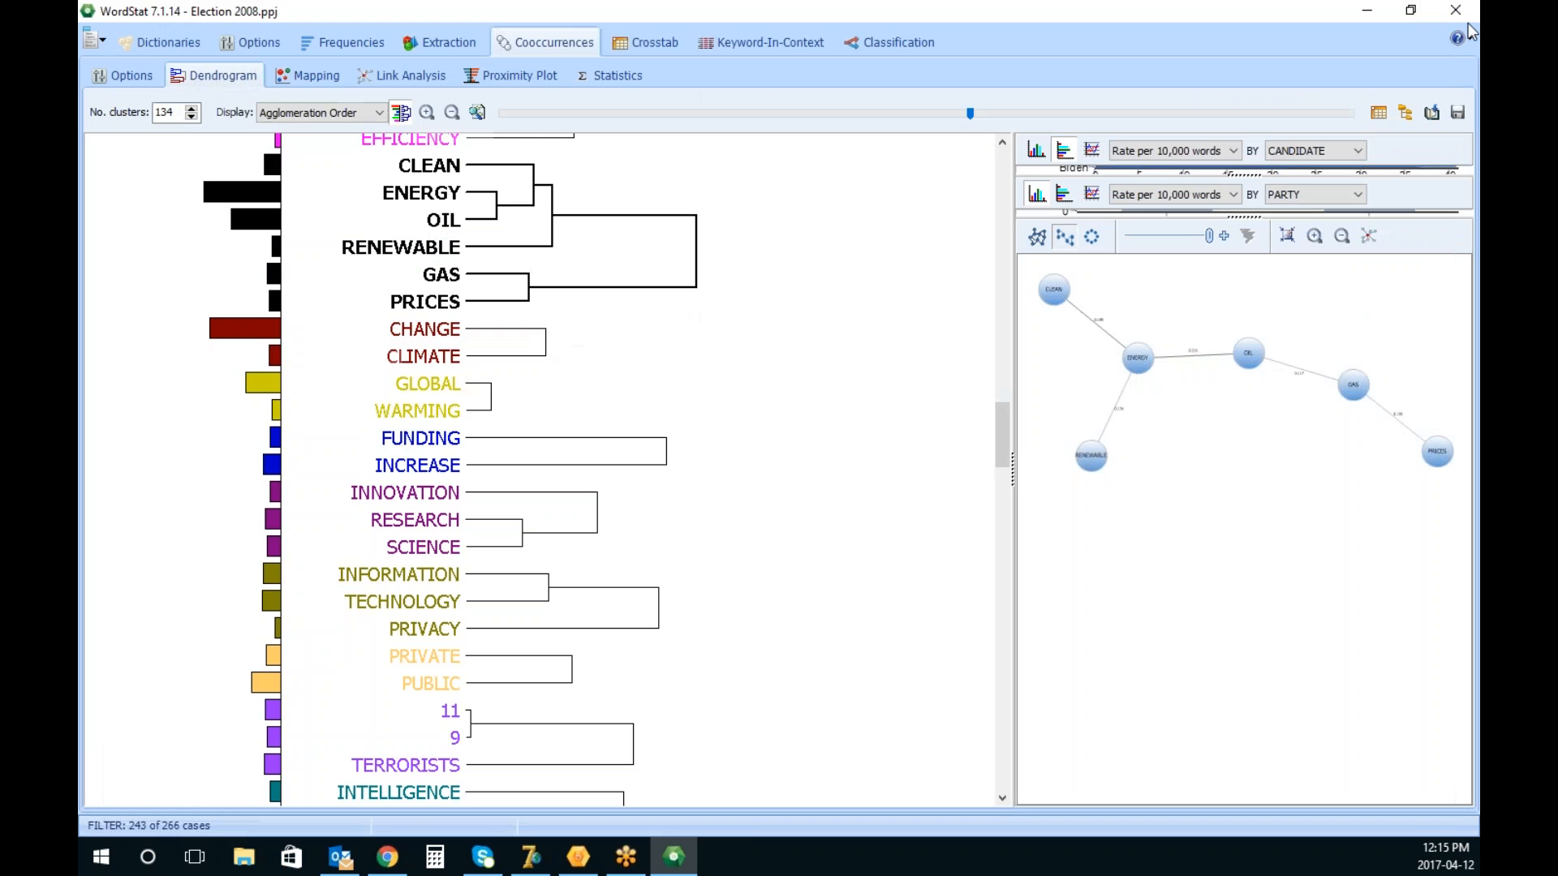
Exit WordStat to return to QDA Miner and retrieve all segments coded Clean Energy2
left_click(1456, 9)
left_click(736, 445)
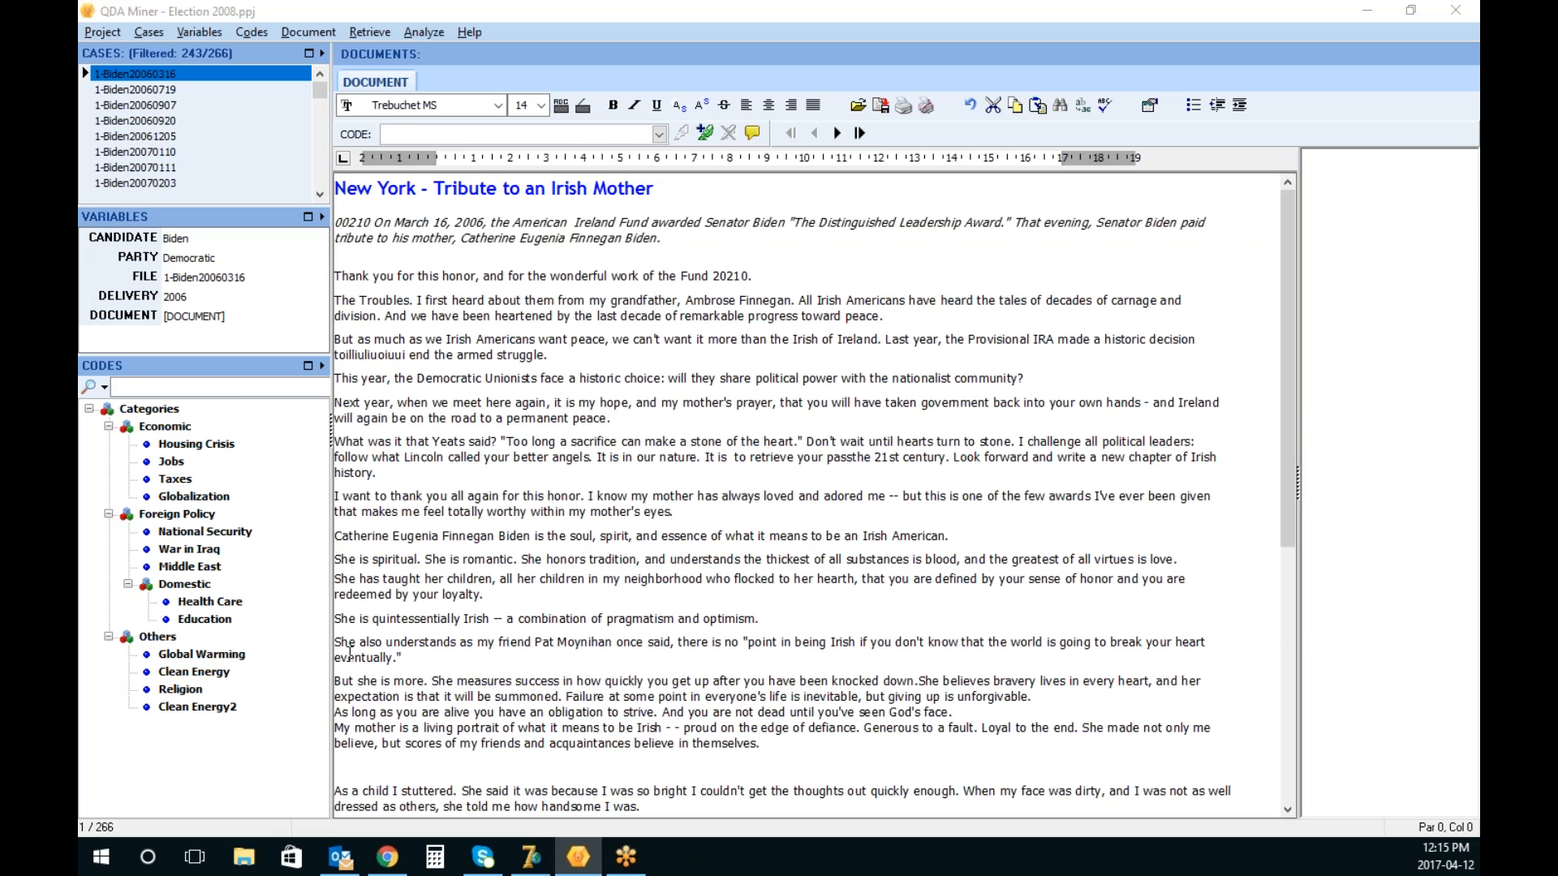
left_click(225, 708)
right_click(225, 711)
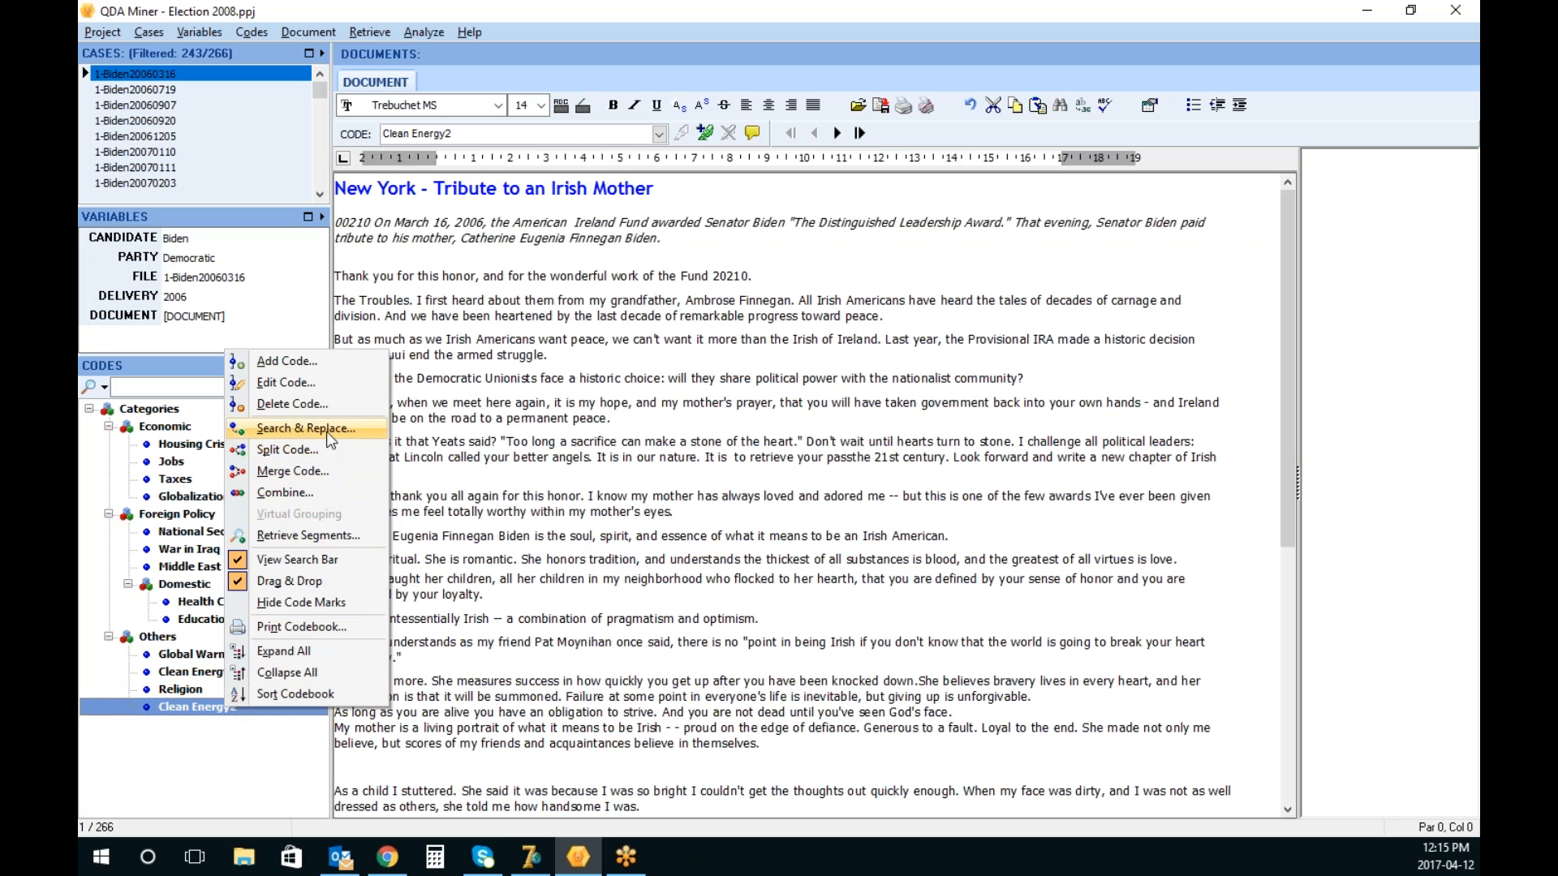
left_click(329, 536)
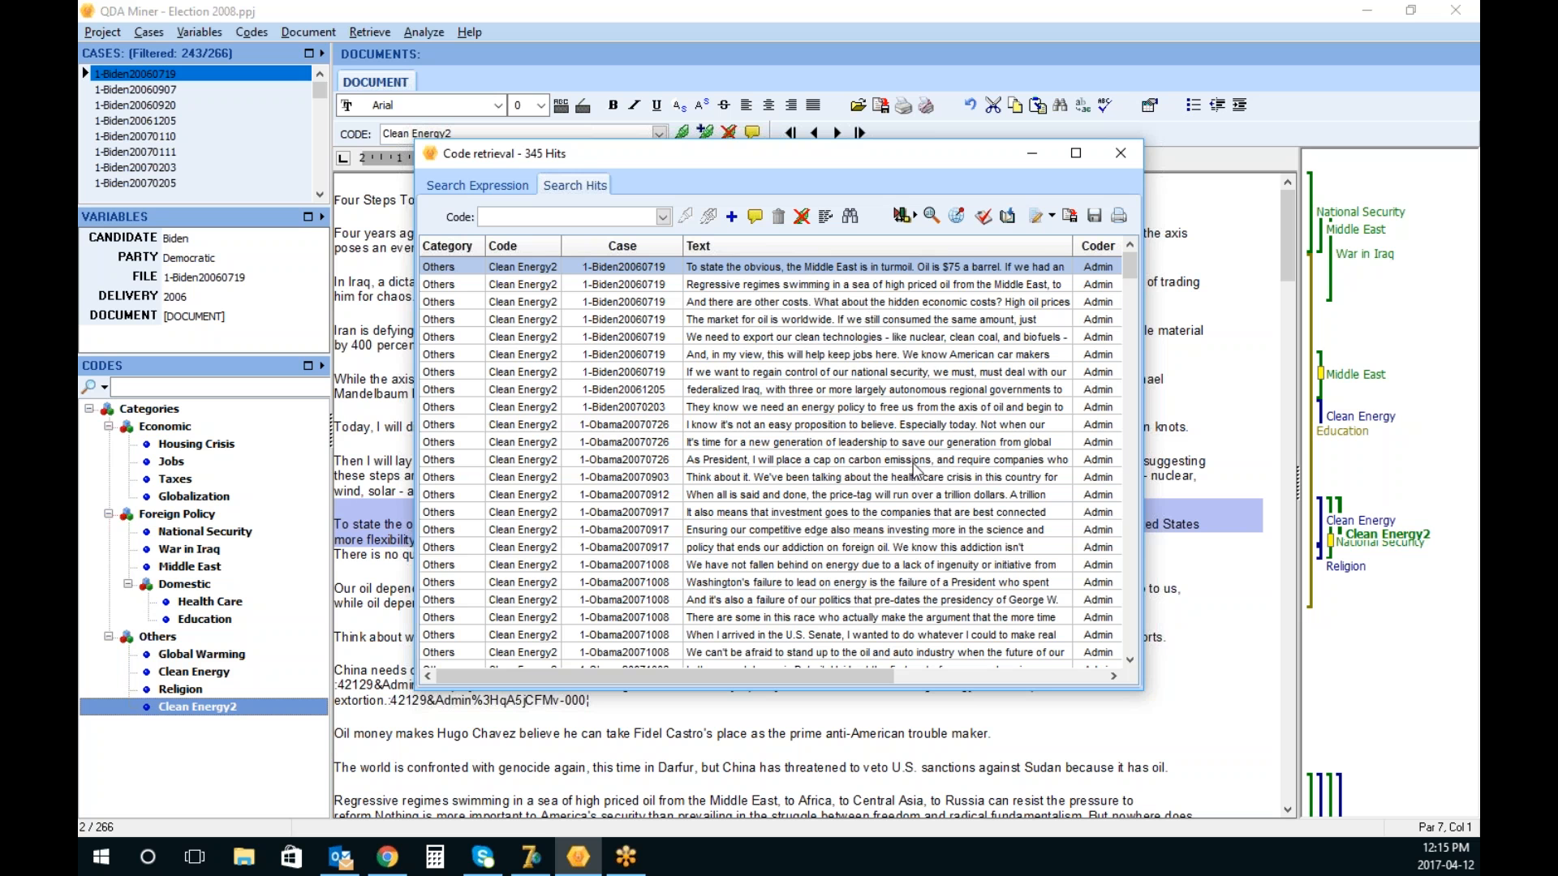
Generate a text report of the retrieved Clean Energy2 segments, then close the report and the code retrieval window
left_click(1037, 216)
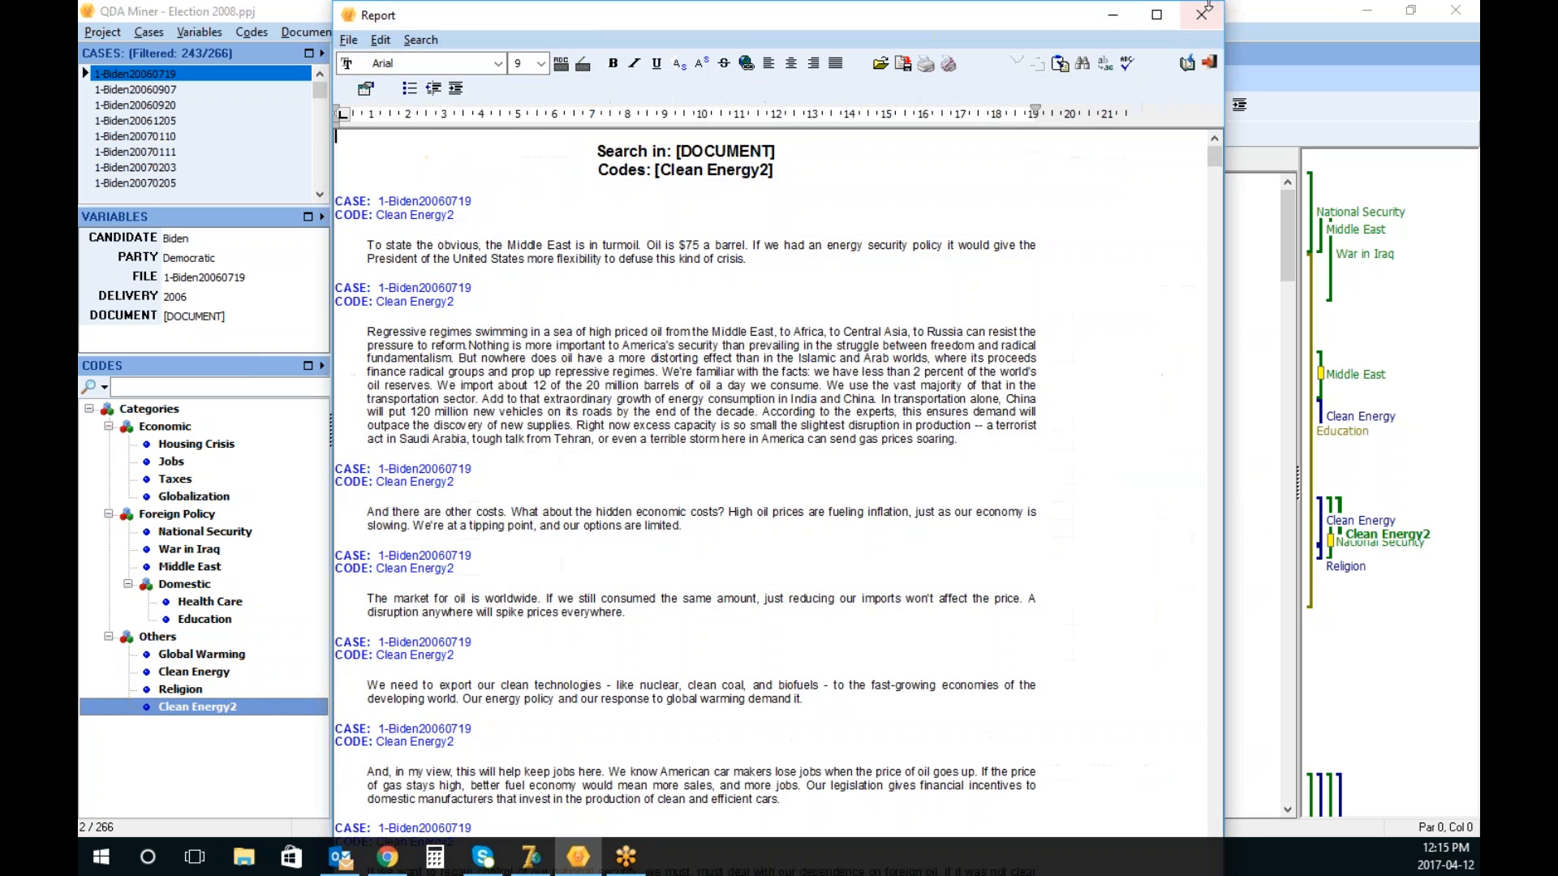
left_click(1185, 24)
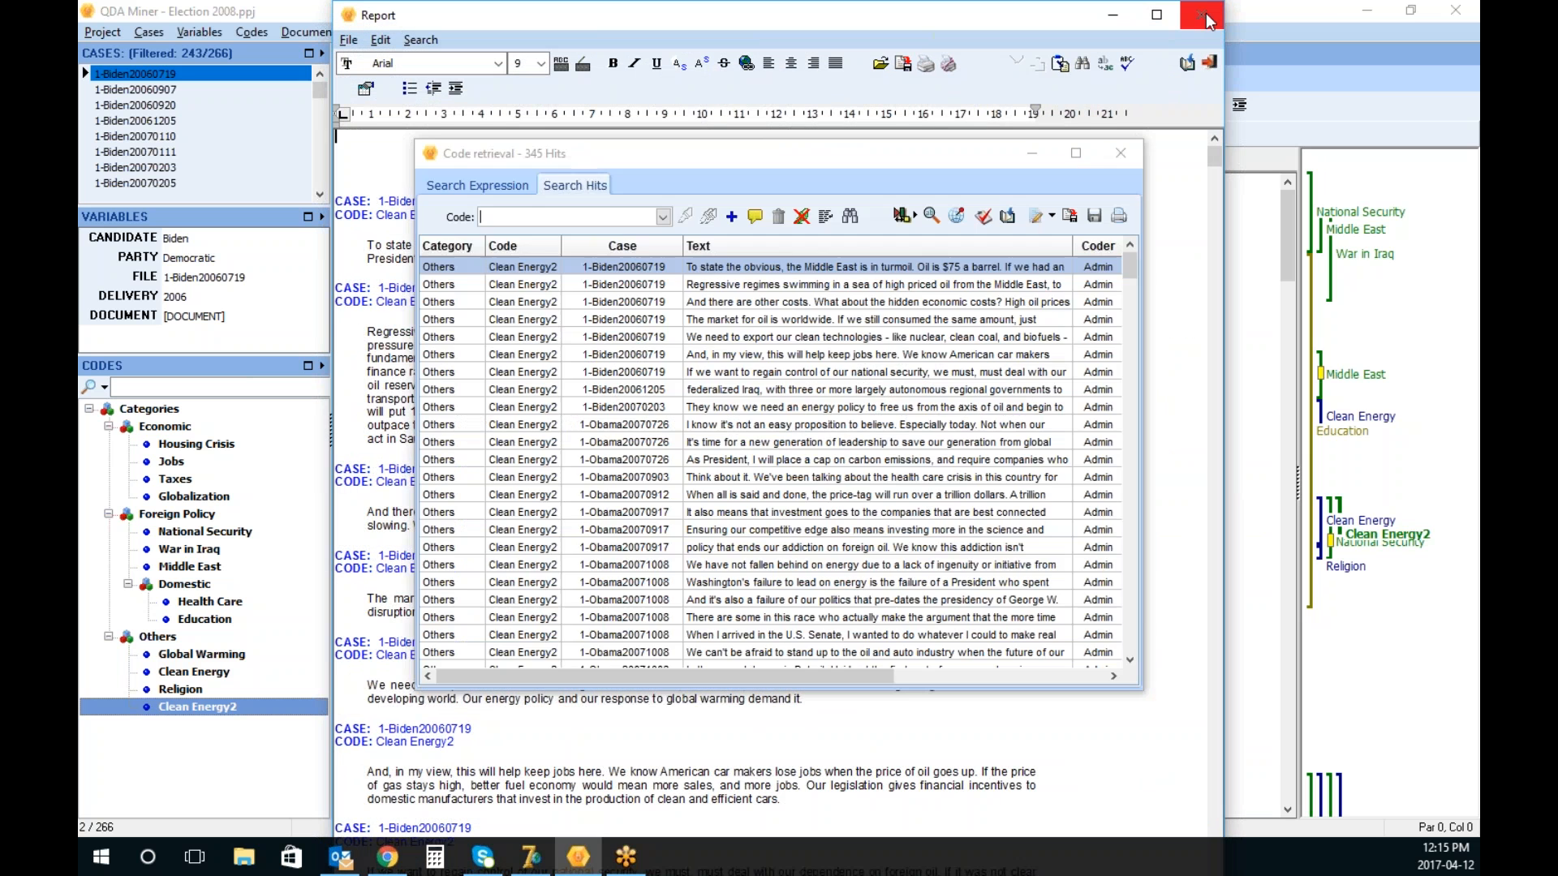
left_click(1134, 165)
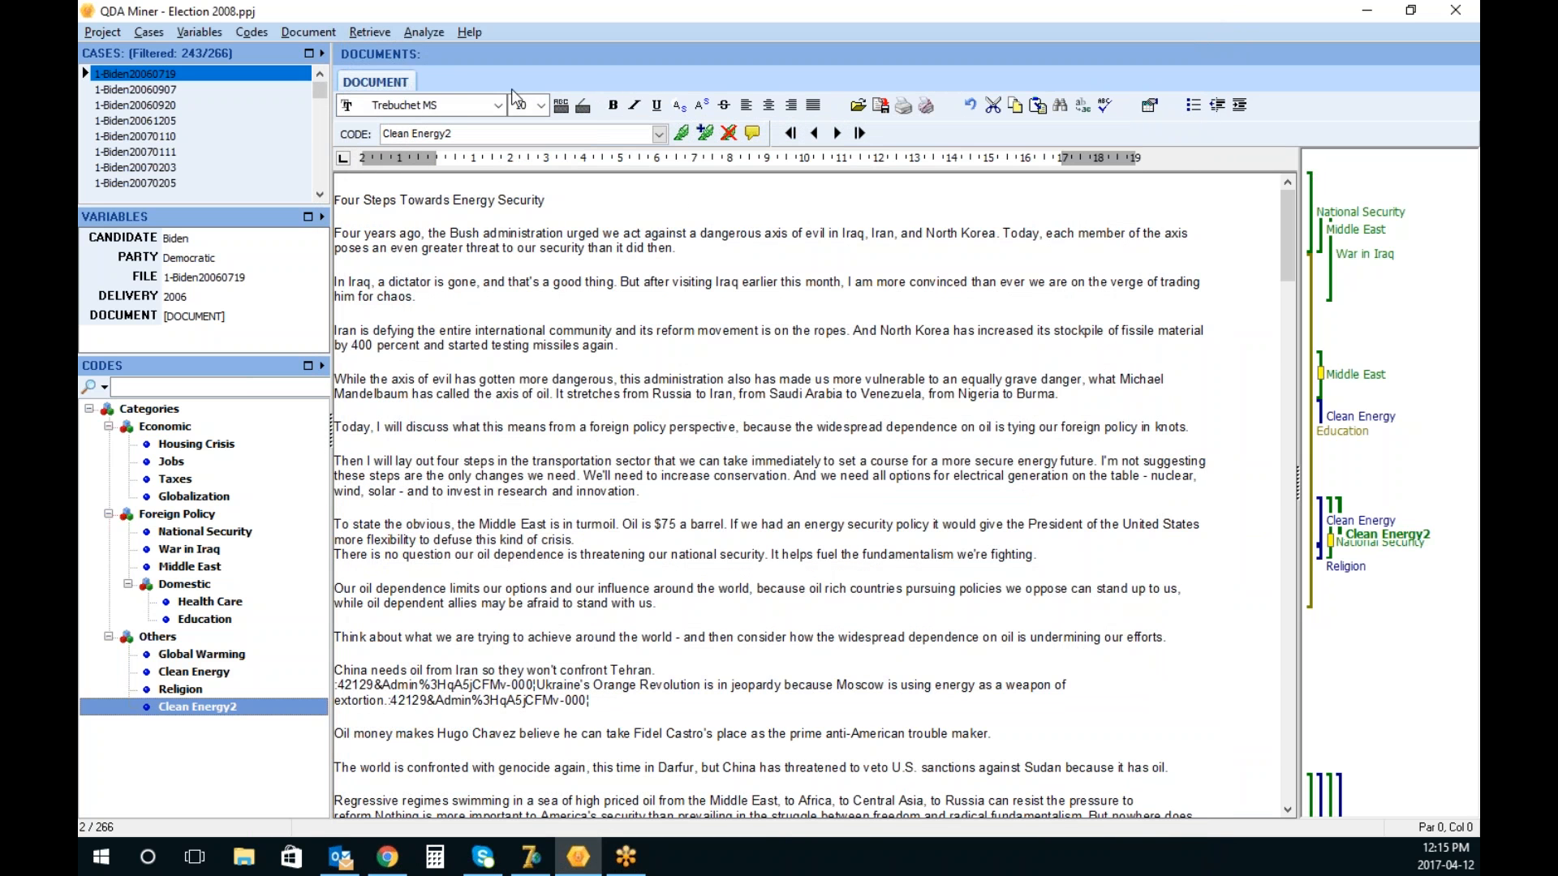
Launch the content analysis in WordStat again and compute the word frequencies
left_click(424, 32)
left_click(478, 185)
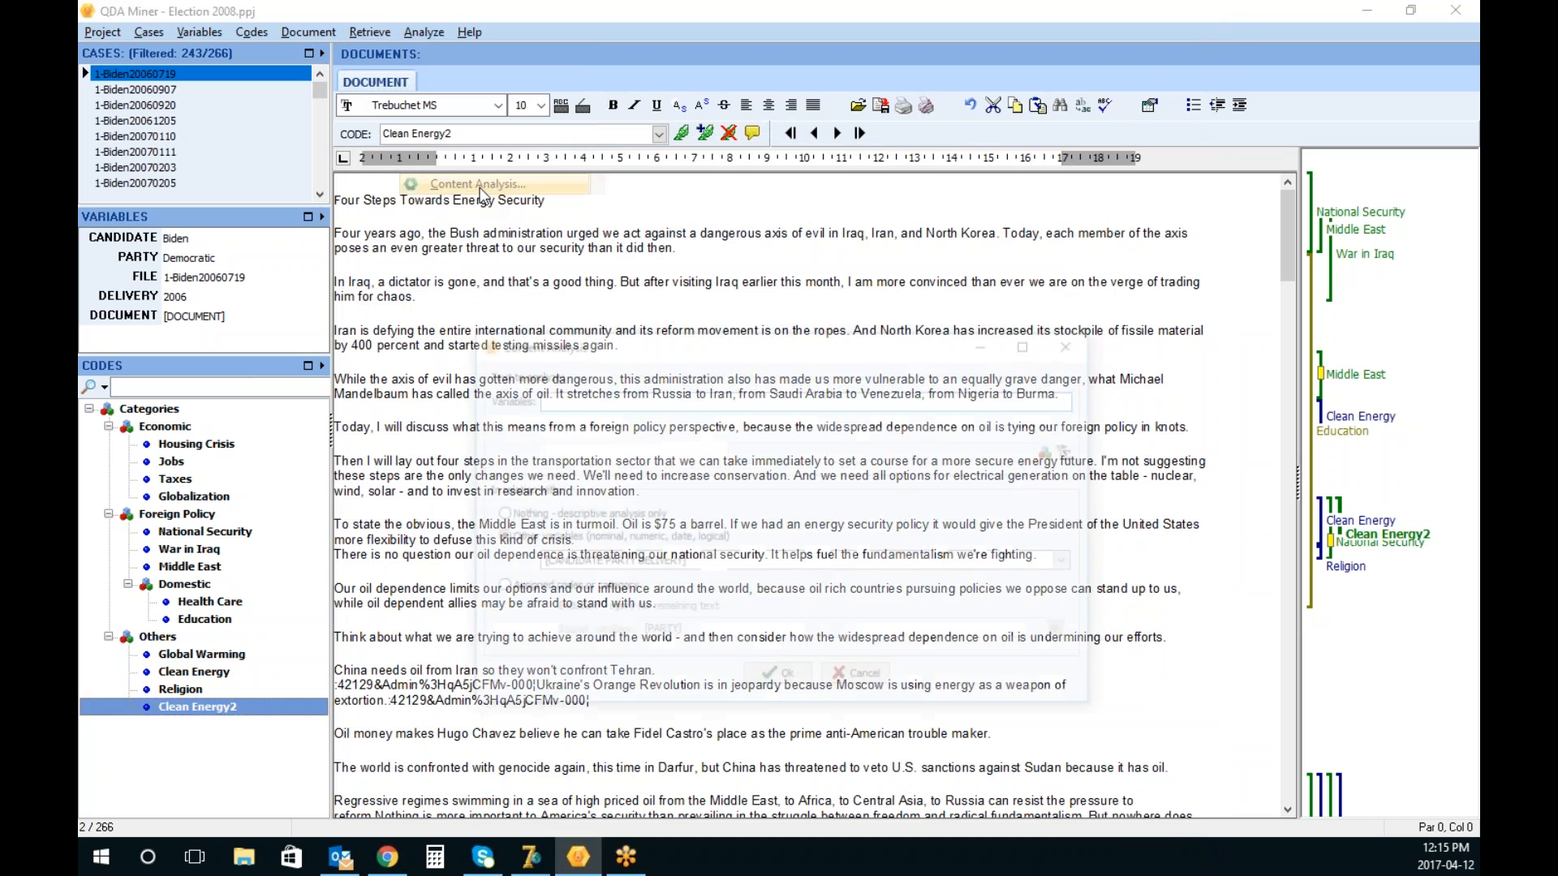
left_click(778, 679)
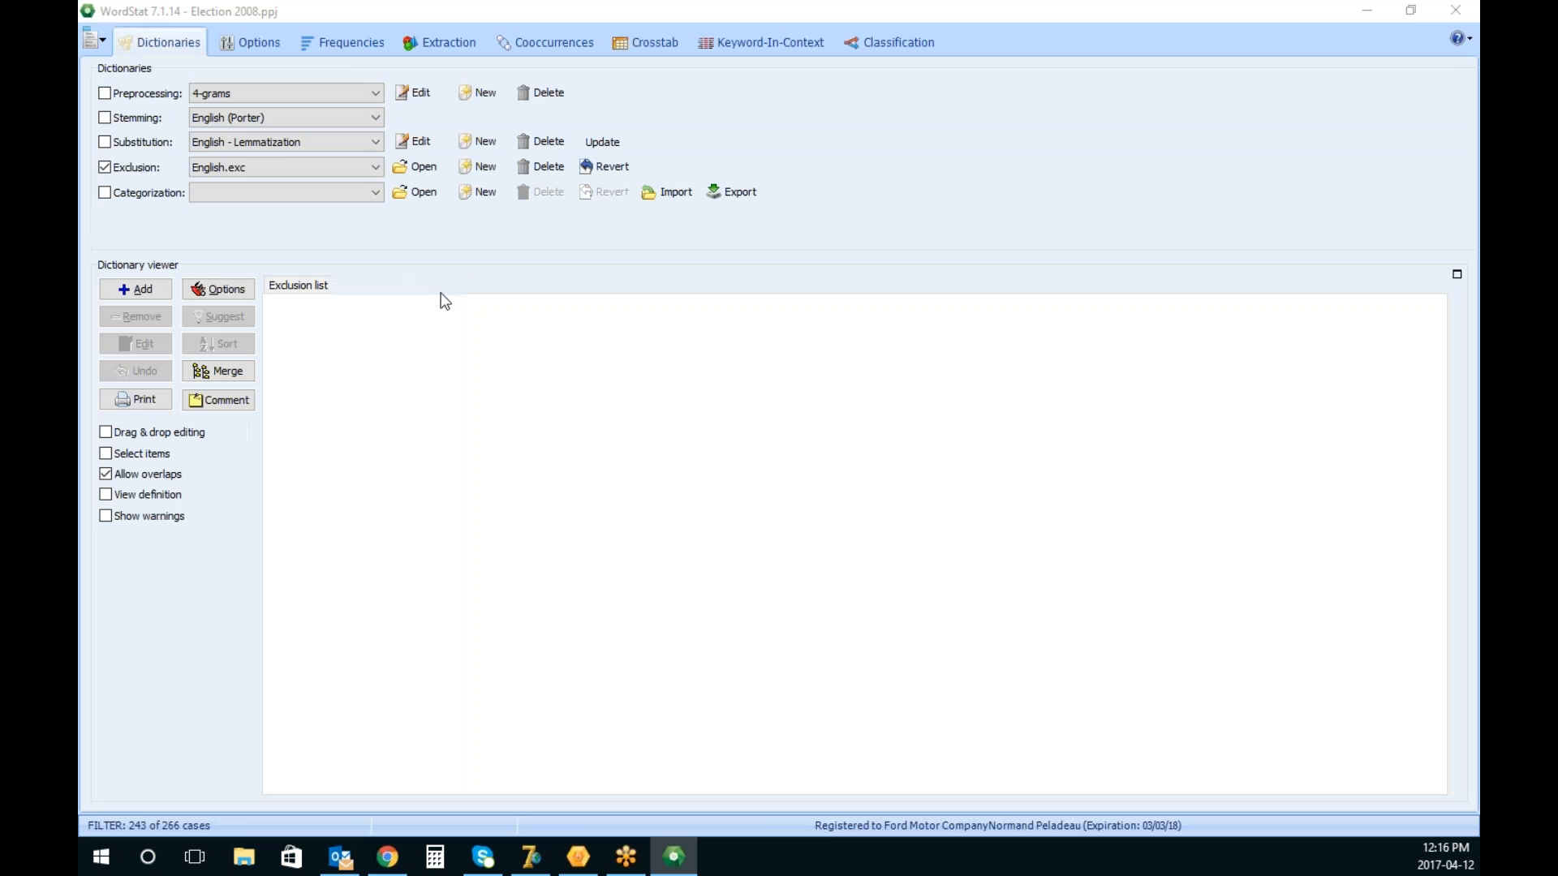
left_click(357, 45)
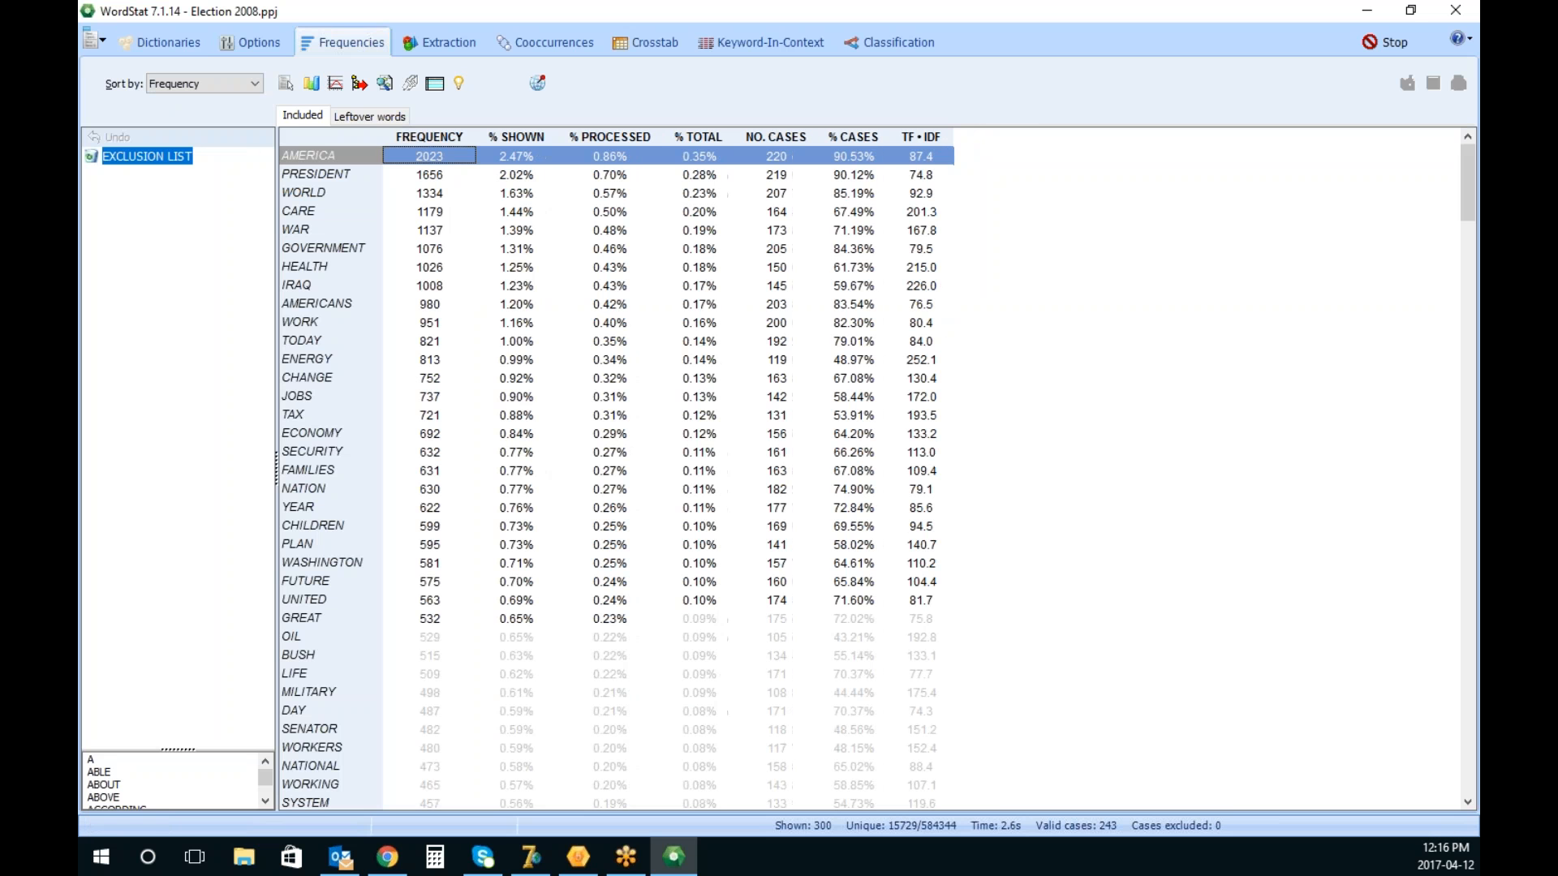
Retrieve the paragraphs containing the word ENERGY from the frequency table, then close the results
left_click(445, 362)
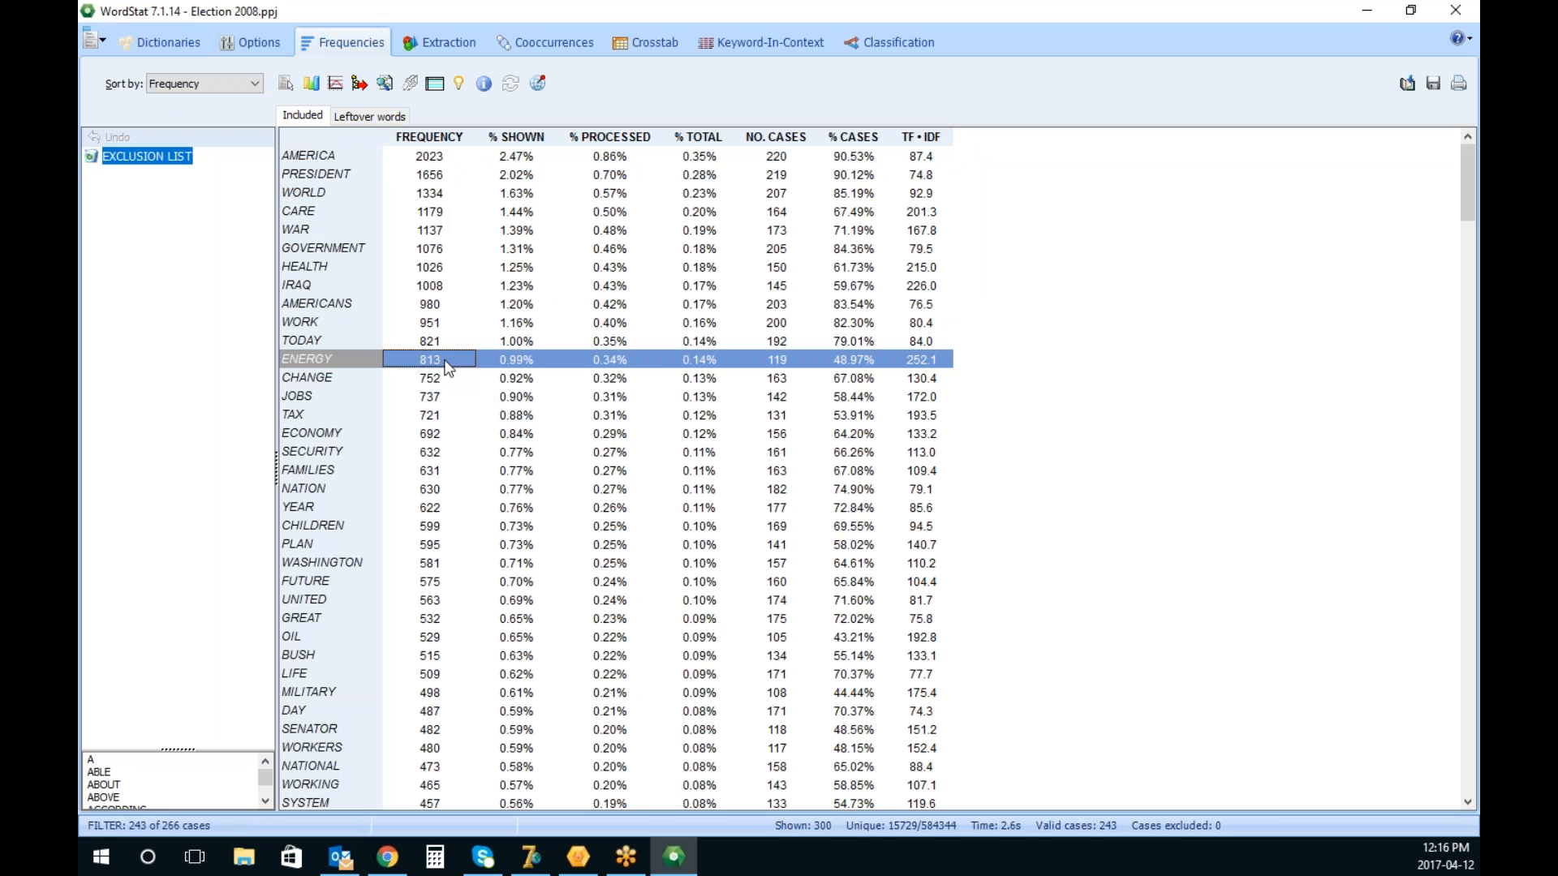
right_click(448, 368)
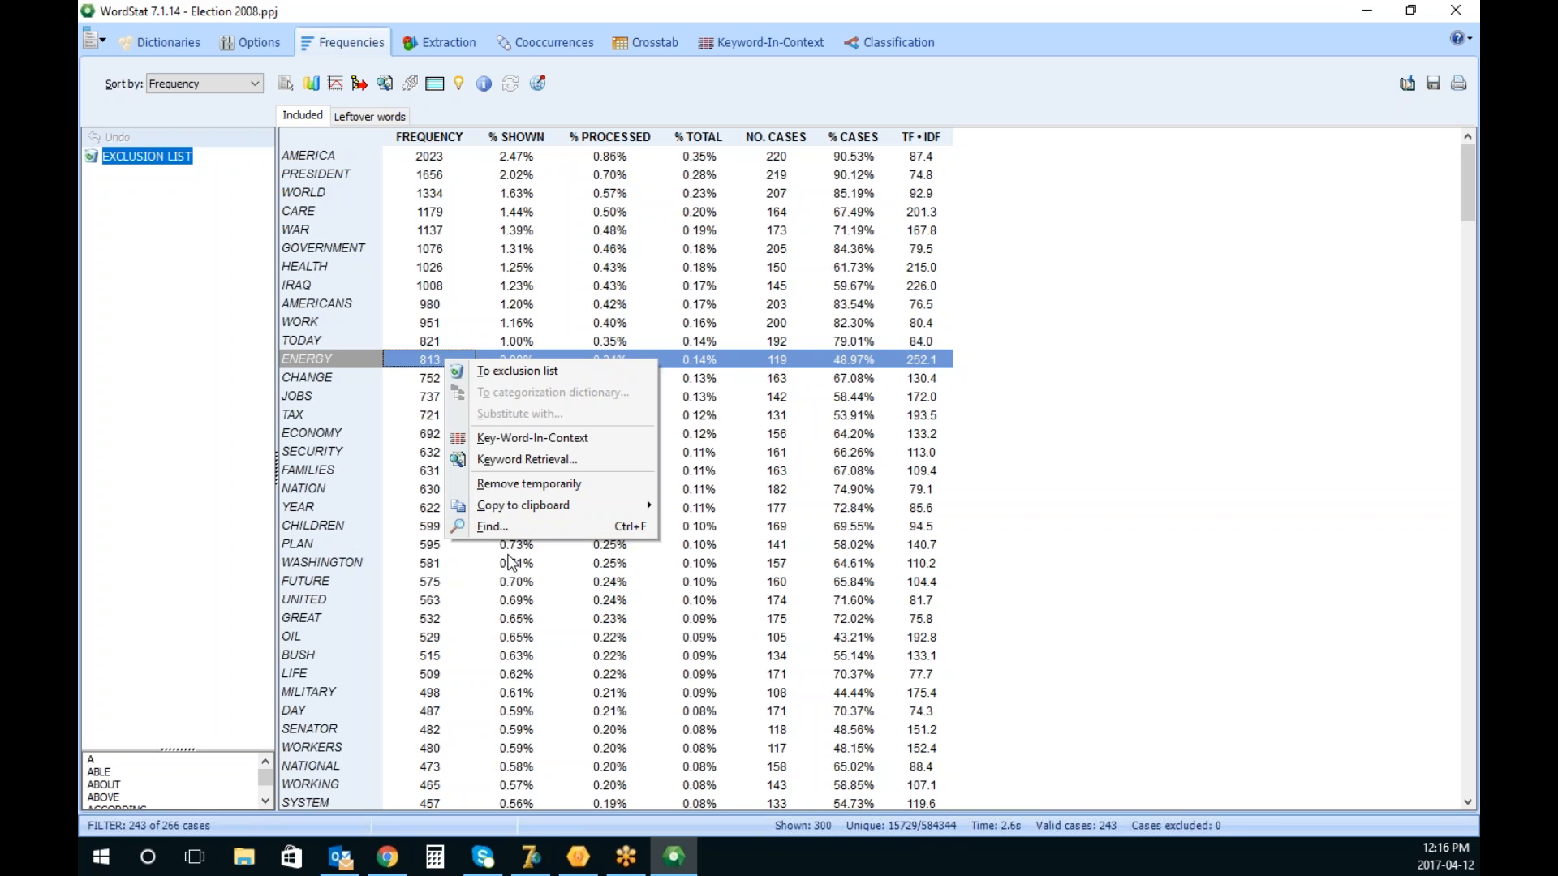
left_click(523, 460)
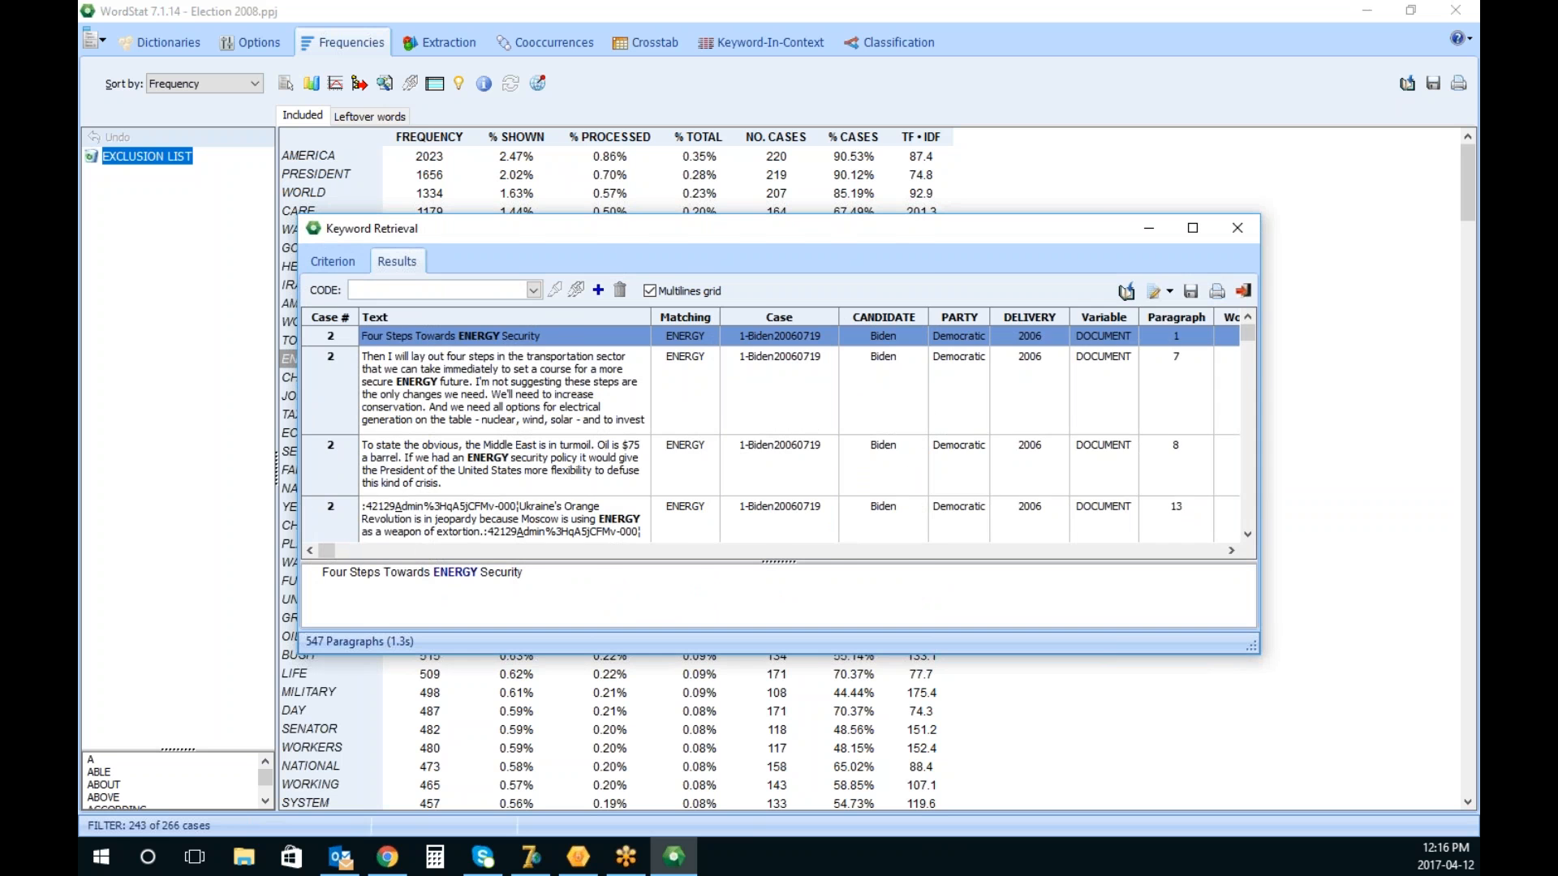
key("Escape")
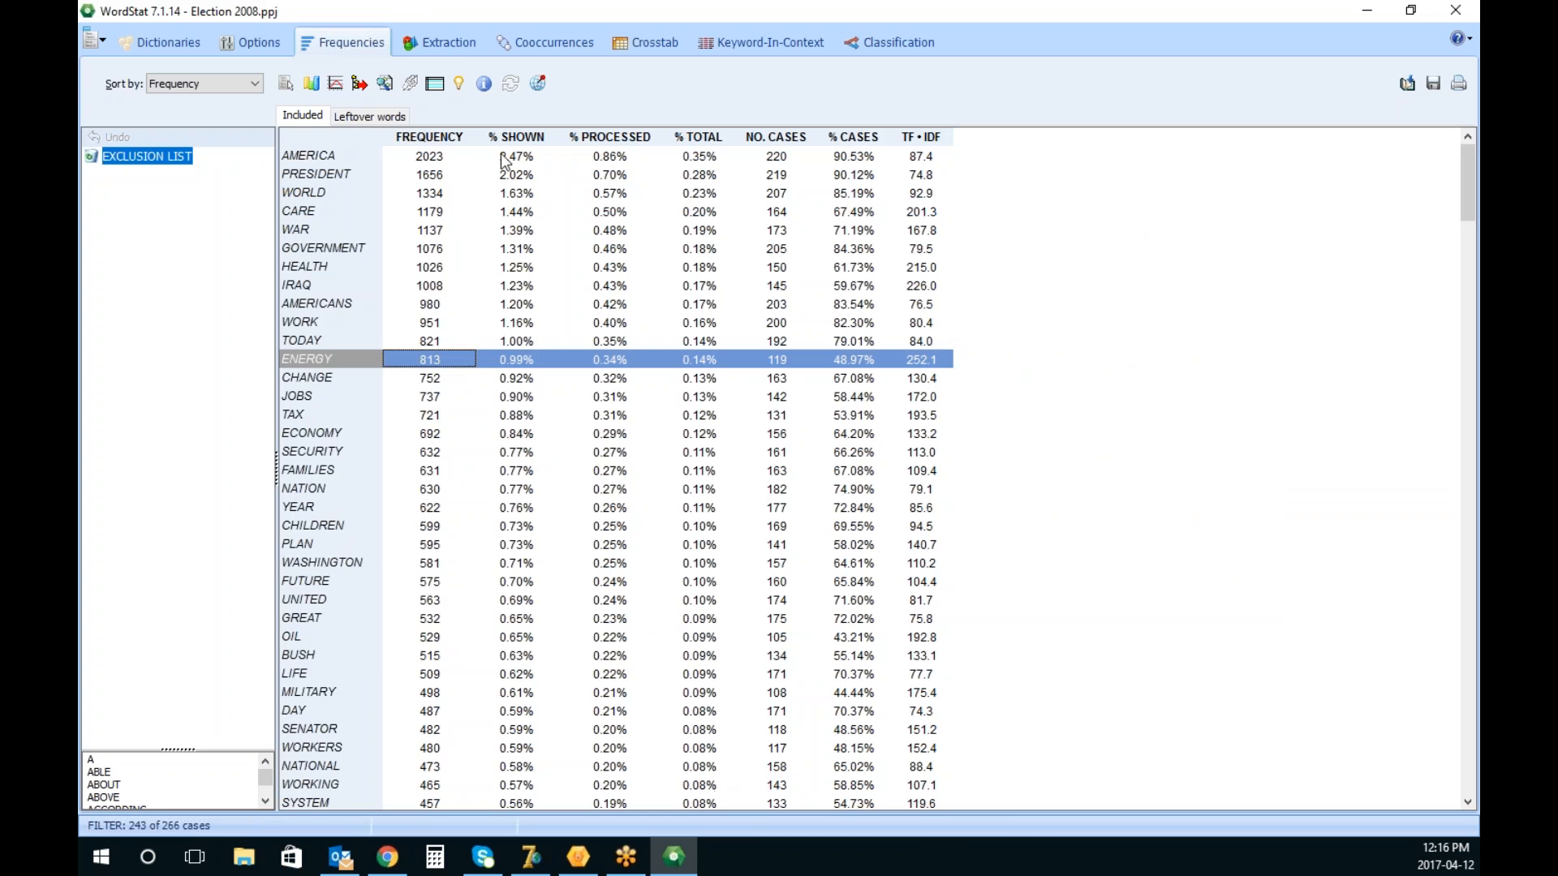
Extract phrases of 2 to 7 words with a minimum frequency of 6
left_click(456, 37)
left_click(209, 75)
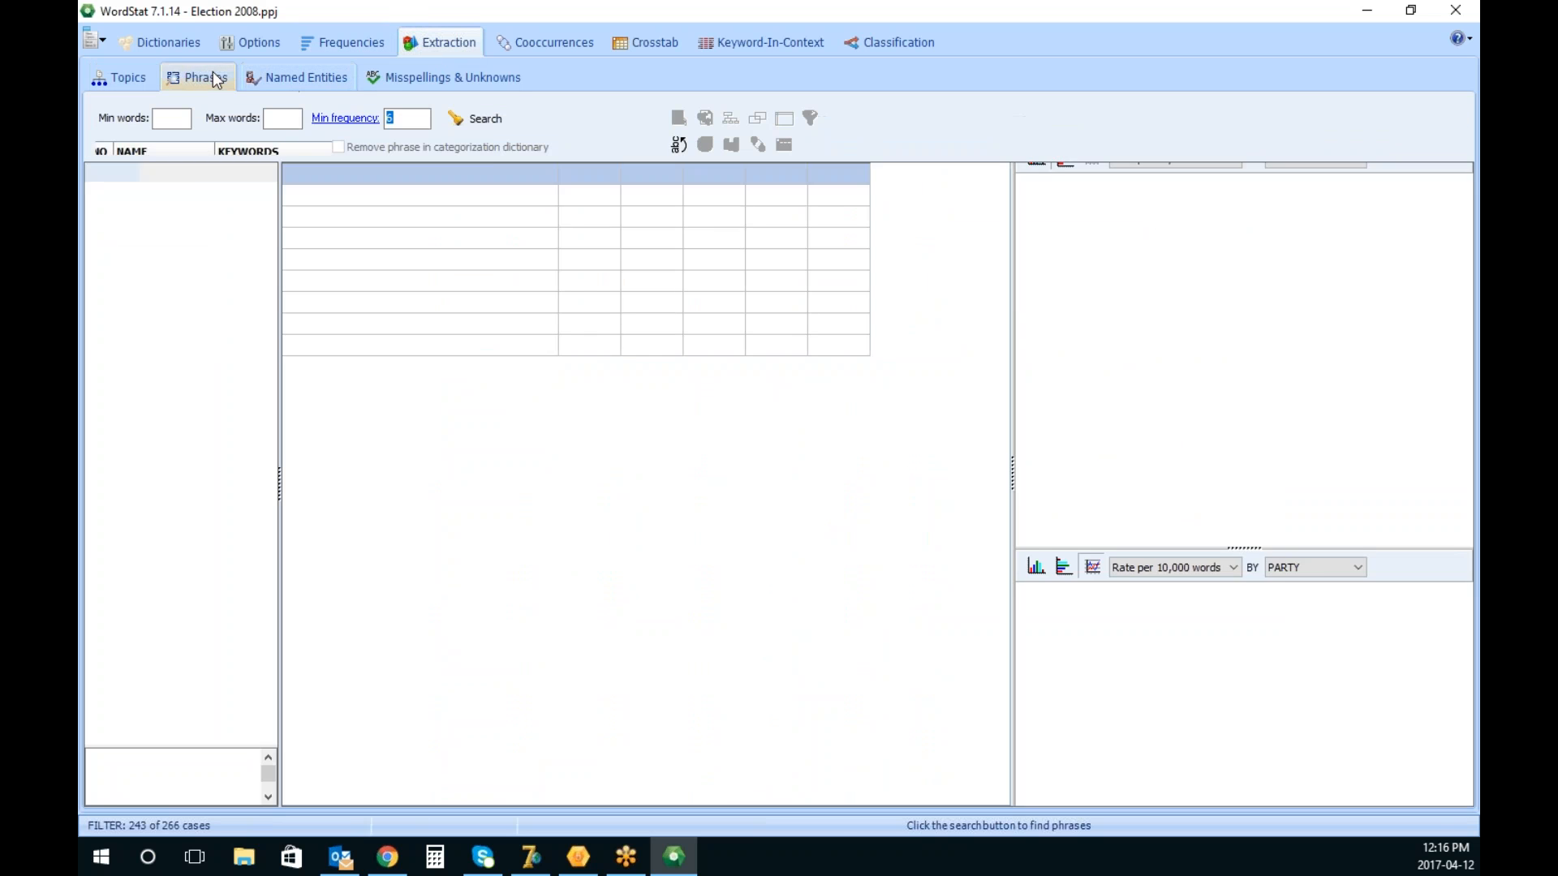
type("6")
key("Return")
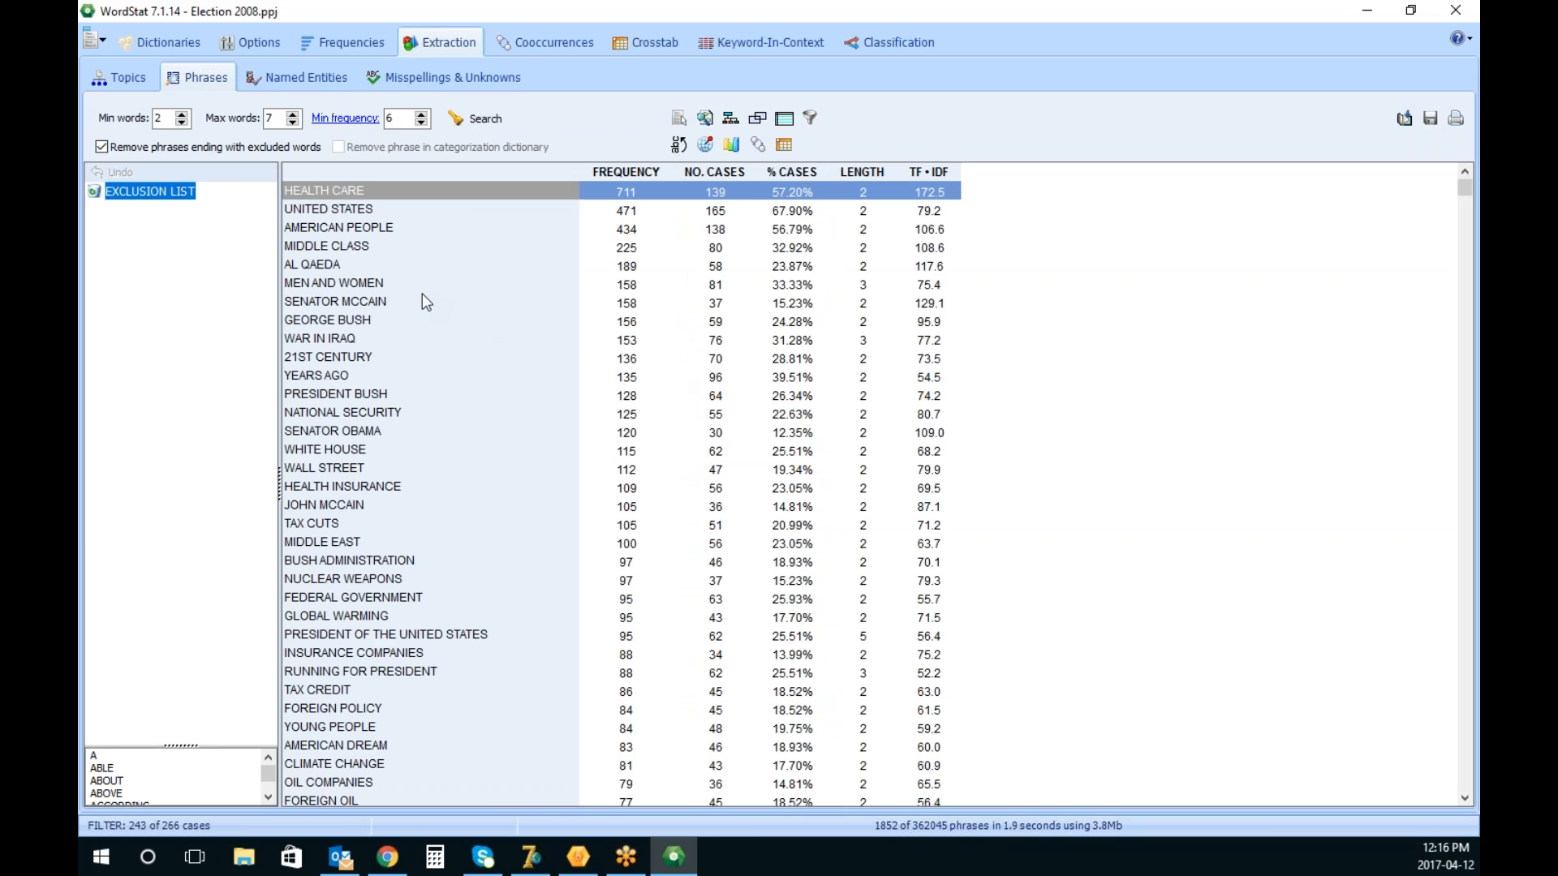
Retrieve the text passages containing the phrase WAR IN IRAQ from the phrase list
left_click(344, 340)
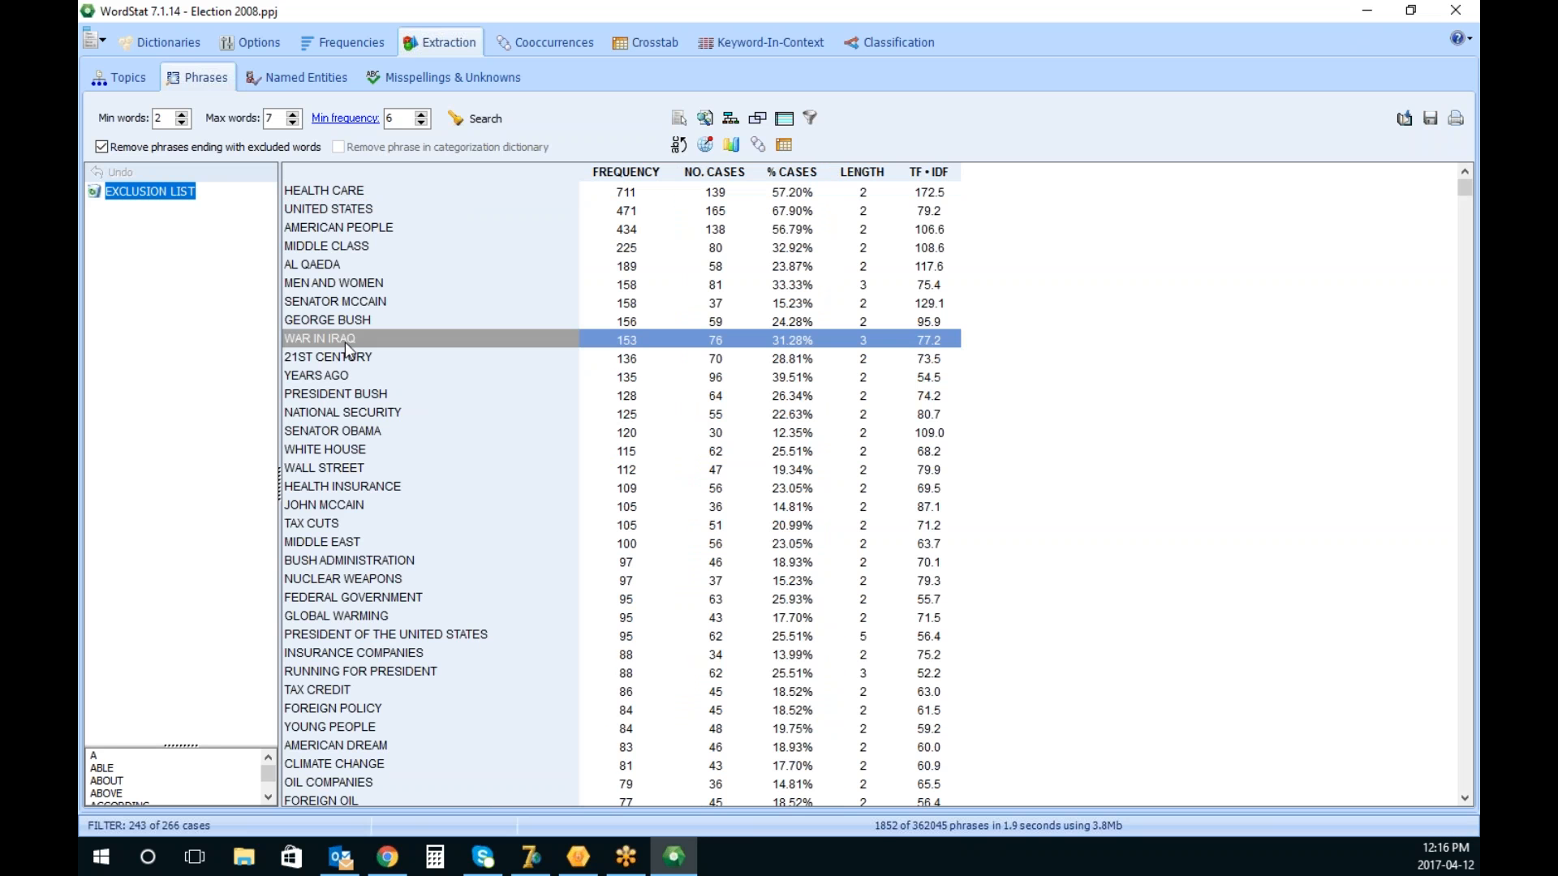
right_click(345, 343)
left_click(415, 424)
right_click(580, 339)
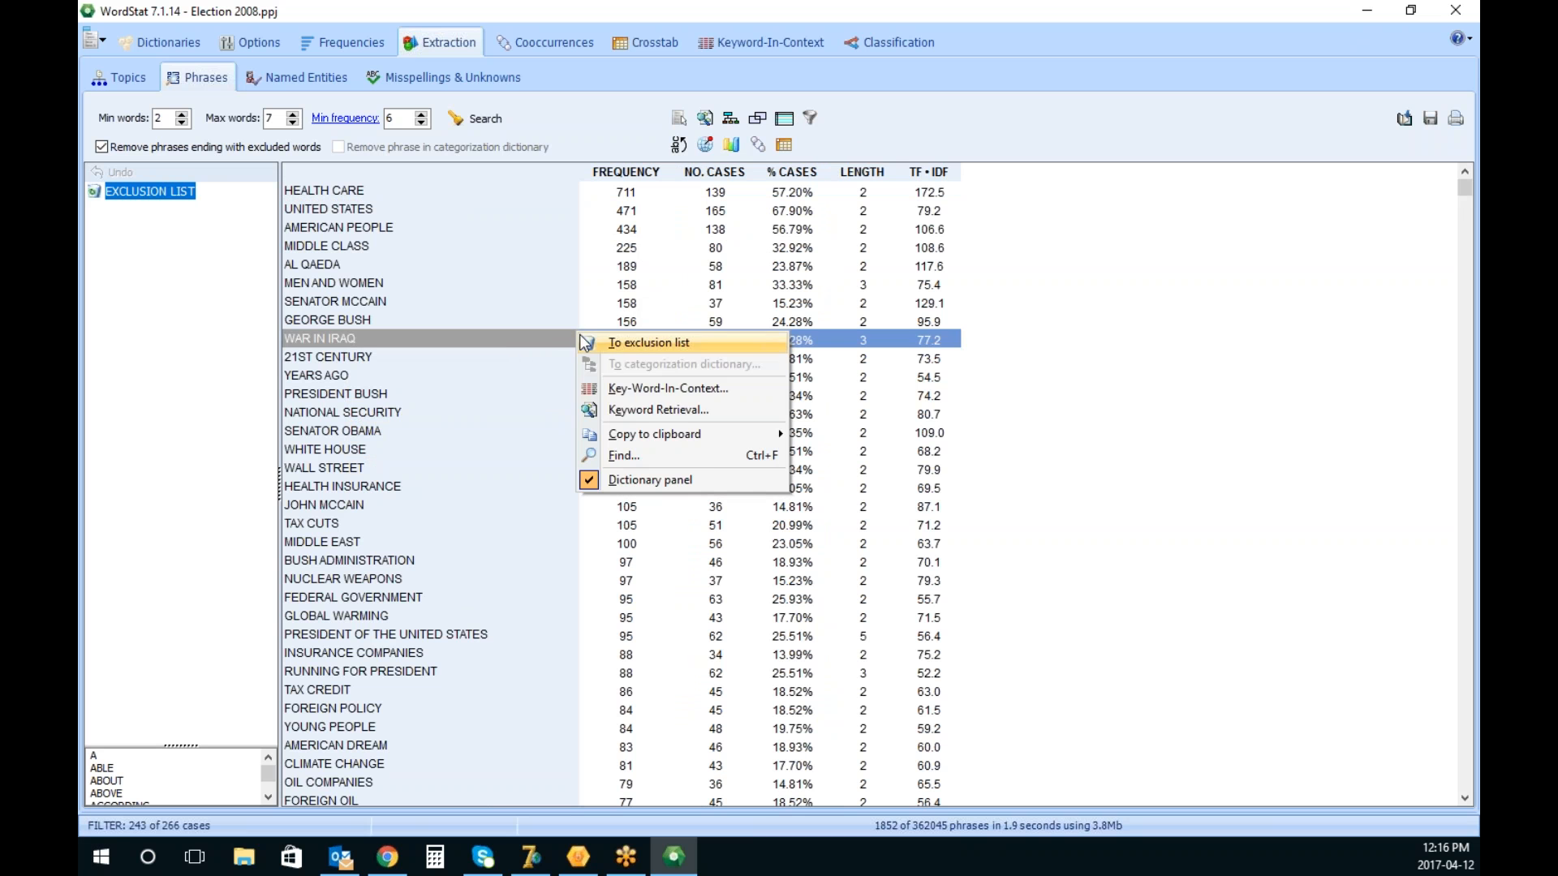
left_click(680, 411)
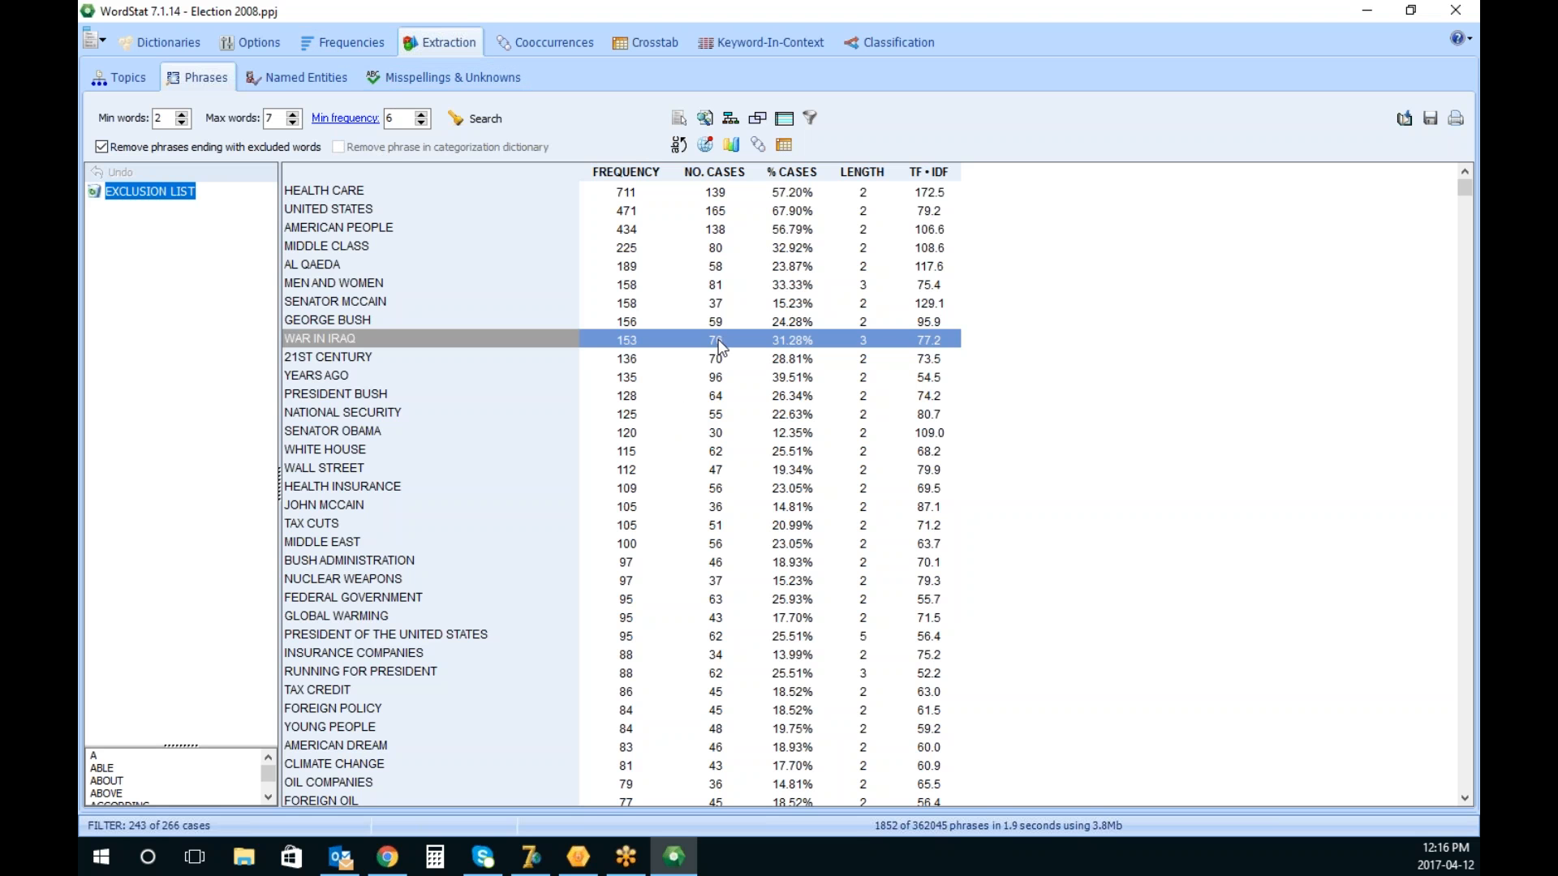
Extract 50 topics segmented by paragraph with a 0.20 loading, and show the actions available for the TAX CUTS; CUT TAXES topic
left_click(96, 77)
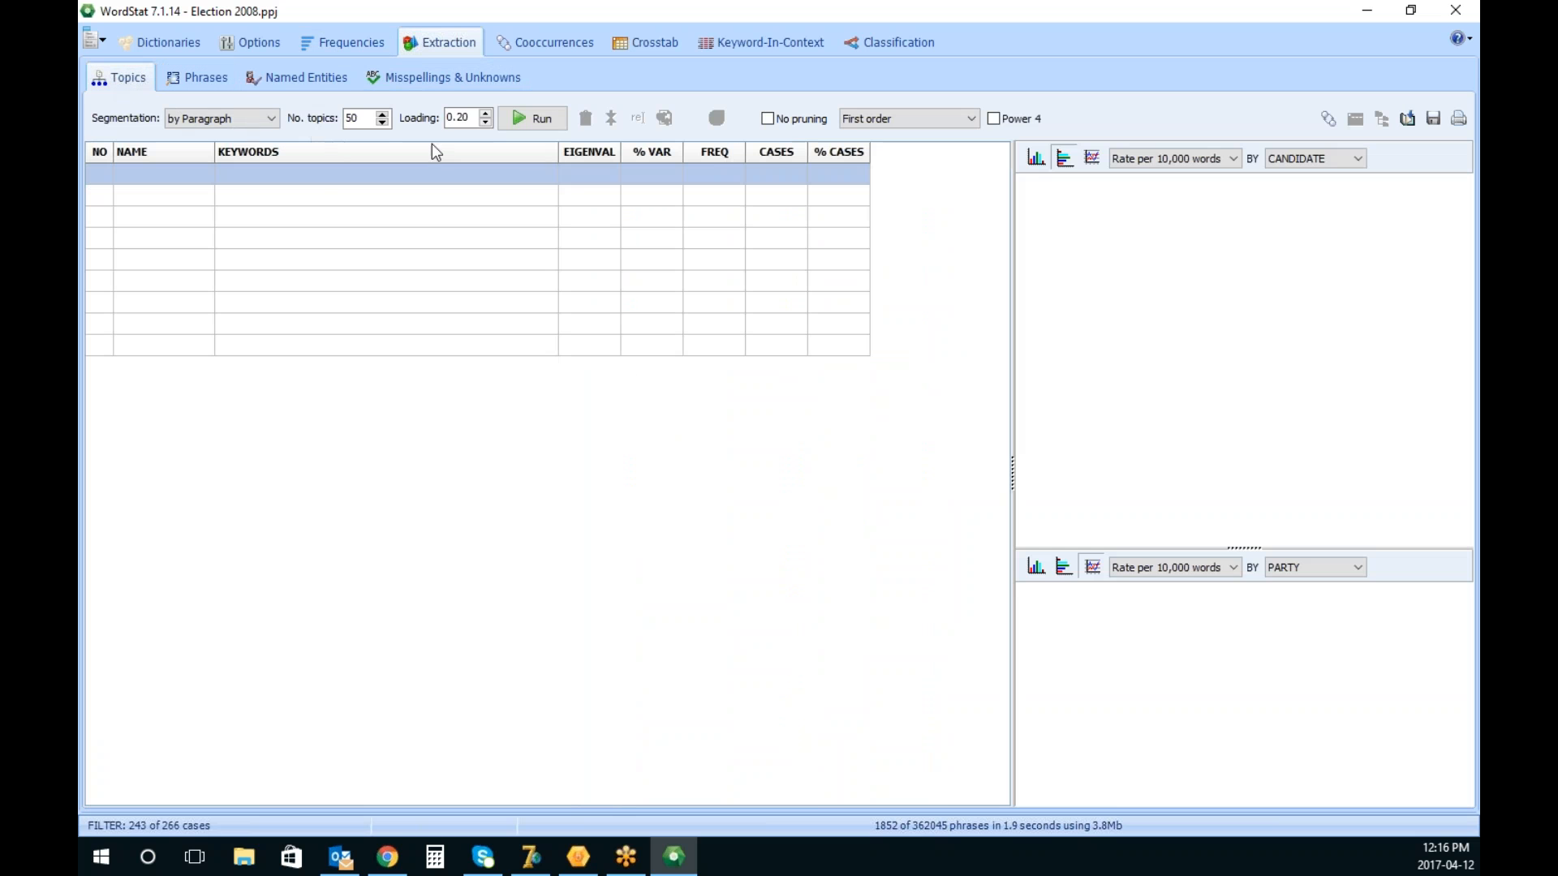
left_click(542, 122)
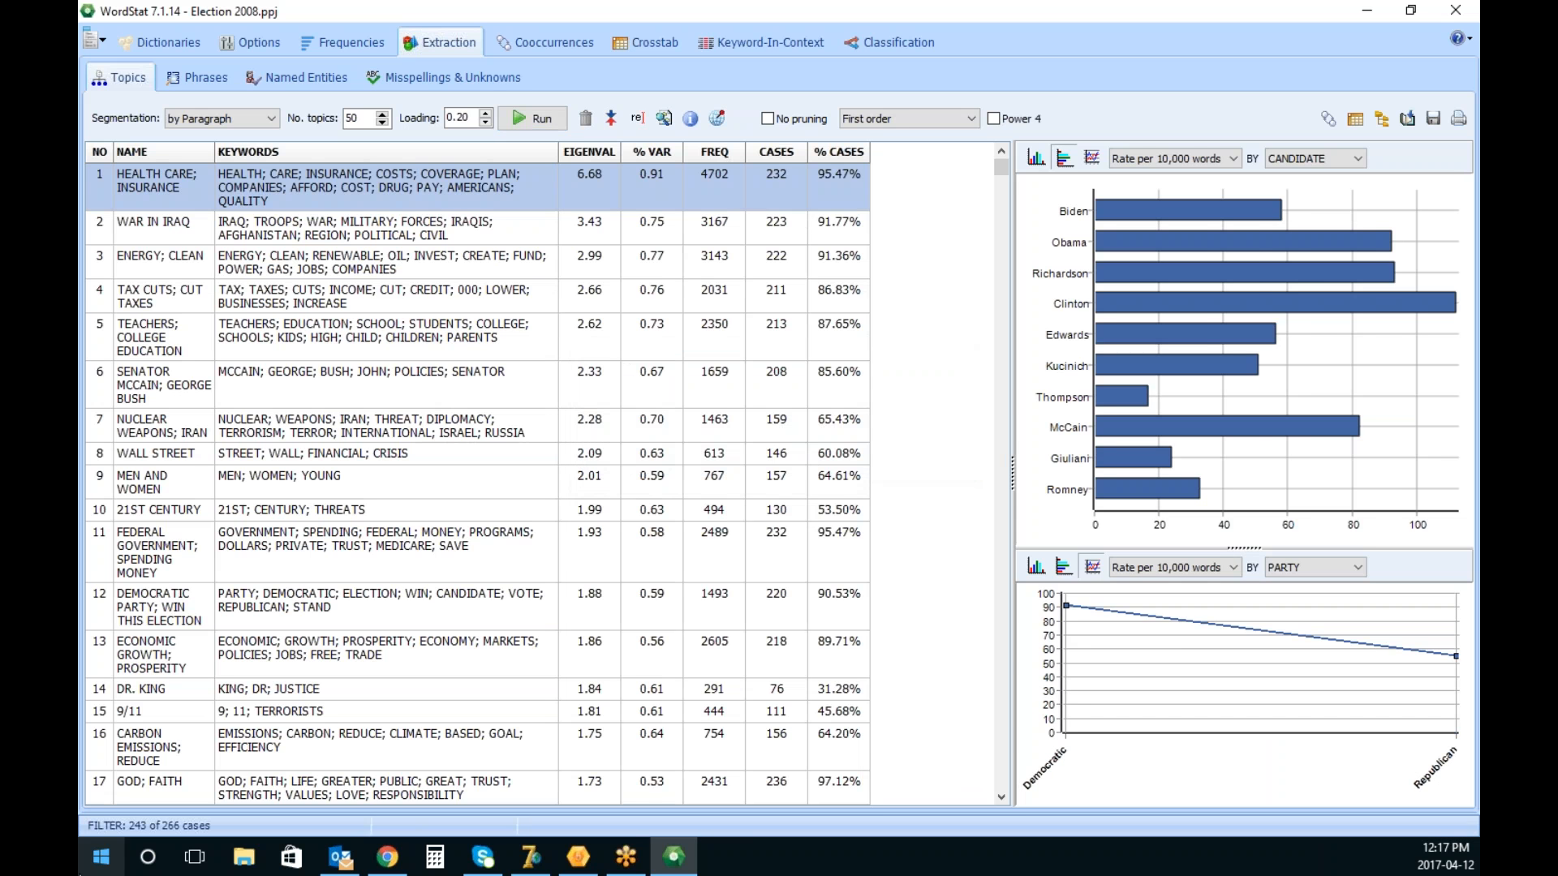
left_click(414, 297)
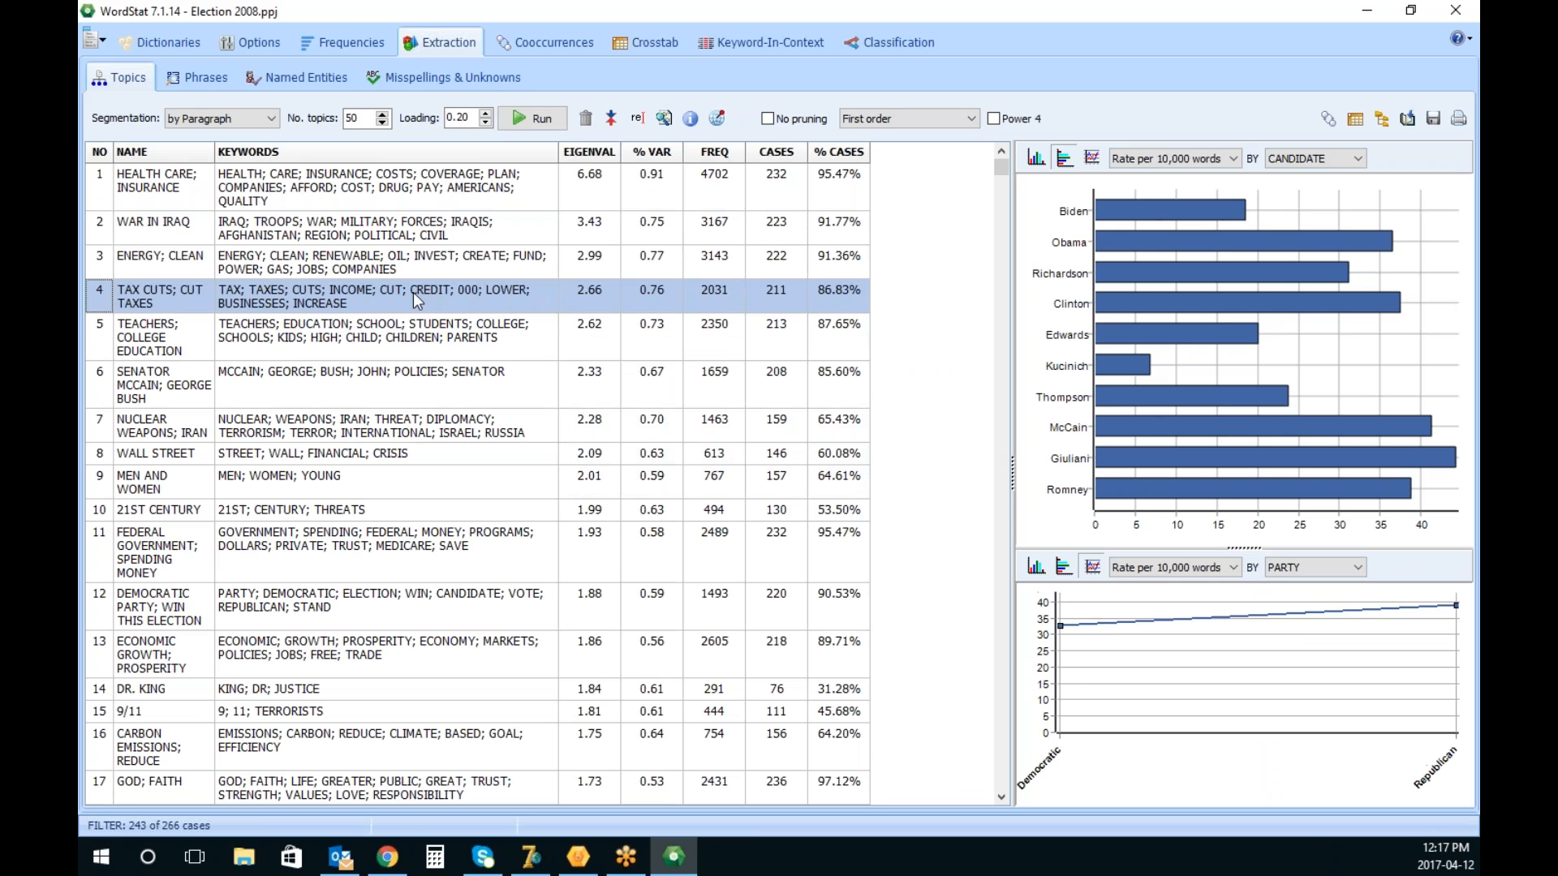
right_click(414, 299)
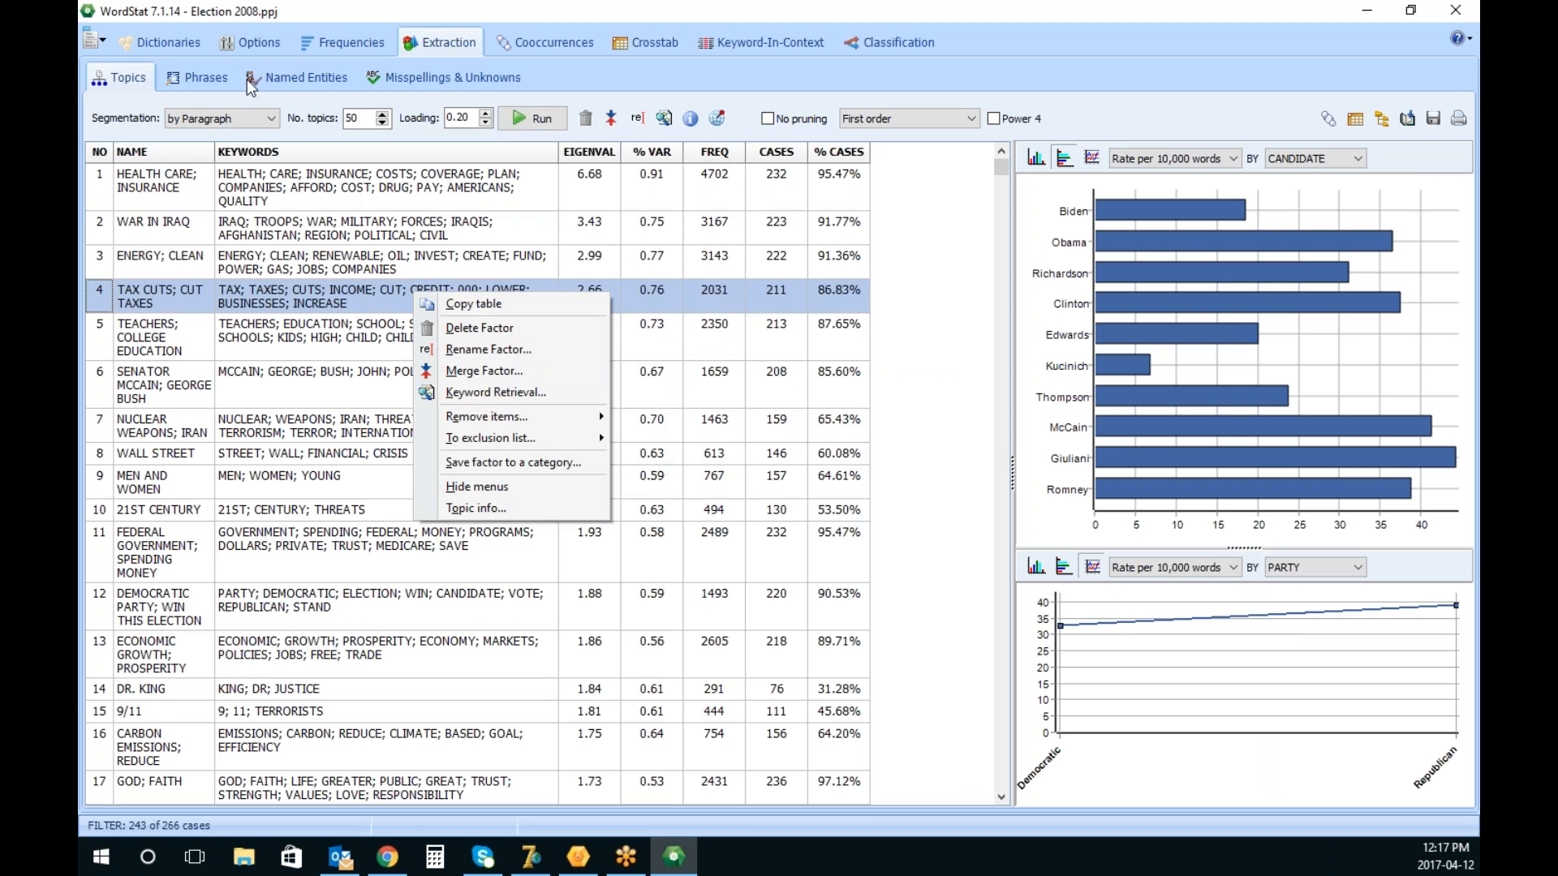
Load LaverGarry.cat as the categorization dictionary
left_click(171, 45)
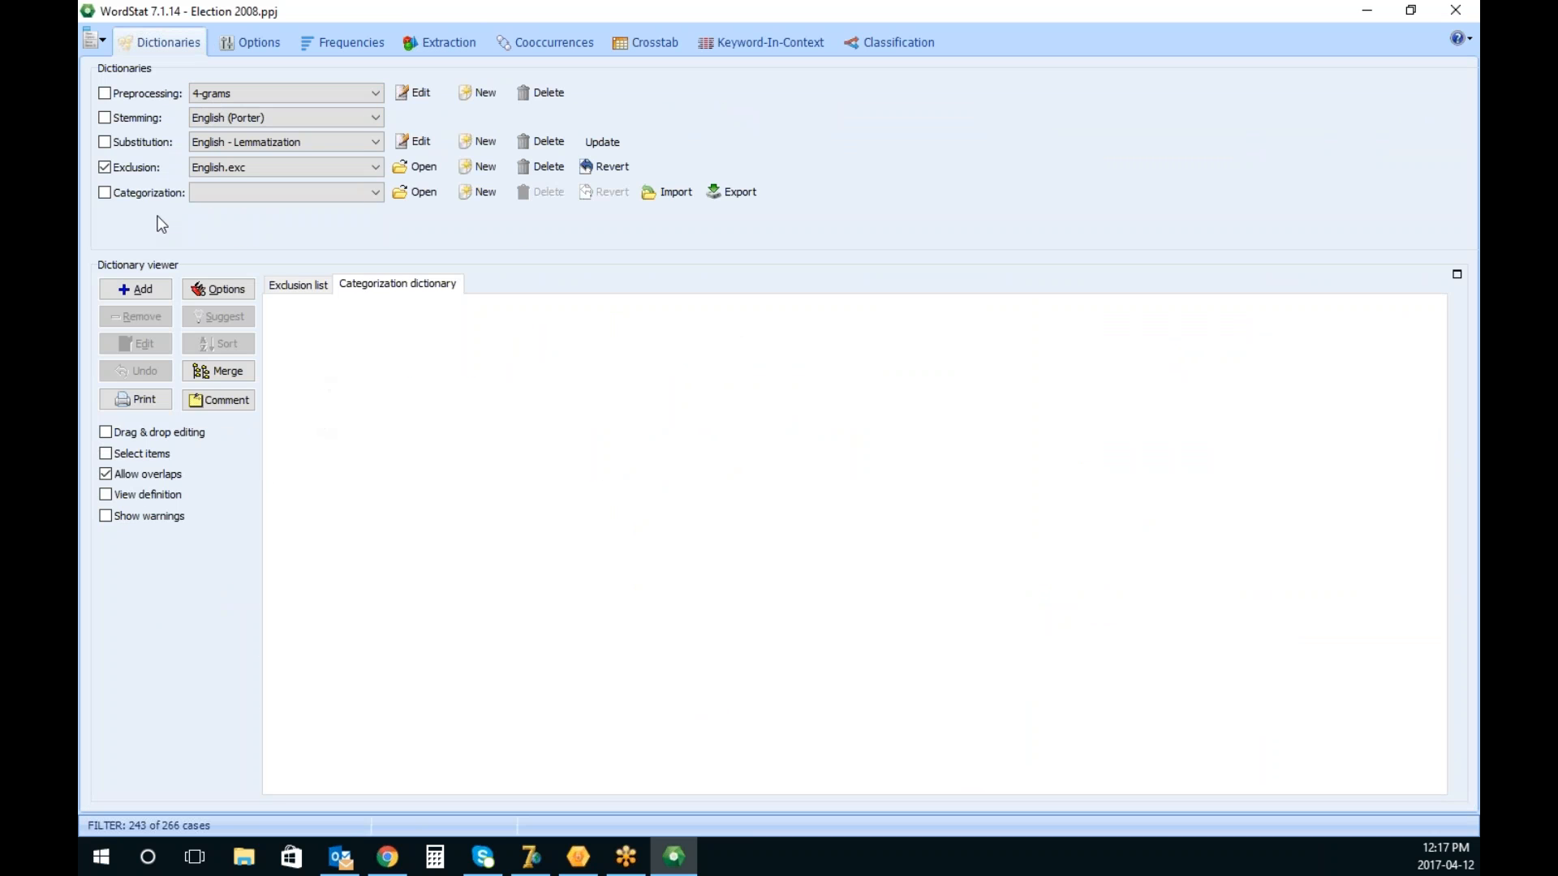
left_click(247, 195)
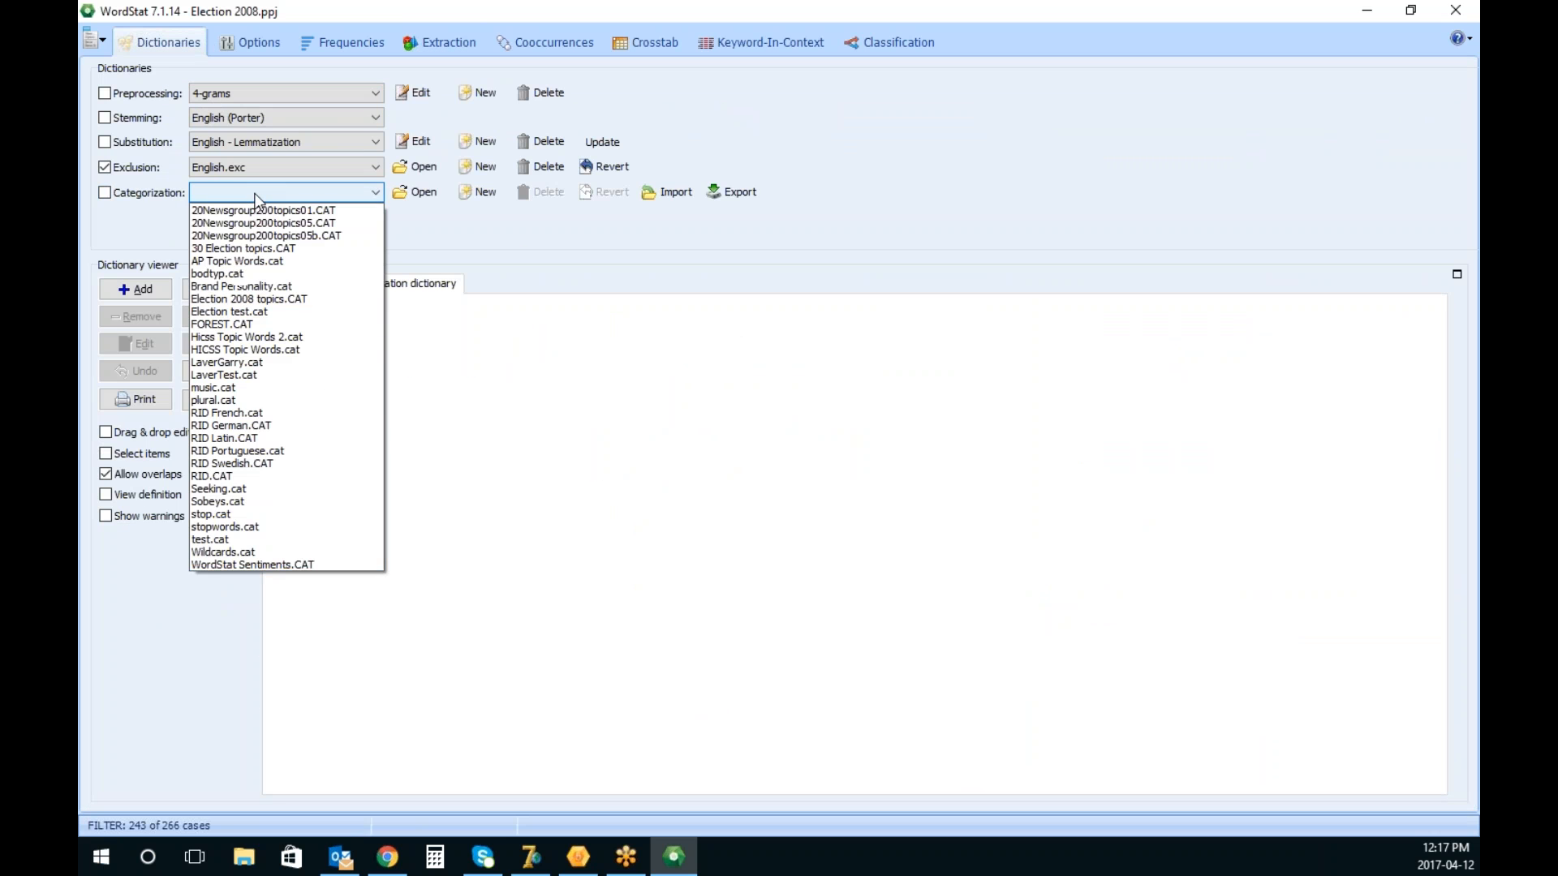
left_click(105, 191)
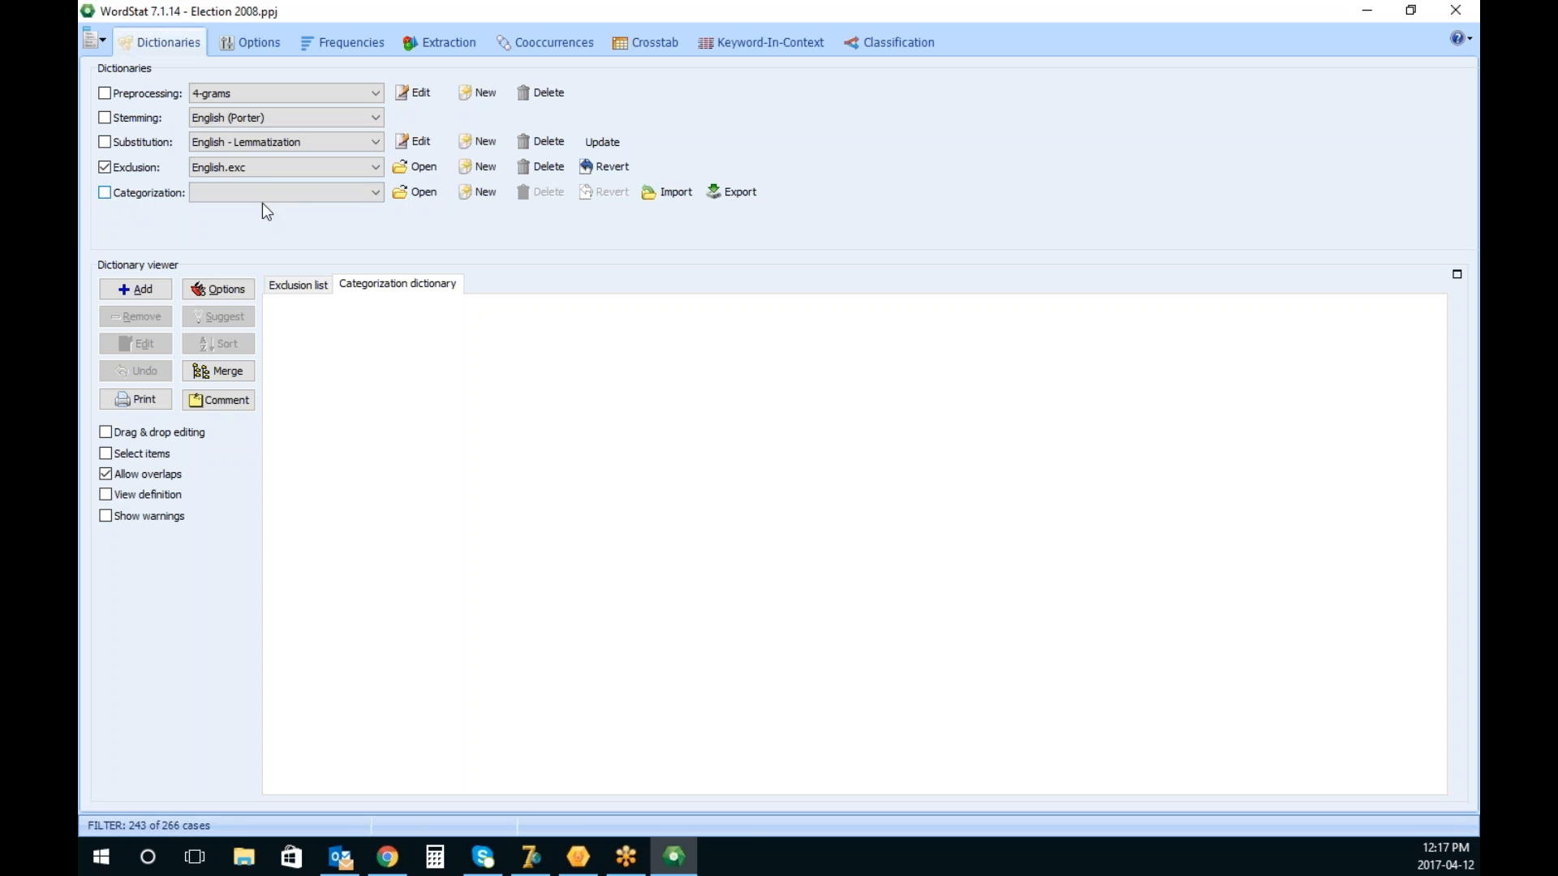
left_click(300, 199)
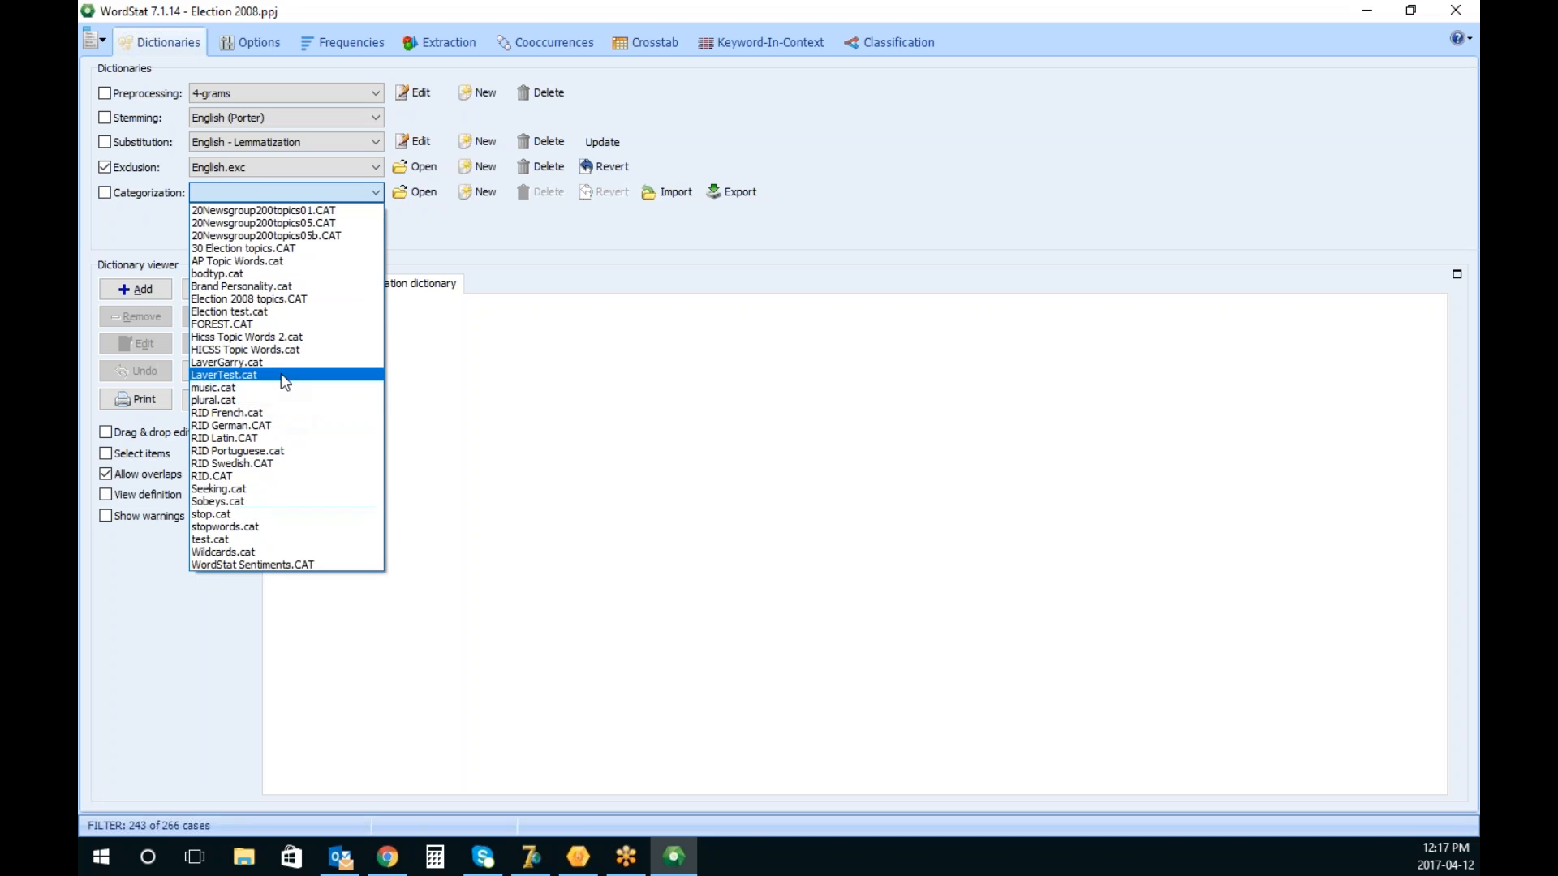
left_click(281, 363)
left_click(281, 363)
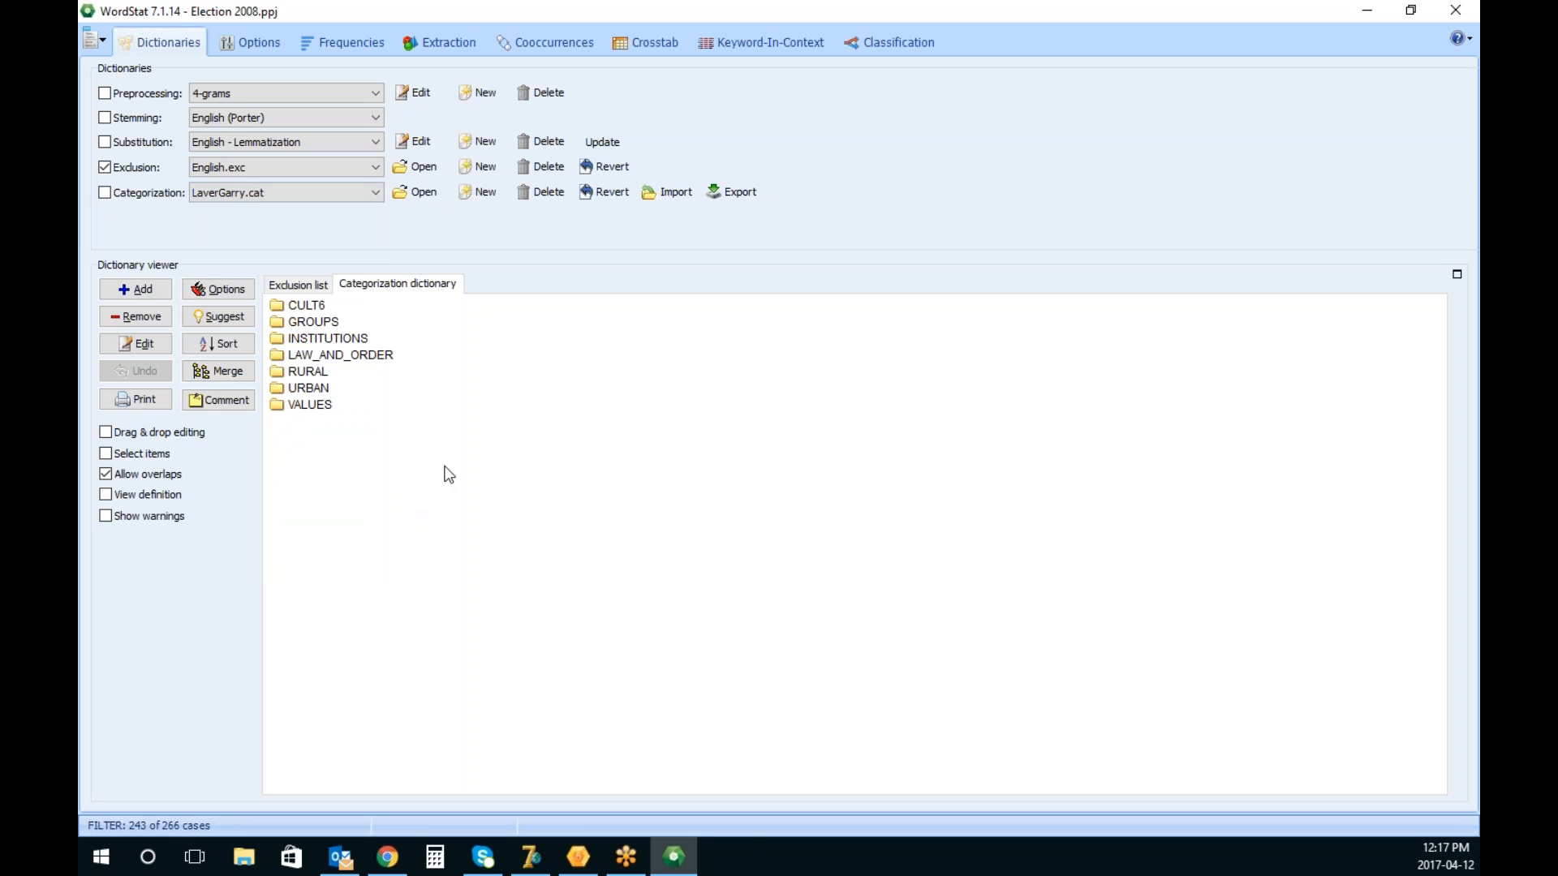
Expand the CULT6, GROUPS, INSTITUTIONS, LAW_AND_ORDER and RURAL categories to examine their contents, leaving RURAL collapsed
left_click(324, 306)
double_click(326, 321)
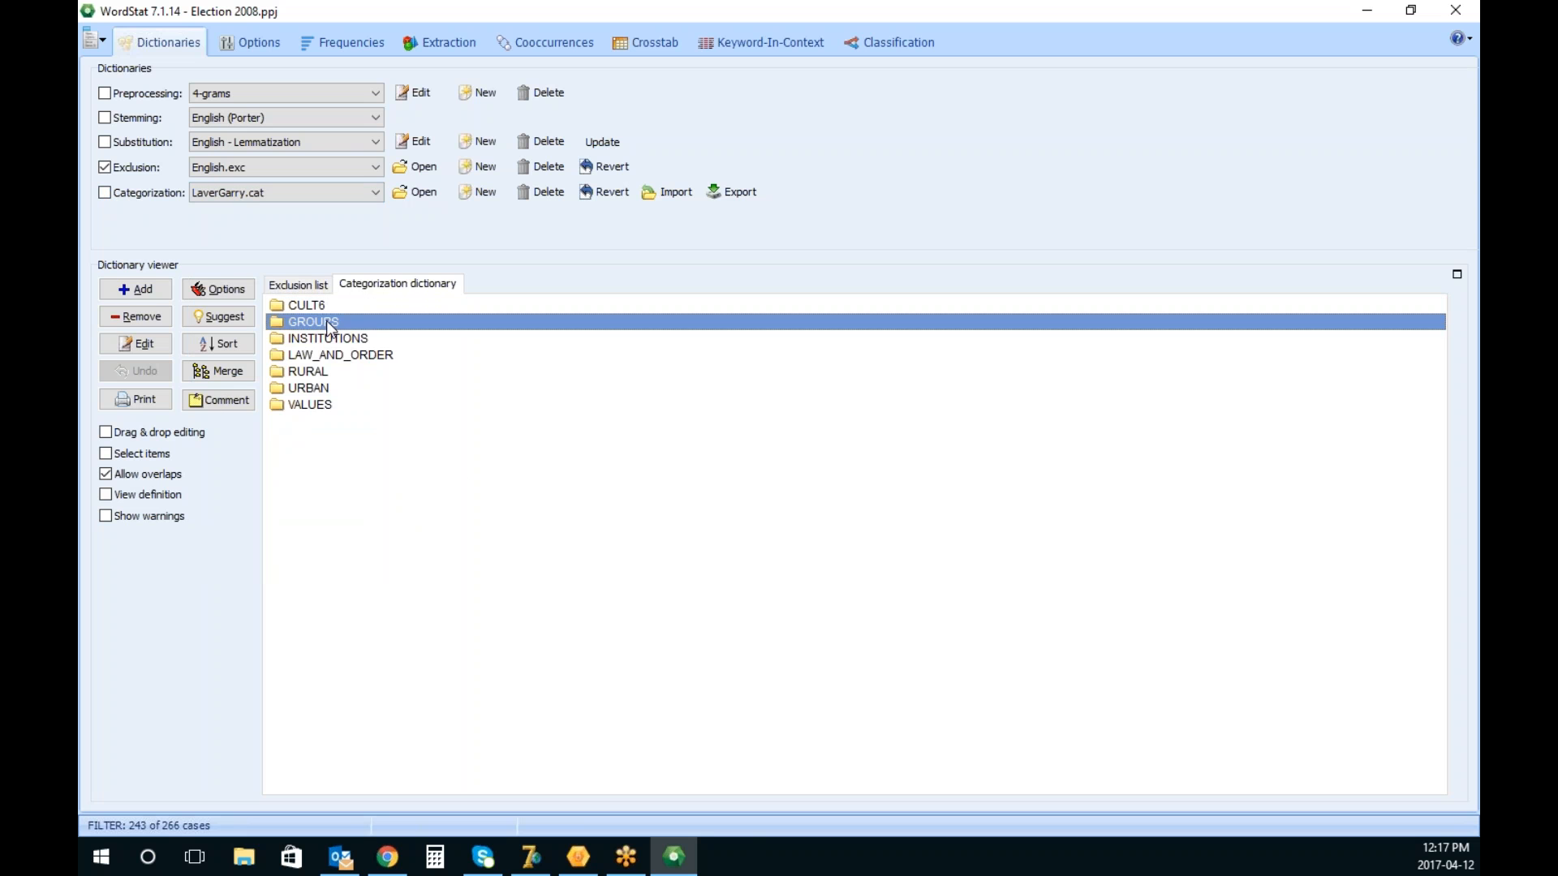
double_click(343, 373)
double_click(314, 307)
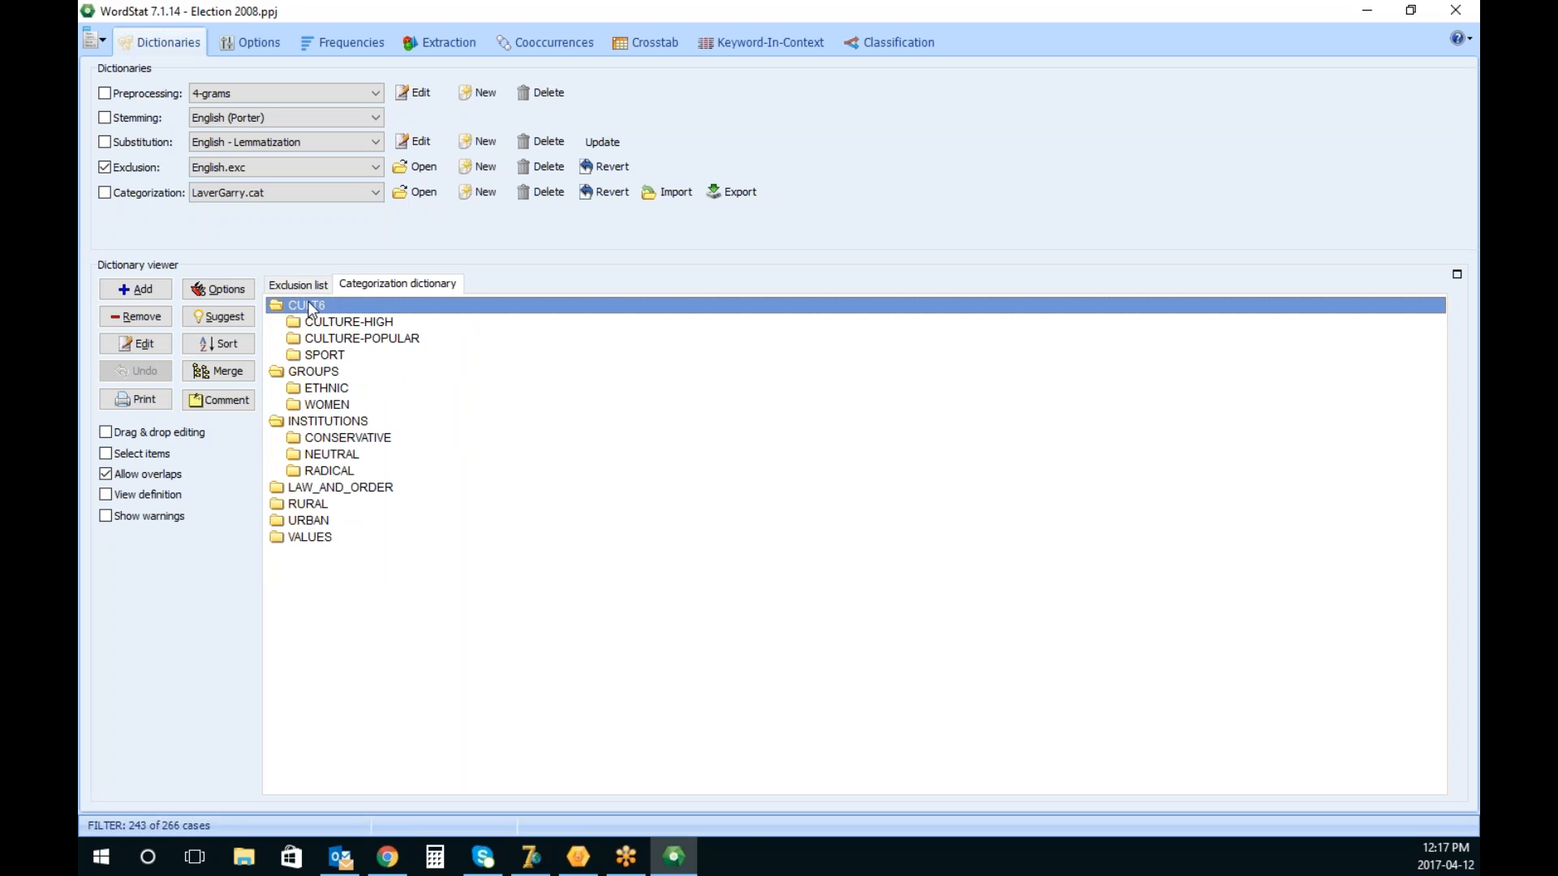
double_click(346, 486)
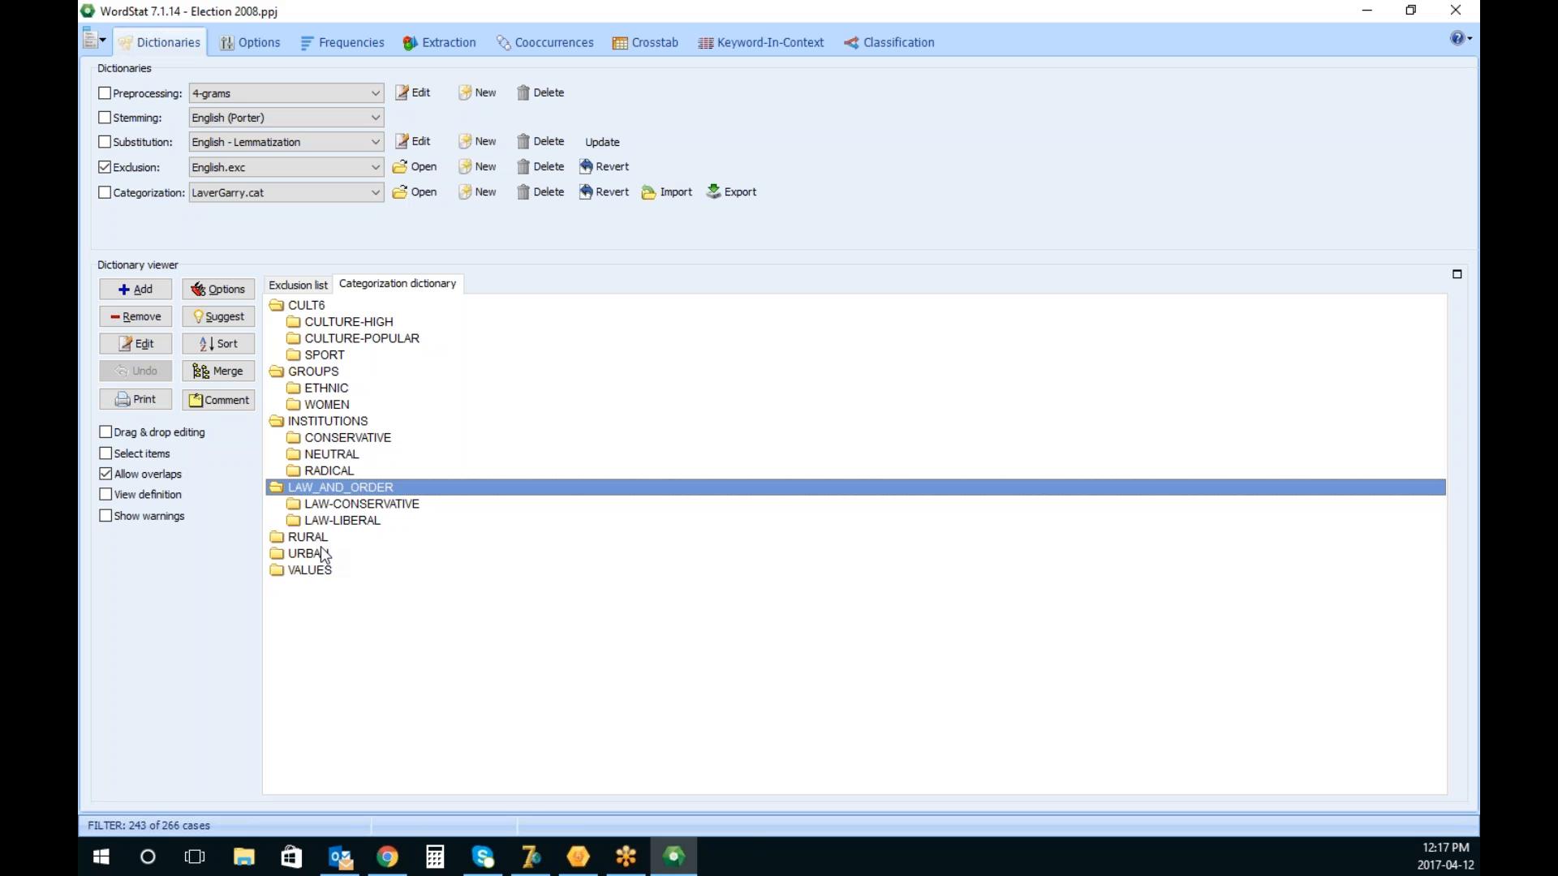
left_click(322, 539)
double_click(322, 539)
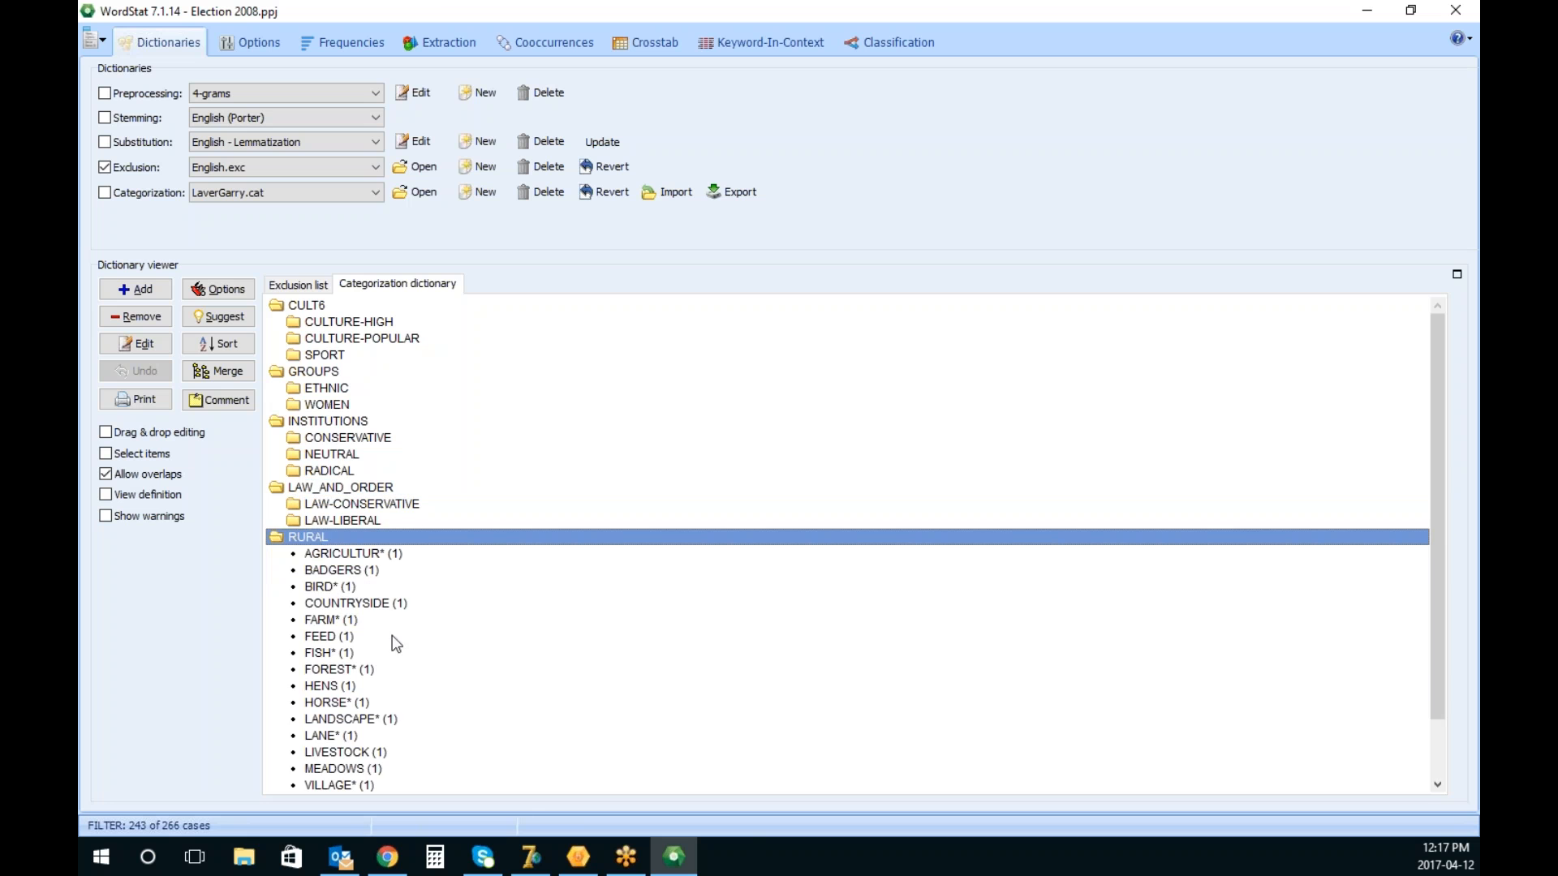
double_click(339, 543)
Enable the LaverGarry.cat categorization and show the actions available for the WOMEN category in the frequency table
left_click(125, 192)
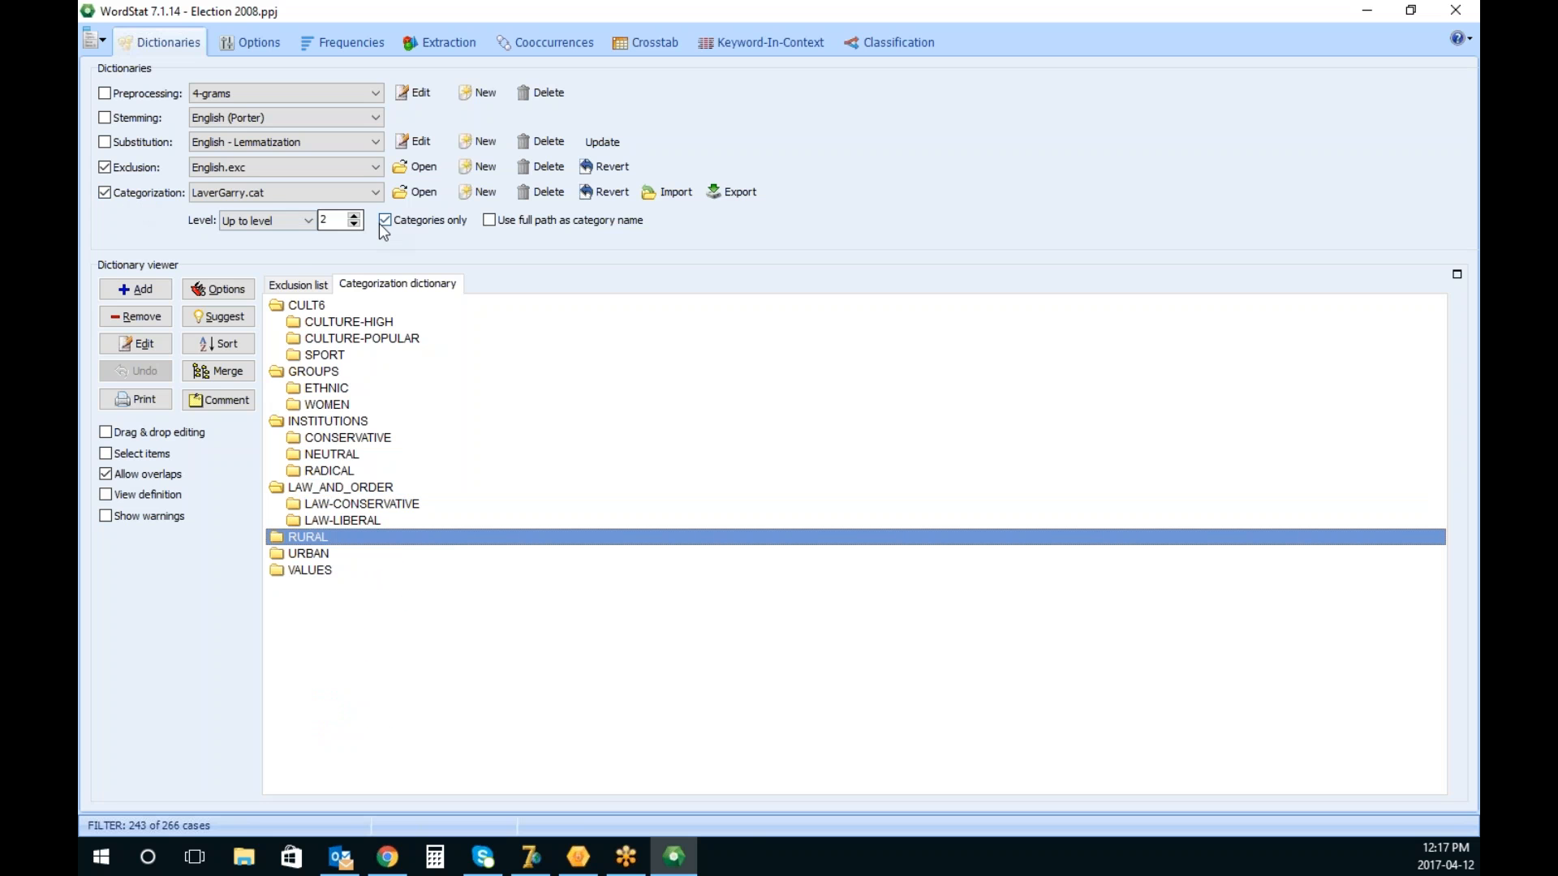
left_click(349, 44)
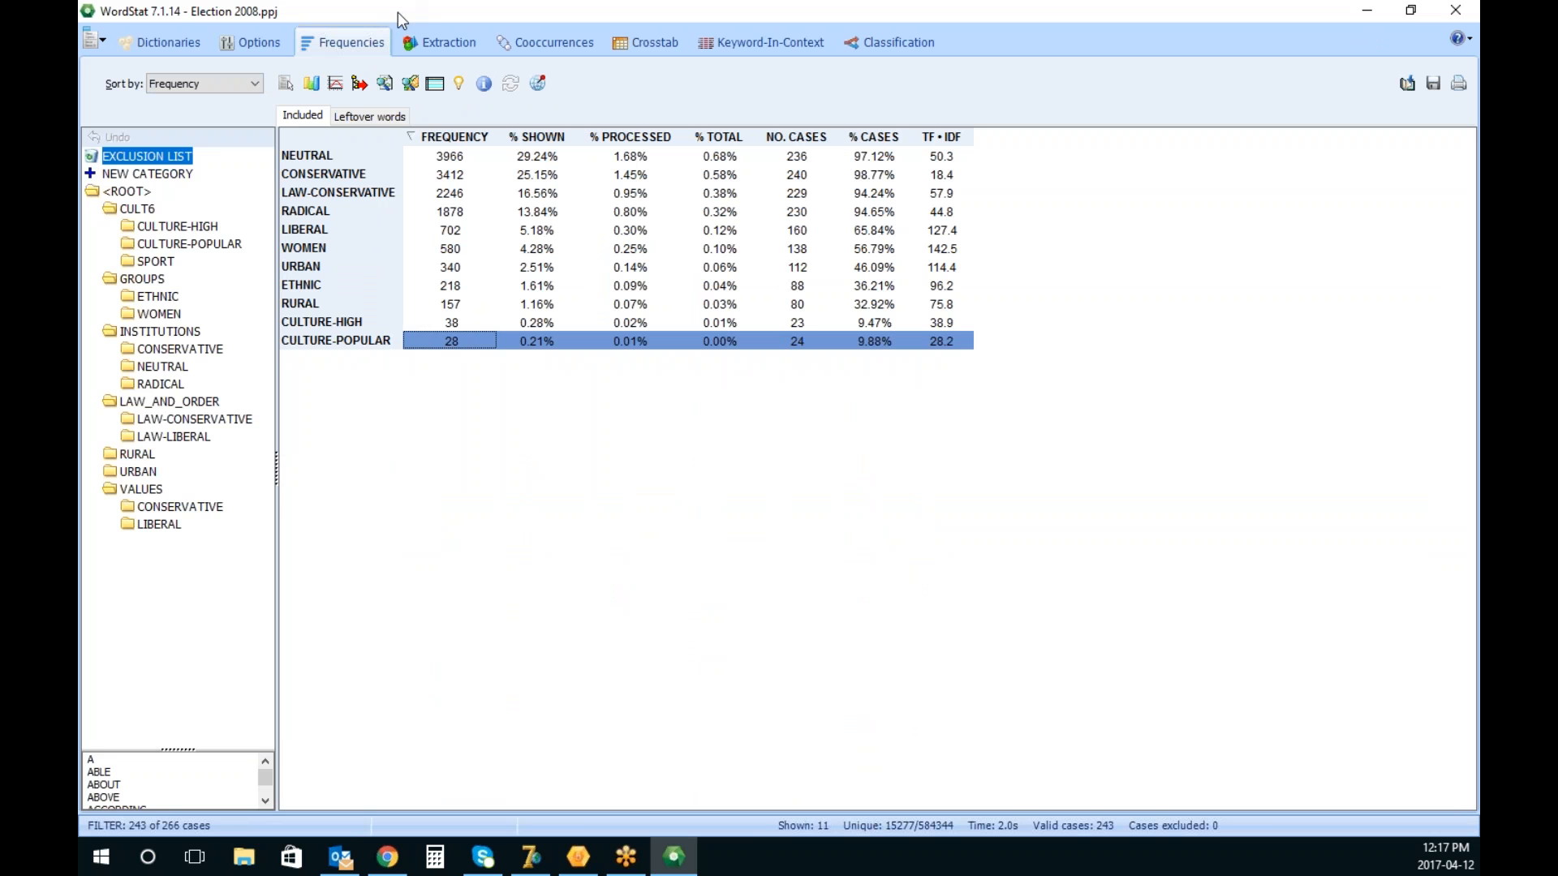
left_click(470, 248)
right_click(474, 254)
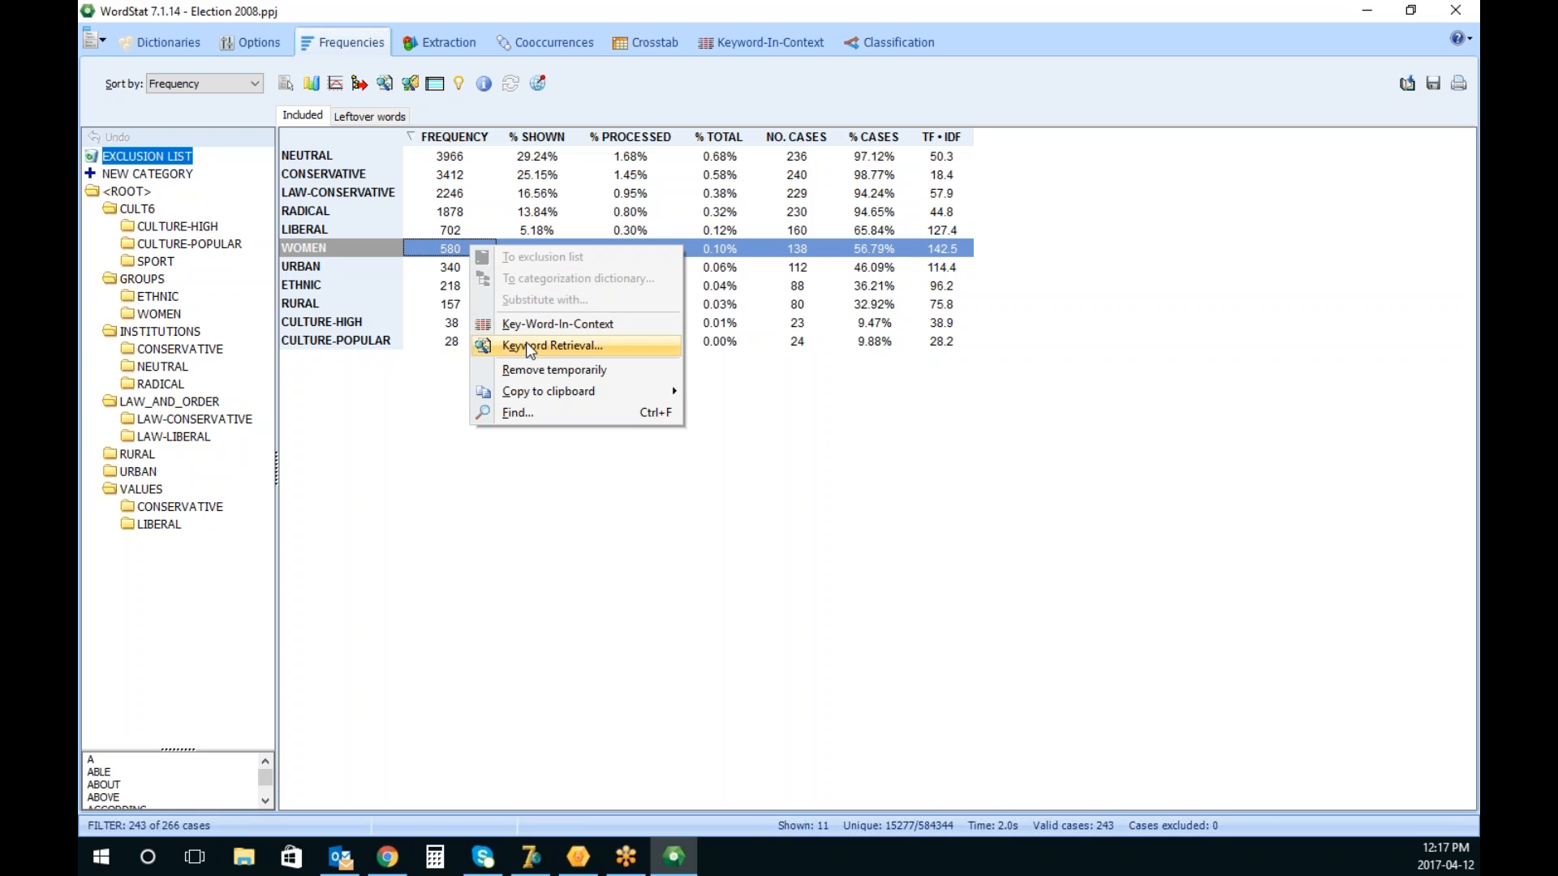
Review the dictionary settings, and autocode paragraphs from the frequency table using the current content categories, adding them to the QDA Miner codebook
left_click(178, 41)
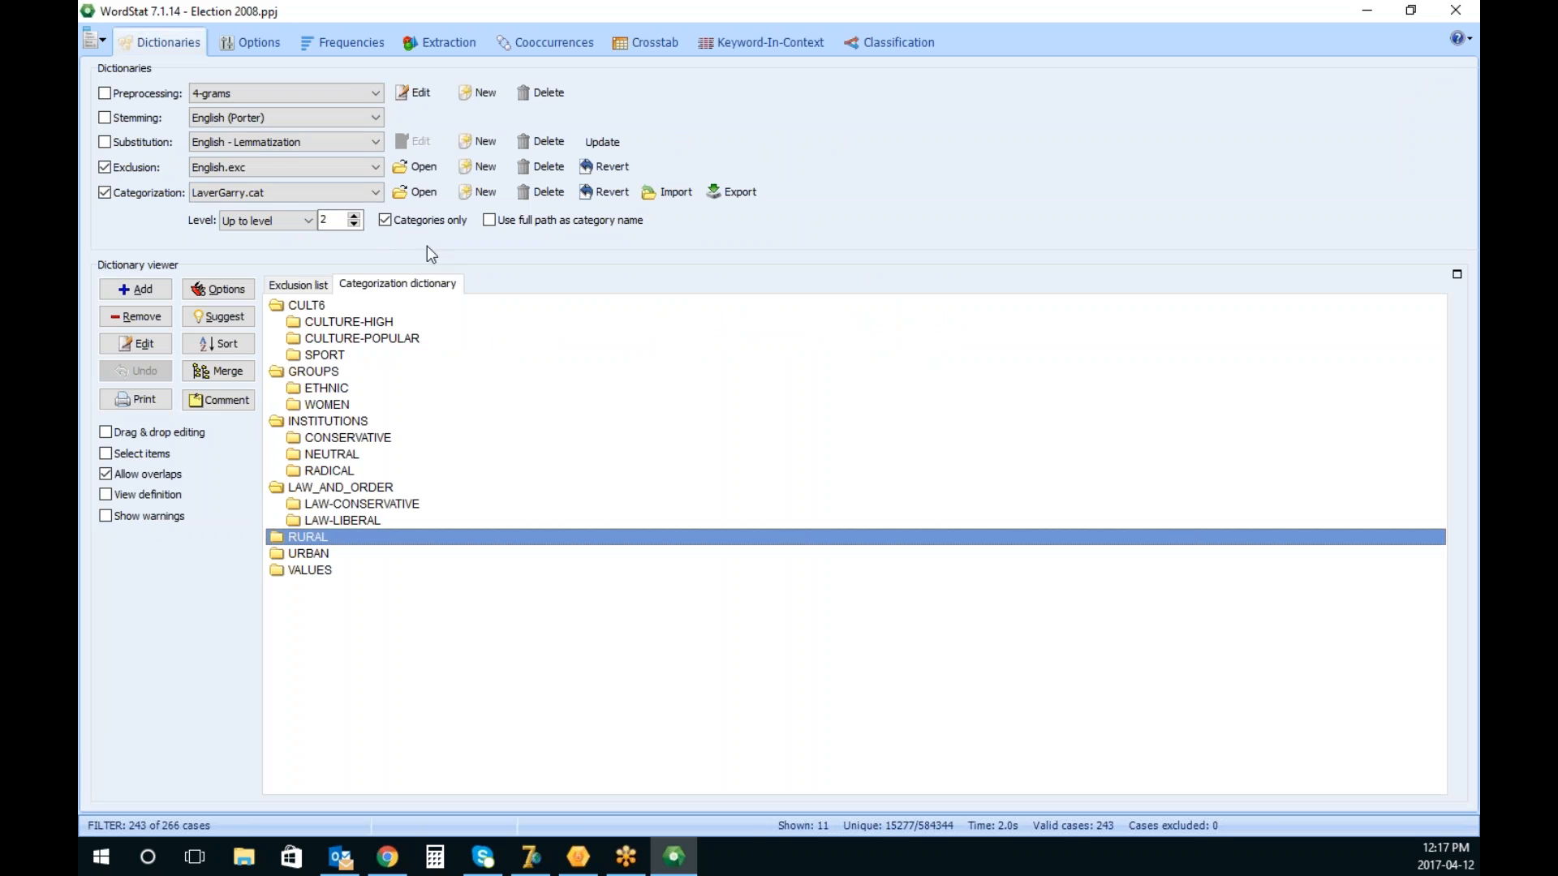
left_click(357, 41)
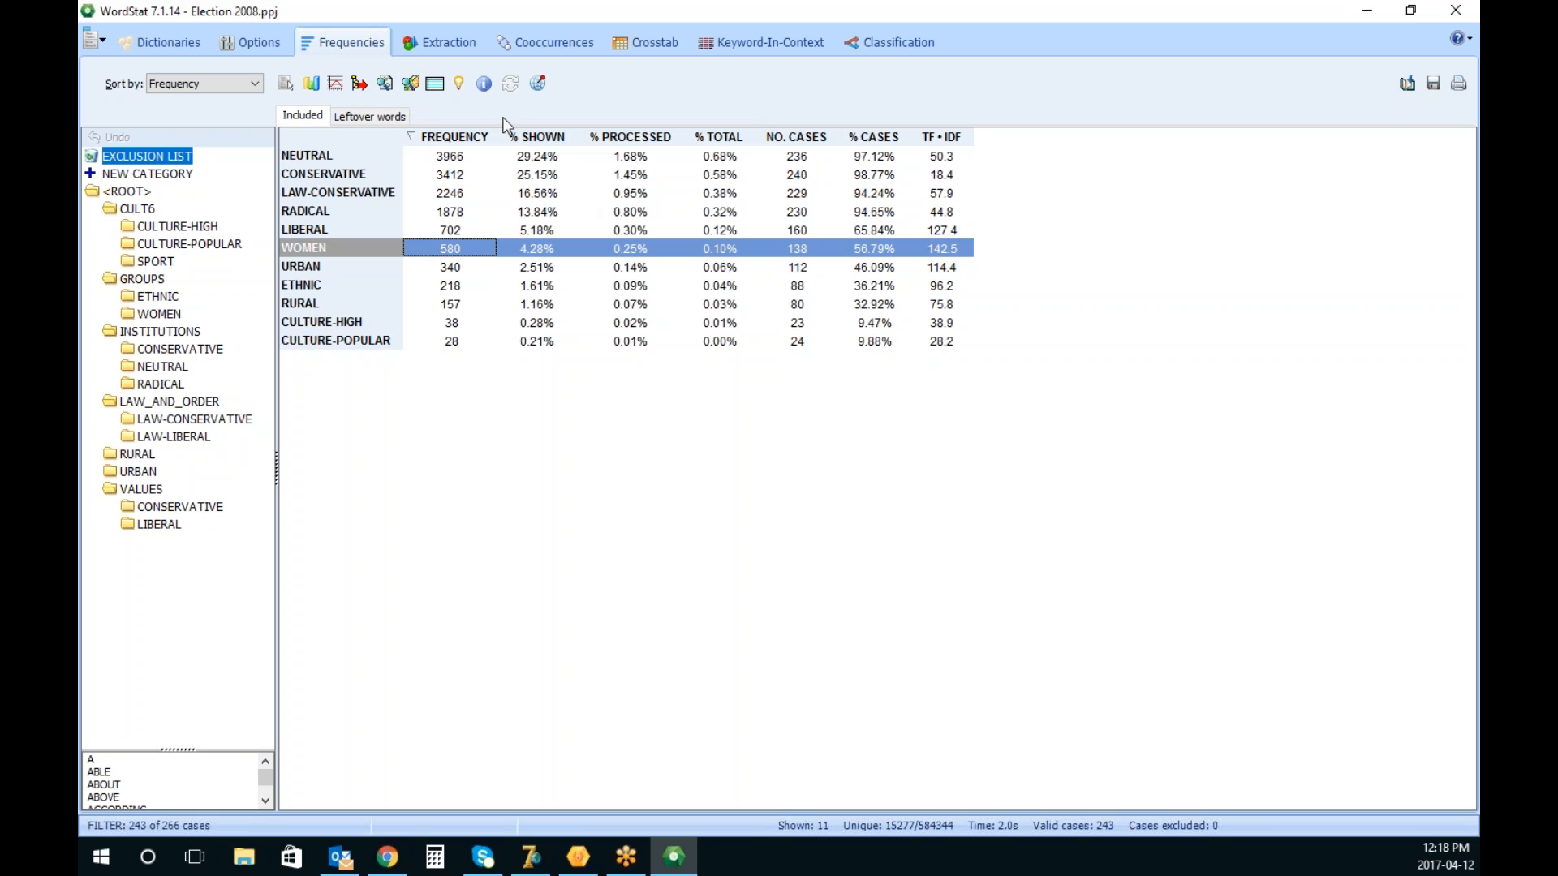
left_click(413, 87)
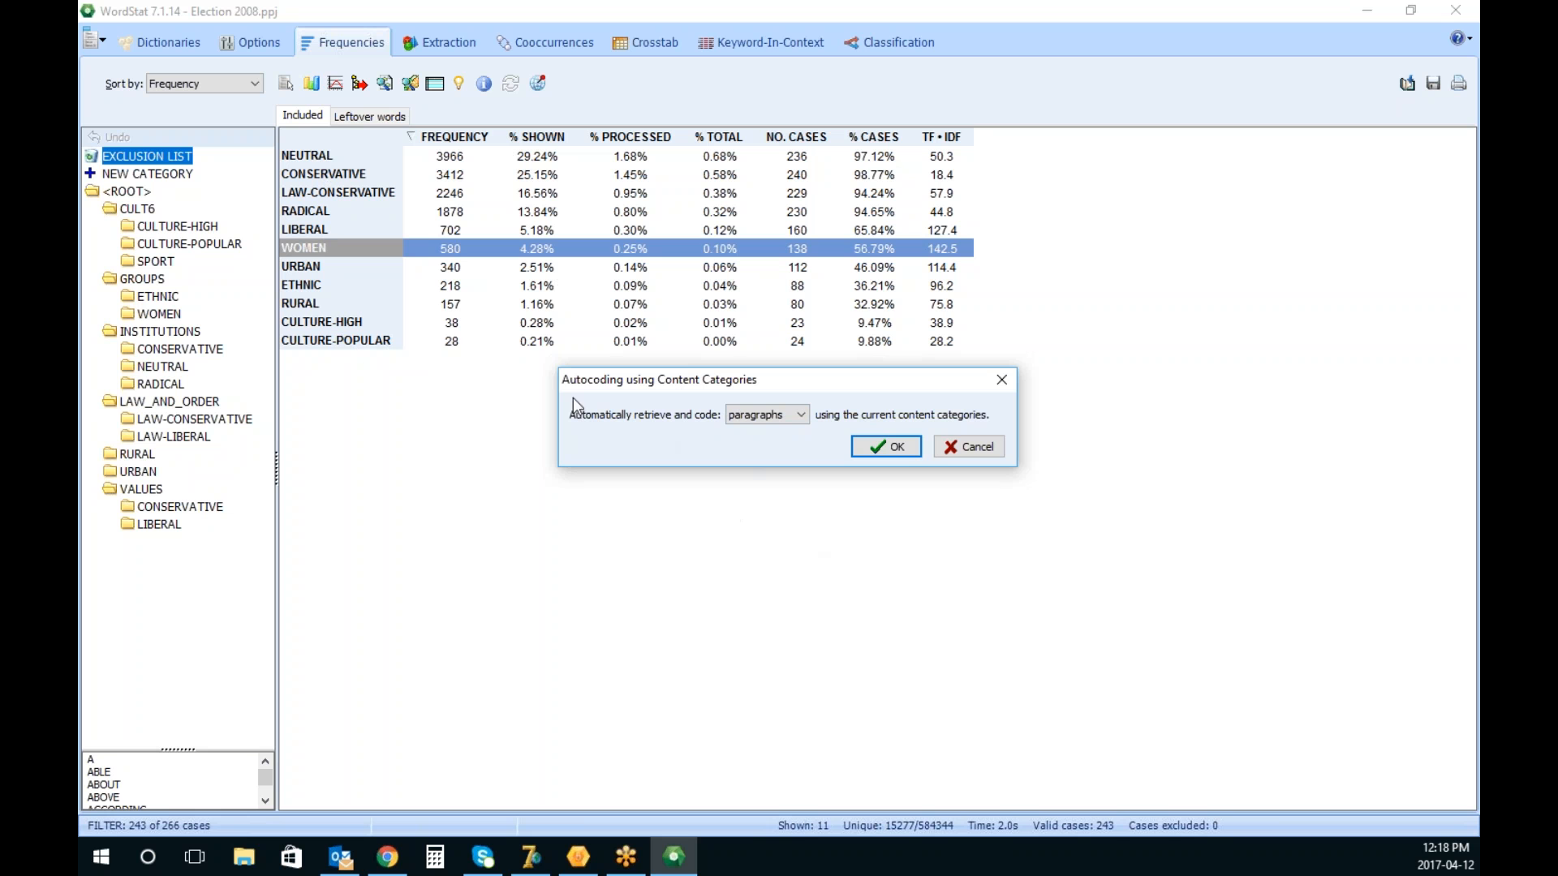
left_click(899, 446)
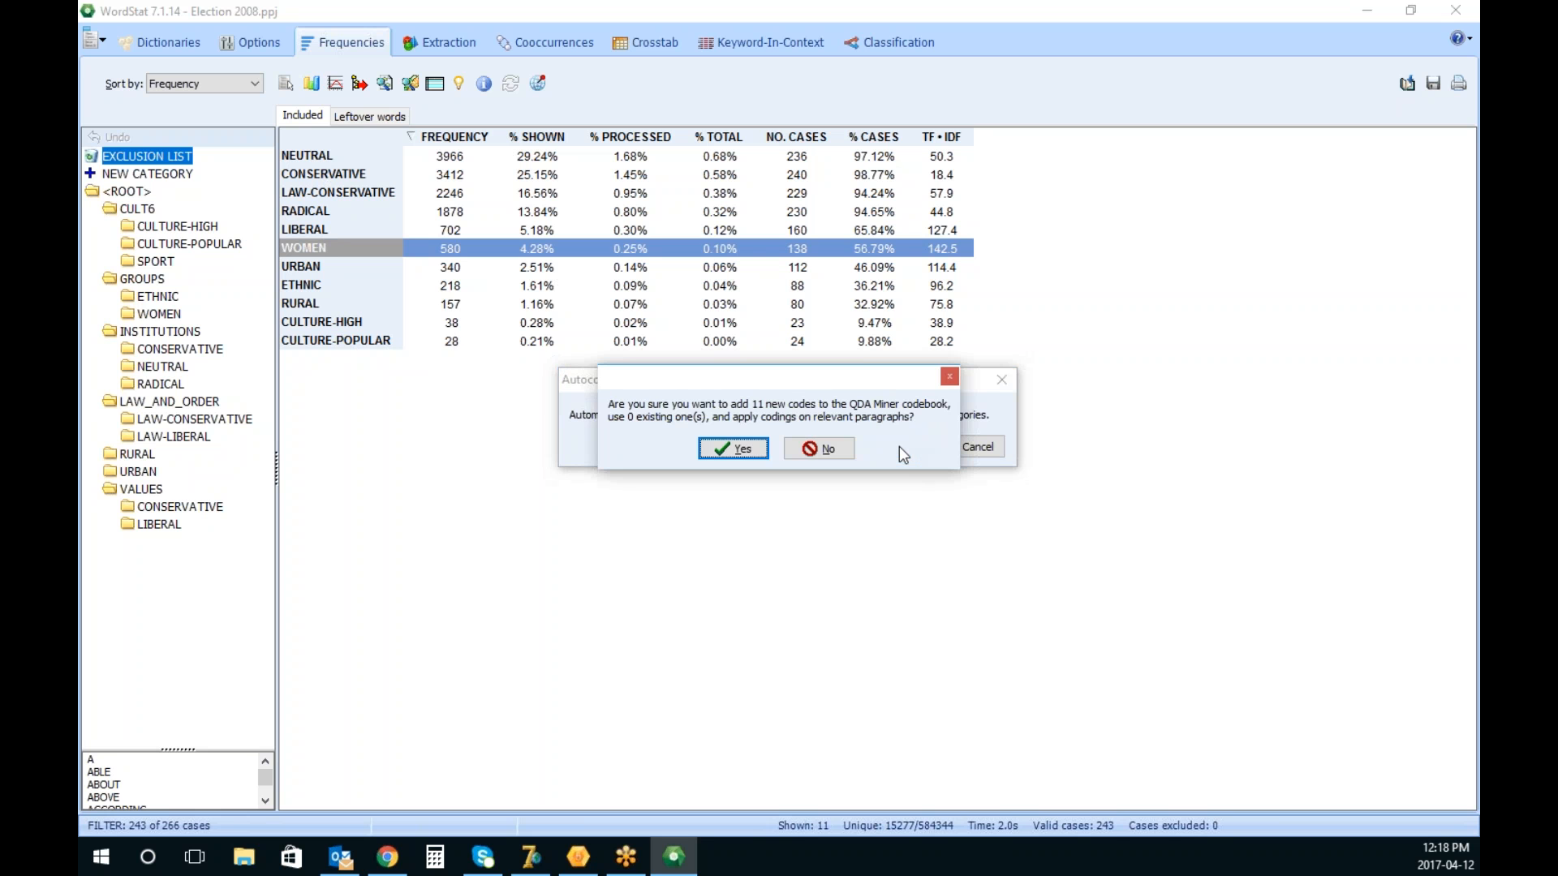
left_click(739, 449)
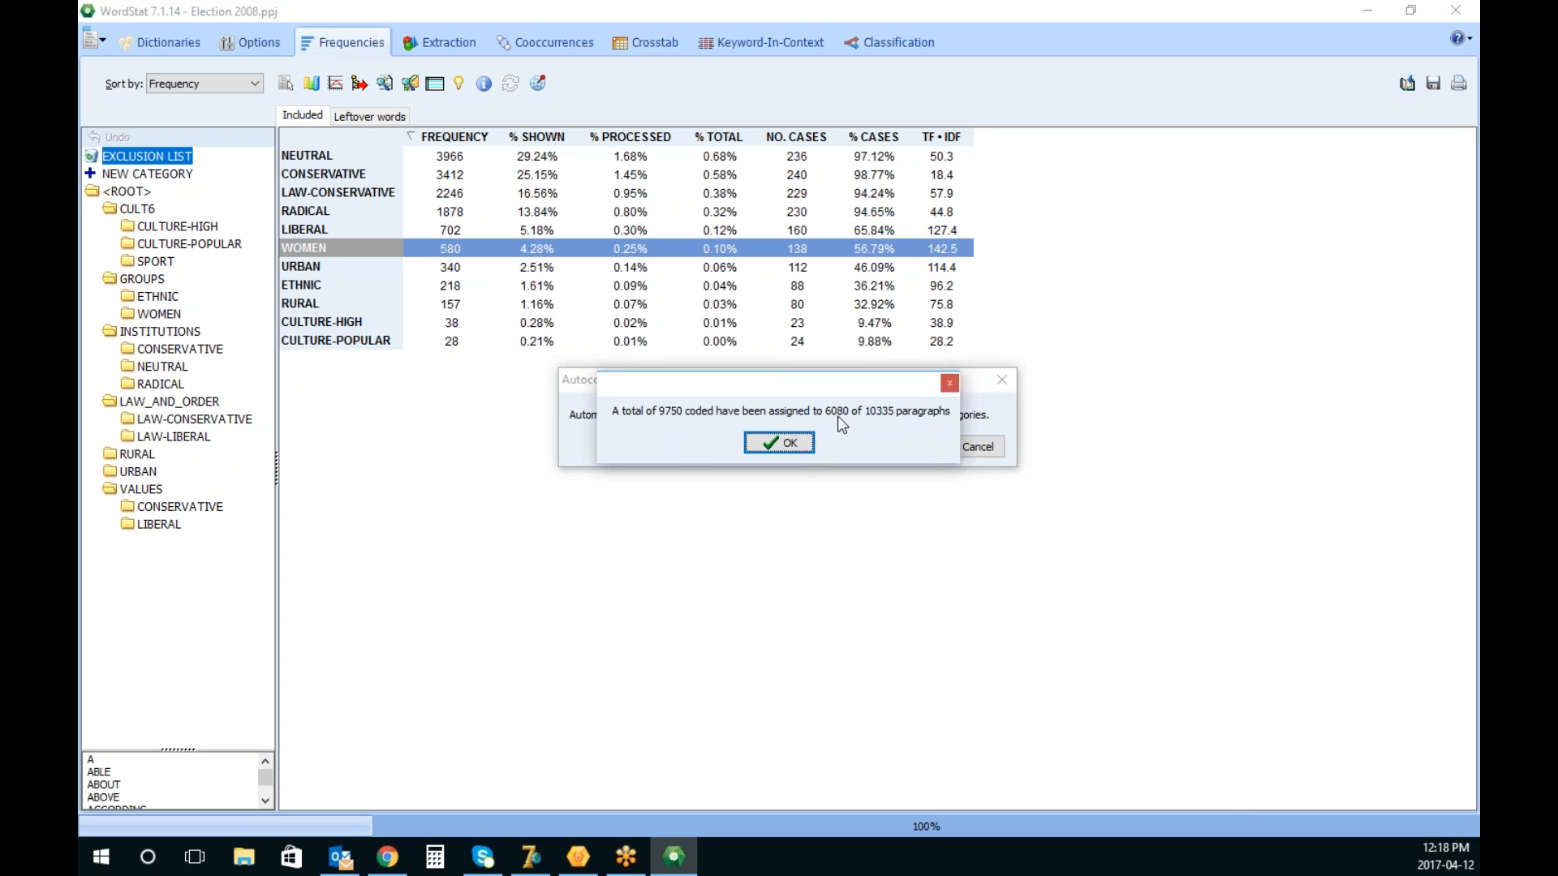
left_click(803, 446)
Quit WordStat and browse the LaverGarry.cat codes from URBAN to CULTURE-HIGH in the QDA Miner codebook
left_click(1467, 15)
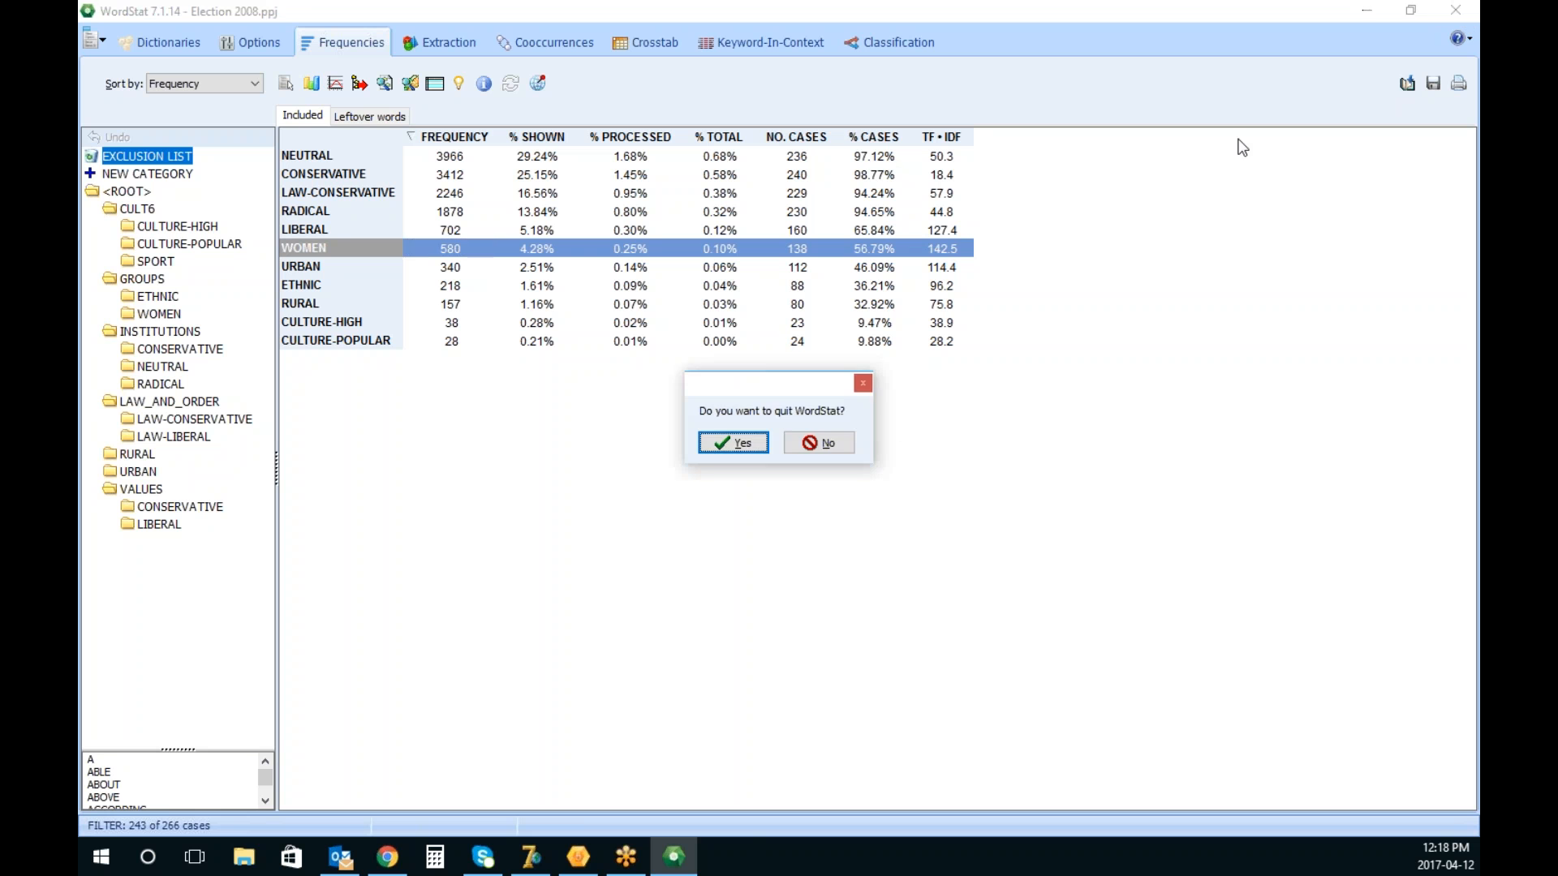
left_click(752, 446)
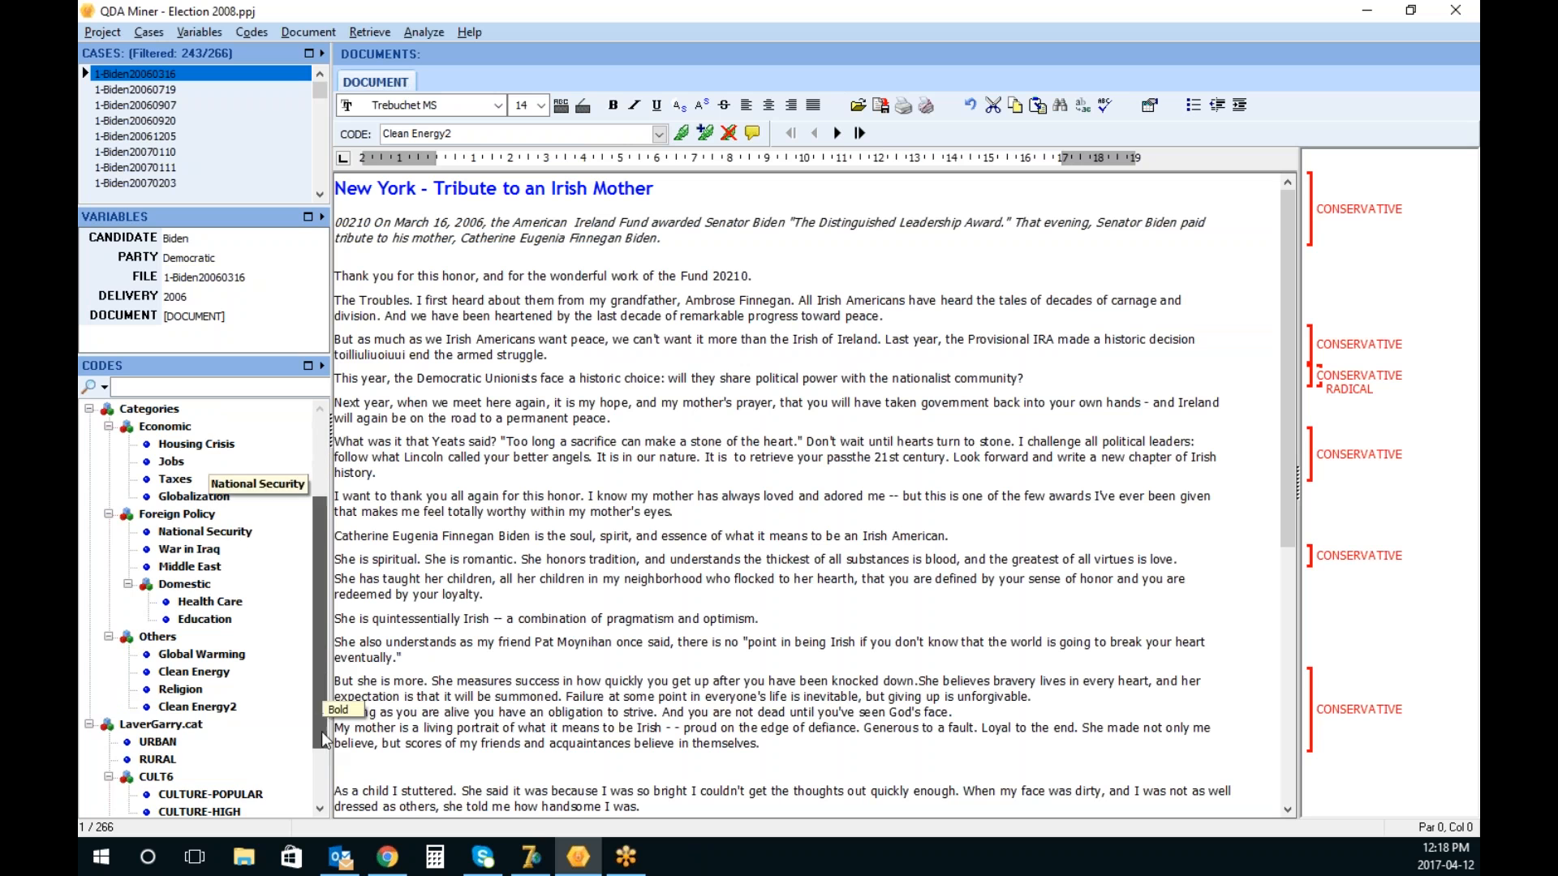
scroll(322, 740, "down", 4)
left_click(161, 518)
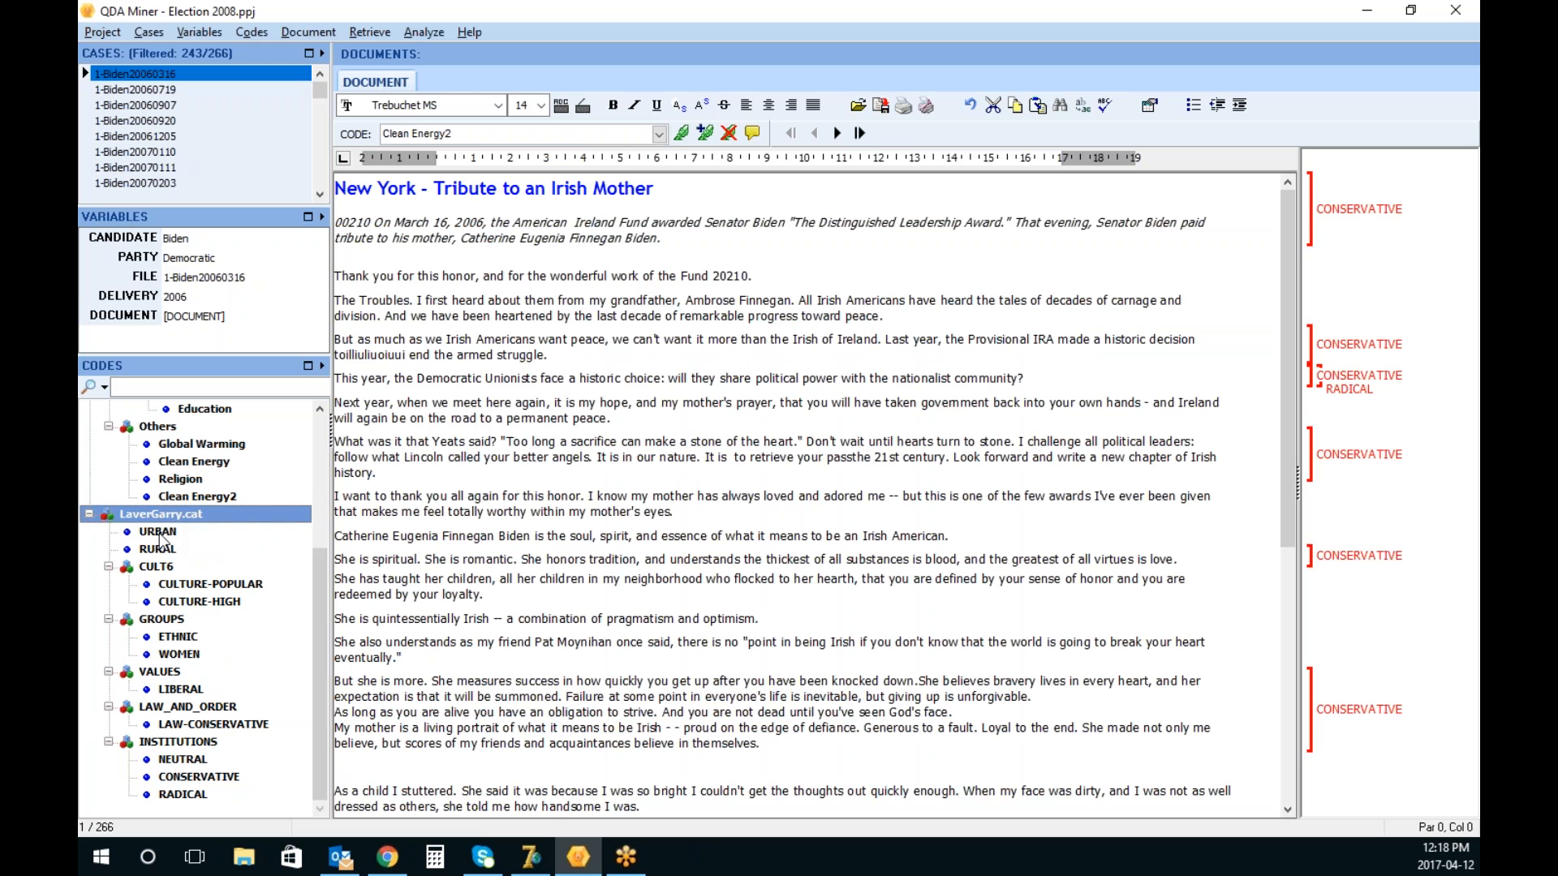
left_click(157, 535)
left_click(163, 551)
left_click(168, 567)
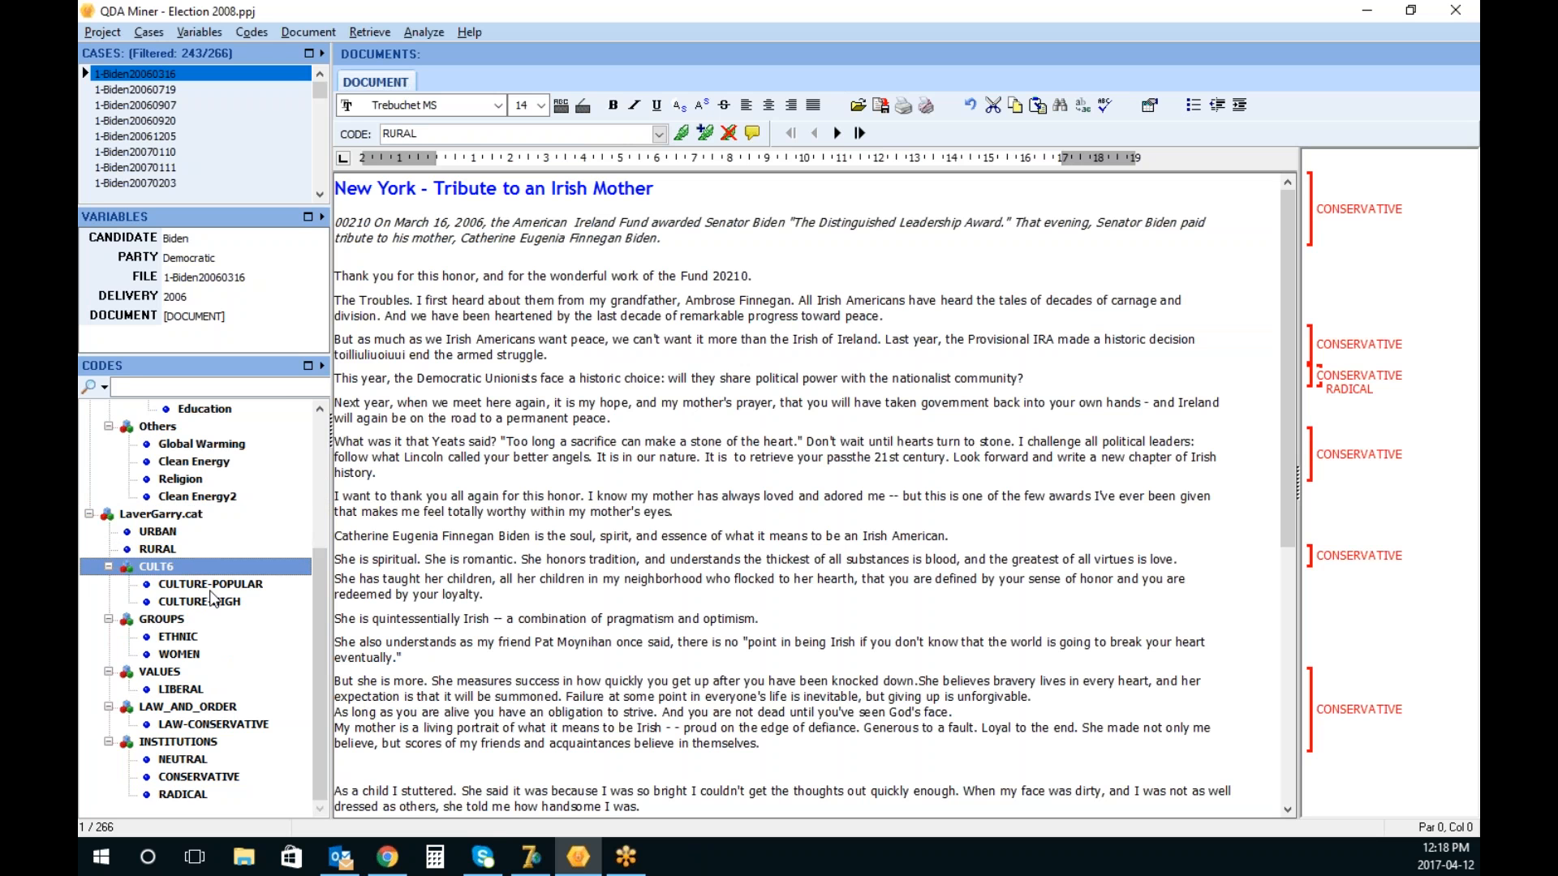
left_click(212, 585)
left_click(208, 602)
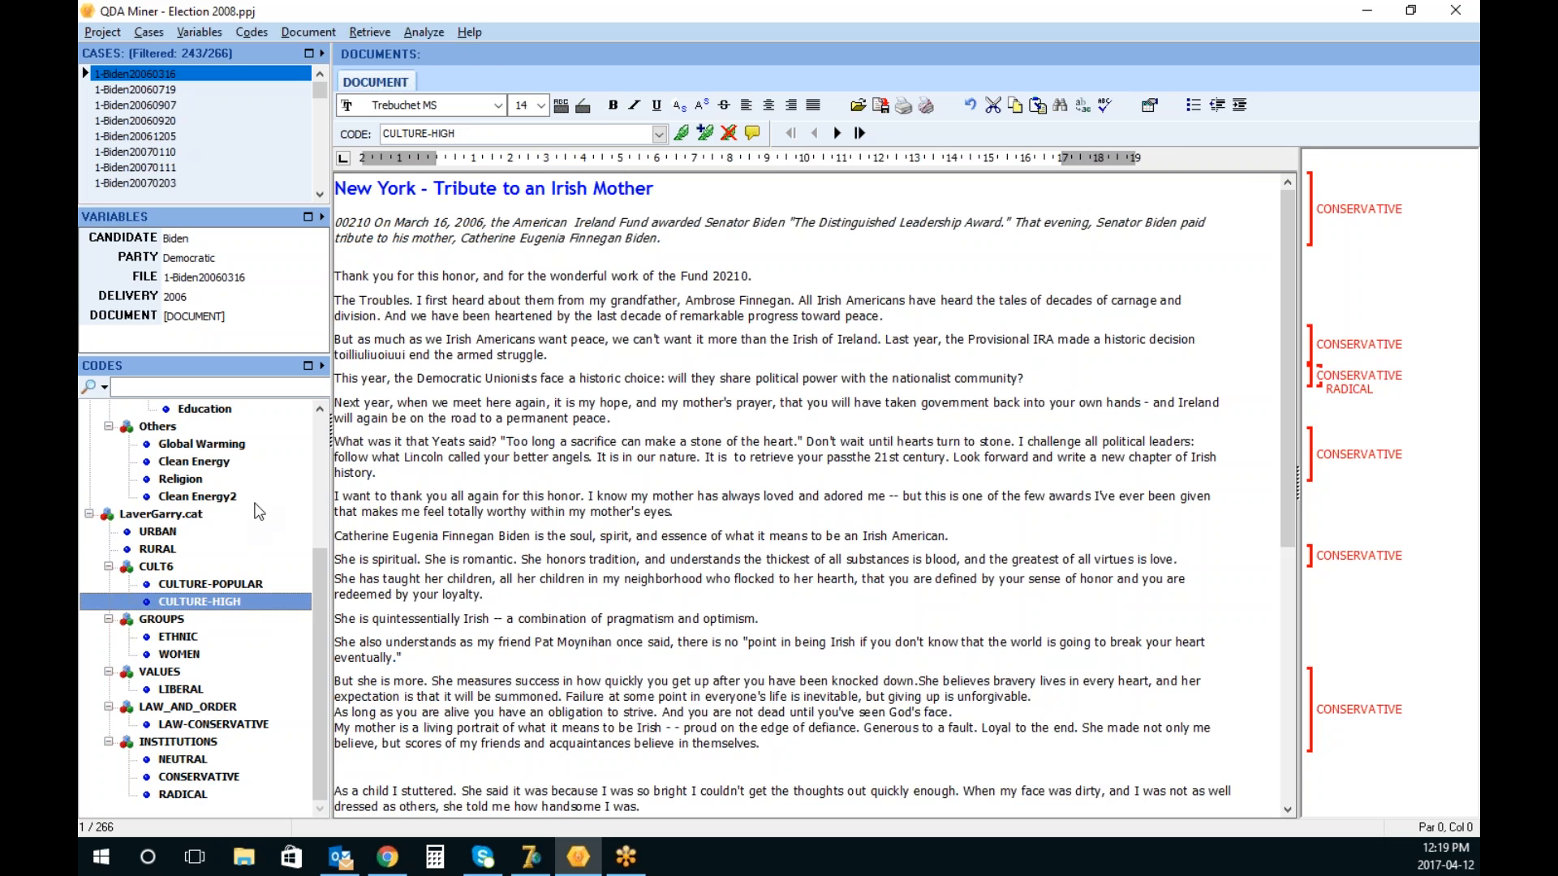
left_click(424, 32)
left_click(481, 52)
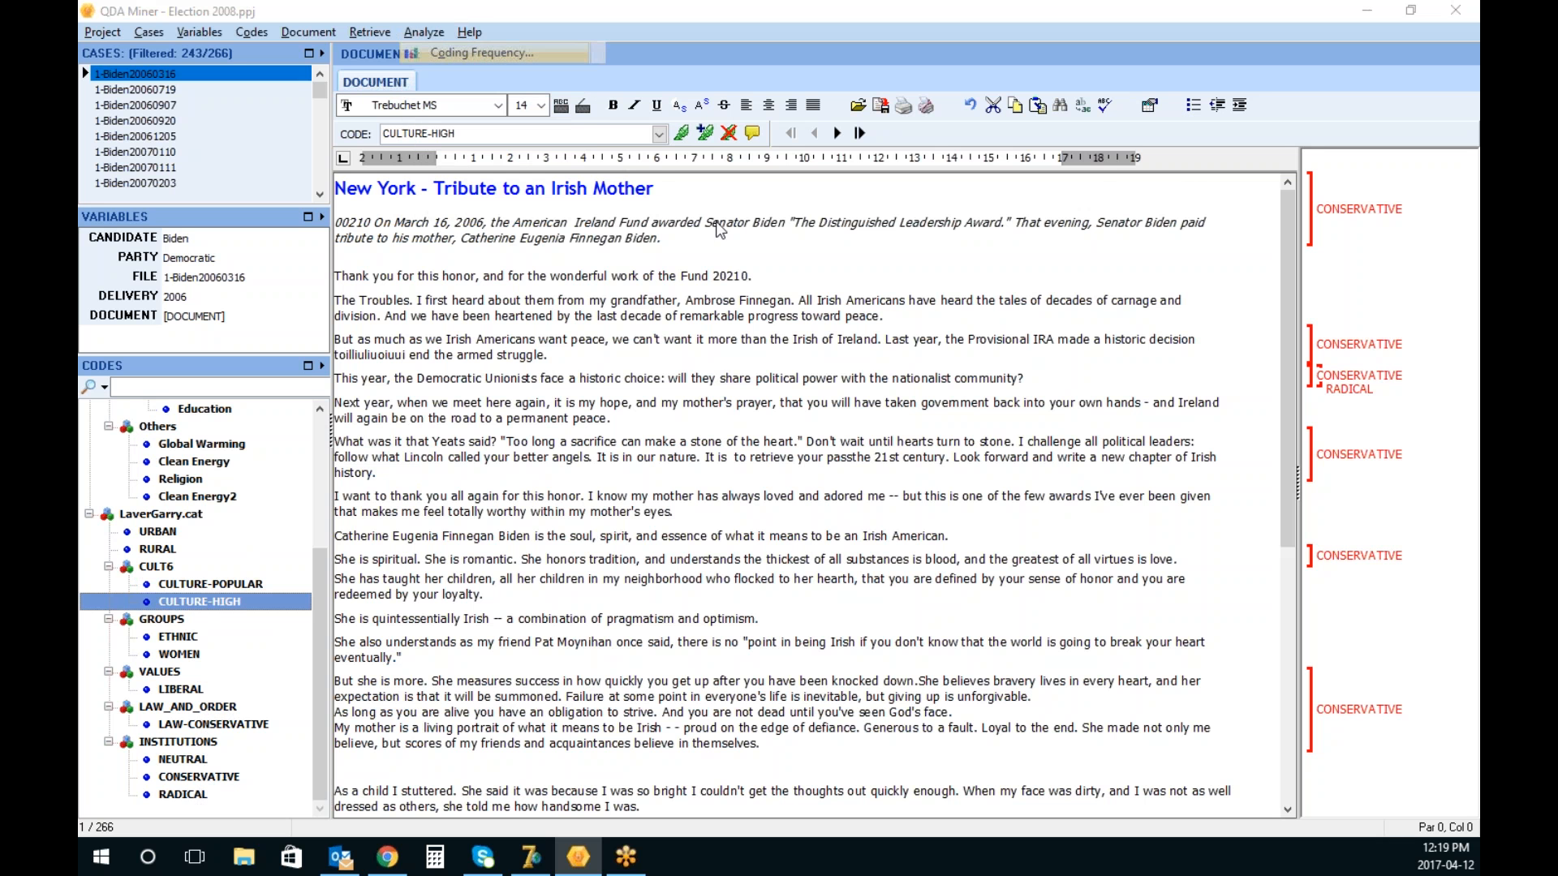
left_click(1110, 269)
scroll(832, 500, "down", 10)
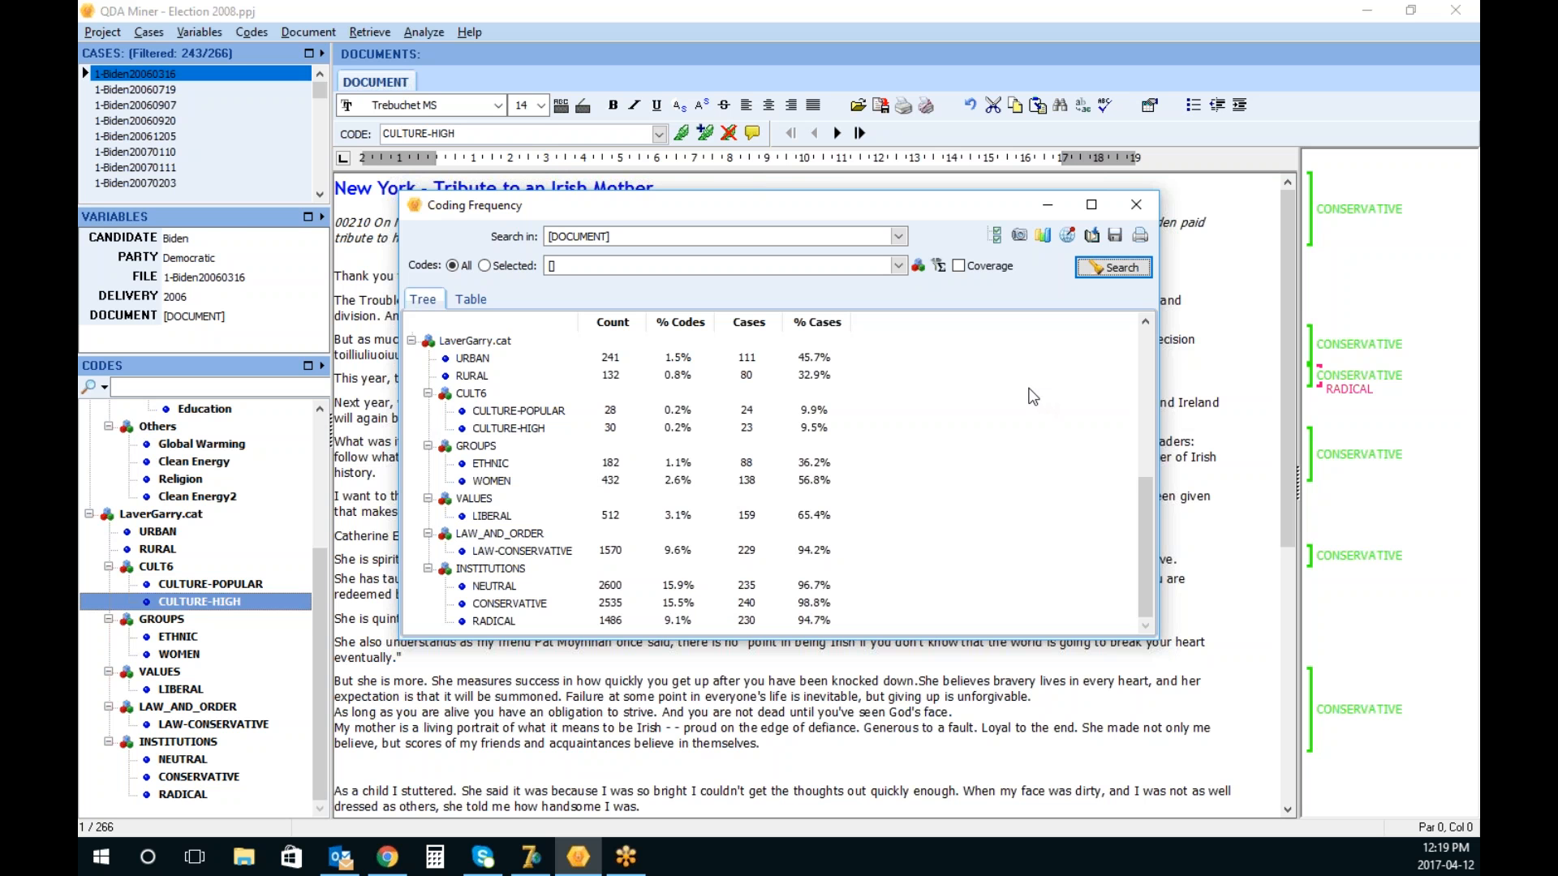
left_click(1136, 205)
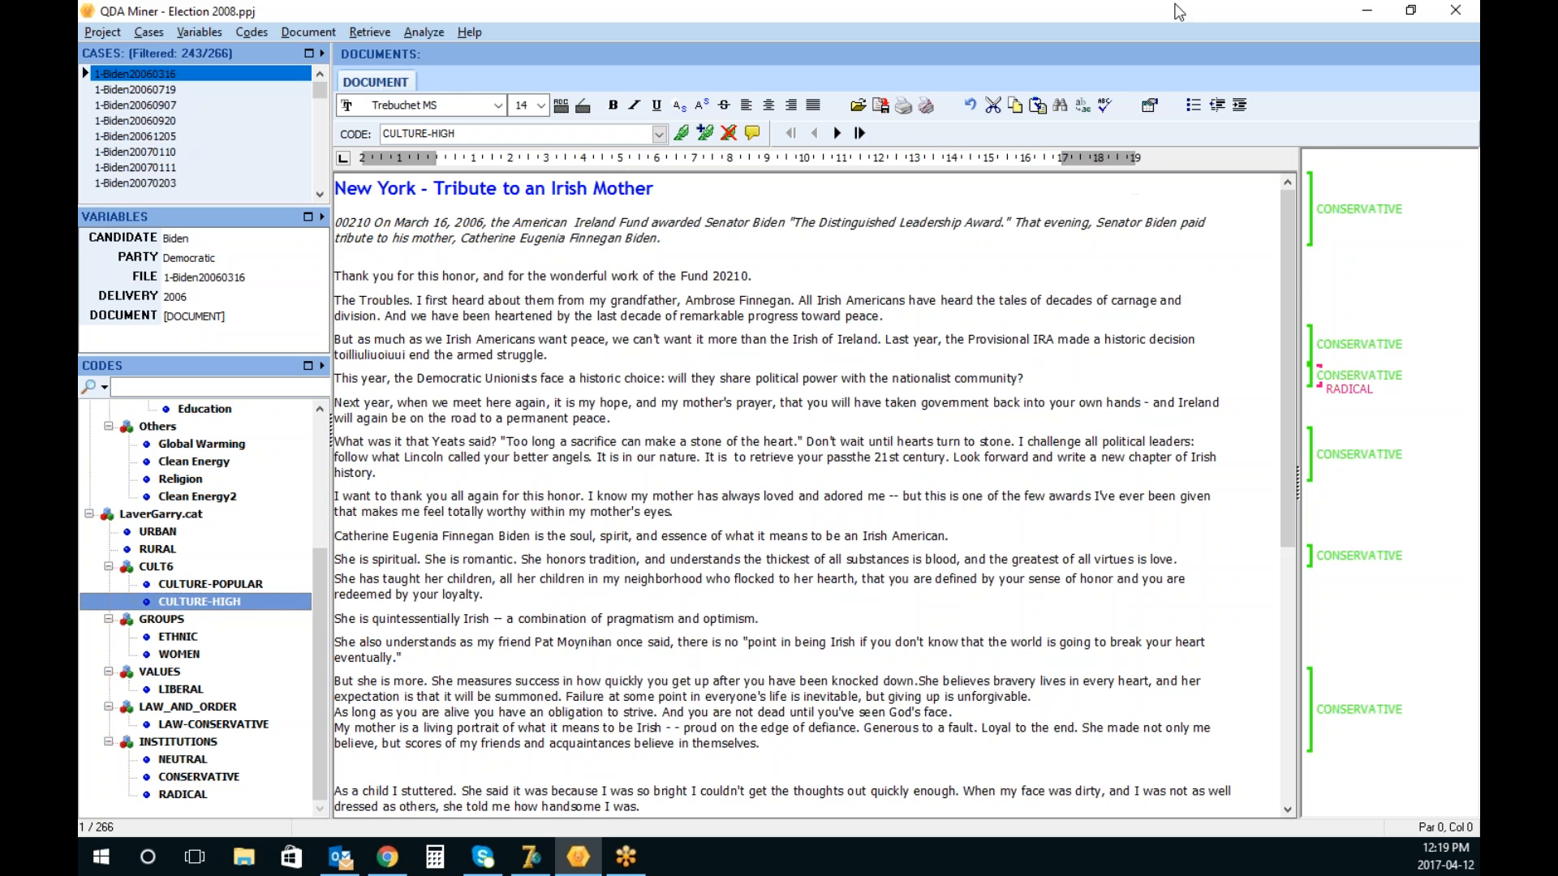
Select the passage coded CONSERVATIVE at the start of the document and show the actions available for its coding
left_click(1362, 218)
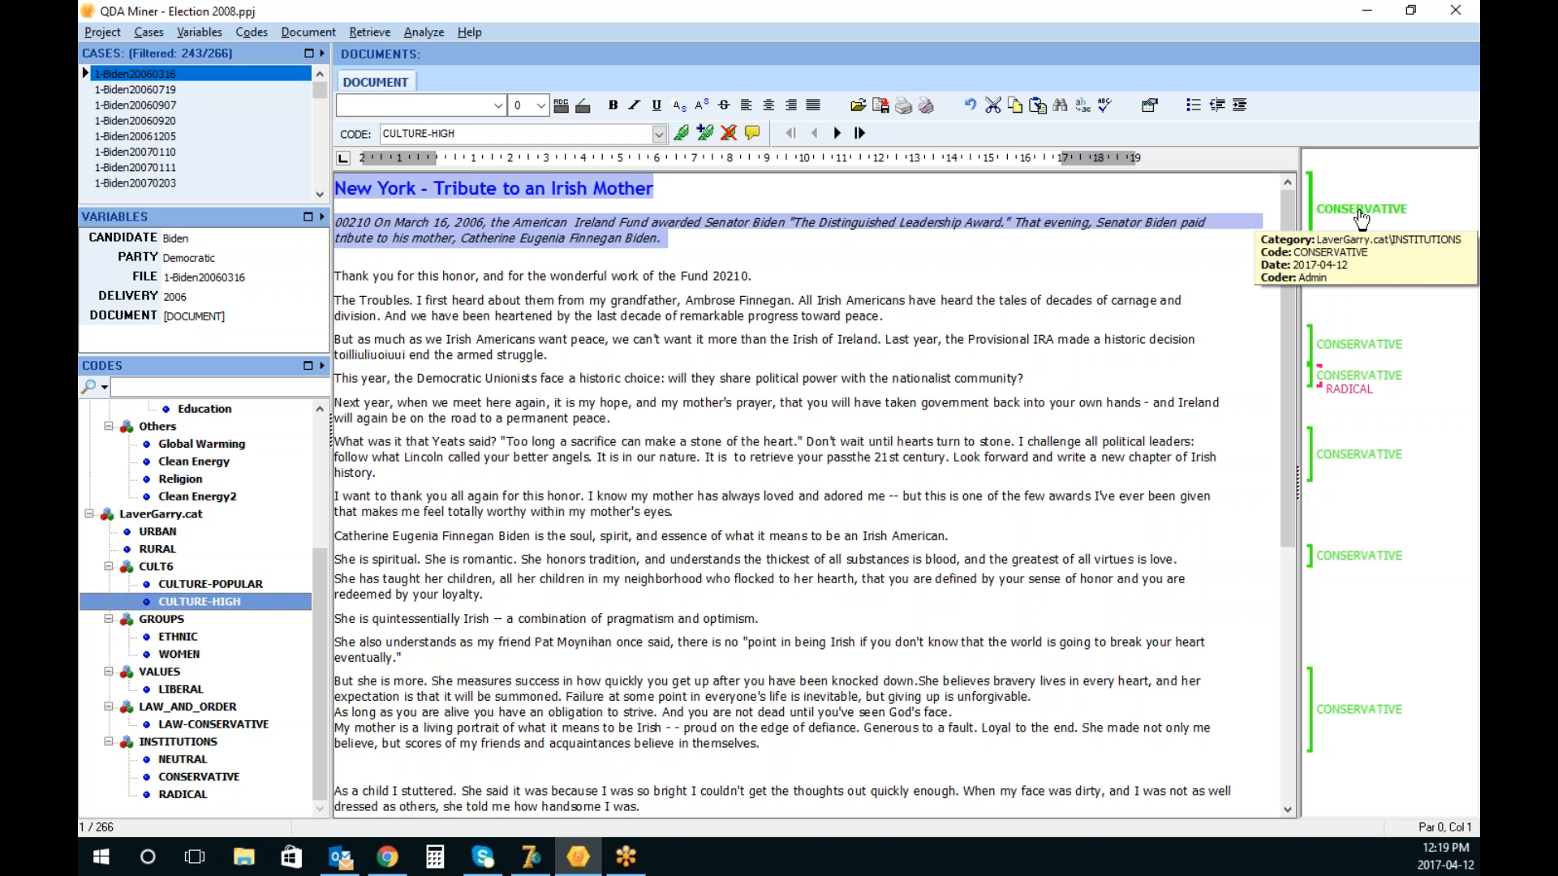
right_click(1362, 218)
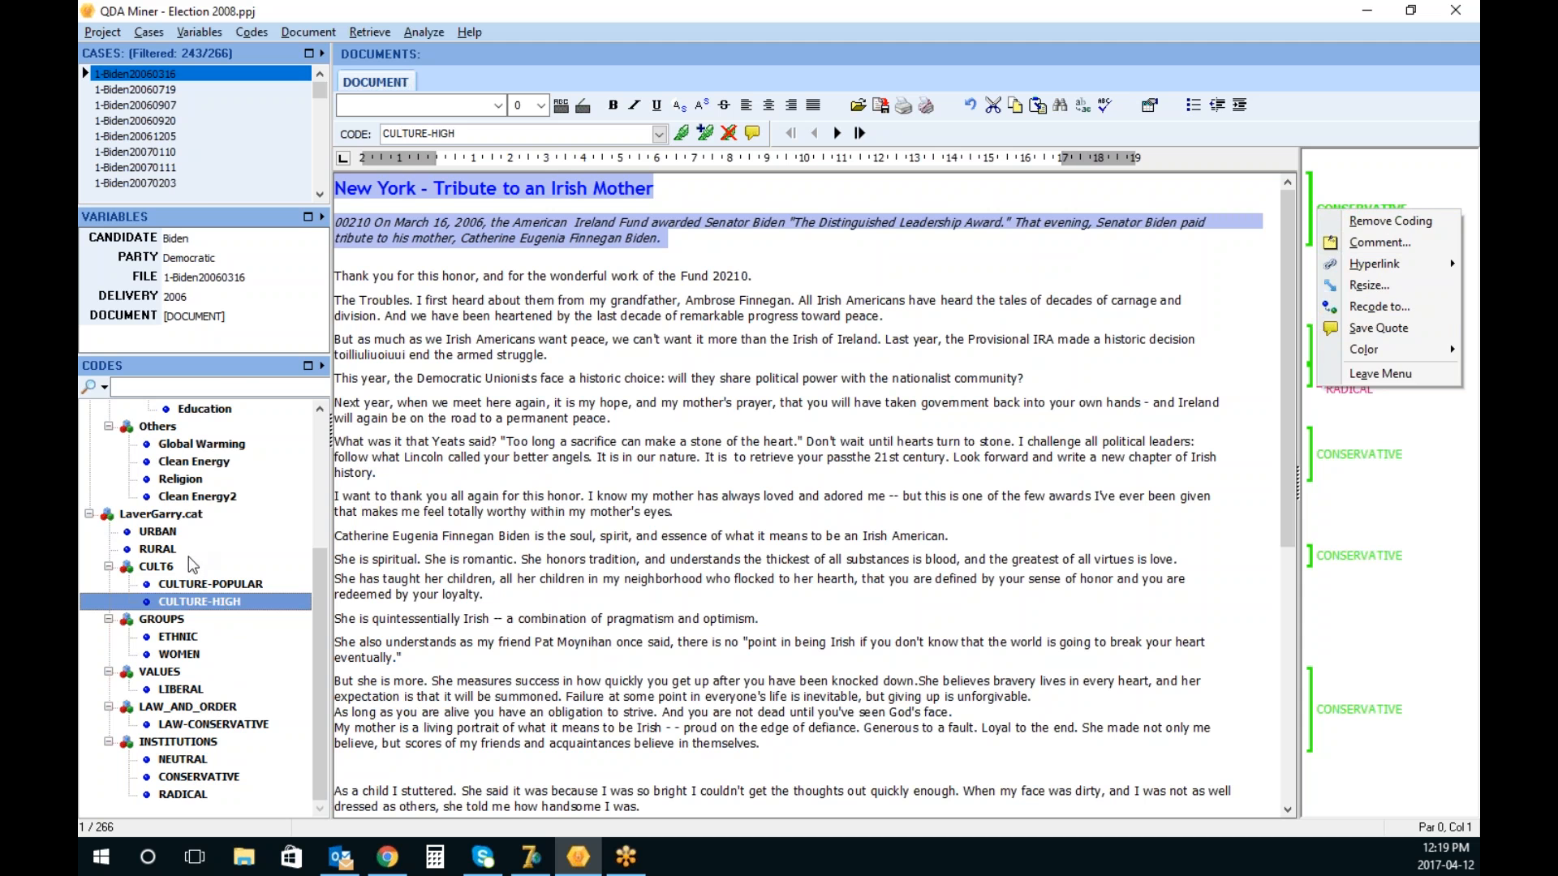
Retrieve the segments coded URBAN, locate the second hit in its document, and close the enlarged results
left_click(185, 535)
right_click(183, 534)
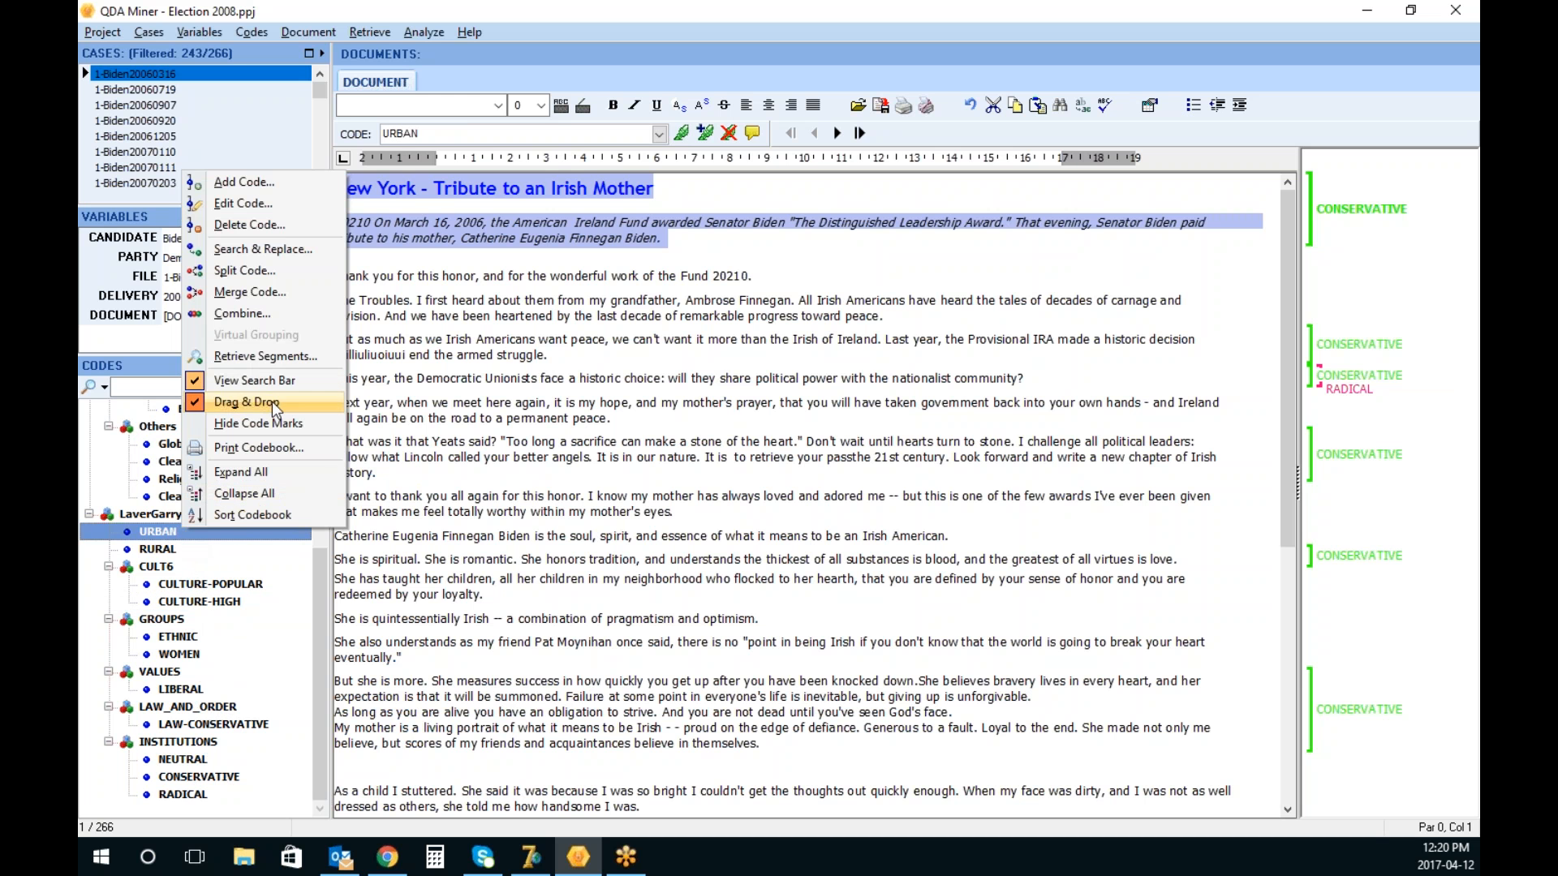
left_click(292, 359)
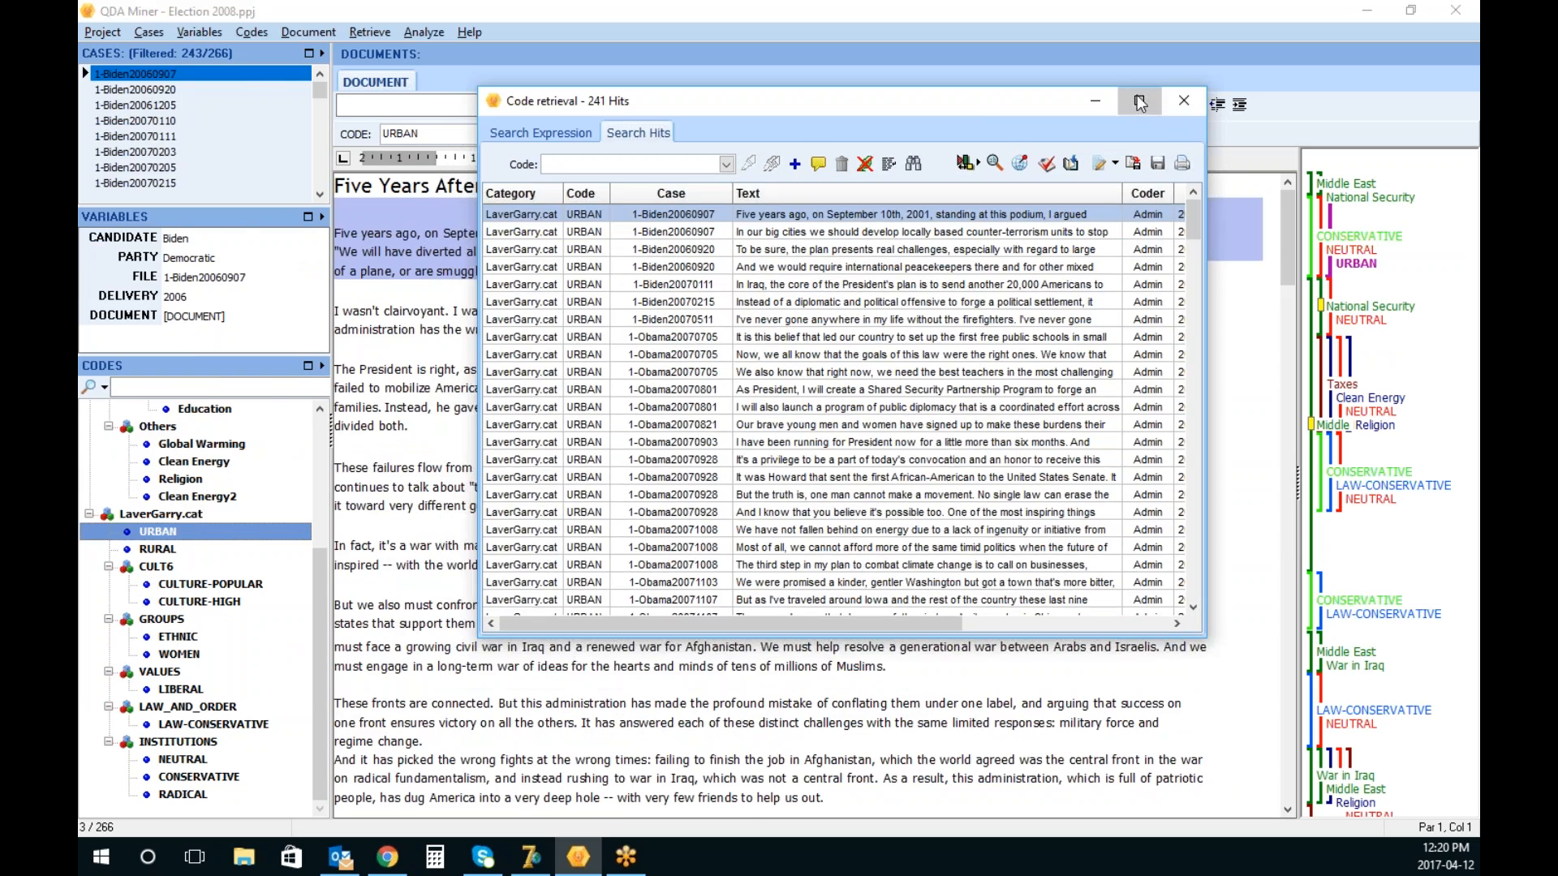
left_click(1141, 101)
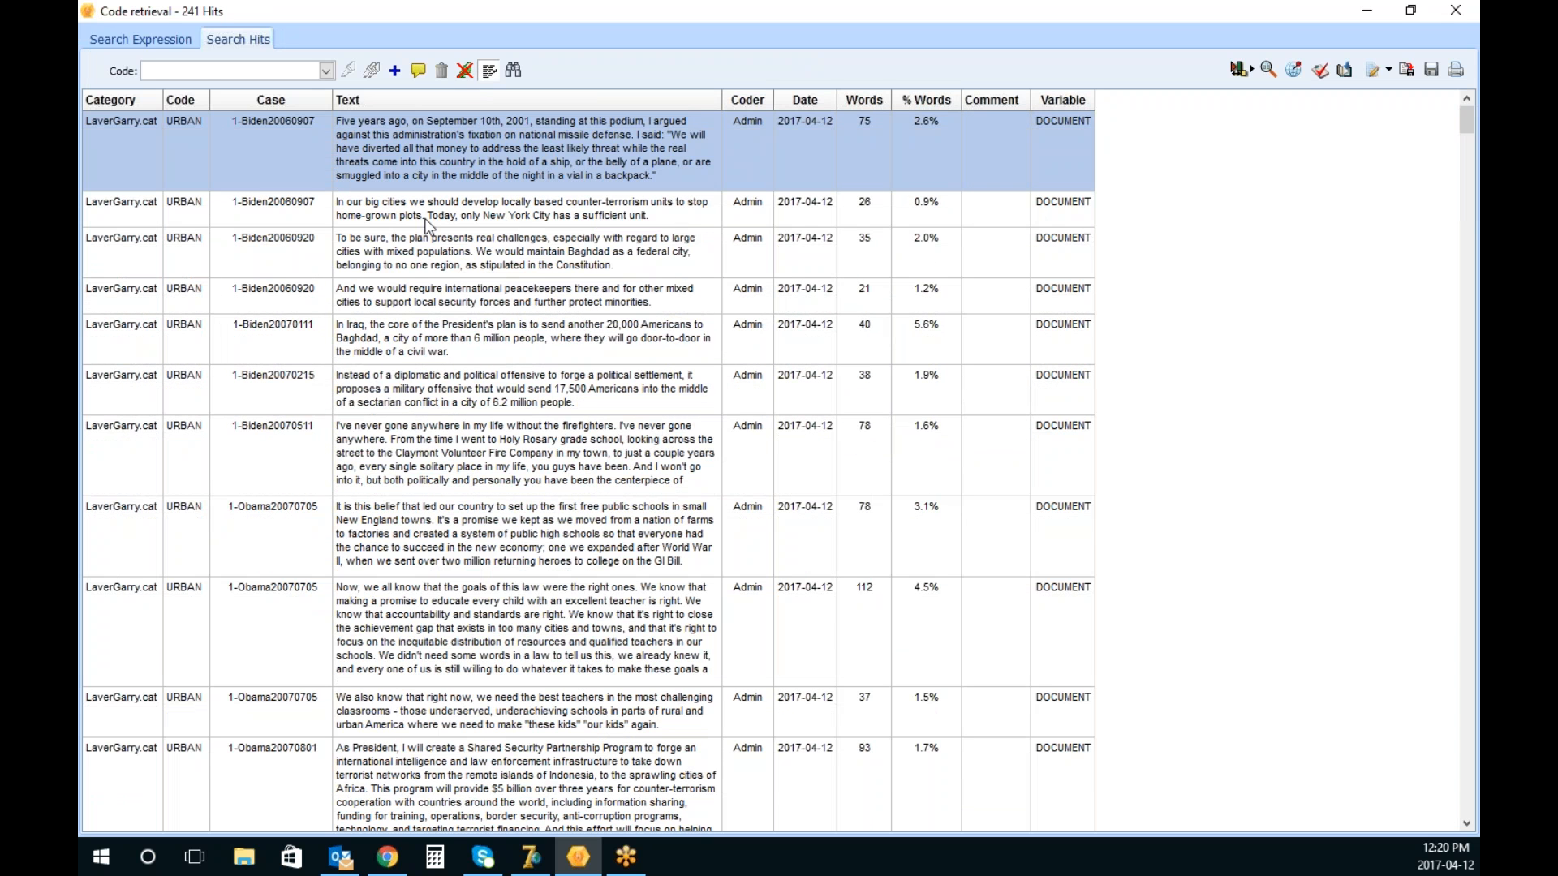
left_click(549, 216)
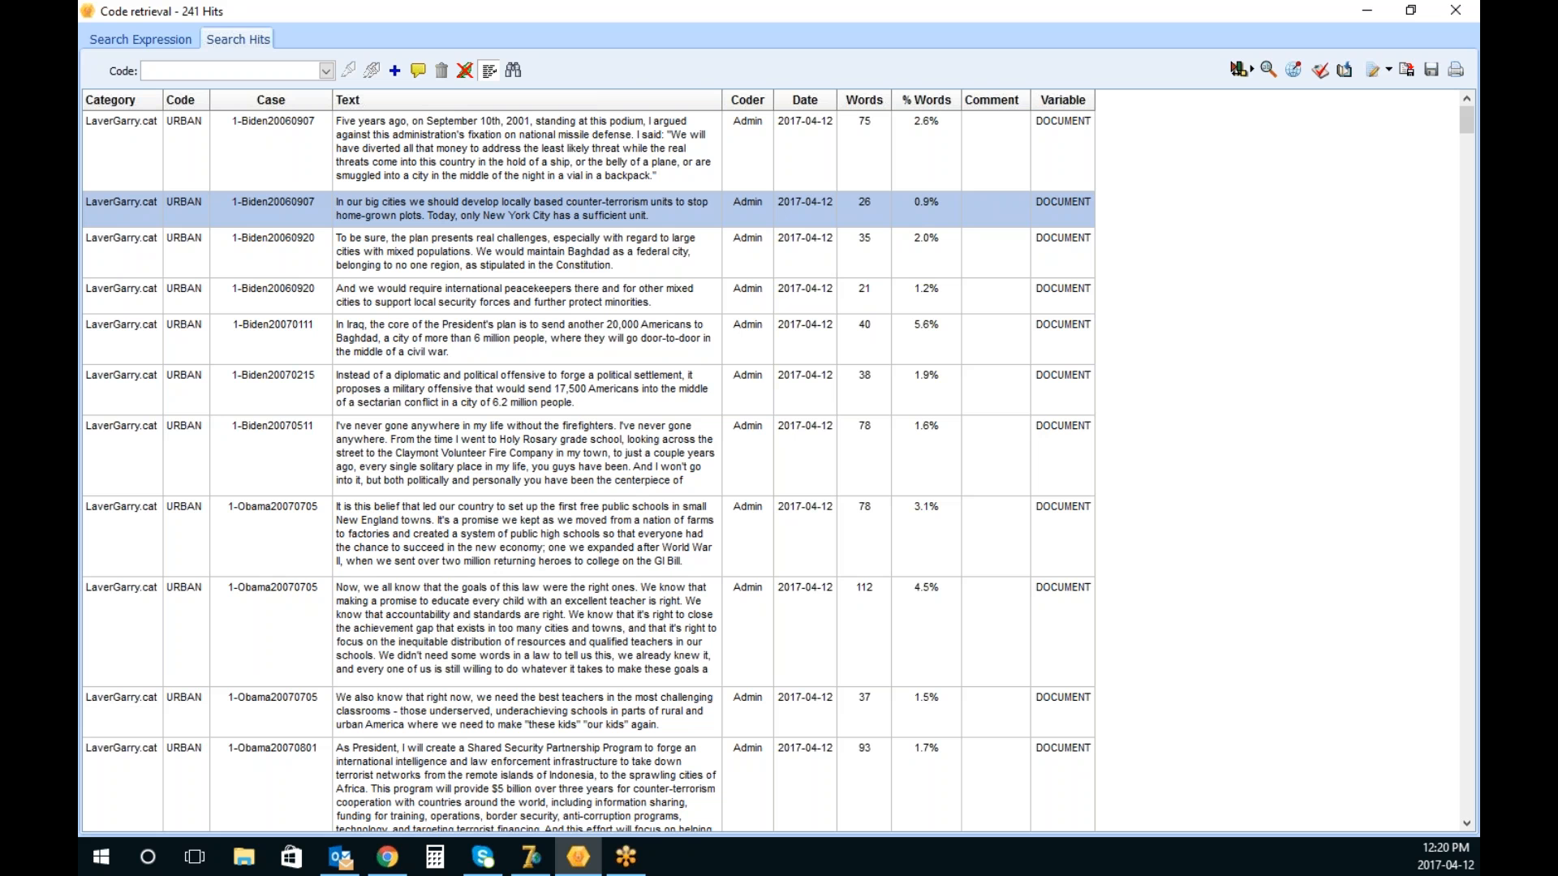
left_click(1465, 16)
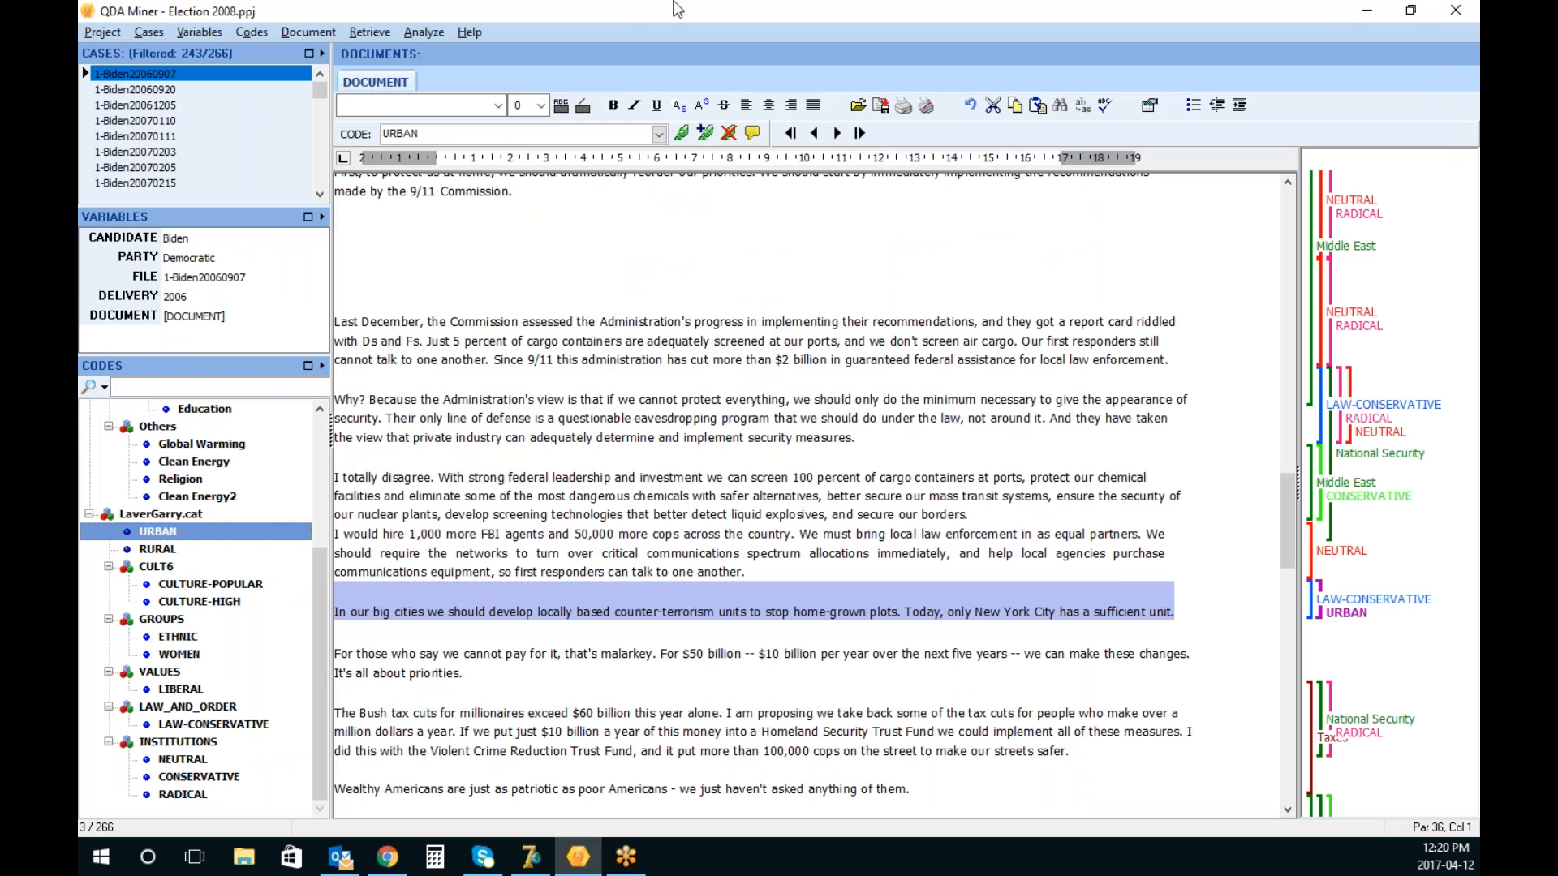
Delete the LaverGarry.cat category and all its codes from the codebook
left_click(180, 513)
right_click(180, 512)
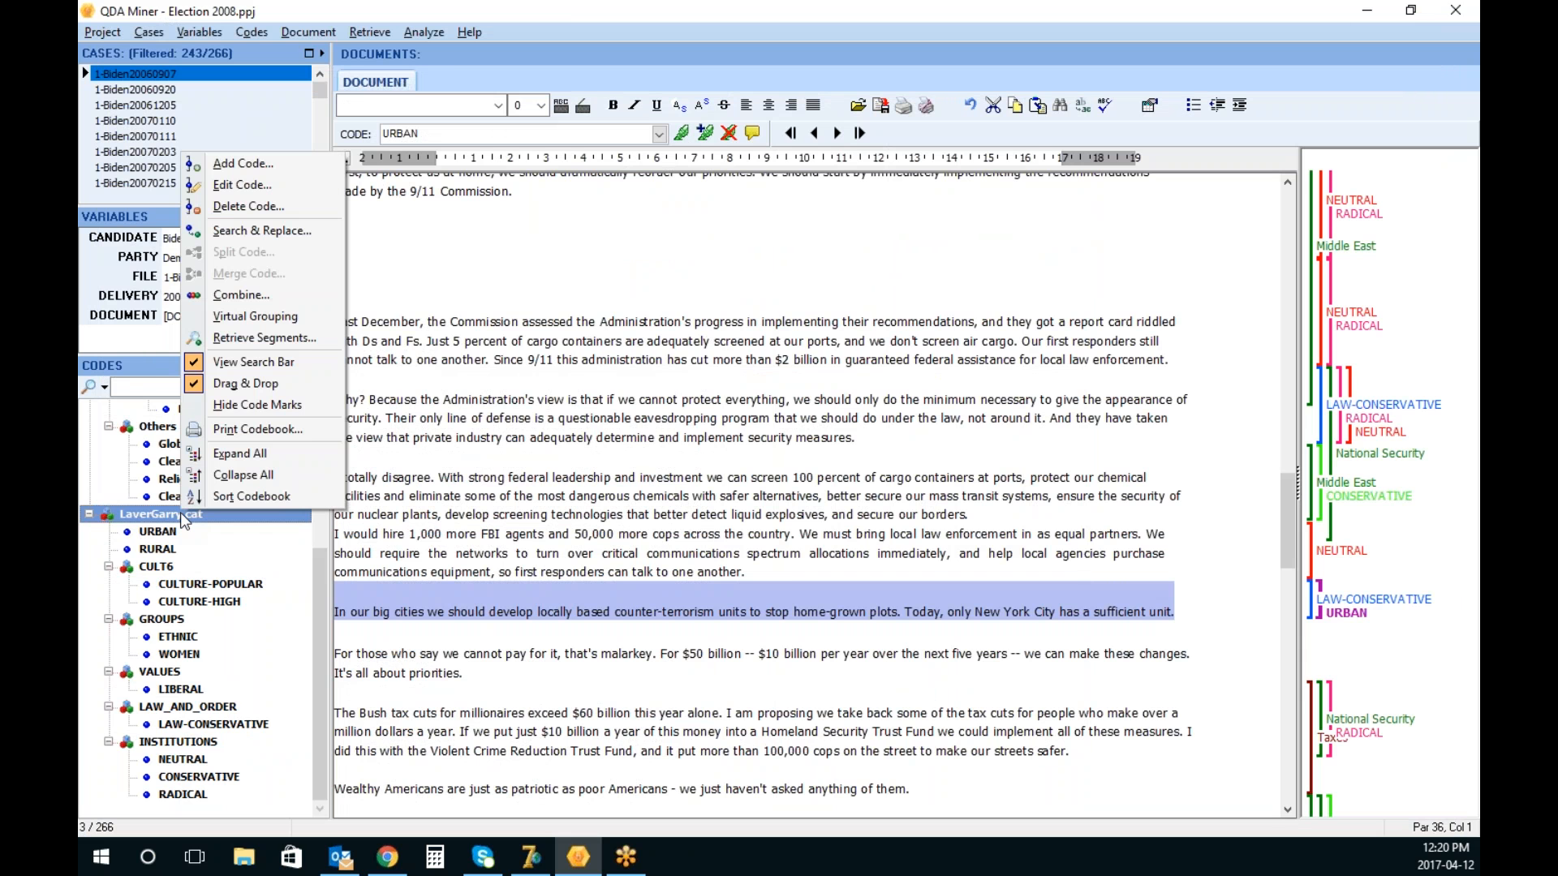
left_click(250, 207)
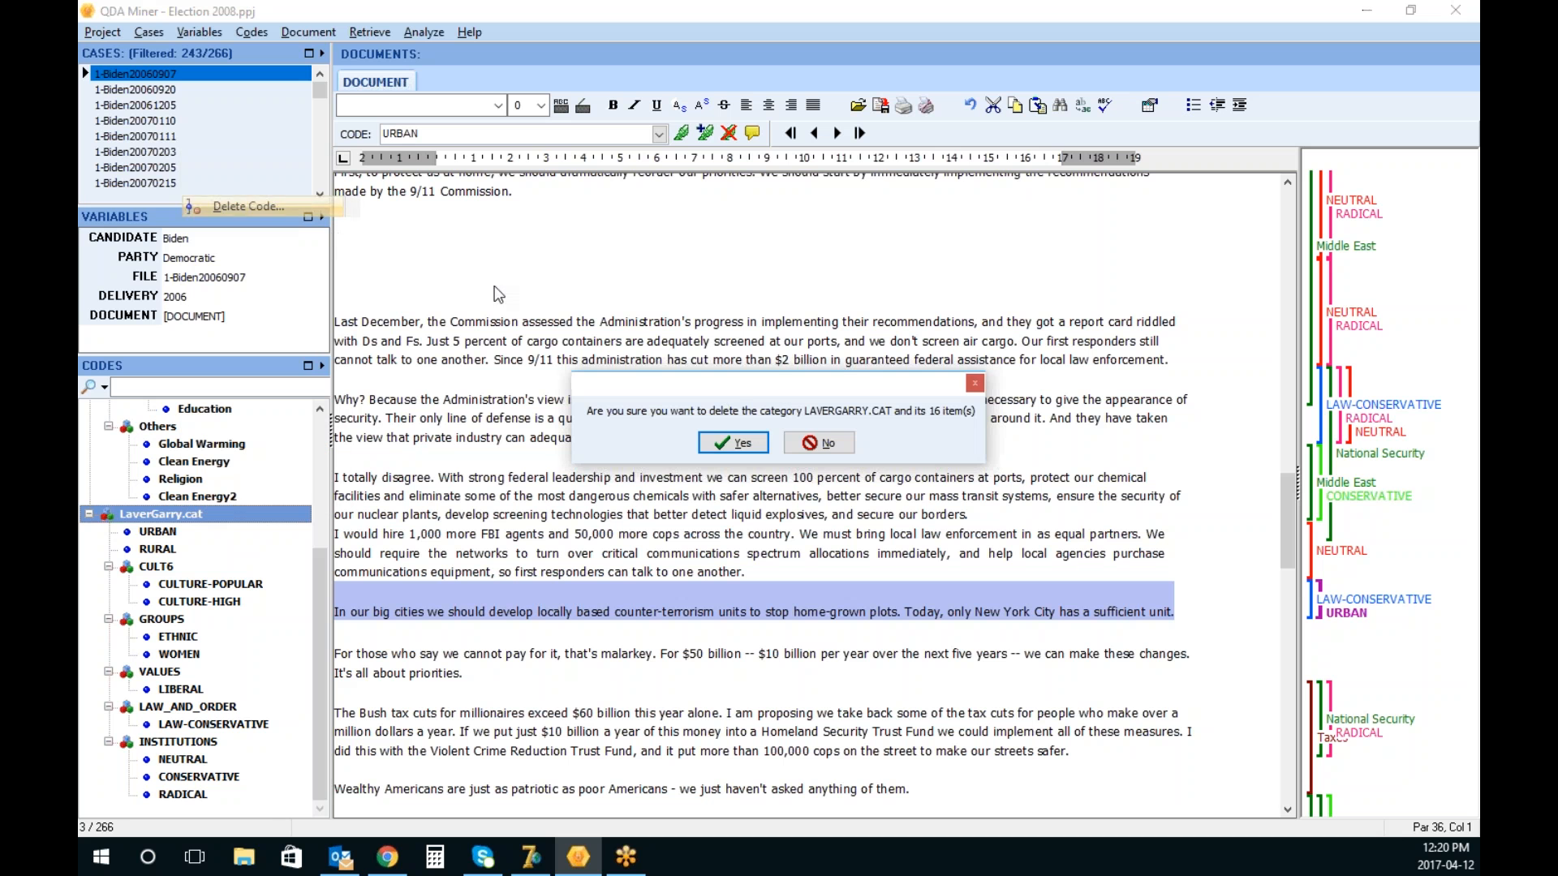
left_click(732, 443)
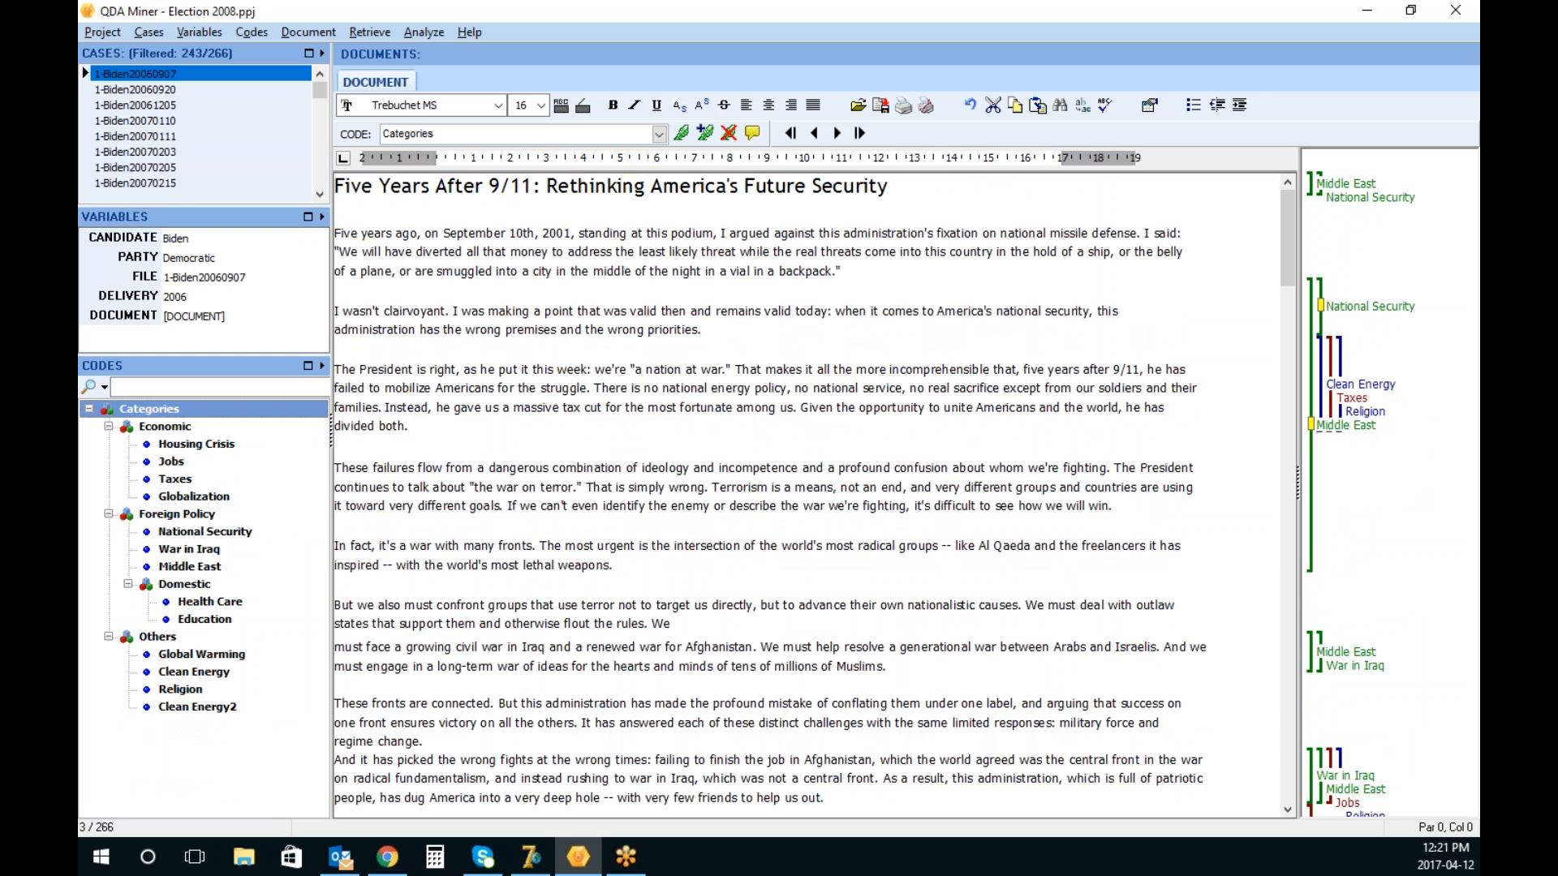
Launch a WordStat content analysis on all DOCUMENT text and compute the frequencies of the LaverGarry.cat categories
left_click(427, 34)
left_click(477, 184)
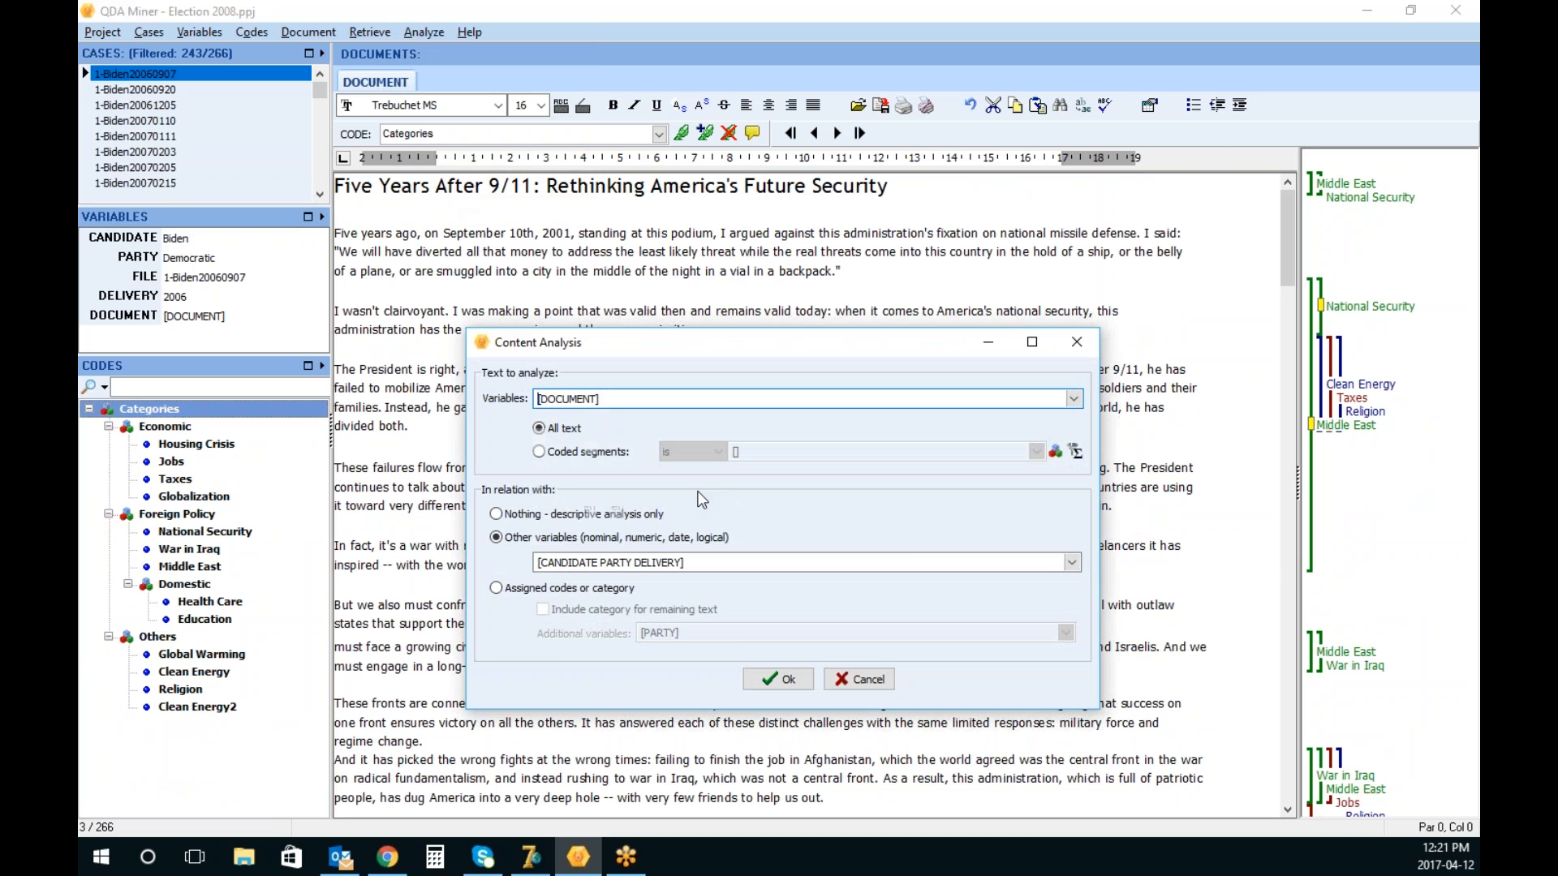
left_click(794, 686)
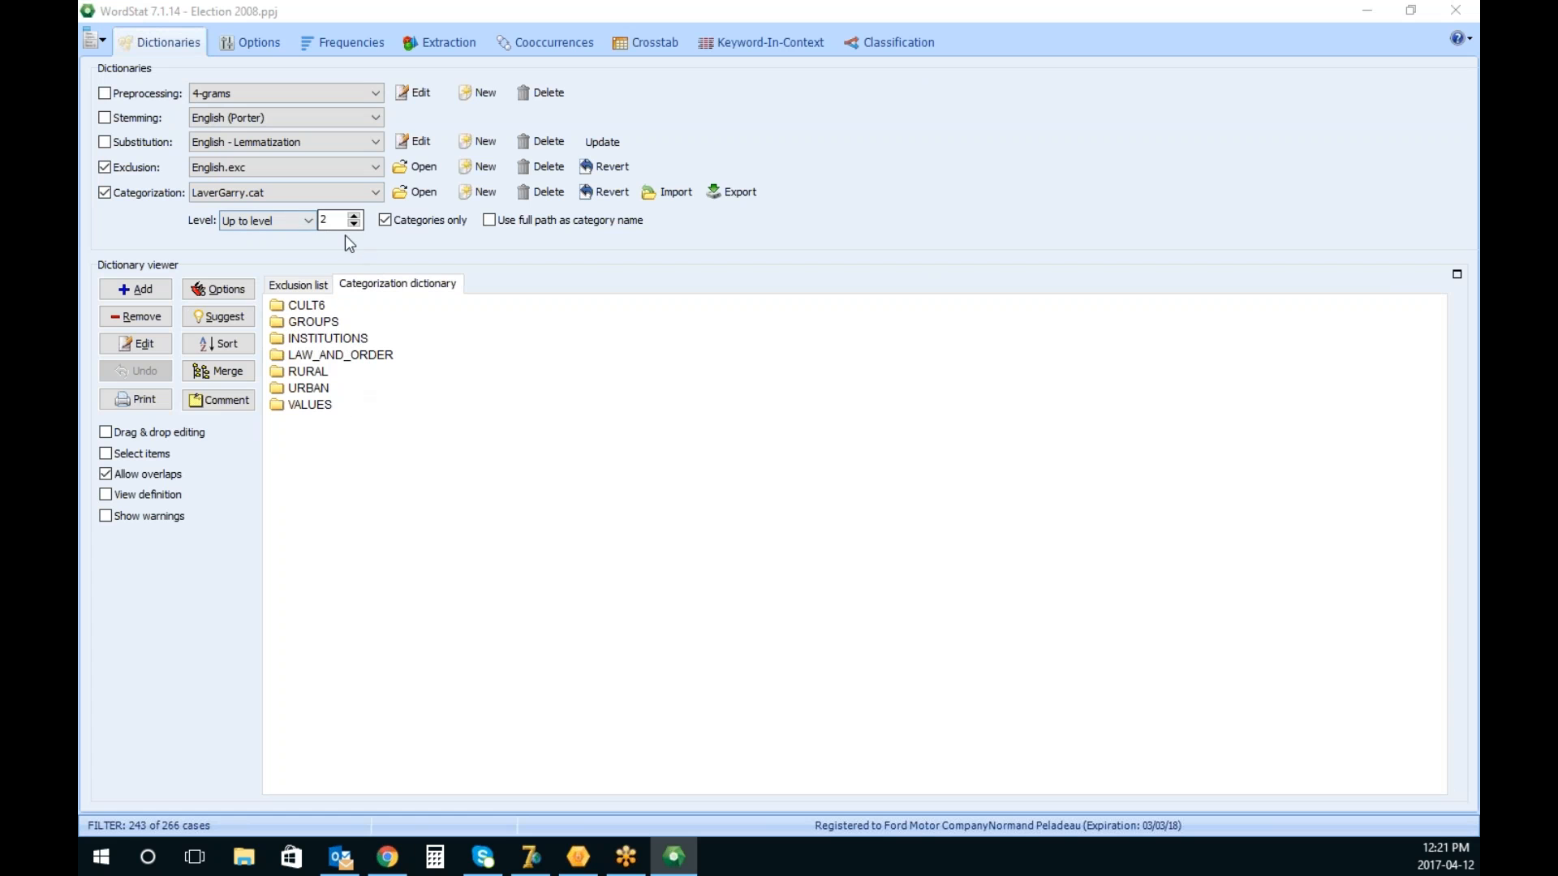
left_click(257, 47)
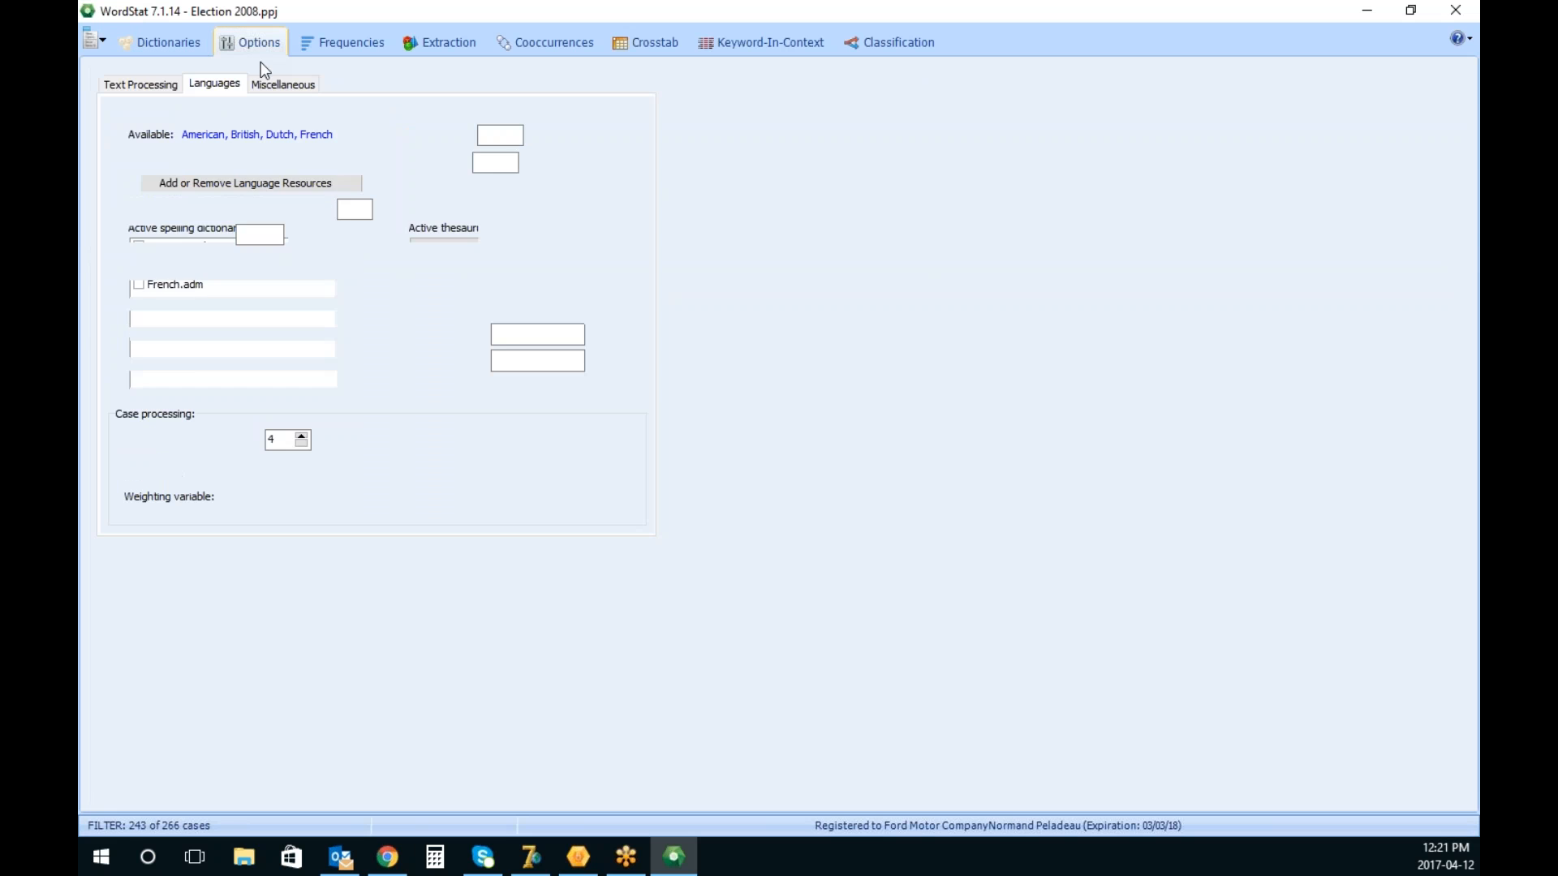
left_click(362, 50)
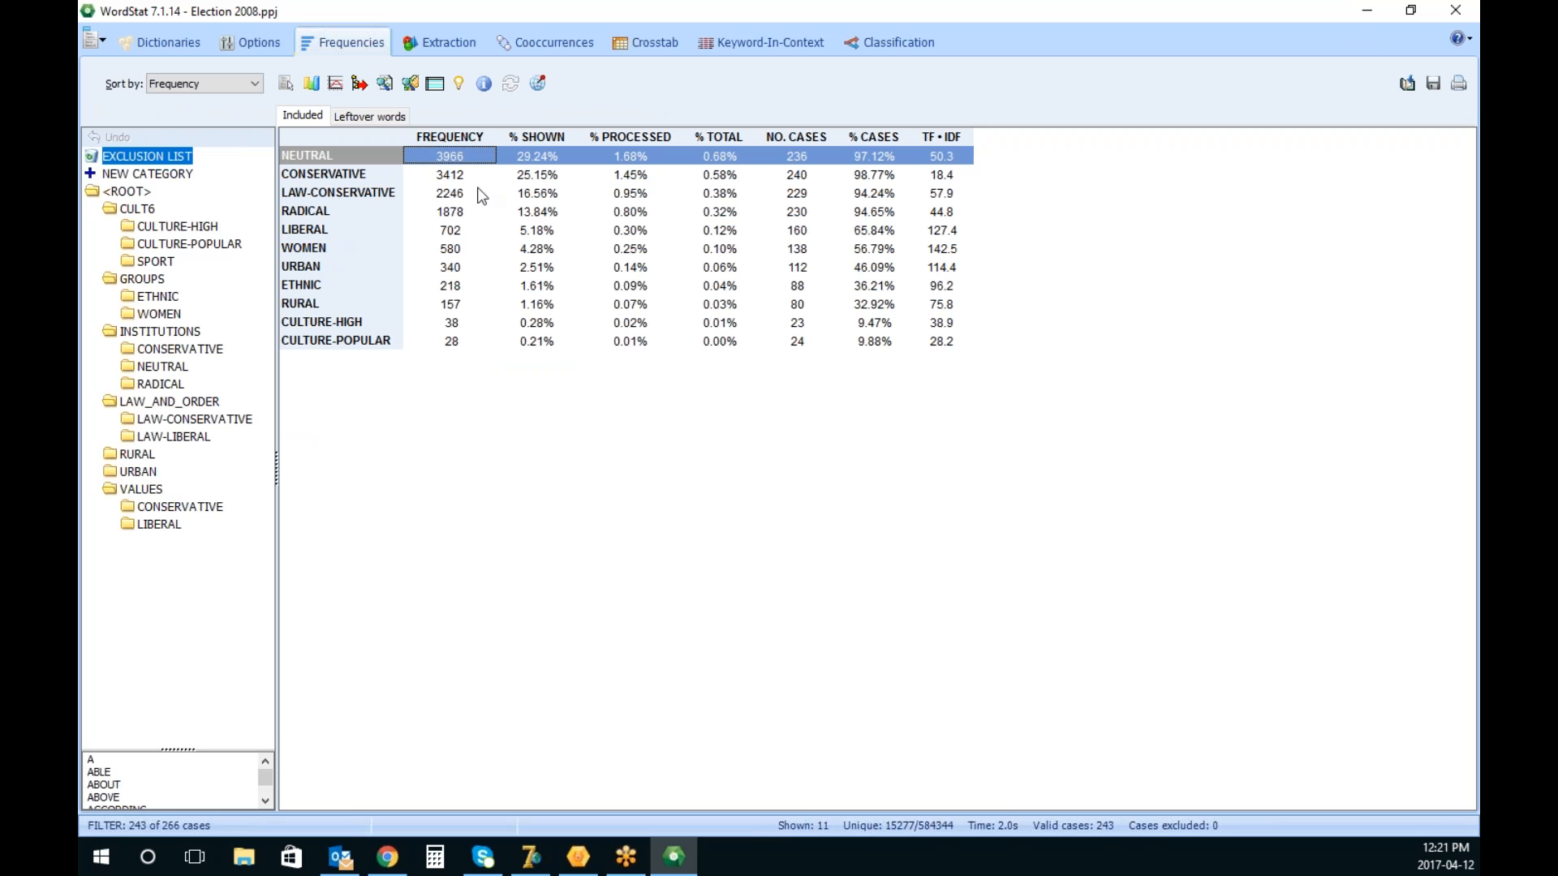
Export the categorization model to the Models folder as "Laver and Gary"
left_click(359, 87)
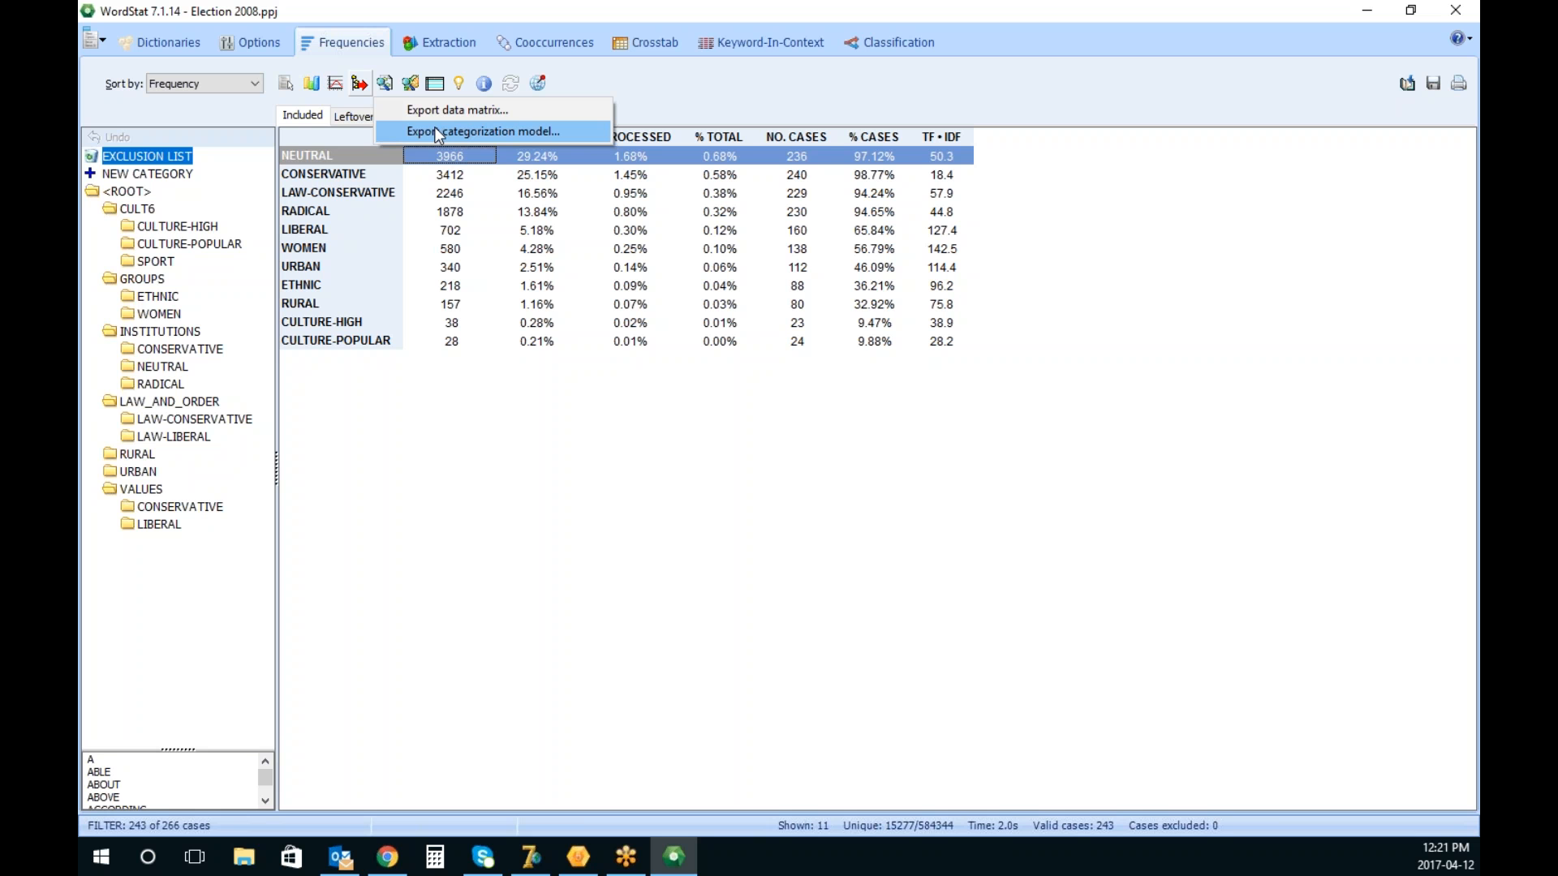
left_click(467, 132)
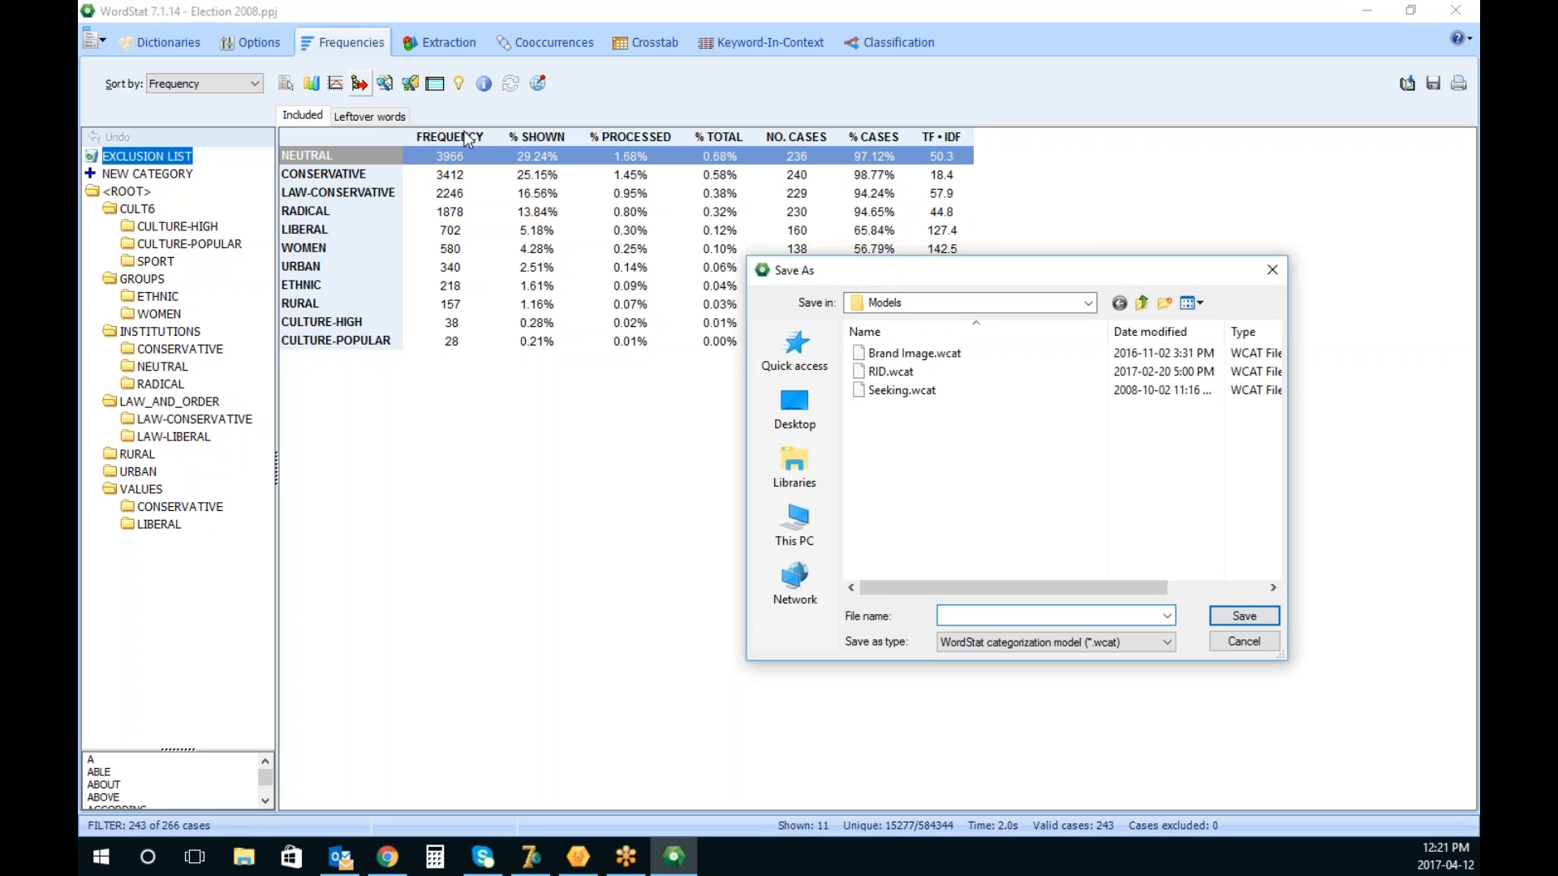
type("Laver and Gary")
left_click(1243, 617)
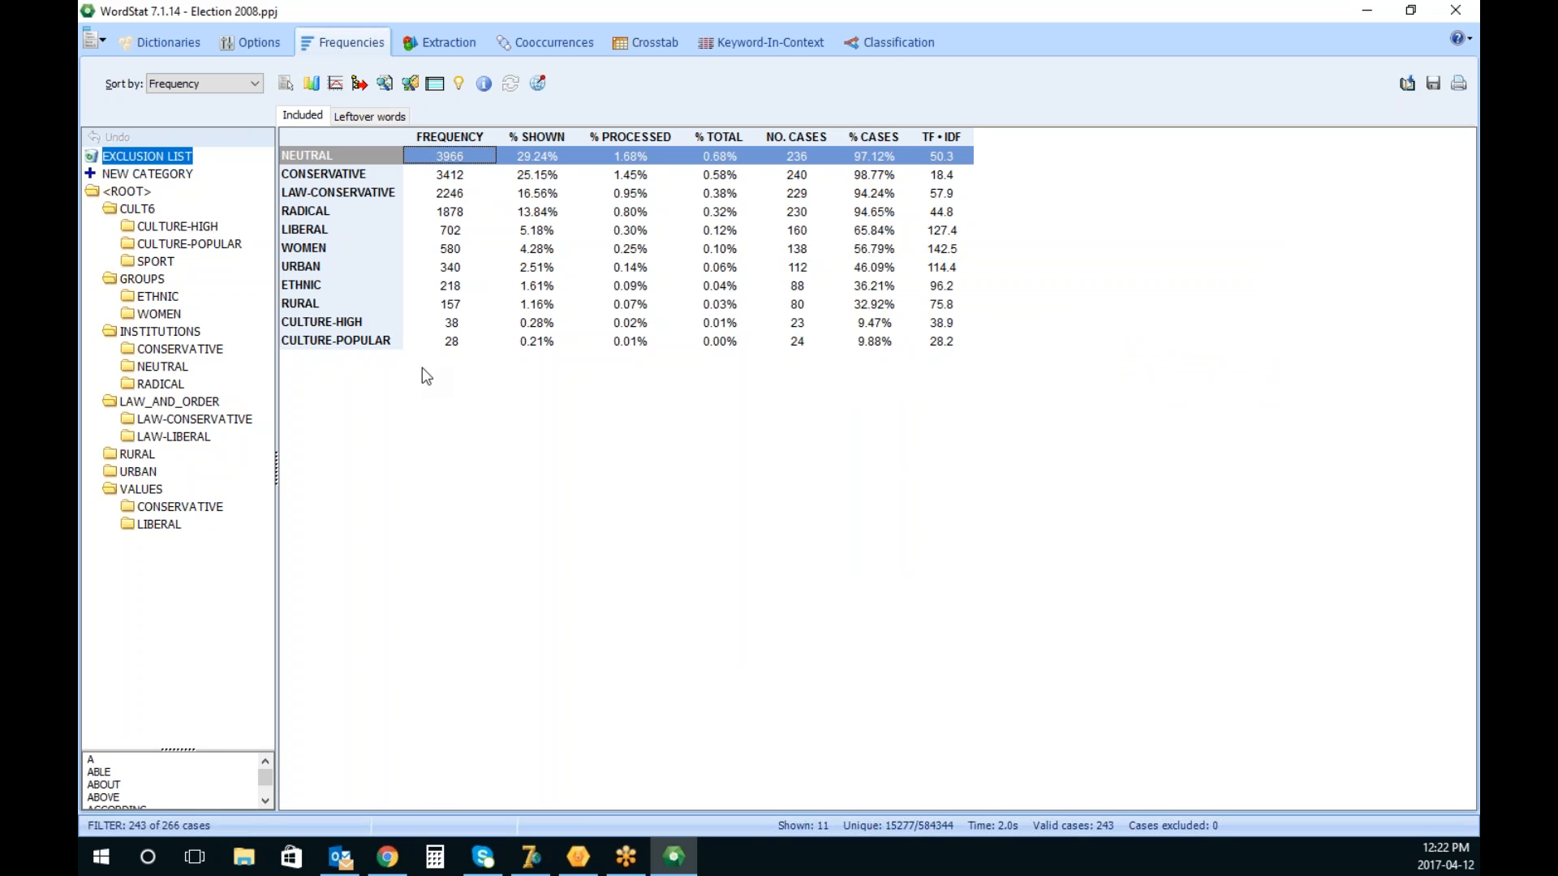
Compute word frequencies without the categorization dictionary, keeping a maximum of 3000 items and removing those with a frequency below 10
left_click(892, 45)
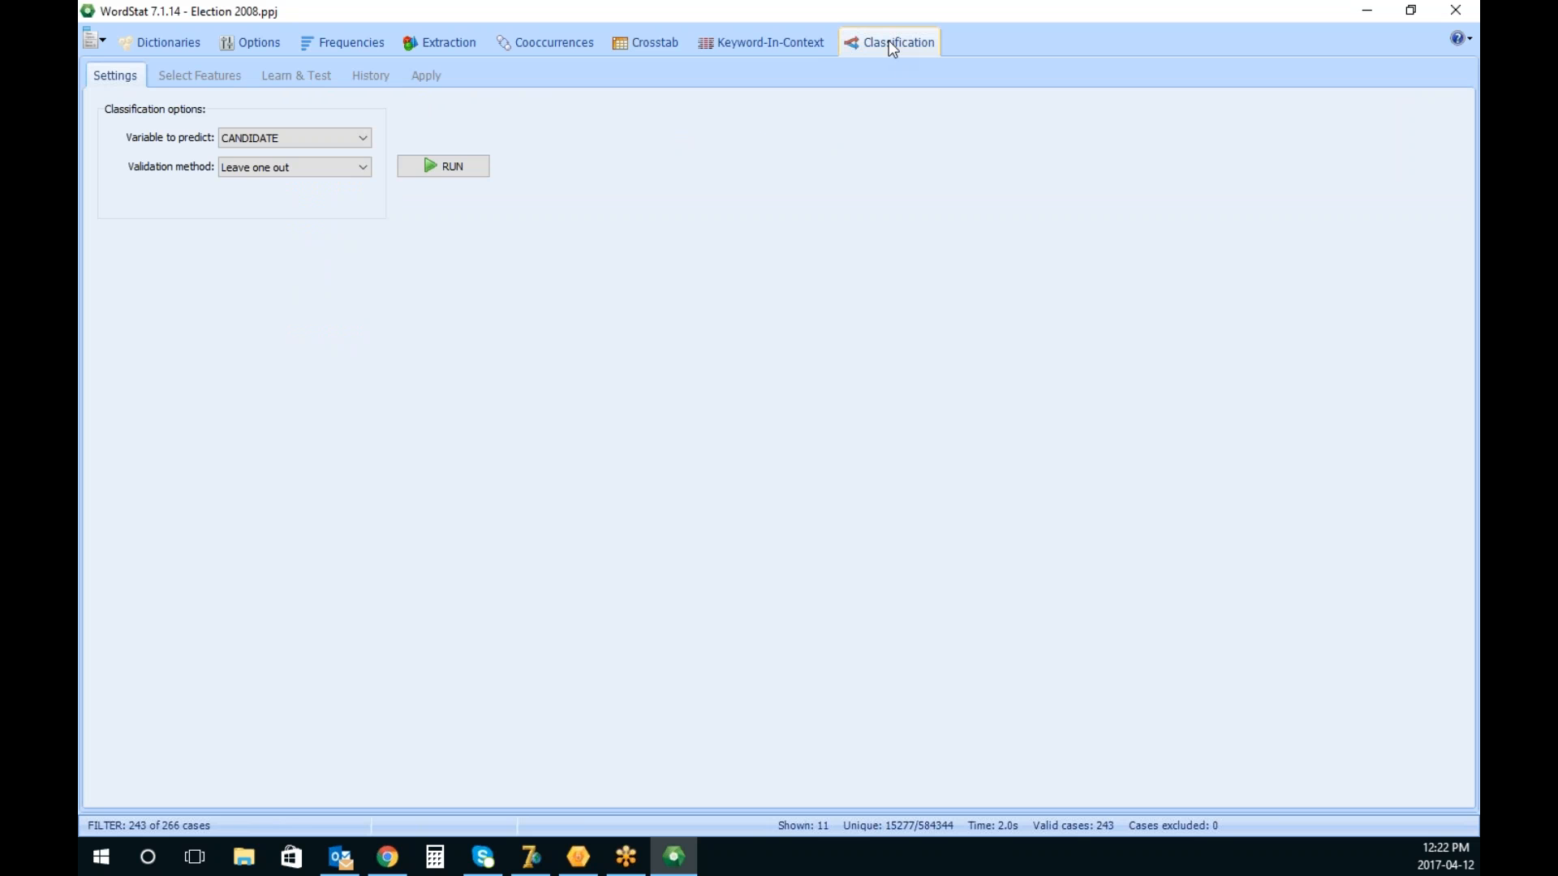
left_click(159, 46)
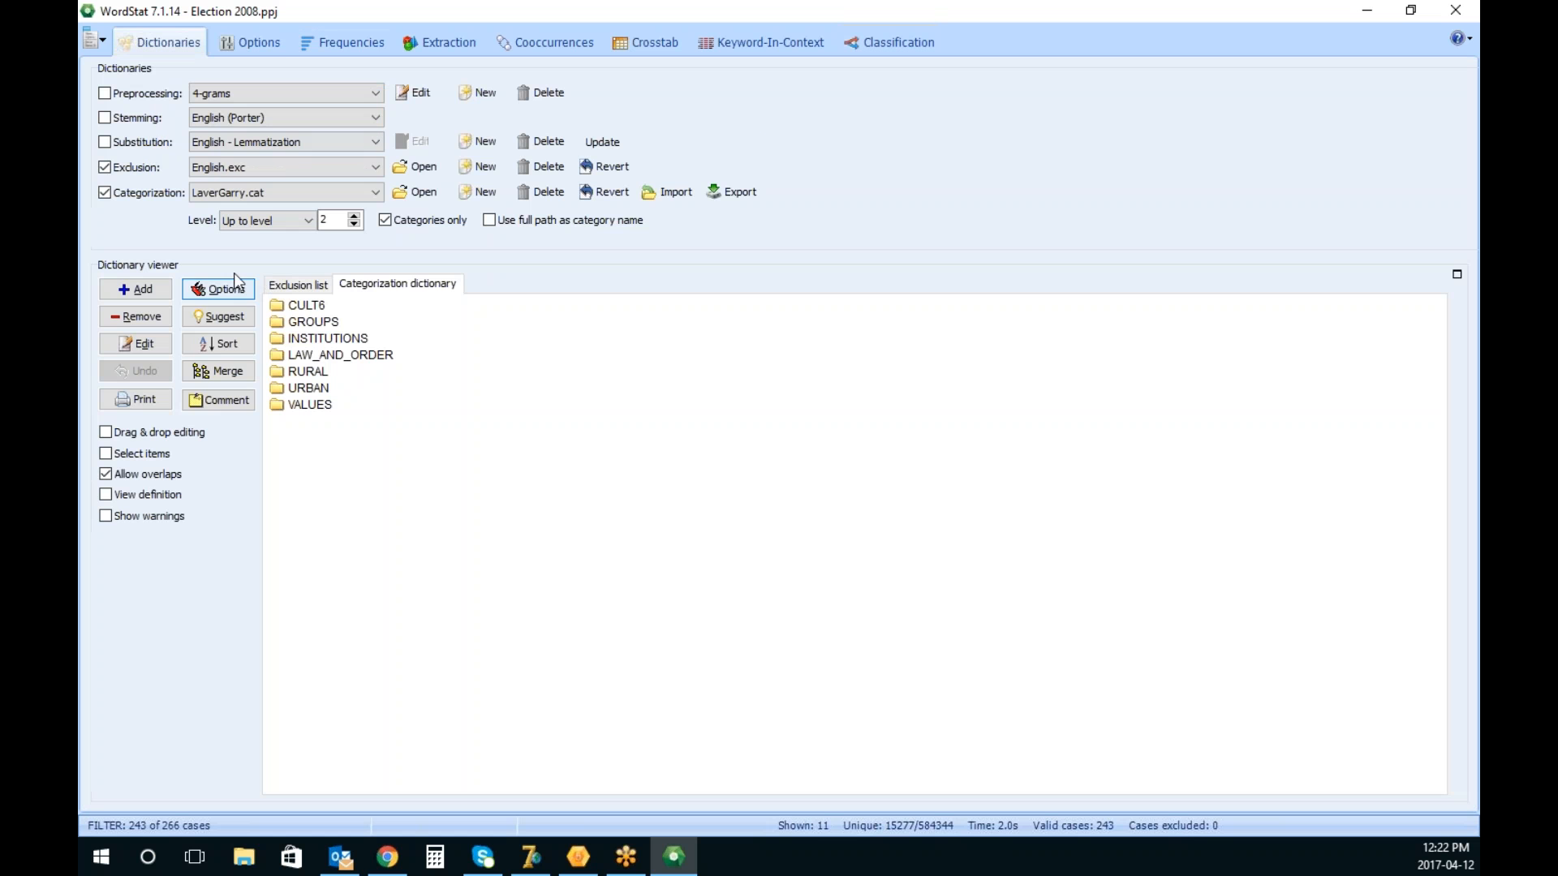
left_click(265, 42)
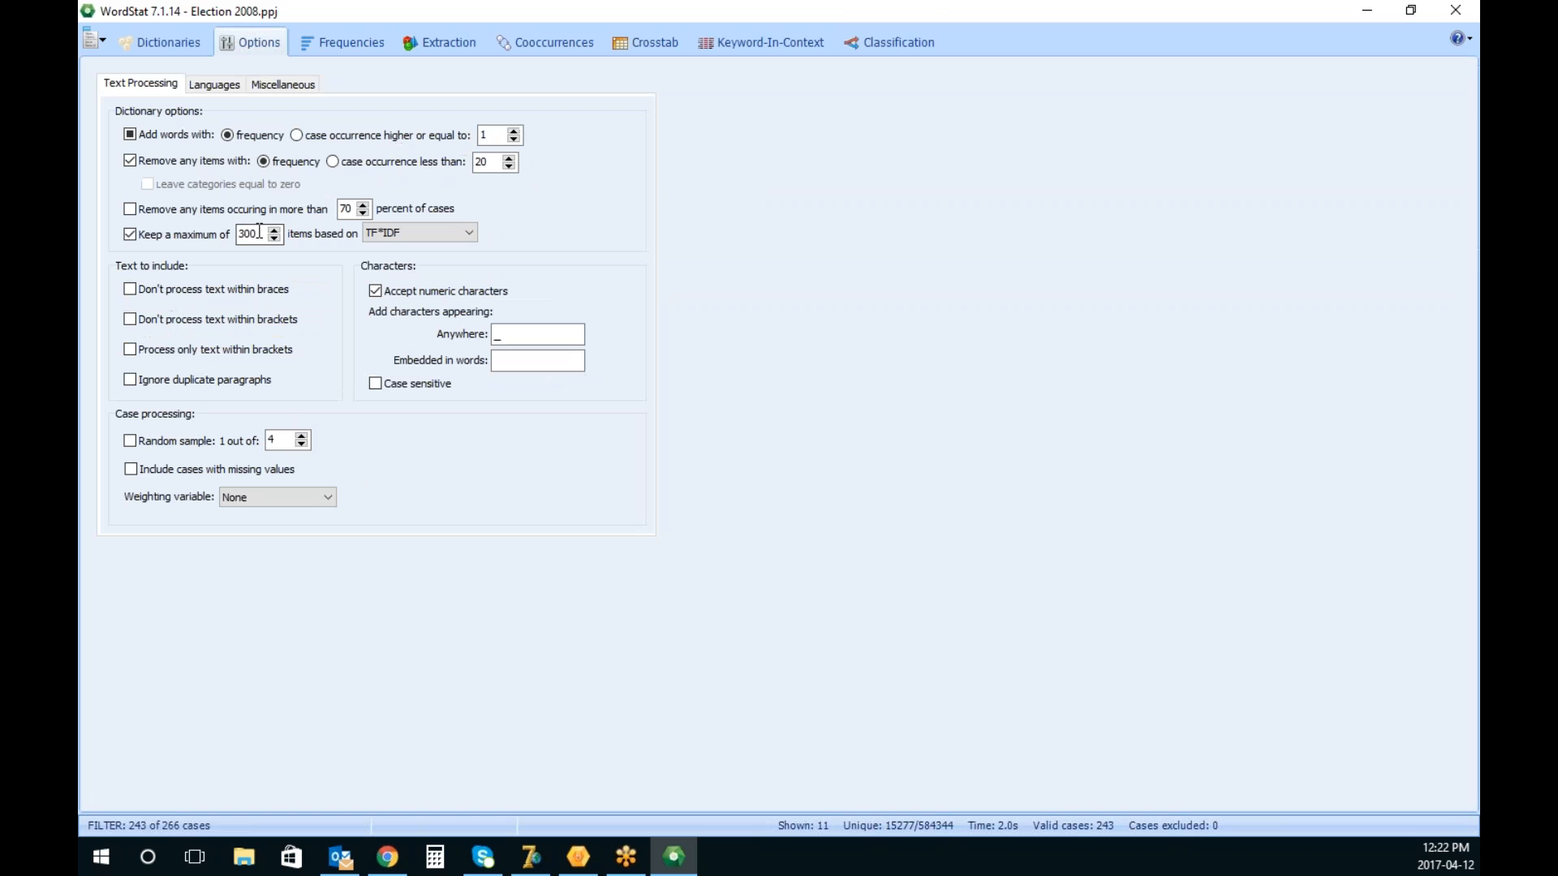
type("0")
double_click(482, 164)
type("10")
left_click(375, 45)
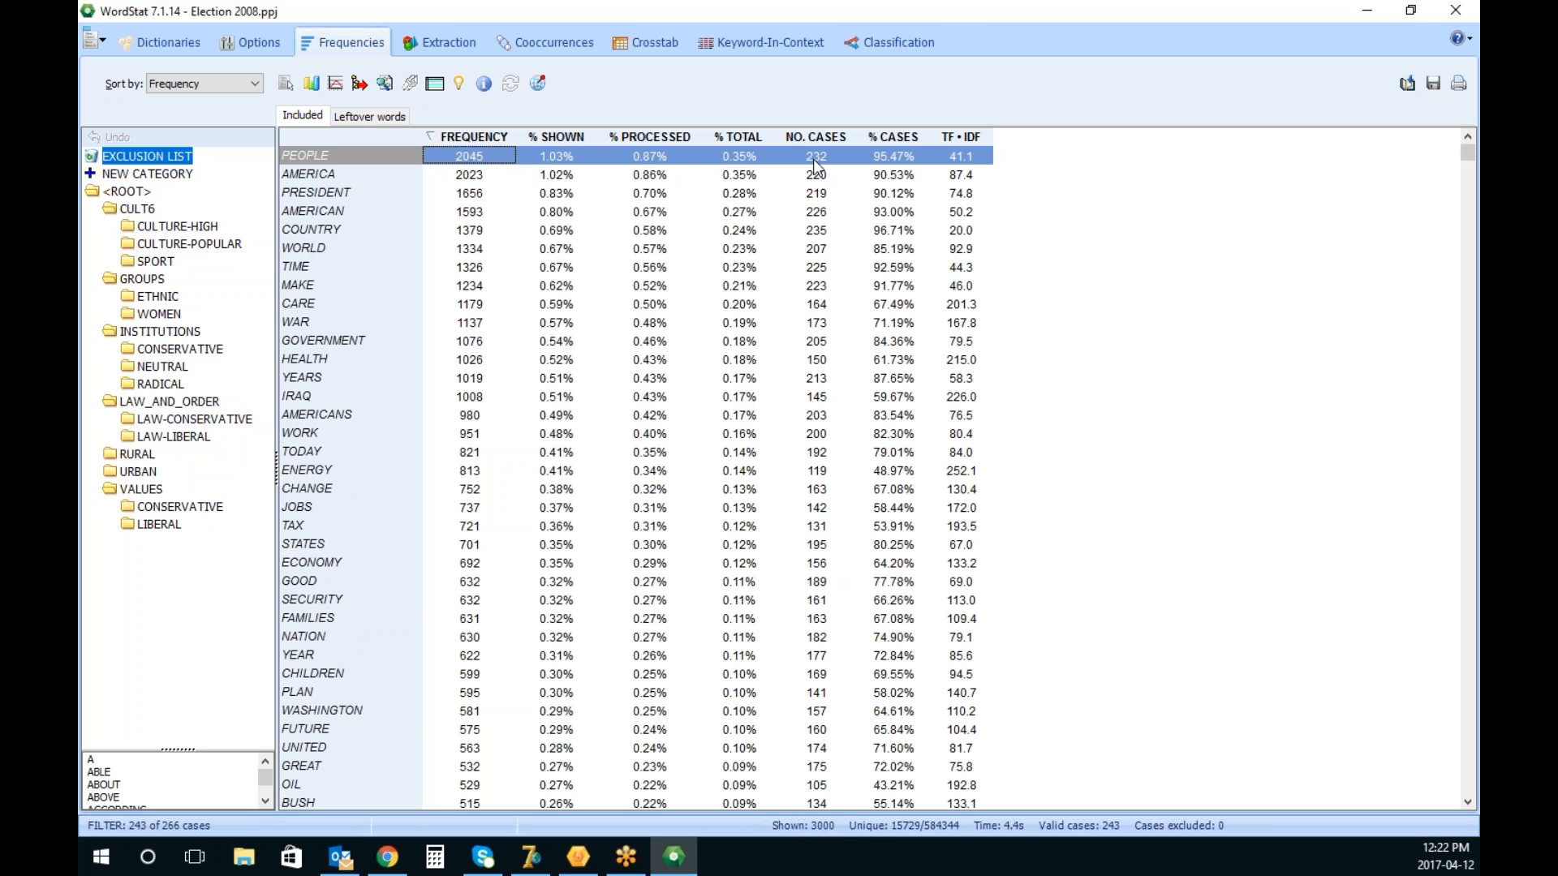
Train and test a leave-one-out Naive Bayes model predicting CANDIDATE, with chi-square feature weighting and a uniform prior
left_click(922, 49)
left_click(449, 166)
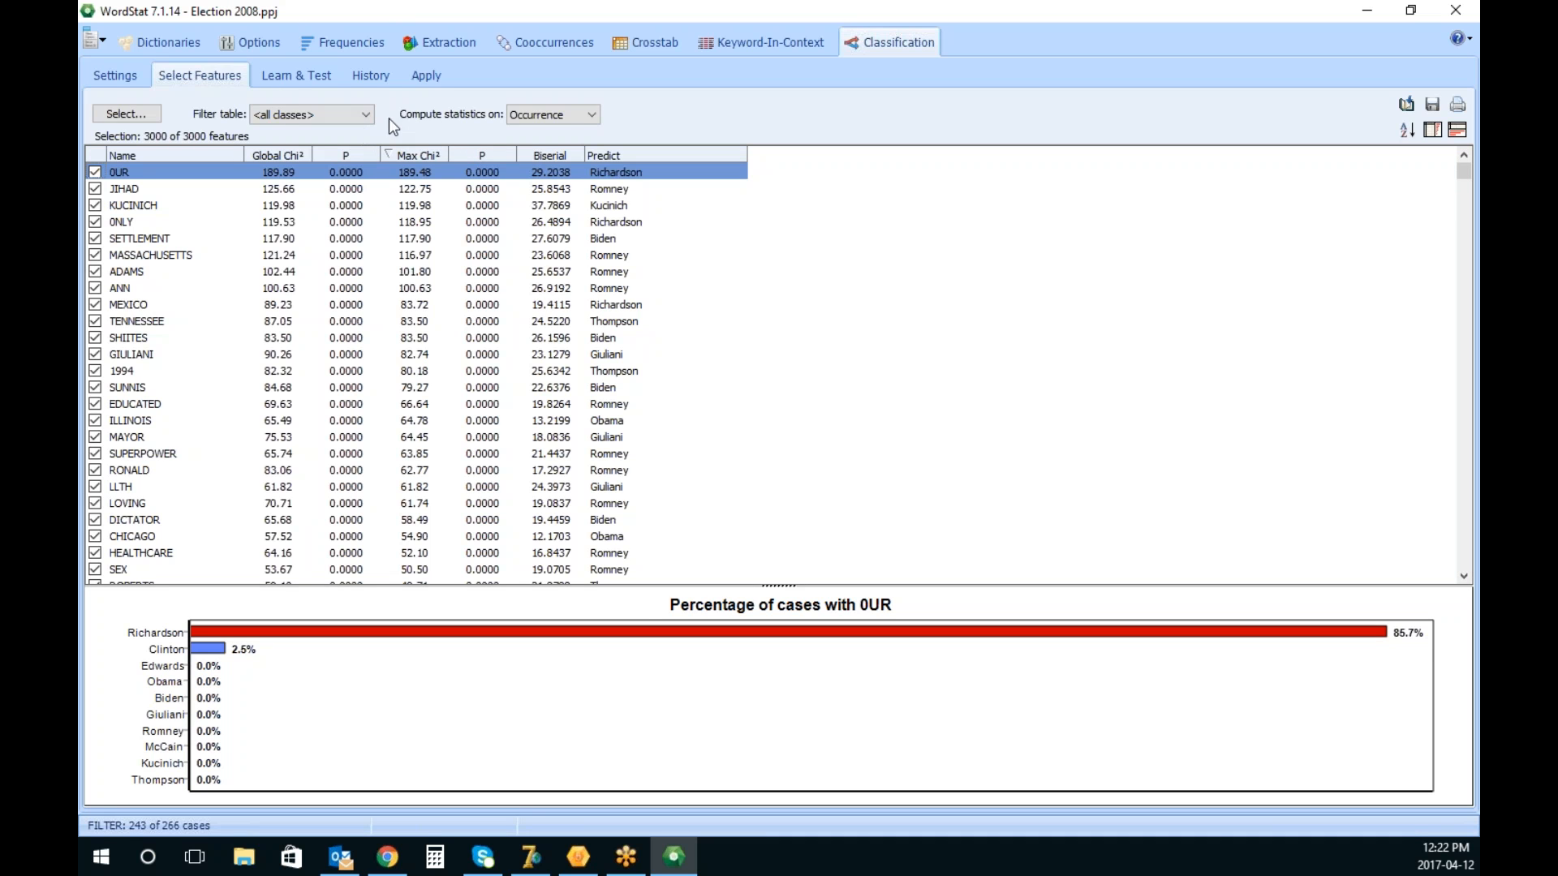
left_click(305, 77)
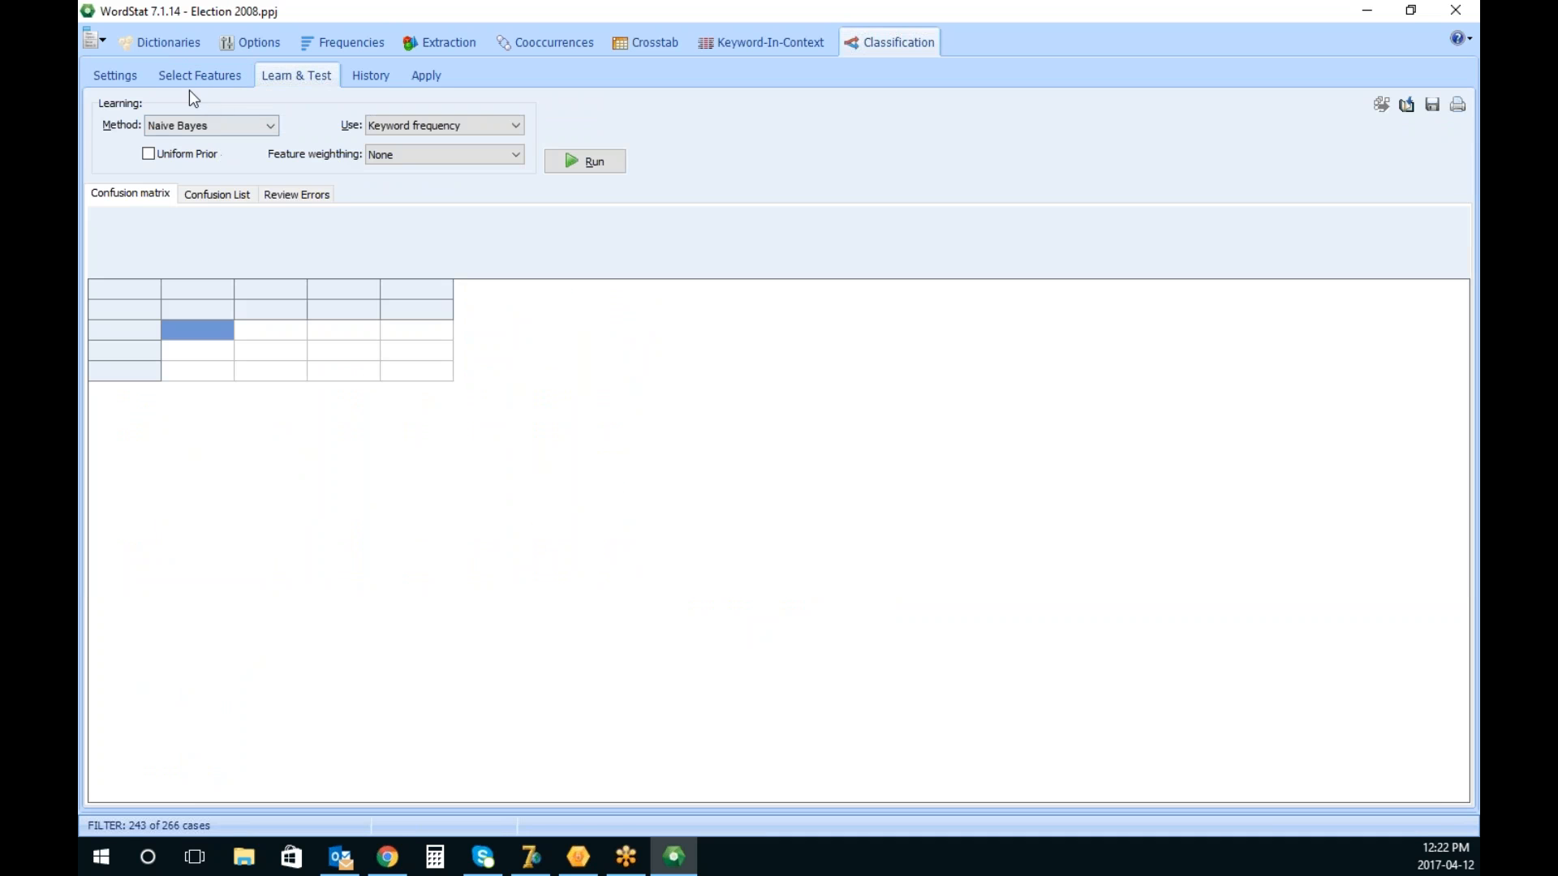
left_click(459, 154)
left_click(443, 196)
left_click(193, 155)
left_click(584, 160)
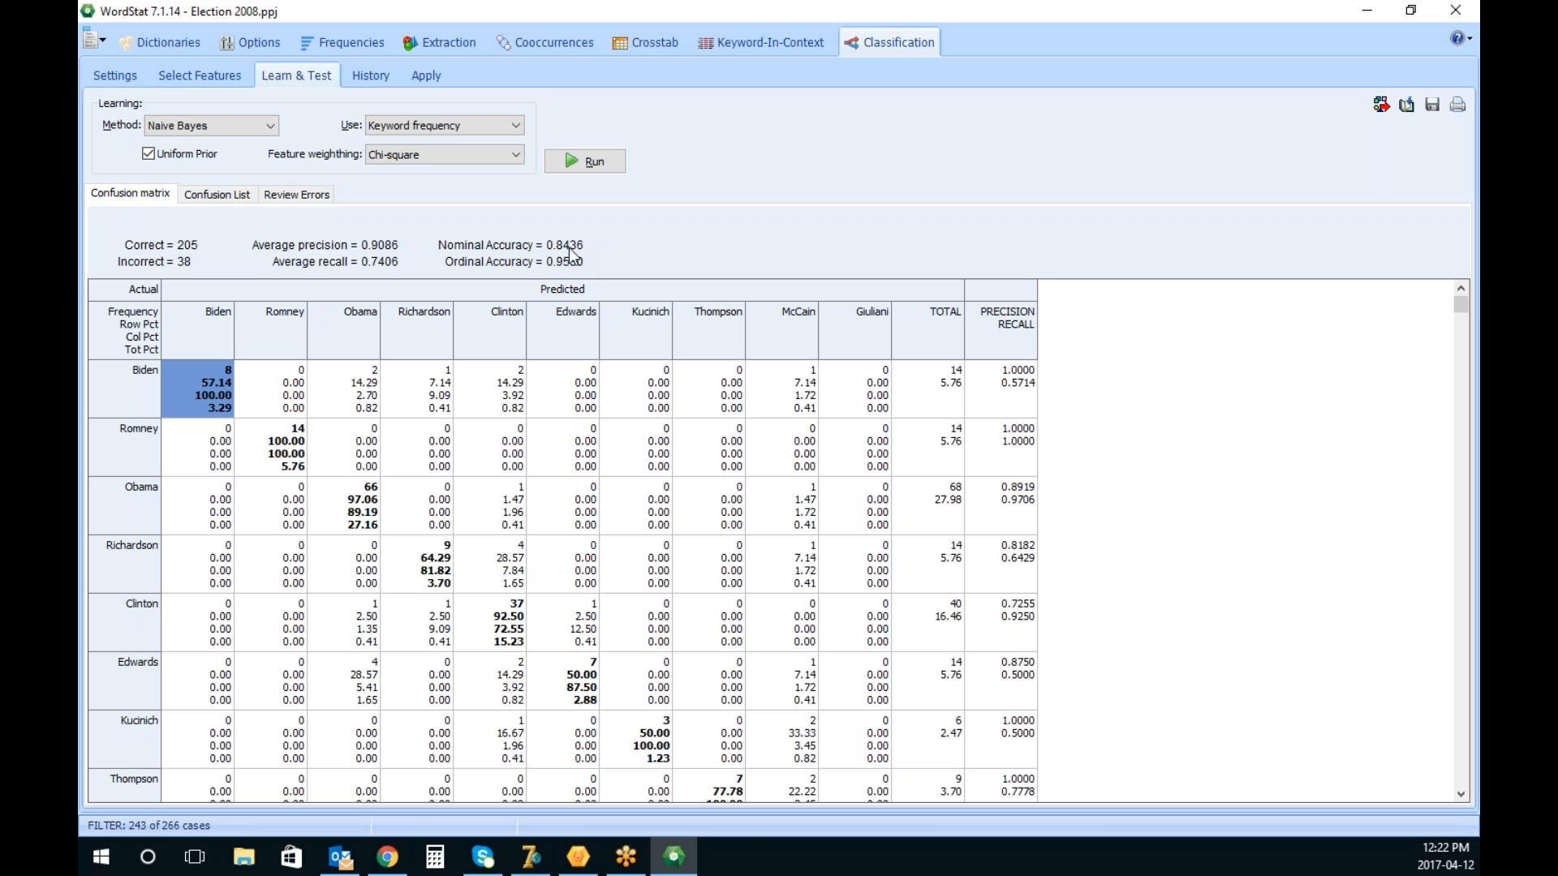
Save the classification model to the Models folder, overwriting 10 candidates.wclas
left_click(1380, 105)
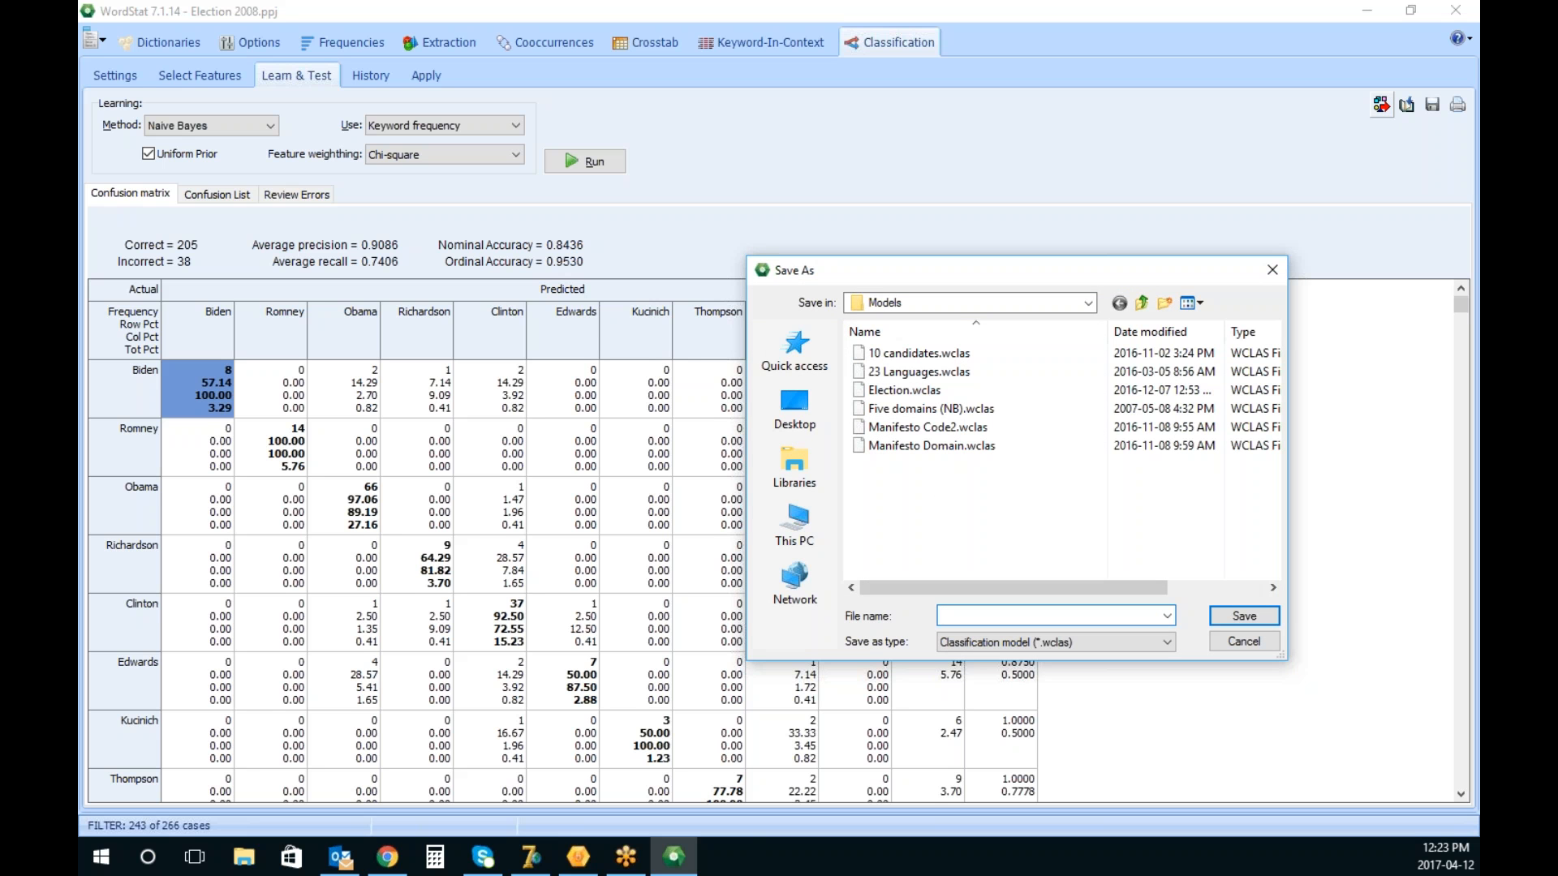
double_click(901, 353)
left_click(836, 434)
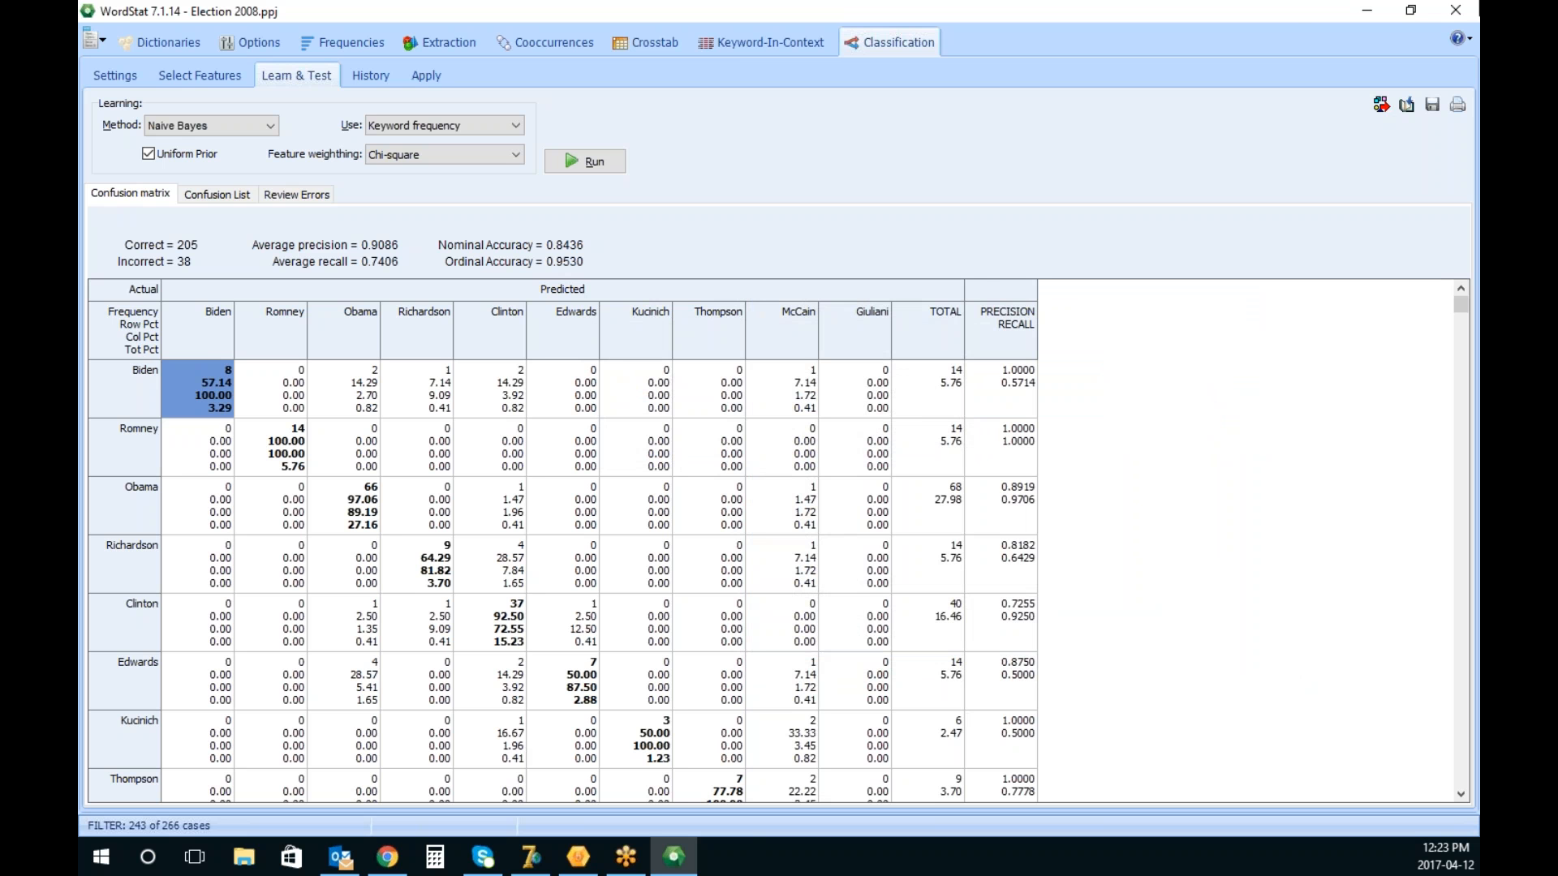
Check the saved classification models in the Models folder without saving again, and quit WordStat to return to QDA Miner
left_click(1381, 104)
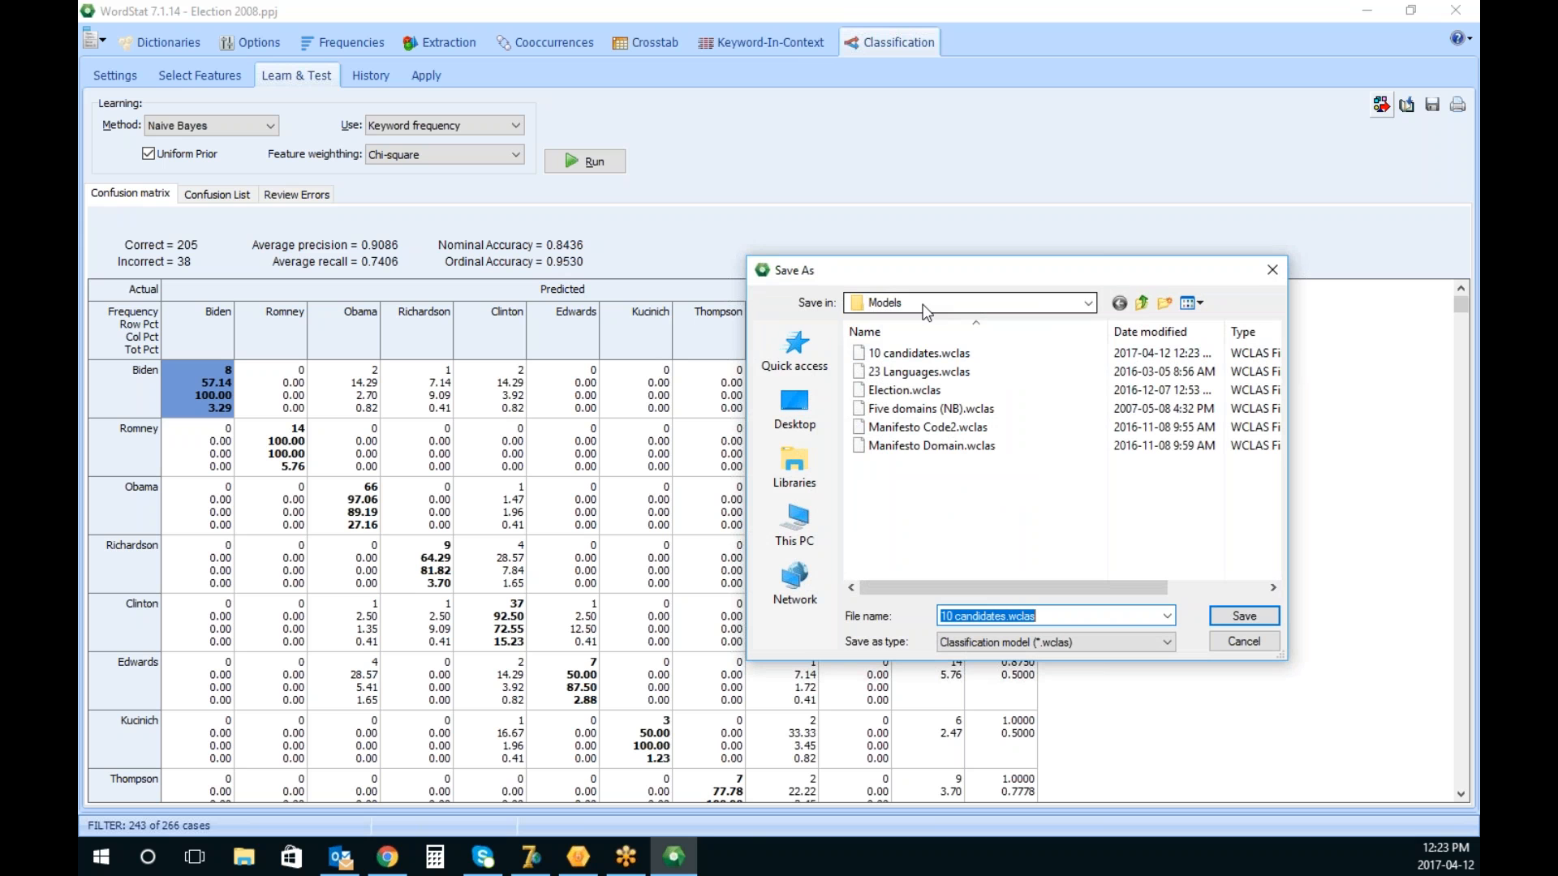
left_click(1244, 641)
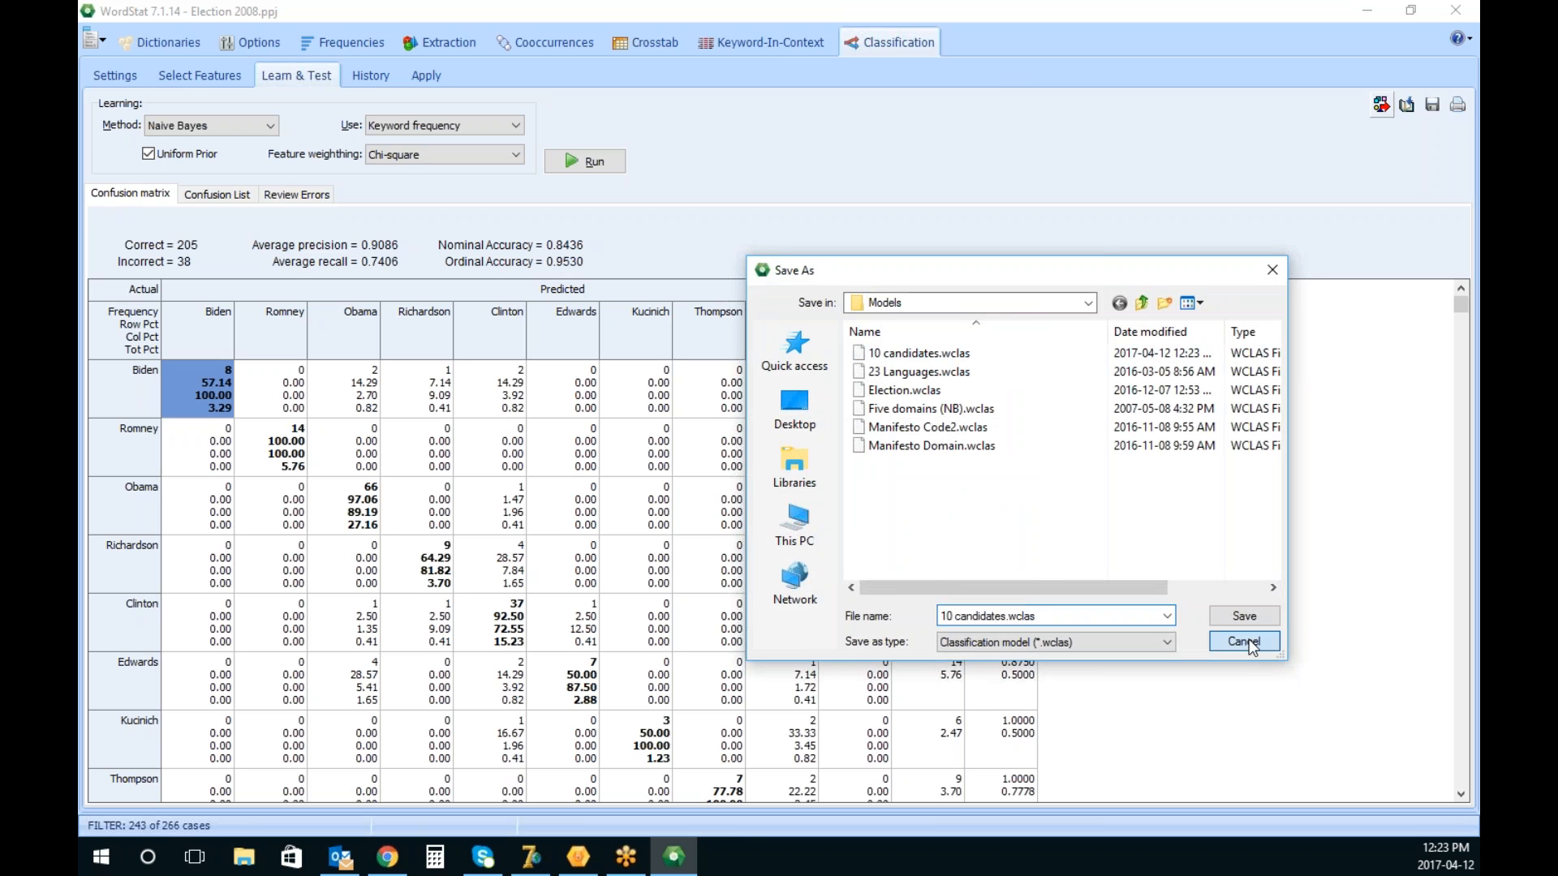
left_click(1471, 17)
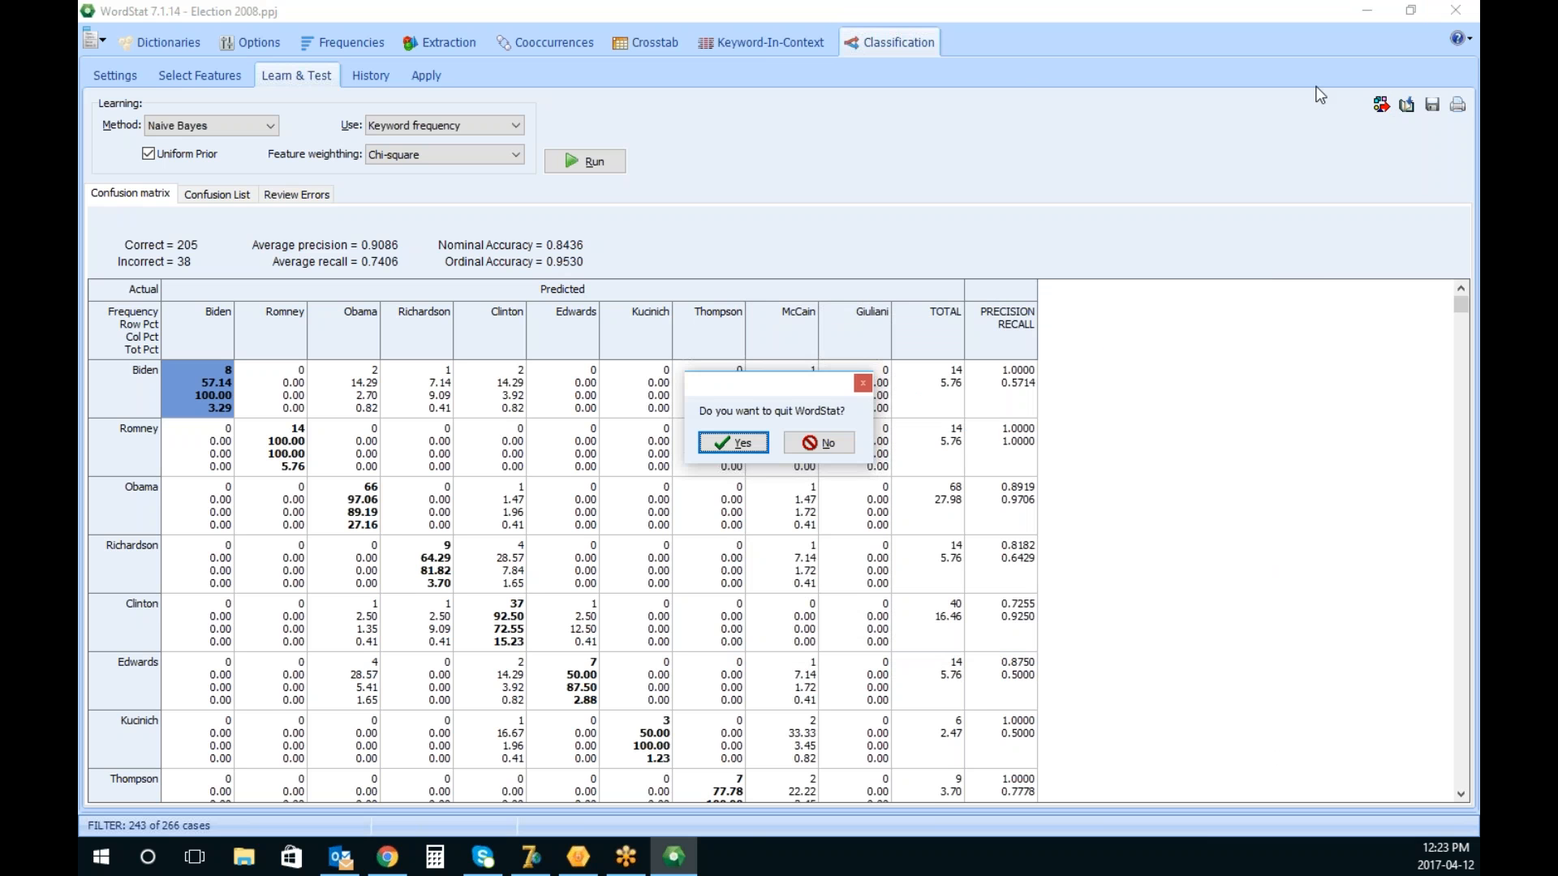
left_click(713, 444)
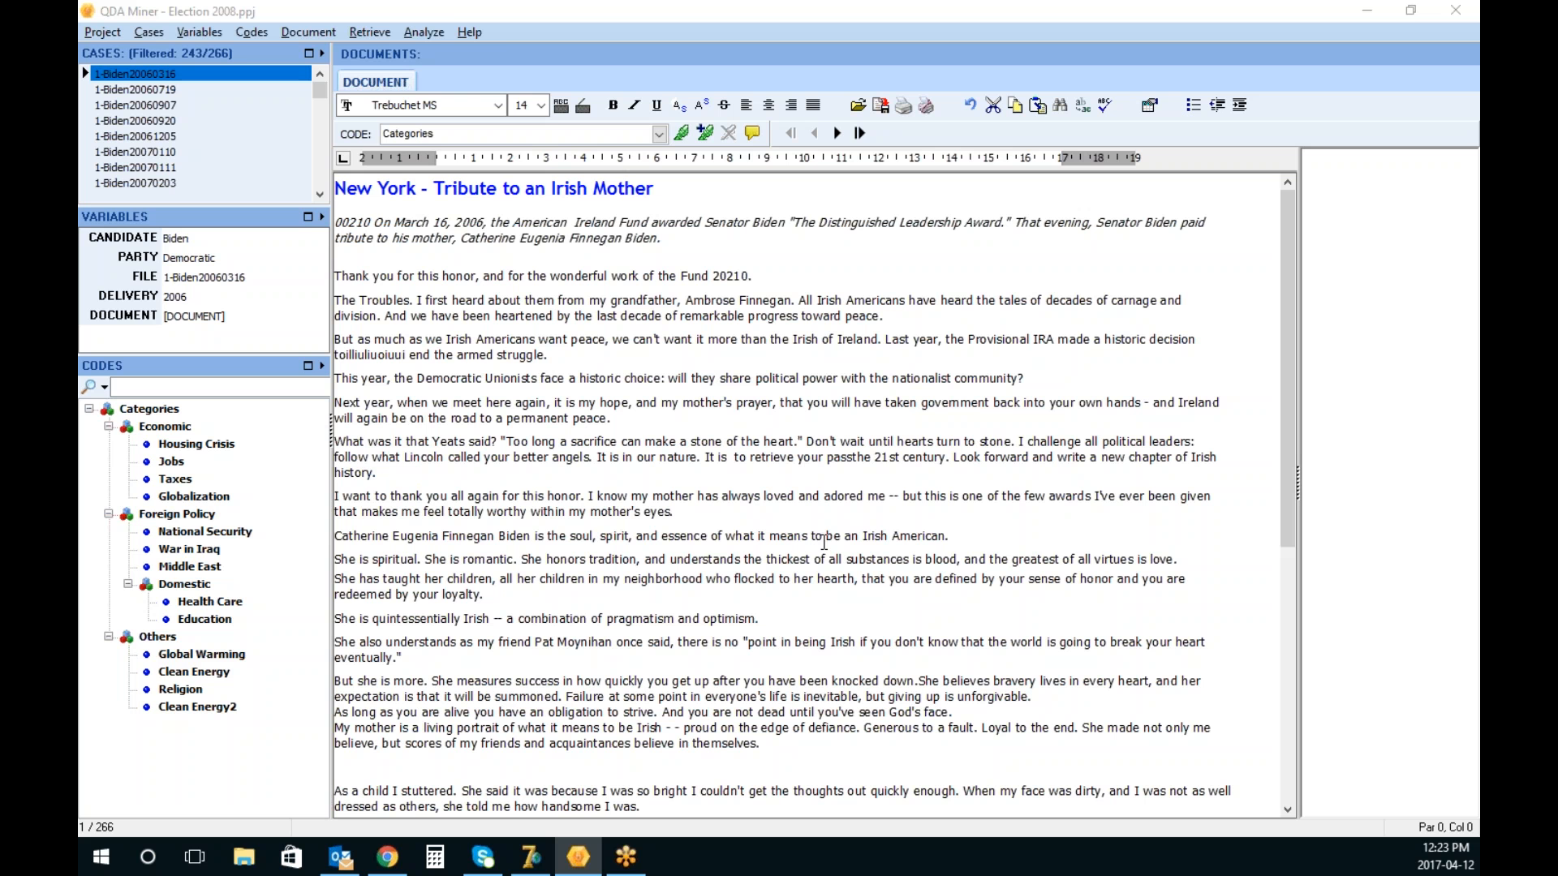
Set up a keyword retrieval on DOCUMENT with the Laver and Gary categorization model and Sentence as the search unit
left_click(372, 32)
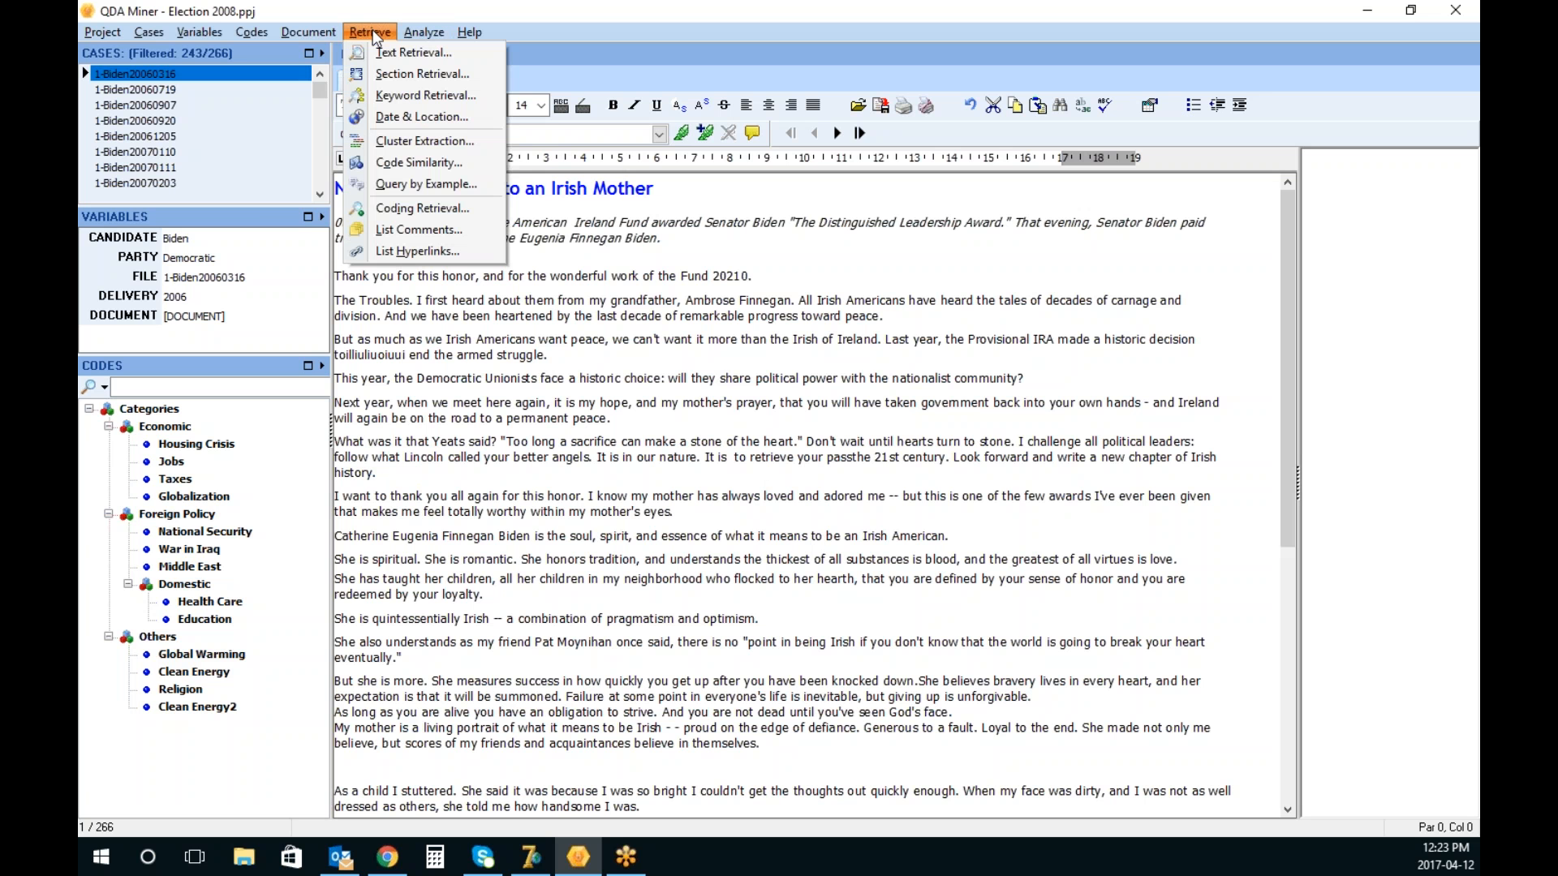
left_click(405, 96)
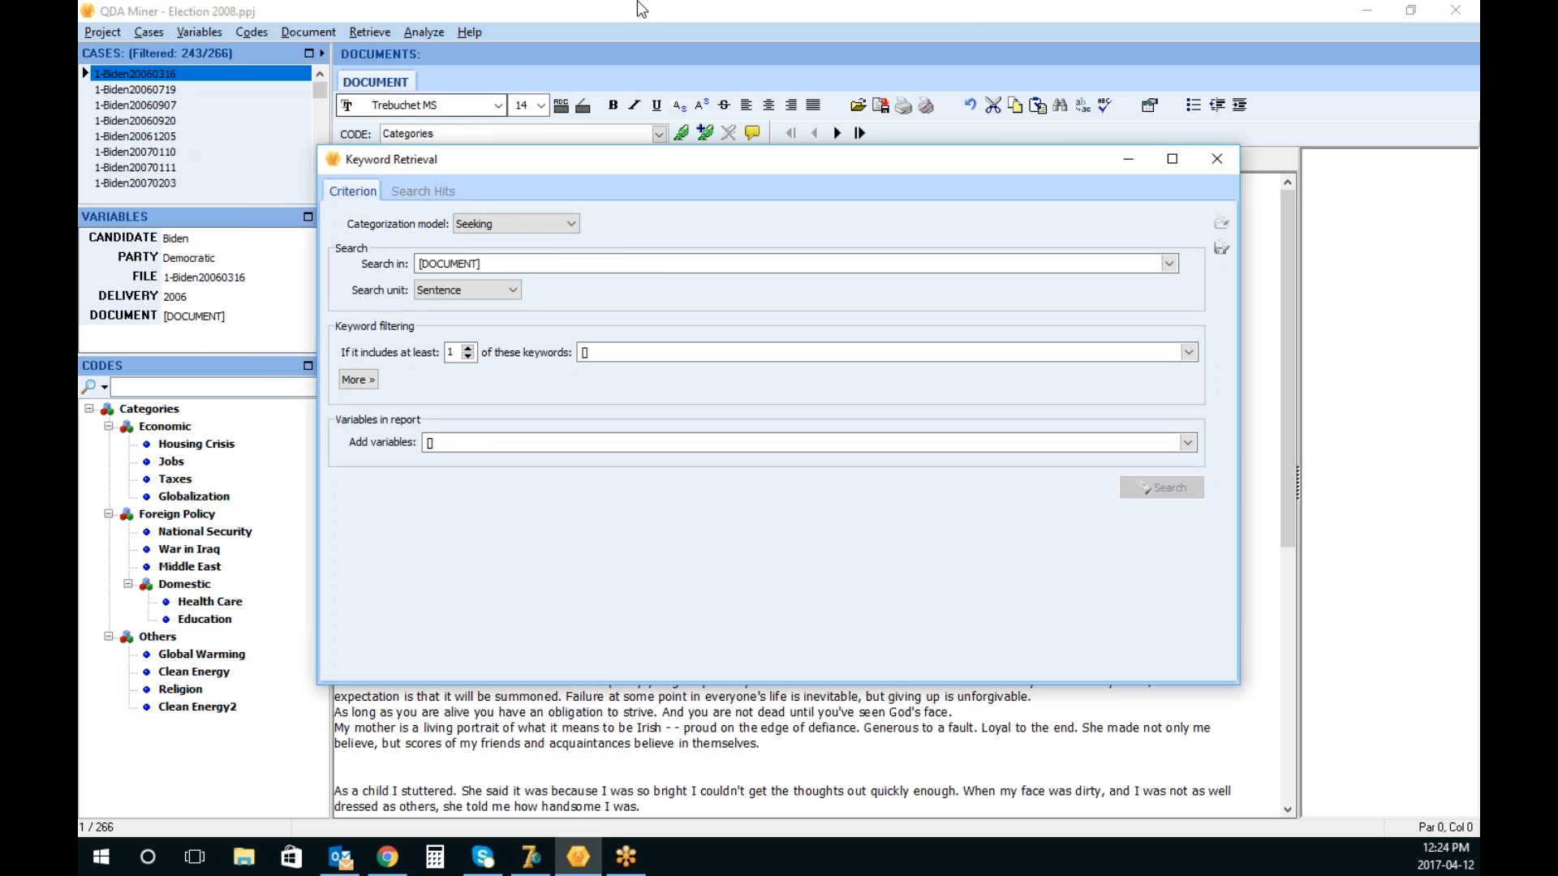
left_click(557, 234)
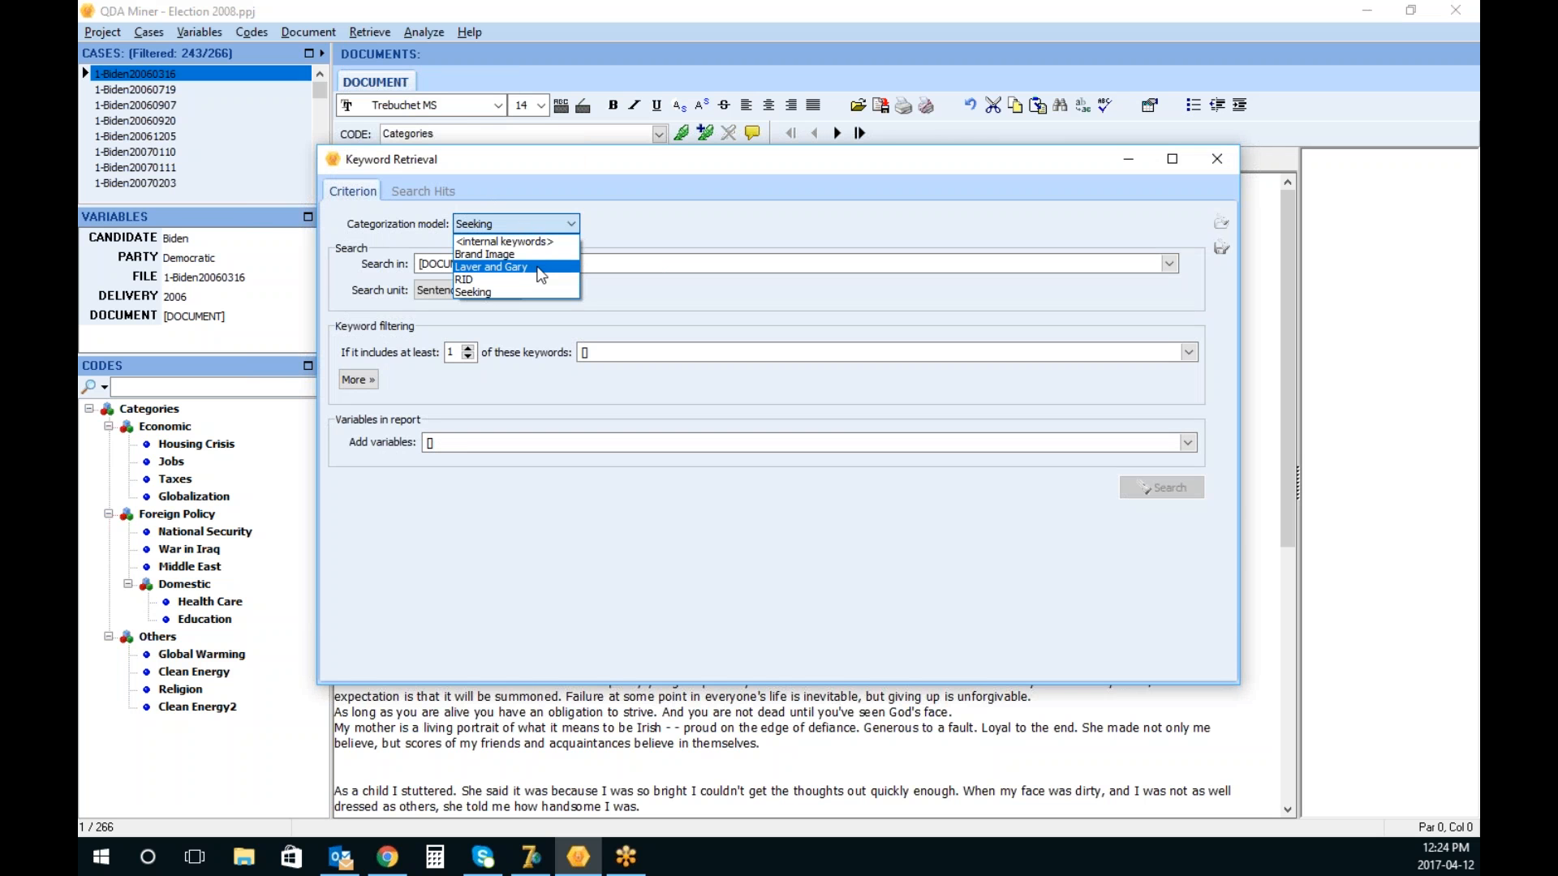
left_click(539, 268)
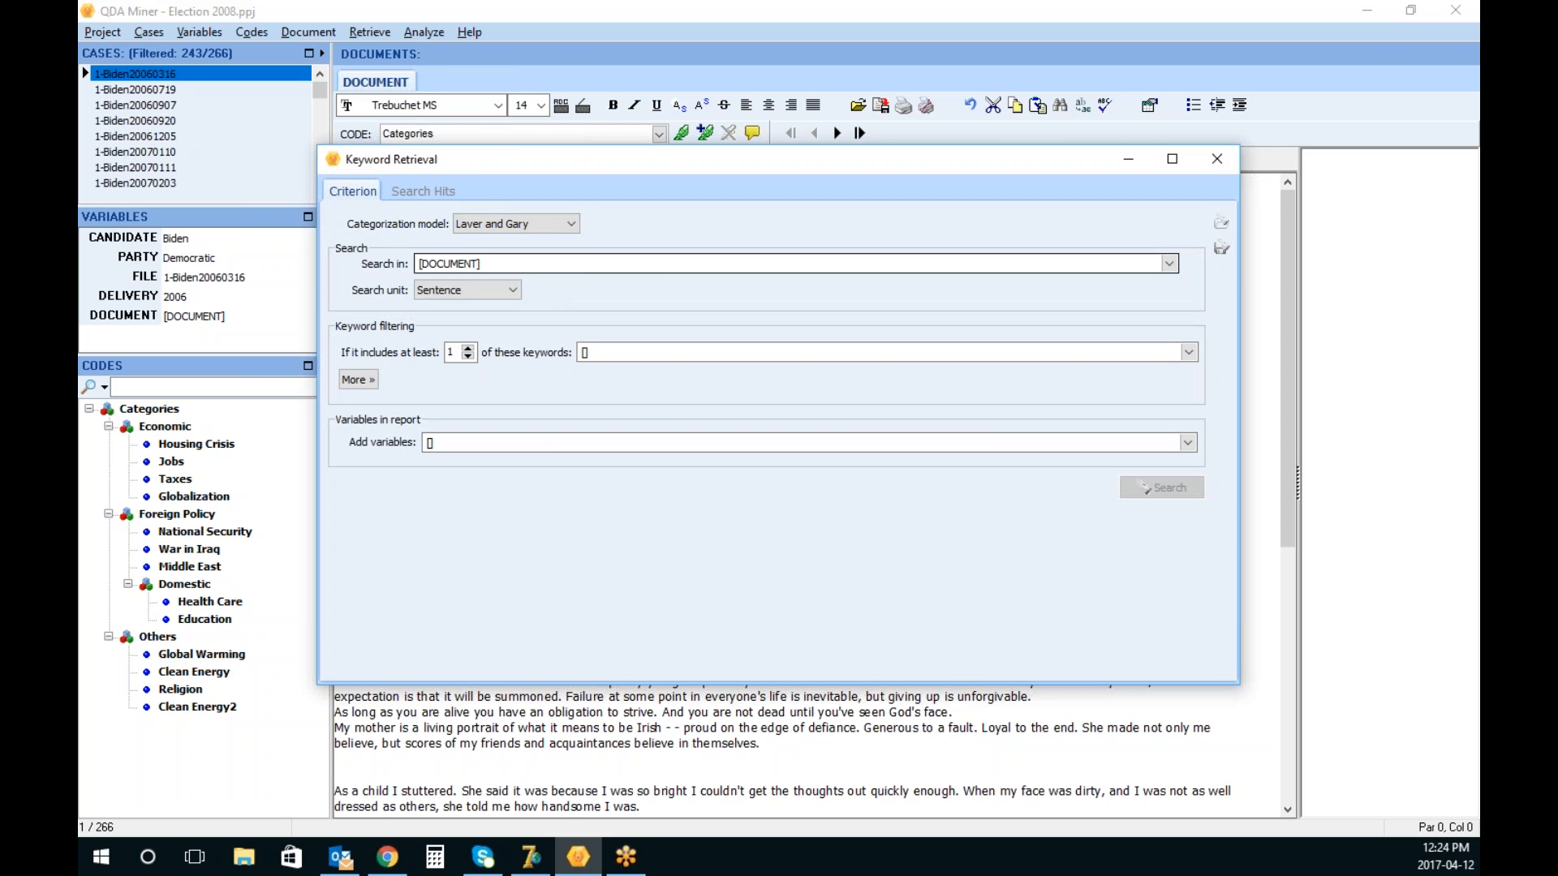
left_click(493, 292)
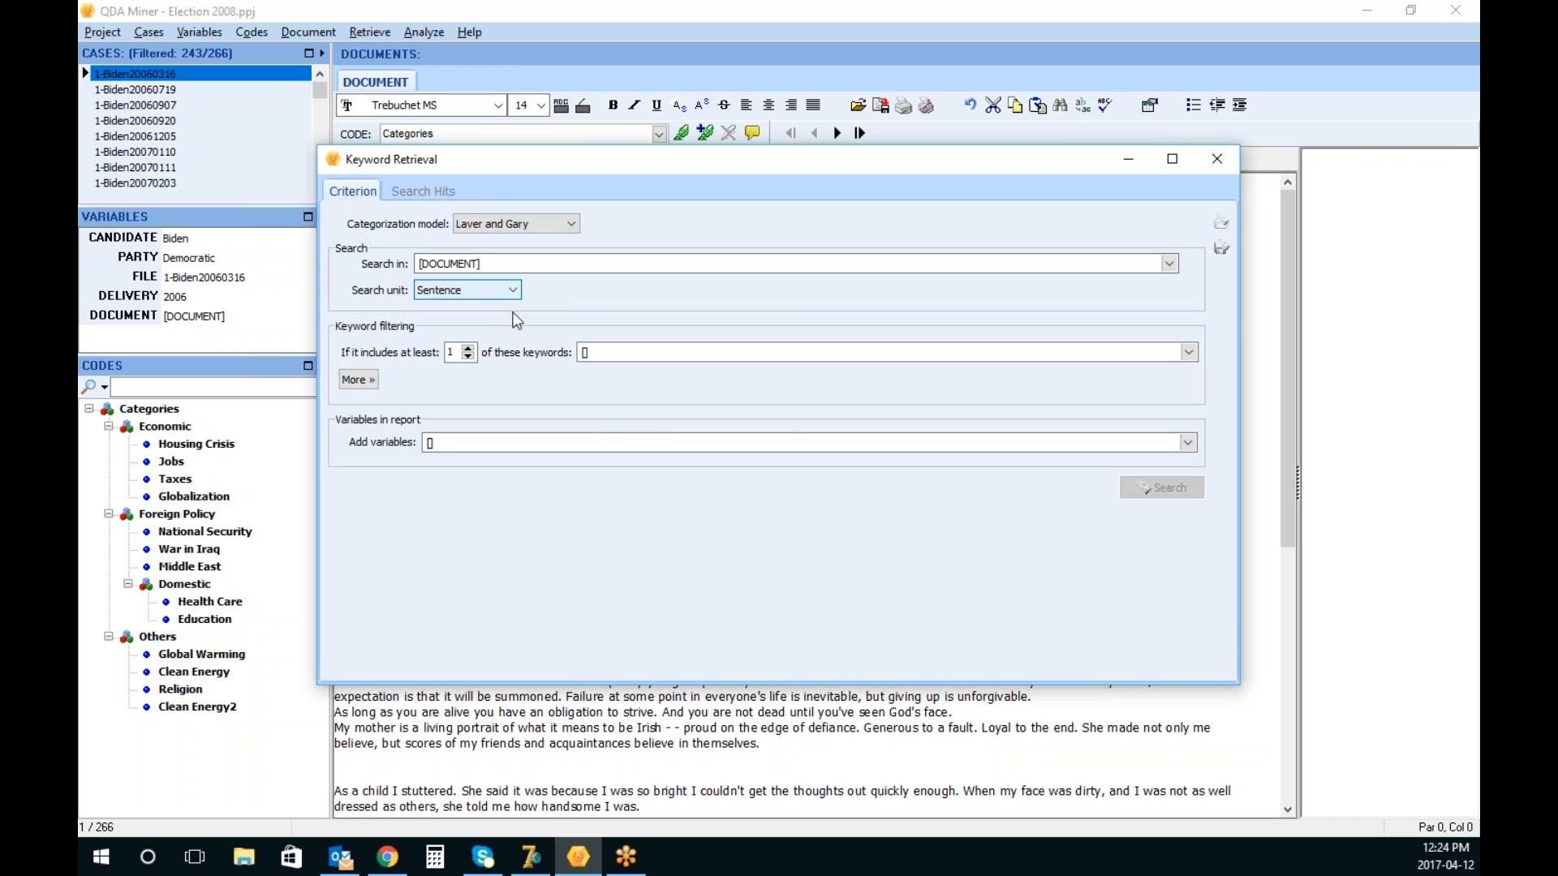
Search for sentences that include at least 1 keyword from the URBAN category
left_click(1189, 352)
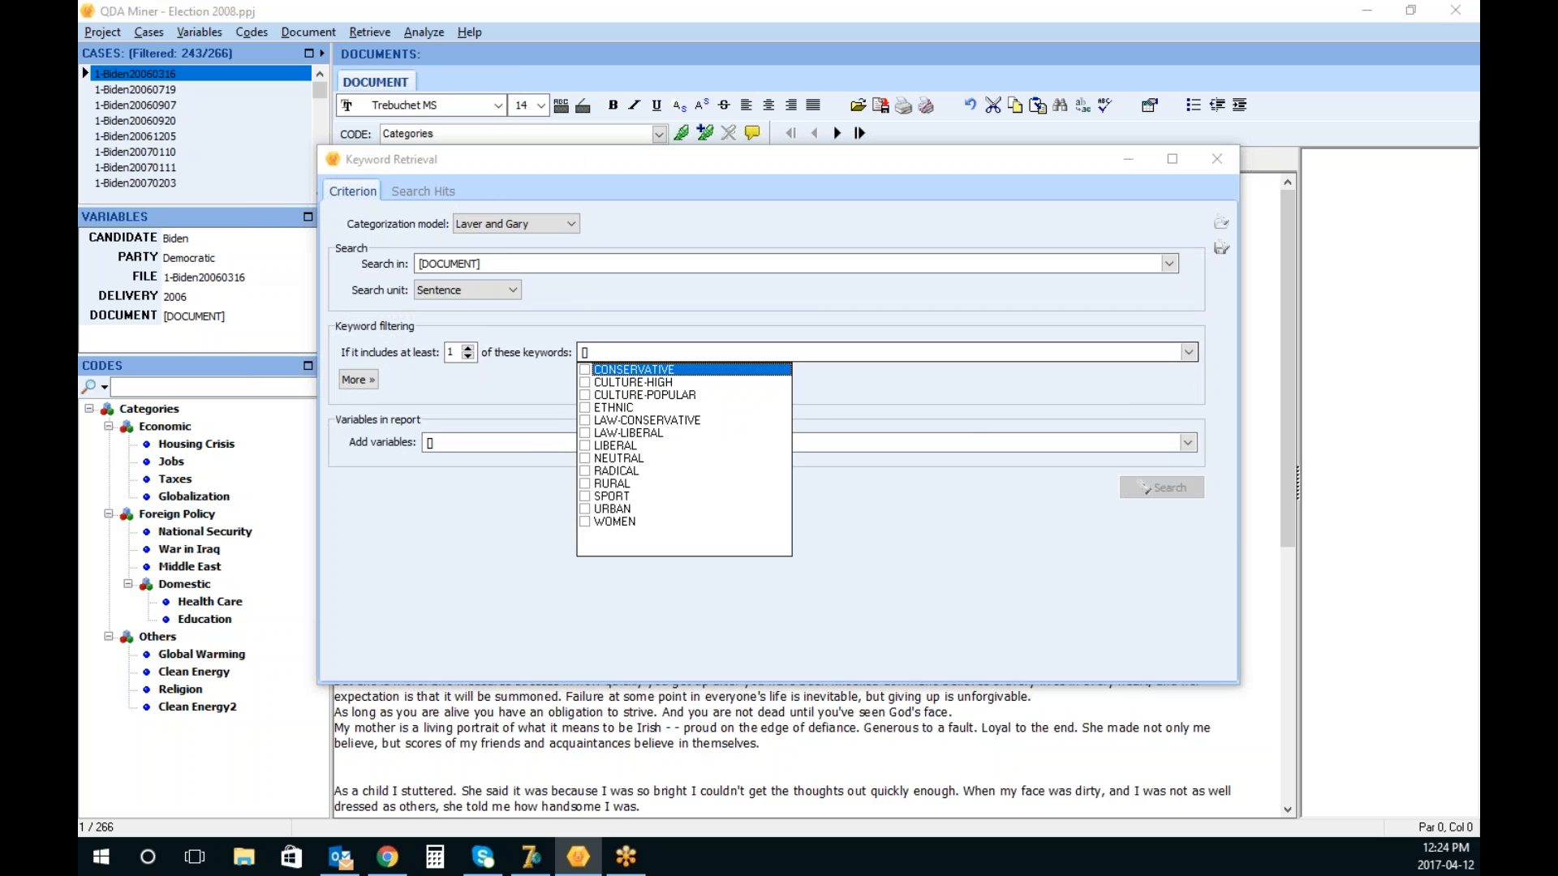
left_click(585, 484)
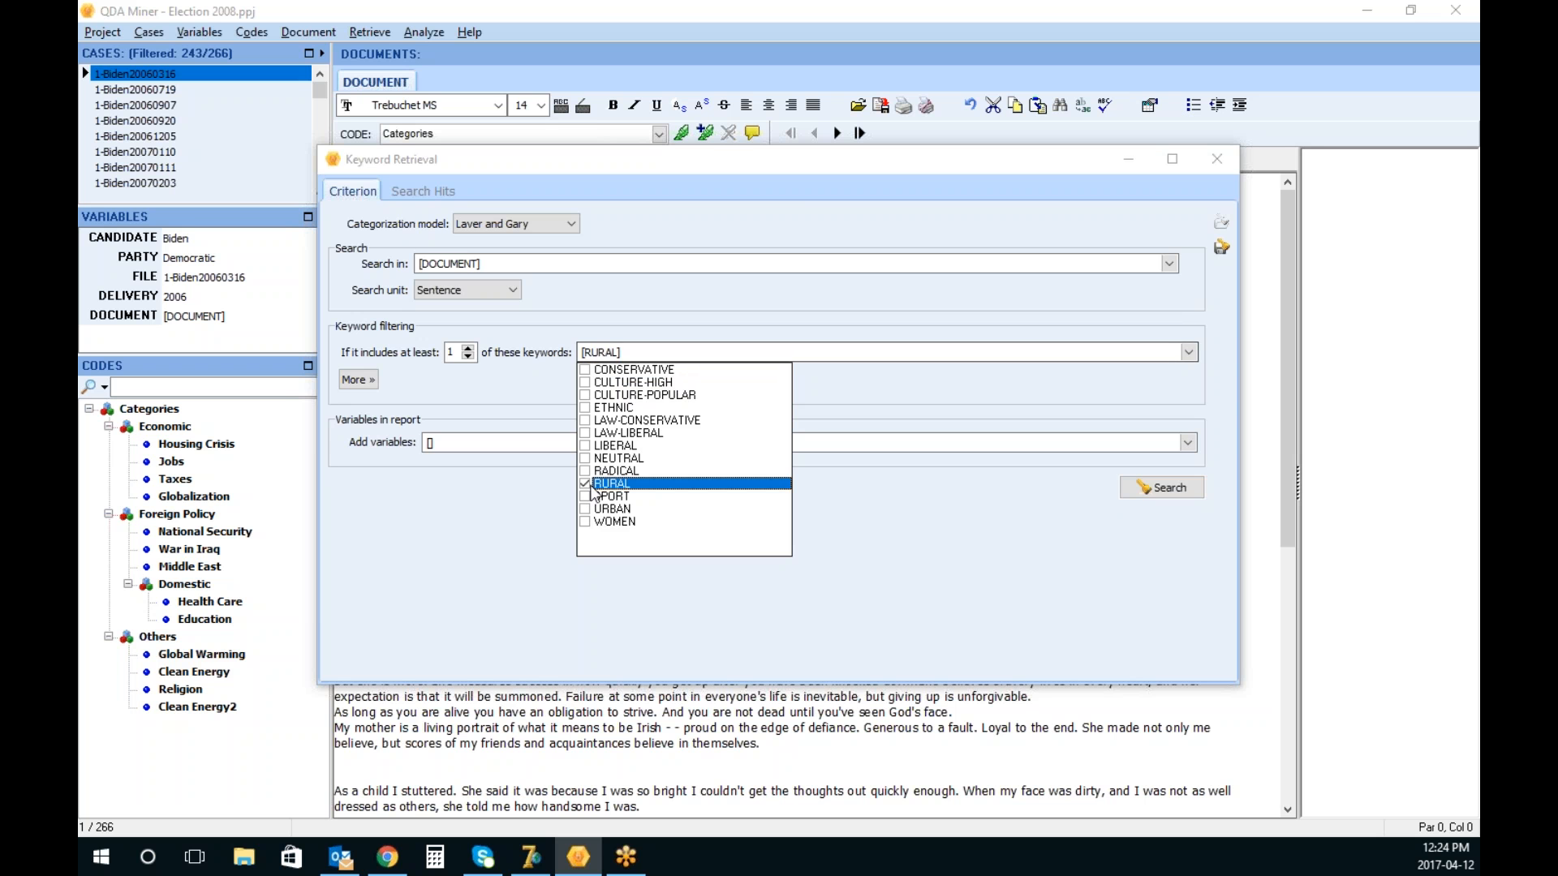
left_click(585, 486)
left_click(585, 510)
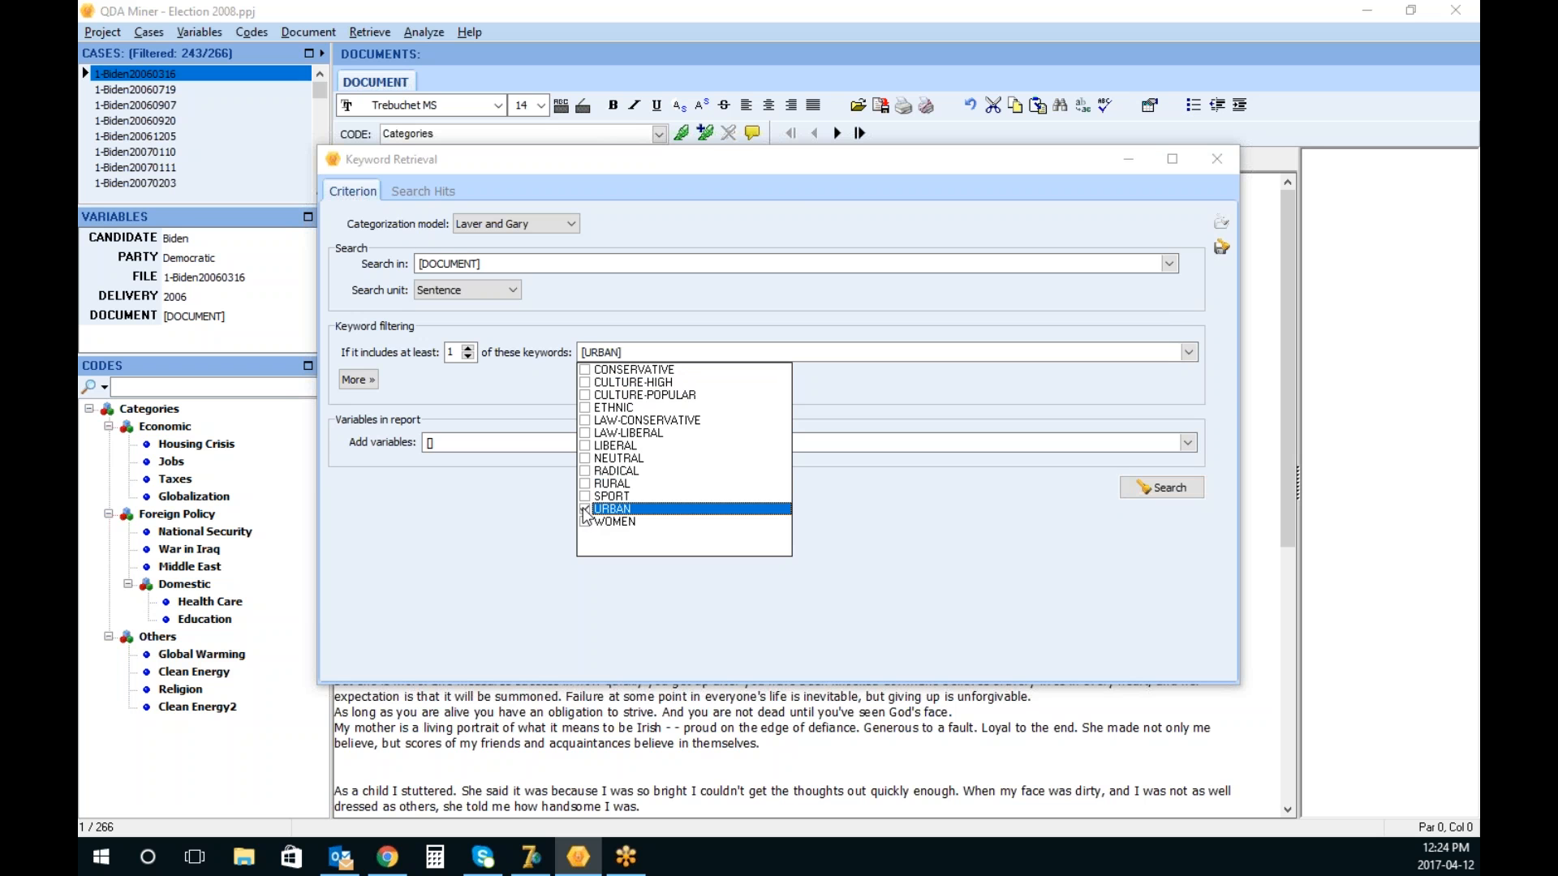
left_click(665, 352)
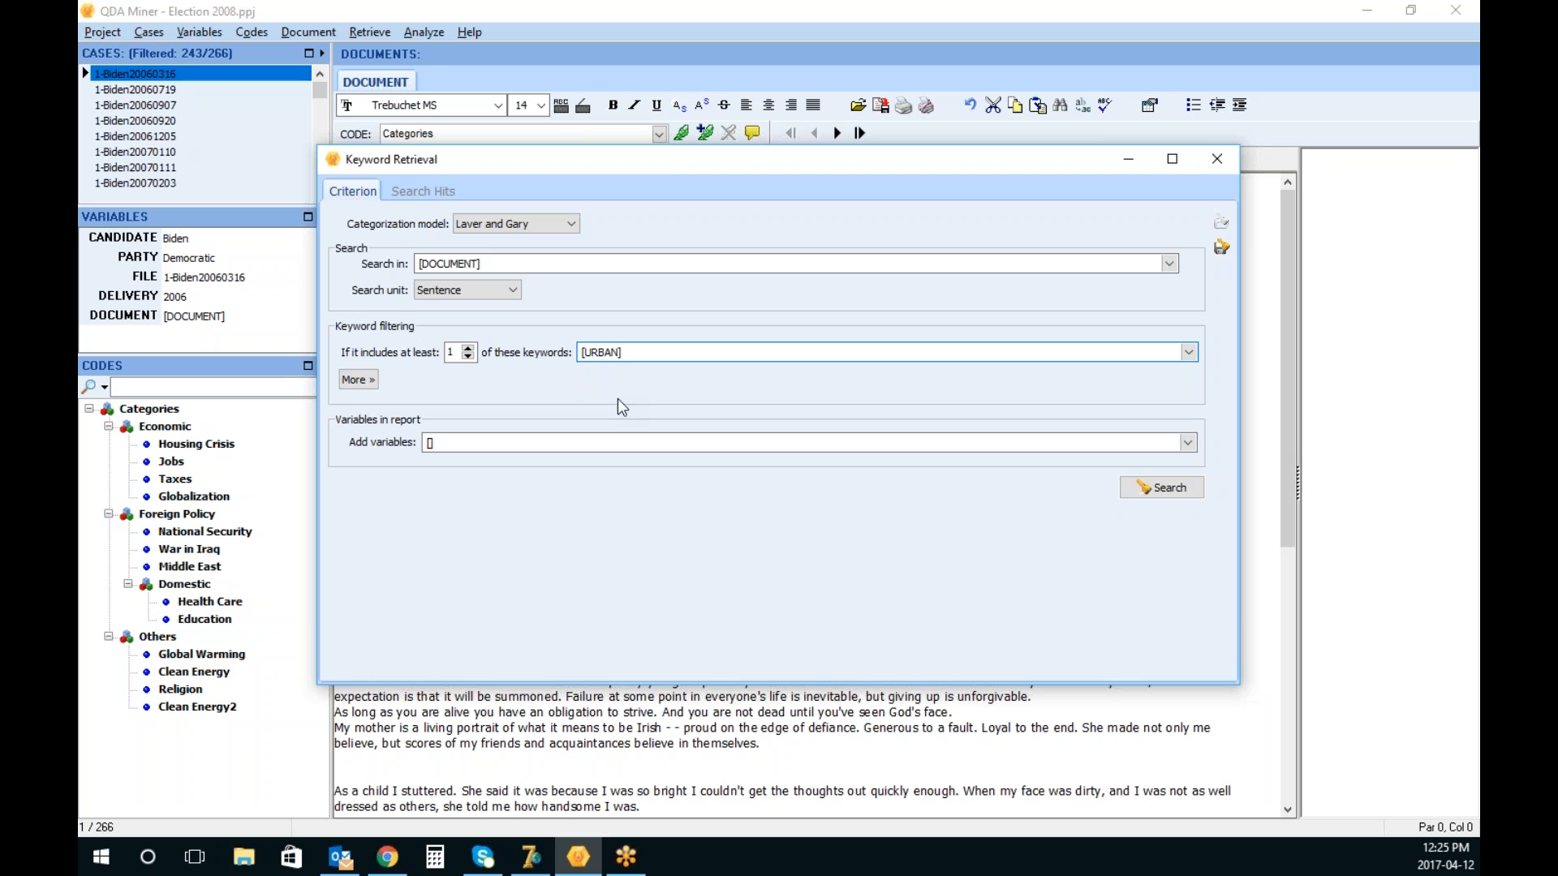
left_click(1176, 490)
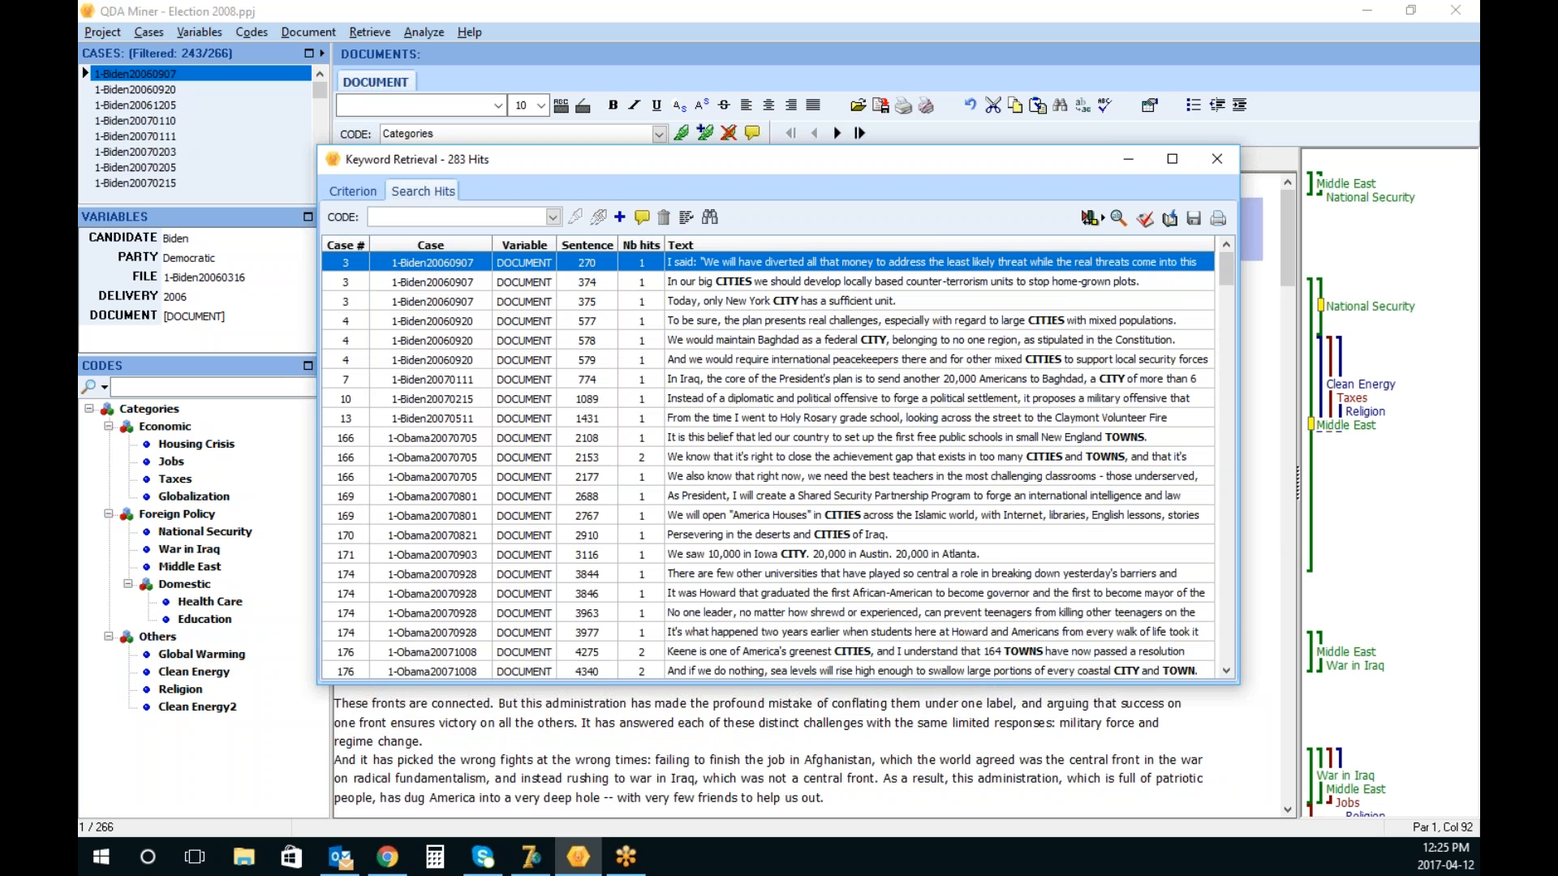
Create a code named Cities under Categories\Others and assign it to all retrieved sentences
left_click(553, 217)
left_click(553, 216)
left_click(619, 218)
type("Cities")
key("Tab")
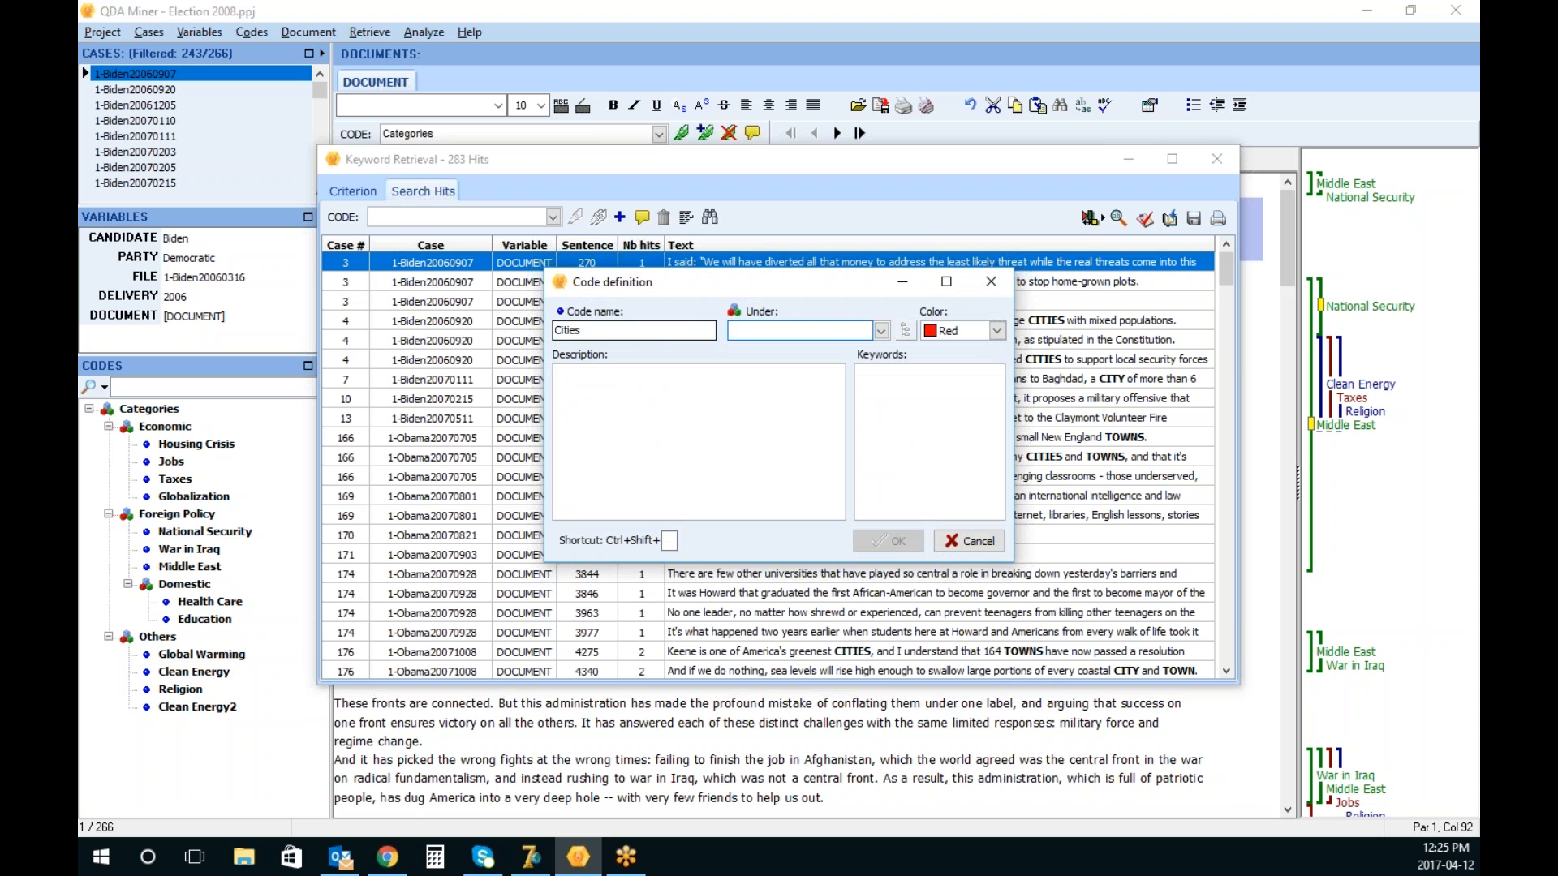
left_click(880, 330)
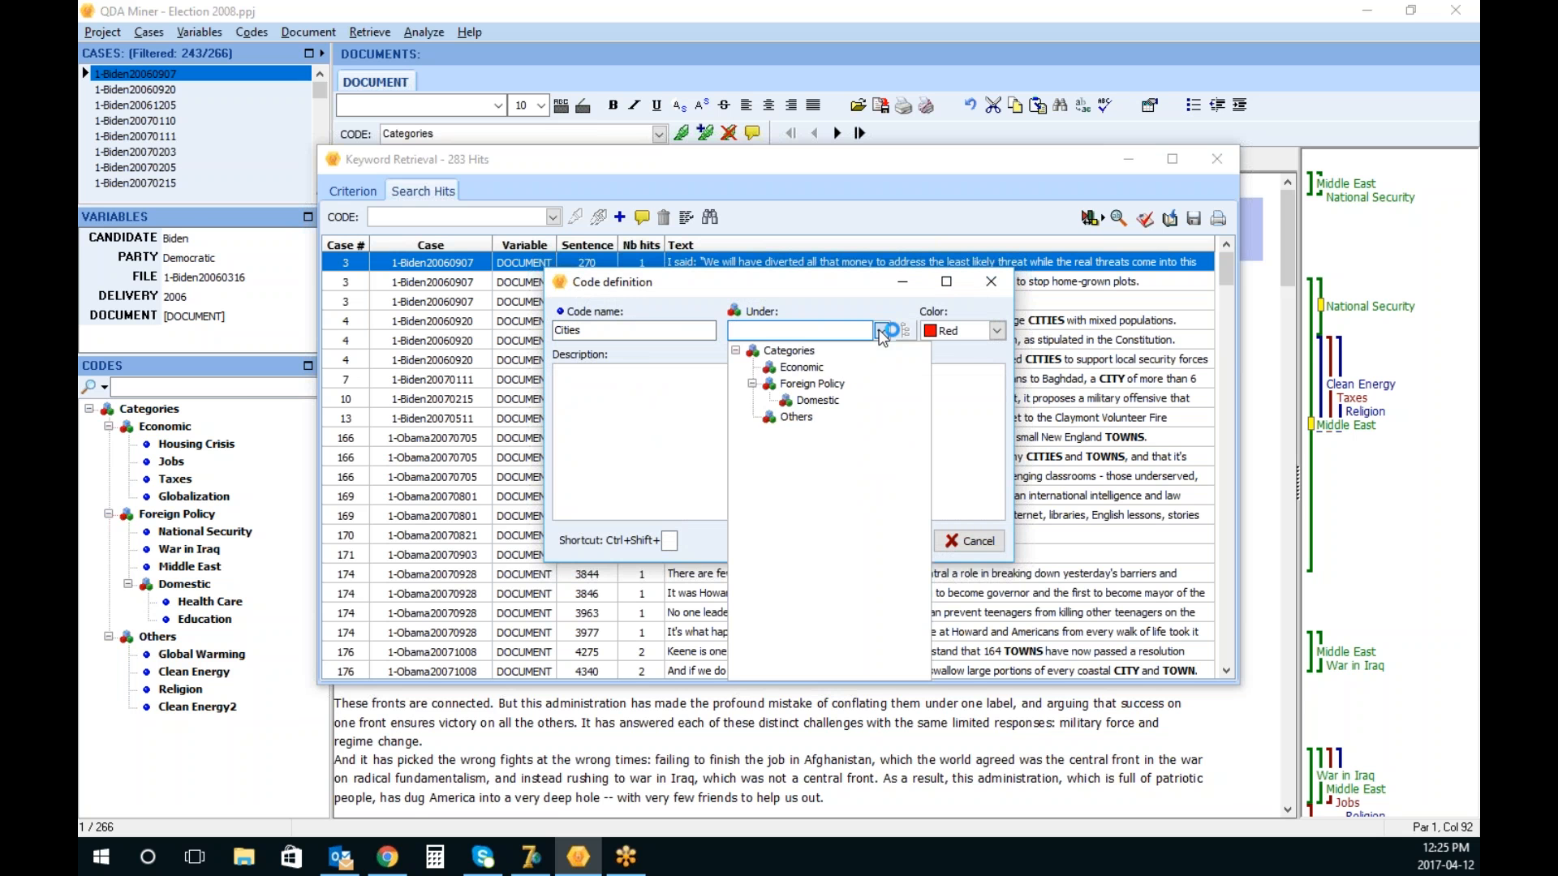
left_click(793, 418)
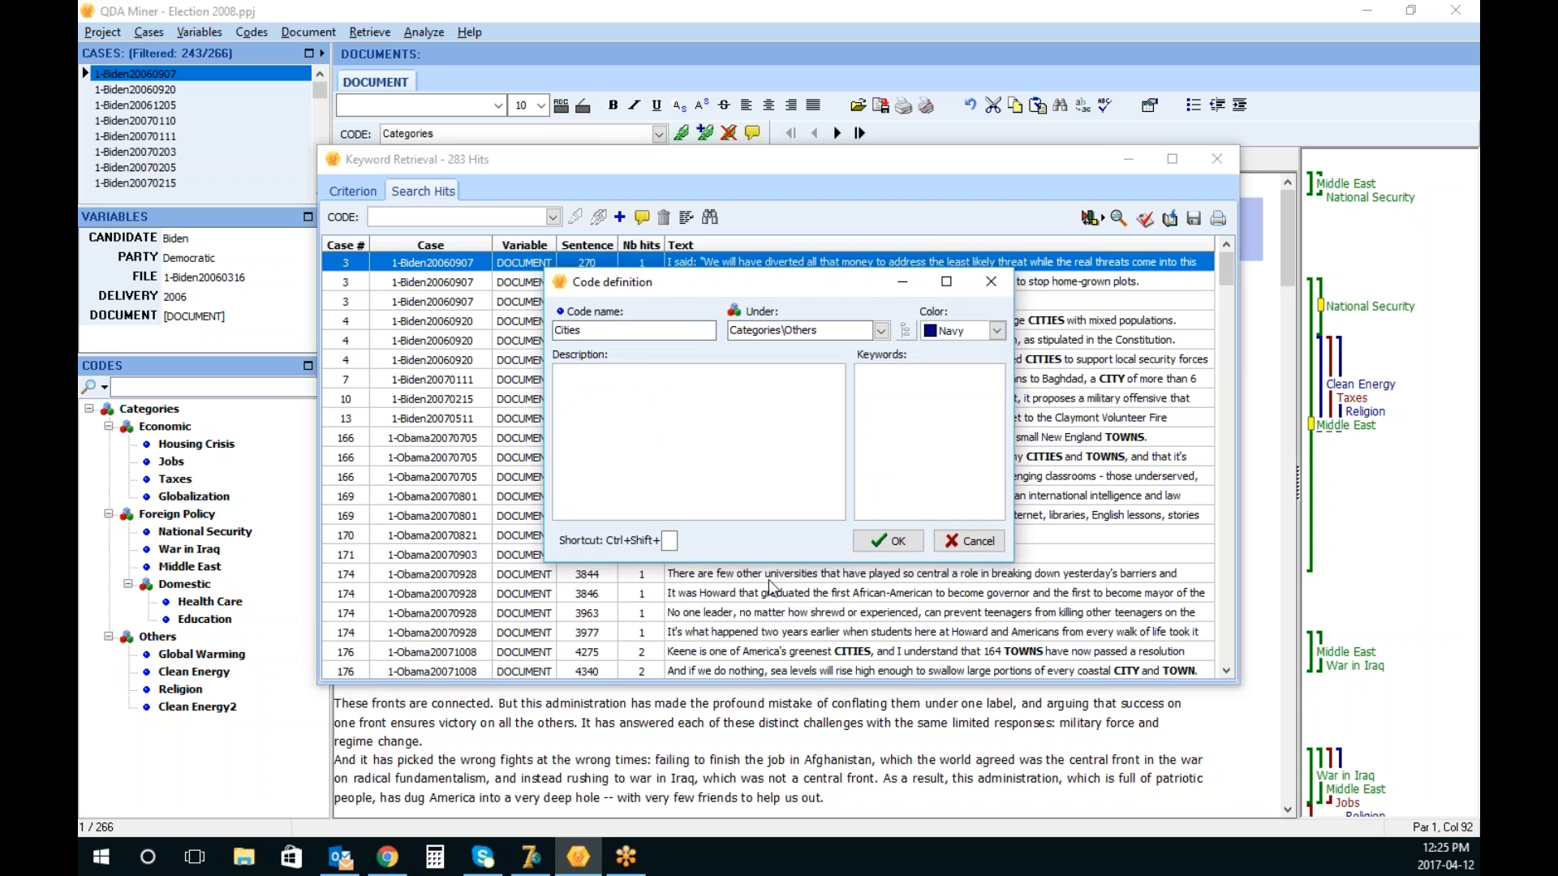
left_click(888, 542)
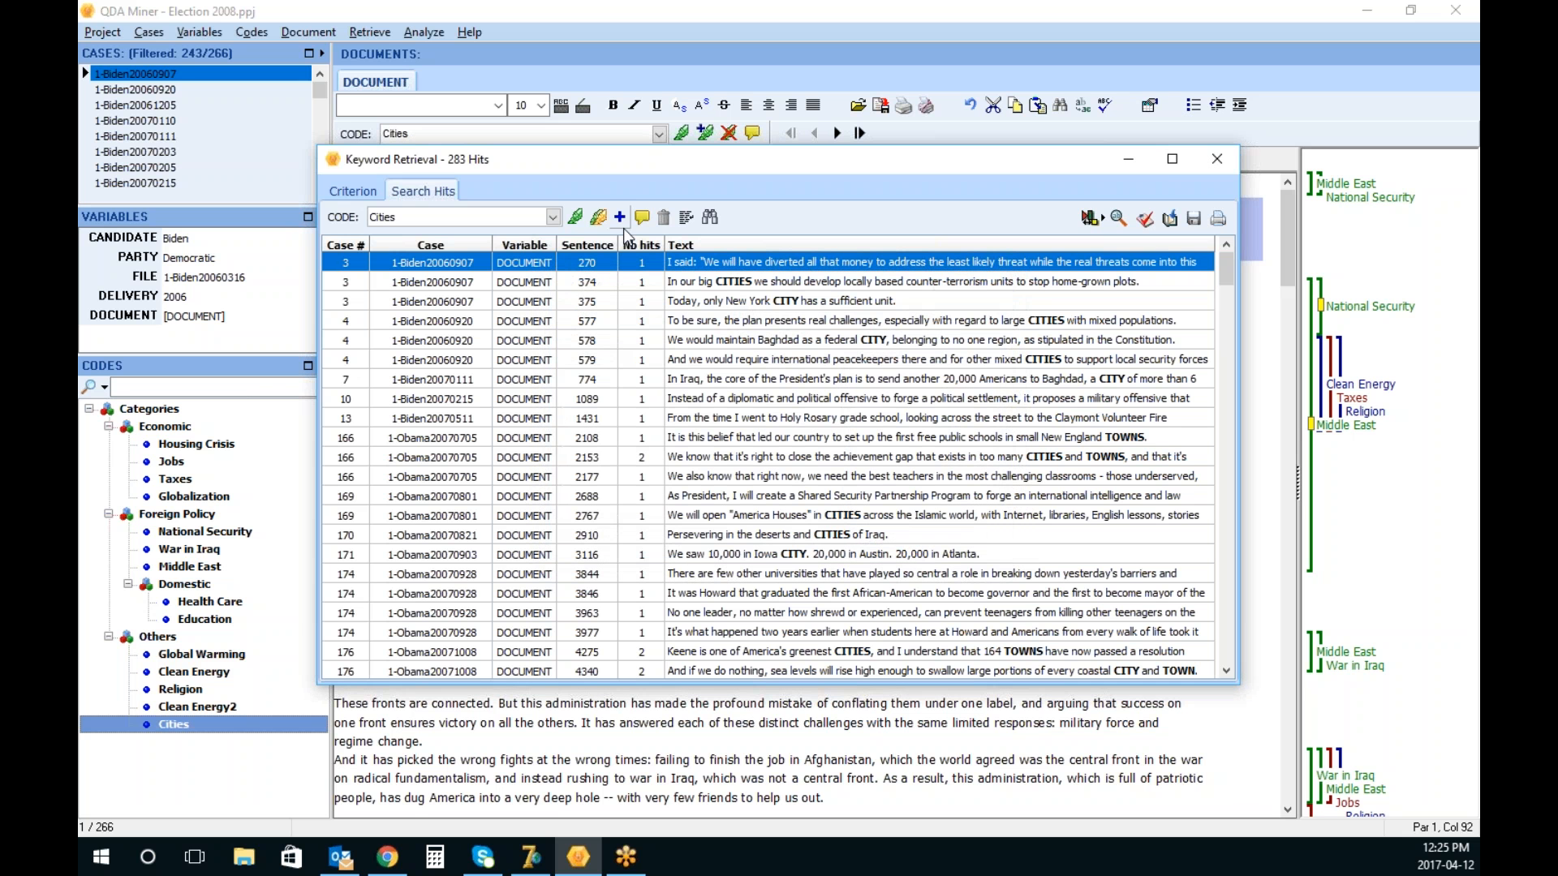
left_click(599, 217)
left_click(733, 442)
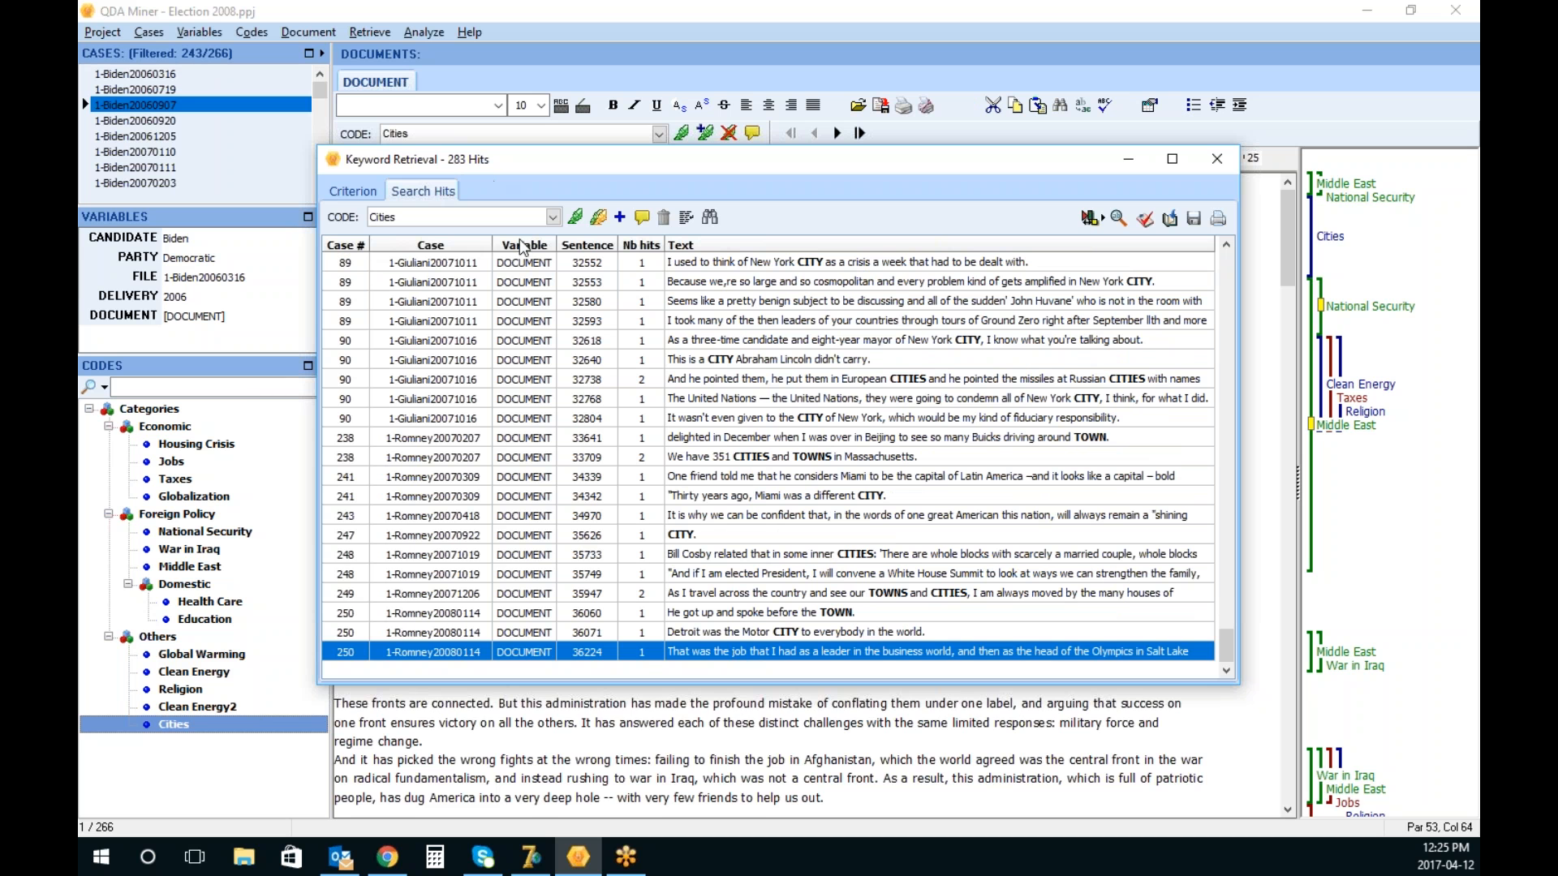
Check two retrieved sentences from case 1-Giuliani20071011 and their Cities coding in the document, and close the keyword retrieval
left_click(680, 308)
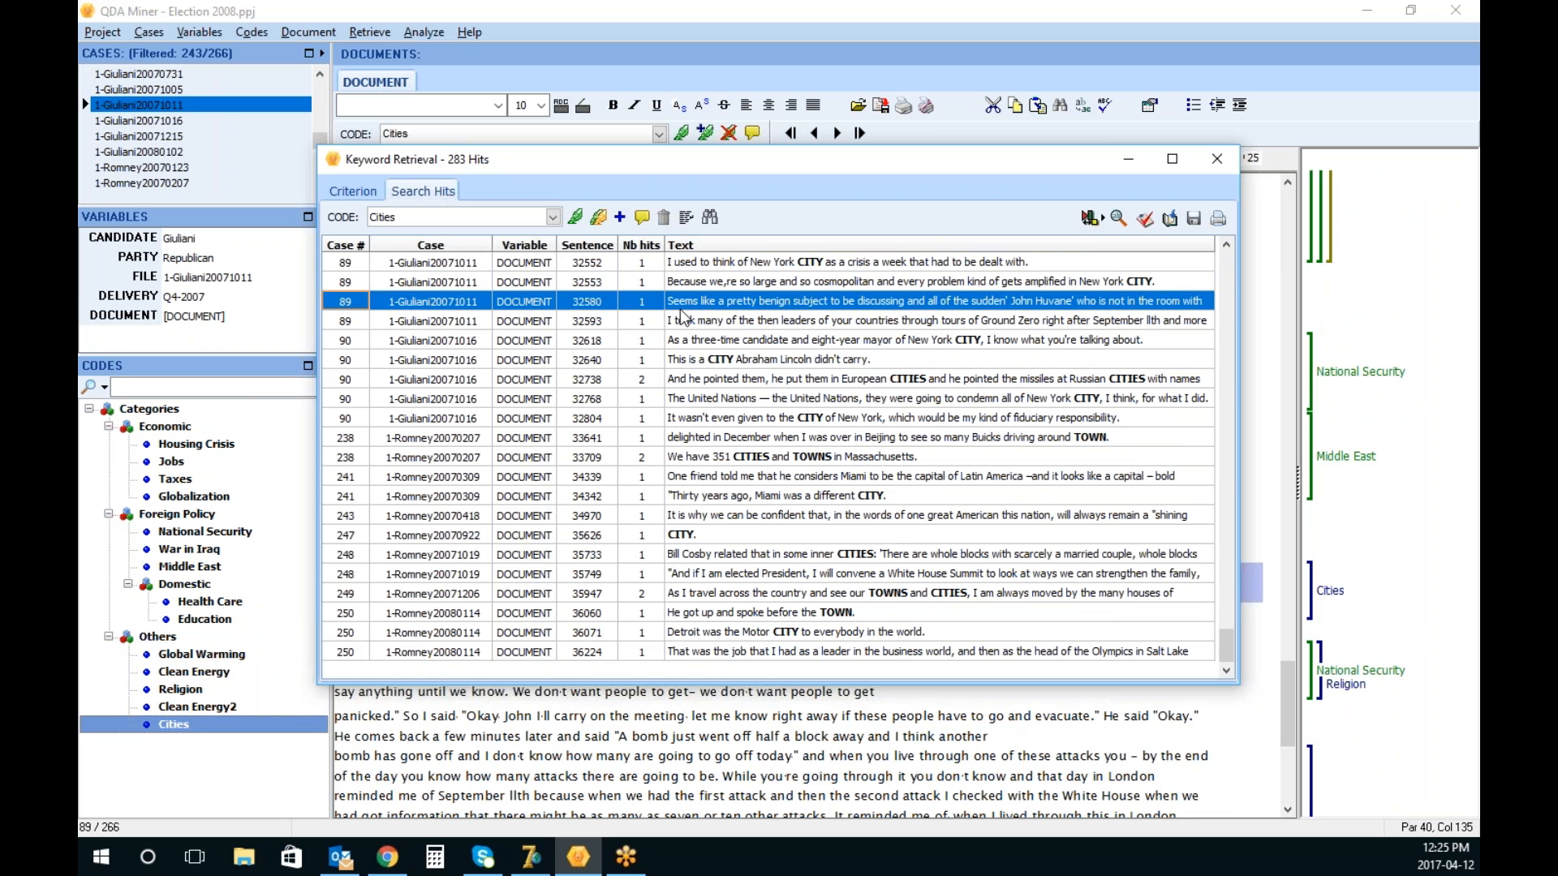
left_click_drag(1034, 166, 883, 59)
left_click(796, 220)
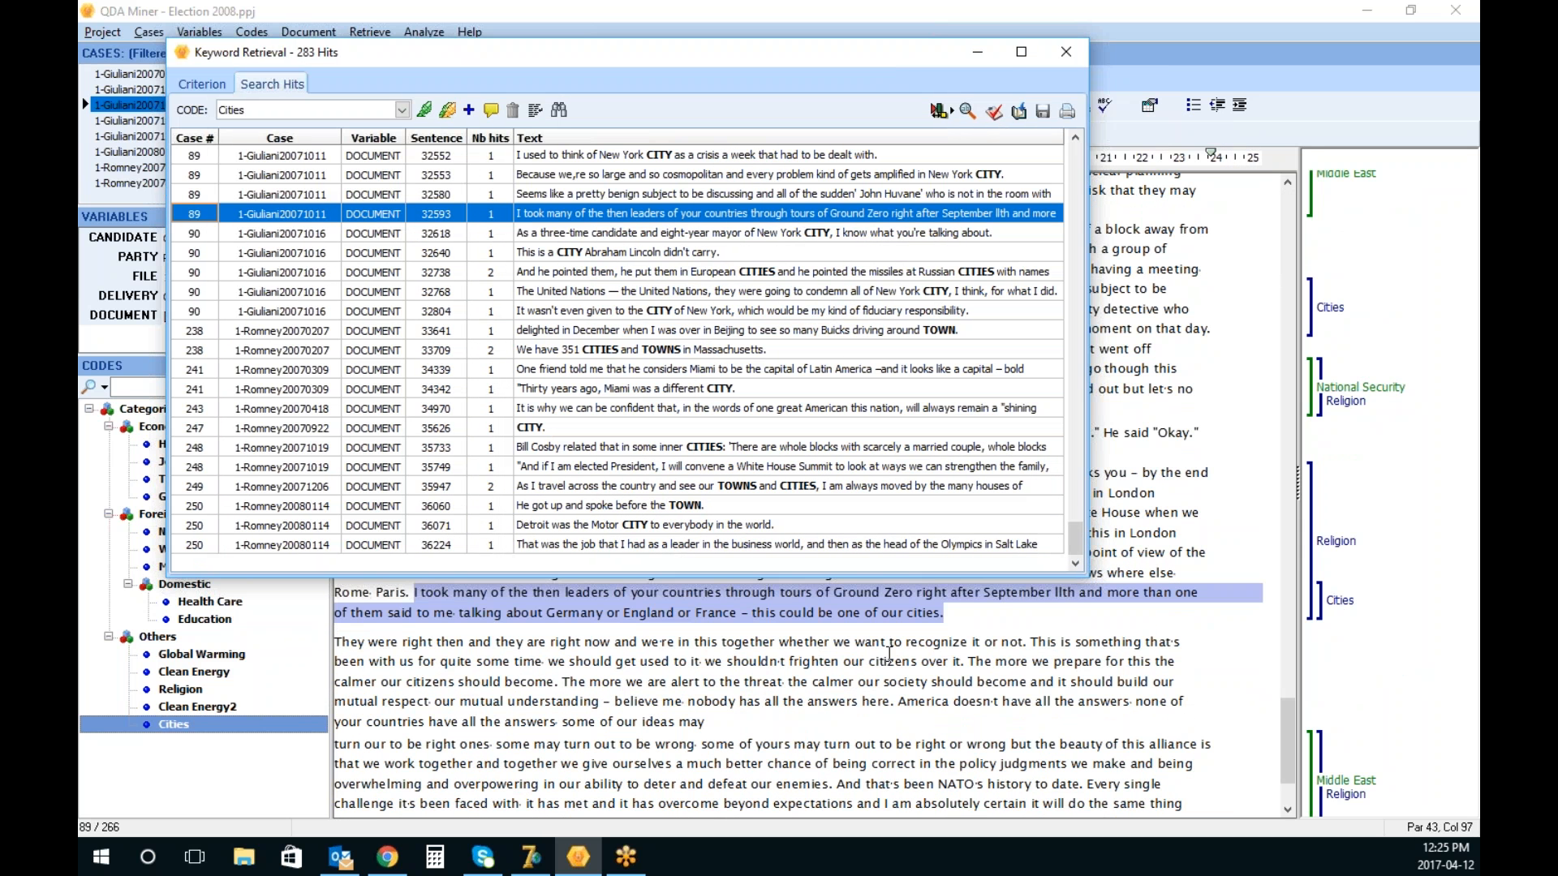
left_click(1065, 52)
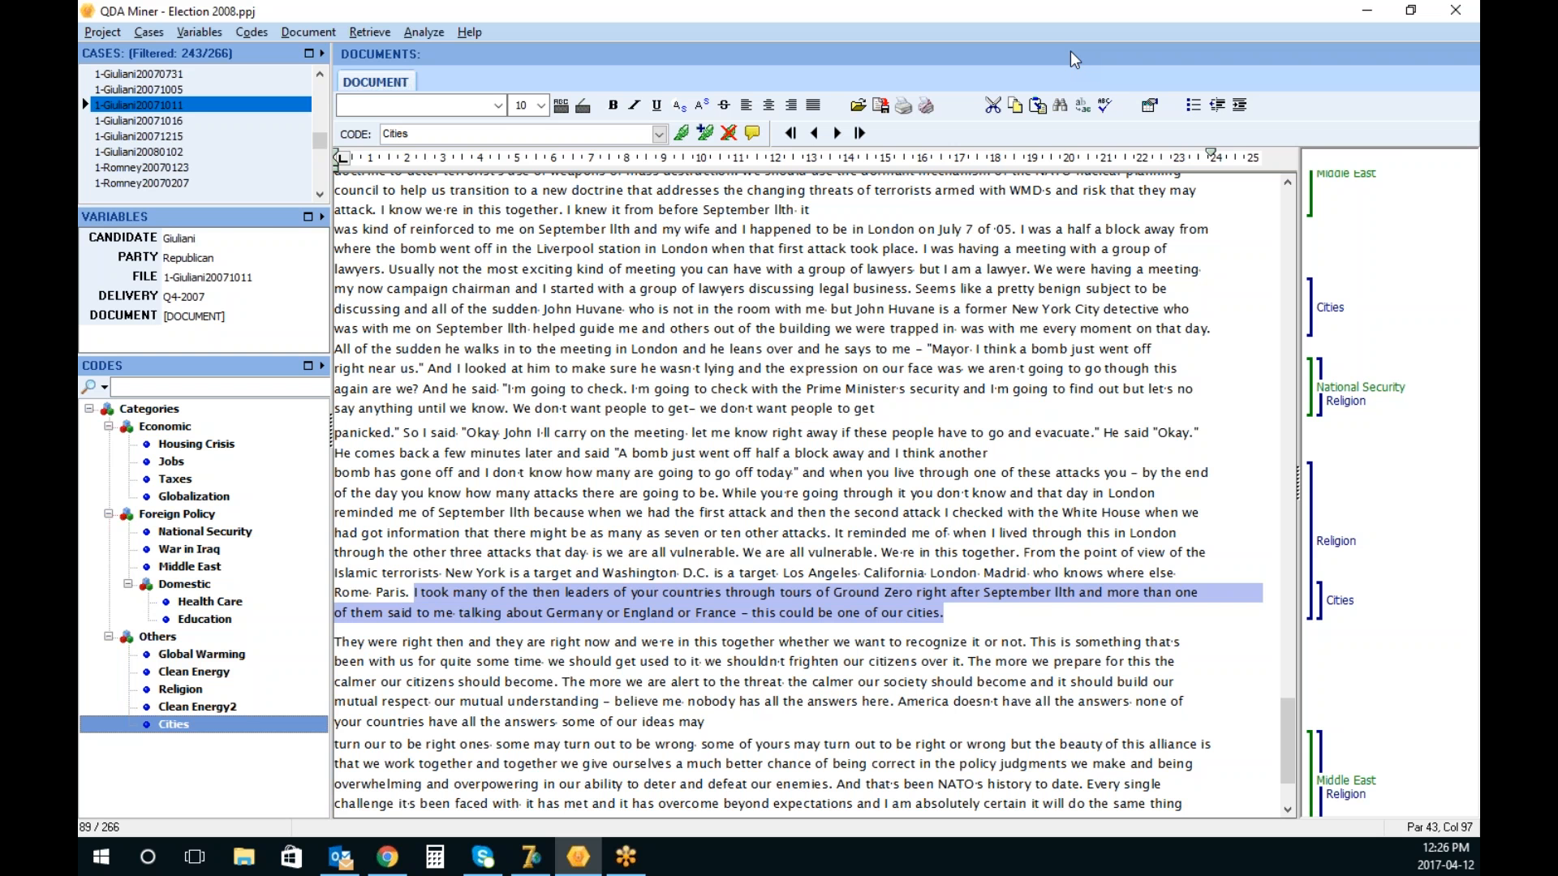
Run a text retrieval on DOCUMENT that retrieves all units, with Documents as the search unit
left_click(377, 31)
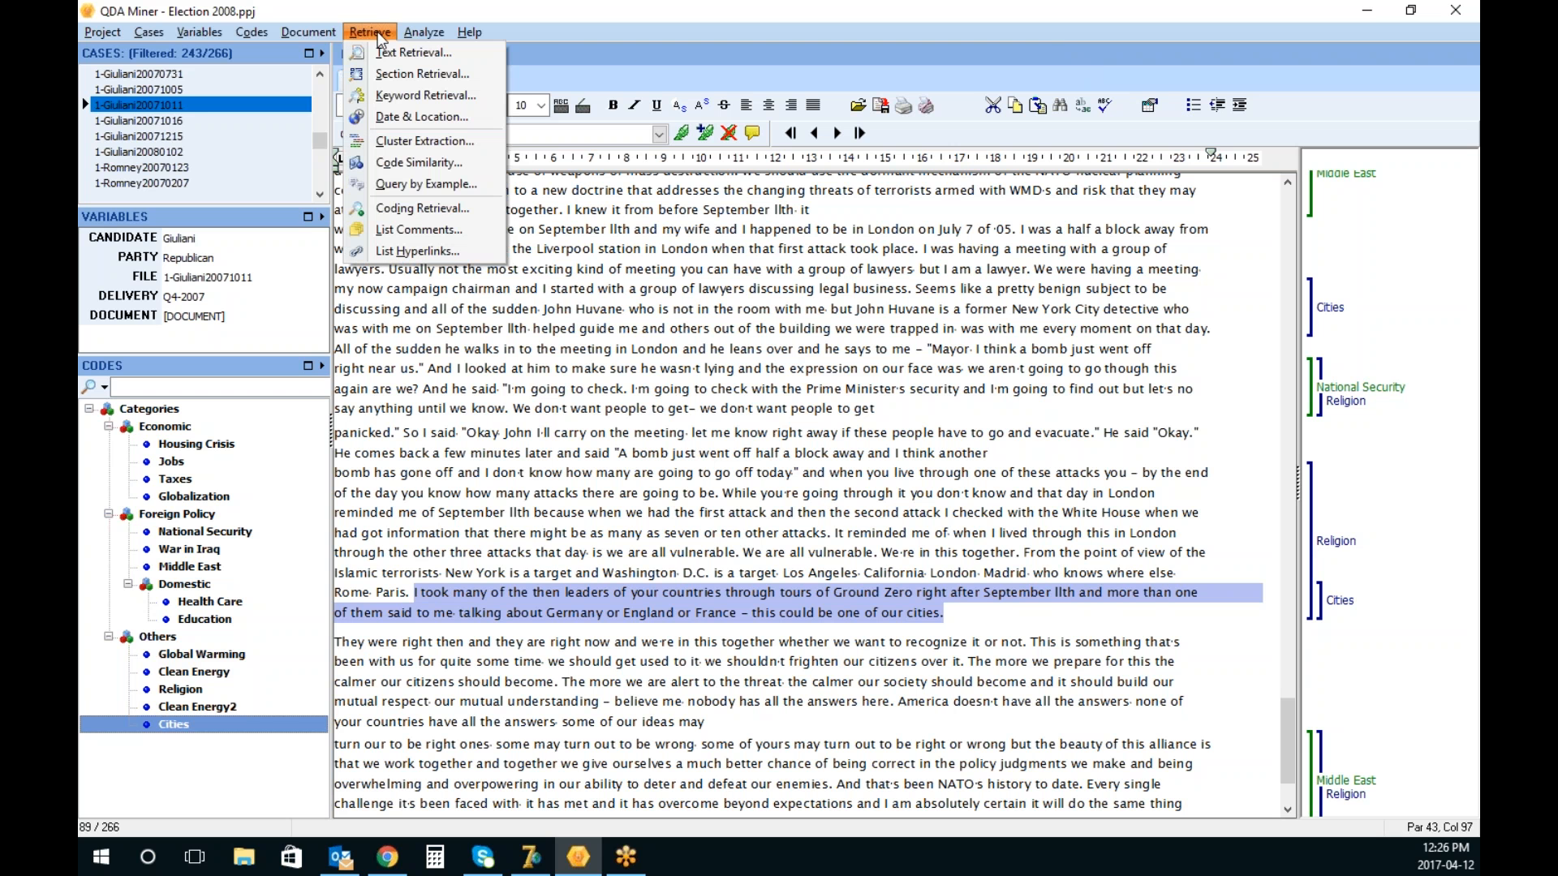
left_click(414, 53)
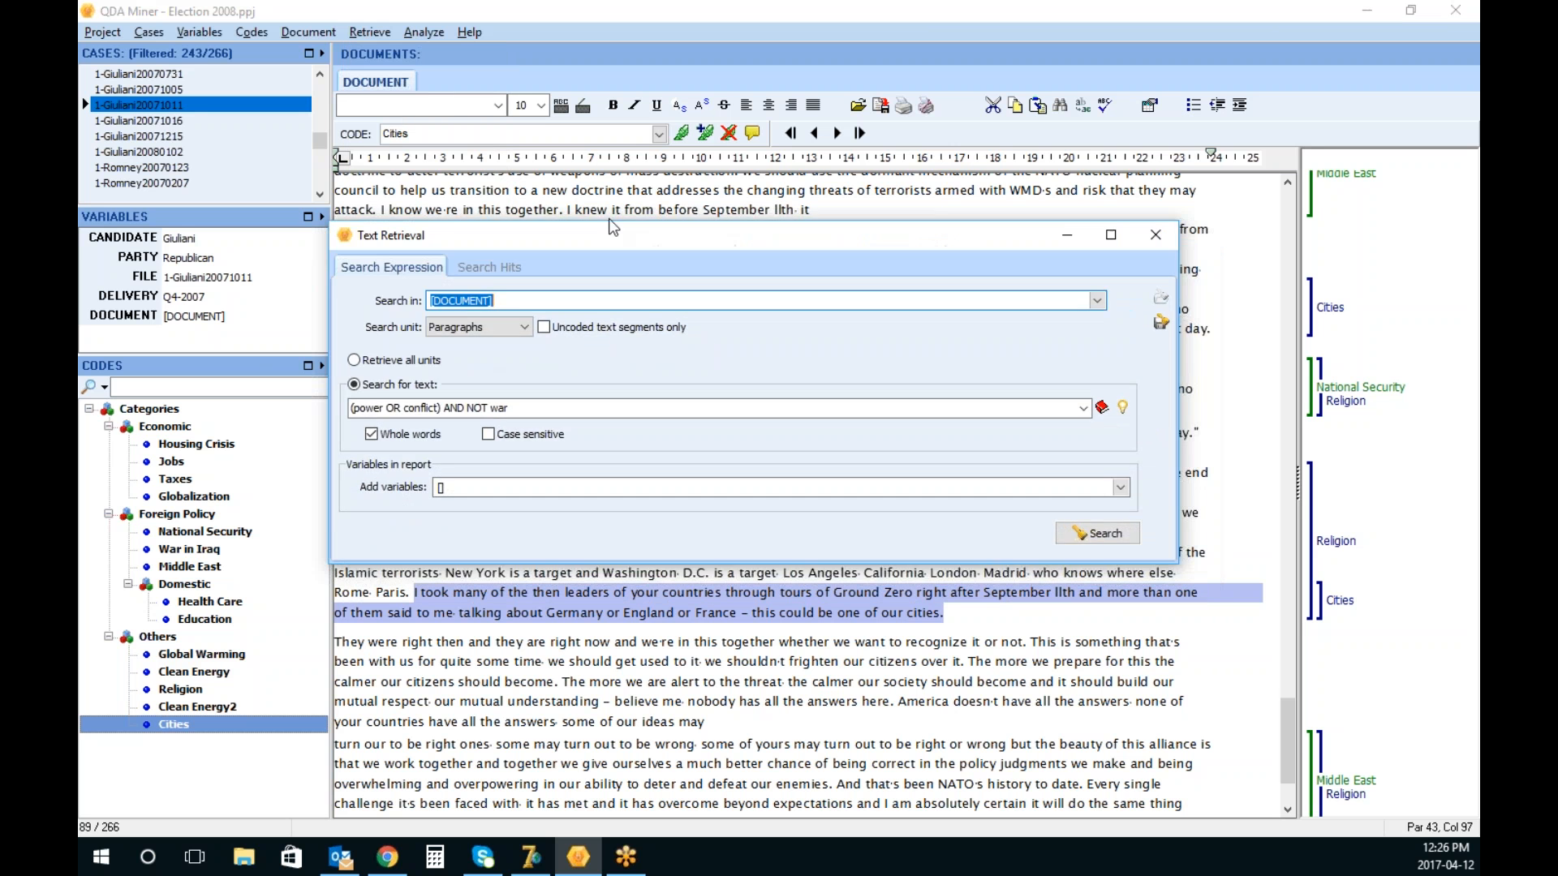
left_click_drag(585, 193, 589, 213)
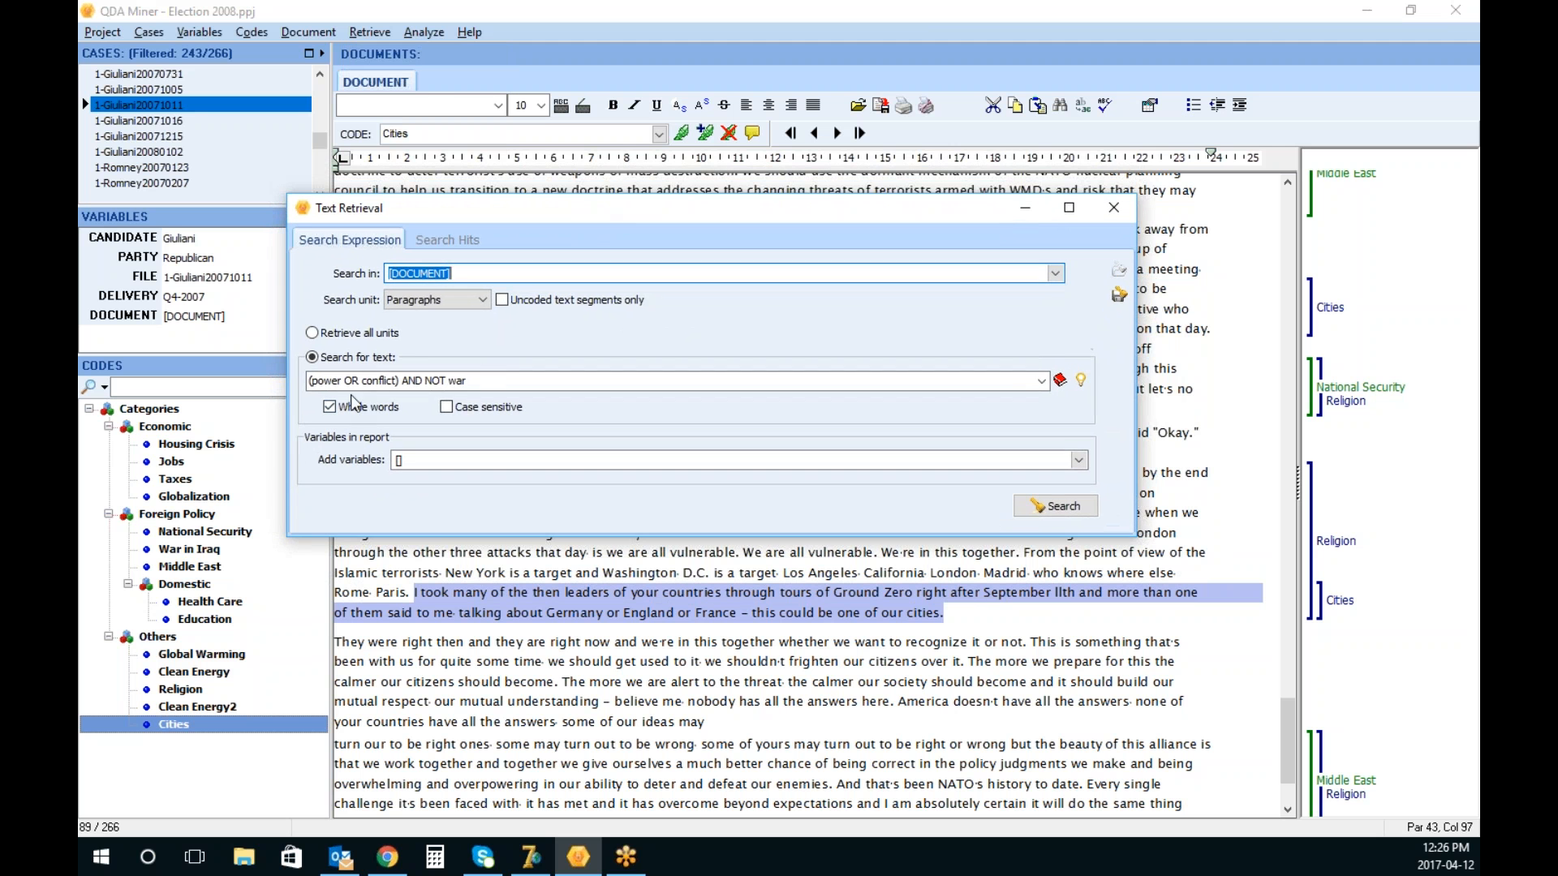
left_click(369, 334)
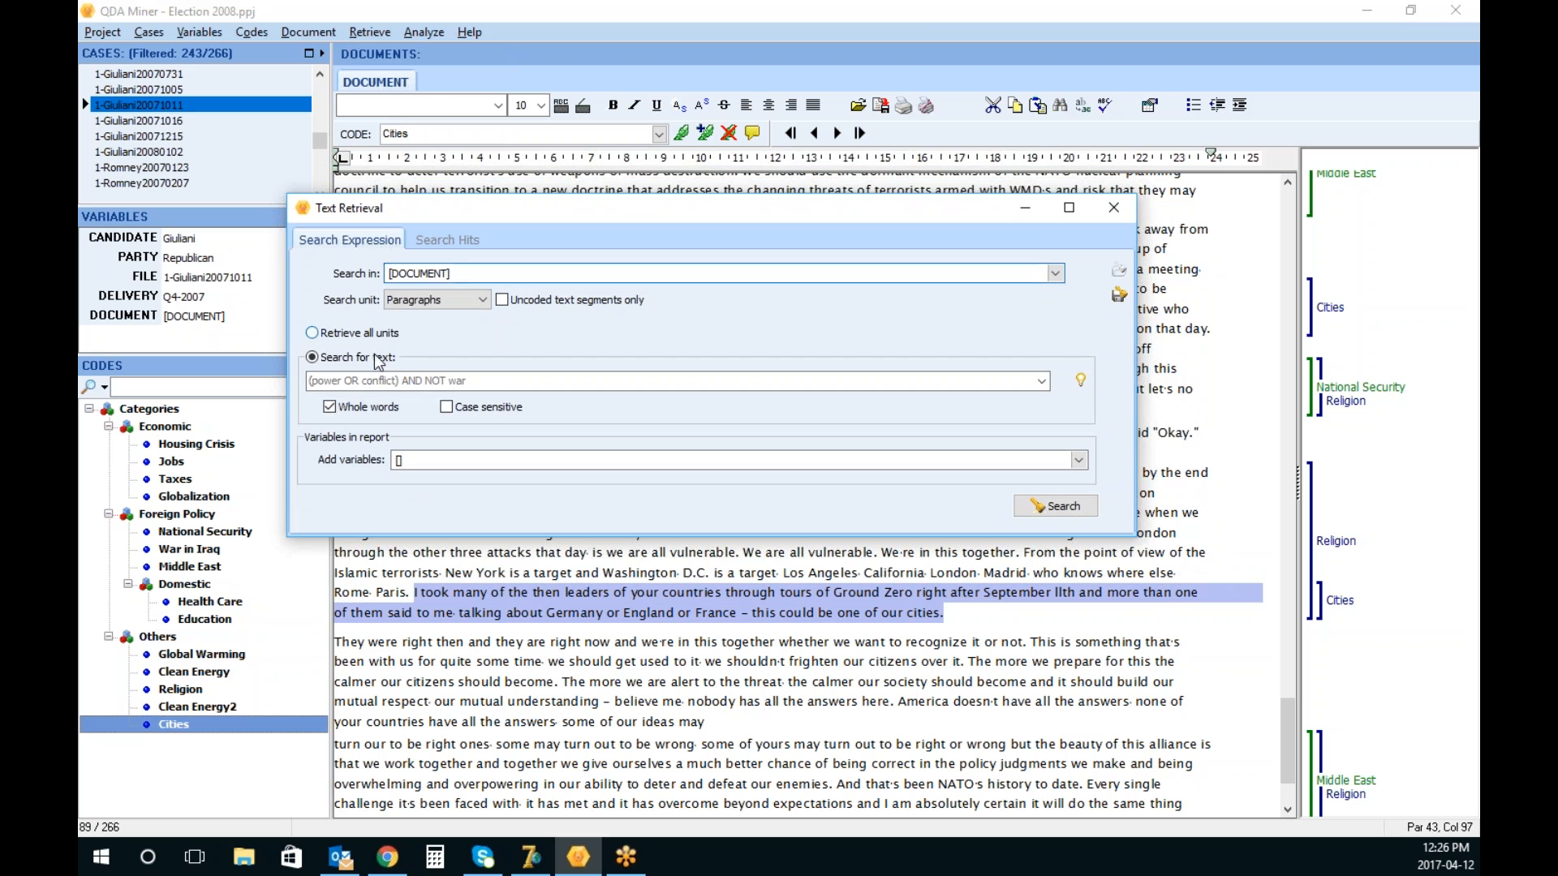
left_click(466, 300)
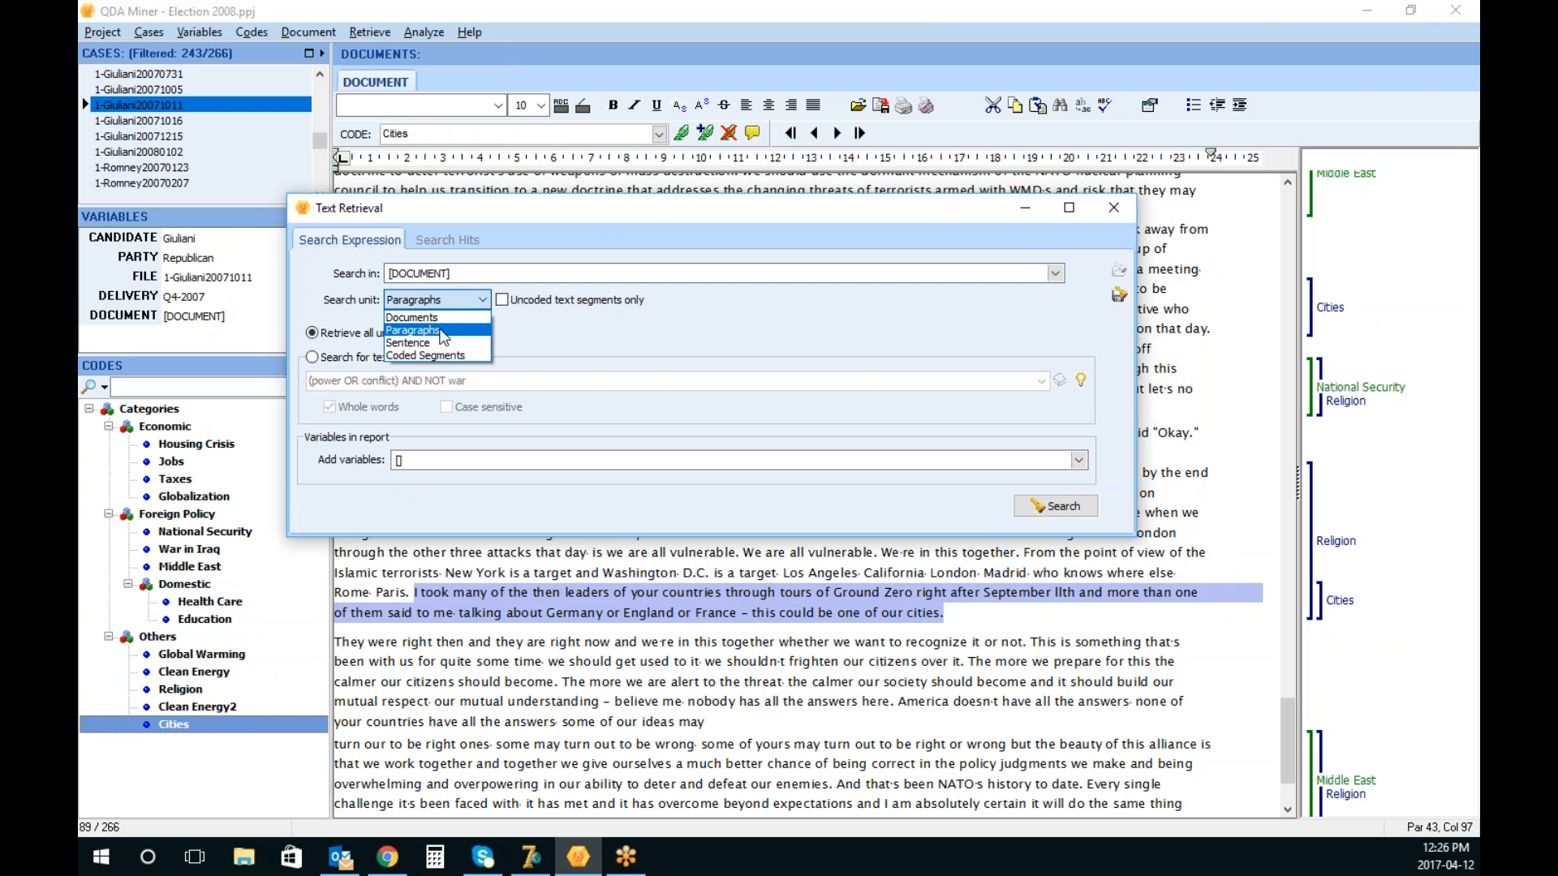
left_click(444, 337)
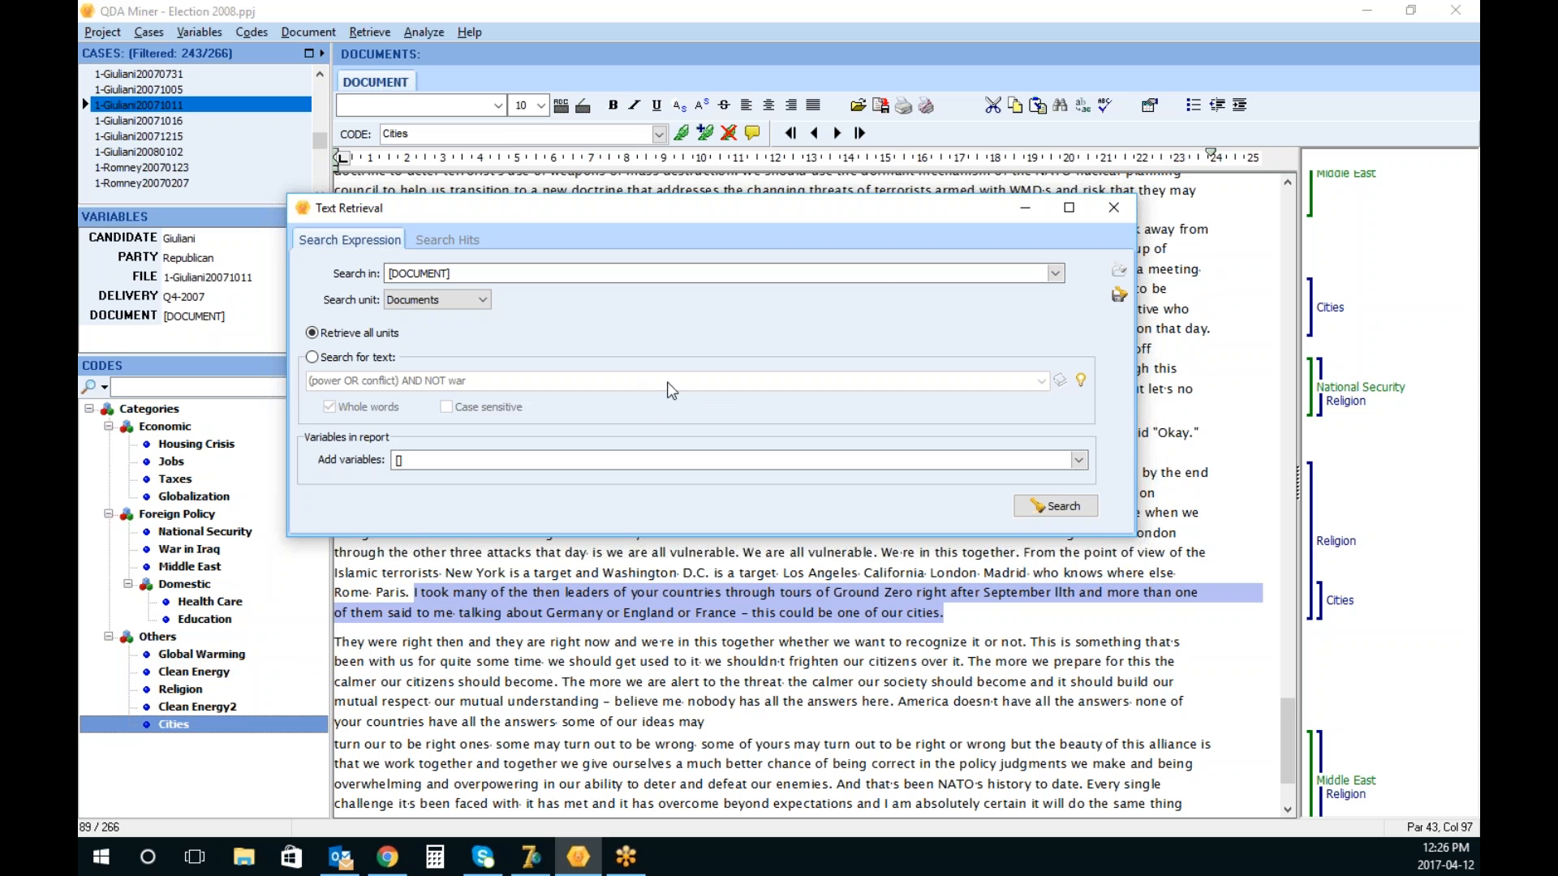
left_click(1078, 515)
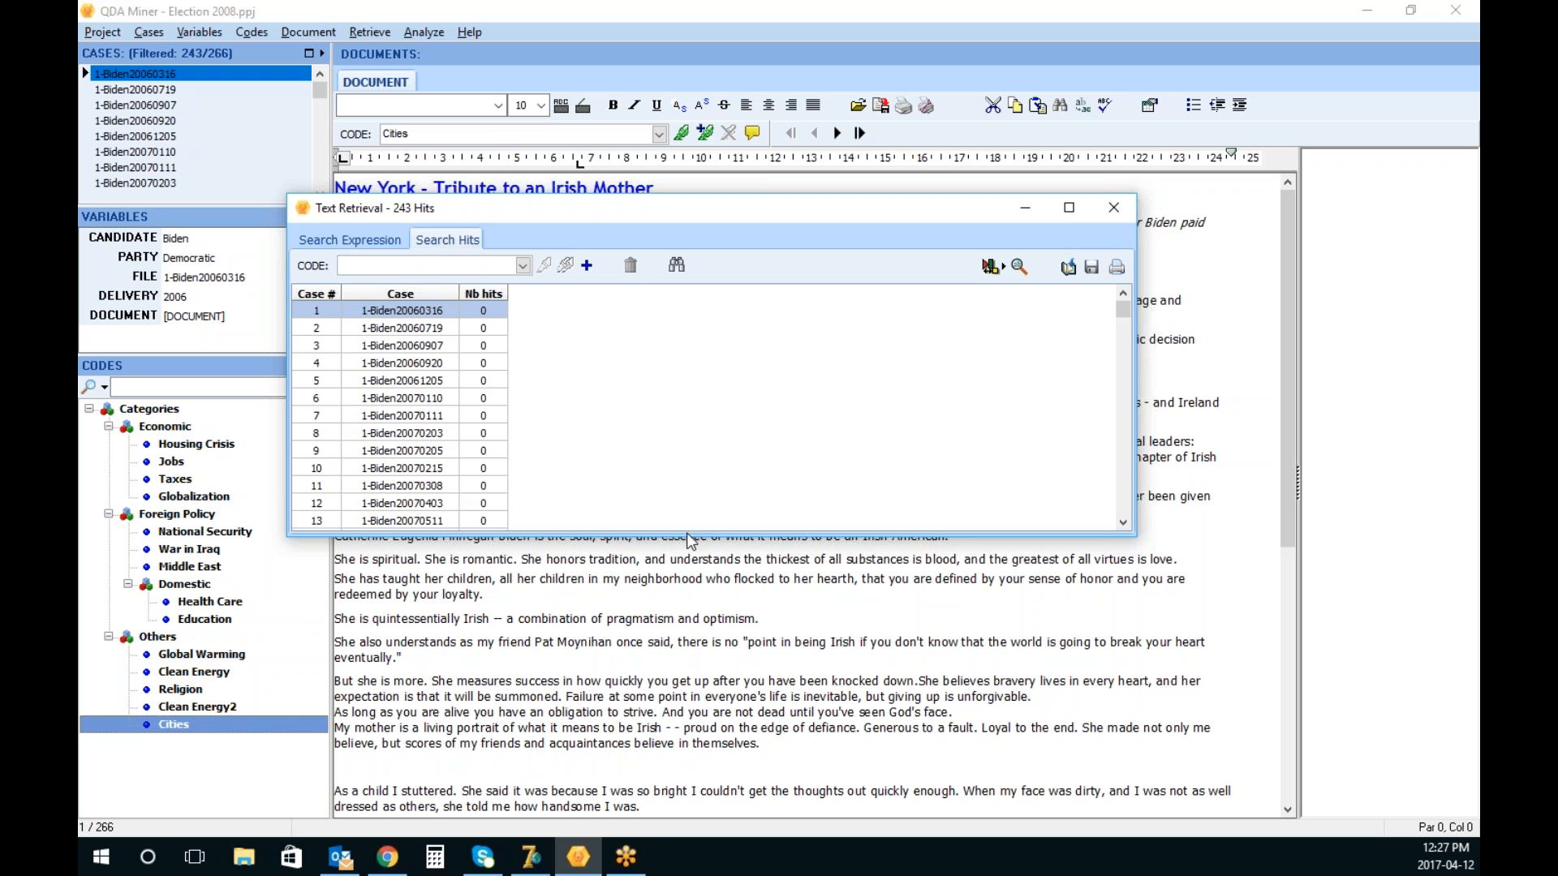
Classify the retrieved documents with the 10 candidates classification model
left_click_drag(687, 532, 694, 632)
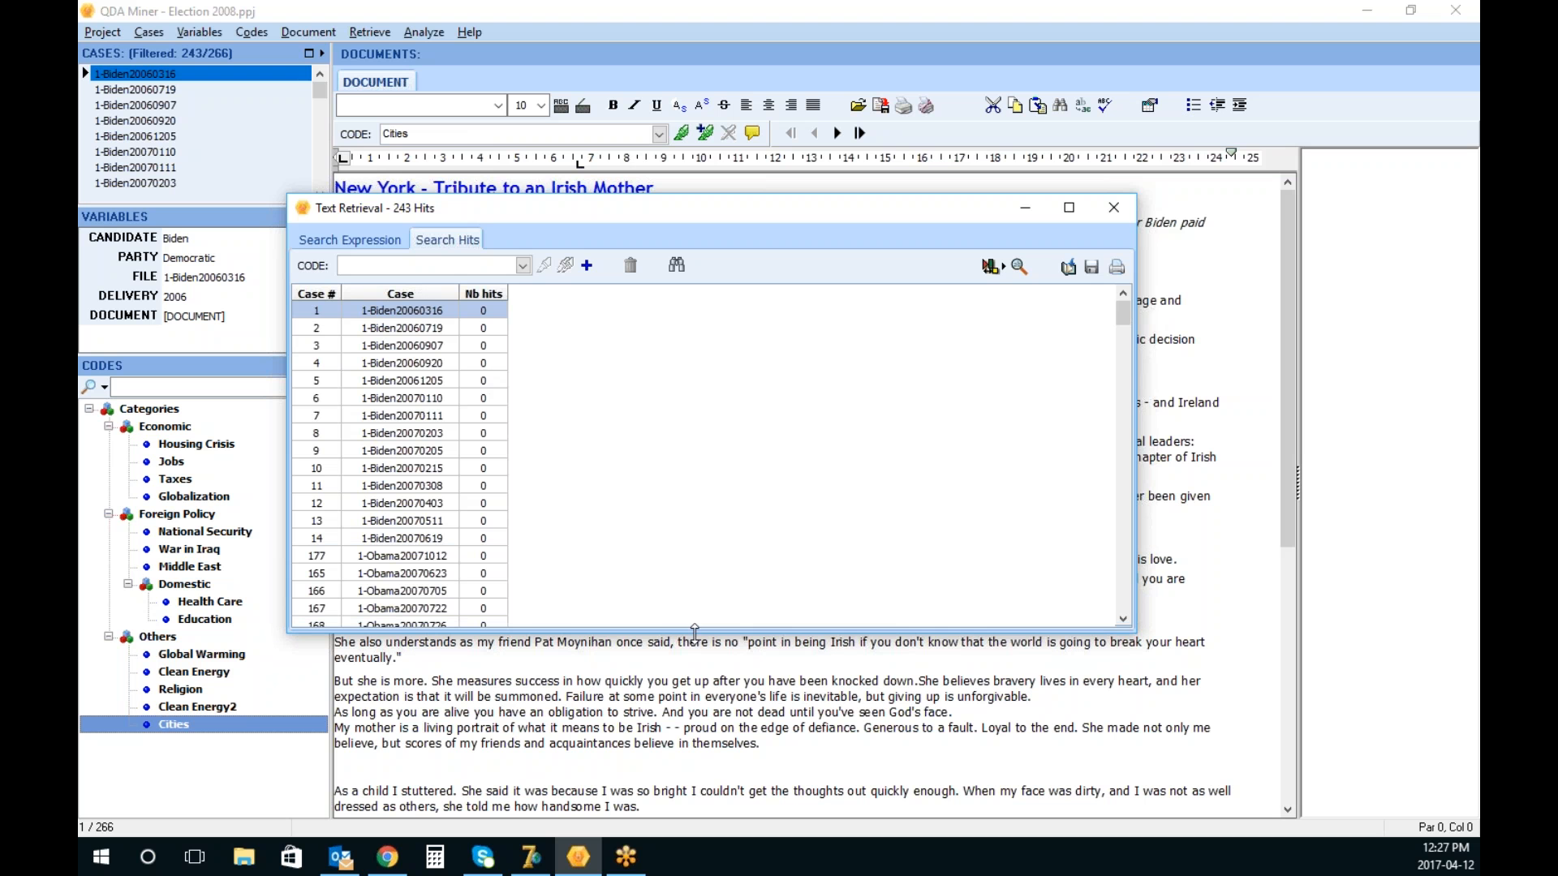
left_click(998, 273)
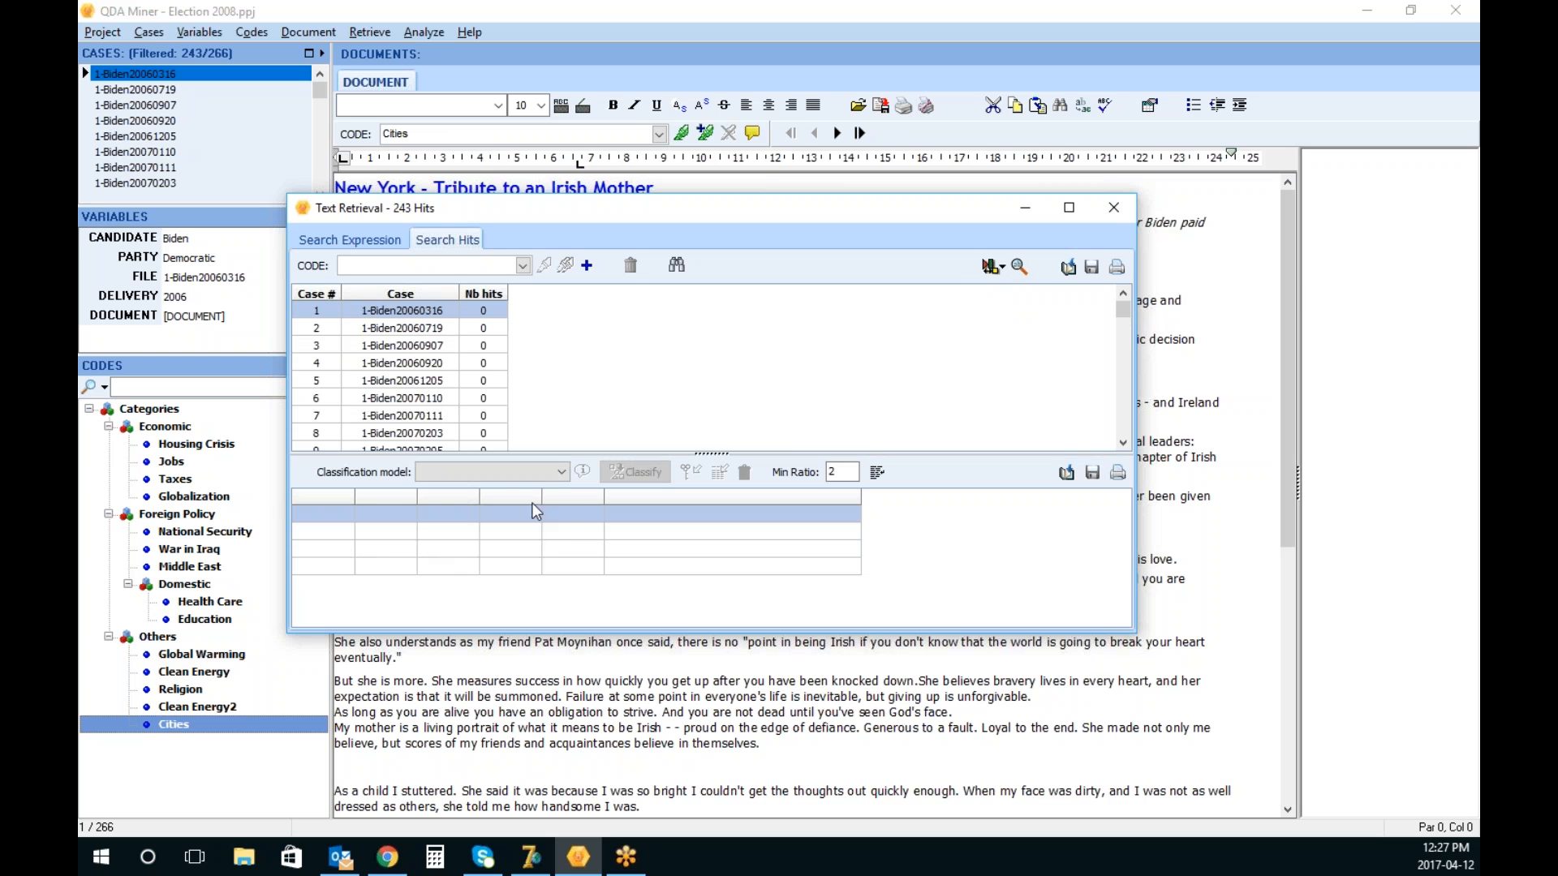
left_click(562, 472)
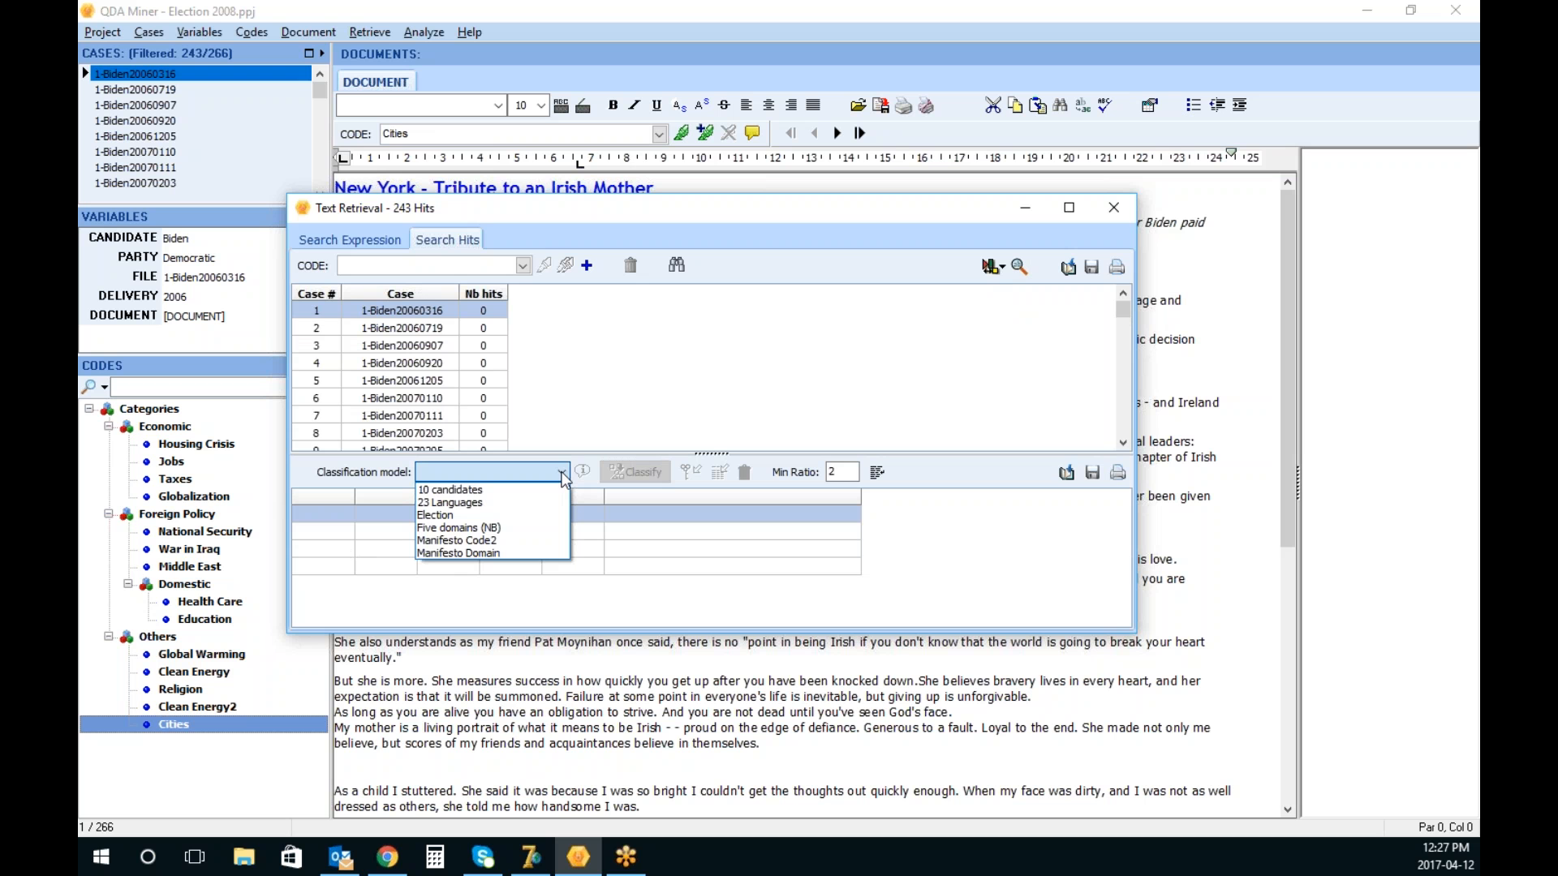
left_click(519, 489)
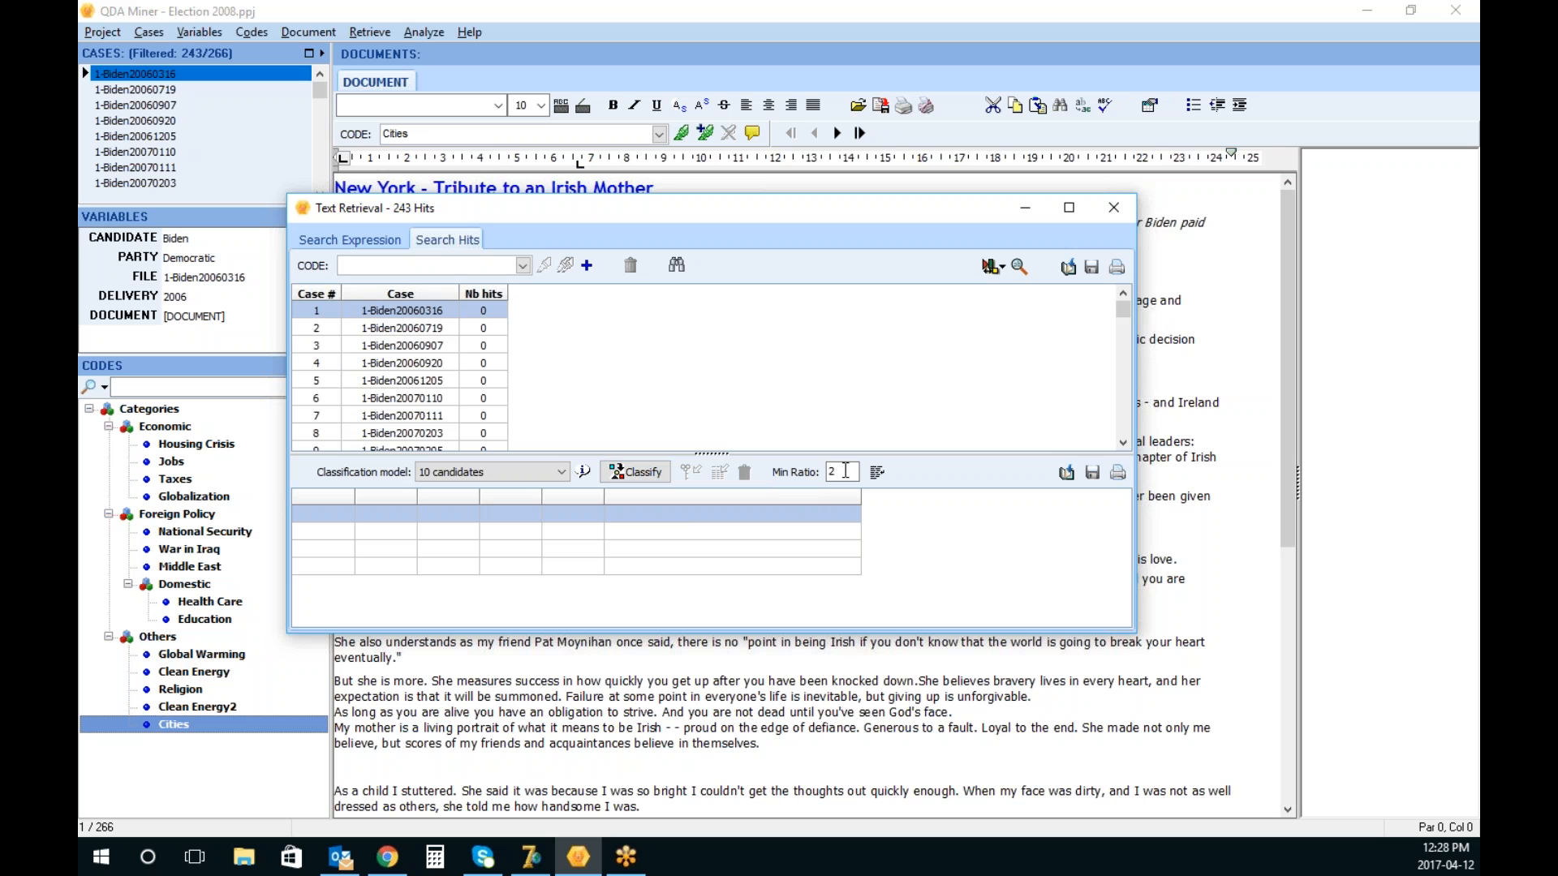
left_click(645, 473)
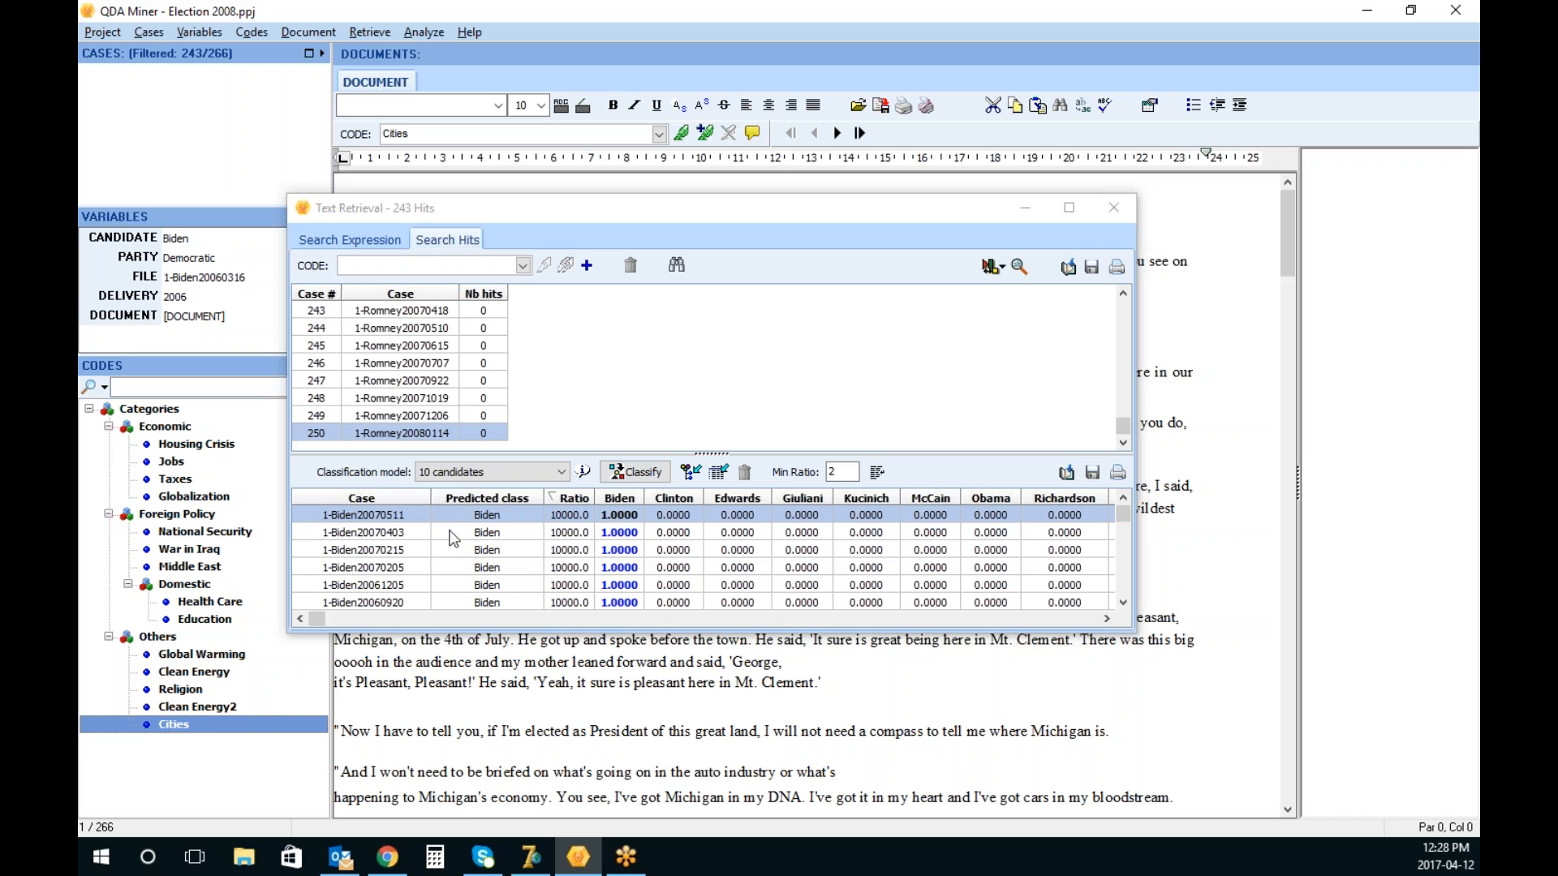
Enlarge the classification results and examine the predicted candidate, ratio and class probabilities for each speech
left_click_drag(1136, 631, 1176, 786)
left_click_drag(785, 603, 783, 403)
left_click(1162, 678)
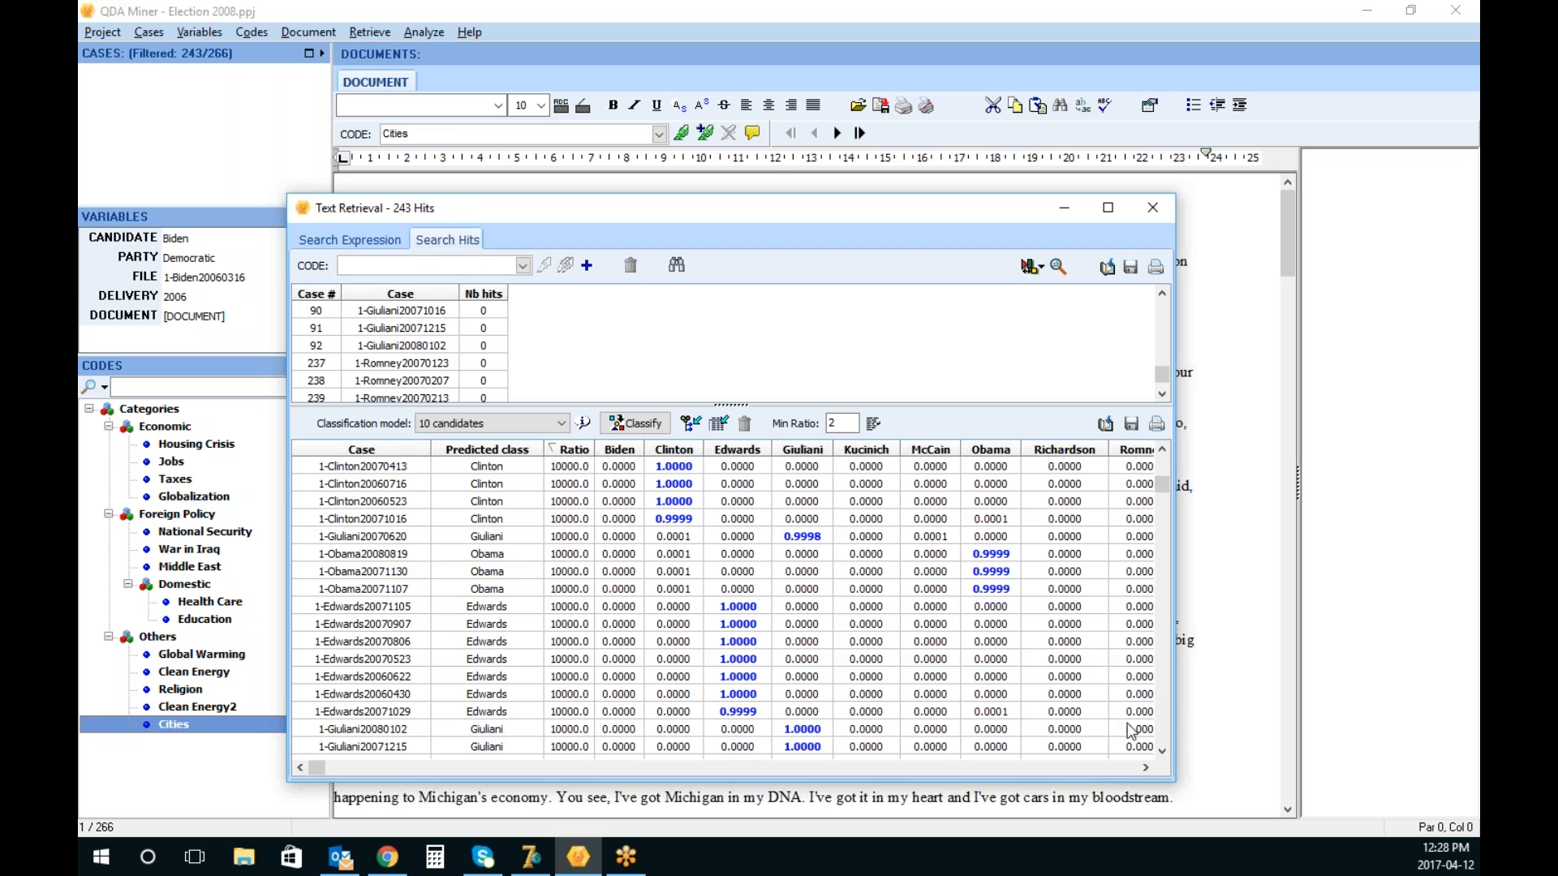
left_click(1161, 730)
left_click(1161, 730)
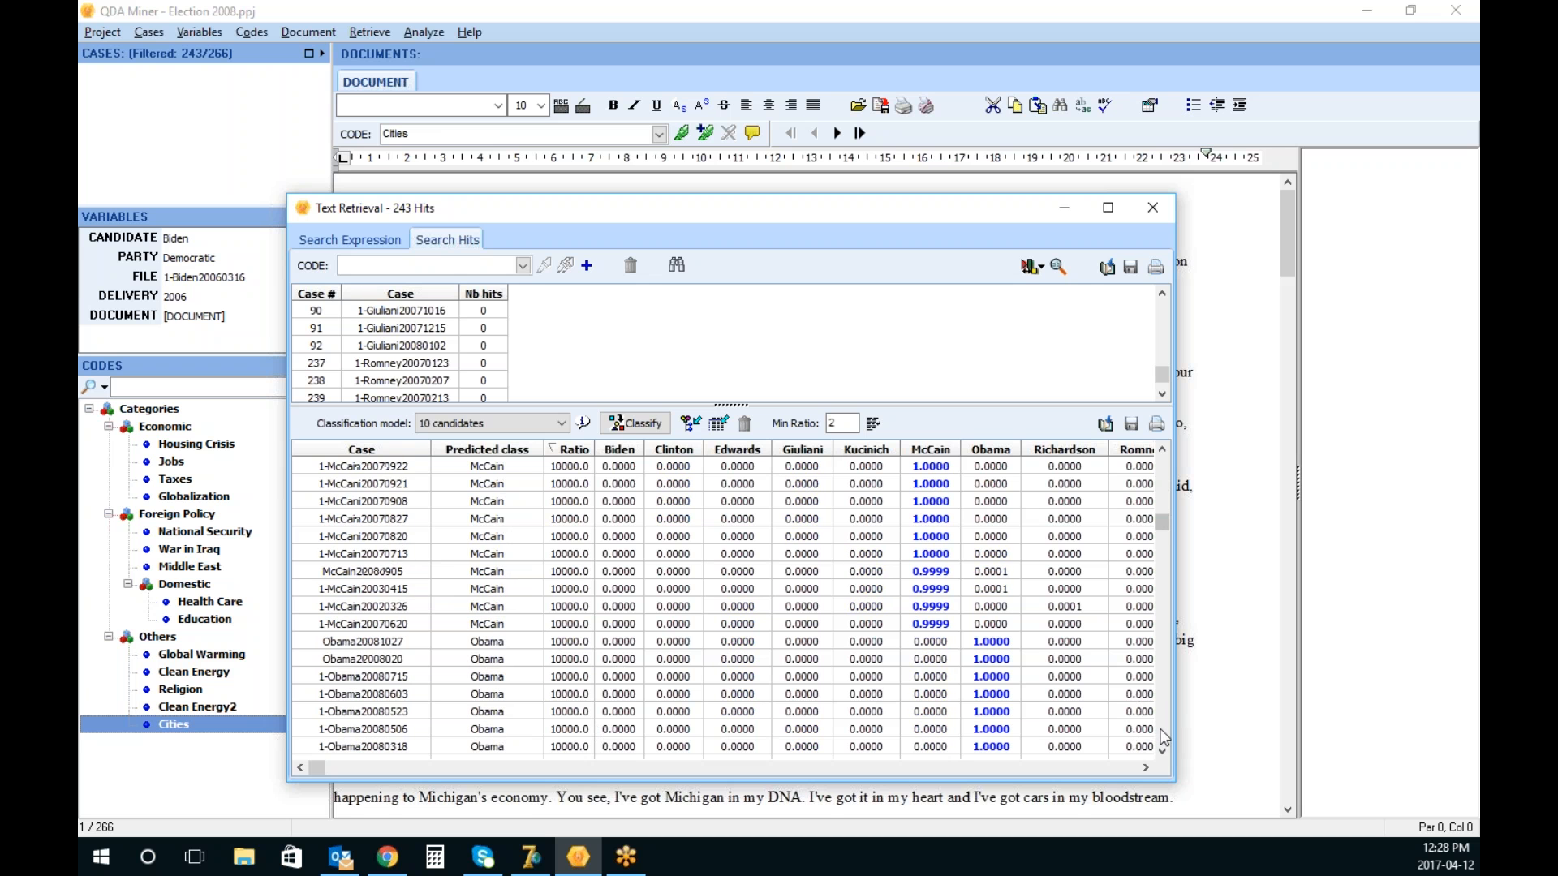
left_click(1162, 734)
left_click(1162, 734)
left_click(1162, 735)
left_click(1160, 731)
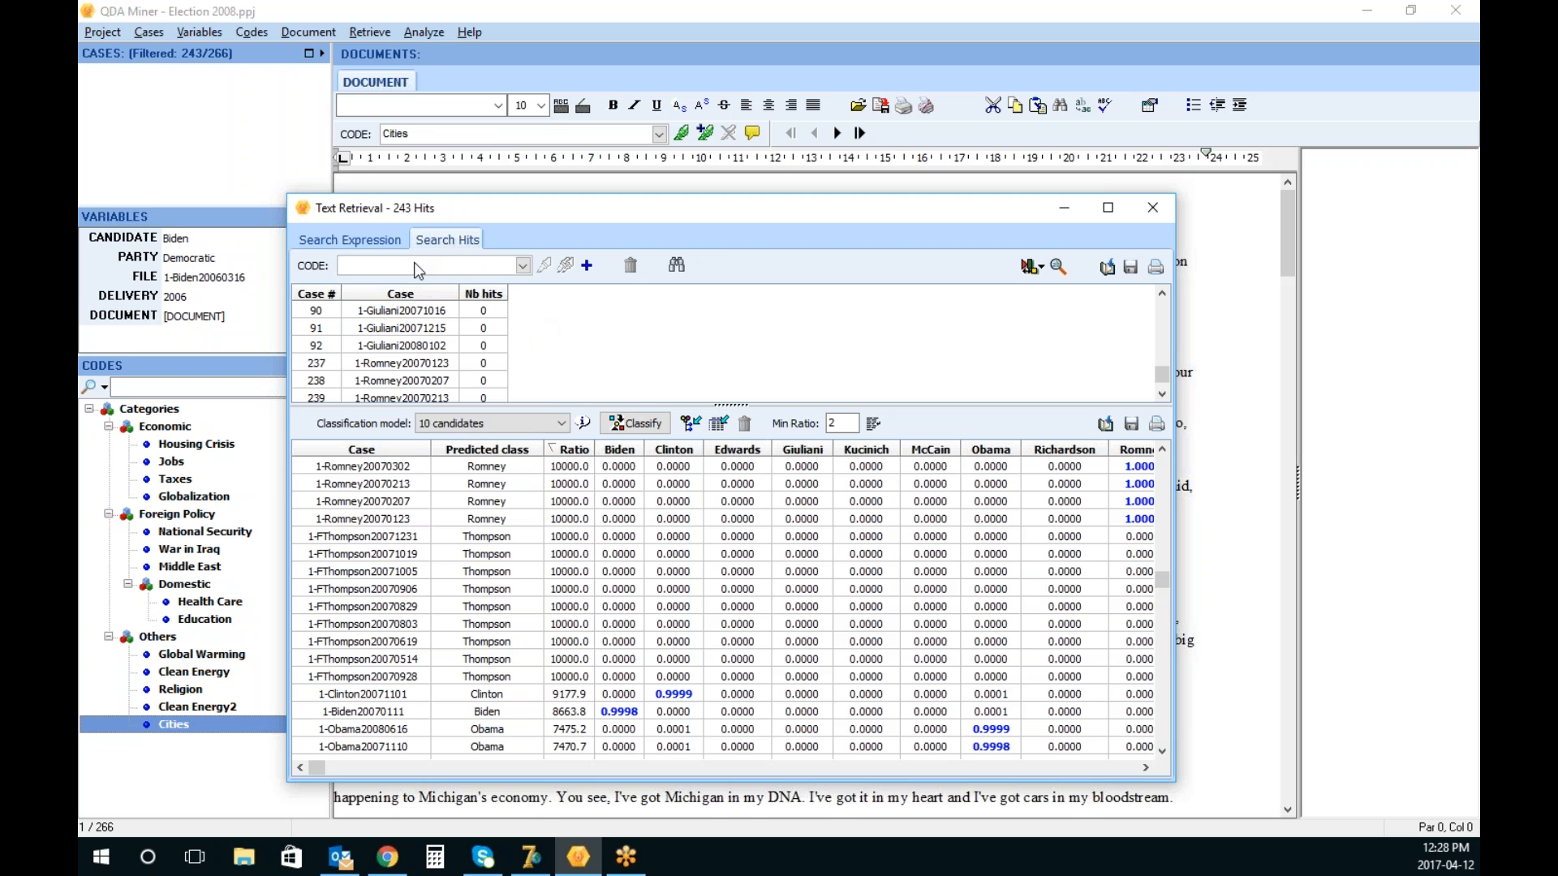
Retrieve all text again with Paragraphs as the search unit, and classify the paragraphs with the 10 candidates model
left_click(379, 243)
left_click(468, 307)
left_click(447, 326)
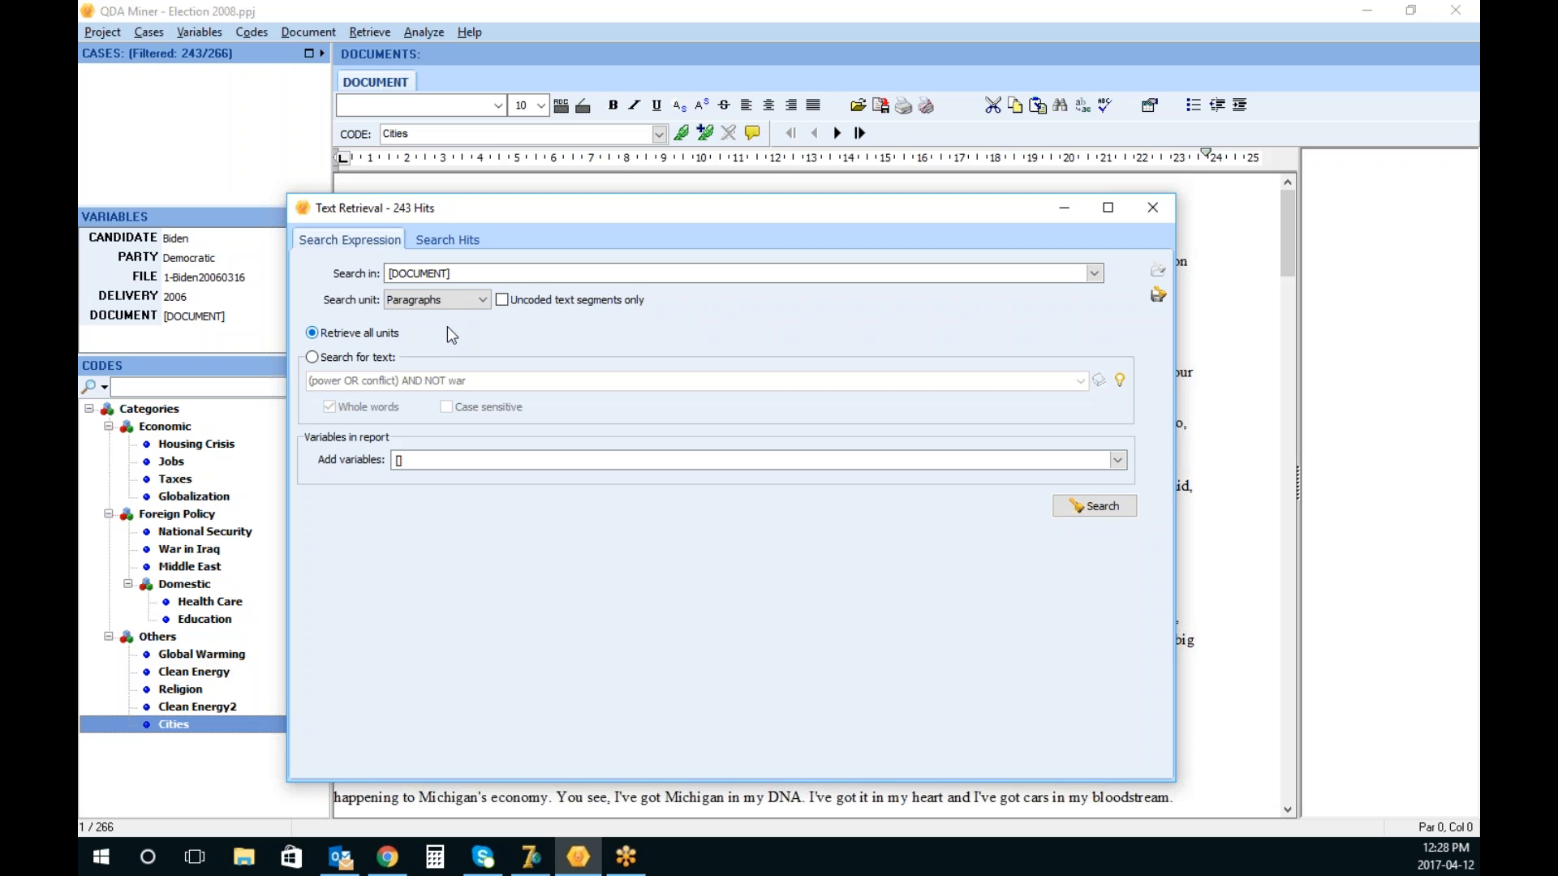
left_click(1123, 513)
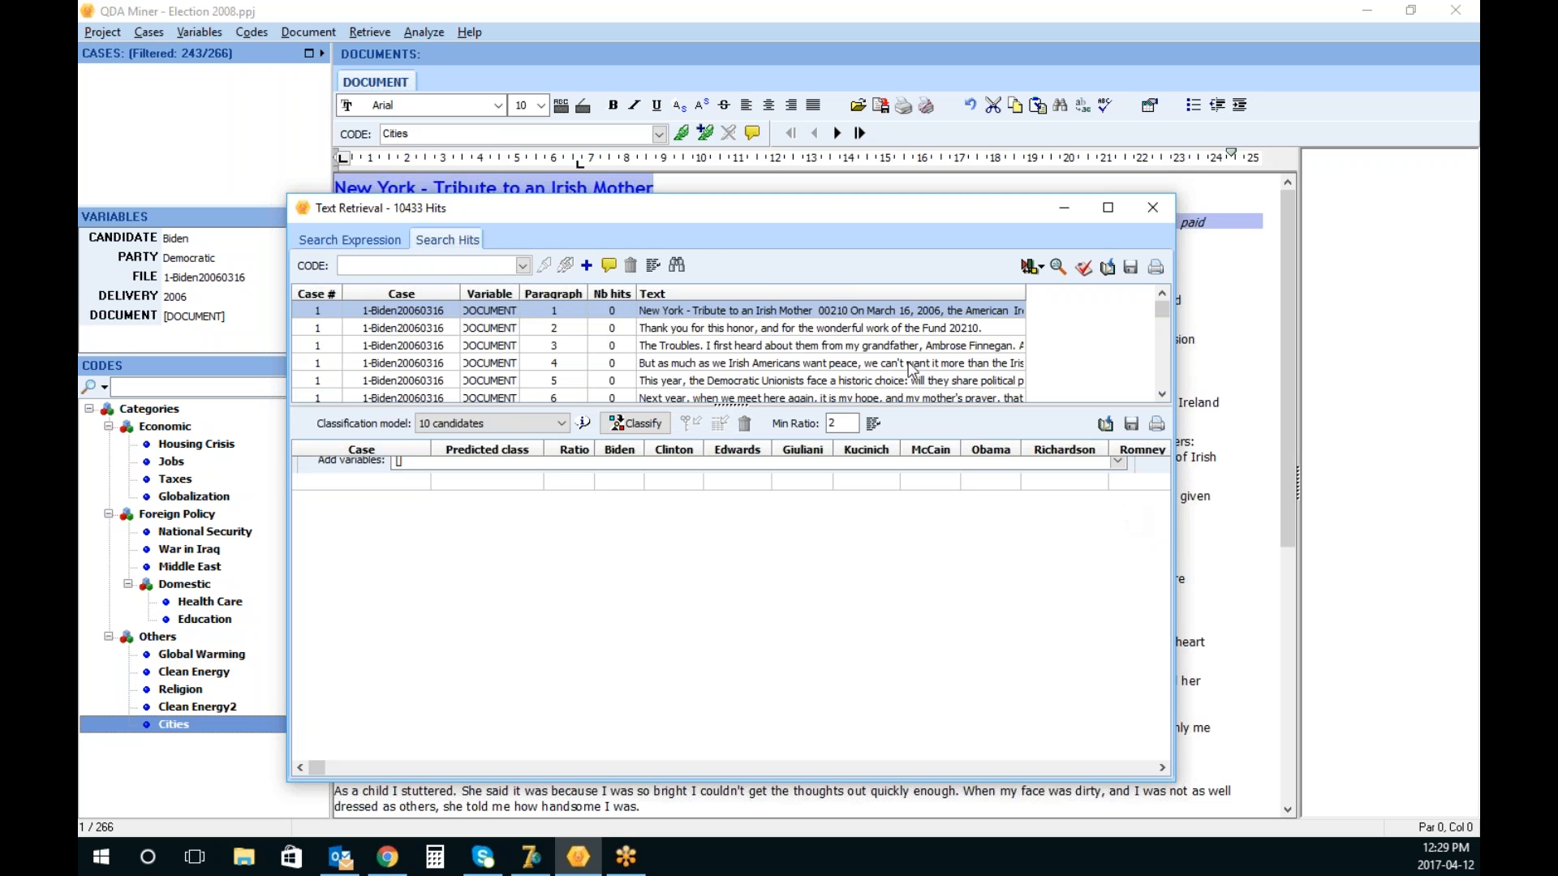
left_click(637, 424)
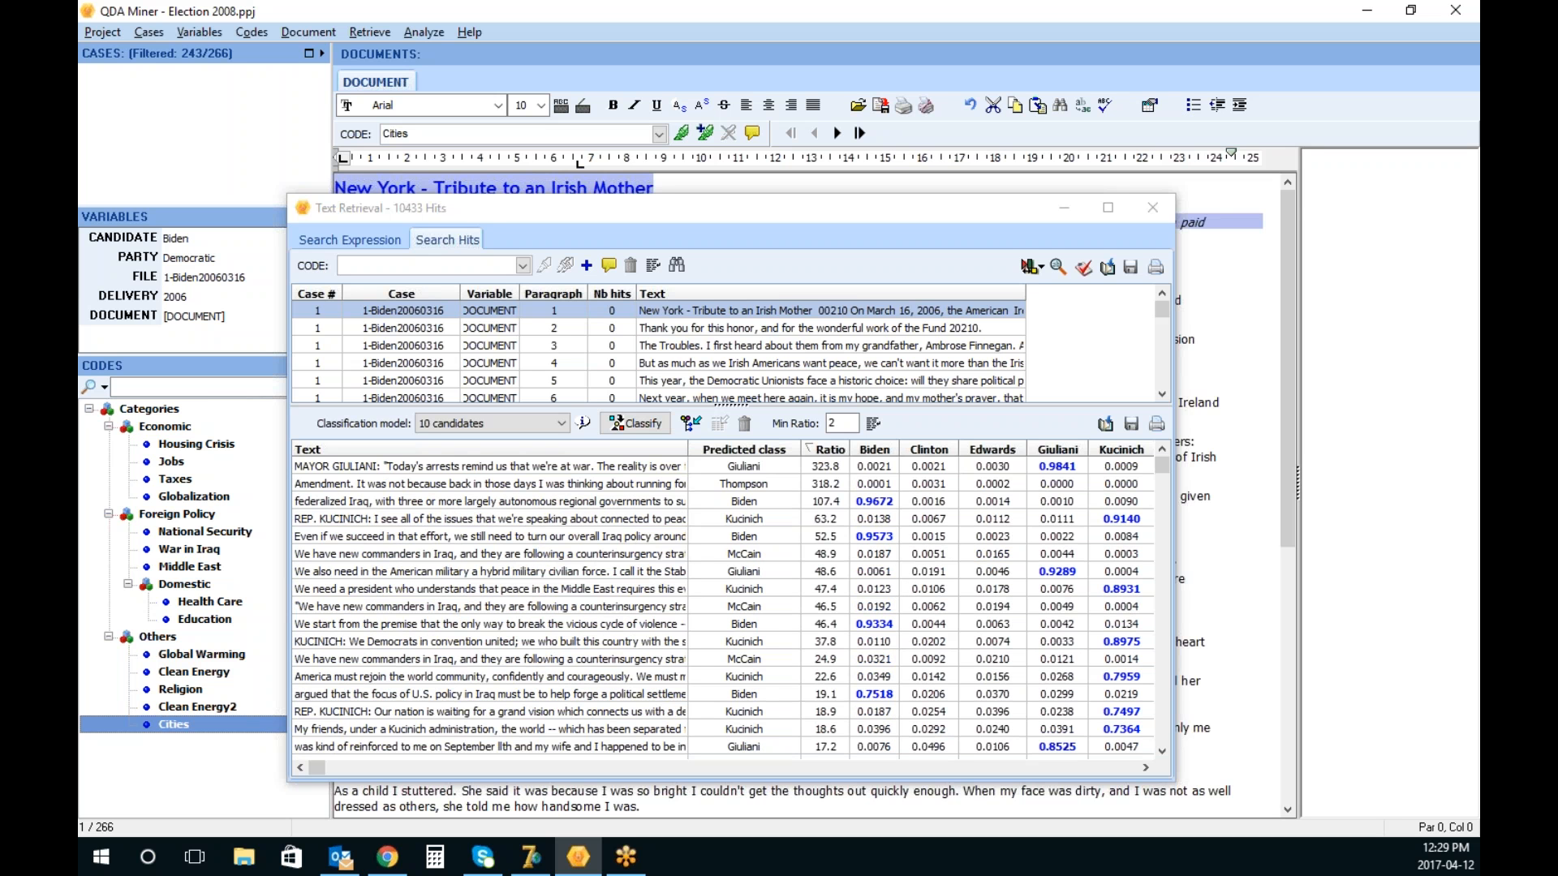
Classify the retrieved paragraphs with the Five domains (NB) classification model instead
left_click(570, 421)
left_click(570, 423)
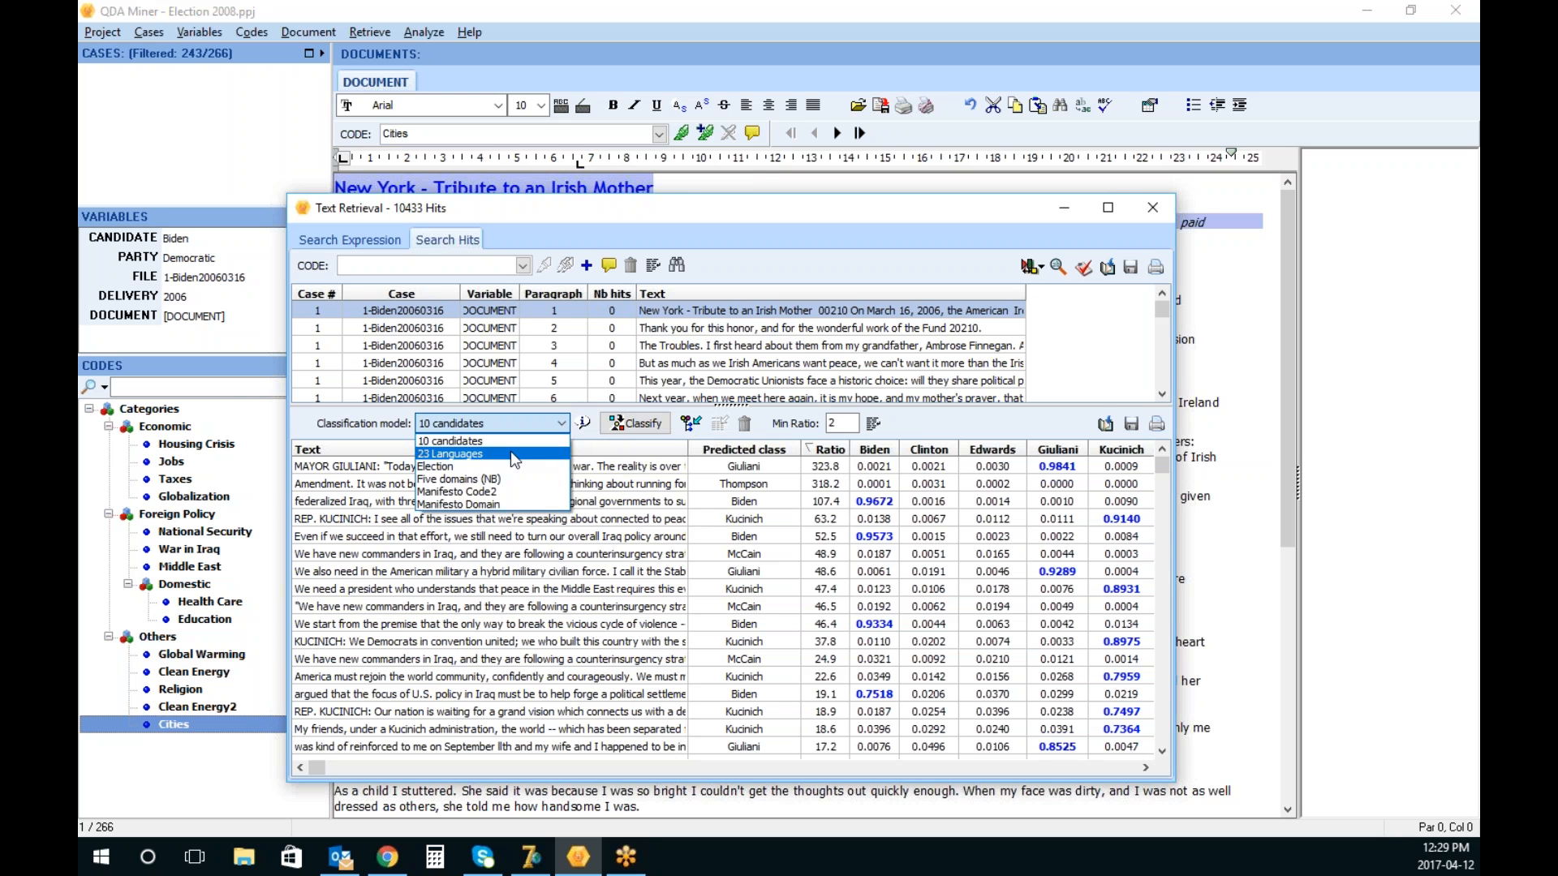
left_click(487, 480)
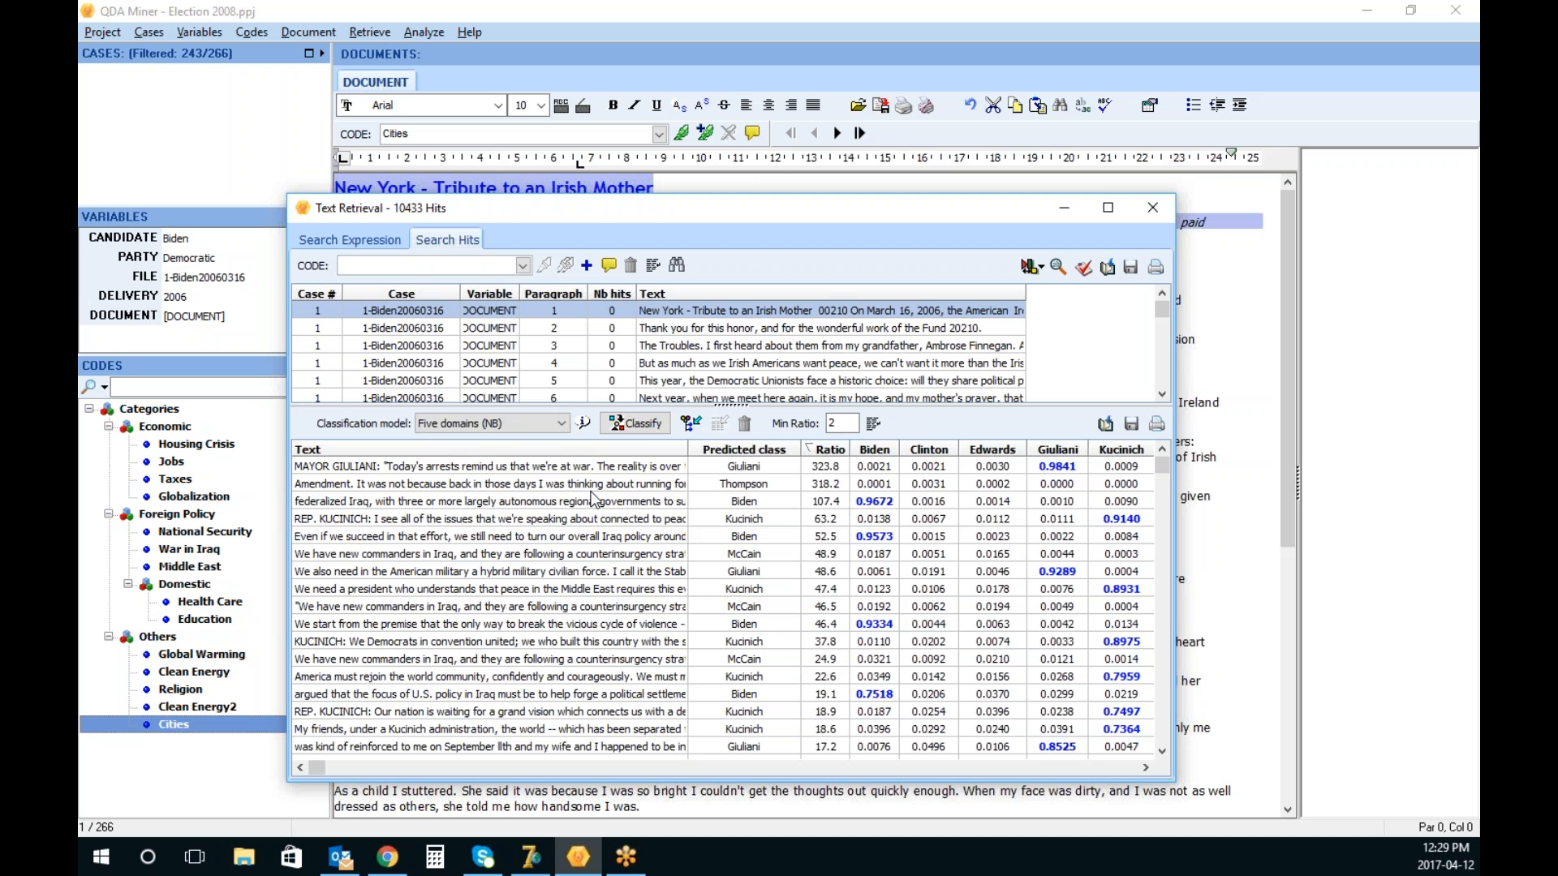
left_click(637, 424)
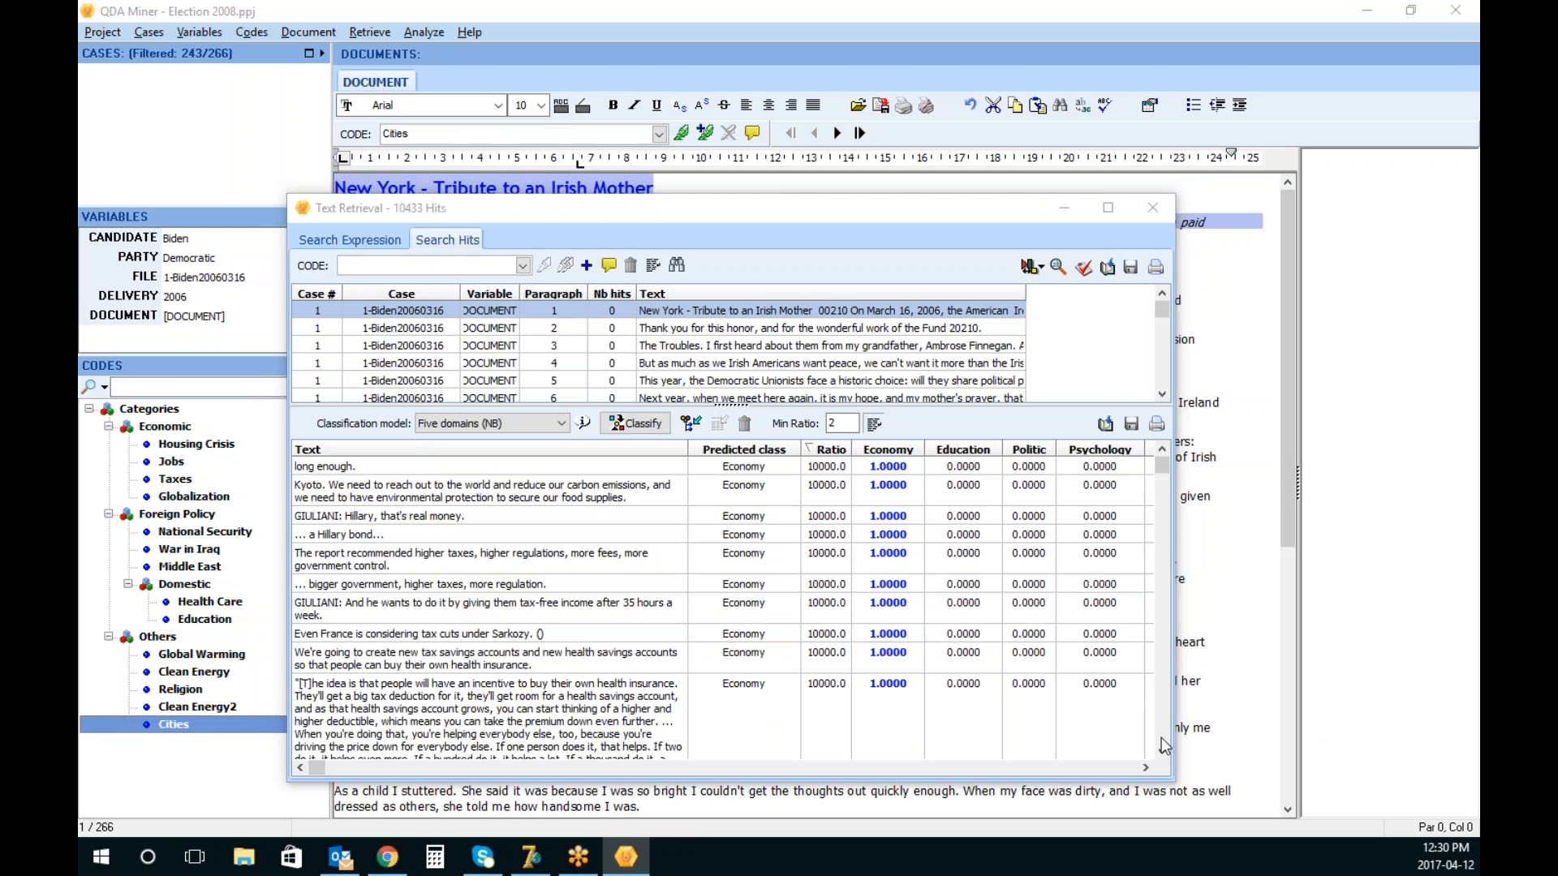
Review the predicted domains, autocode the classified paragraphs with their predicted classes, and close the text retrieval
scroll(1162, 739, "down", 3)
scroll(1164, 741, "down", 8)
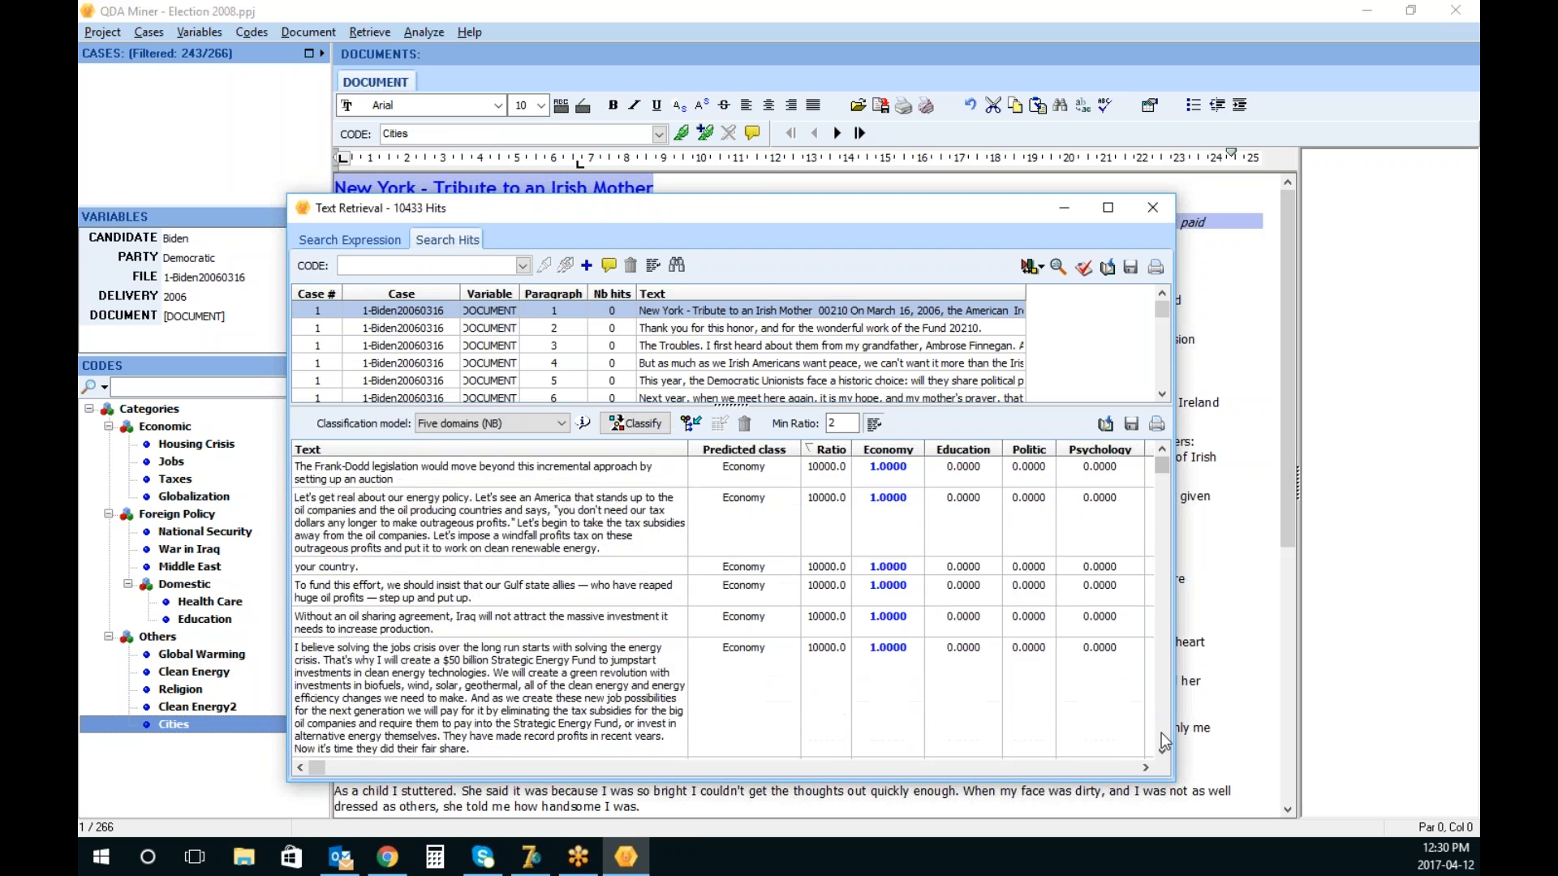
scroll(1164, 741, "down", 8)
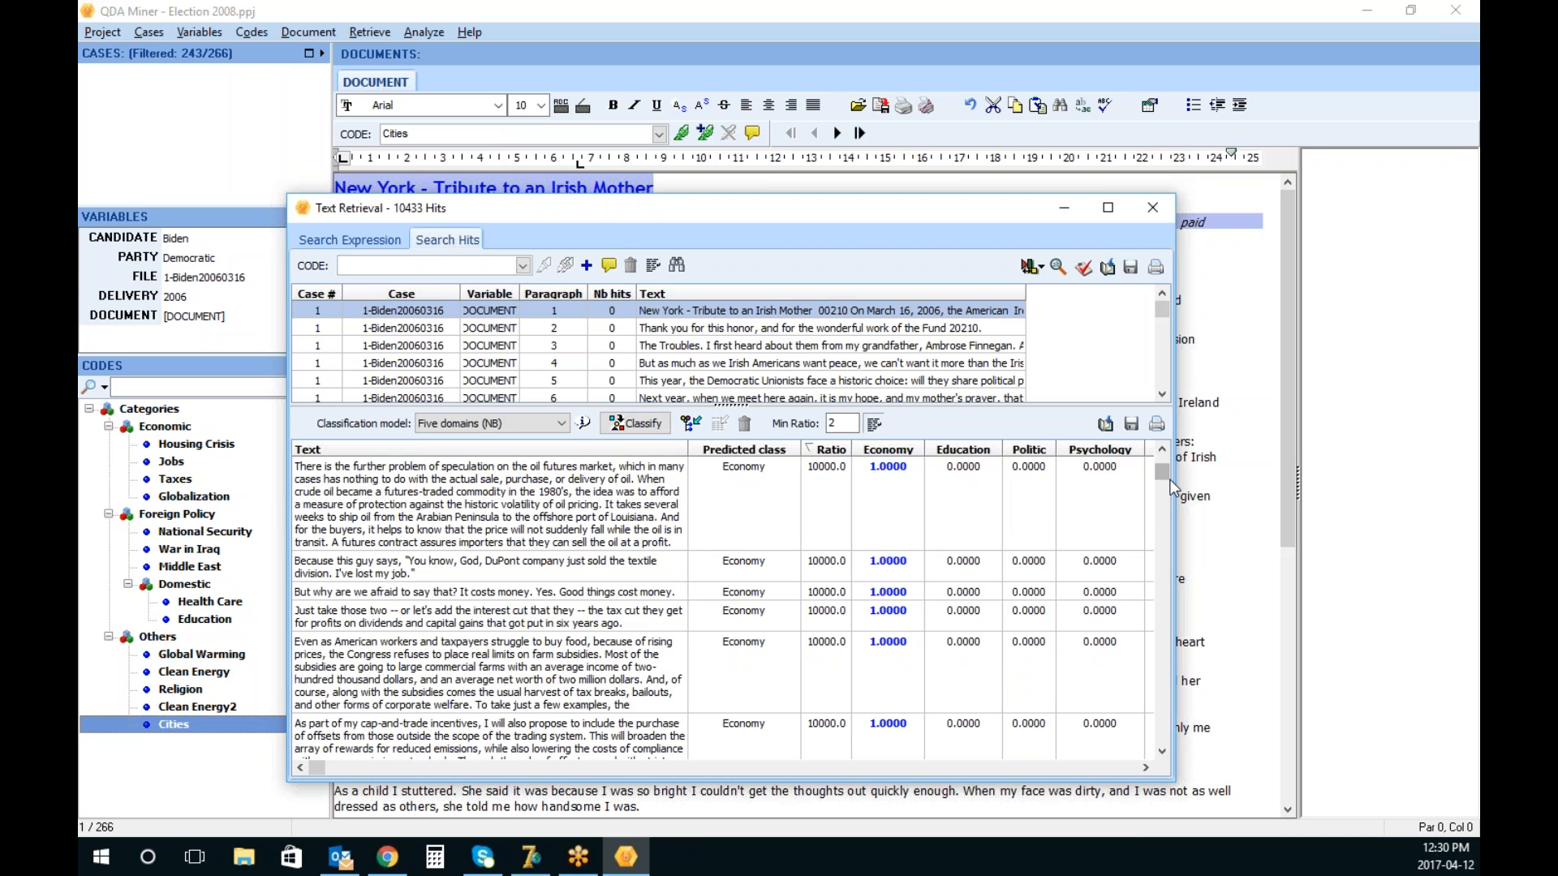
left_click_drag(1167, 475, 1163, 634)
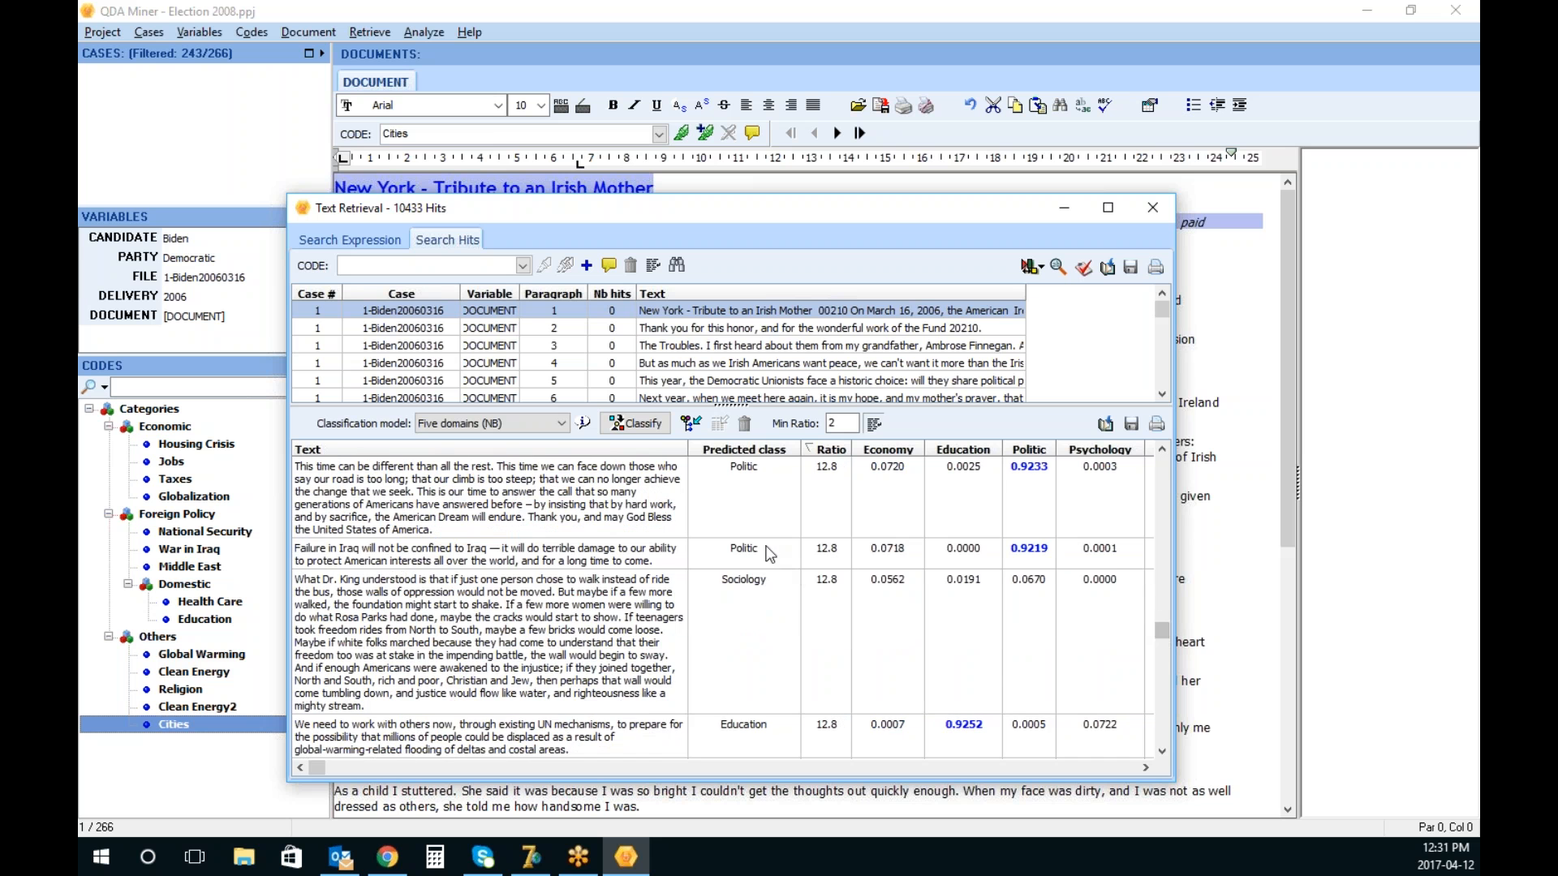
scroll(1166, 738, "down", 1)
scroll(1166, 741, "down", 3)
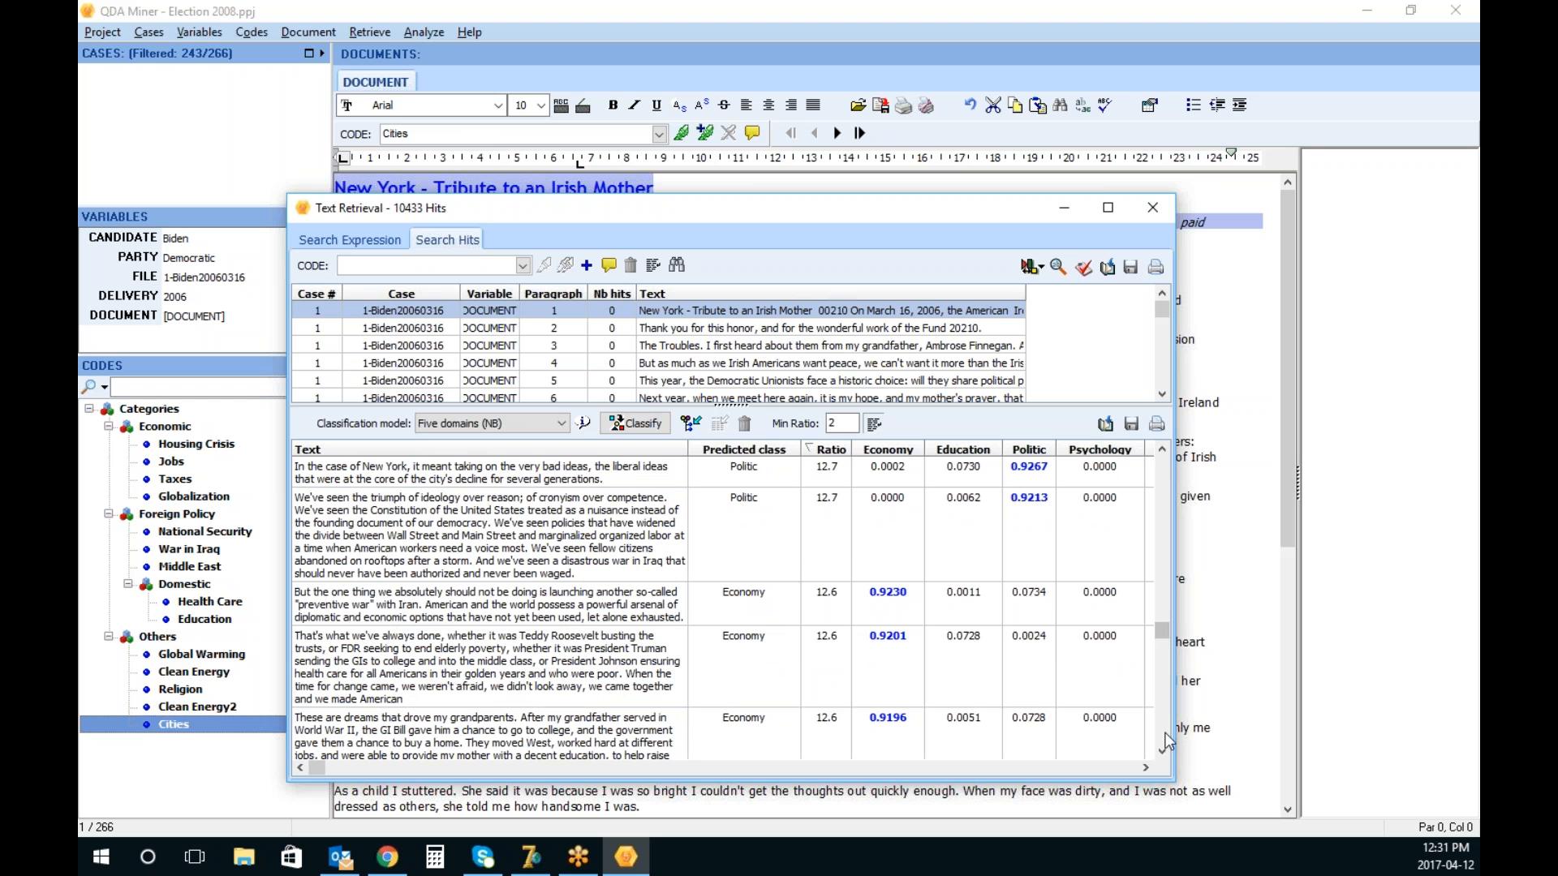
left_click(690, 425)
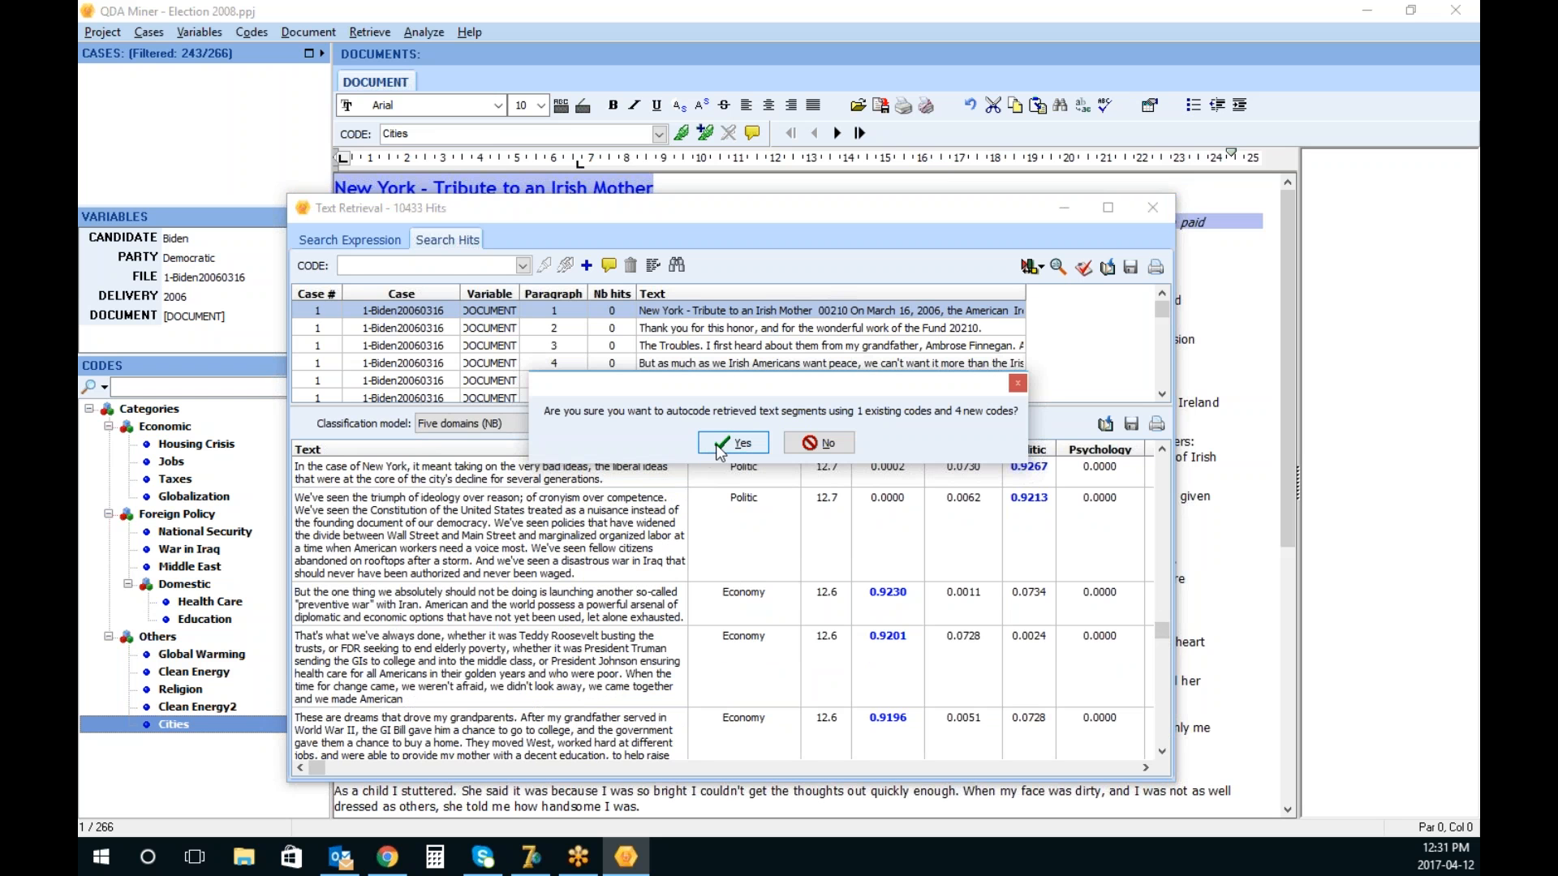
left_click(725, 444)
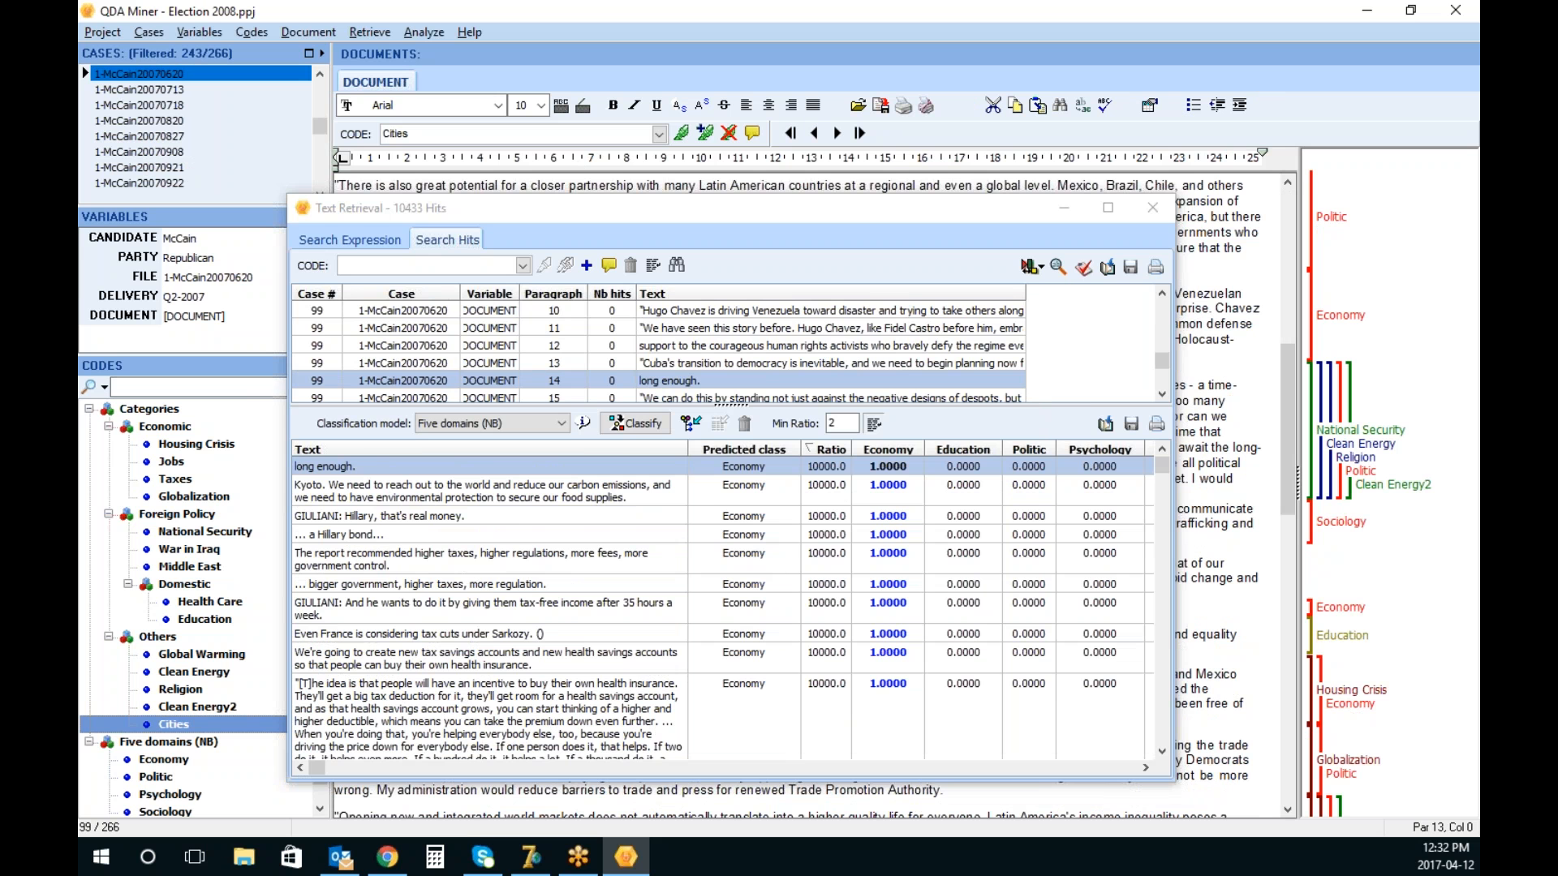
left_click(1152, 208)
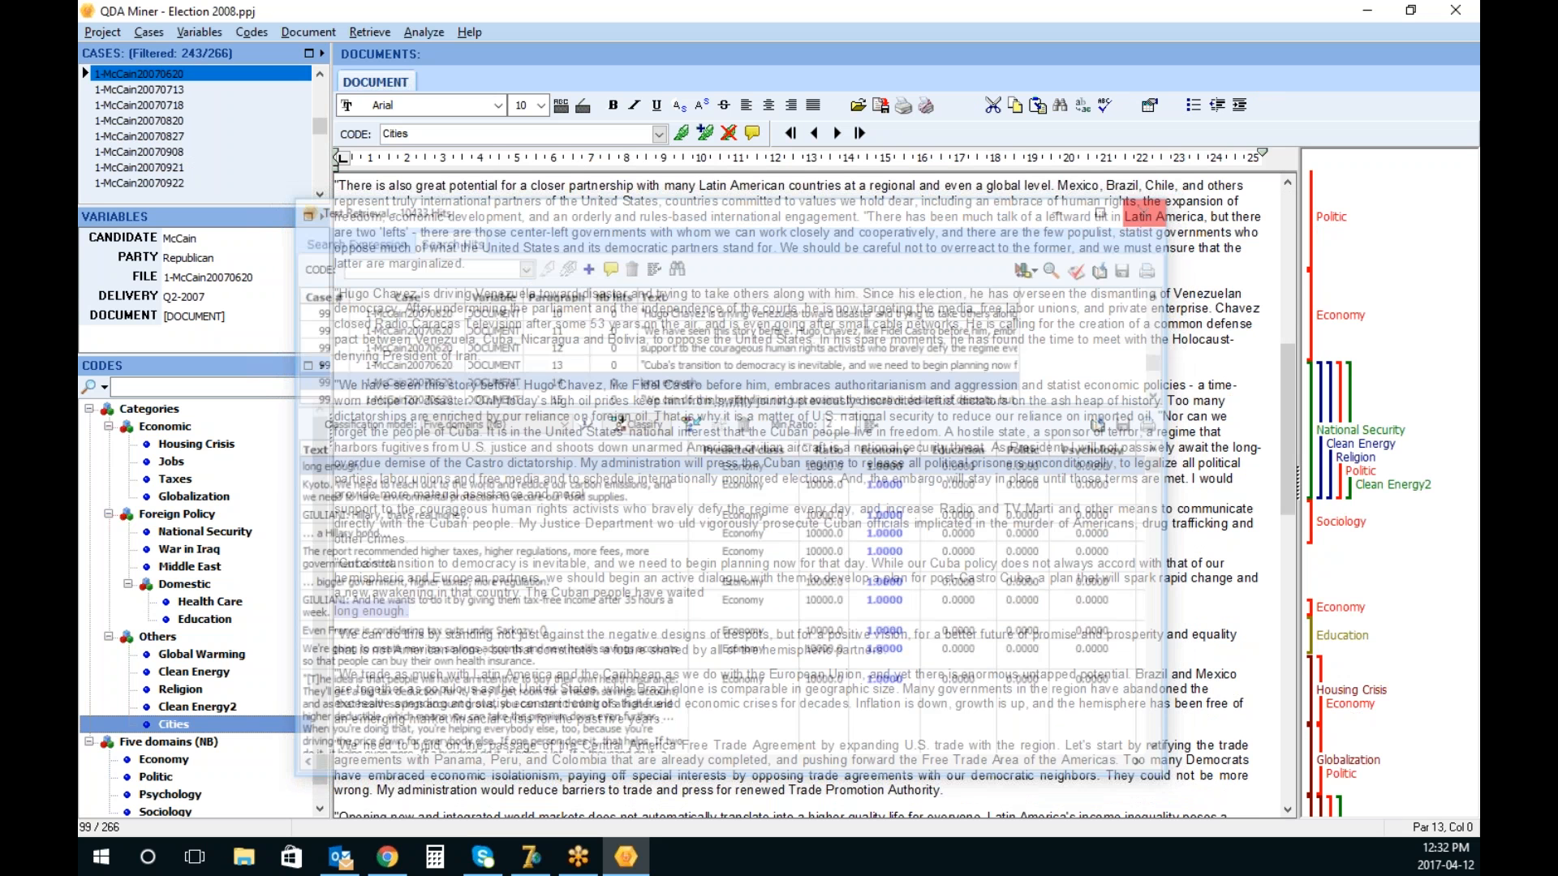
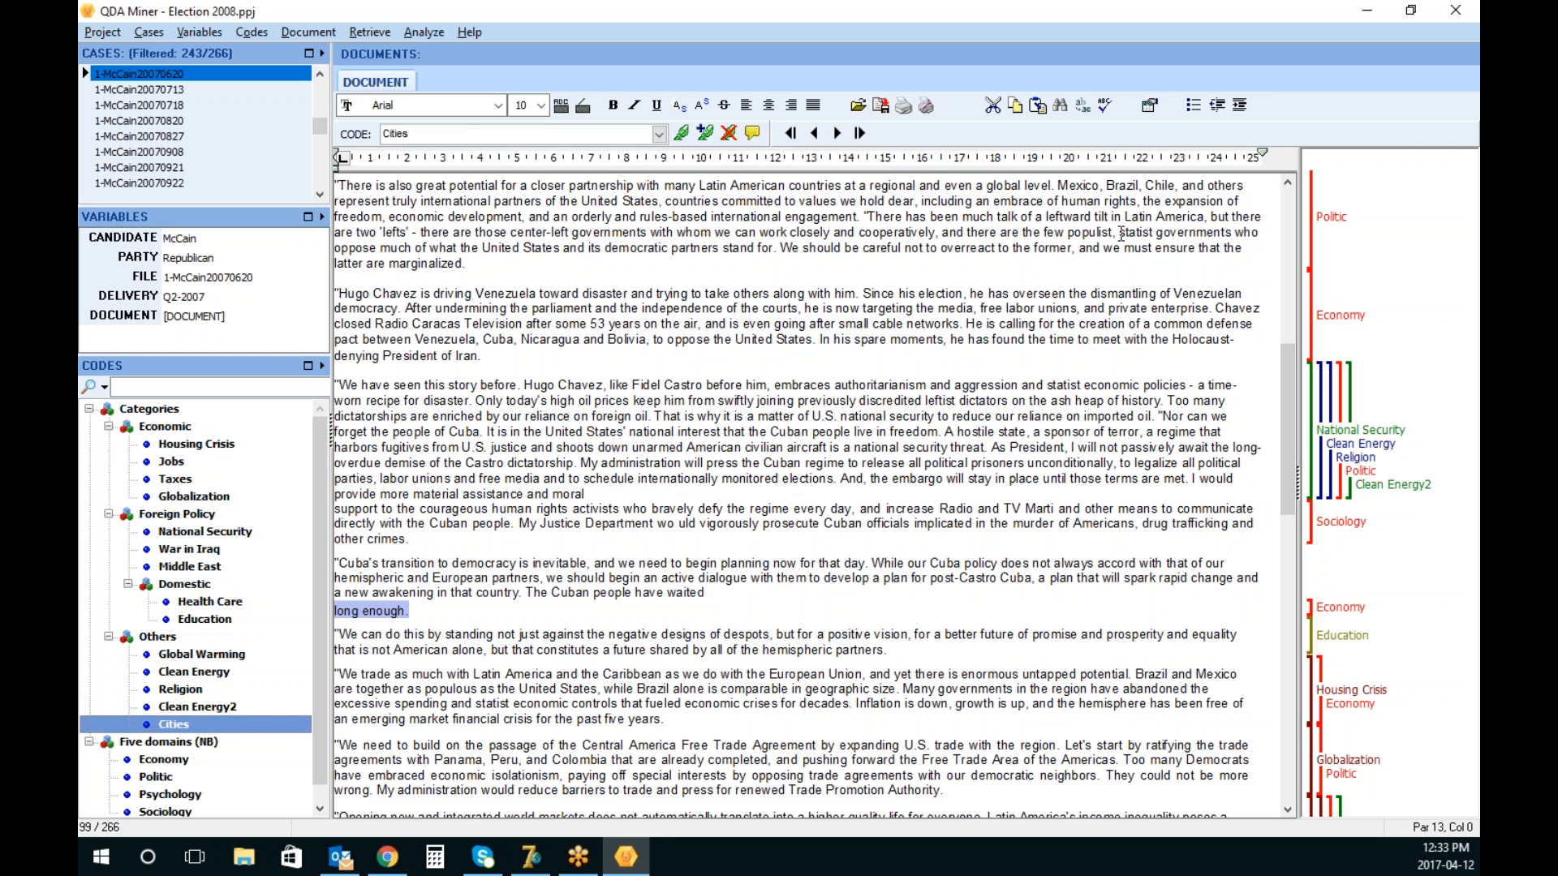
Go back to the start of the speech and examine the opening paragraph's sentences against the Politic code assigned to it
left_click(860, 358)
scroll(859, 358, "up", 1)
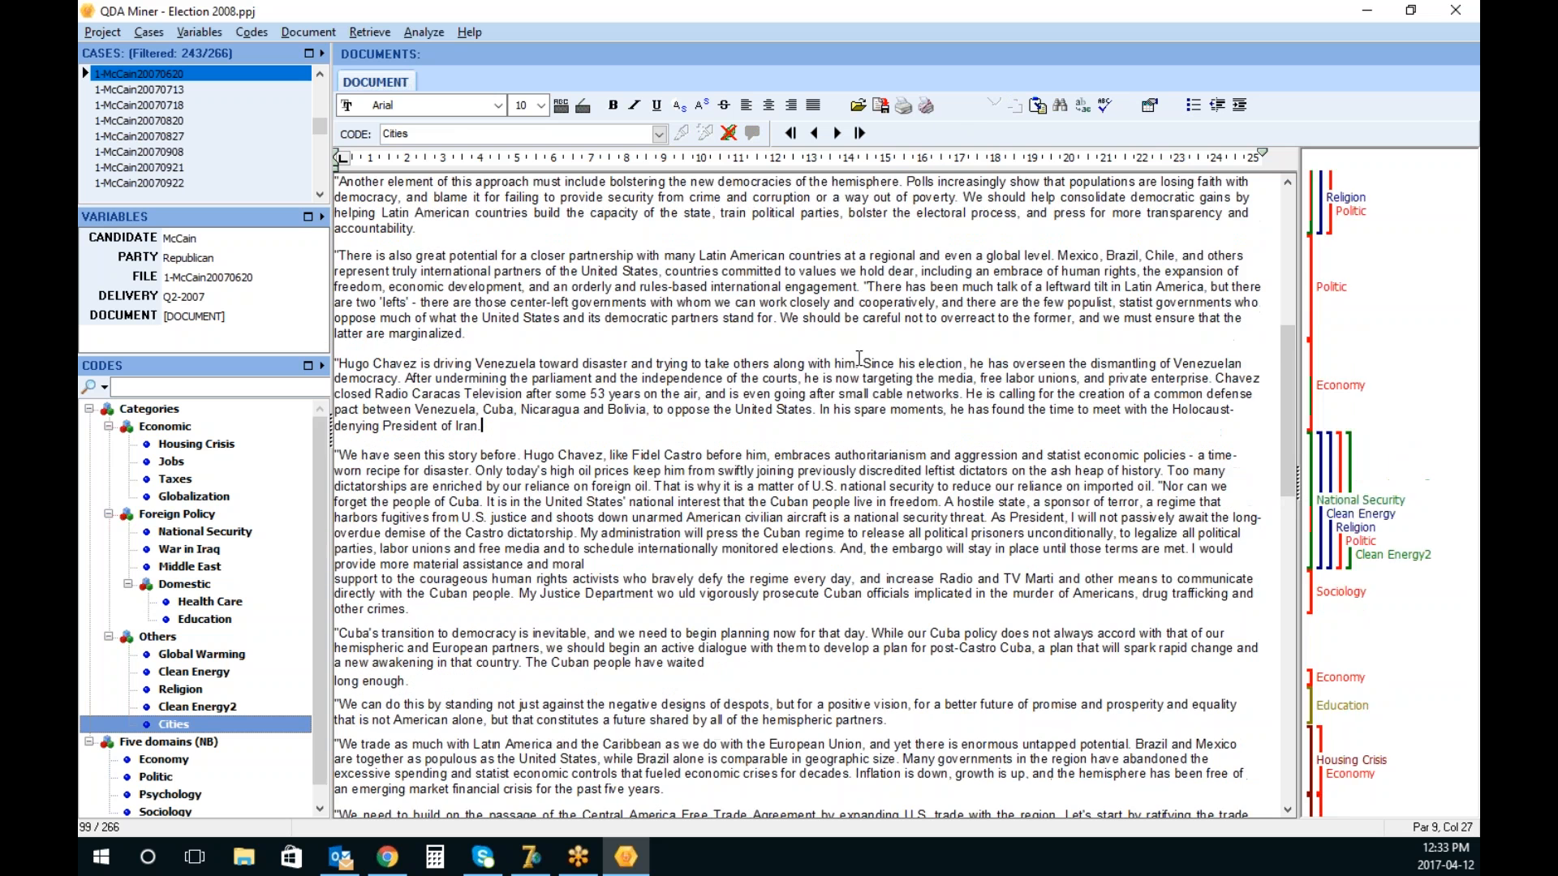
scroll(860, 358, "up", 6)
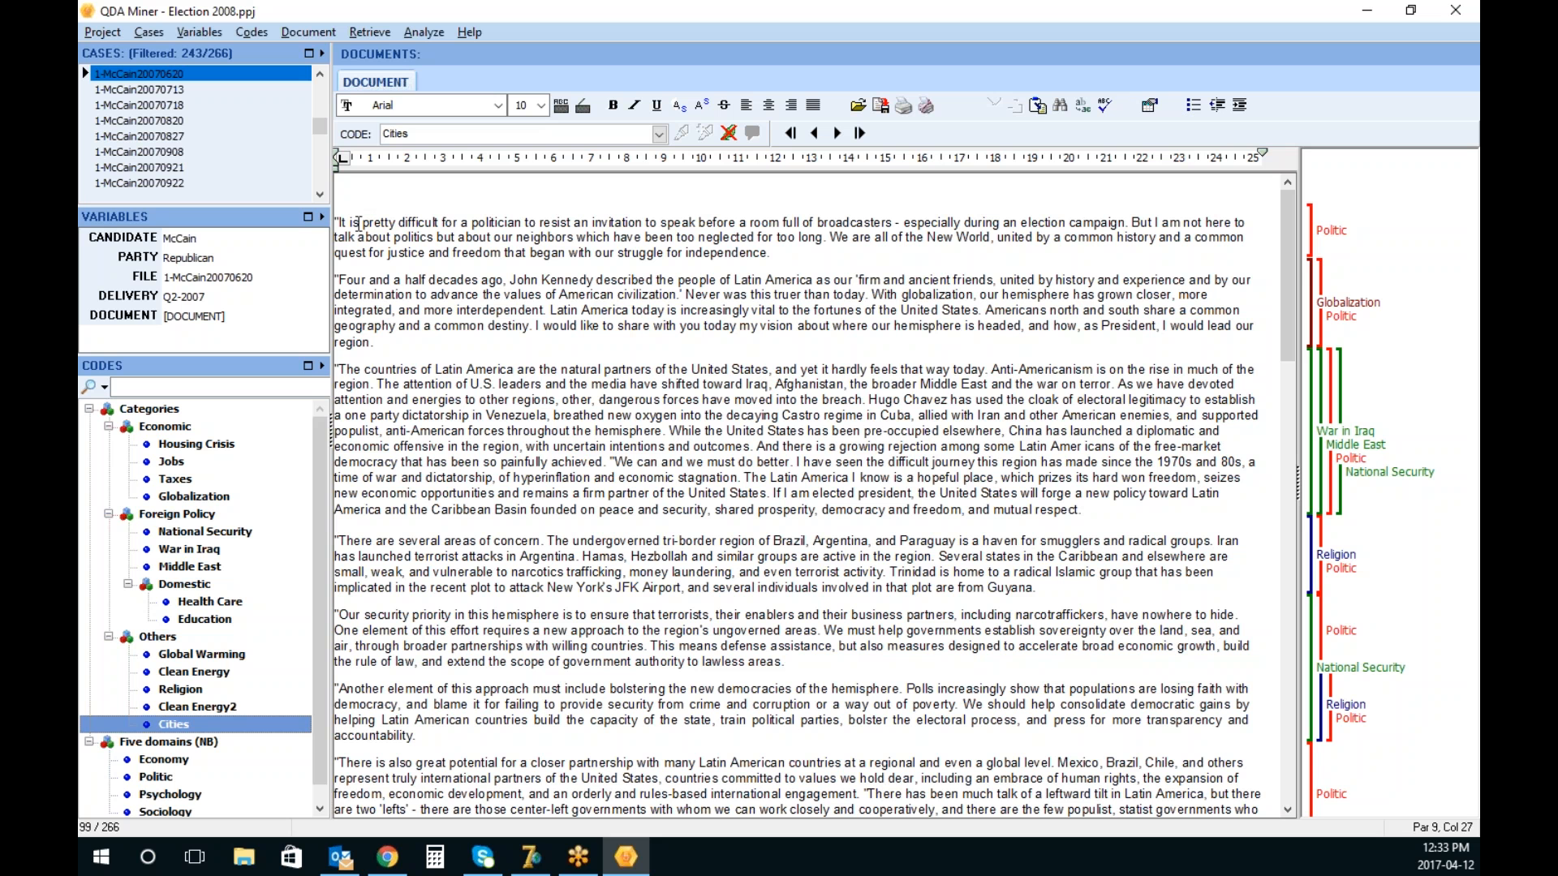
left_click(791, 255)
left_click(338, 226)
left_click_drag(335, 224, 896, 219)
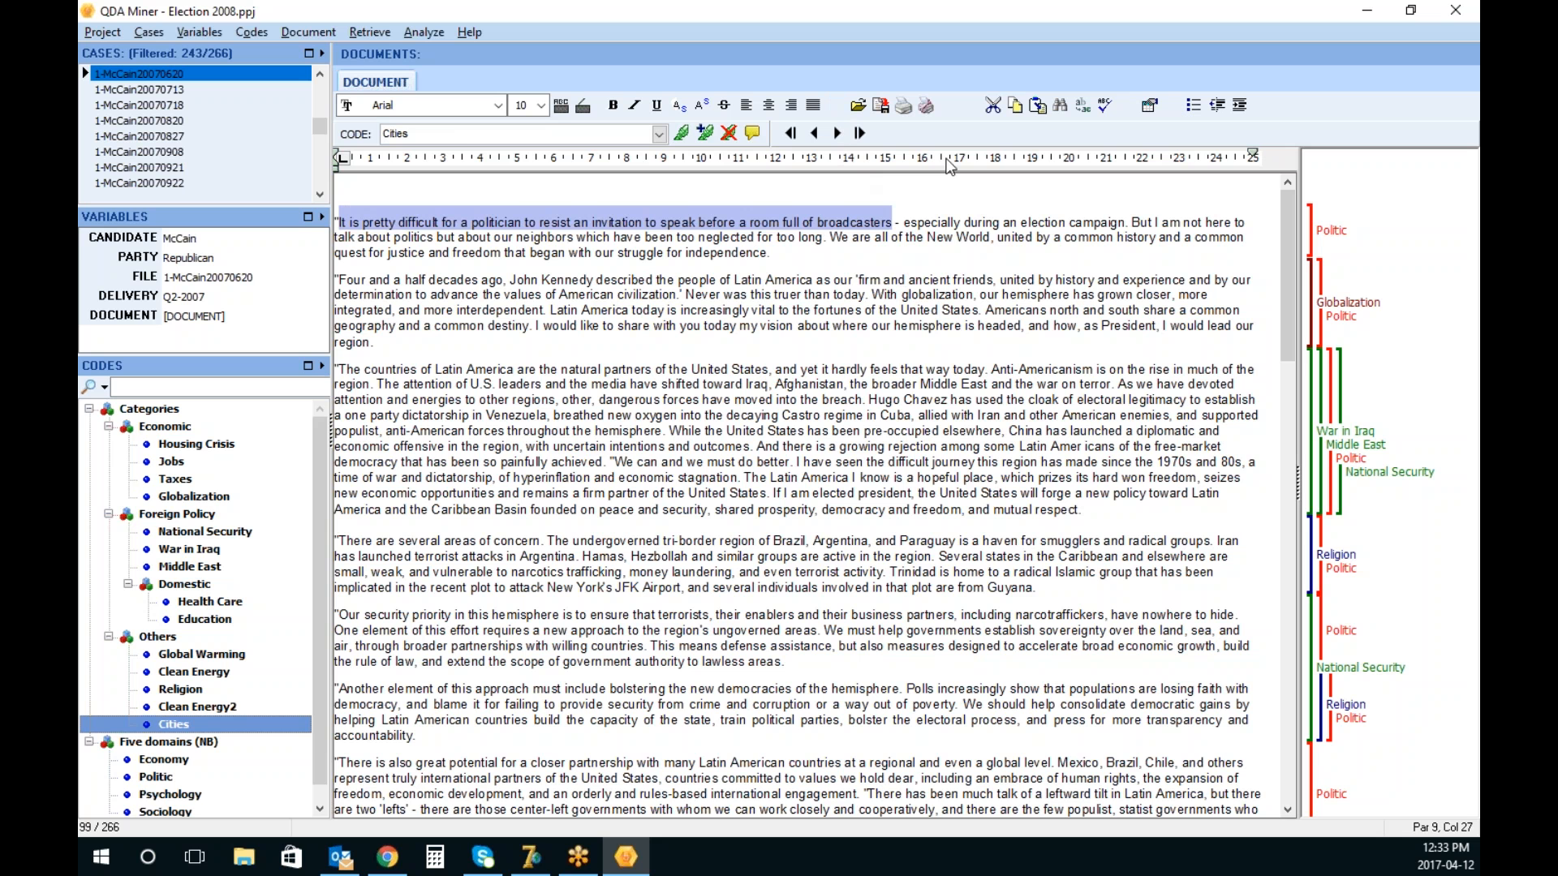
left_click(899, 227)
left_click_drag(899, 226, 1266, 234)
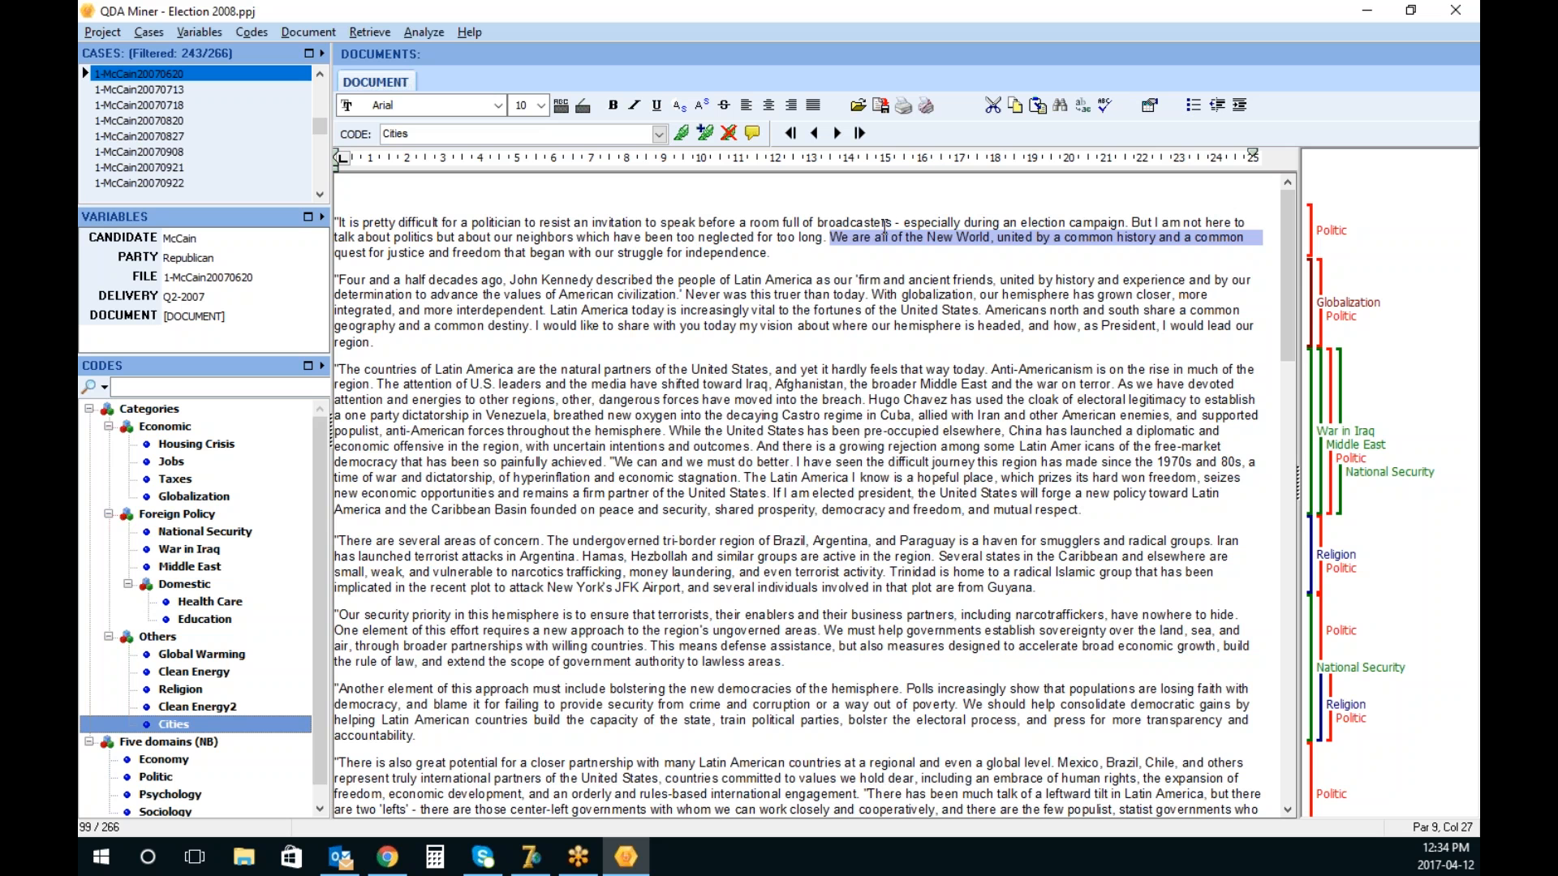
left_click_drag(899, 224, 644, 224)
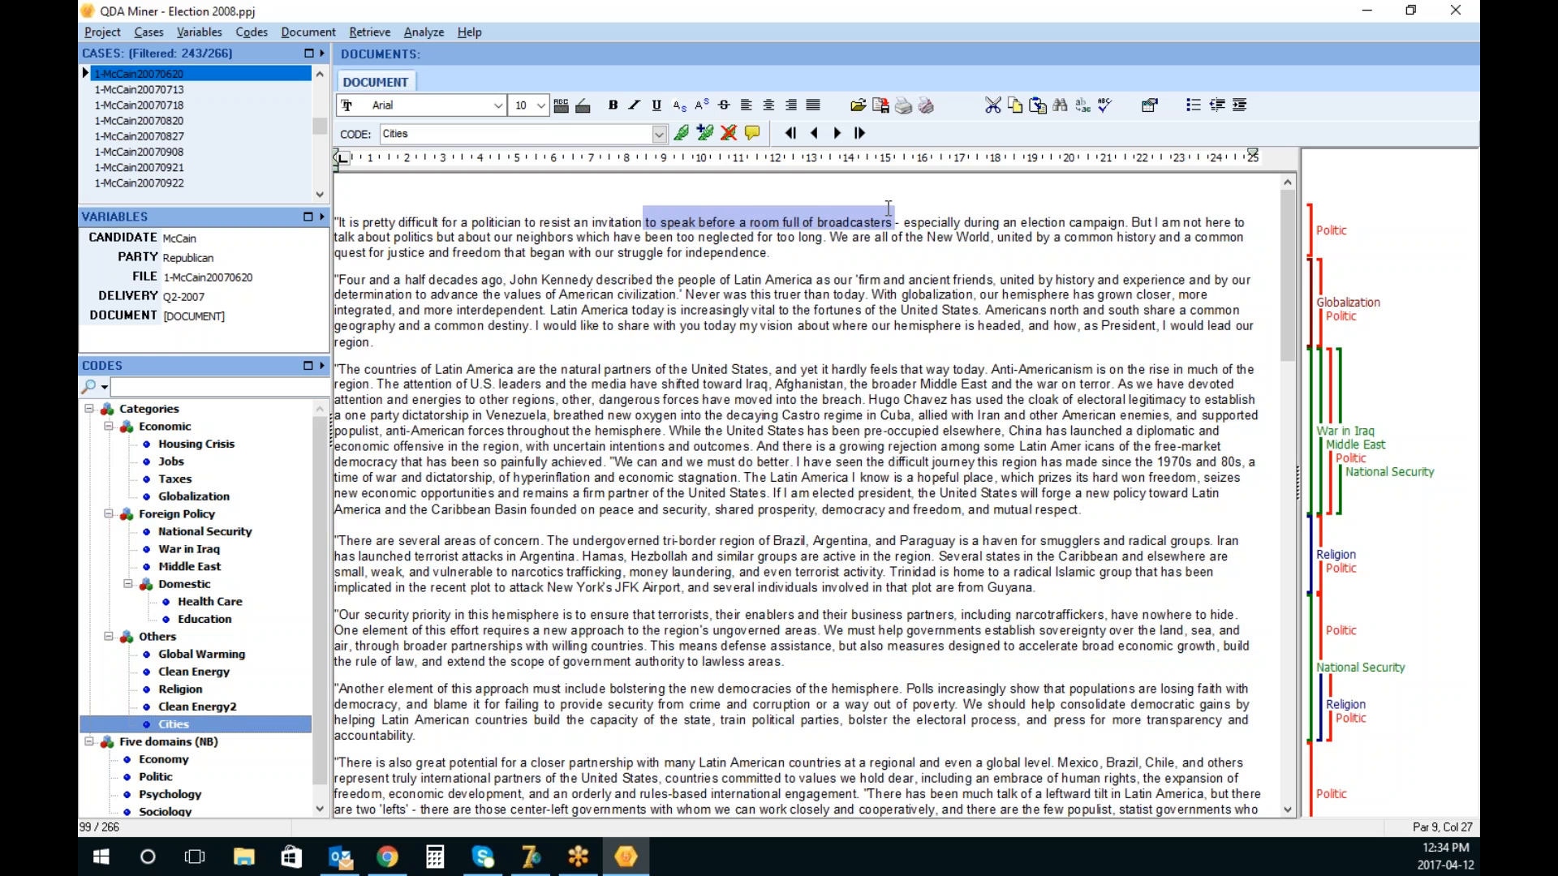
left_click_drag(907, 224, 1154, 224)
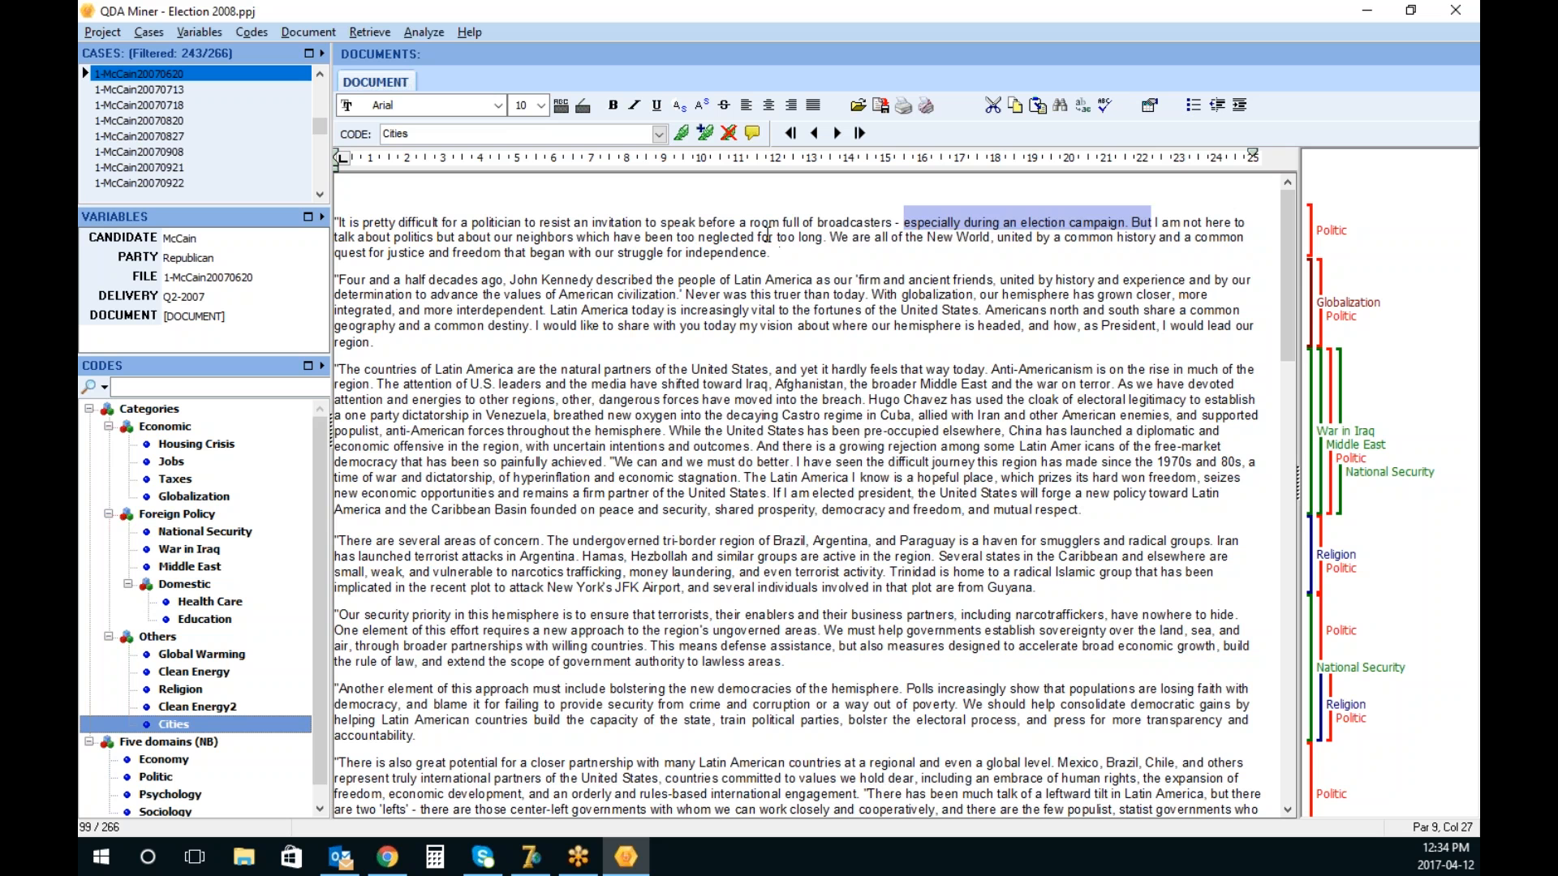
left_click_drag(759, 238, 971, 237)
left_click_drag(527, 253, 767, 254)
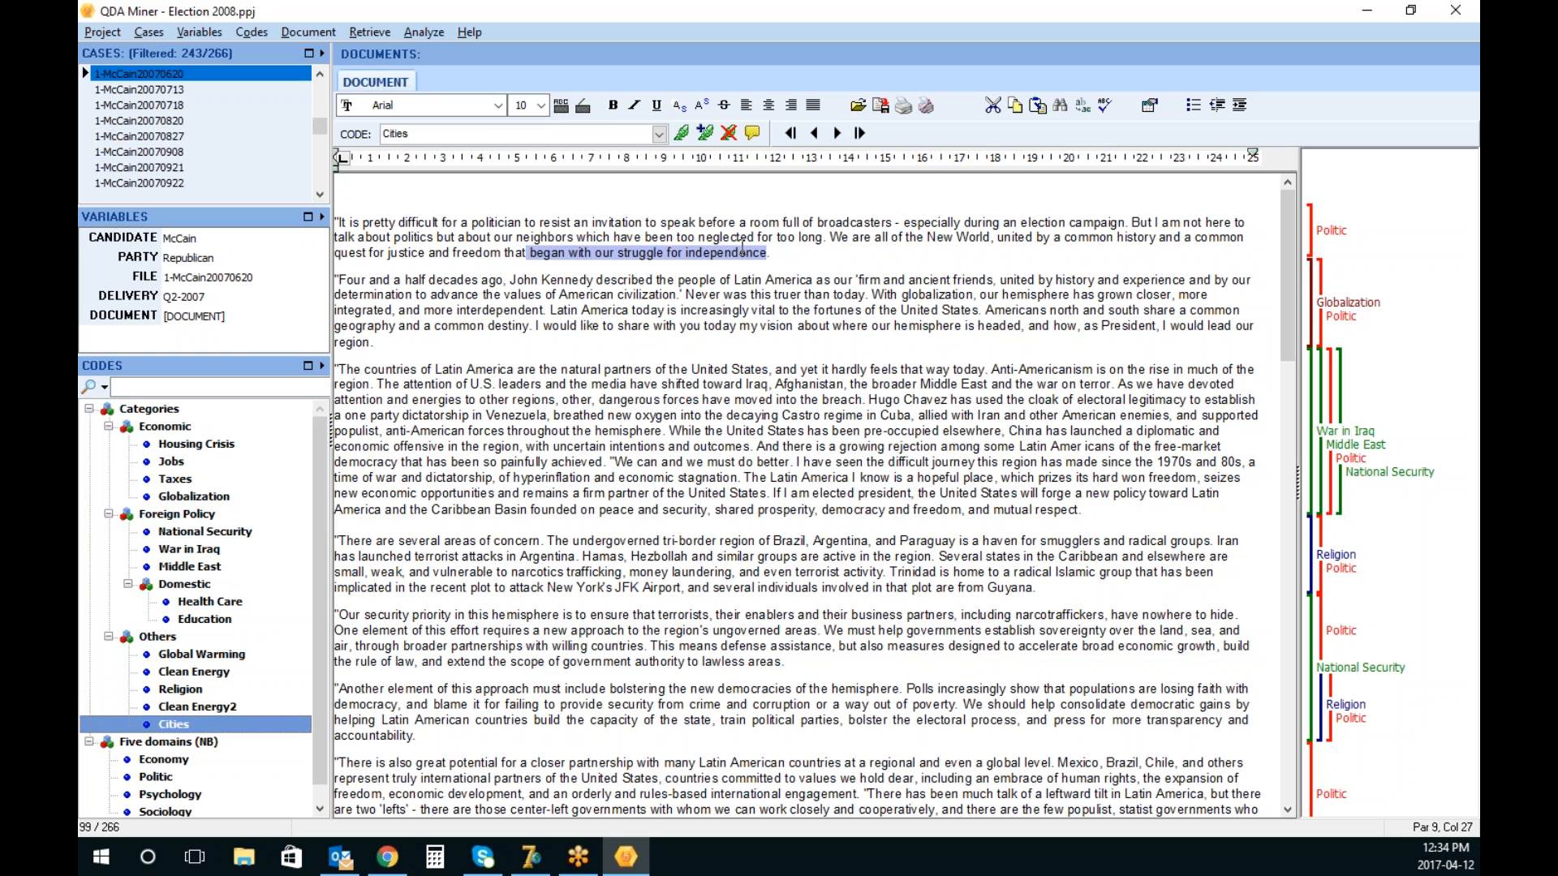
left_click_drag(493, 253, 344, 253)
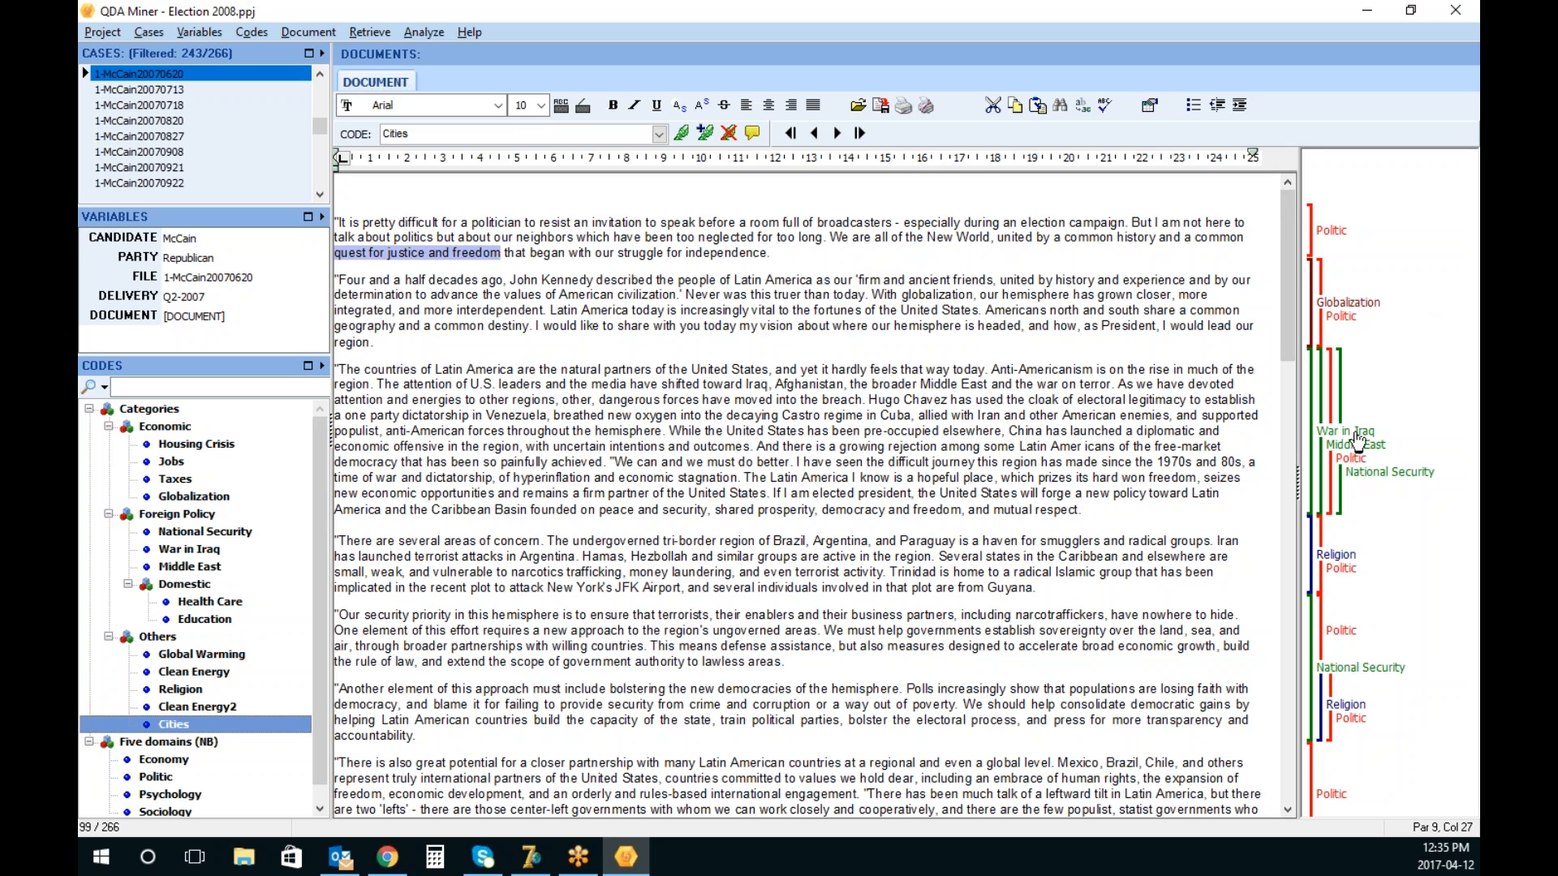
mouse_move(1356, 444)
left_click(224, 707)
right_click(224, 707)
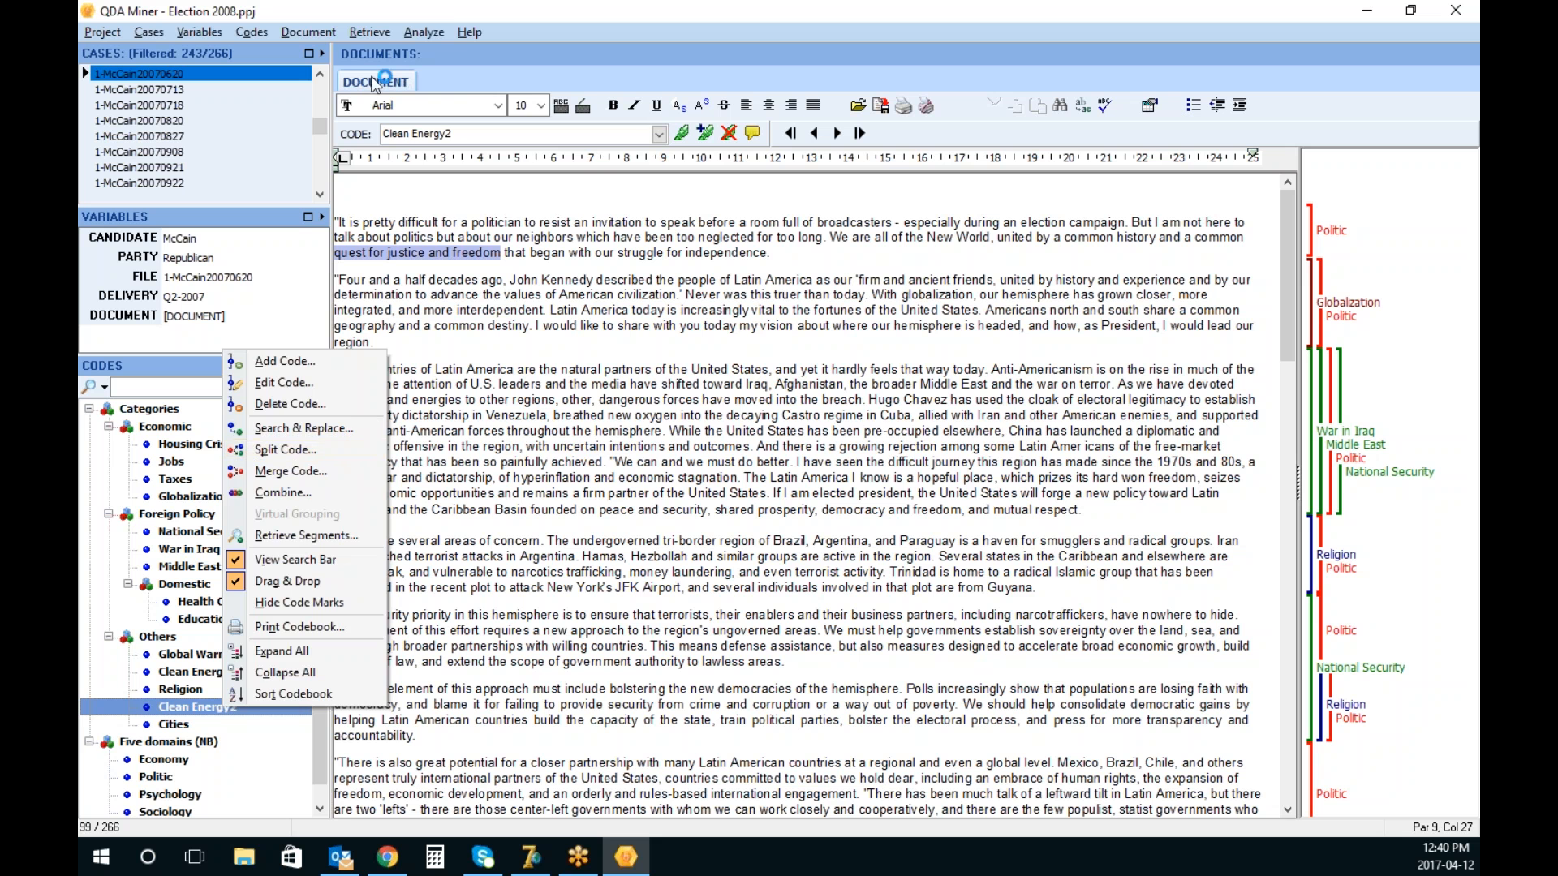
Set up a content analysis restricted to document segments coded Housing Crisis, Jobs, Taxes or Globalization
left_click(424, 33)
left_click(479, 184)
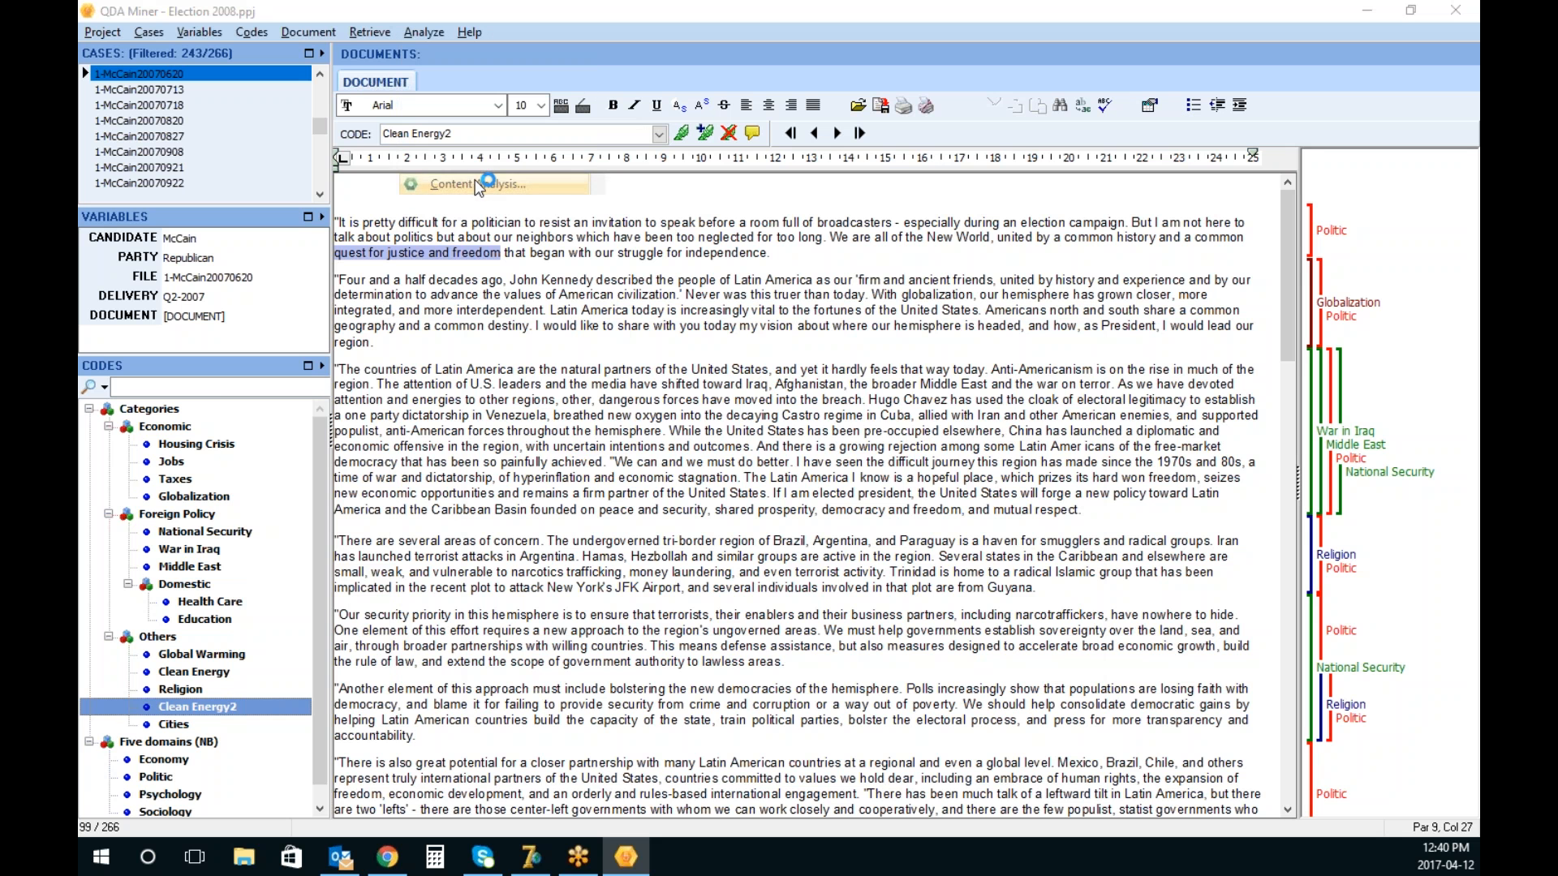
left_click(573, 449)
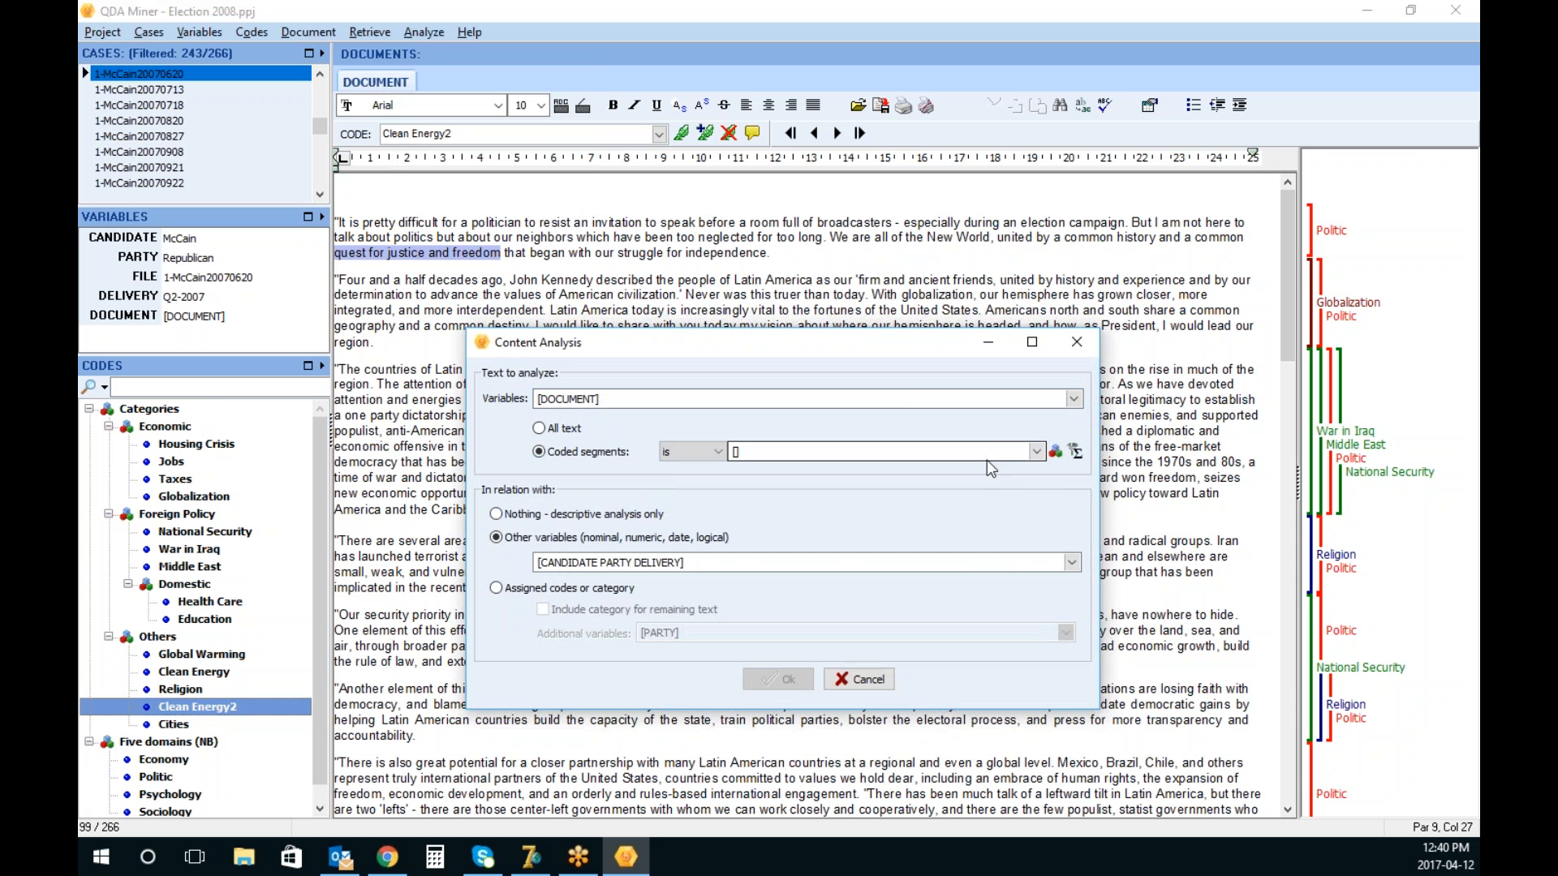
left_click(1037, 452)
left_click(735, 470)
left_click(736, 482)
left_click(743, 496)
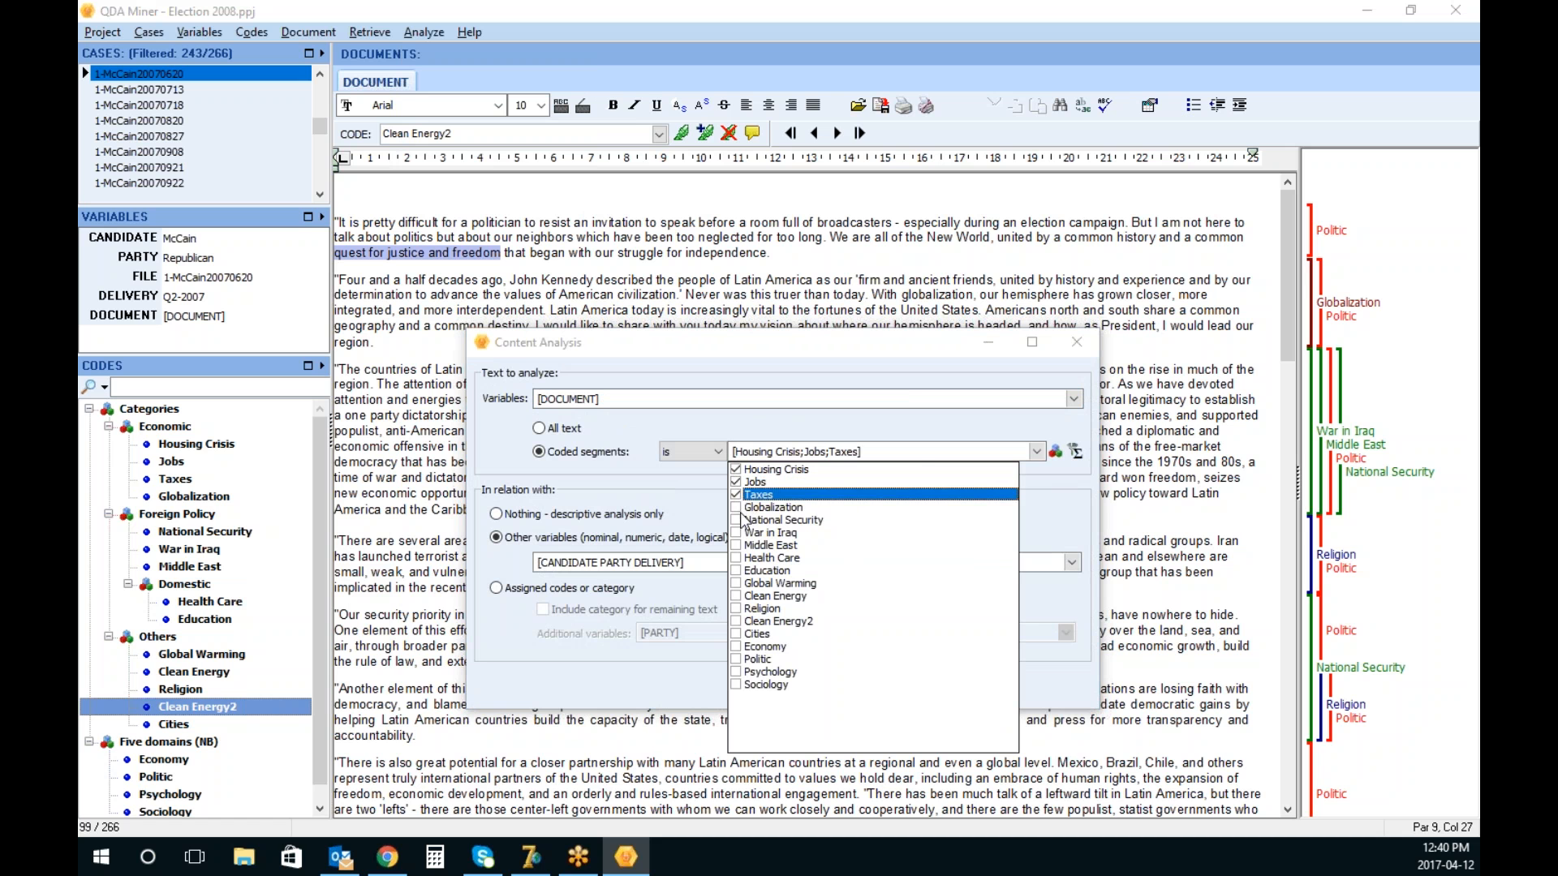
left_click(743, 508)
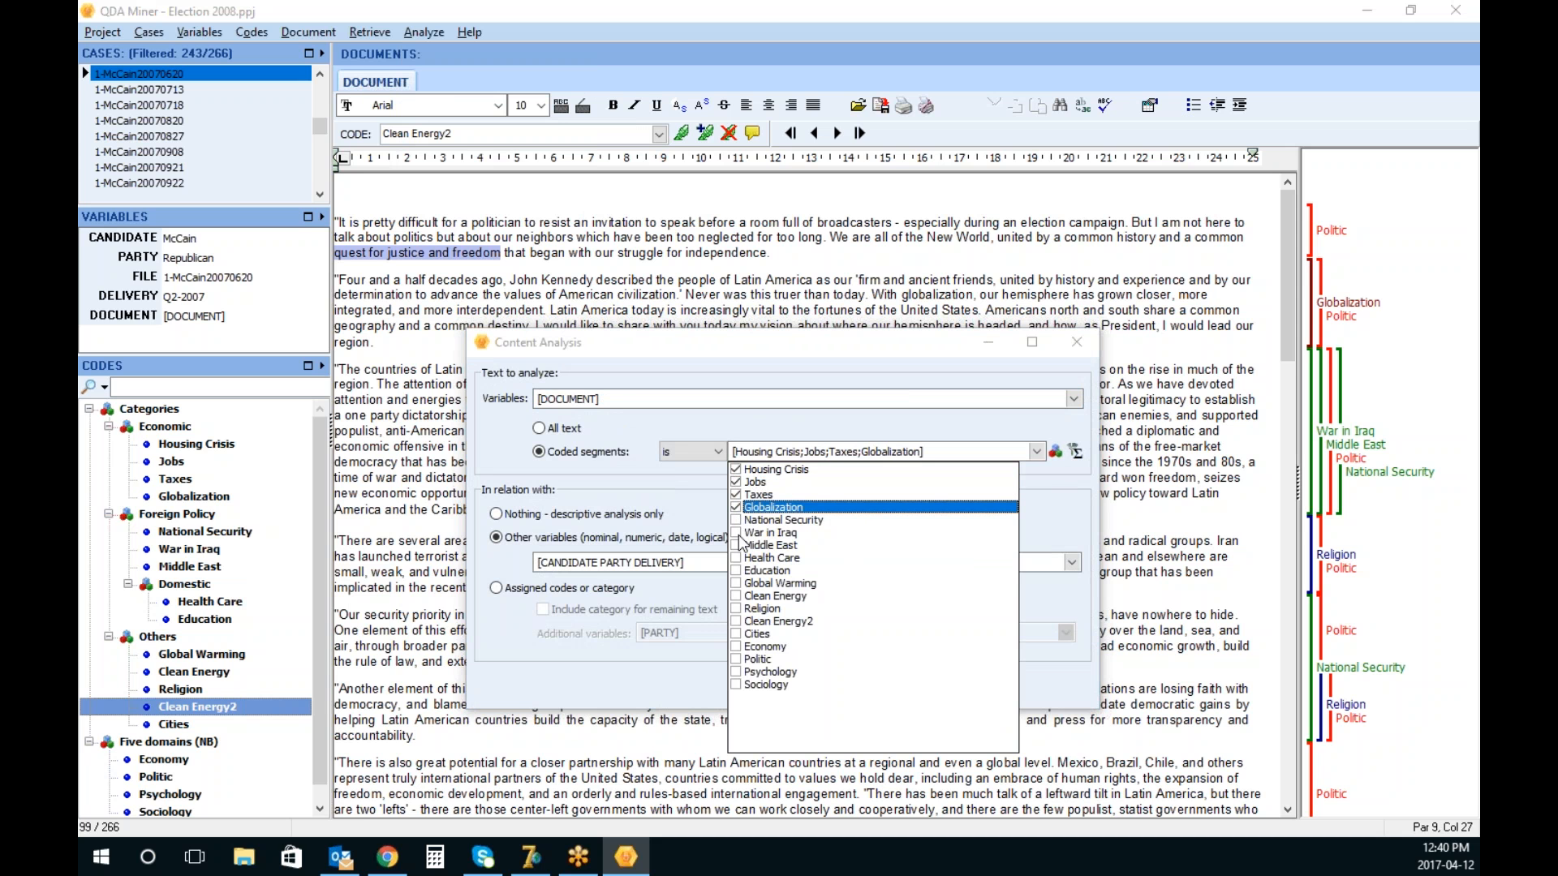
Add the National Security, War in Iraq, Middle East, Health Care, Education, Global Warming, Clean Energy and Religion codes to the analyzed segments
left_click(740, 520)
left_click(740, 534)
left_click(738, 546)
left_click(738, 558)
left_click(738, 571)
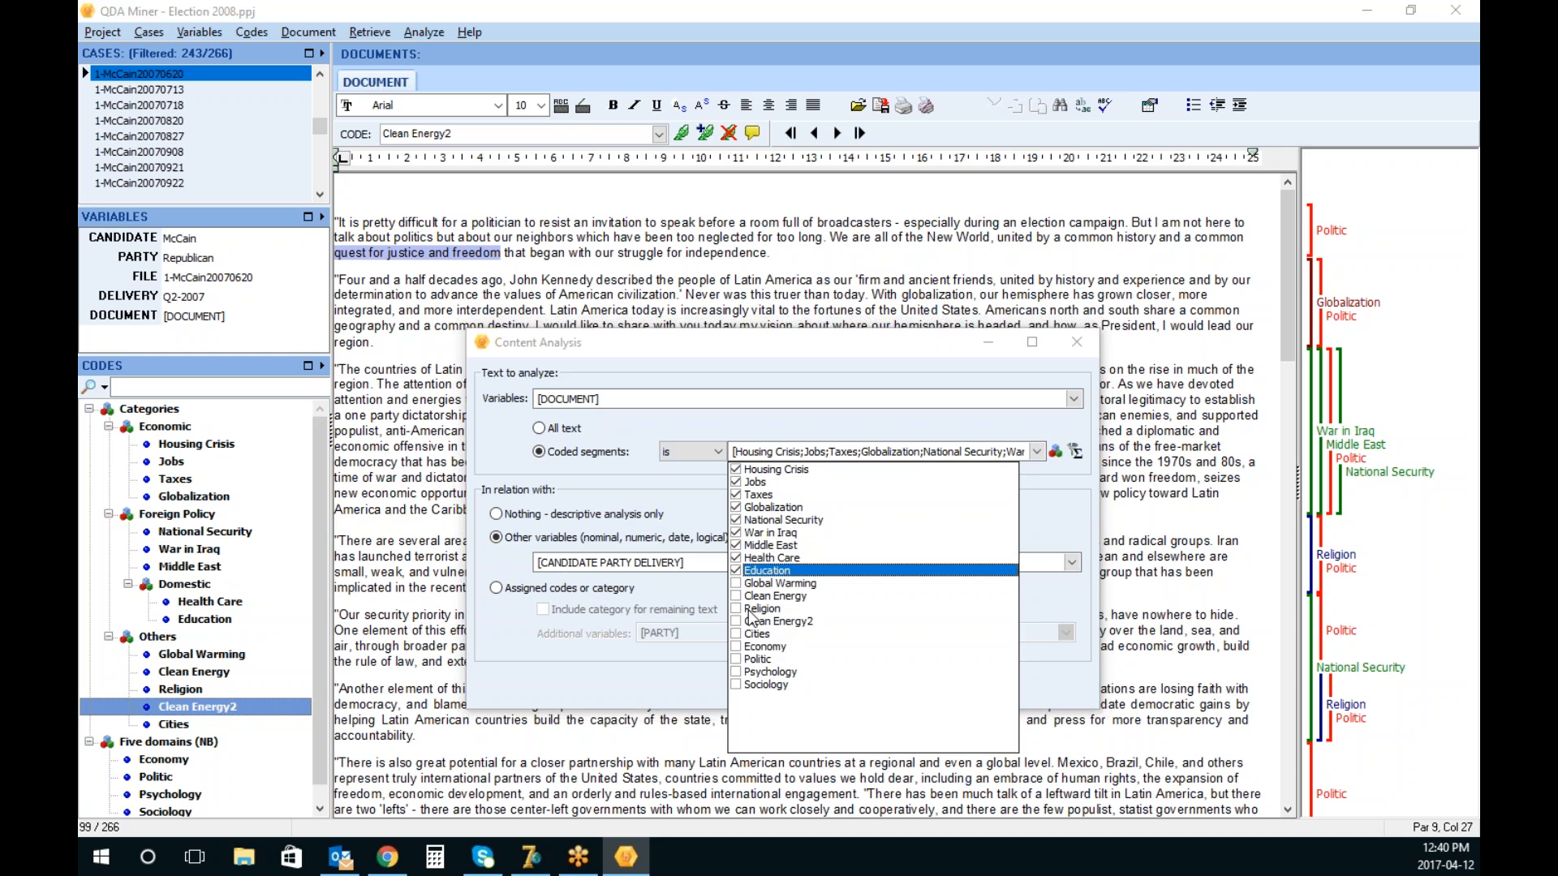
left_click(736, 609)
left_click(738, 584)
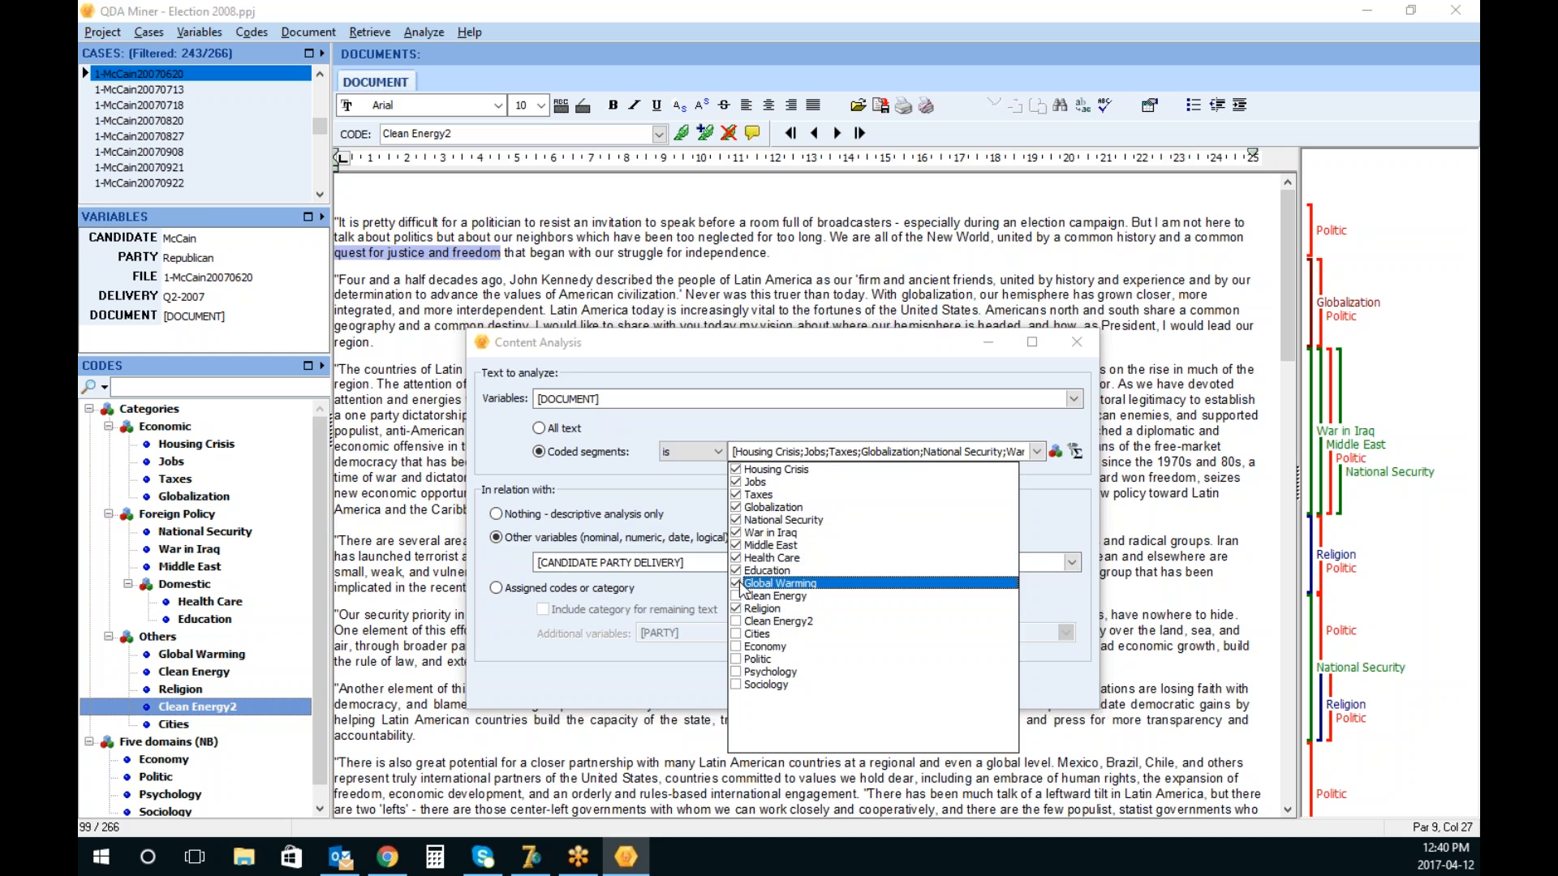
left_click(736, 597)
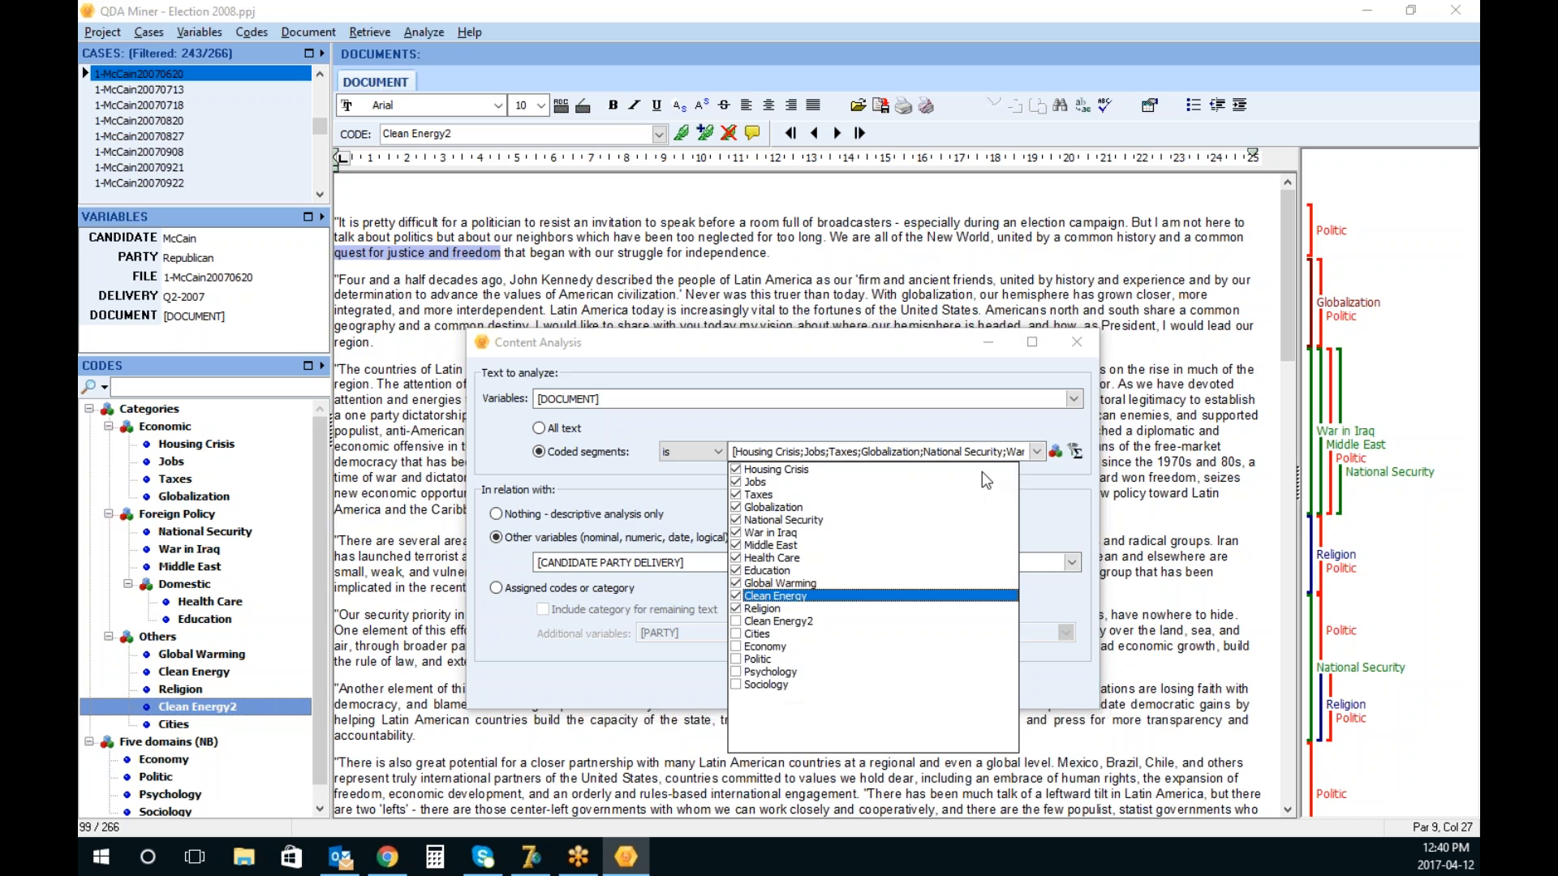
left_click(985, 451)
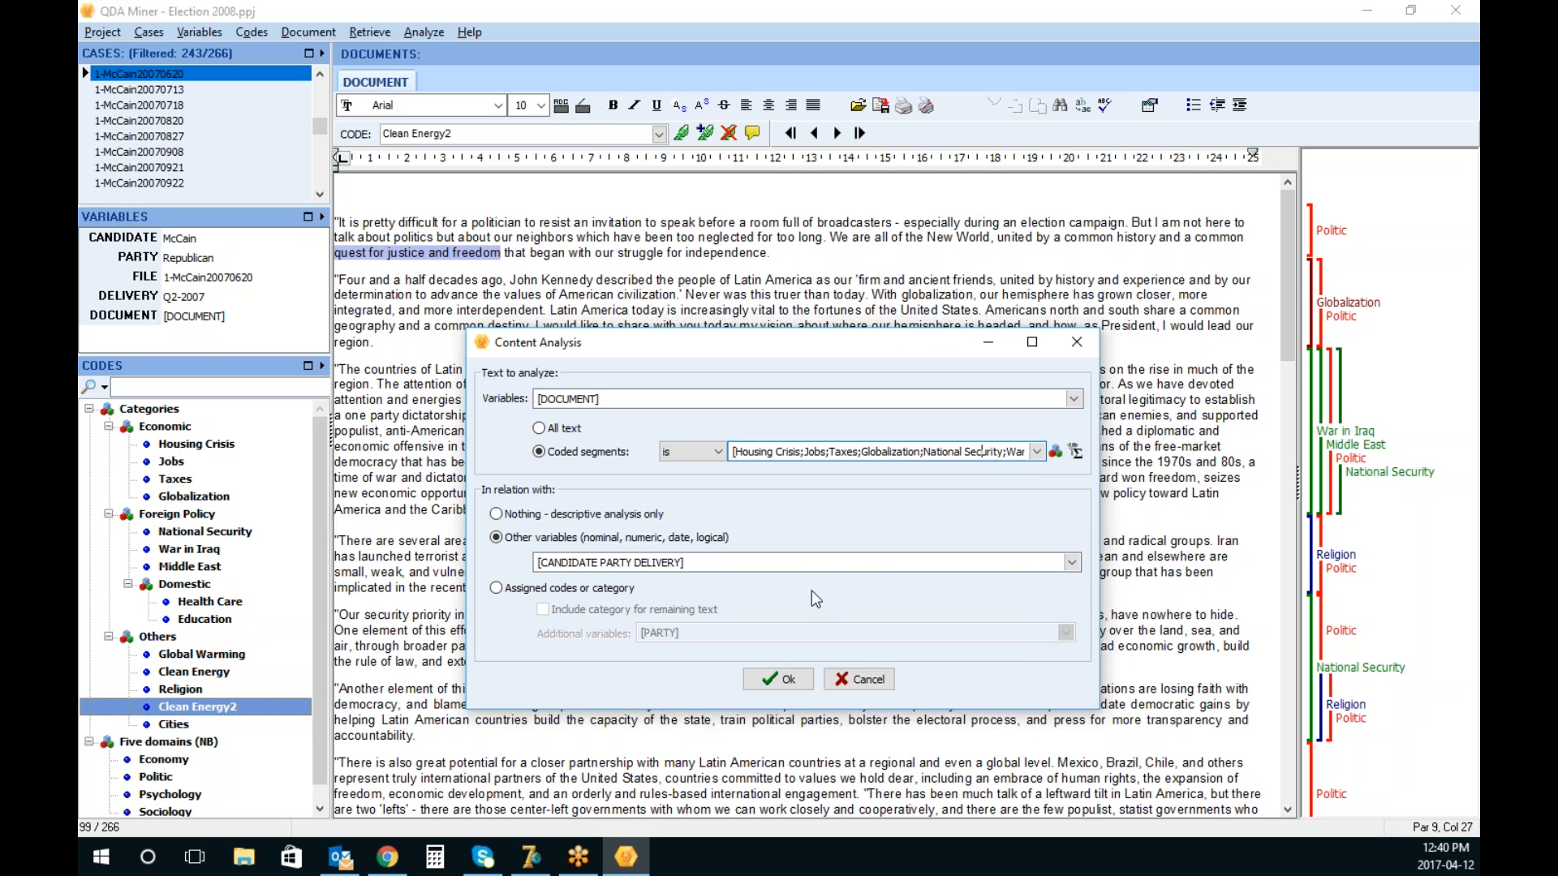
Launch the content analysis in relation to the CANDIDATE, PARTY and DELIVERY variables, and quit WordStat
left_click(777, 680)
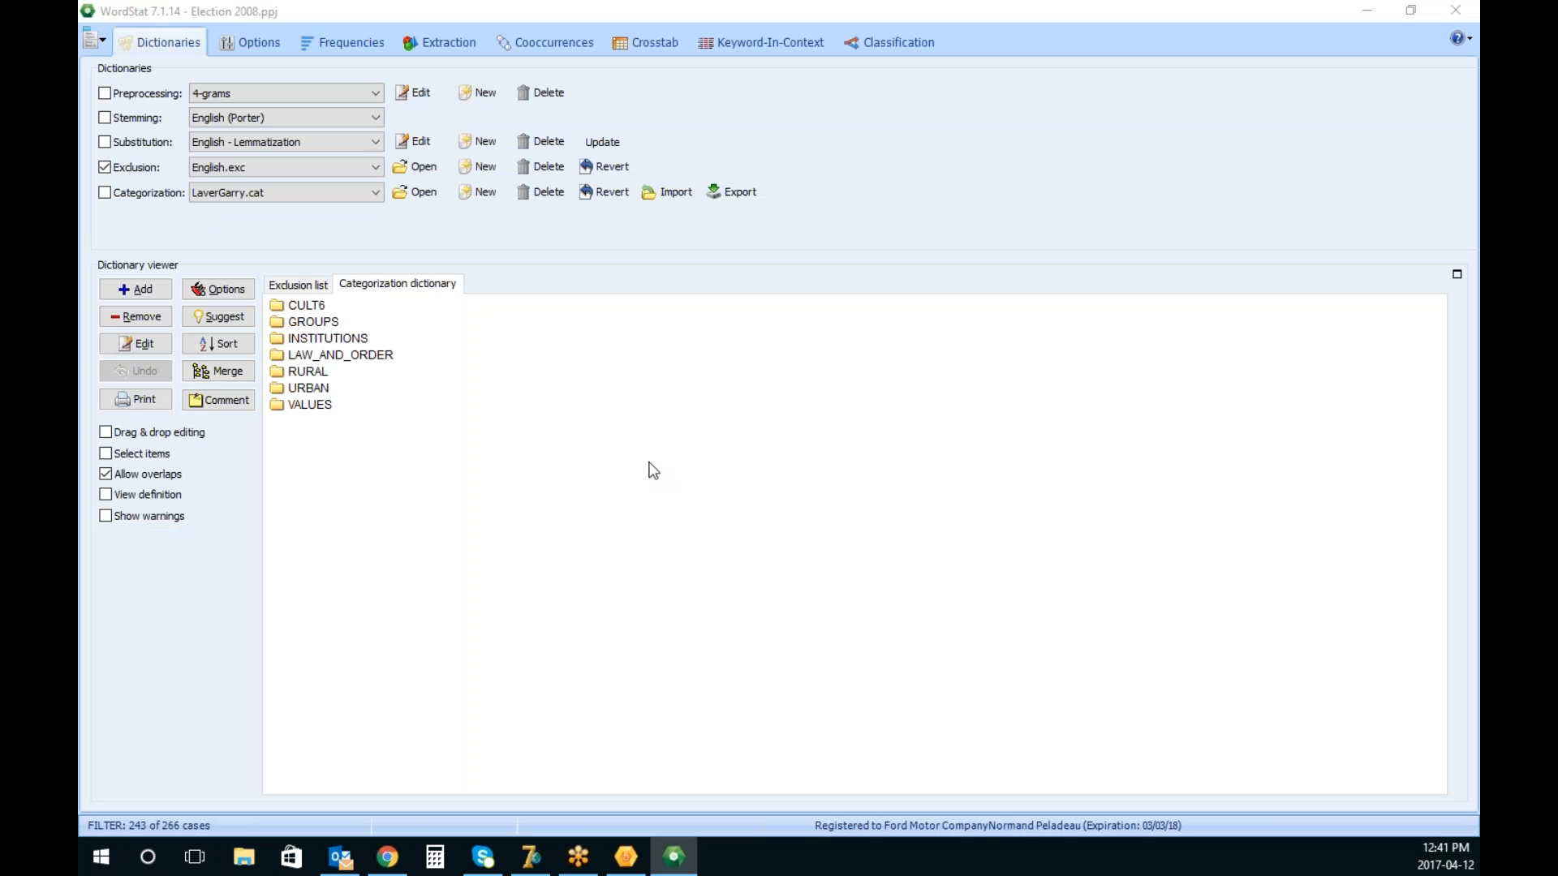
left_click(1456, 10)
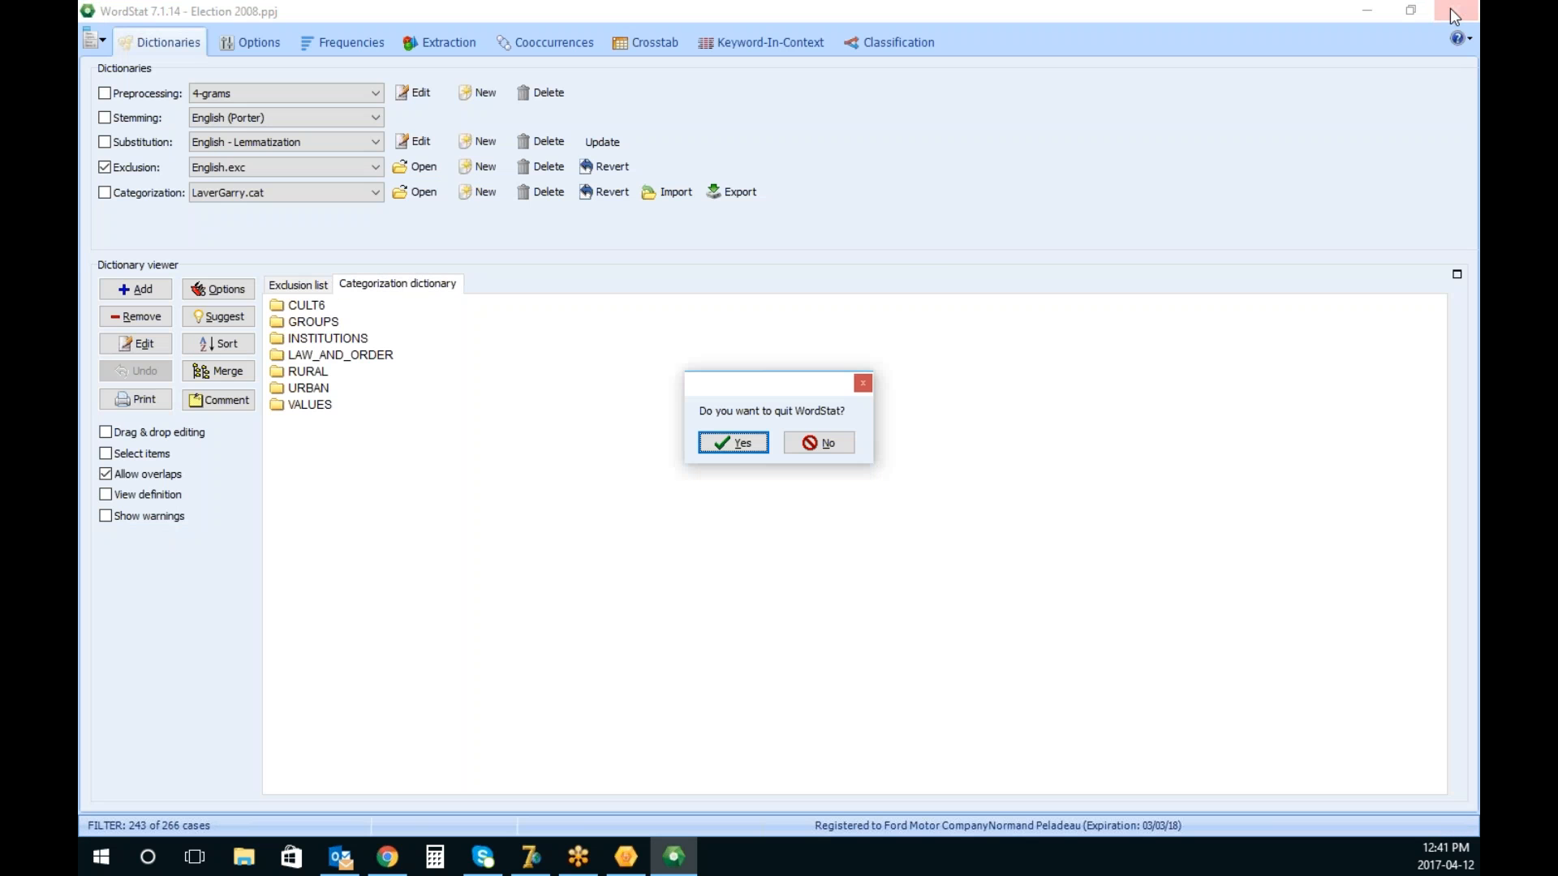
left_click(741, 447)
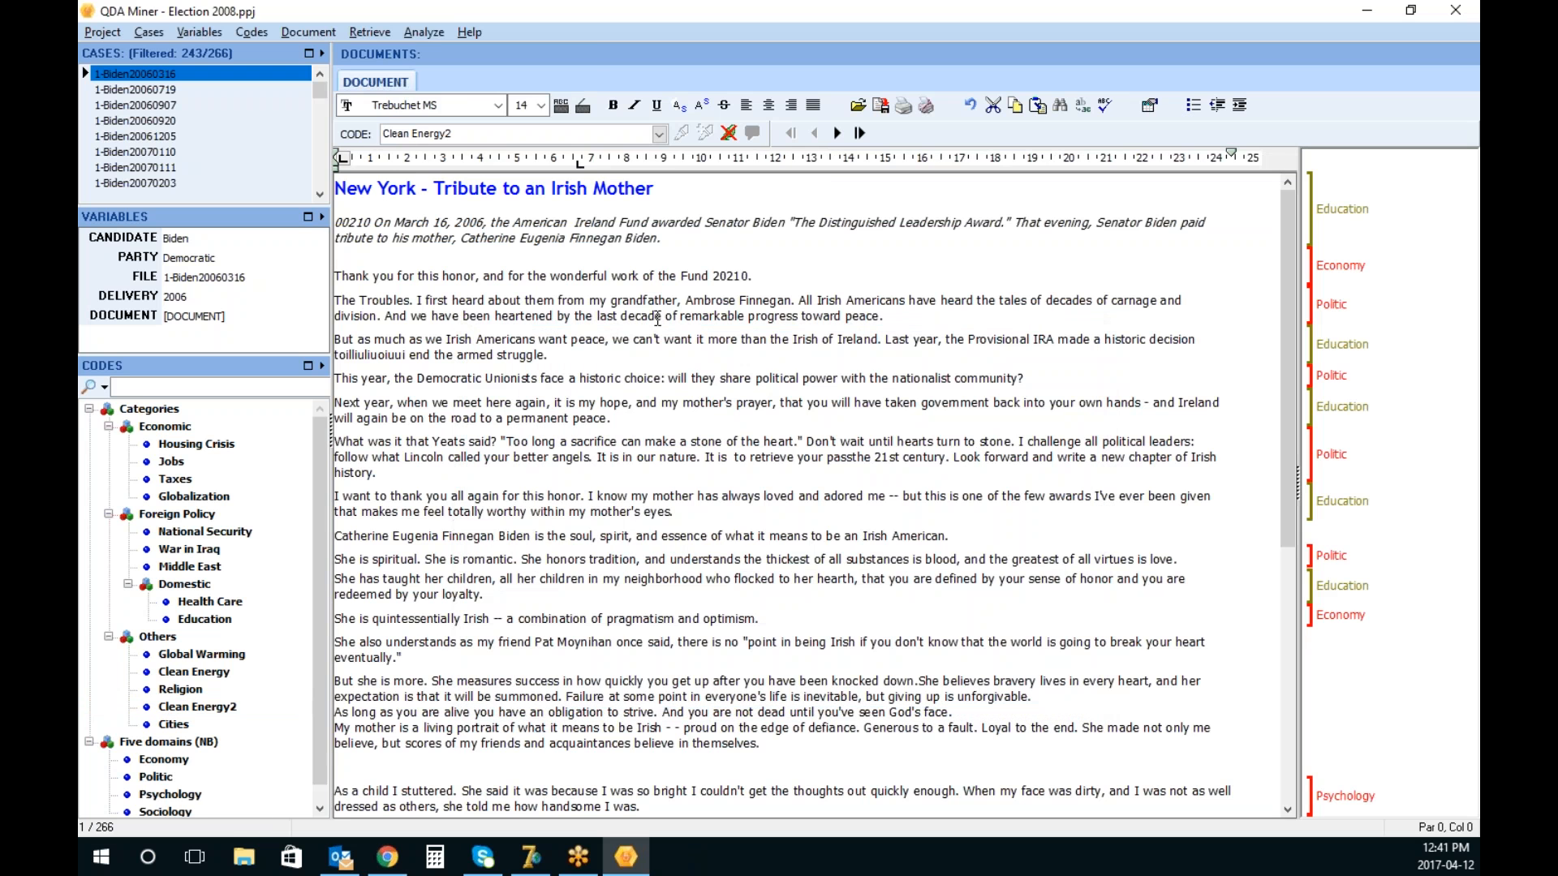
Reopen the content analysis setup and add Housing Crisis, National Security, War in Iraq, Middle East and Health Care to the selected codes
left_click(426, 32)
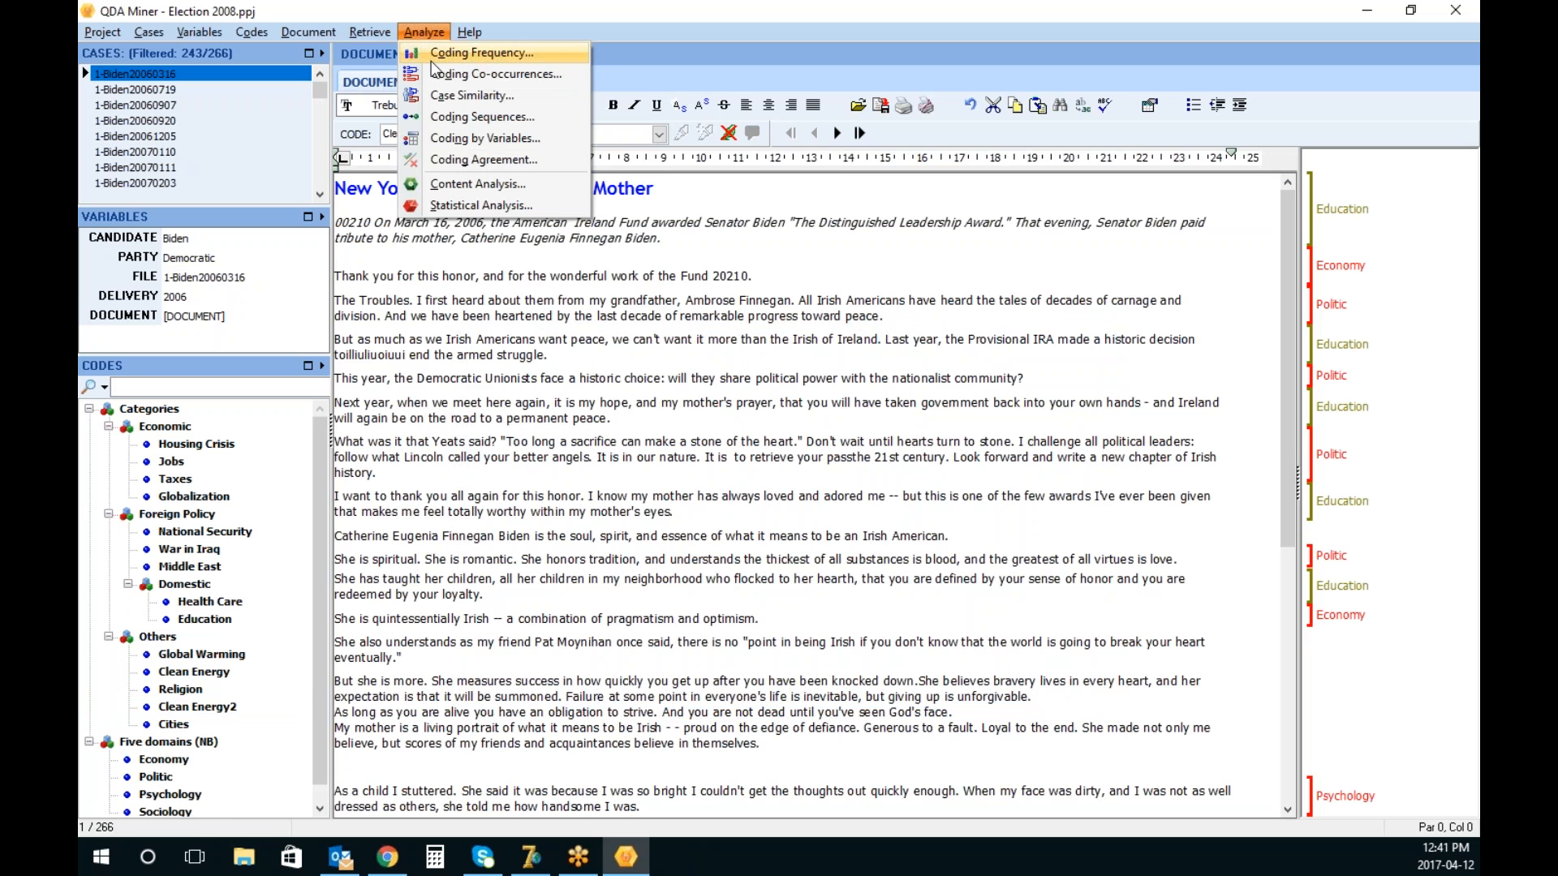
left_click(519, 184)
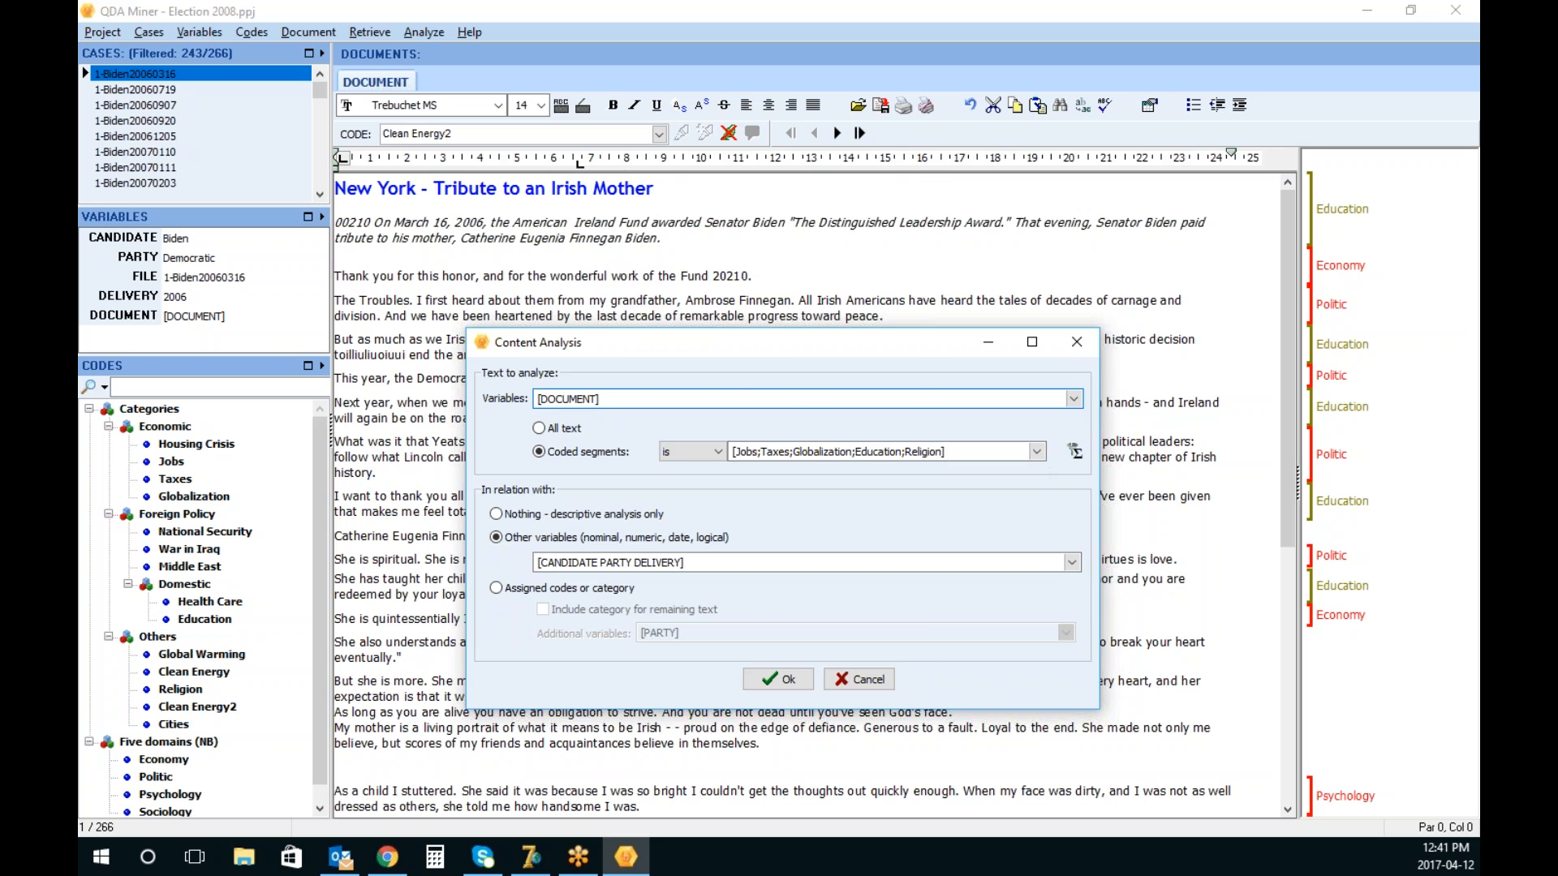
left_click(1038, 452)
left_click(708, 256)
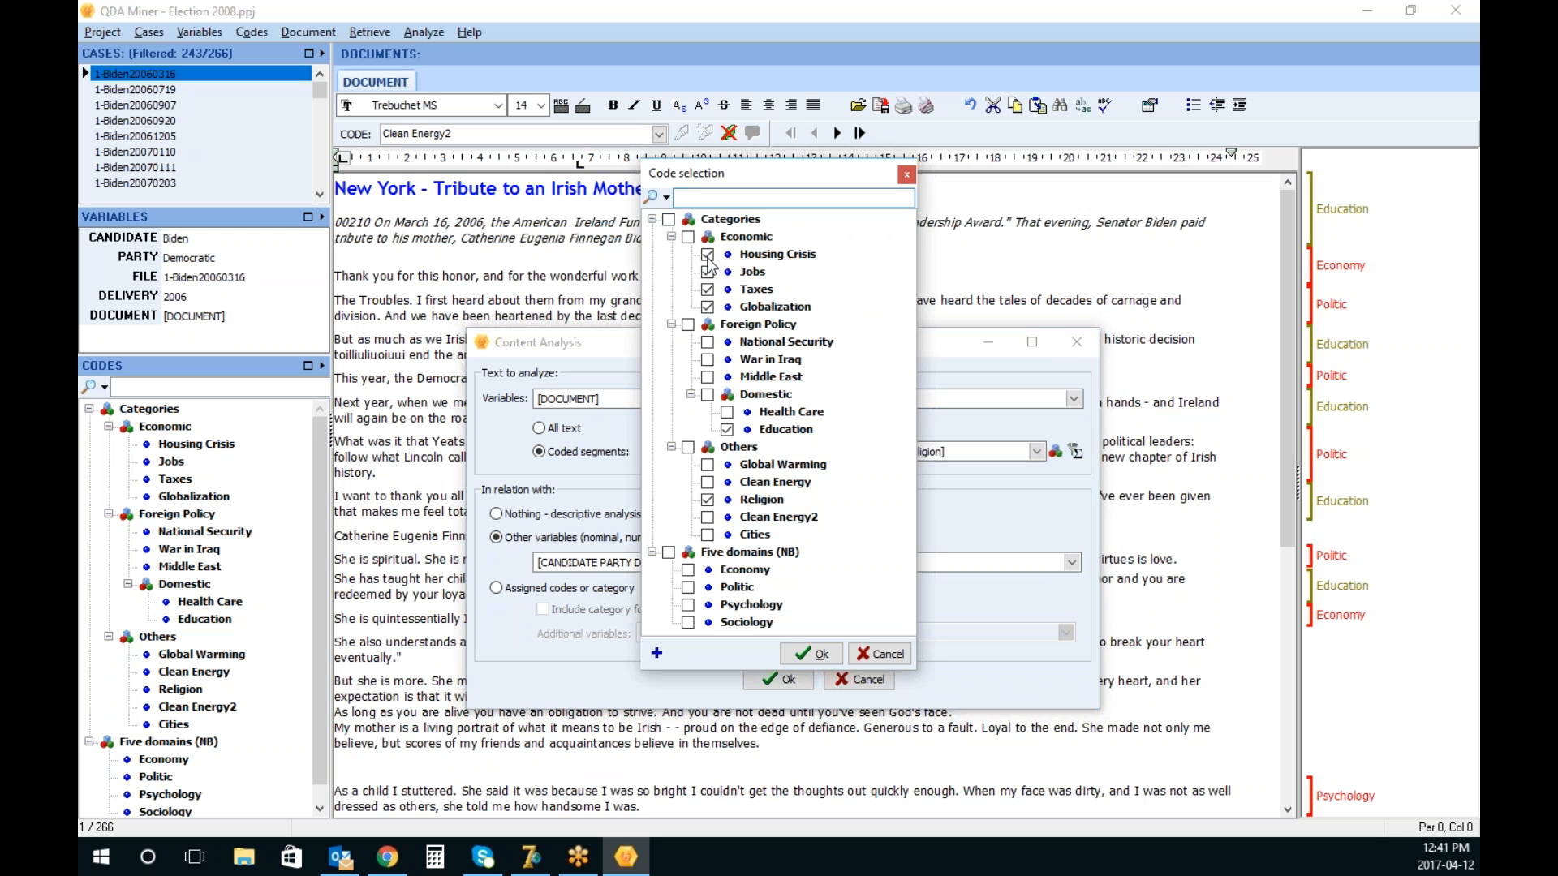
left_click(708, 343)
left_click(707, 376)
left_click(727, 412)
left_click(814, 656)
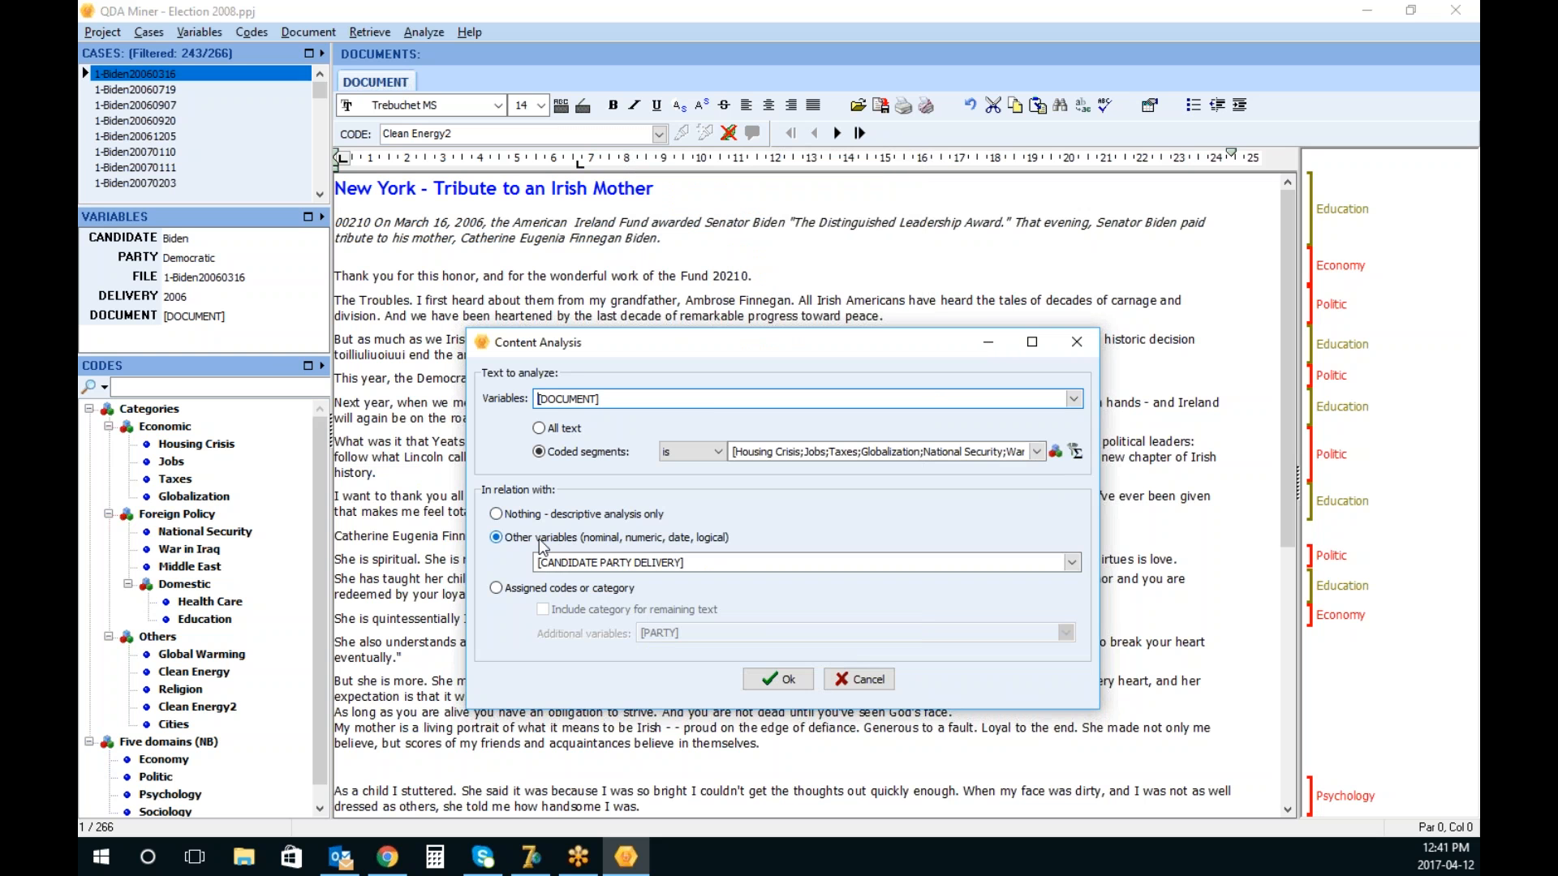
Relate the coded segments to their assigned codes, with PARTY as additional variable, and run the analysis in a maximized WordStat window
left_click(542, 592)
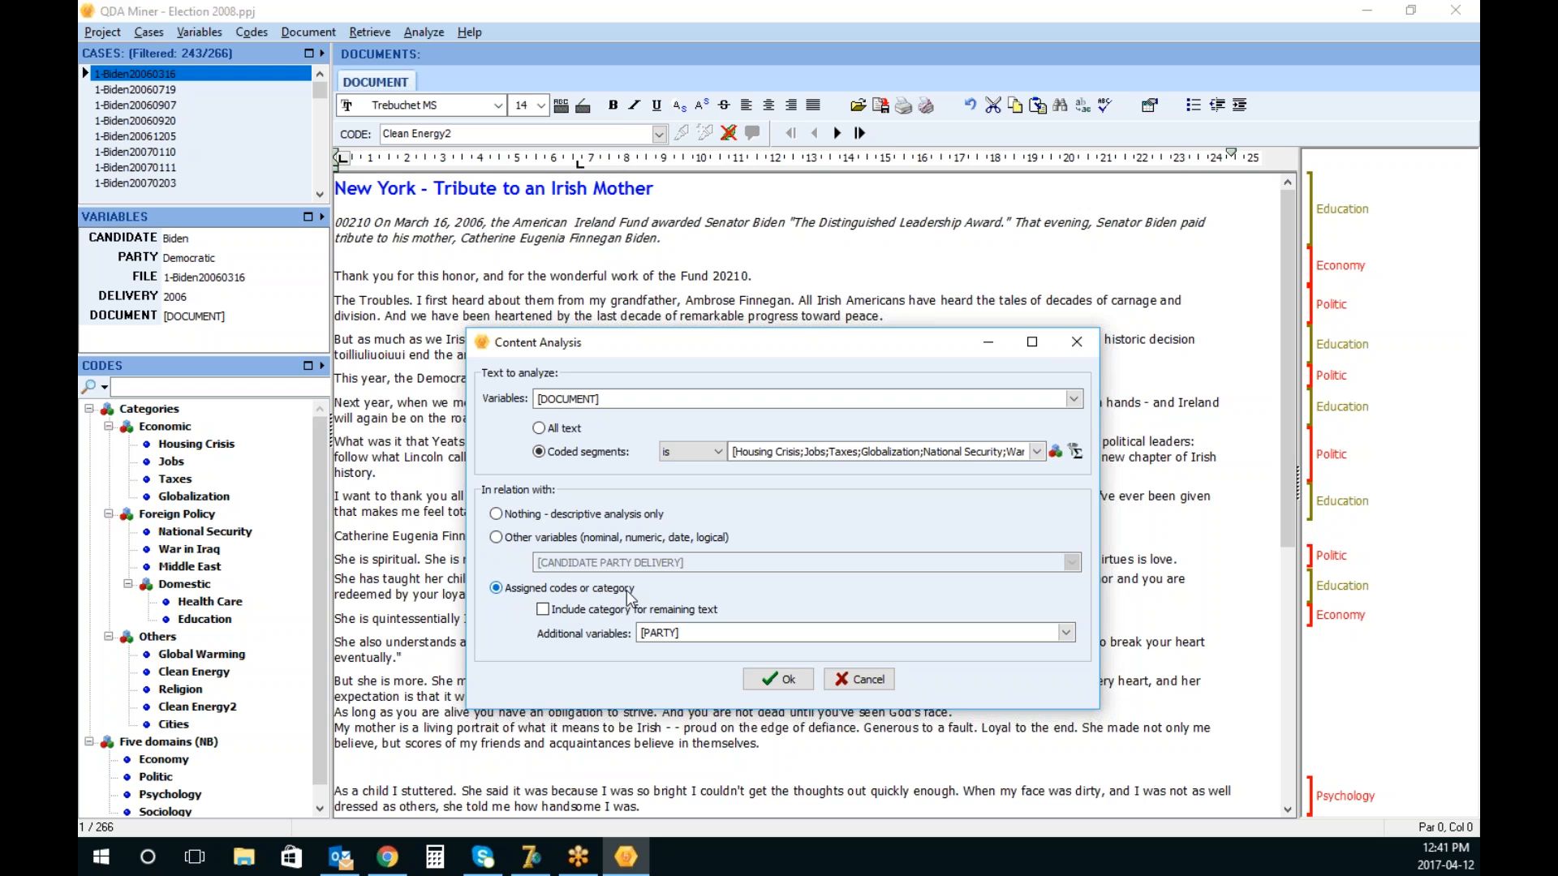
left_click(549, 609)
left_click(542, 610)
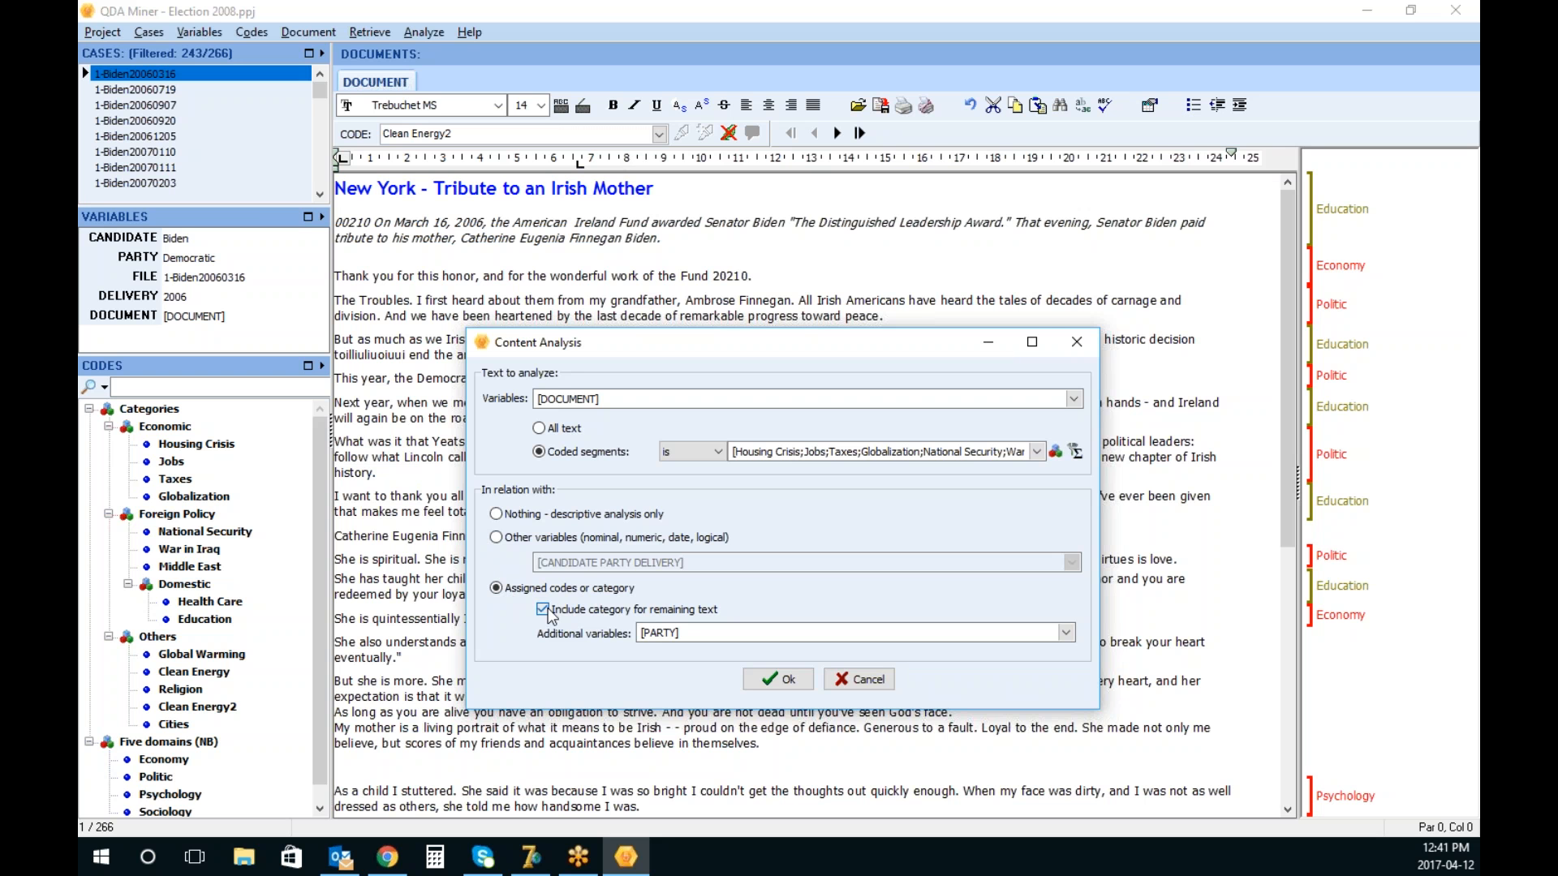
left_click(779, 682)
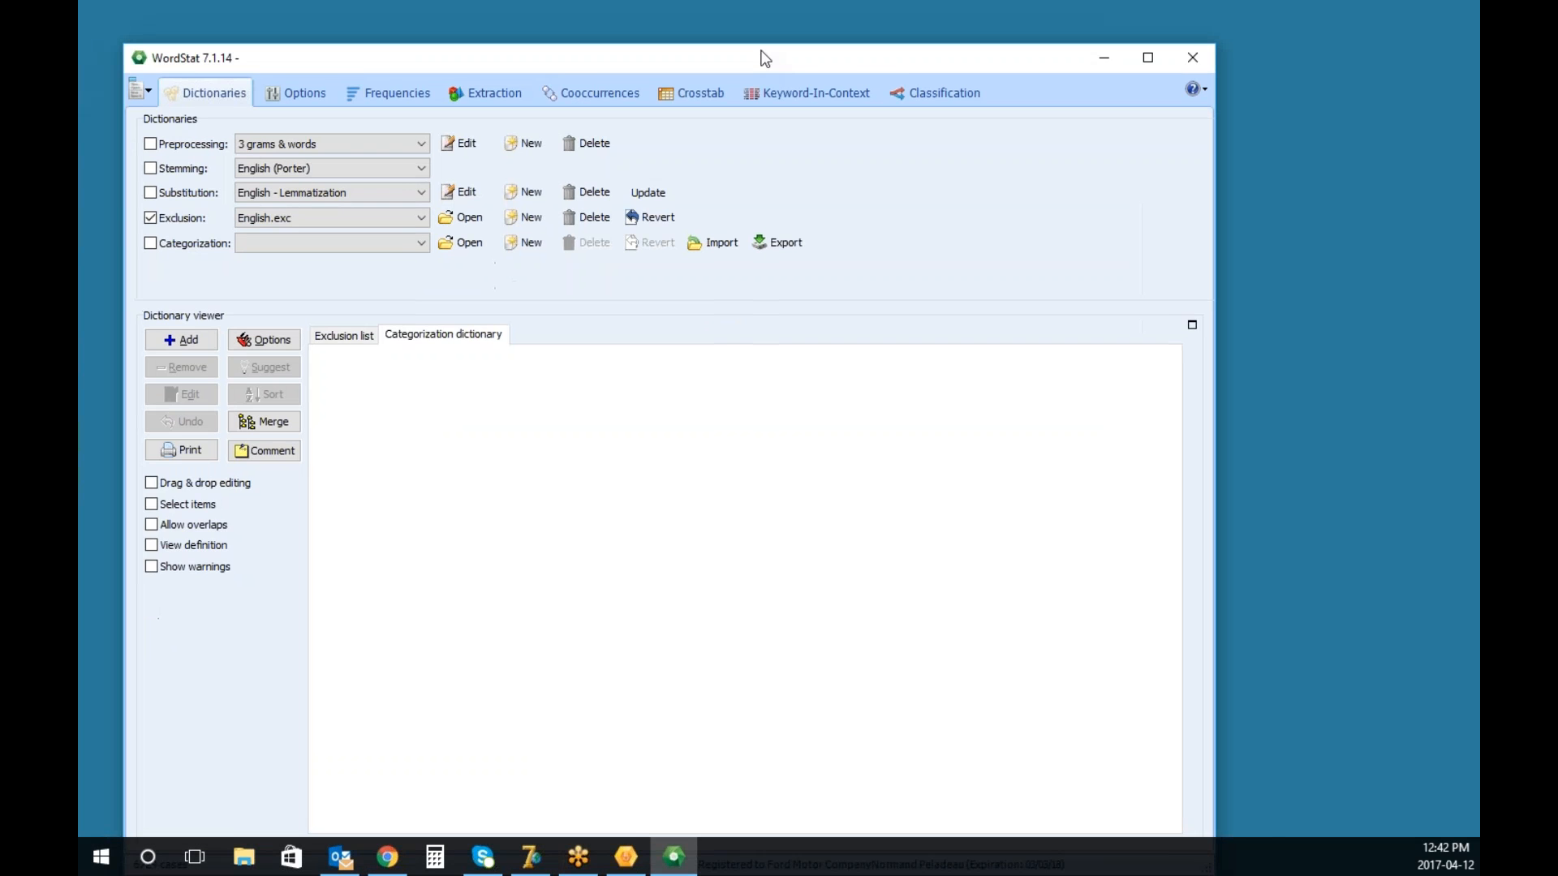
left_click(1187, 43)
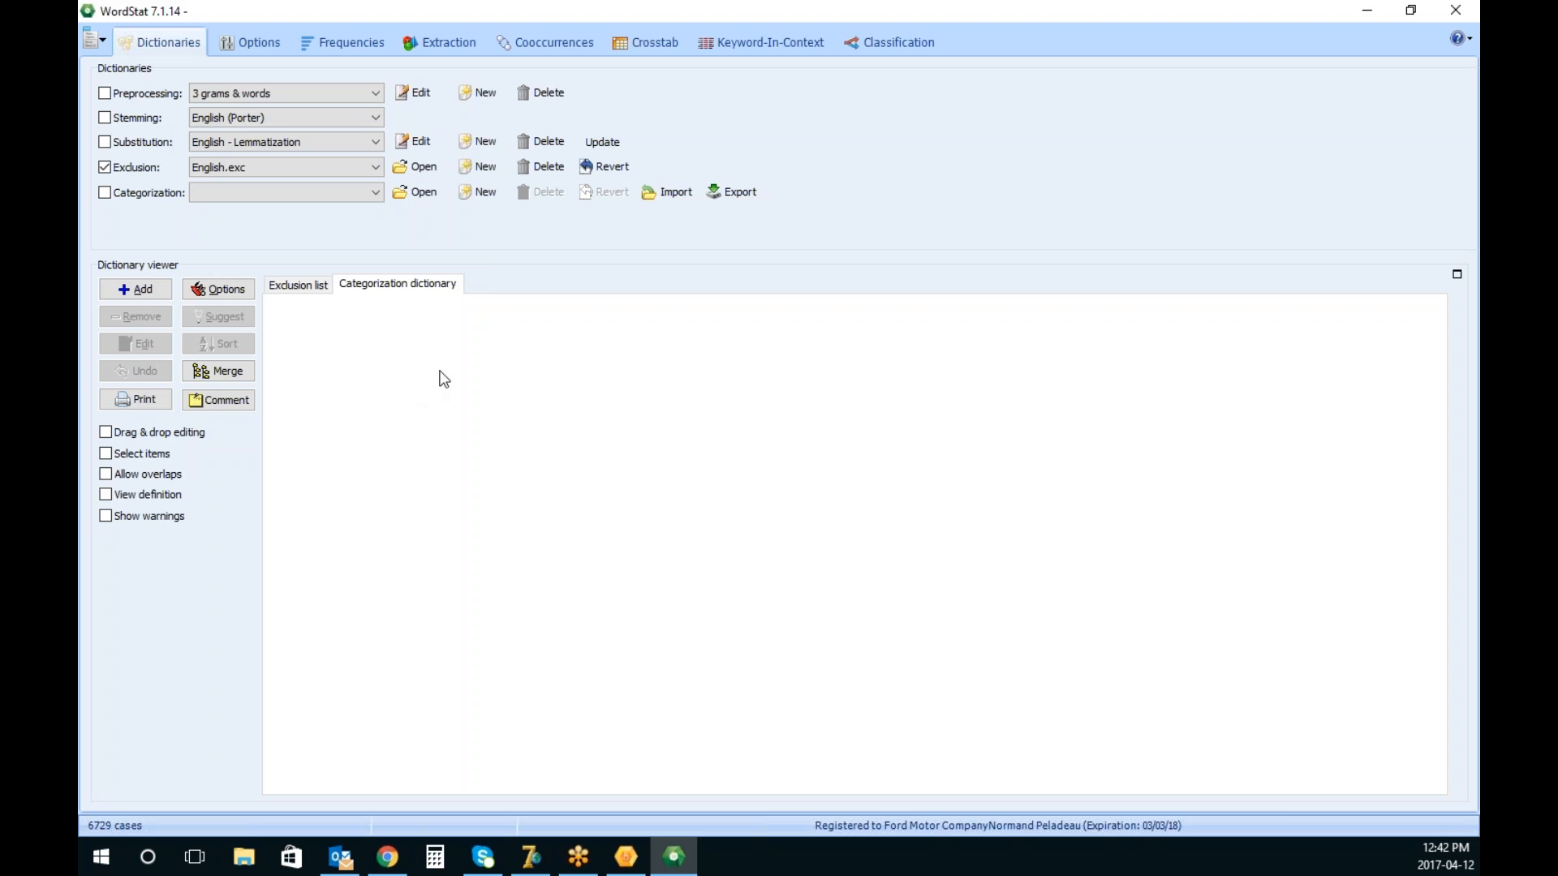
Create a new categorization dictionary named test, replacing the existing file
left_click(153, 290)
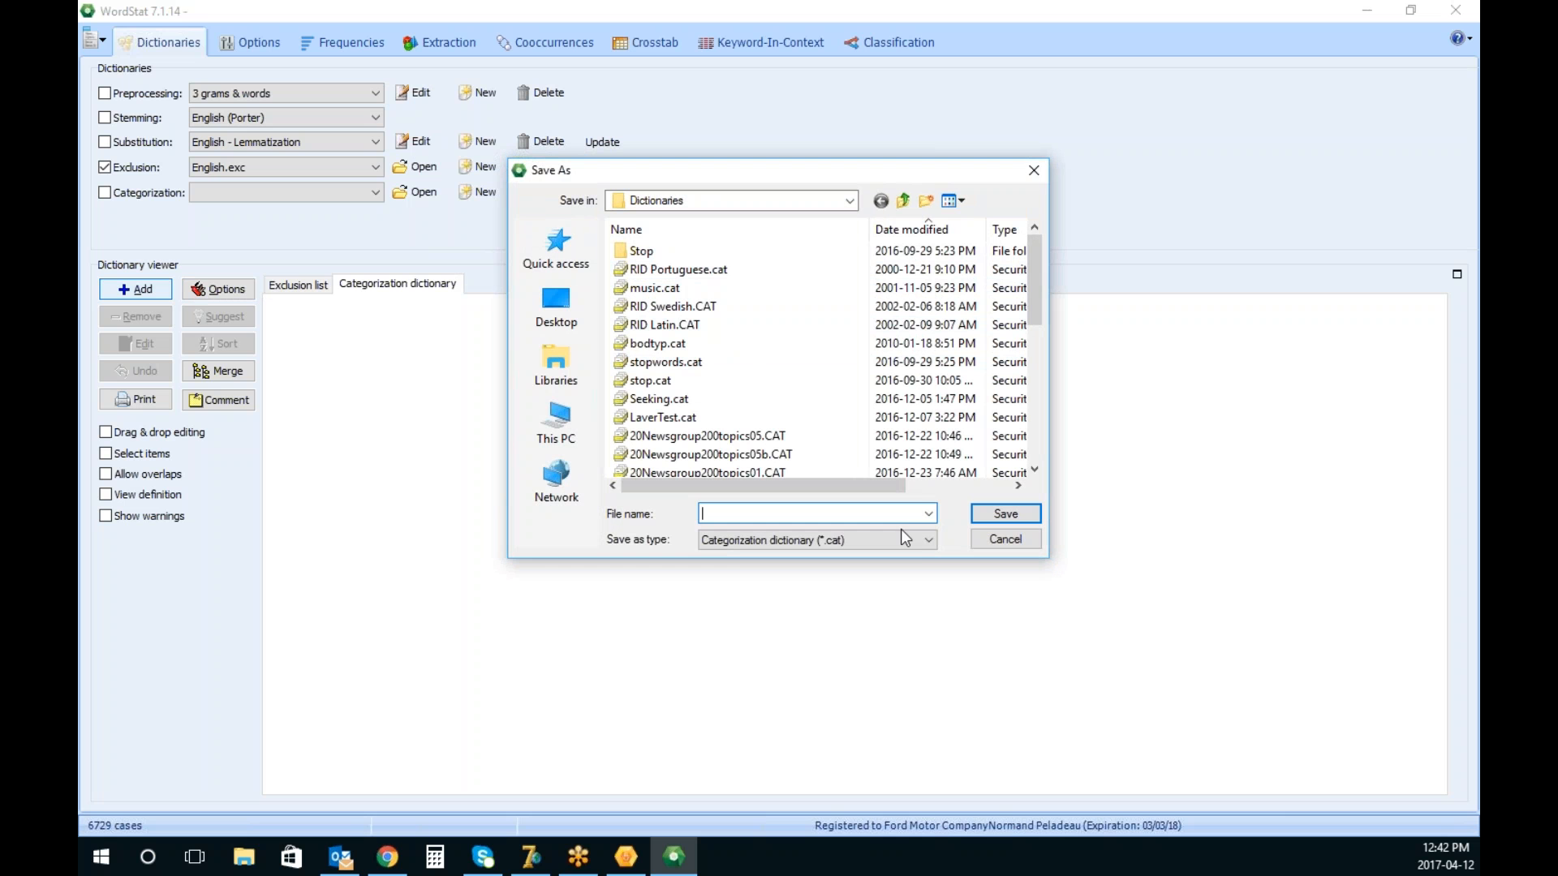
type("test")
key("Return")
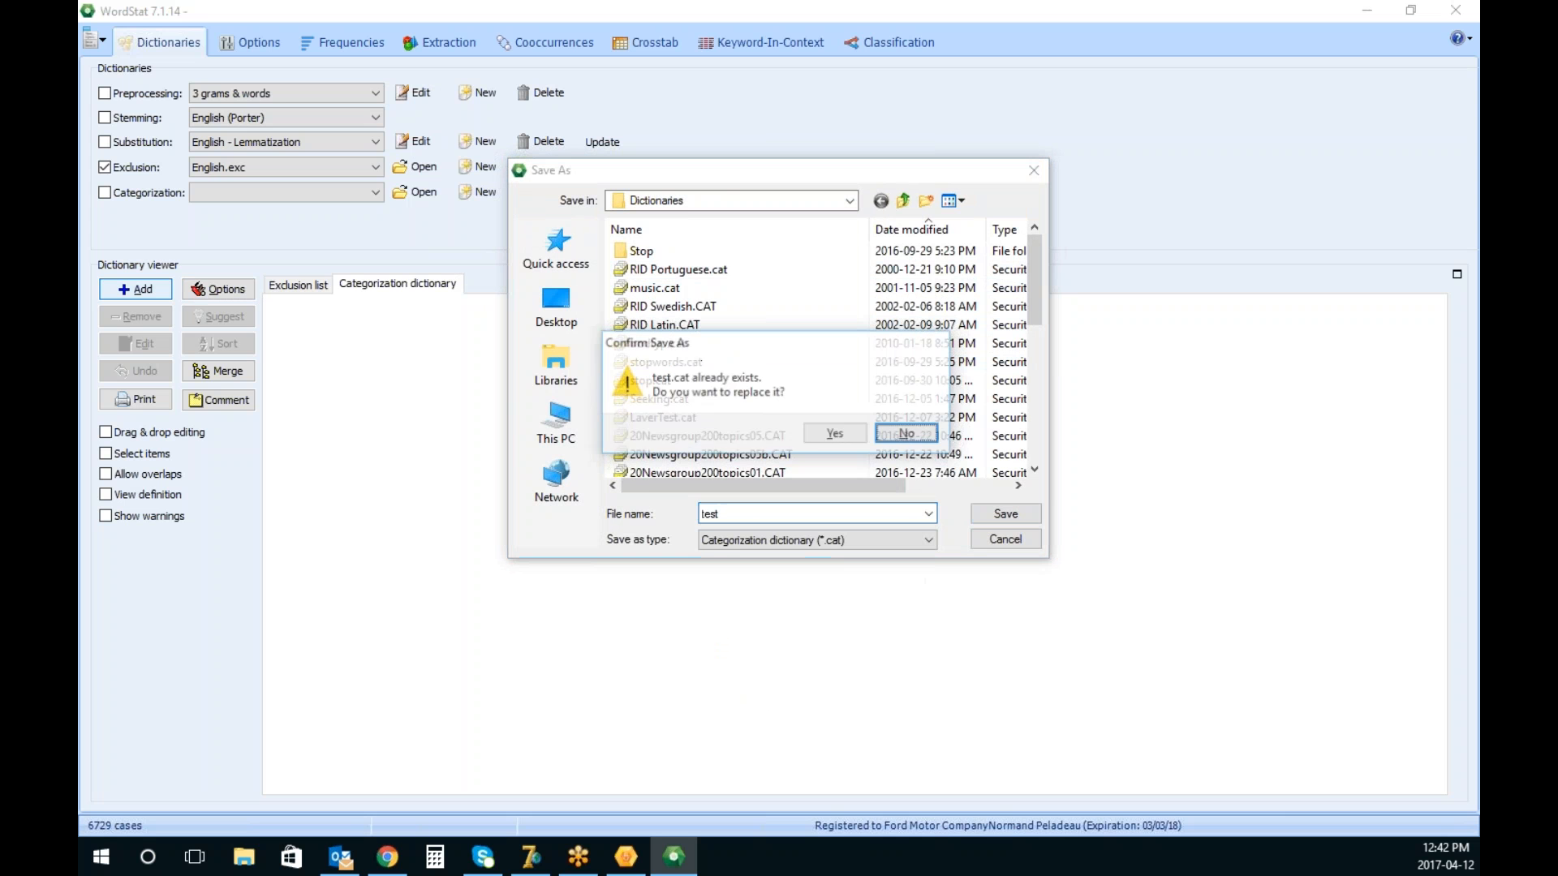
left_click(843, 433)
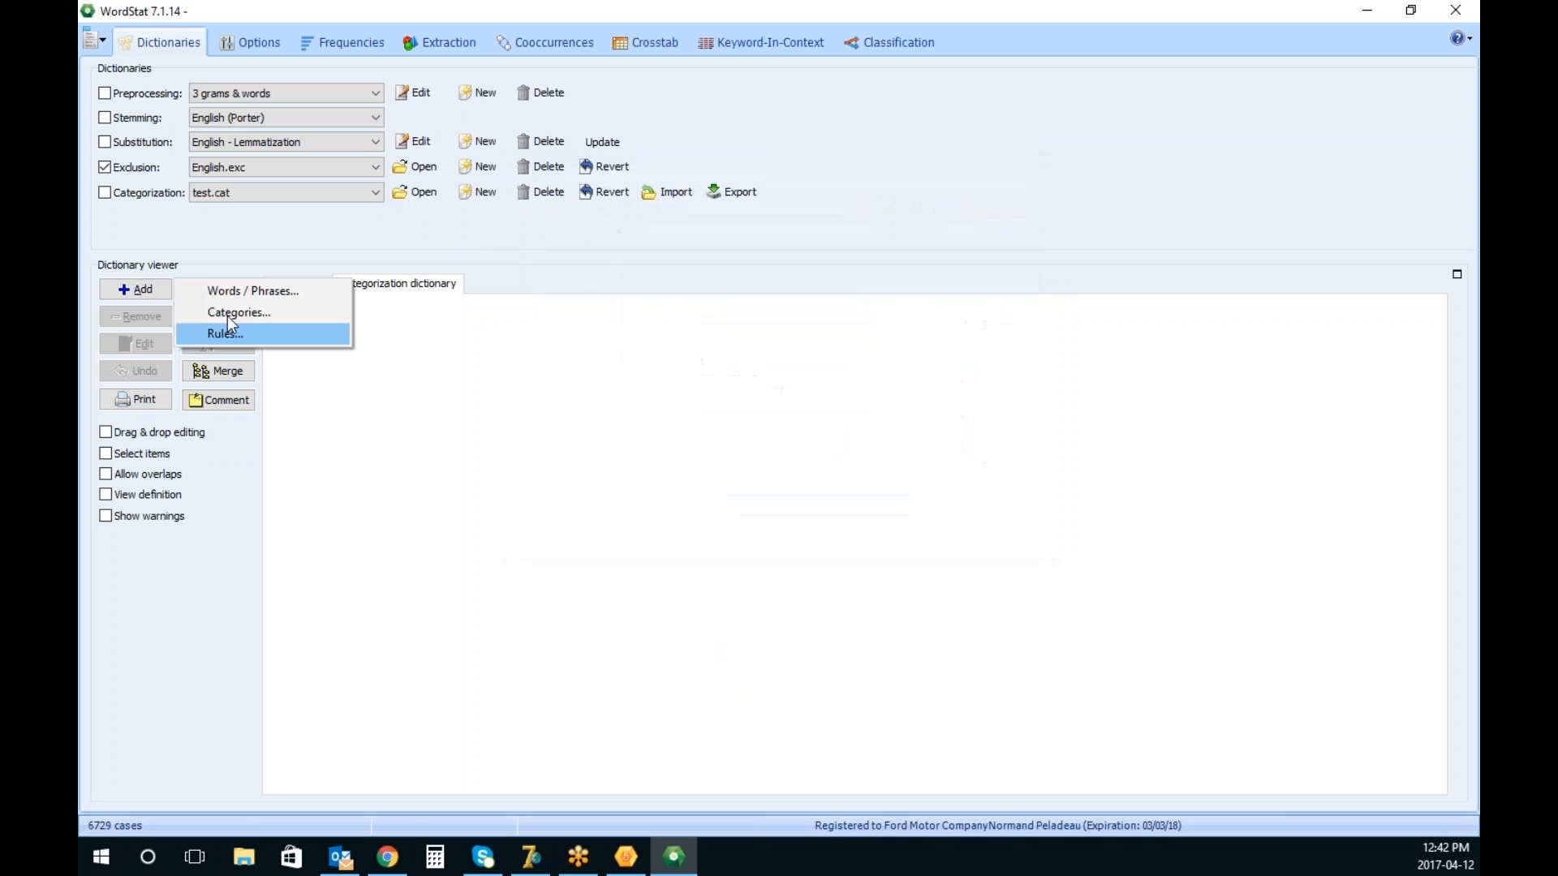
Add the main categories EDUCATION and HEALTH_CARE to the test dictionary
left_click(248, 312)
type("EDUCATION ")
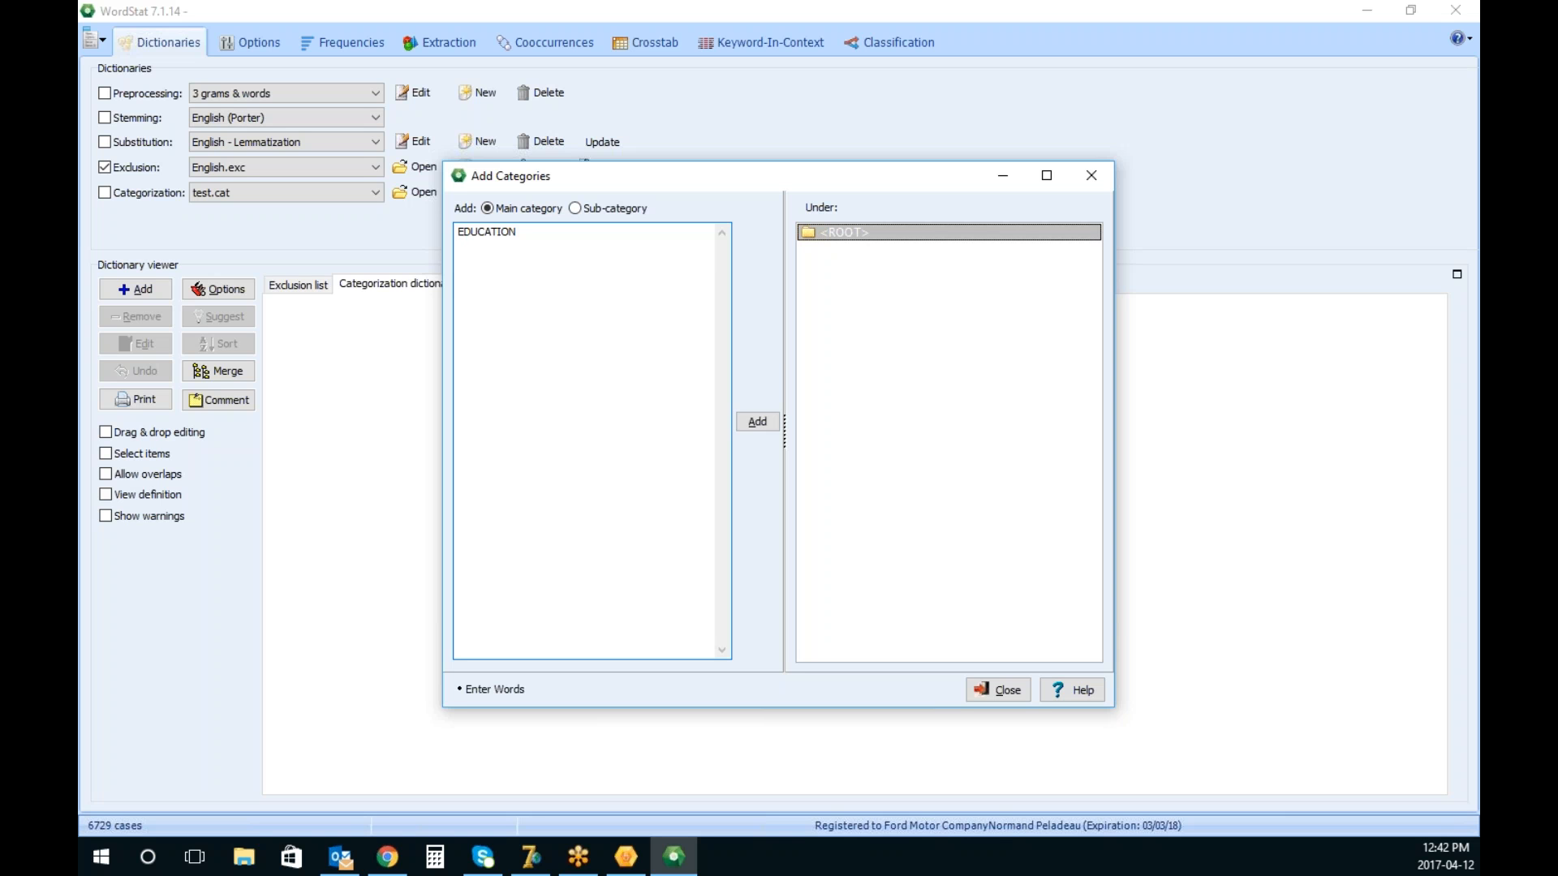
type("HEALTH_CARE")
left_click(757, 421)
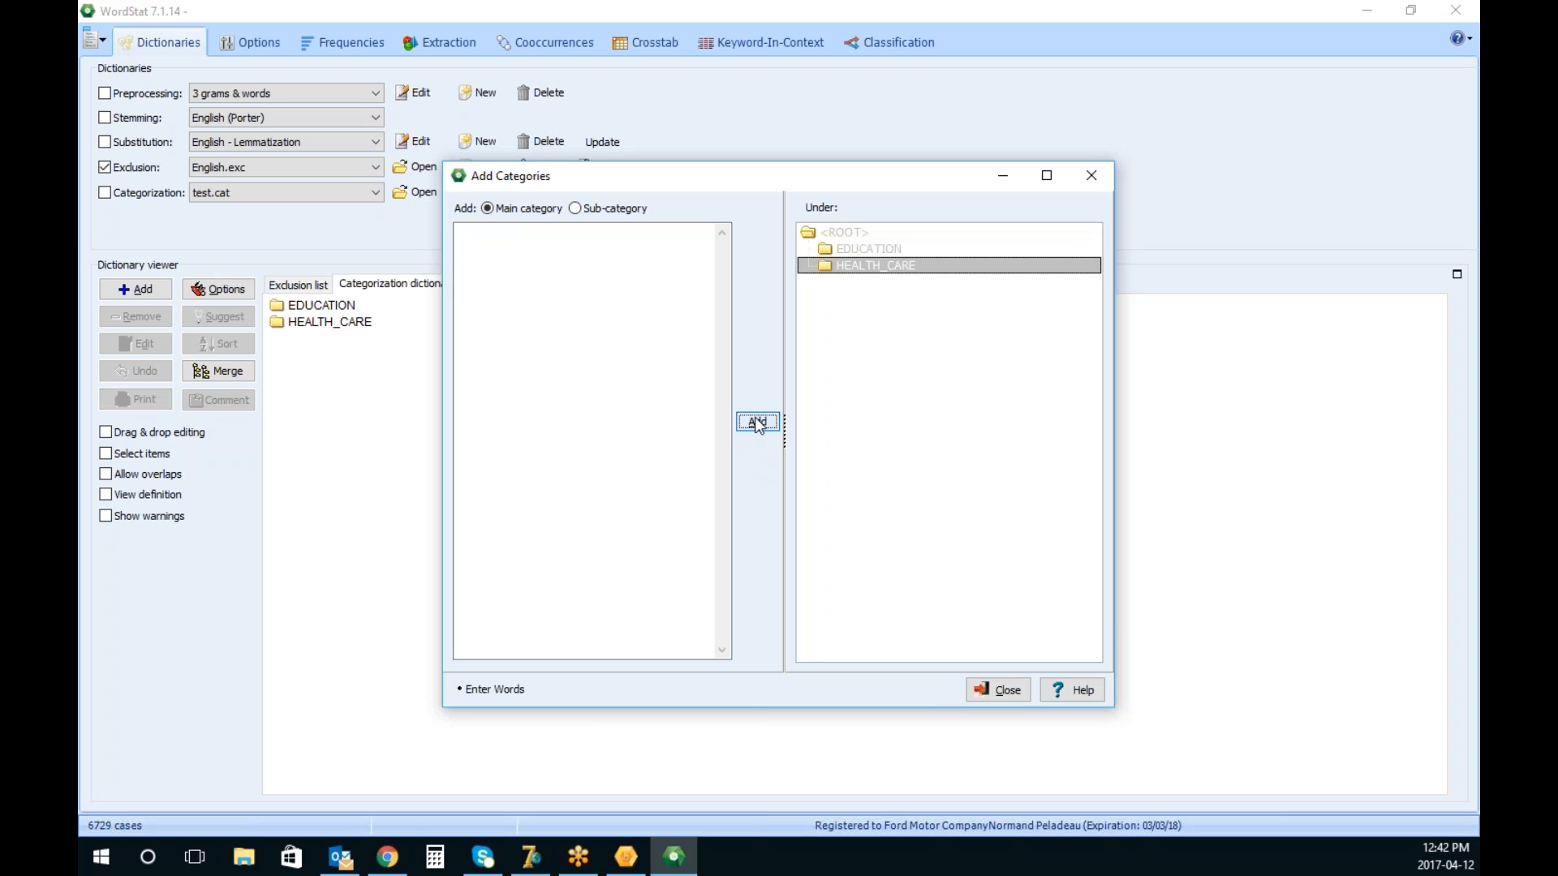
left_click(1007, 688)
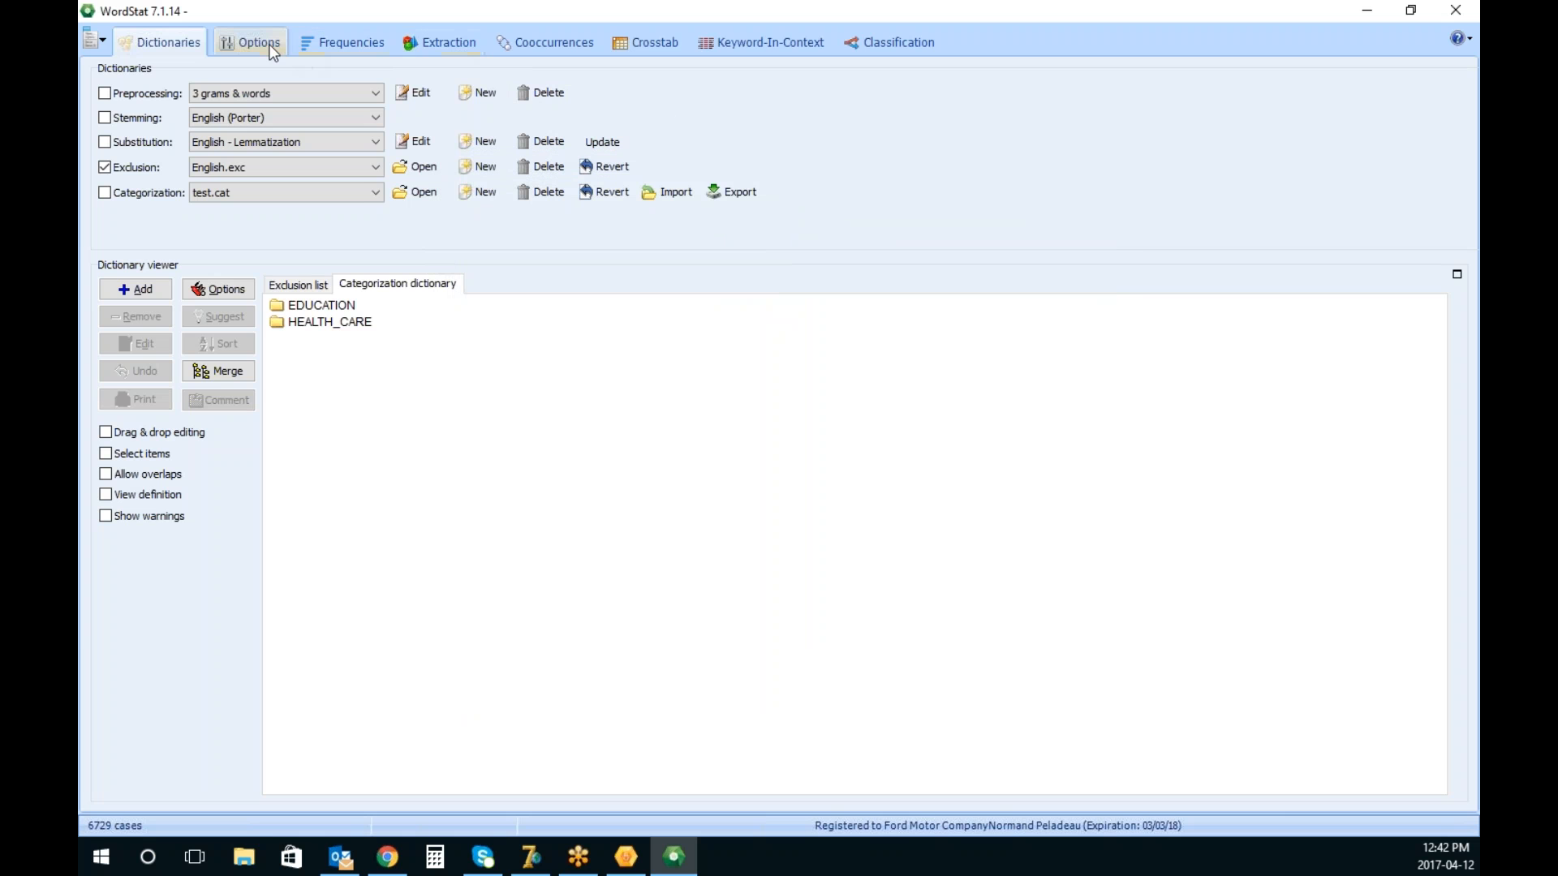
Crosstabulate keywords by code with the chi-square statistic and sort them by Chi2 in descending order
left_click(651, 42)
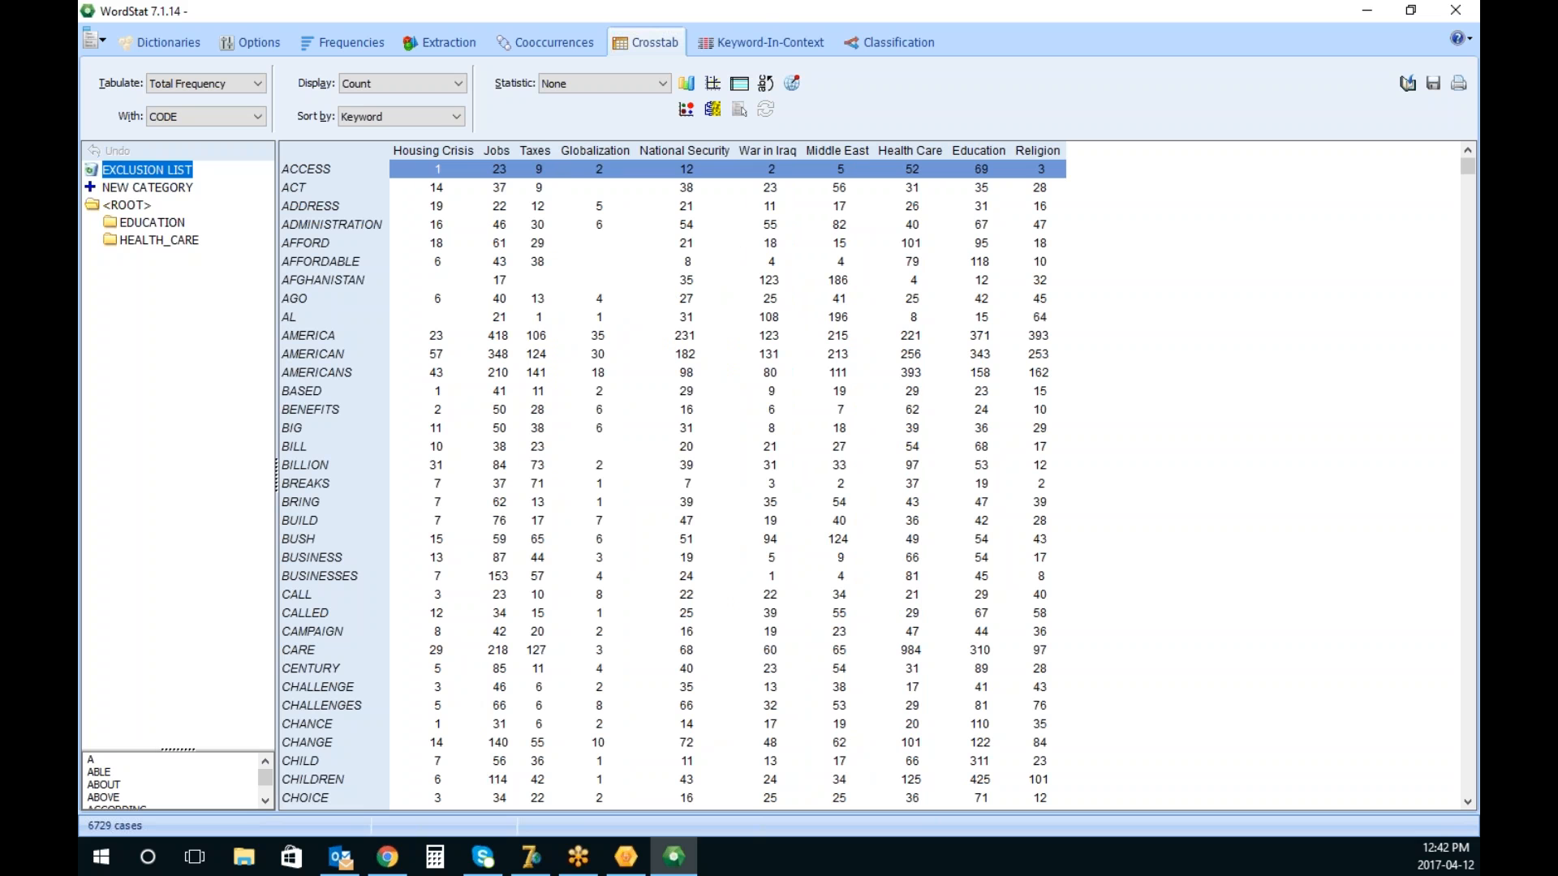
left_click(635, 84)
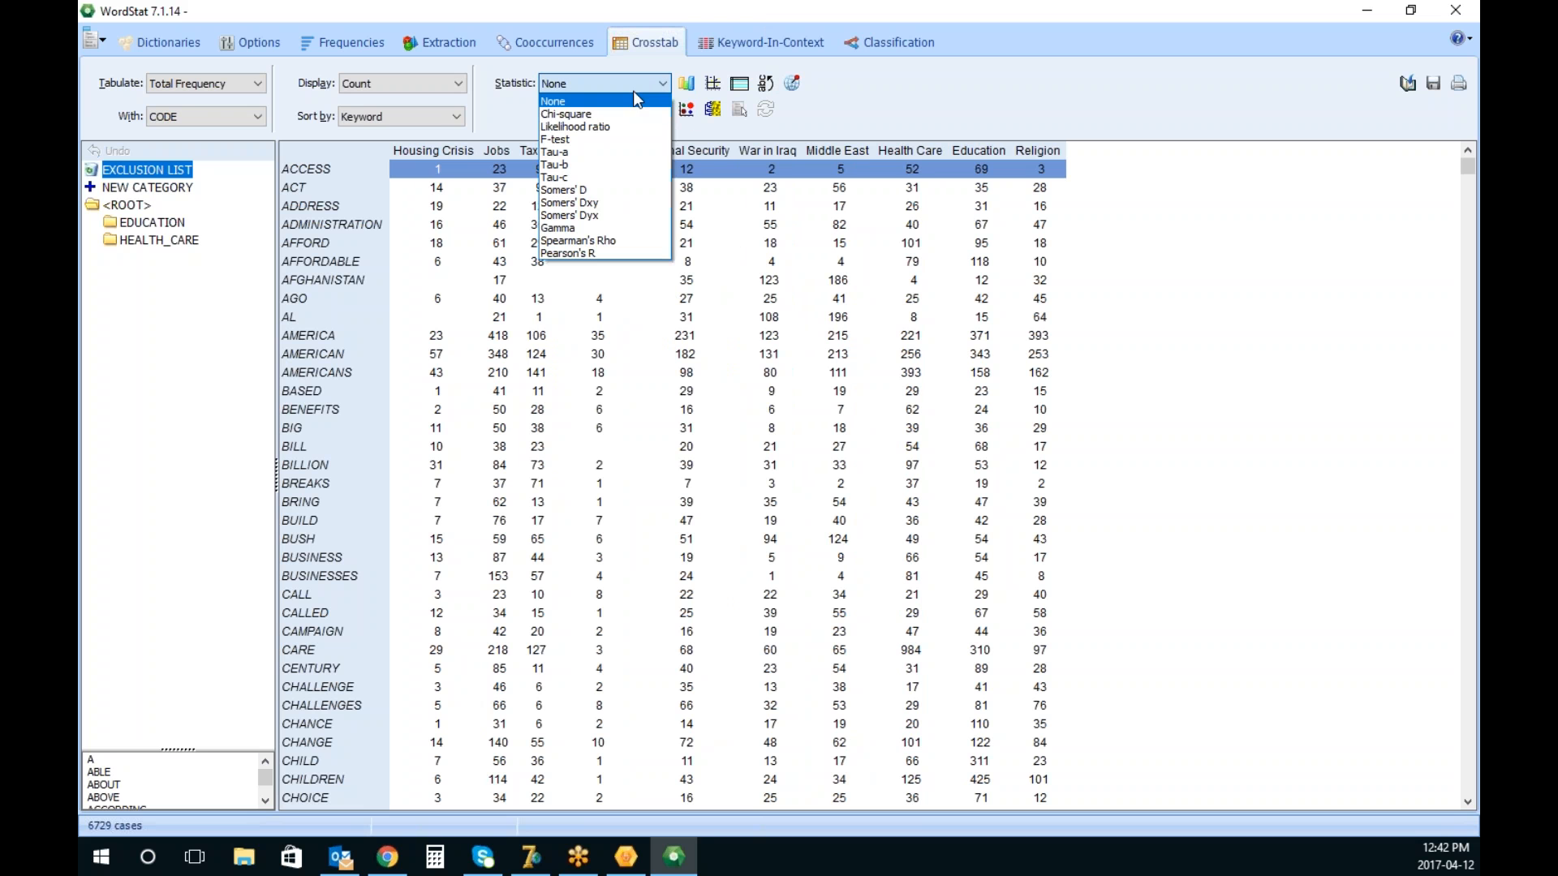
left_click(632, 114)
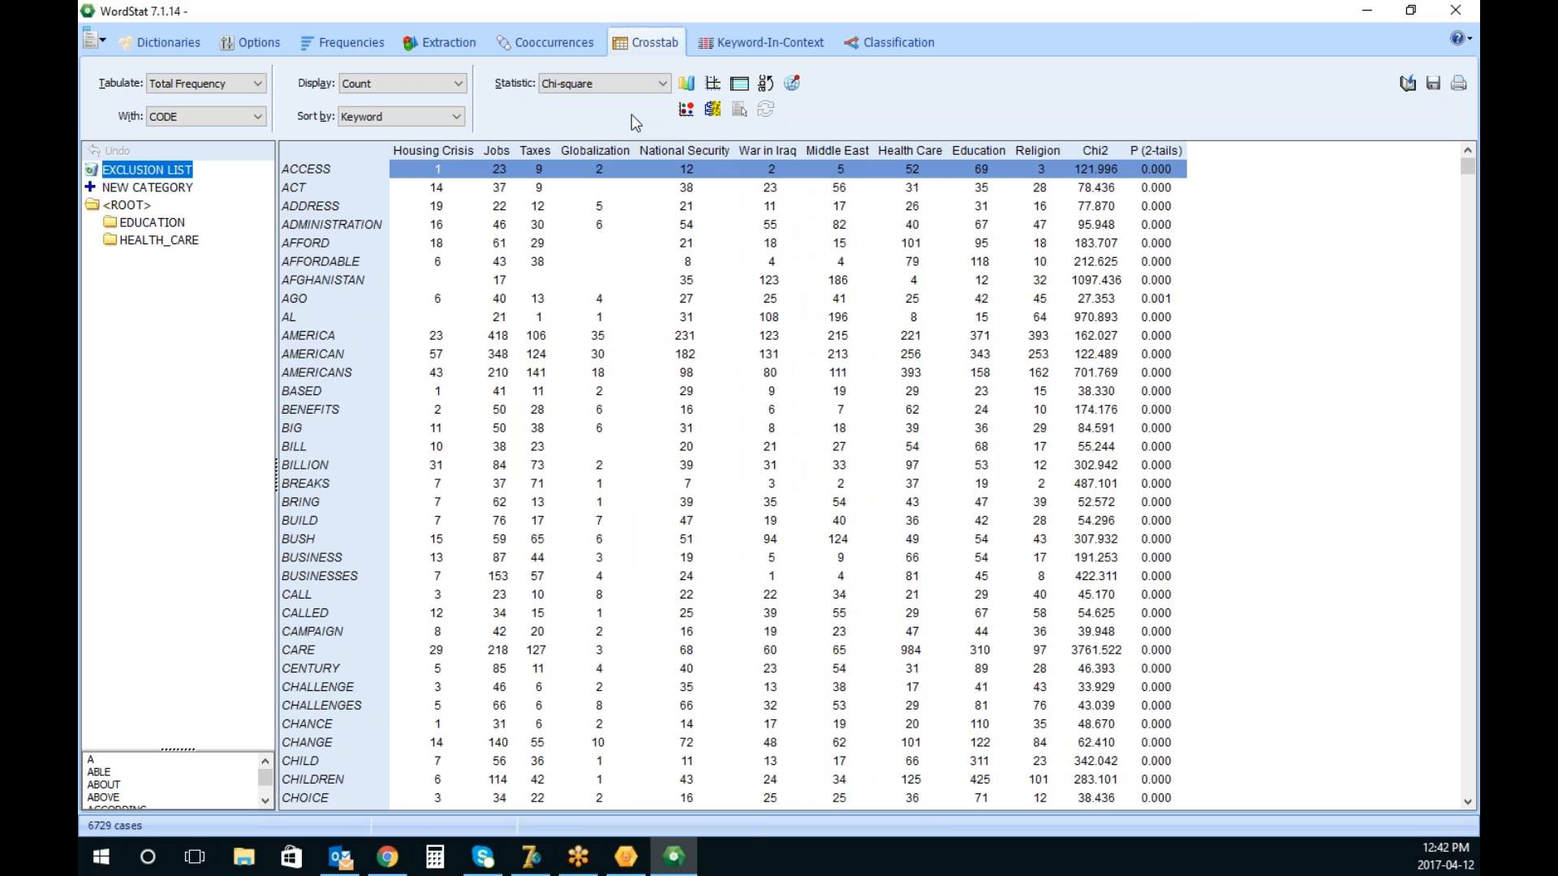
left_click(1109, 149)
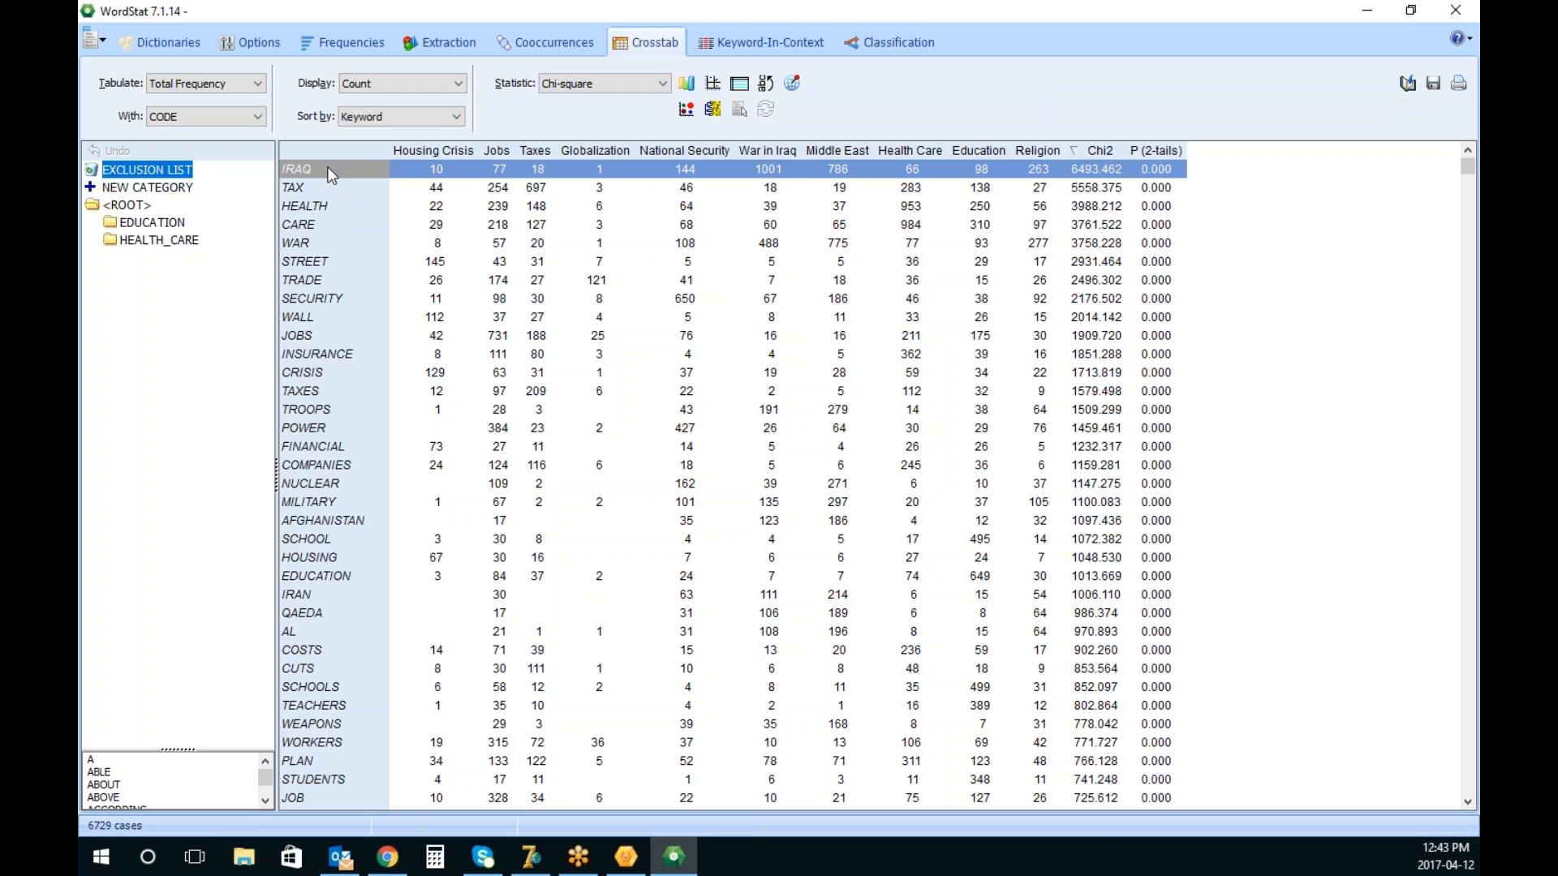
Add the keyword IRAQ to a new root category named IRAQ
left_click_drag(328, 167, 183, 193)
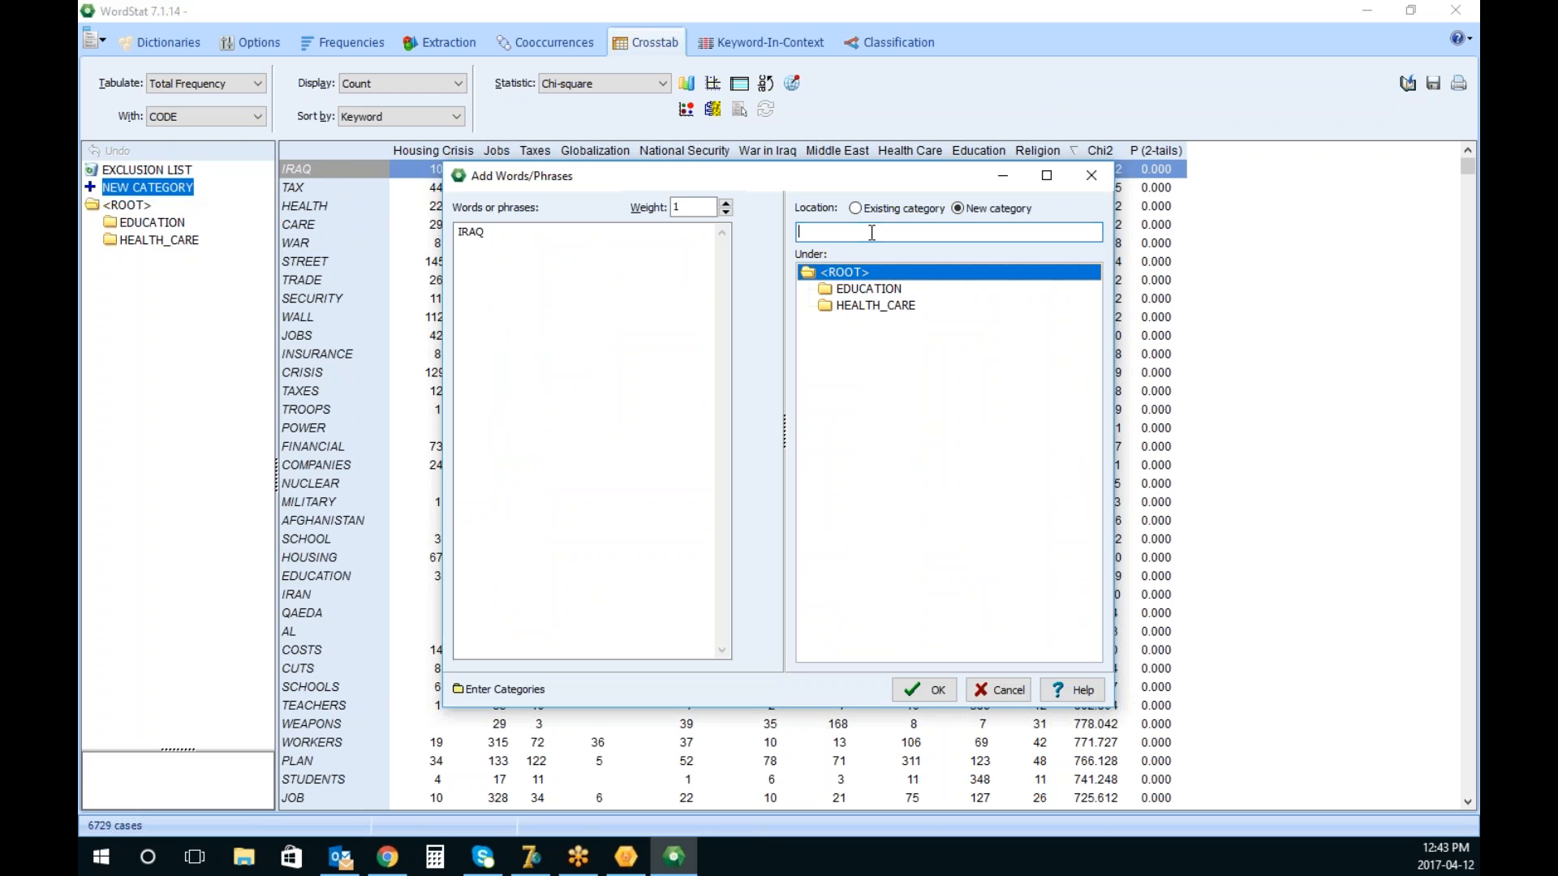
type("IRAQ")
left_click(933, 689)
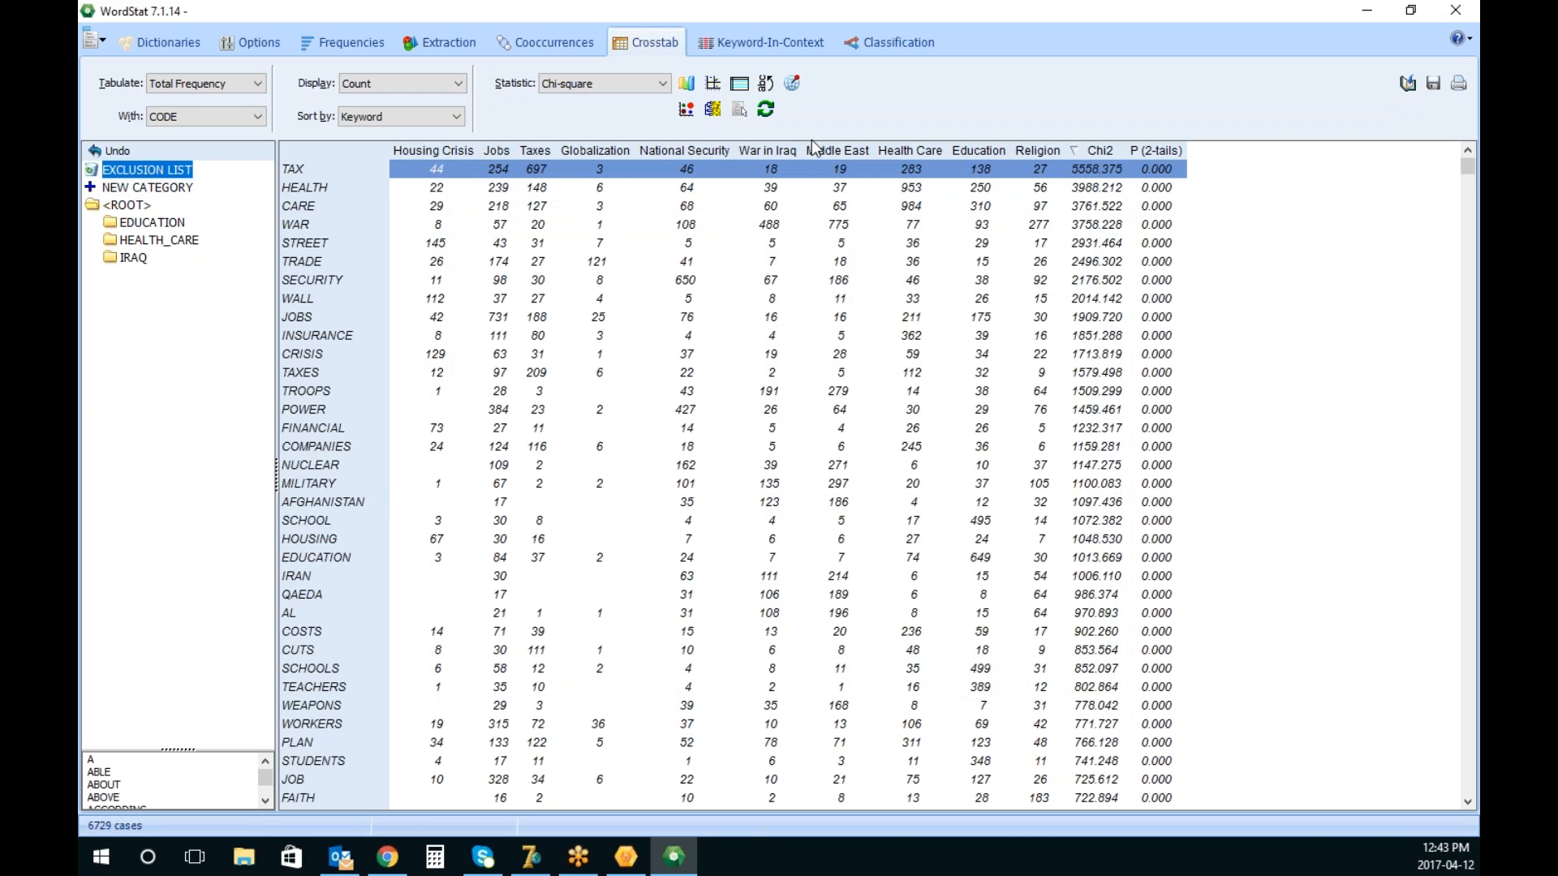
Examine the maximized 2D correspondence analysis map of keywords and codes, including the actions offered for SCHOOL, and close it
left_click(713, 83)
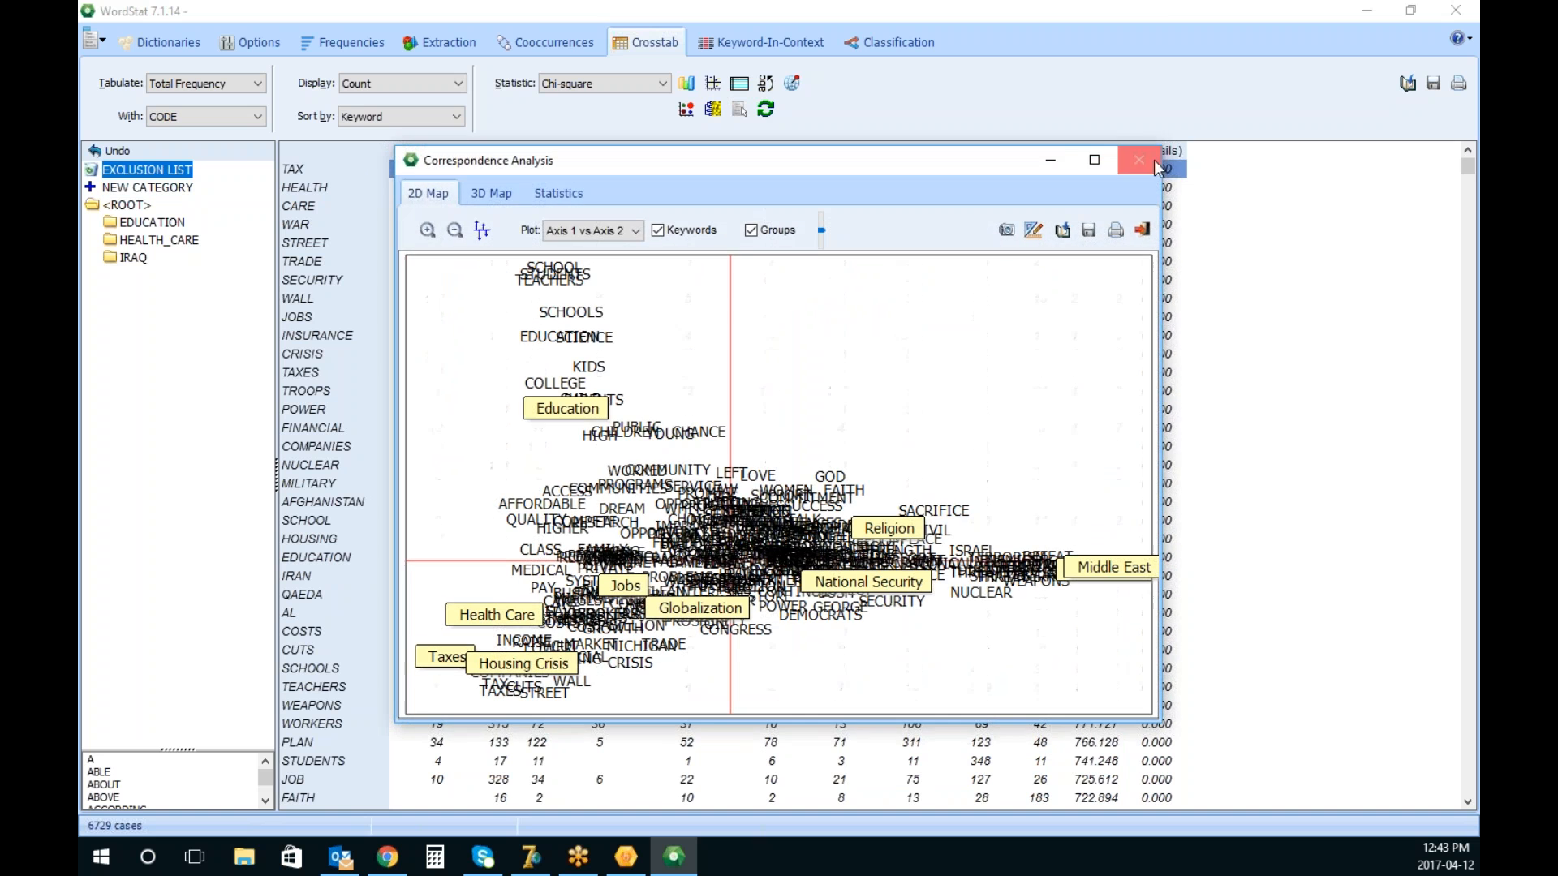
left_click(1097, 160)
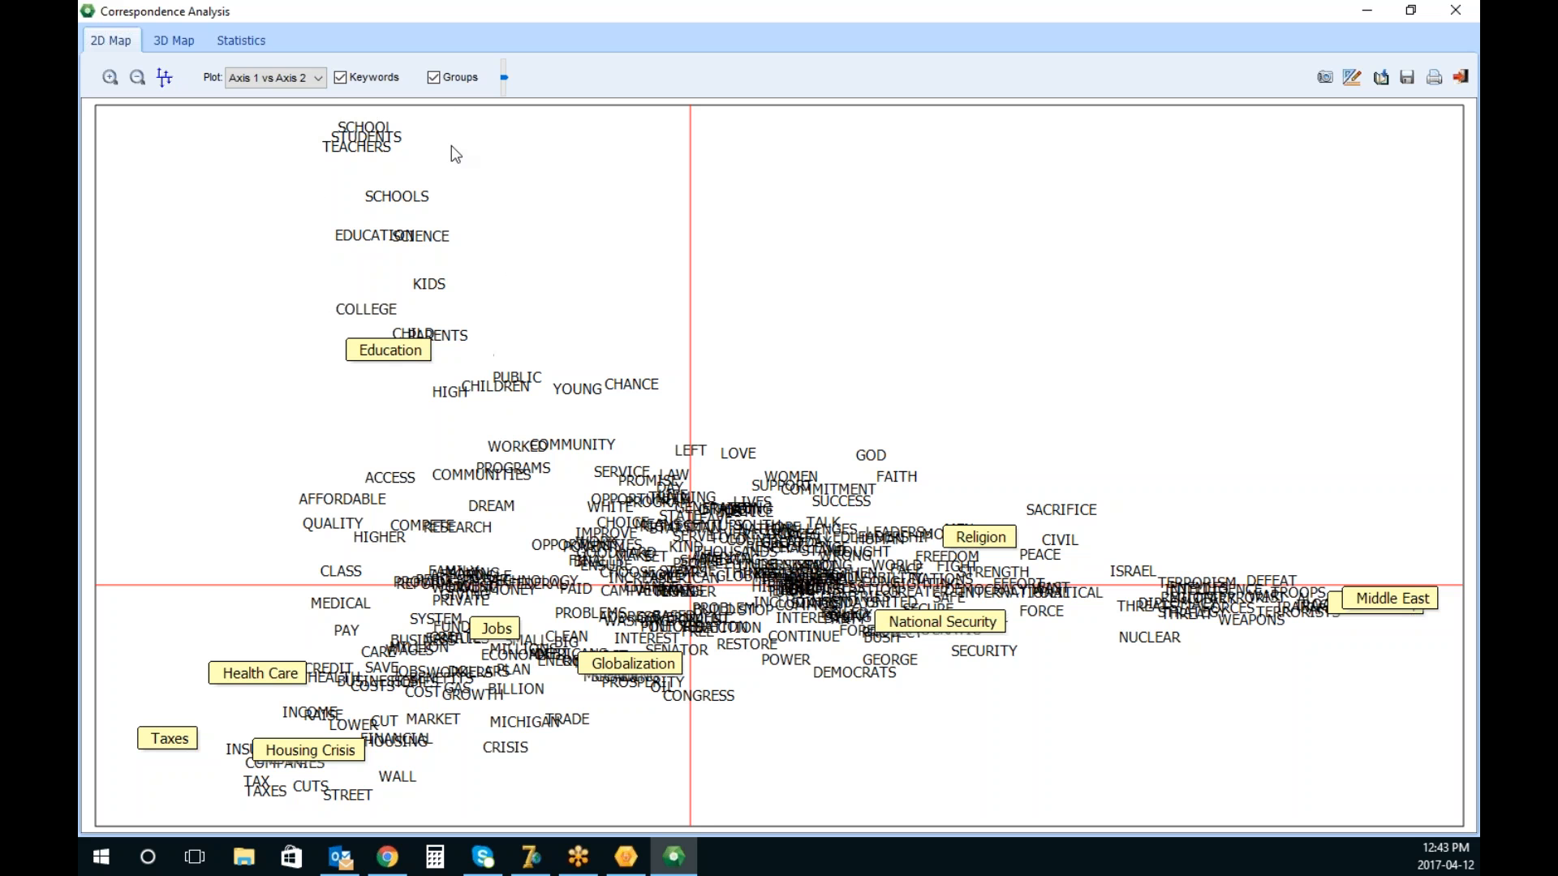
right_click(379, 129)
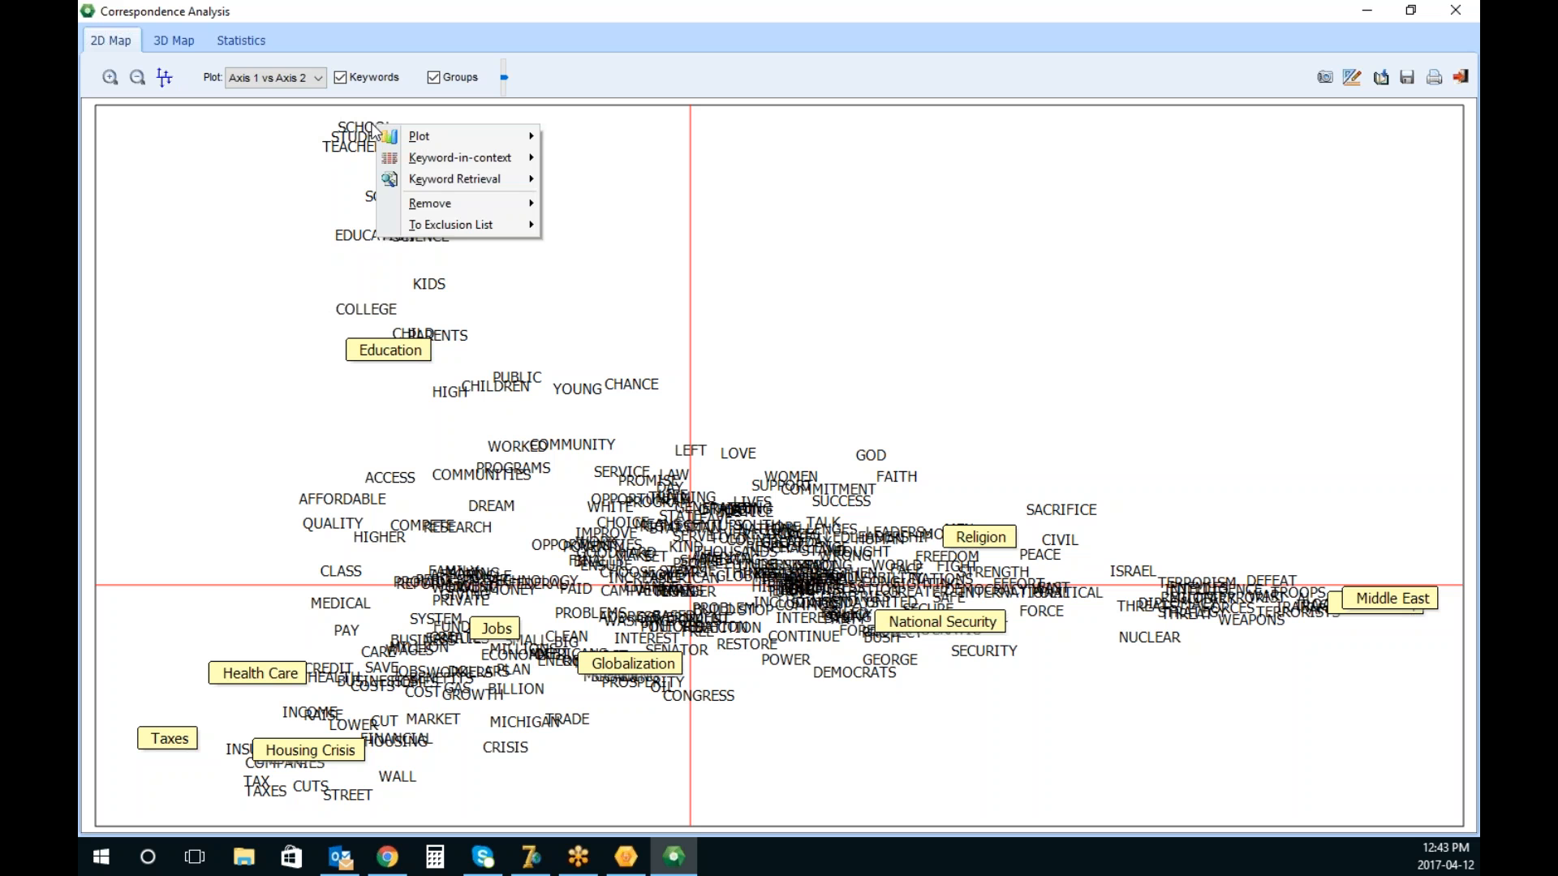
left_click(850, 354)
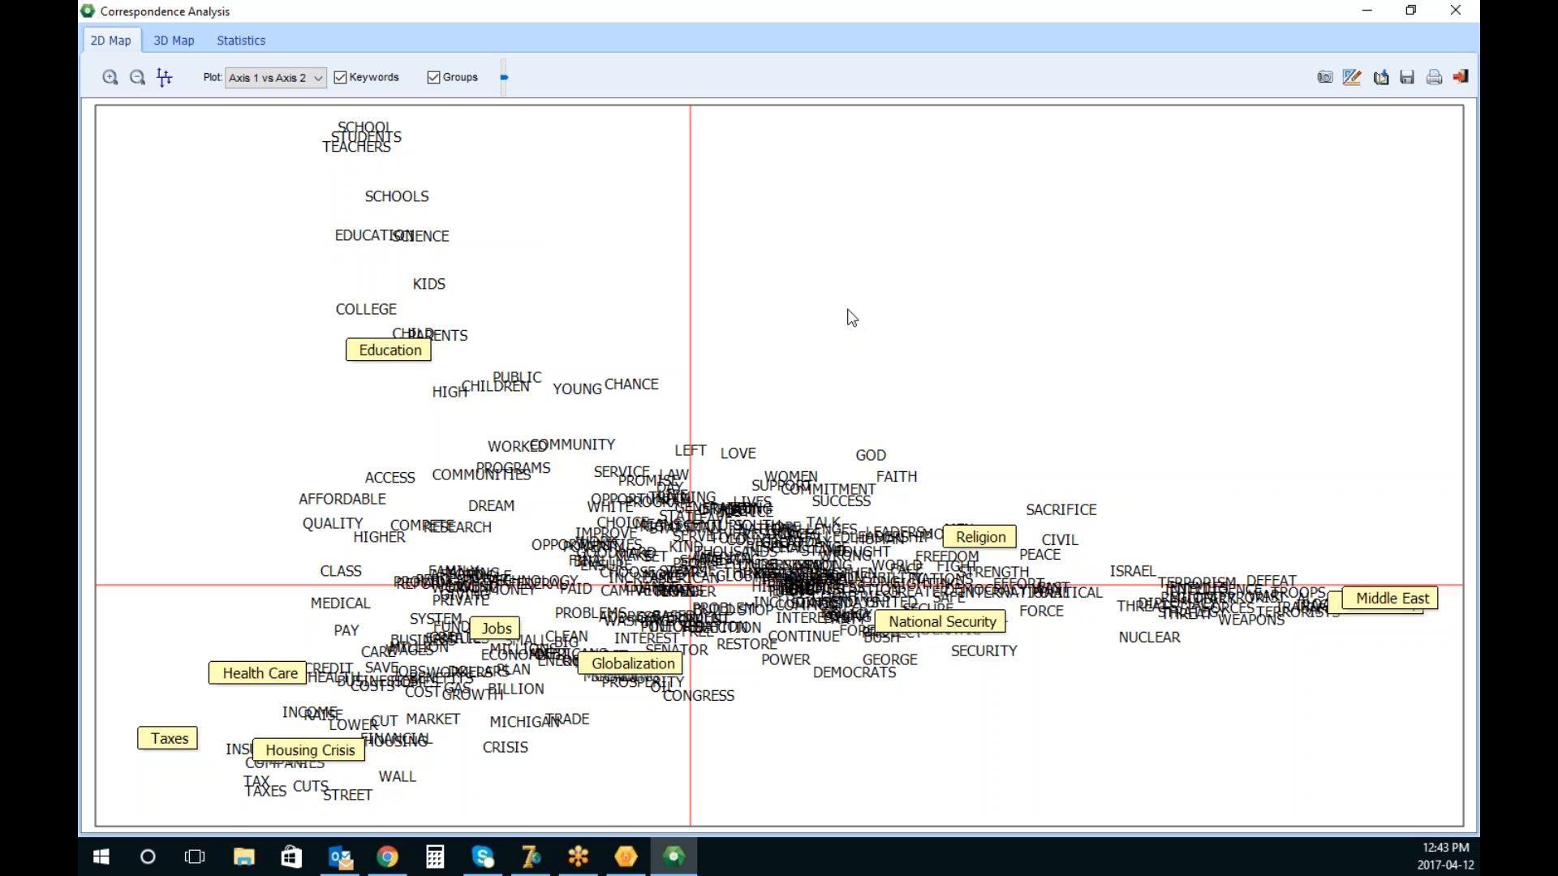
left_click(1460, 79)
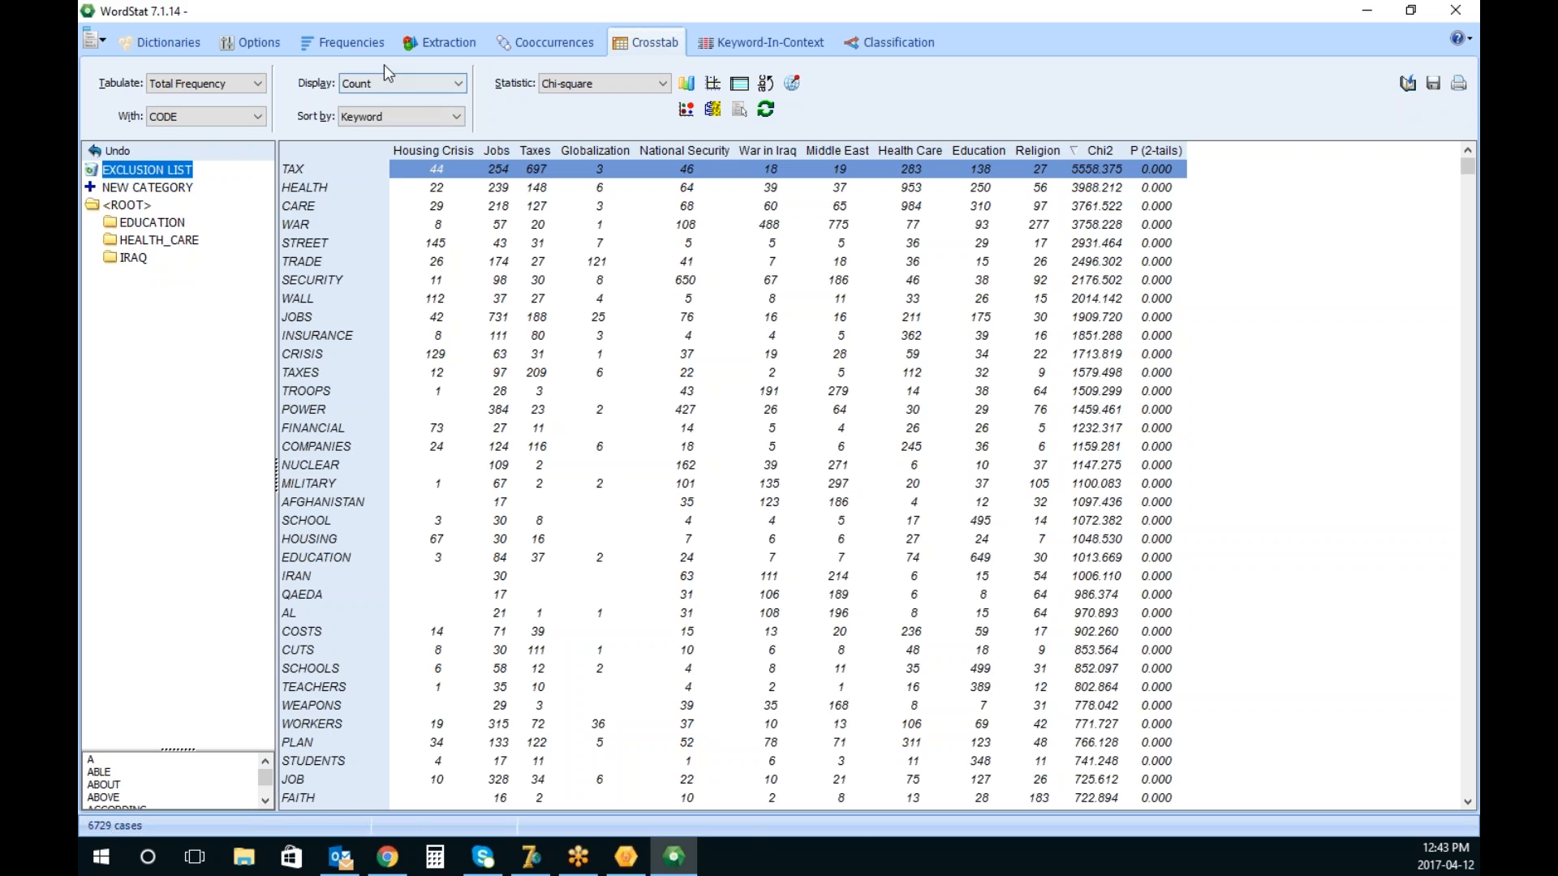
Extract phrases of 2 to 5 words, assigning HEALTH CARE to HEALTH_CARE, and WAR IN IRAQ and AL QAEDA to IRAQ
left_click(451, 45)
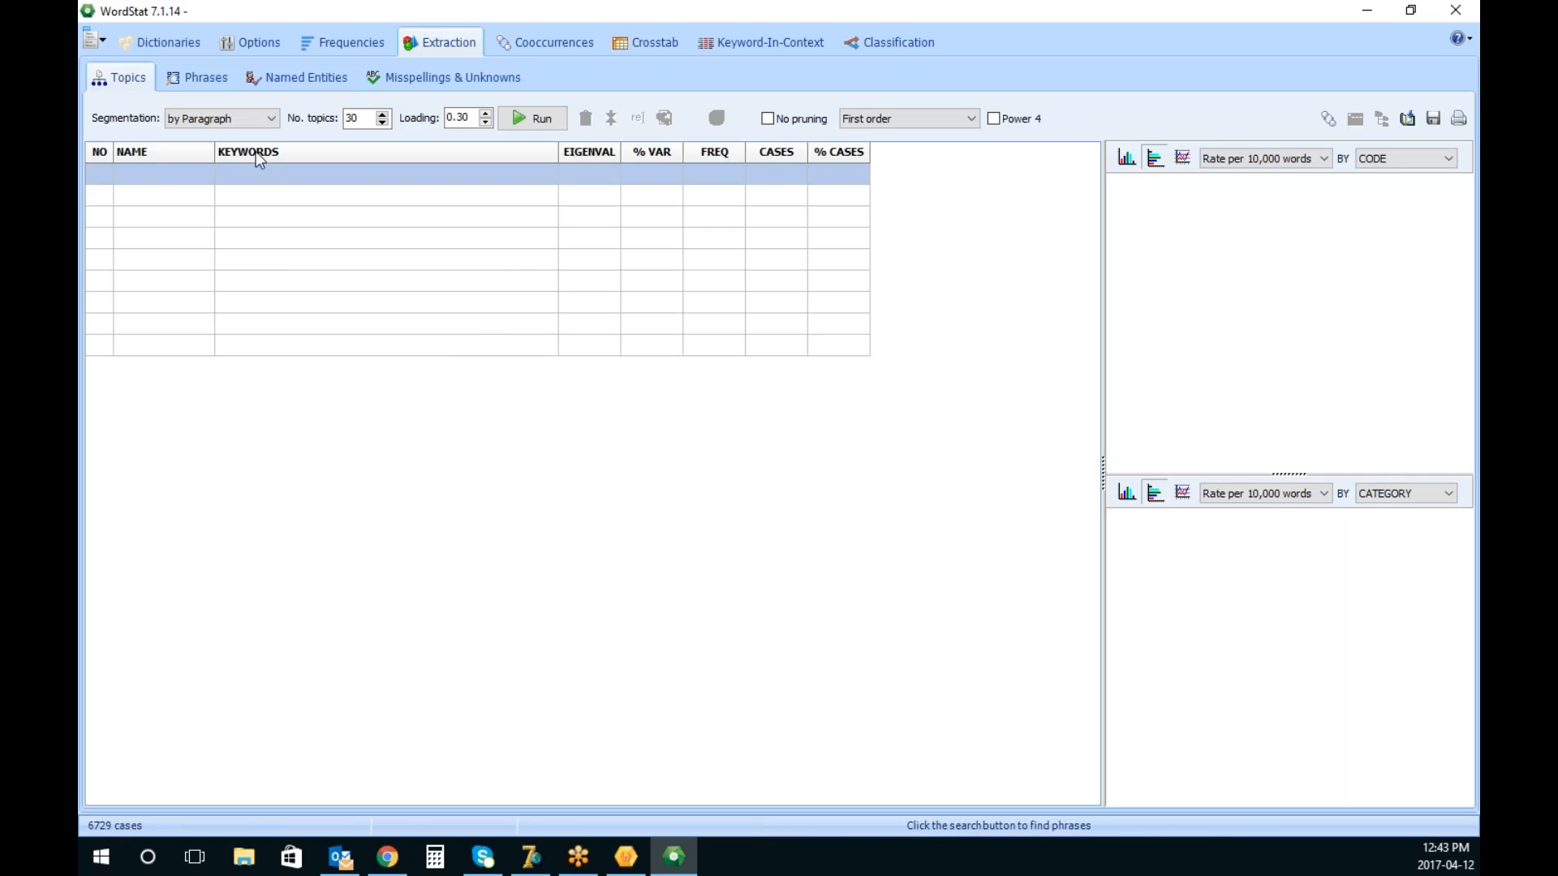
left_click(199, 78)
left_click(467, 120)
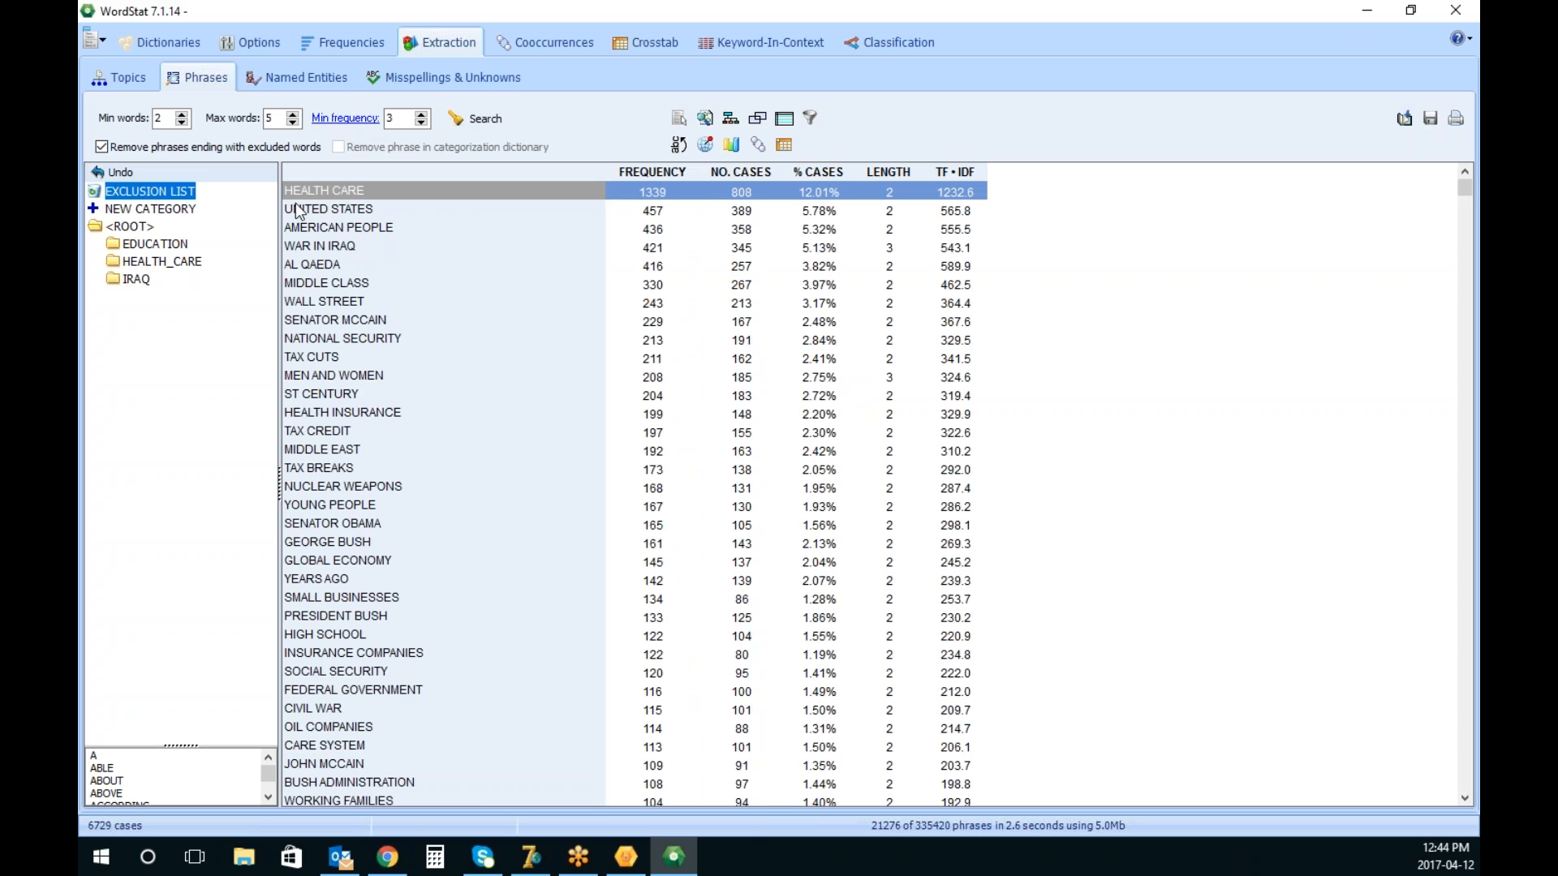
left_click_drag(300, 192, 203, 262)
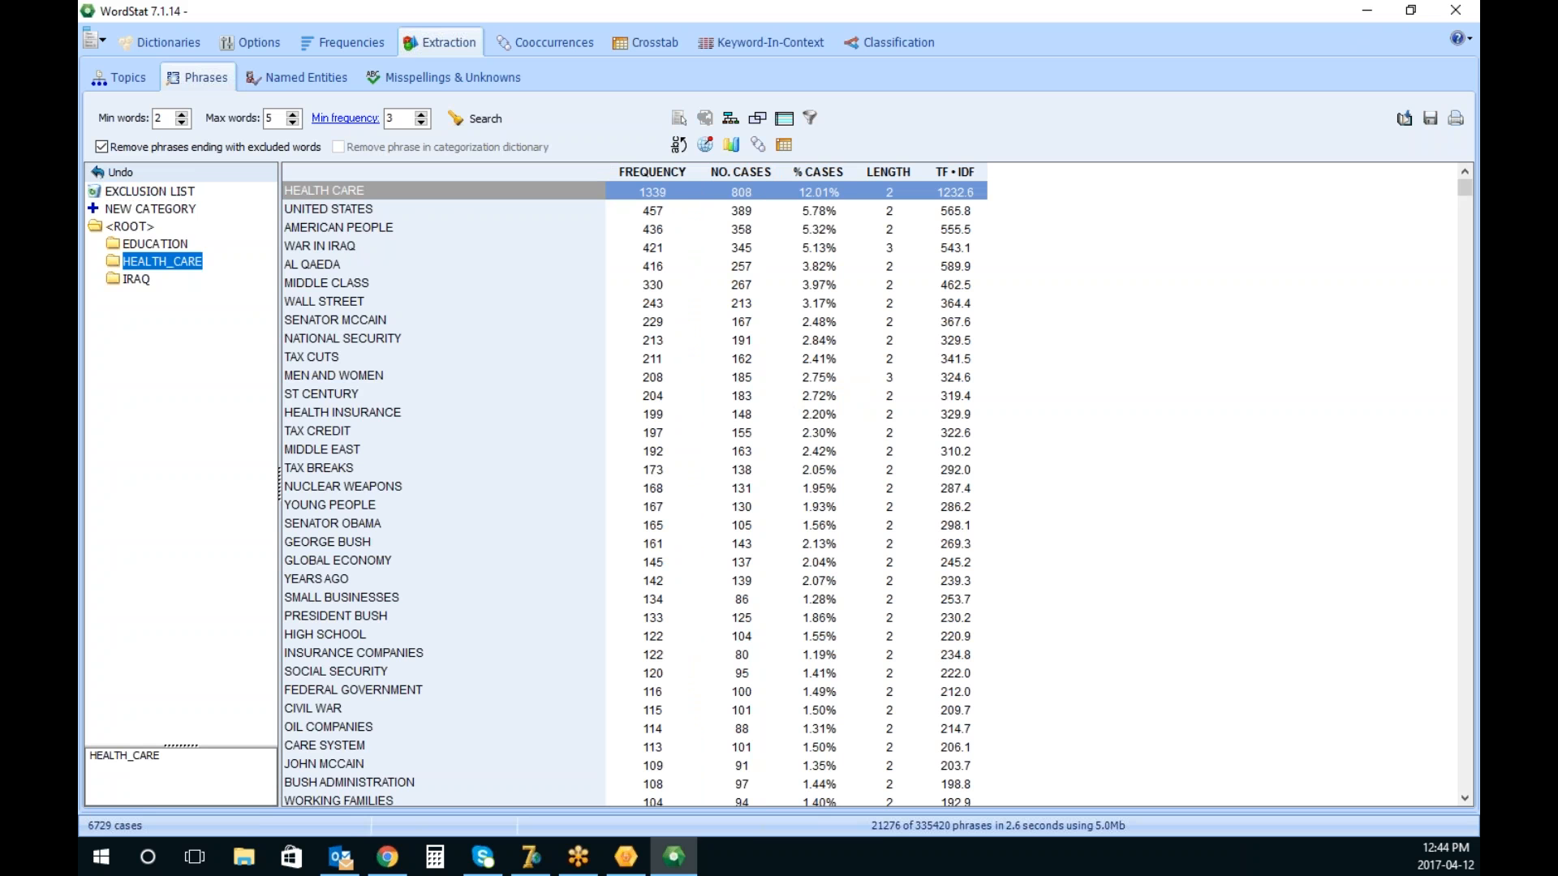
left_click_drag(333, 227, 170, 288)
left_click(318, 229)
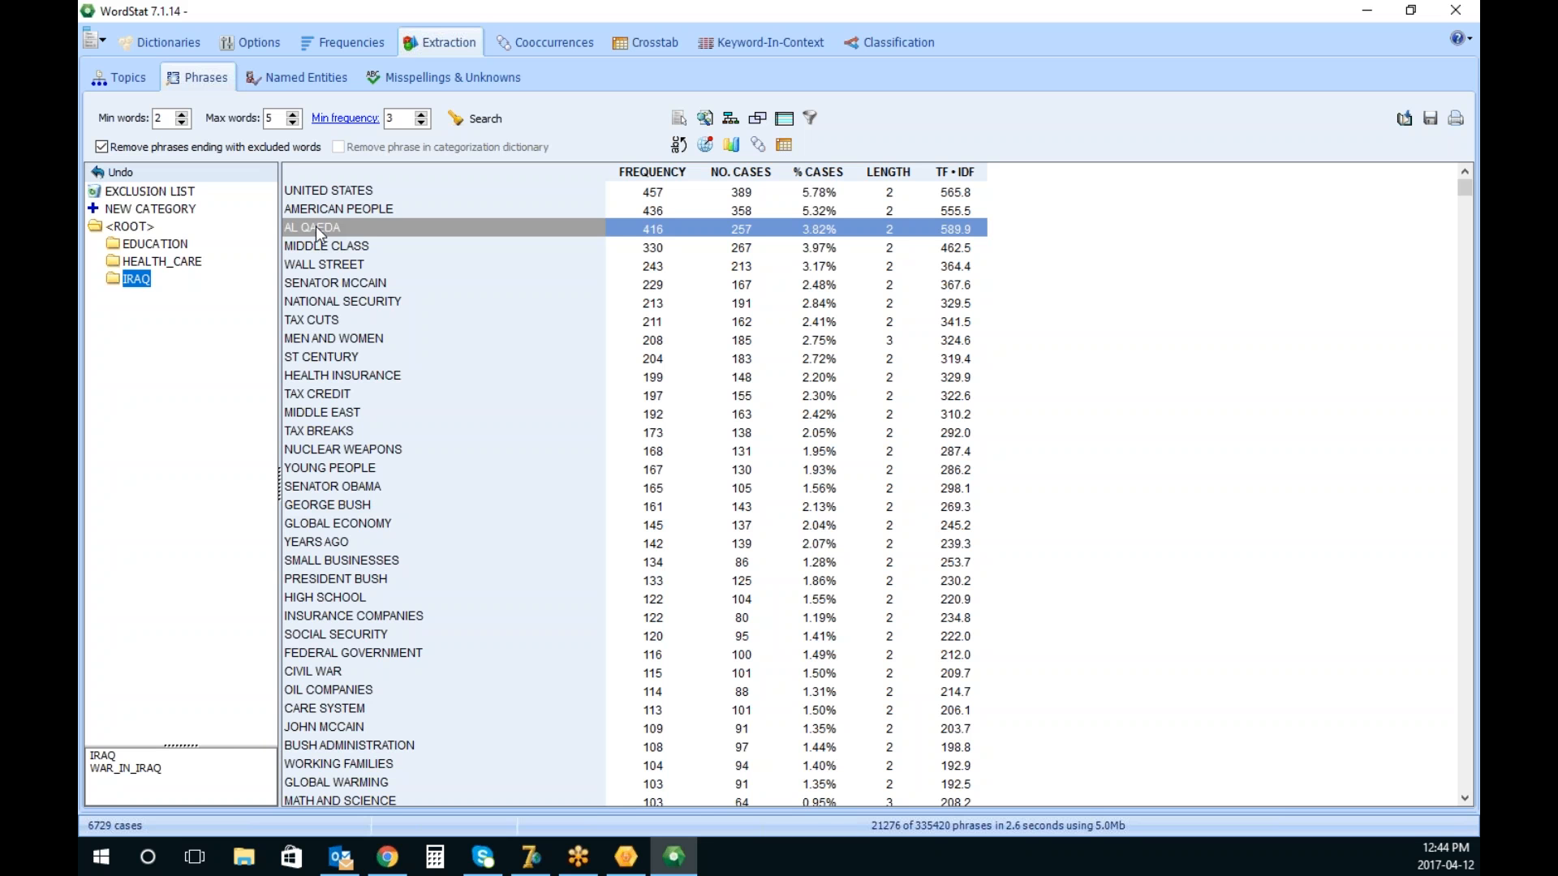
left_click_drag(315, 229, 154, 277)
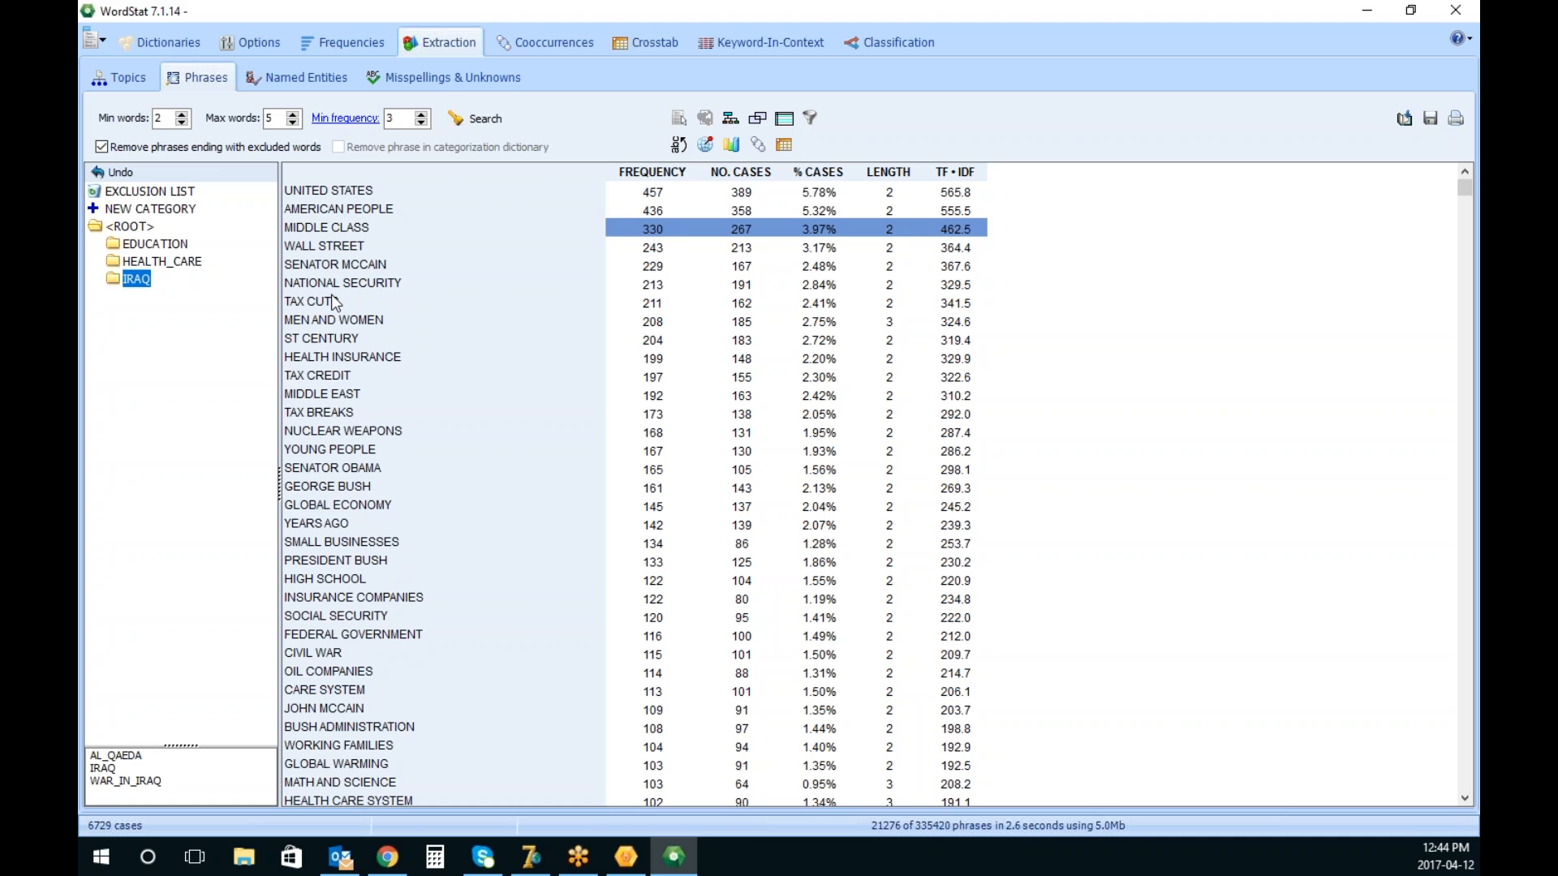
Add the phrase NUCLEAR WEAPONS to a new root category named NATIONAL_SECURITY
left_click(354, 434)
left_click_drag(351, 433, 163, 214)
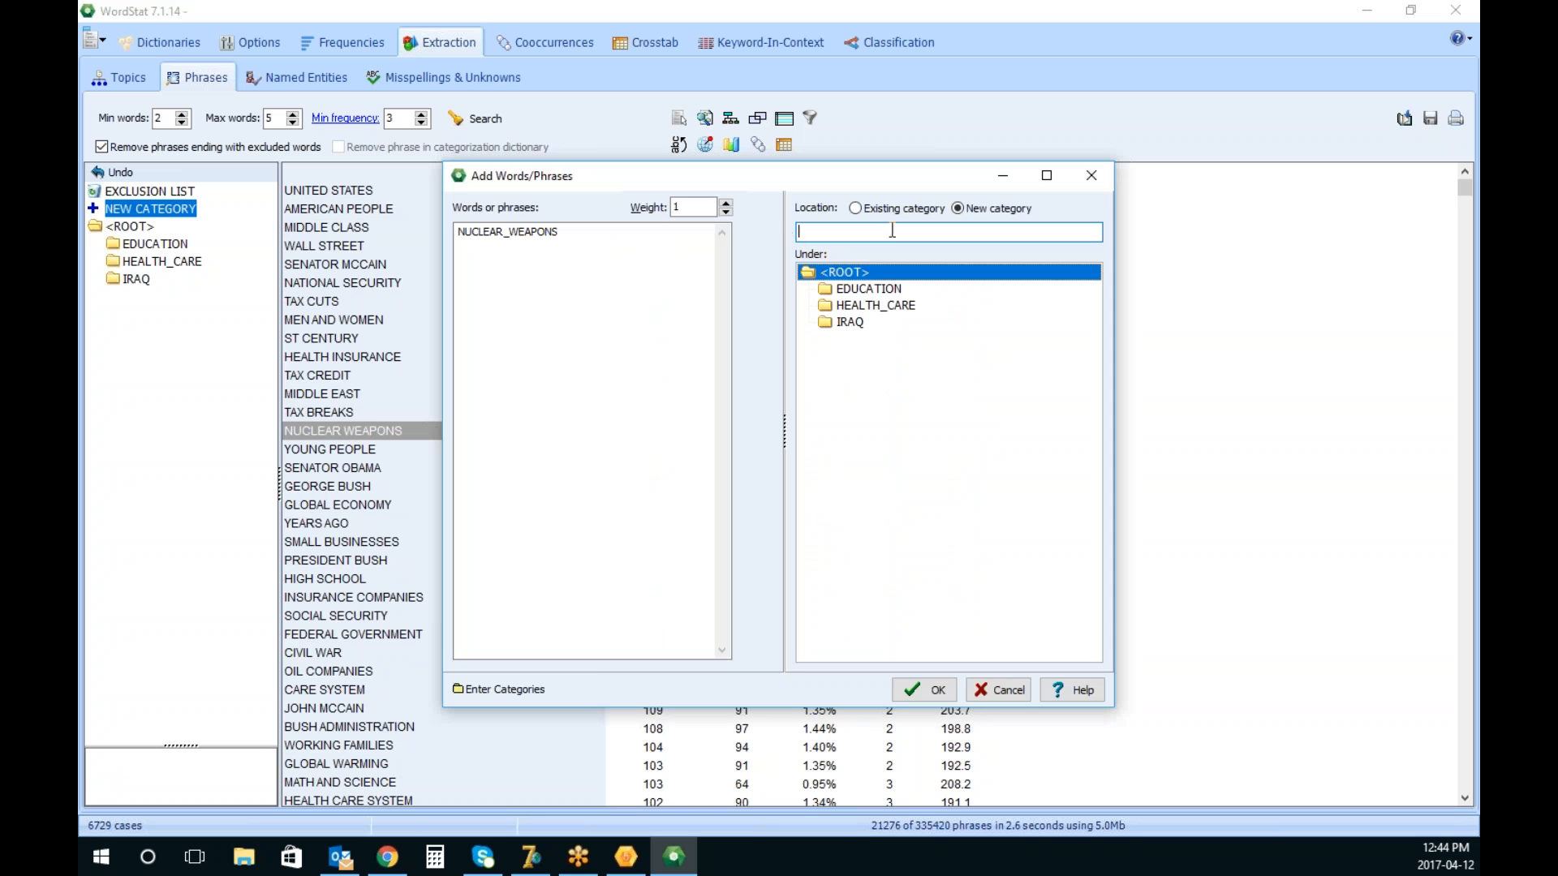
type("NATIONAL_SECURITY")
left_click(929, 688)
Add the phrase GLOBAL ECONOMY to a new root category named GLOBALISATION
left_click(324, 449)
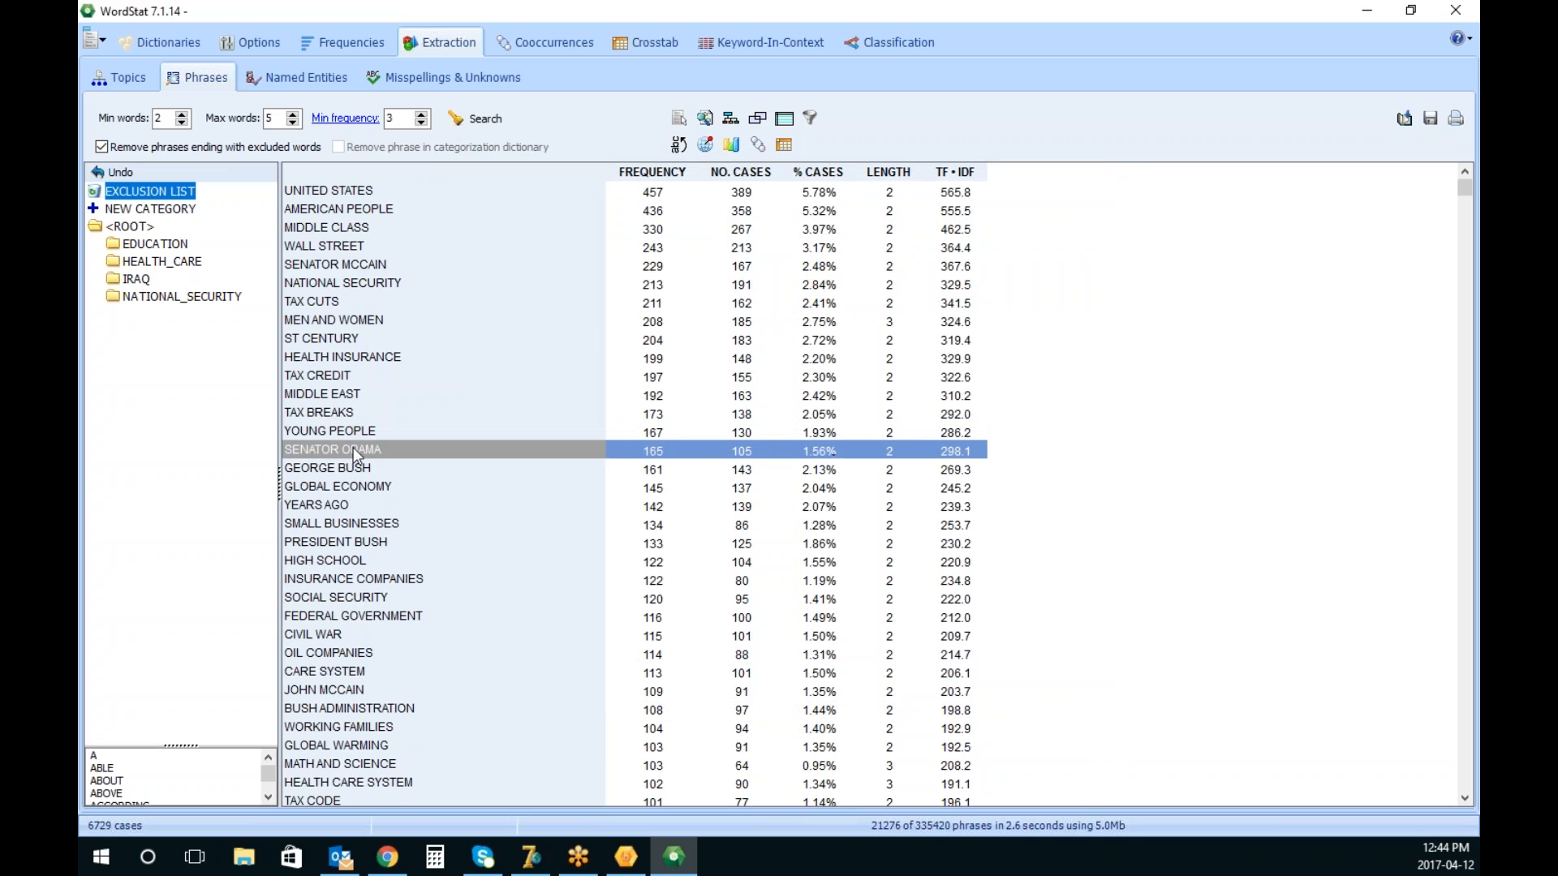
left_click(349, 486)
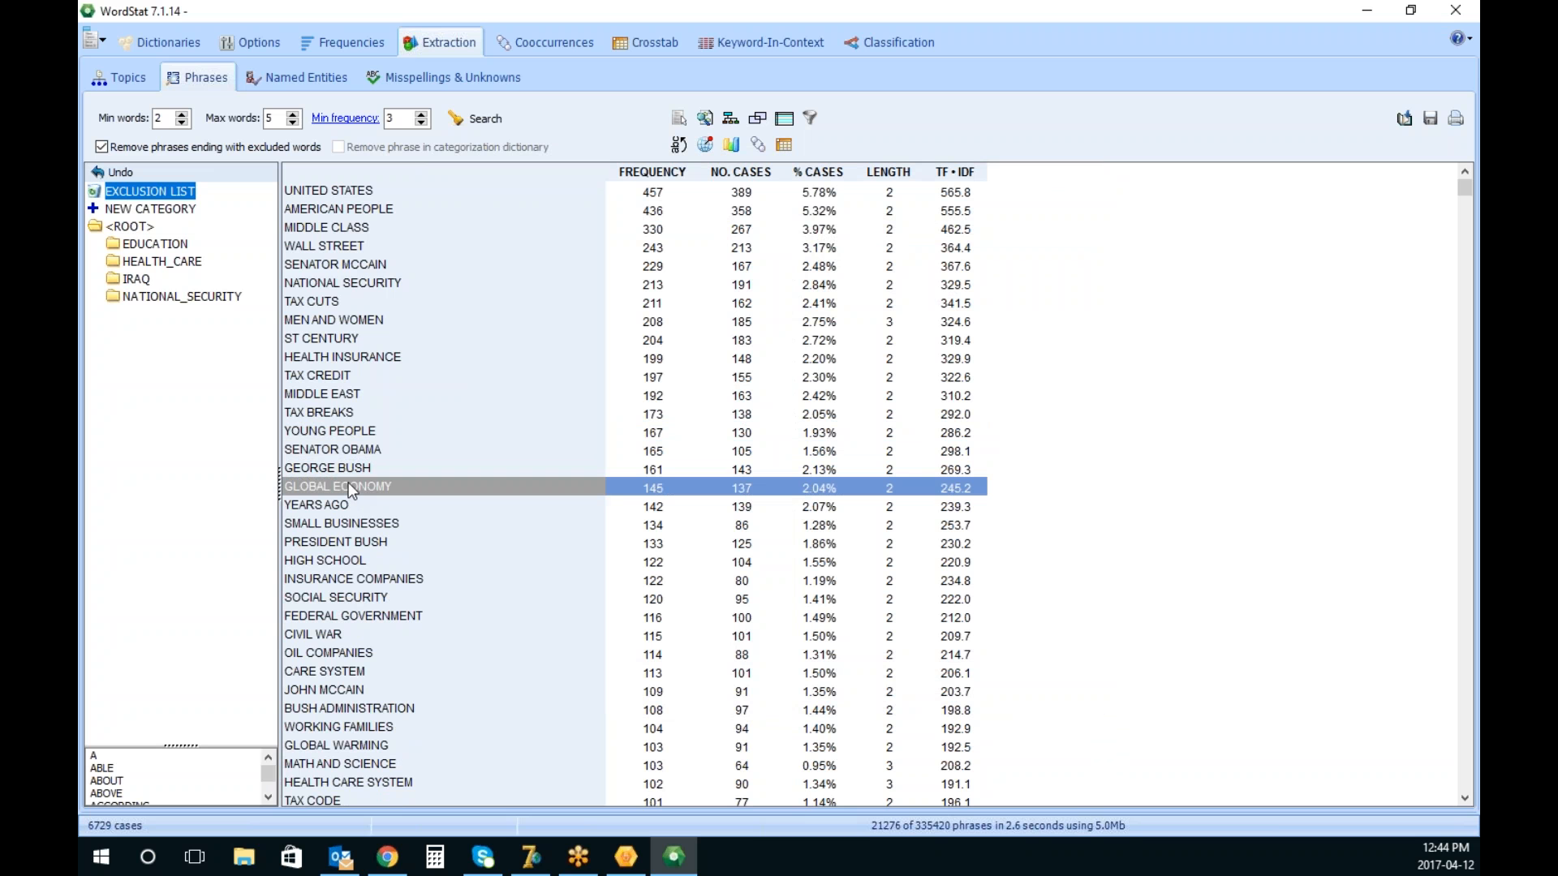
left_click_drag(311, 459, 162, 211)
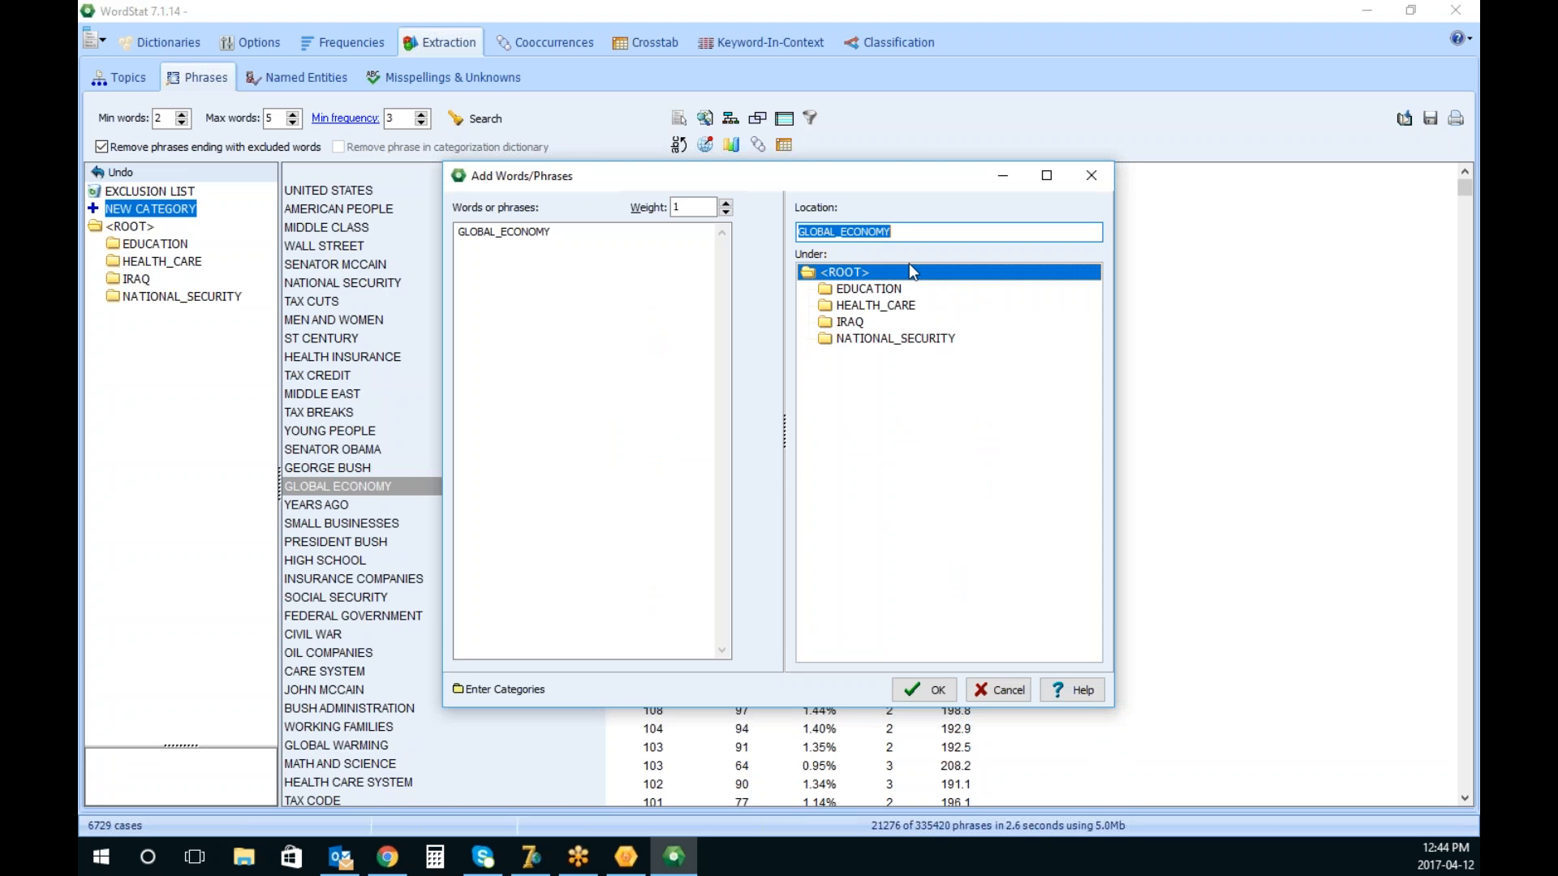
type("GLOBA")
type("ATION")
key("Return")
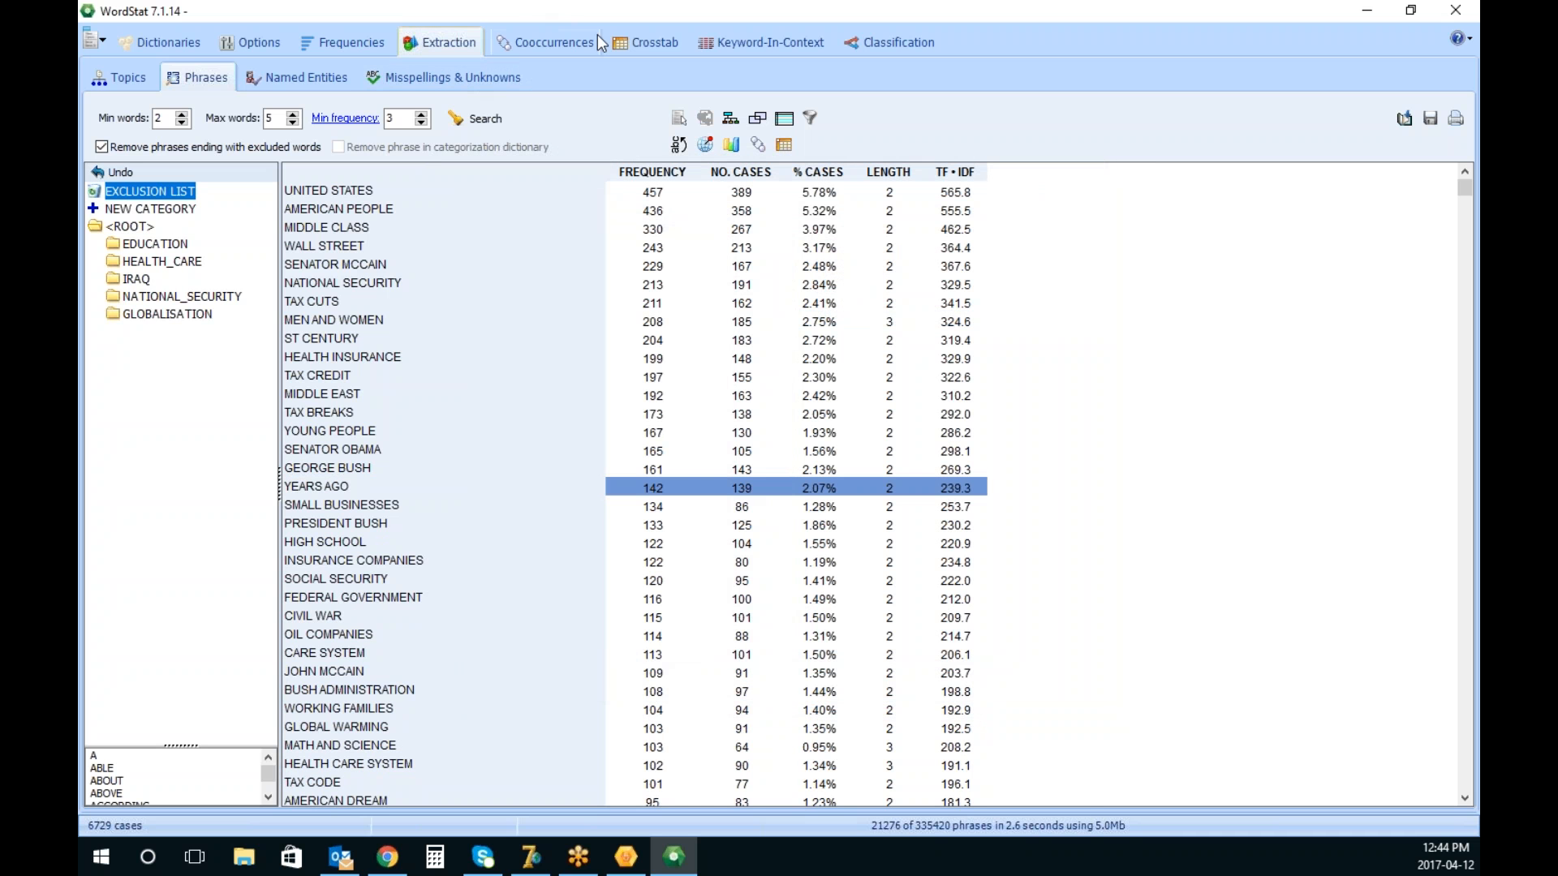
Compare the phrases' case occurrence across CODE using the chi-square statistic, showing the highest class
left_click(732, 119)
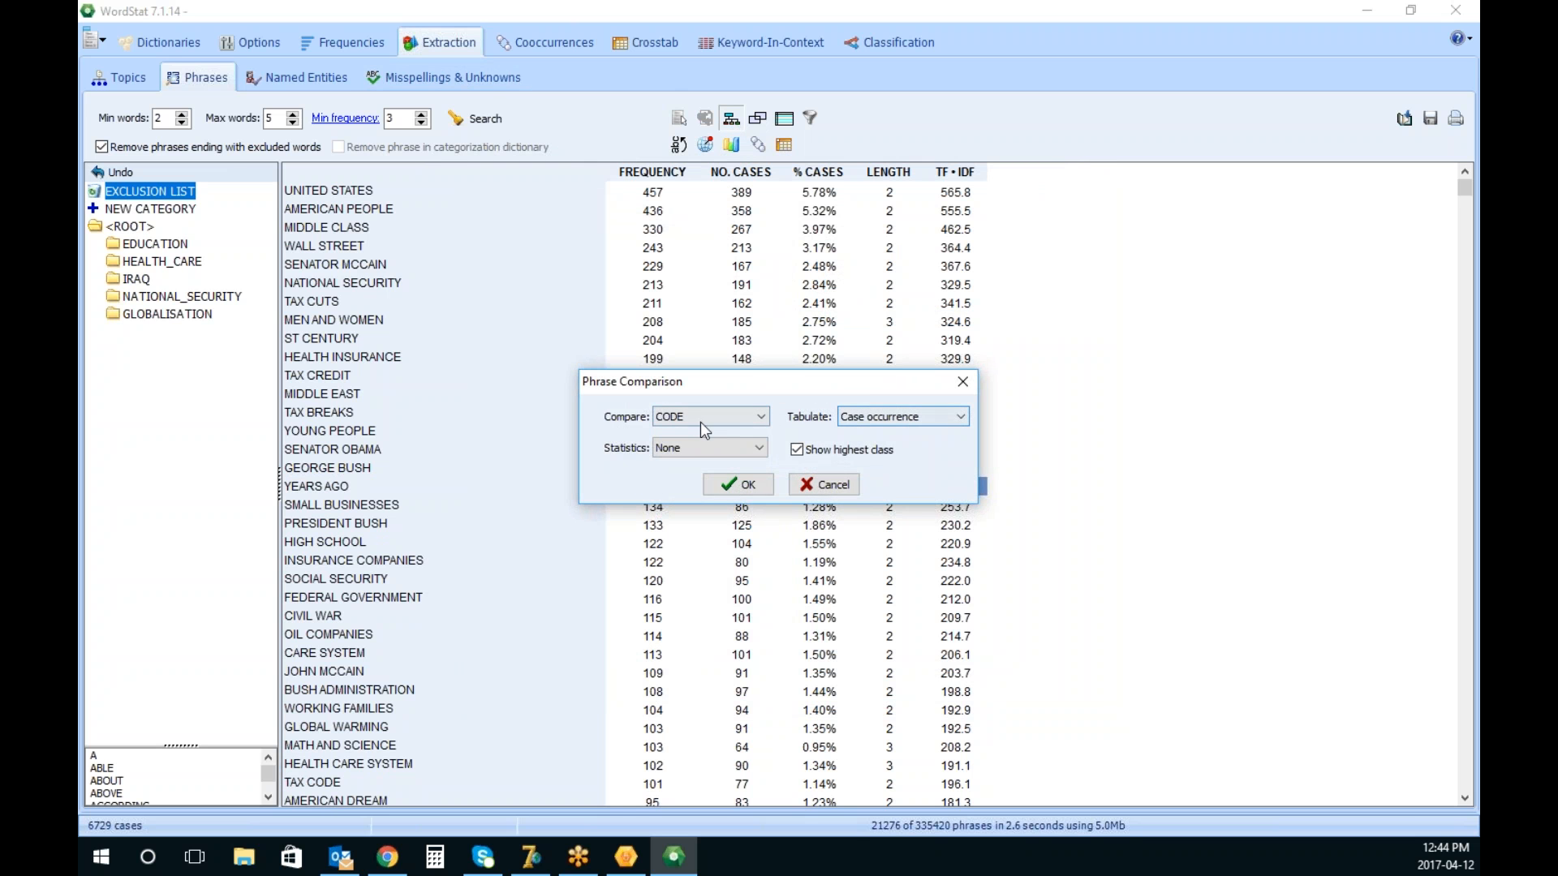
left_click(702, 449)
left_click(734, 478)
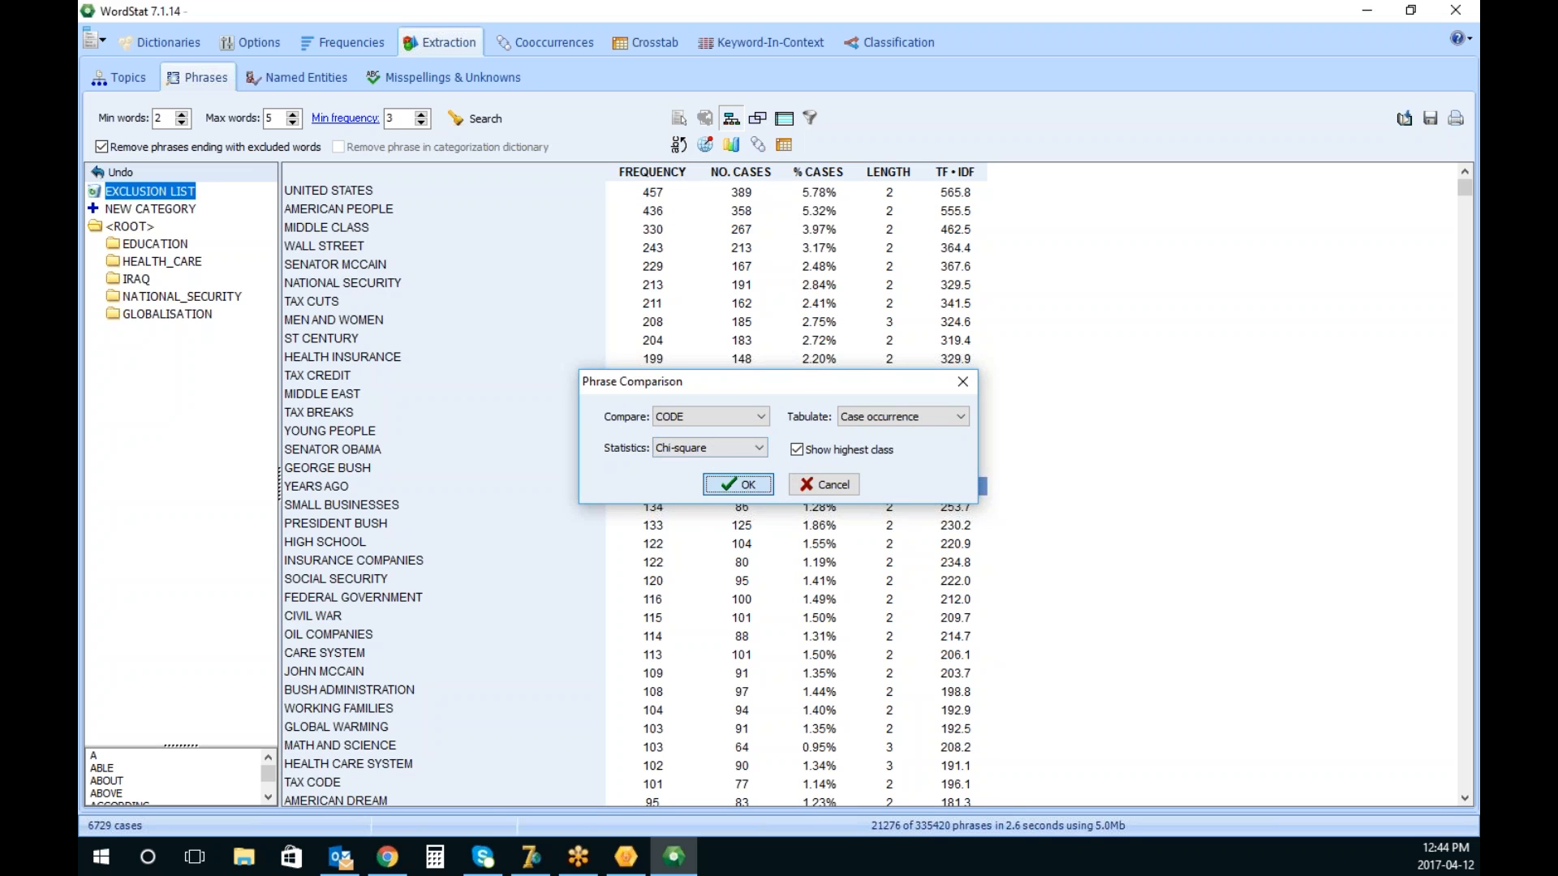
left_click(739, 484)
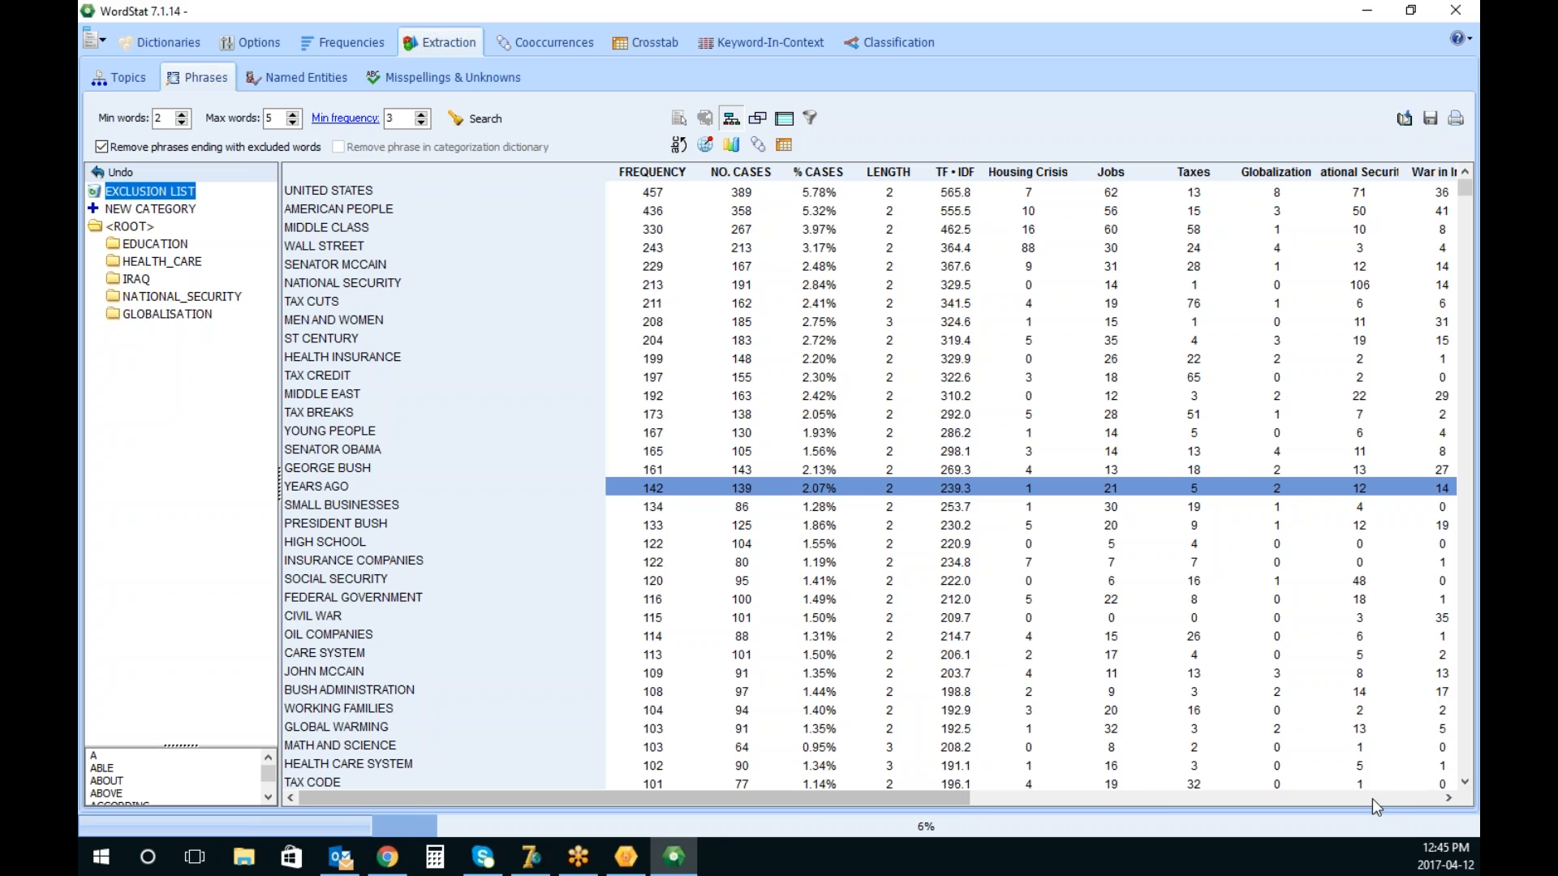
left_click(1371, 799)
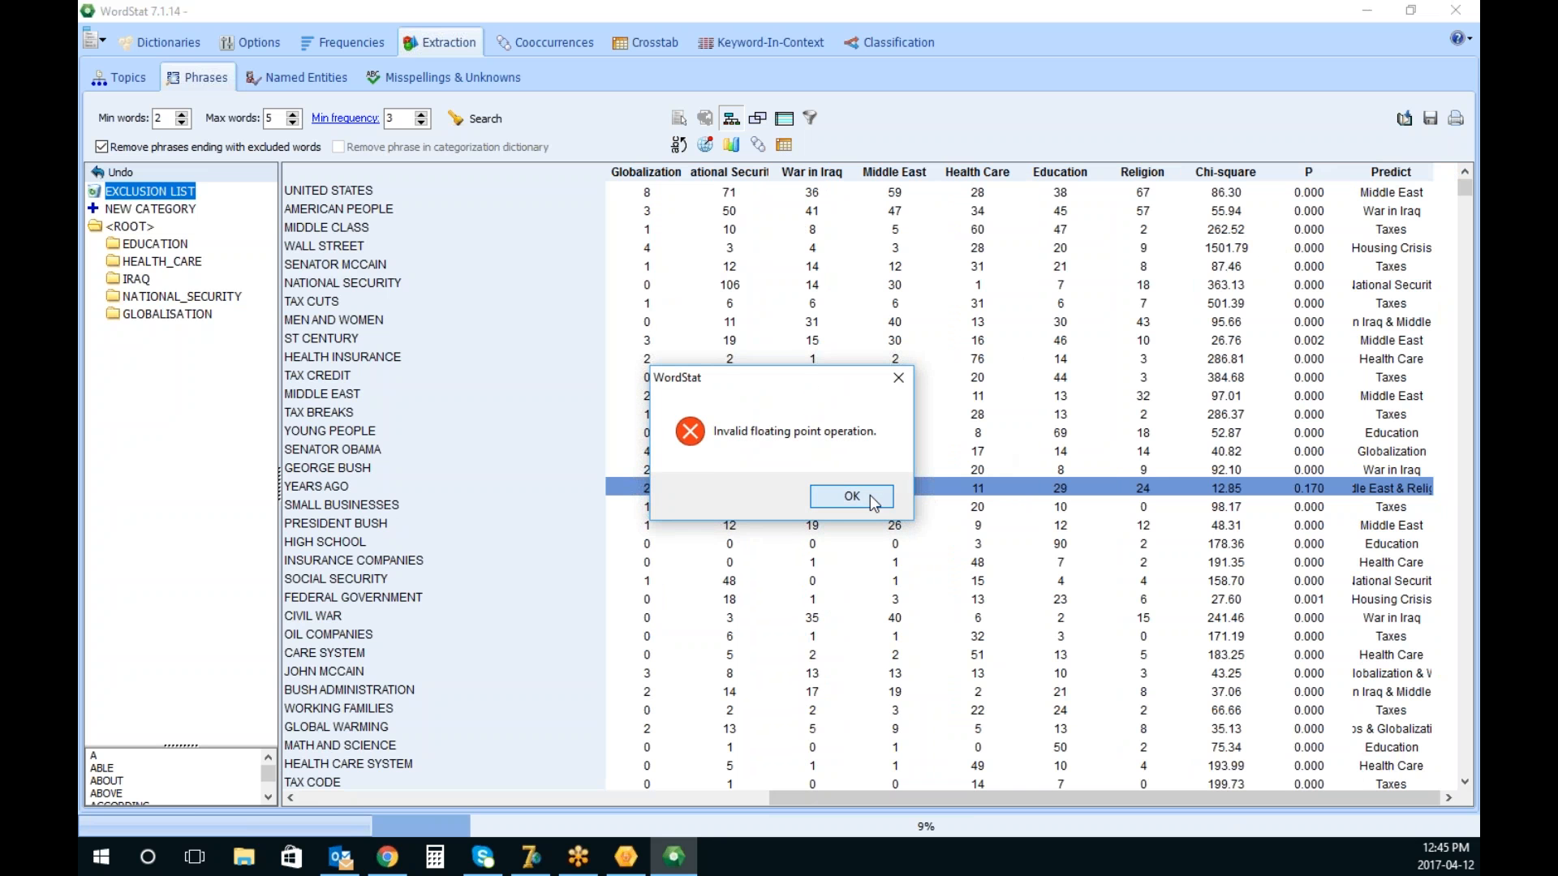
left_click(870, 496)
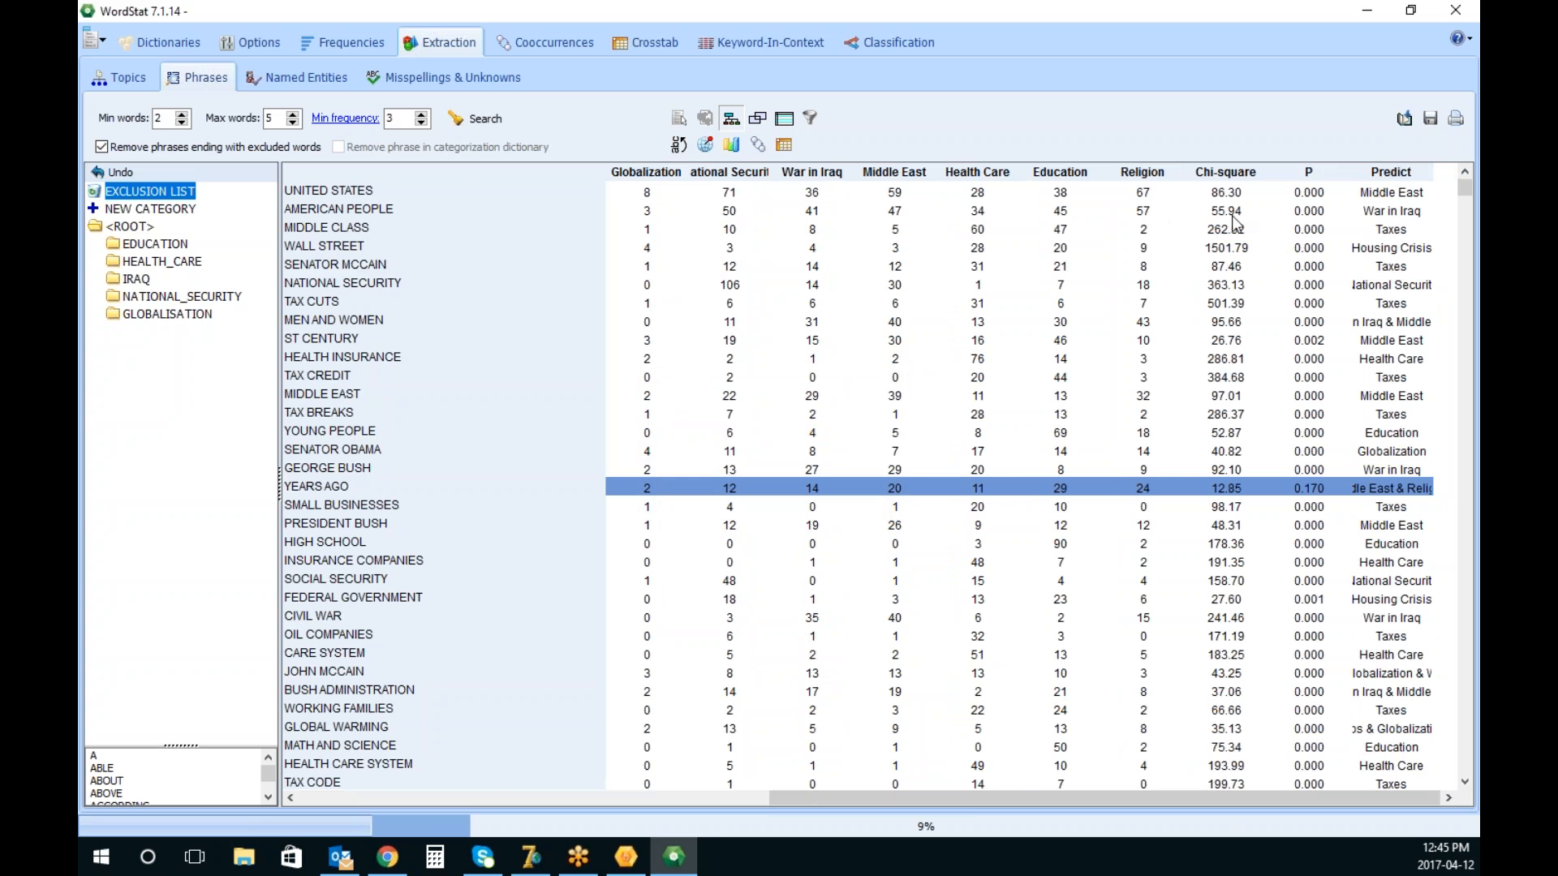
Sort the extracted phrases by their chi-square value in descending order
left_click(676, 211)
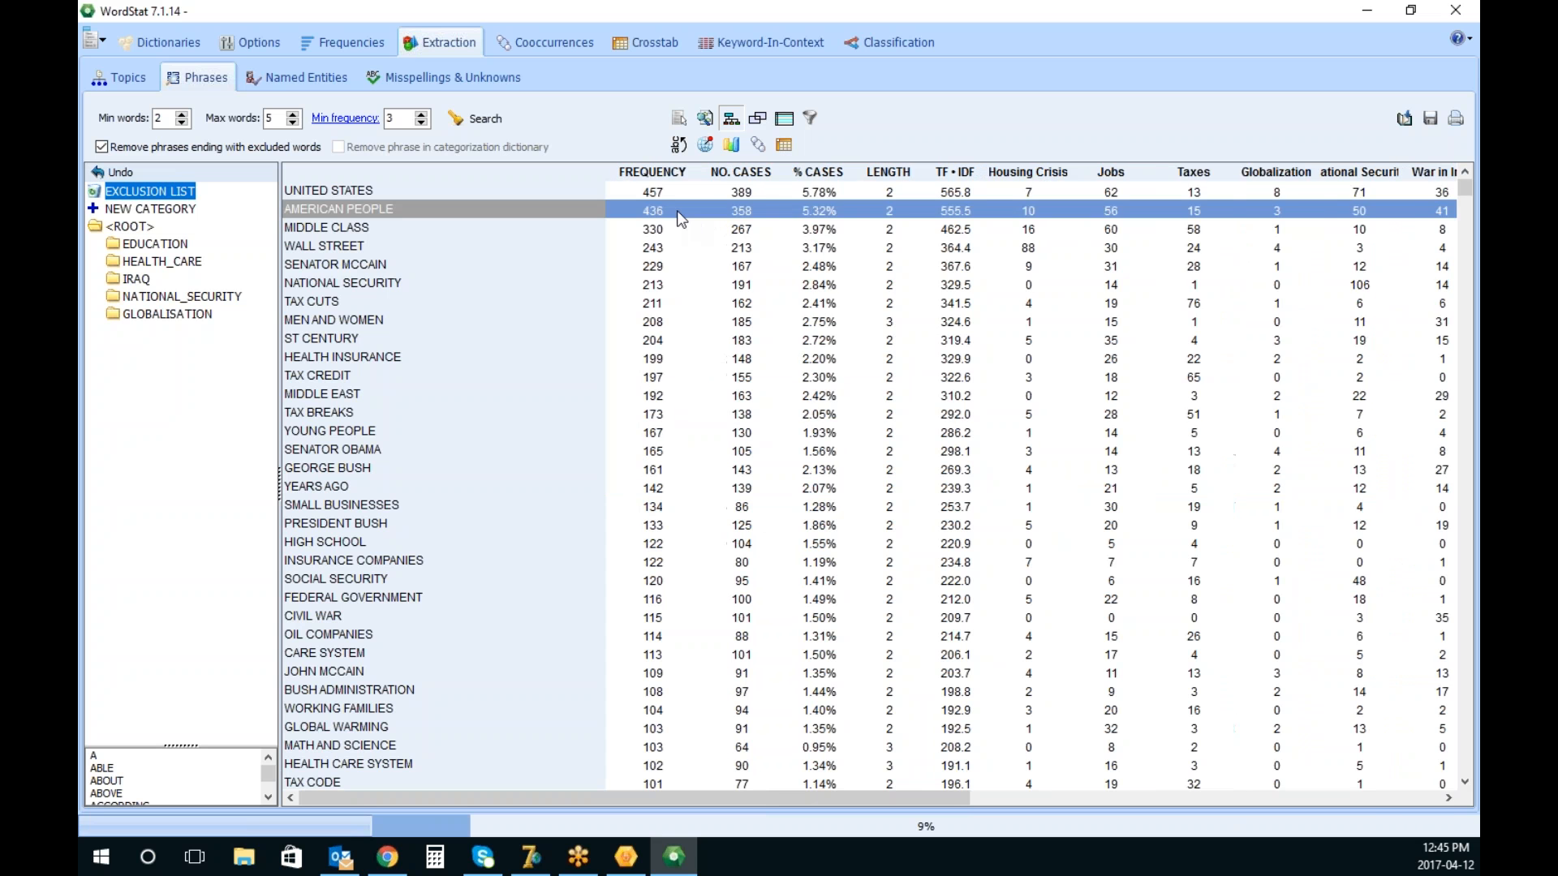
left_click(1366, 799)
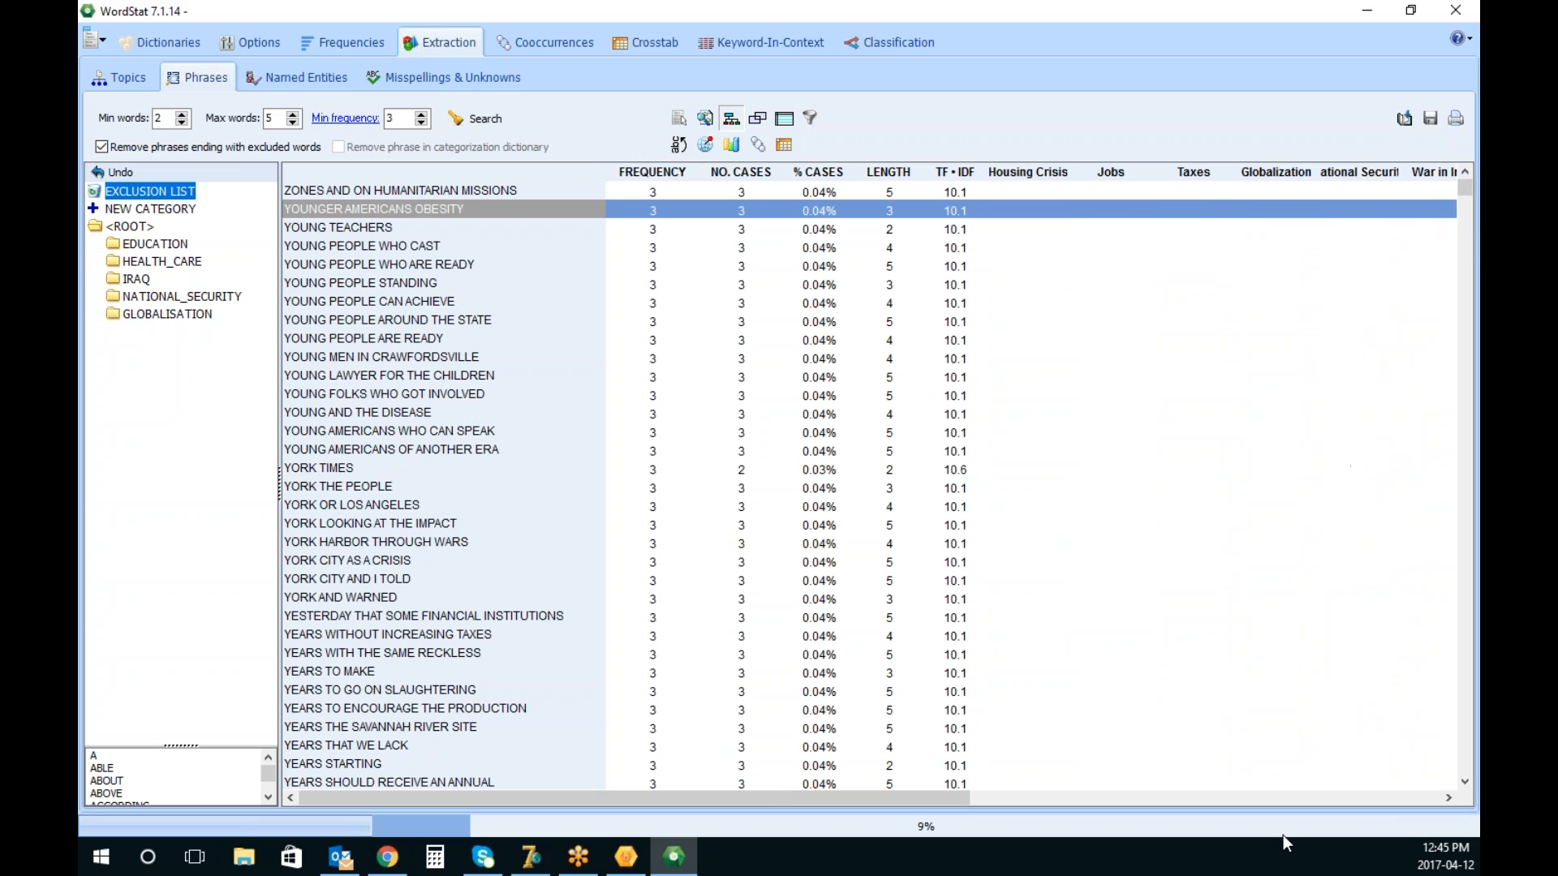
left_click(1400, 799)
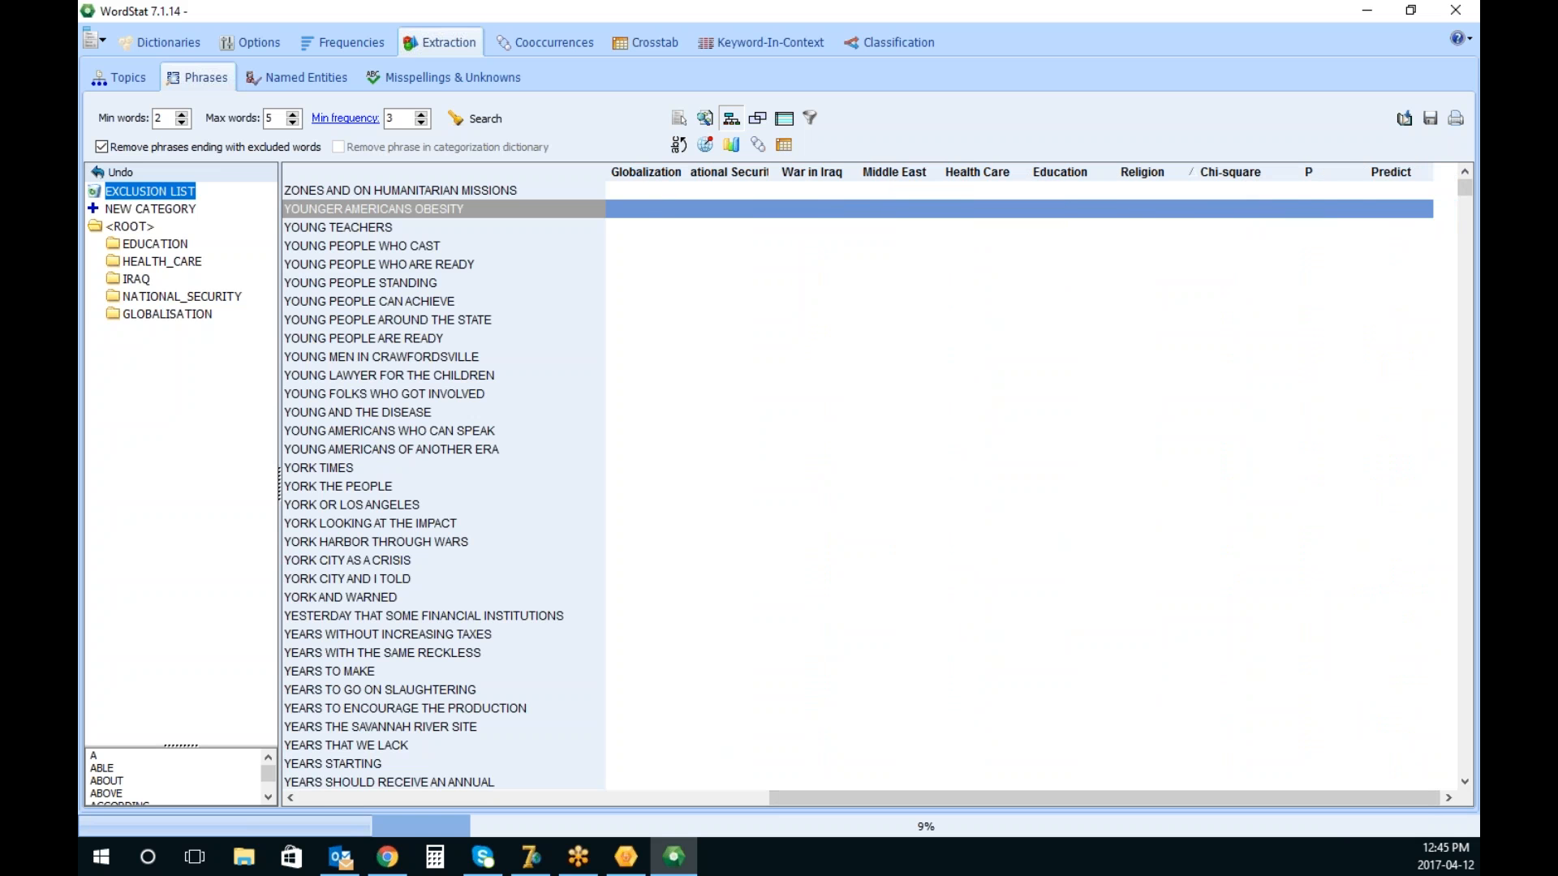
left_click(1425, 797)
Add the phrase WALL STREET to a new root category named ECONOMY
left_click(349, 192)
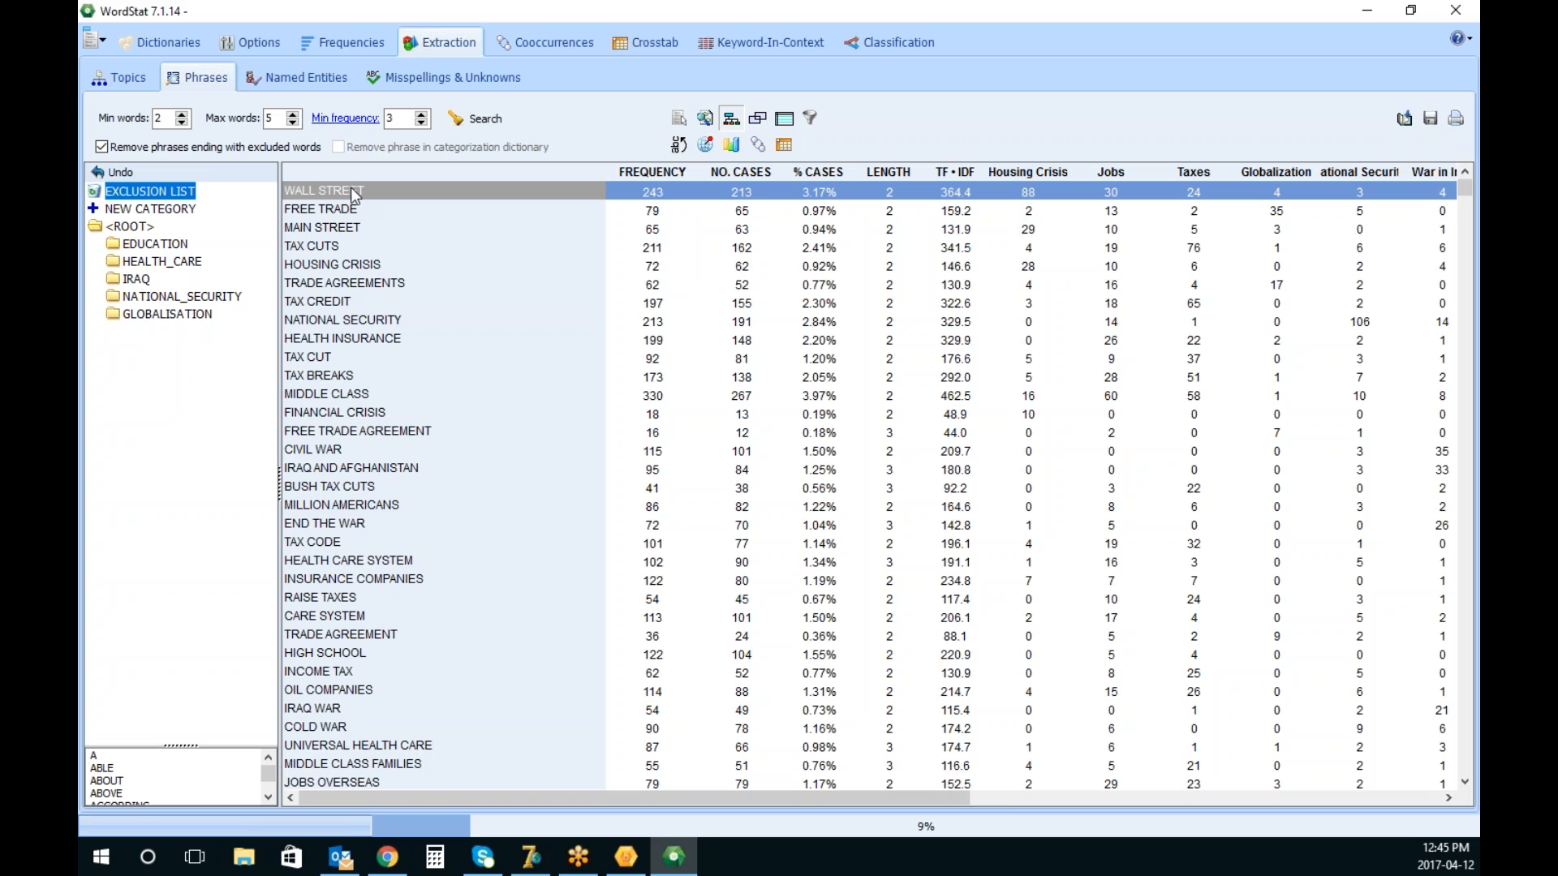
left_click(189, 209)
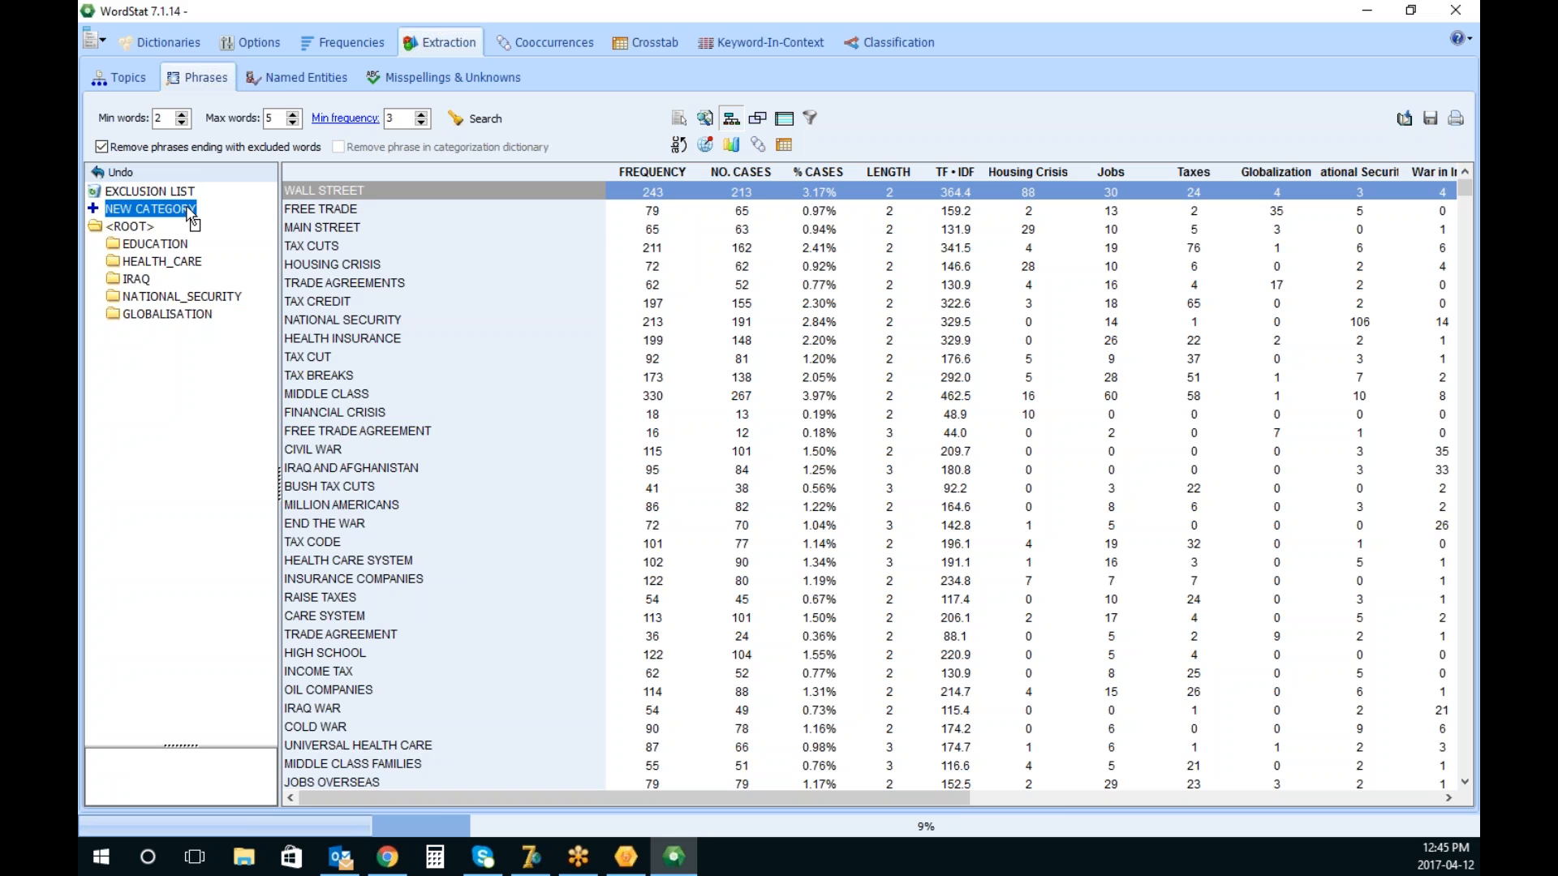
double_click(192, 212)
type("ECONOMY")
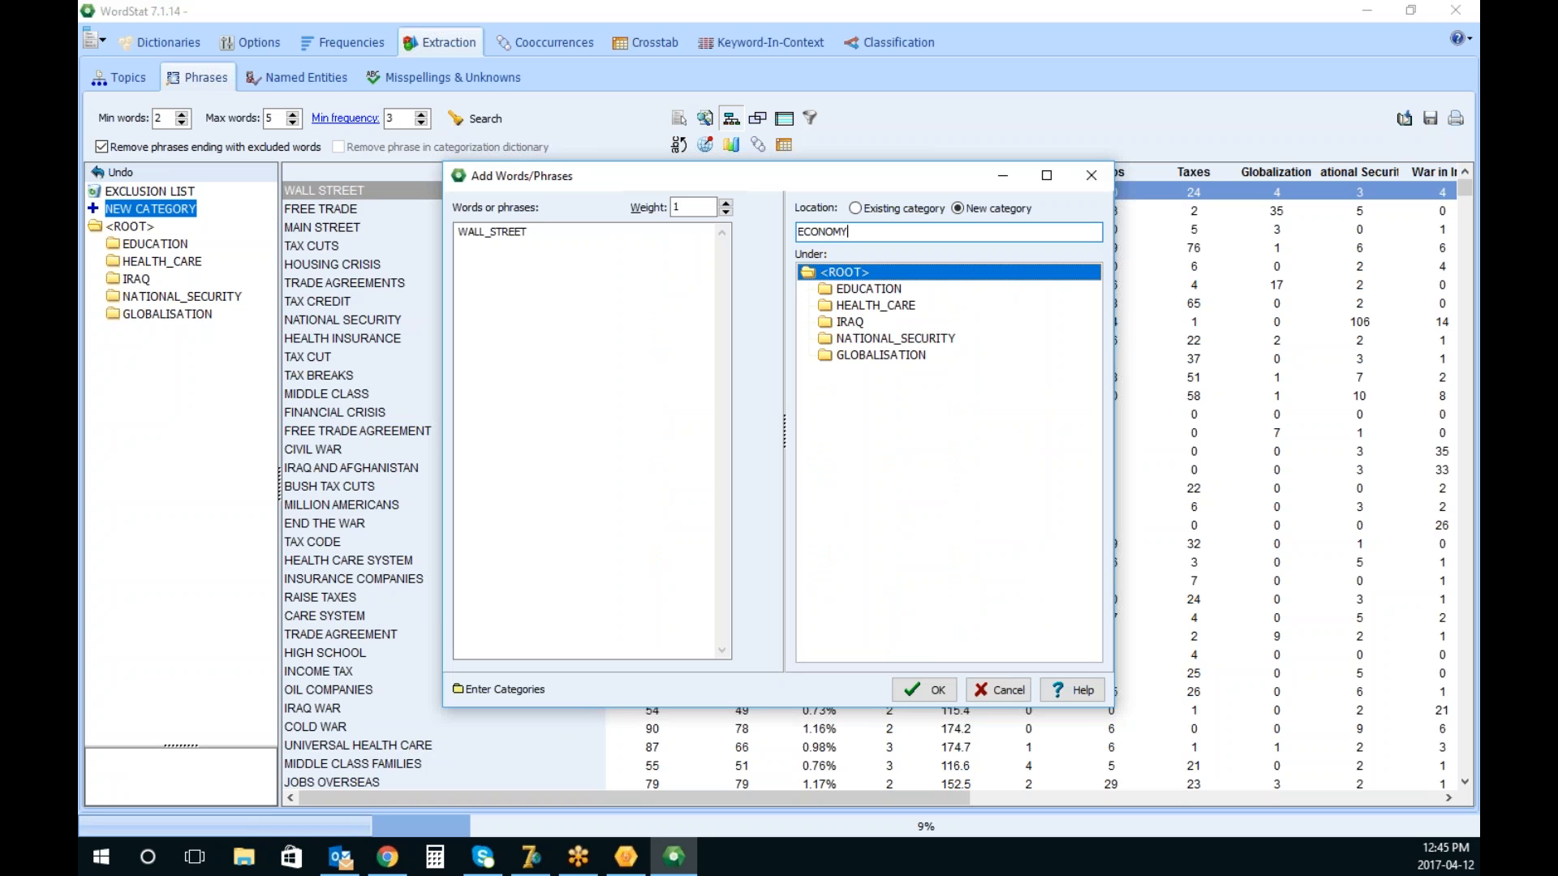
left_click(947, 694)
Add the phrase FREE TRADE to the GLOBALISATION category
left_click(339, 206)
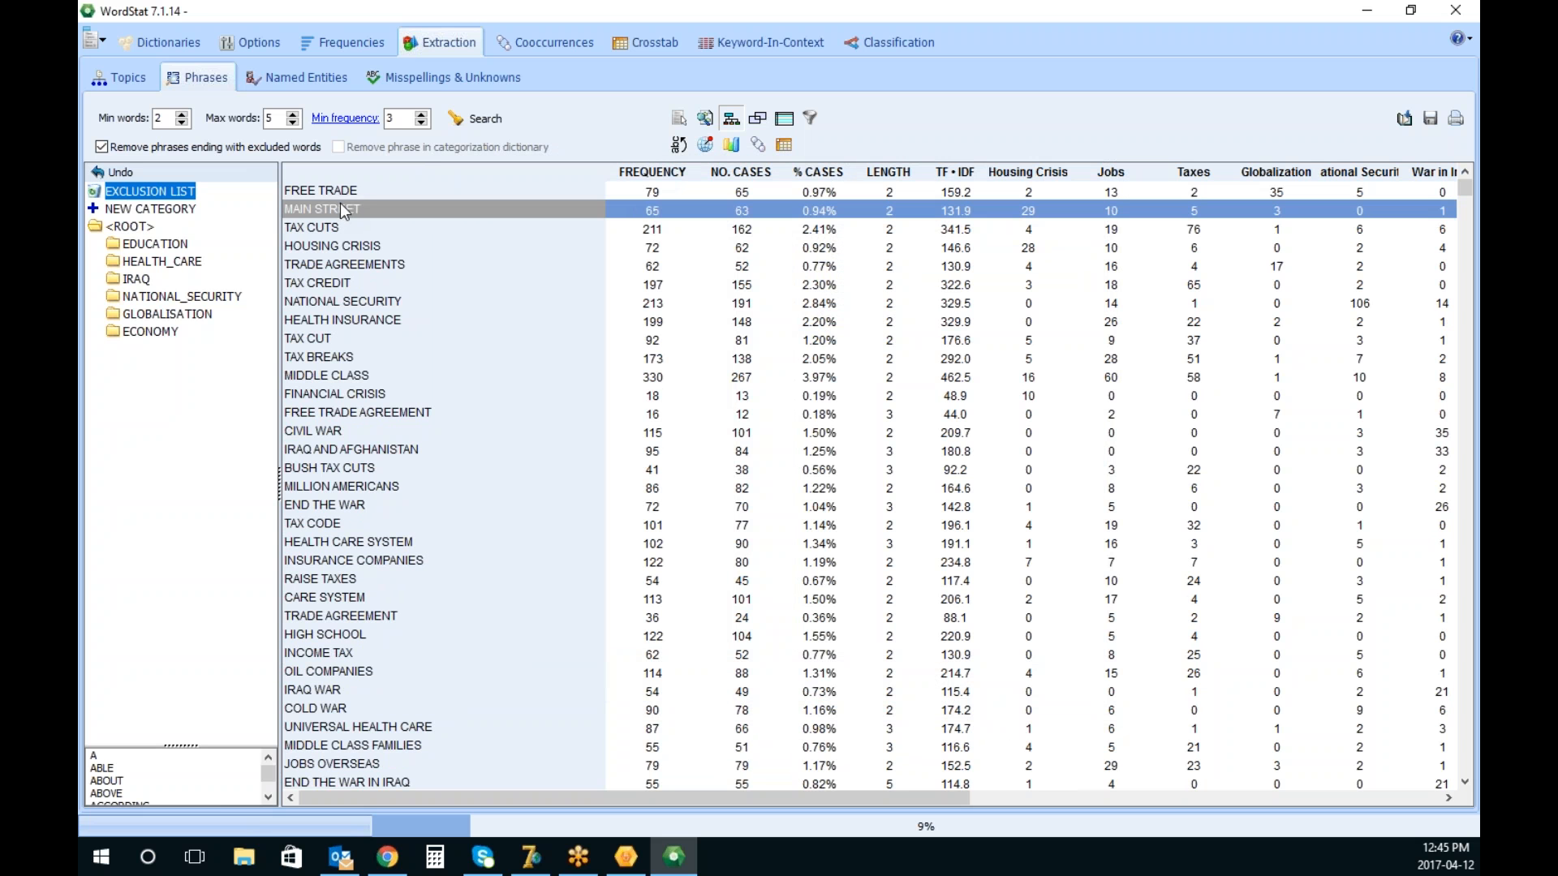
left_click_drag(347, 189, 211, 318)
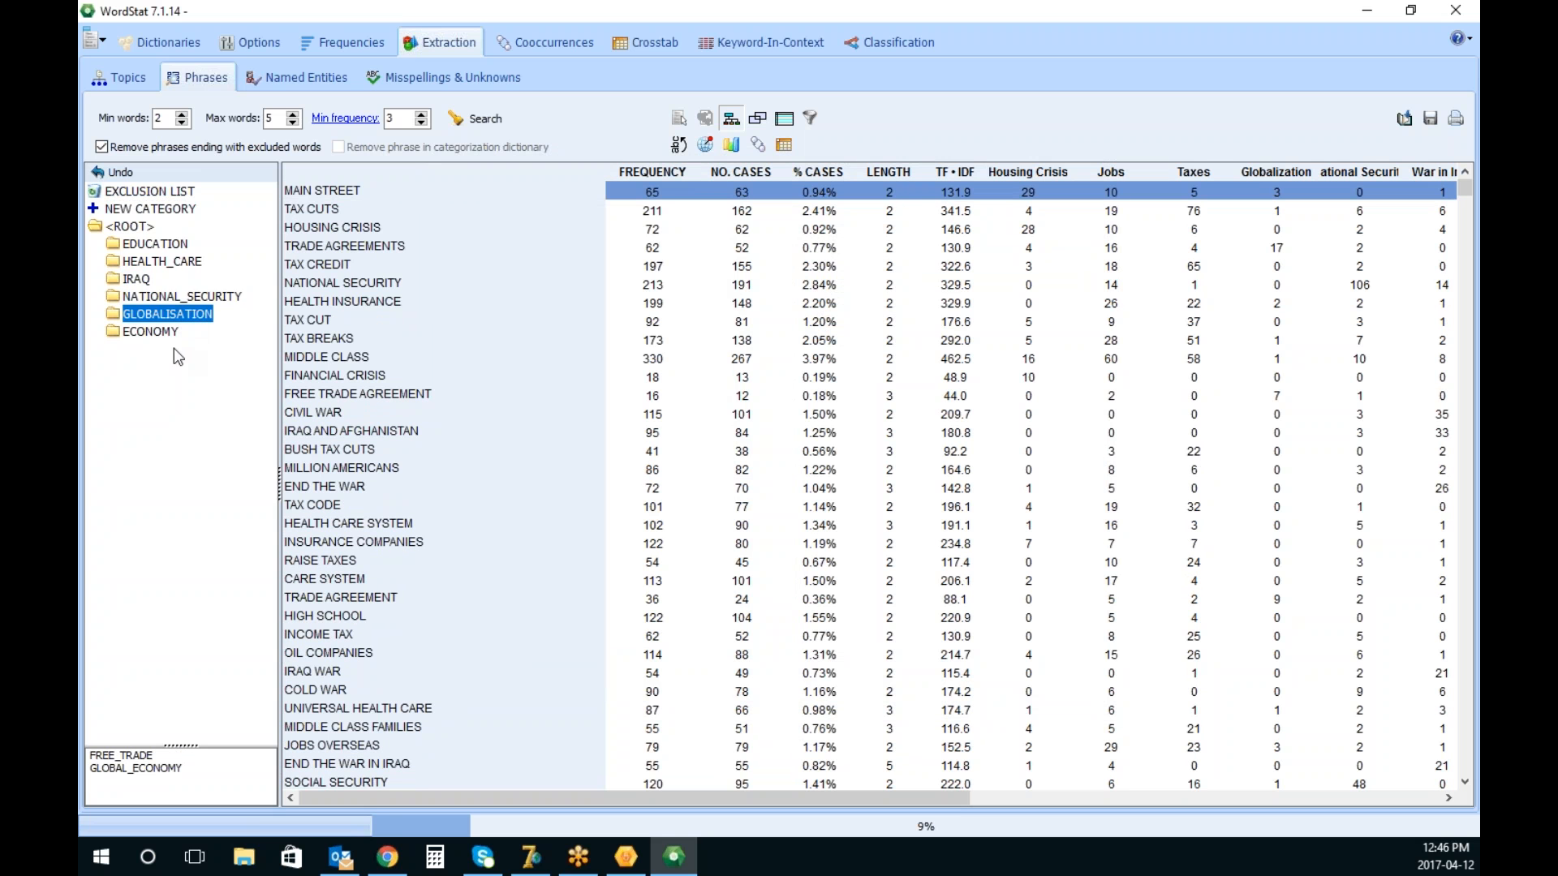
Add the phrases TAX CUTS, TAX CREDIT, TAX CUT and TAX BREAKS to a new TAXES category under ECONOMY and show its contents
left_click(330, 211)
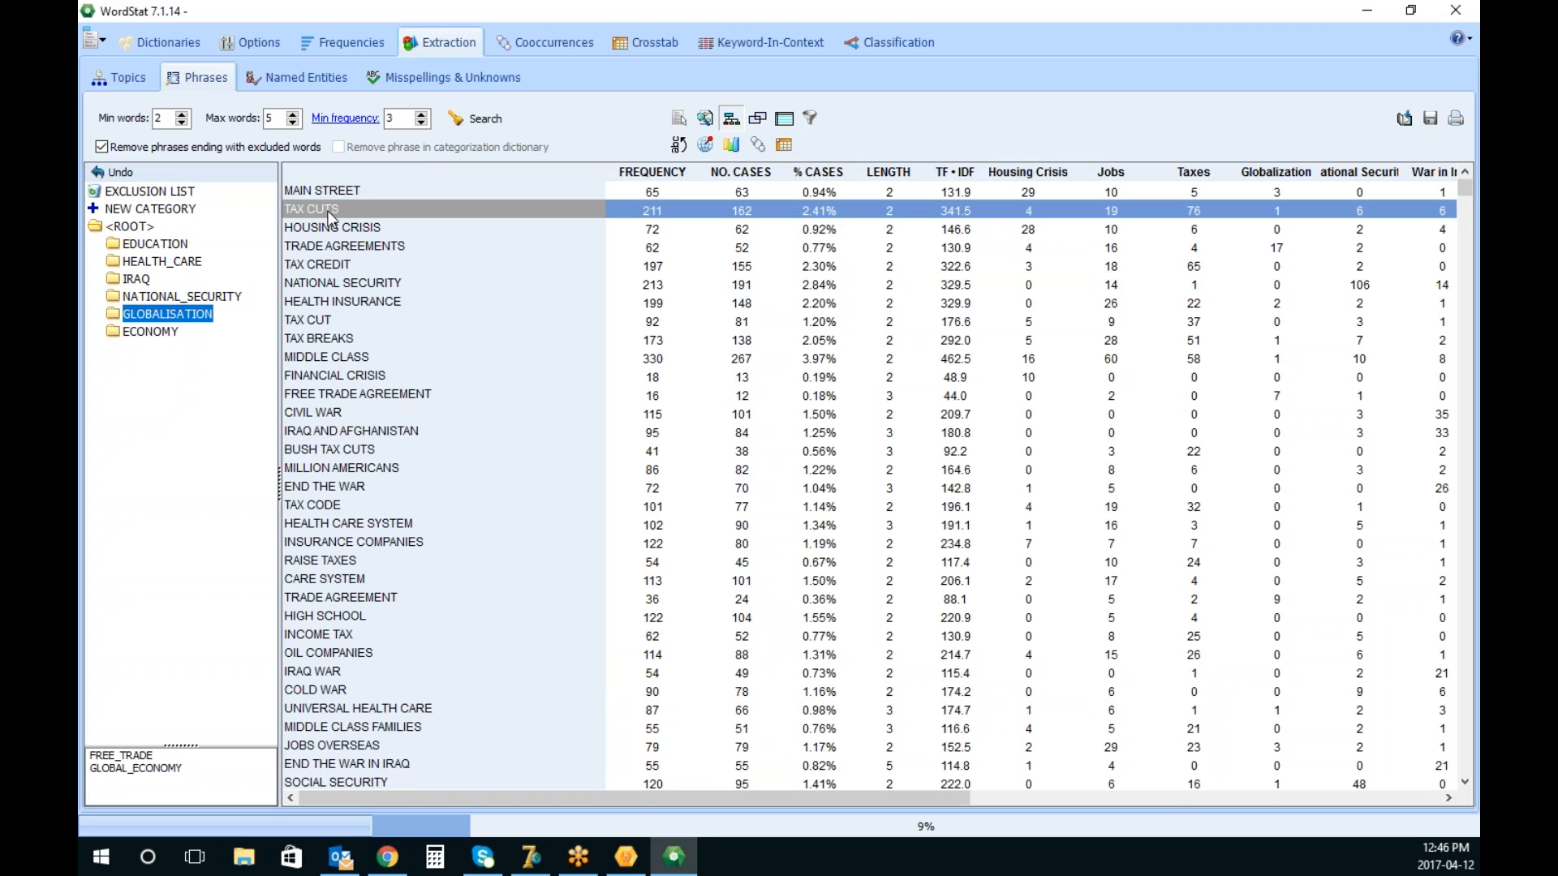
left_click_drag(330, 213, 198, 211)
left_click(324, 325, "ctrl")
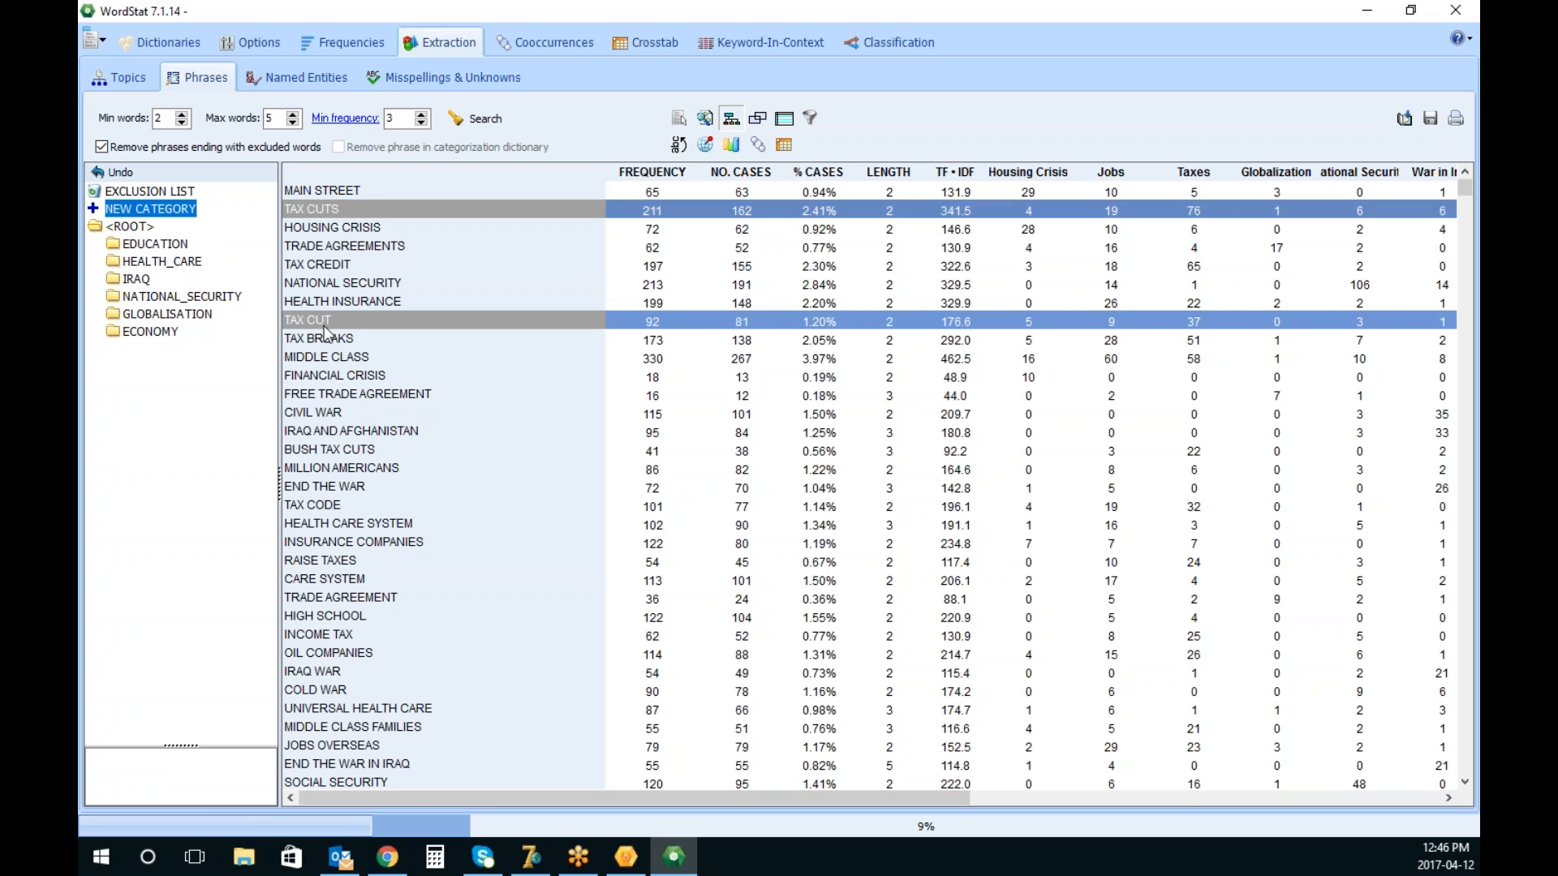
left_click(340, 340, "ctrl")
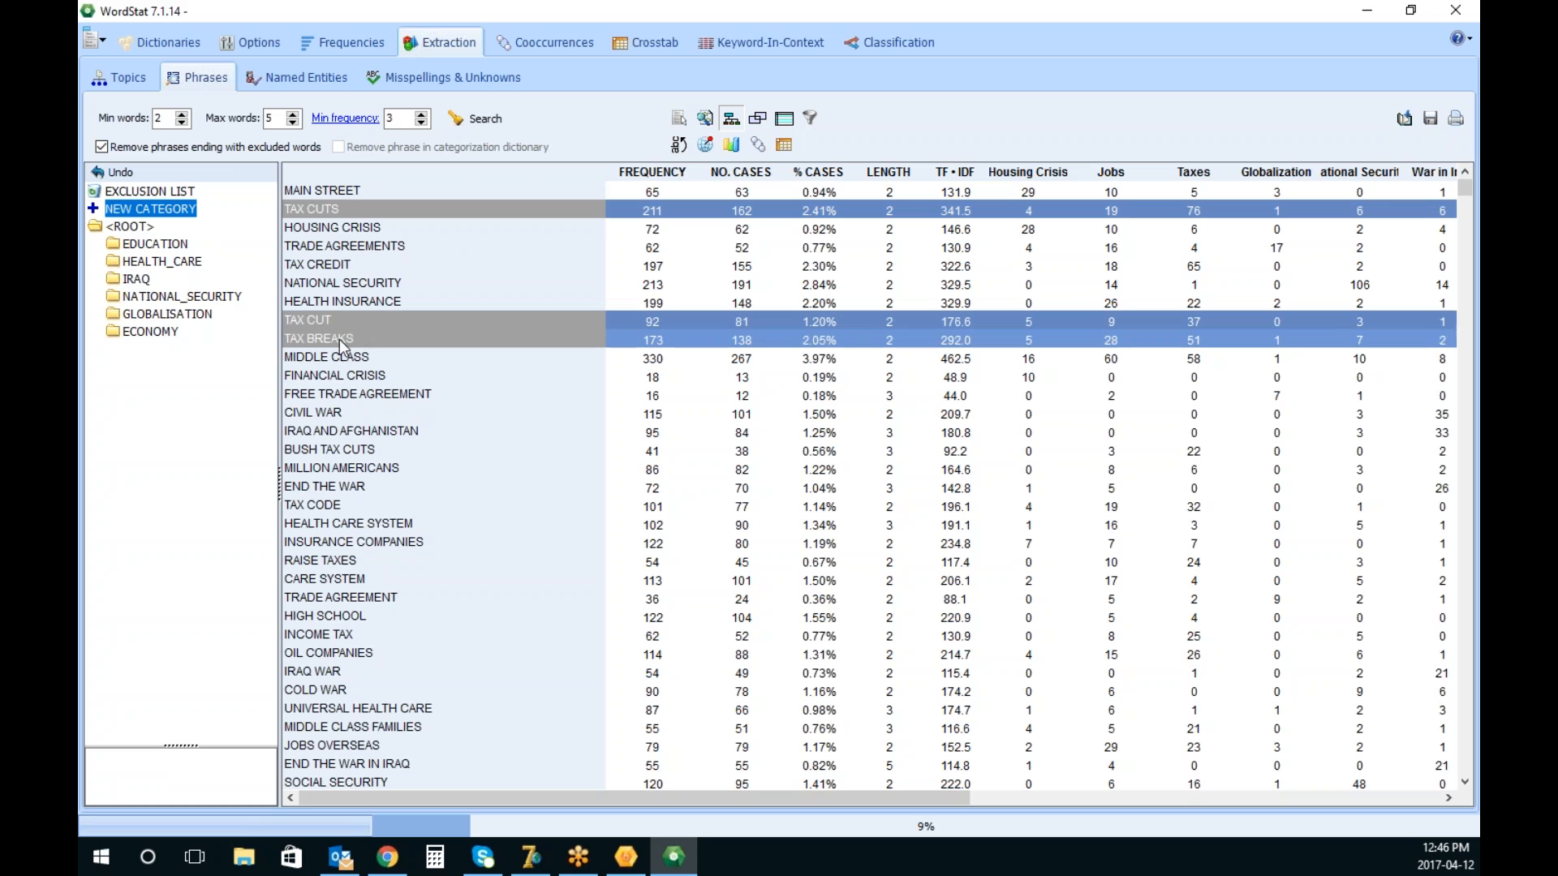
left_click(345, 265, "ctrl")
right_click(672, 341)
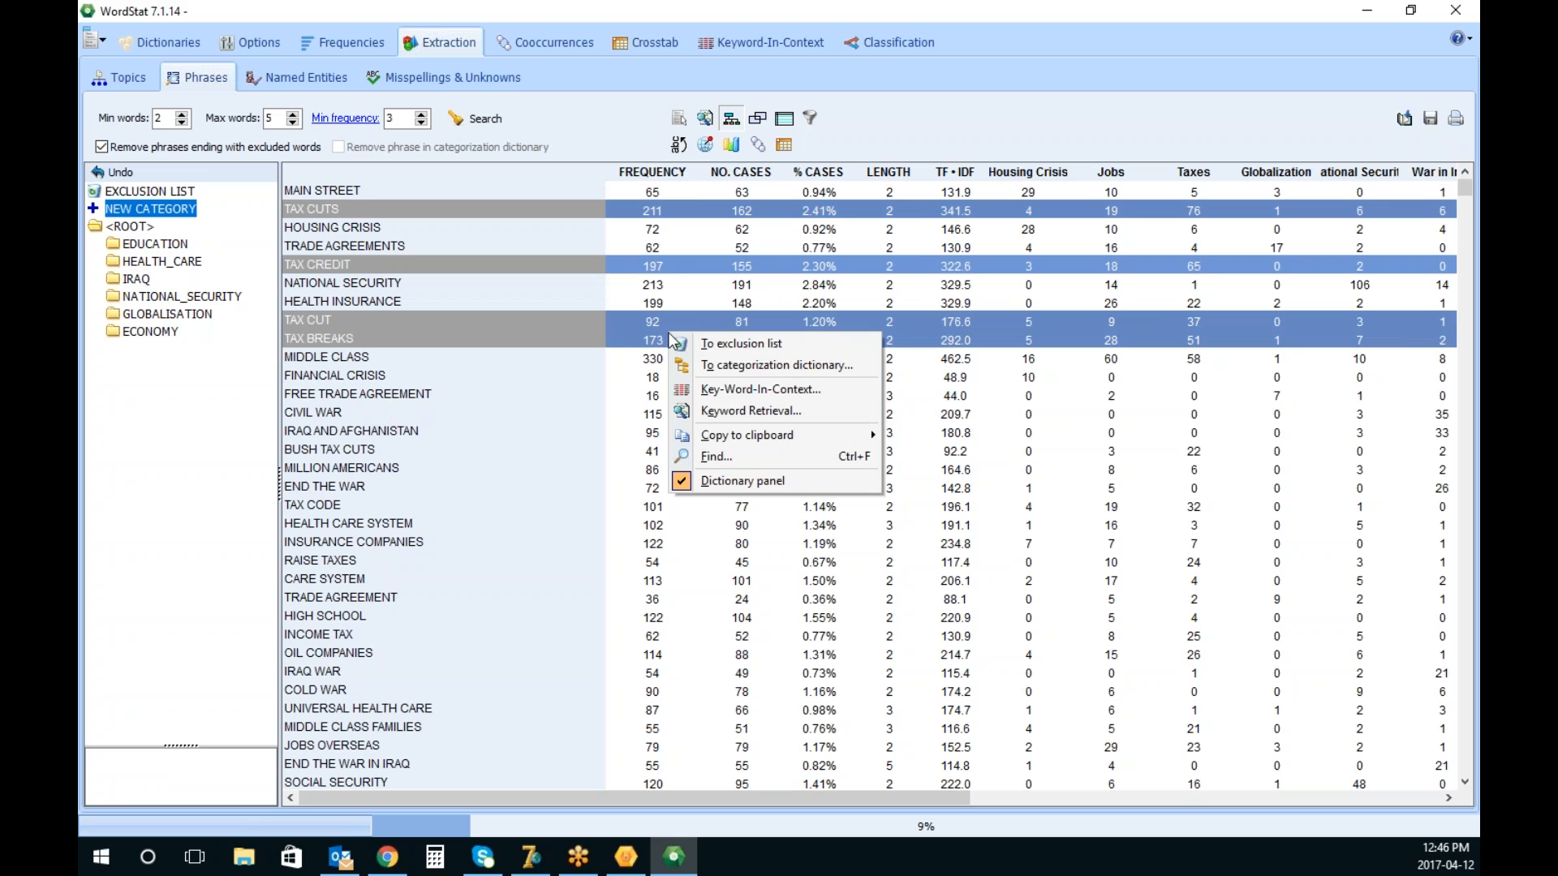
left_click(784, 362)
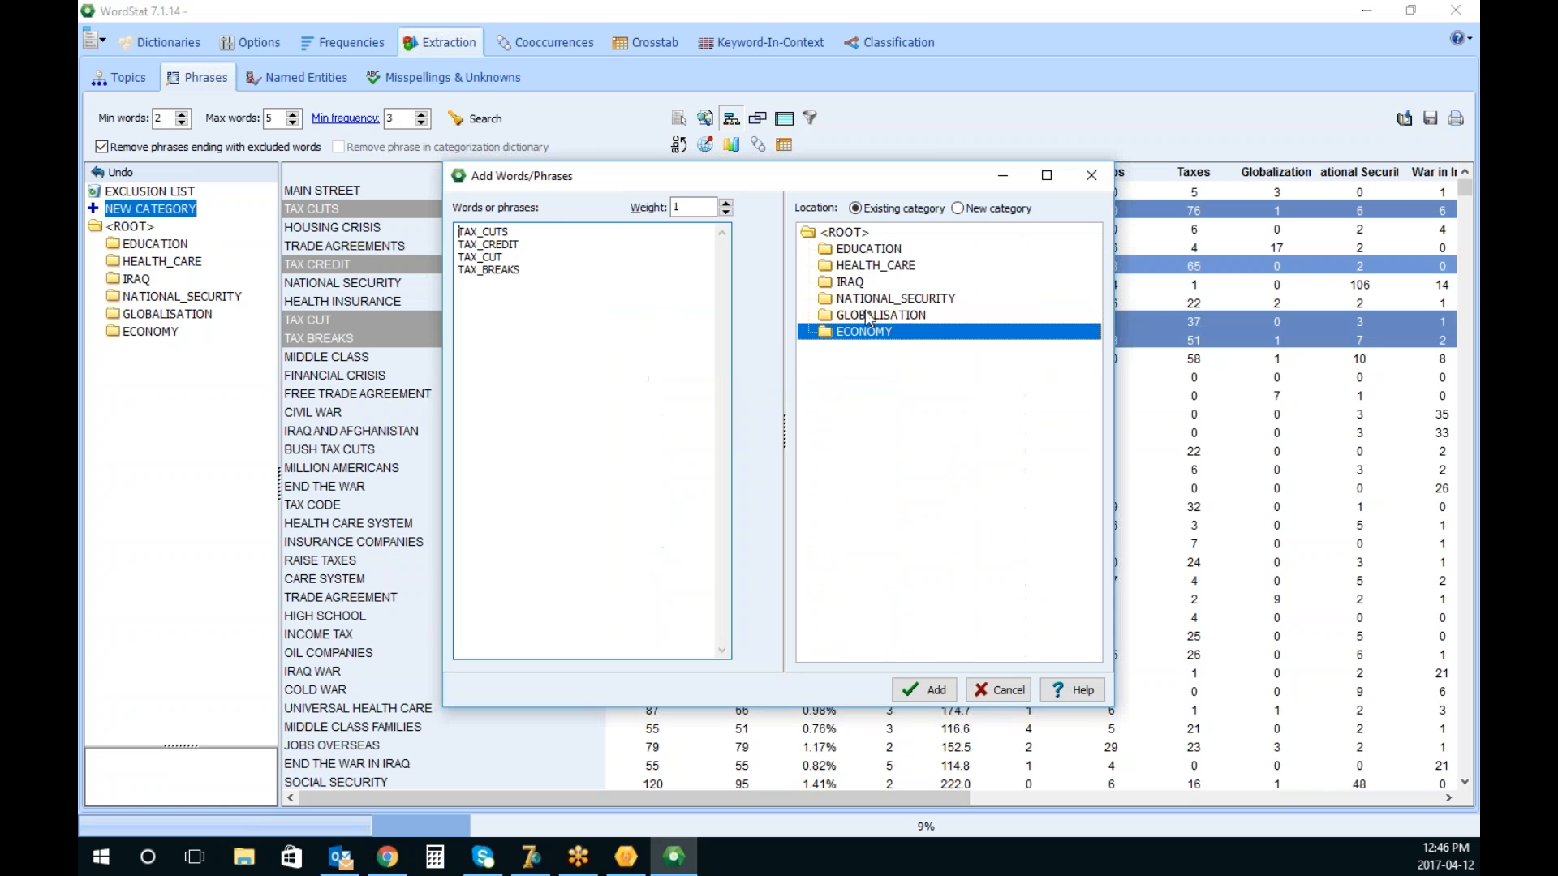
left_click(980, 210)
type("TAXES")
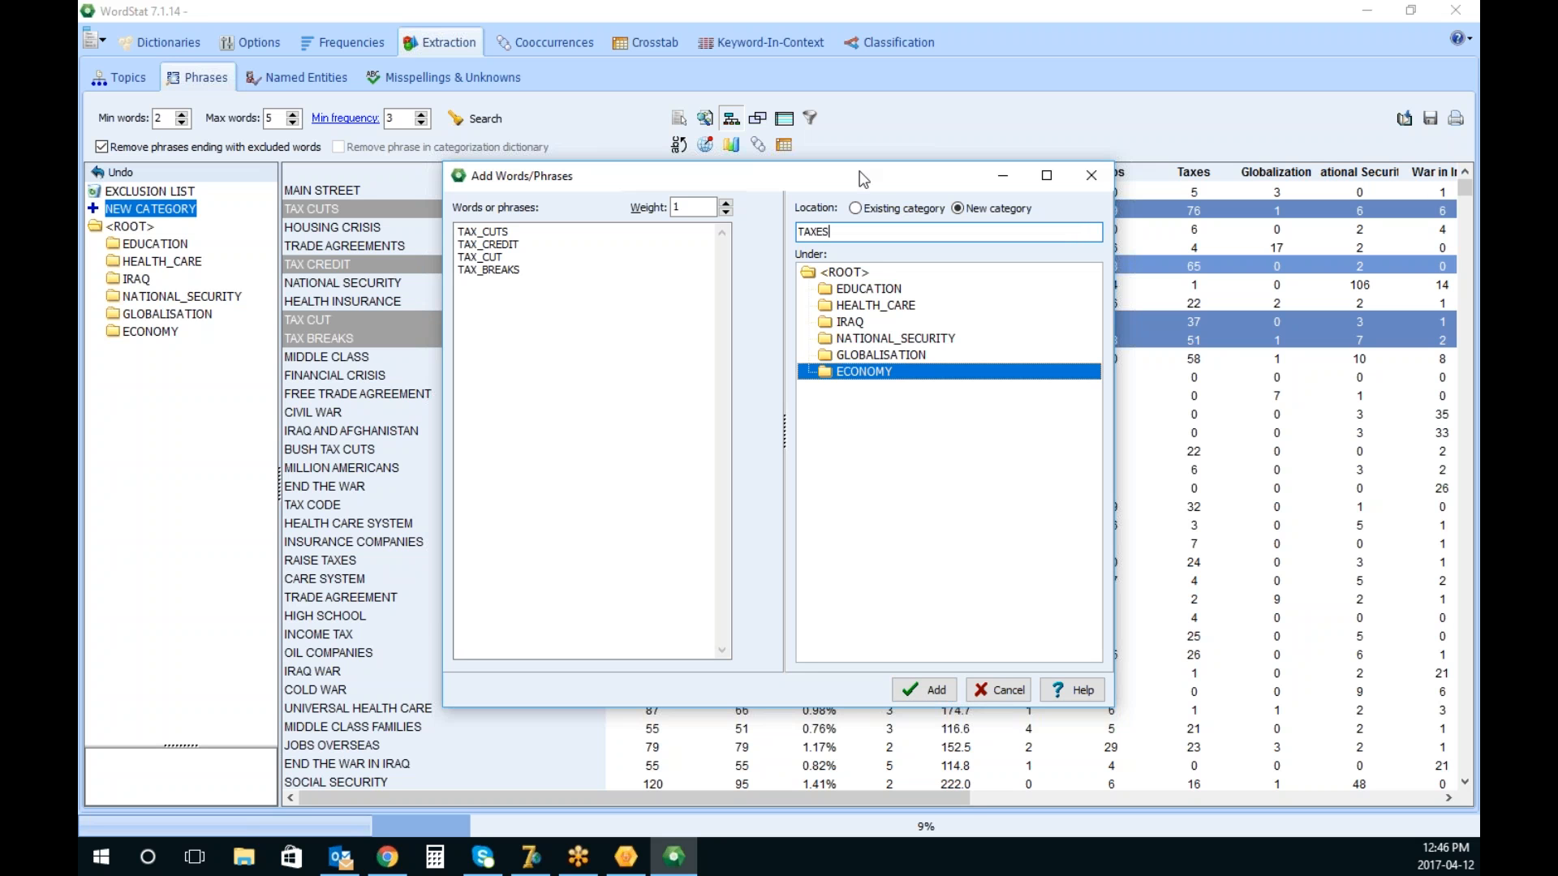
left_click(836, 273)
left_click(874, 373)
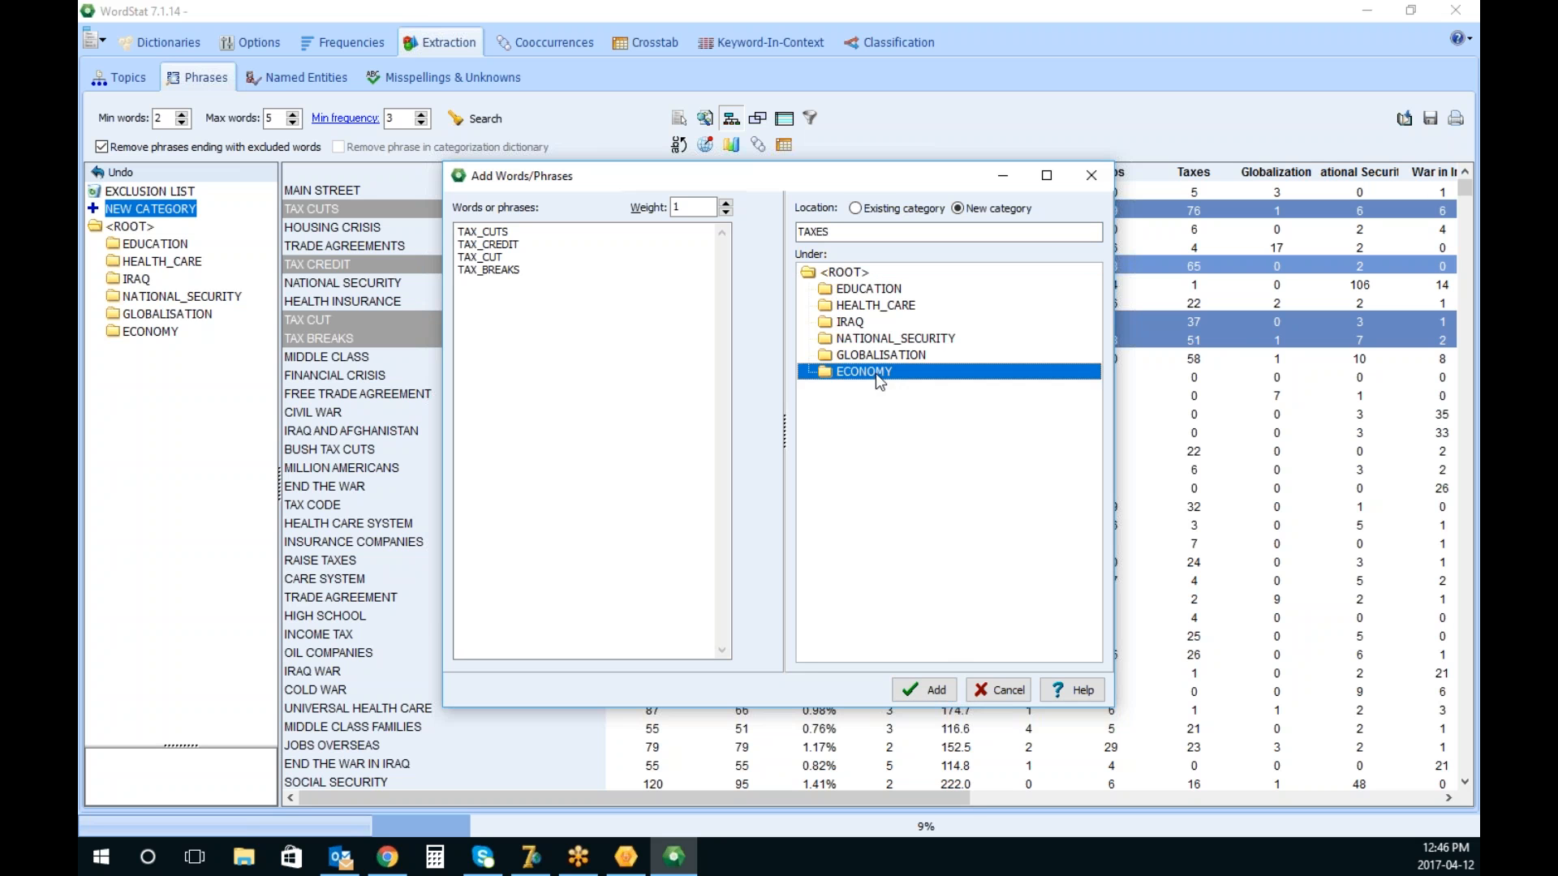
left_click(925, 690)
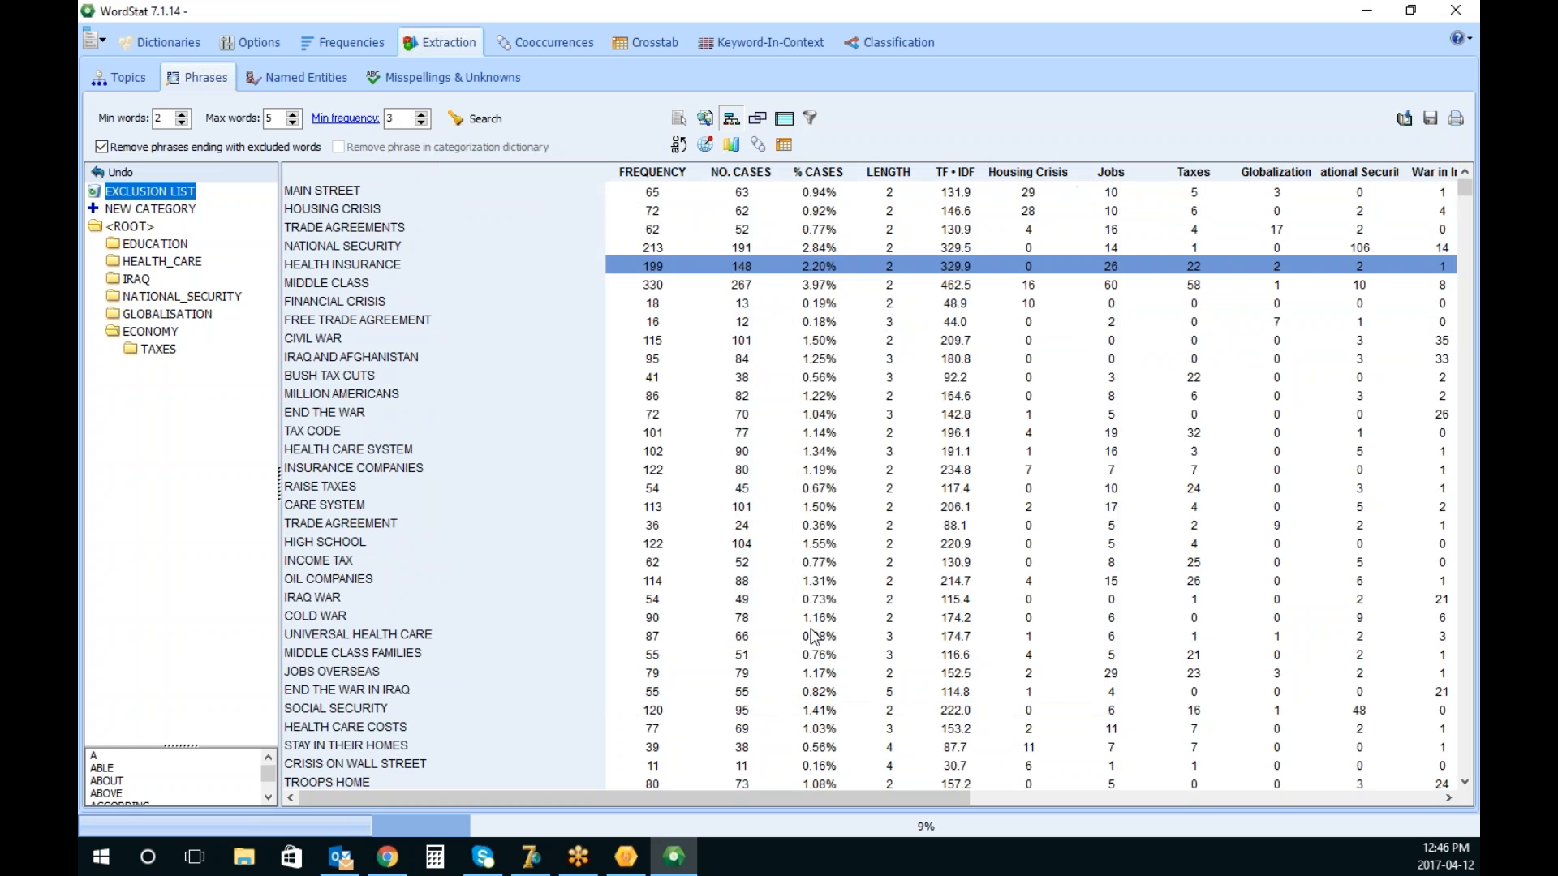
left_click(161, 350)
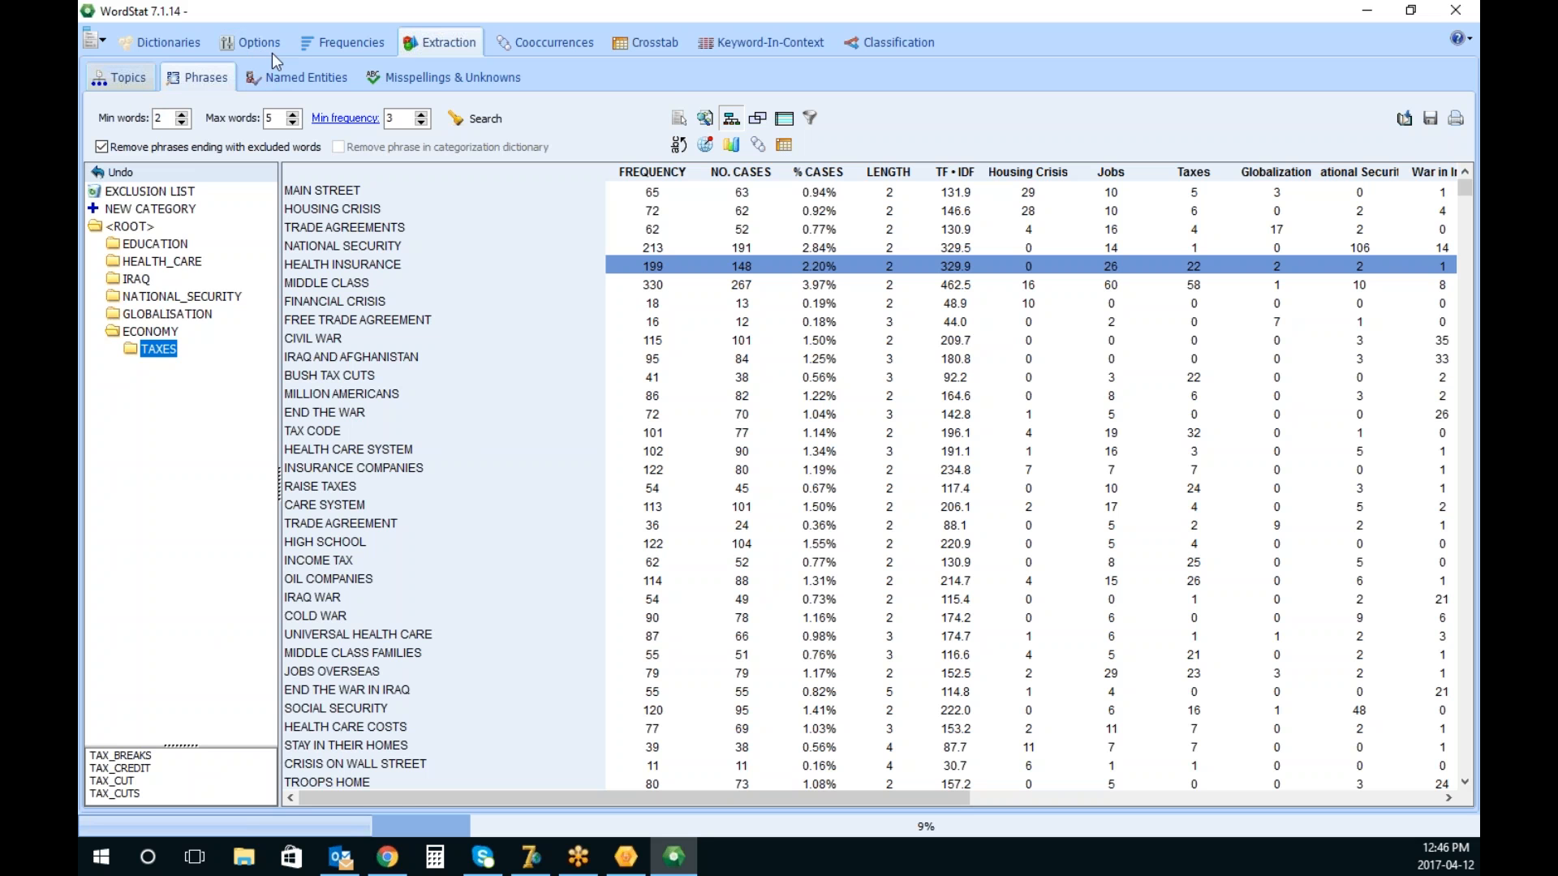
Extract 30 topics from the speeches, segmented by paragraph with a loading of 0.30
left_click(341, 42)
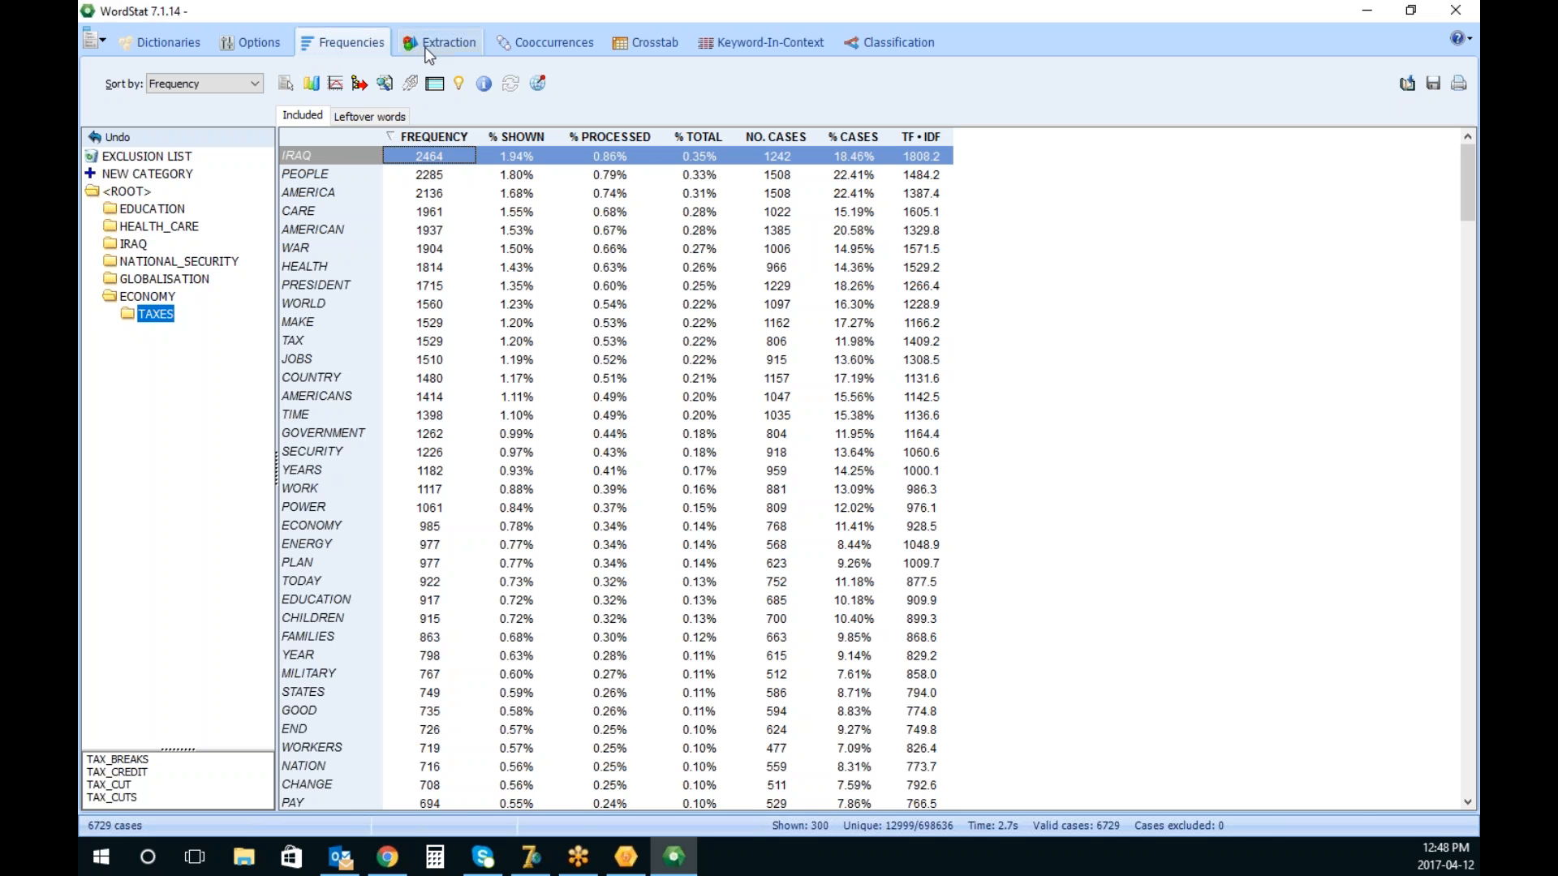
left_click(438, 44)
left_click(143, 77)
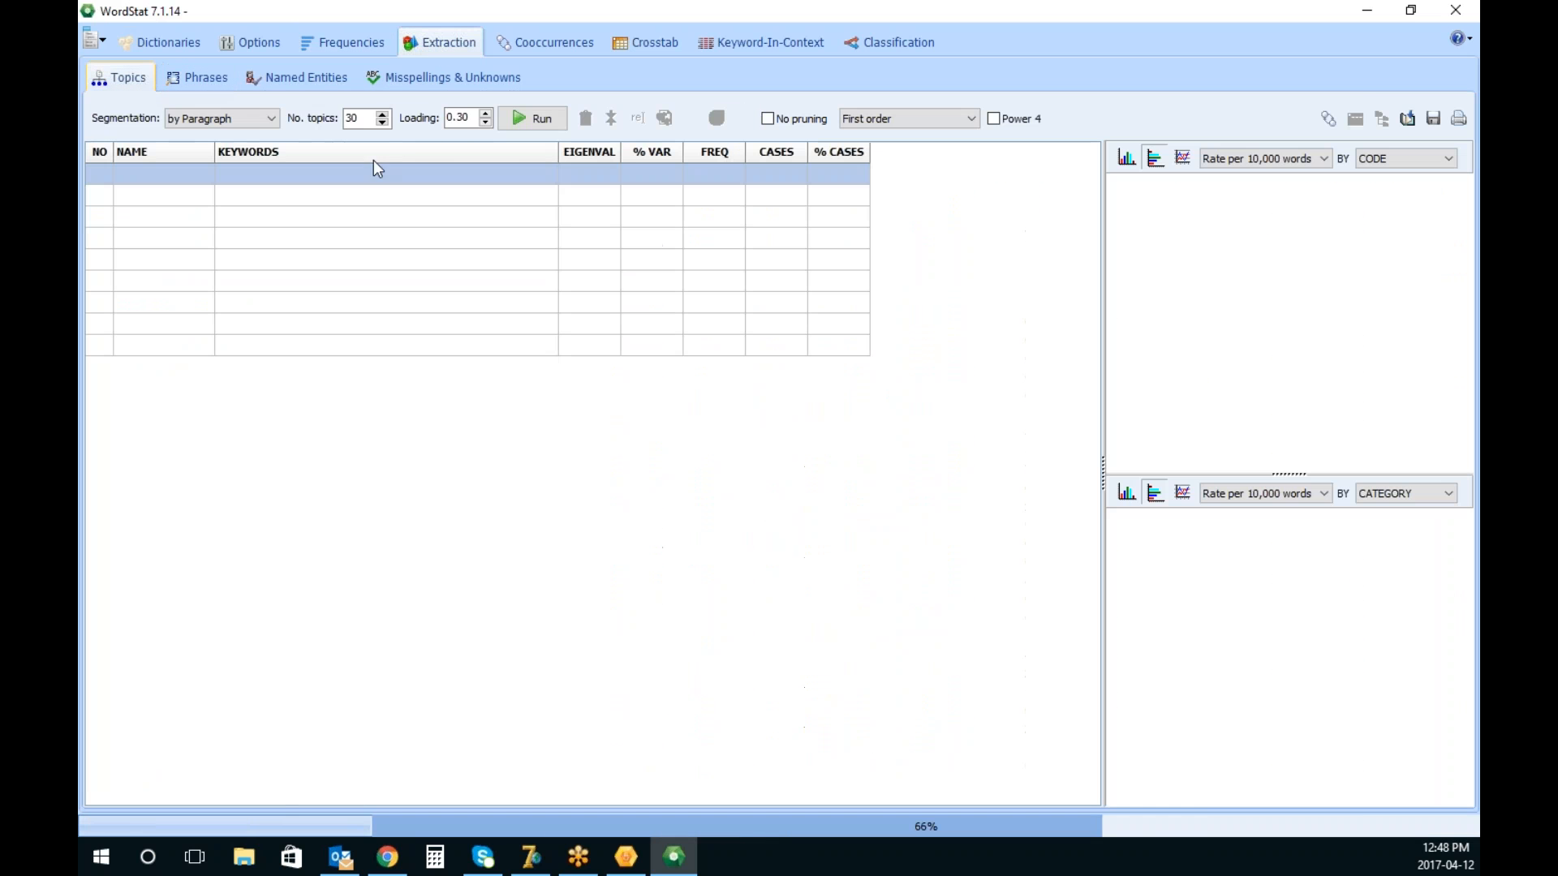
left_click(559, 122)
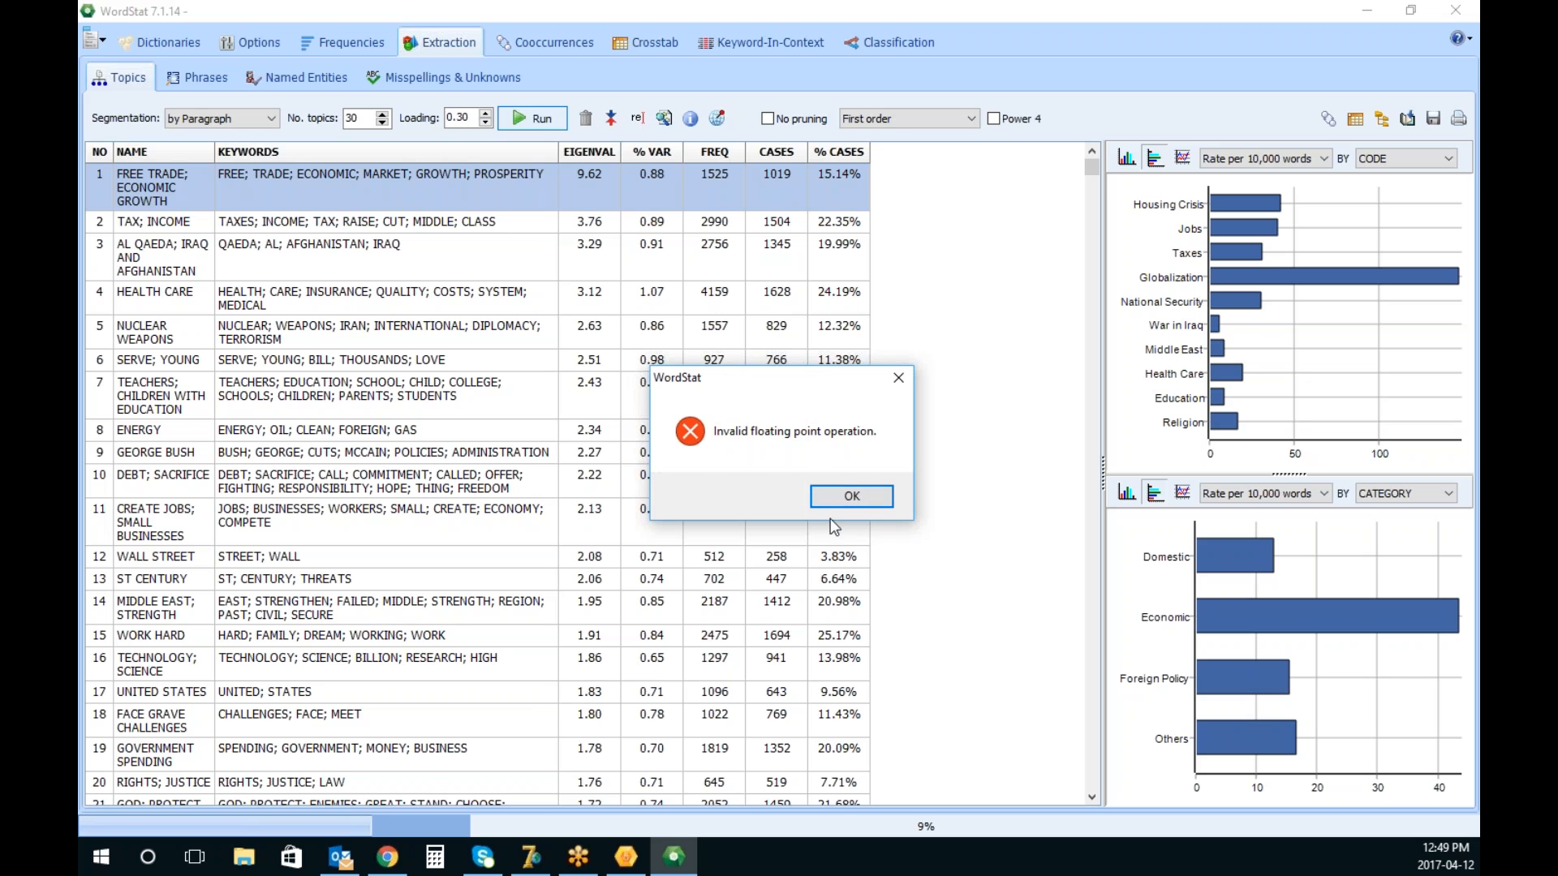
left_click(848, 497)
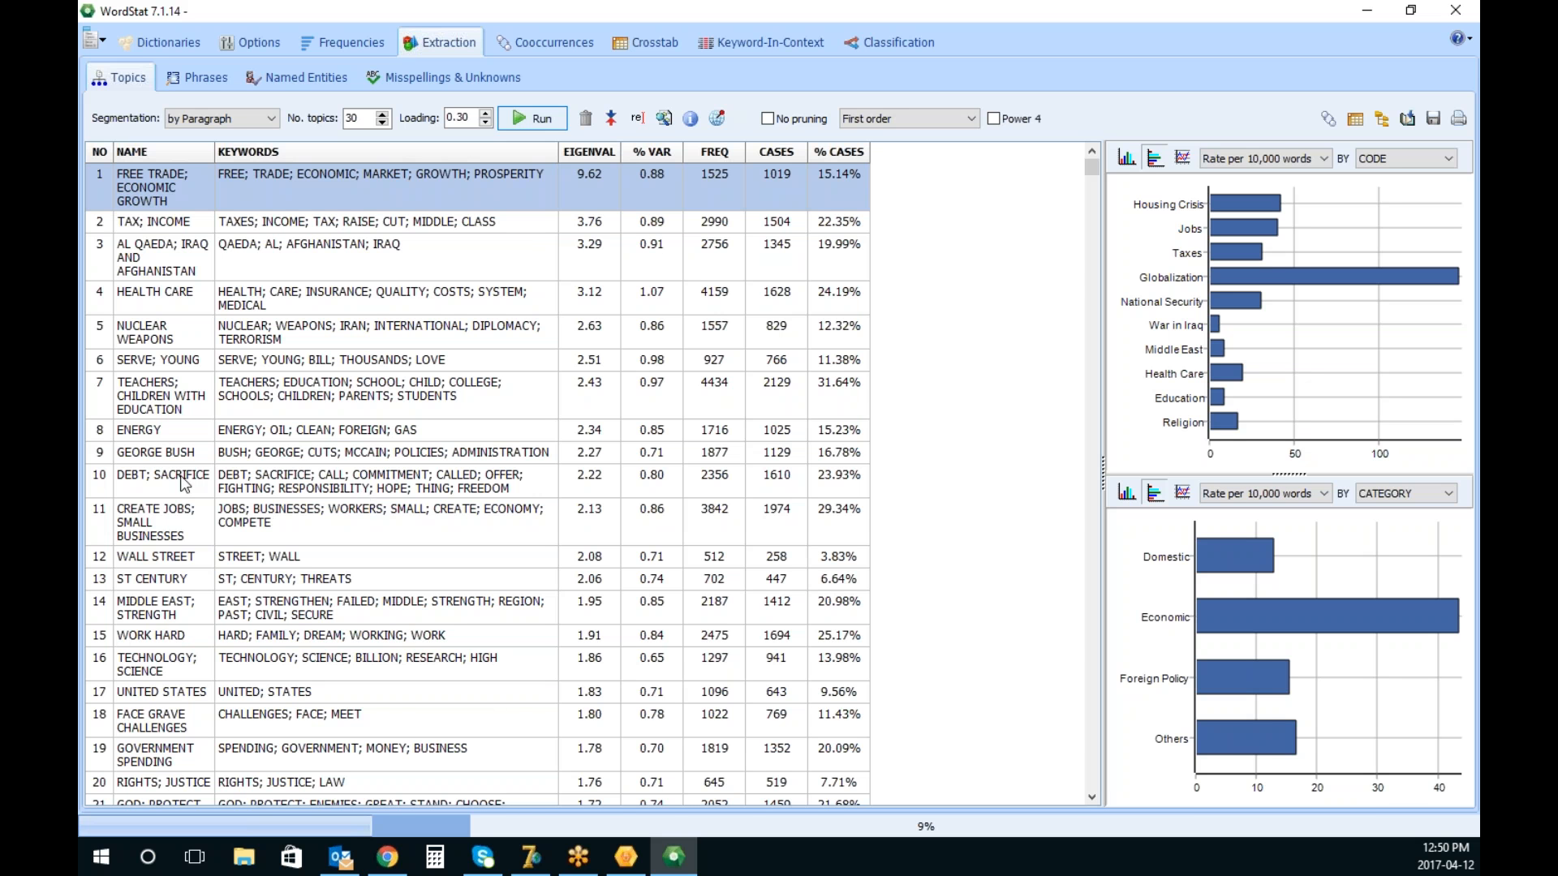
Crosstabulate the keywords with CODE using the Chi-square statistic, sort them by descending chi-square and highlight the top five
left_click(660, 47)
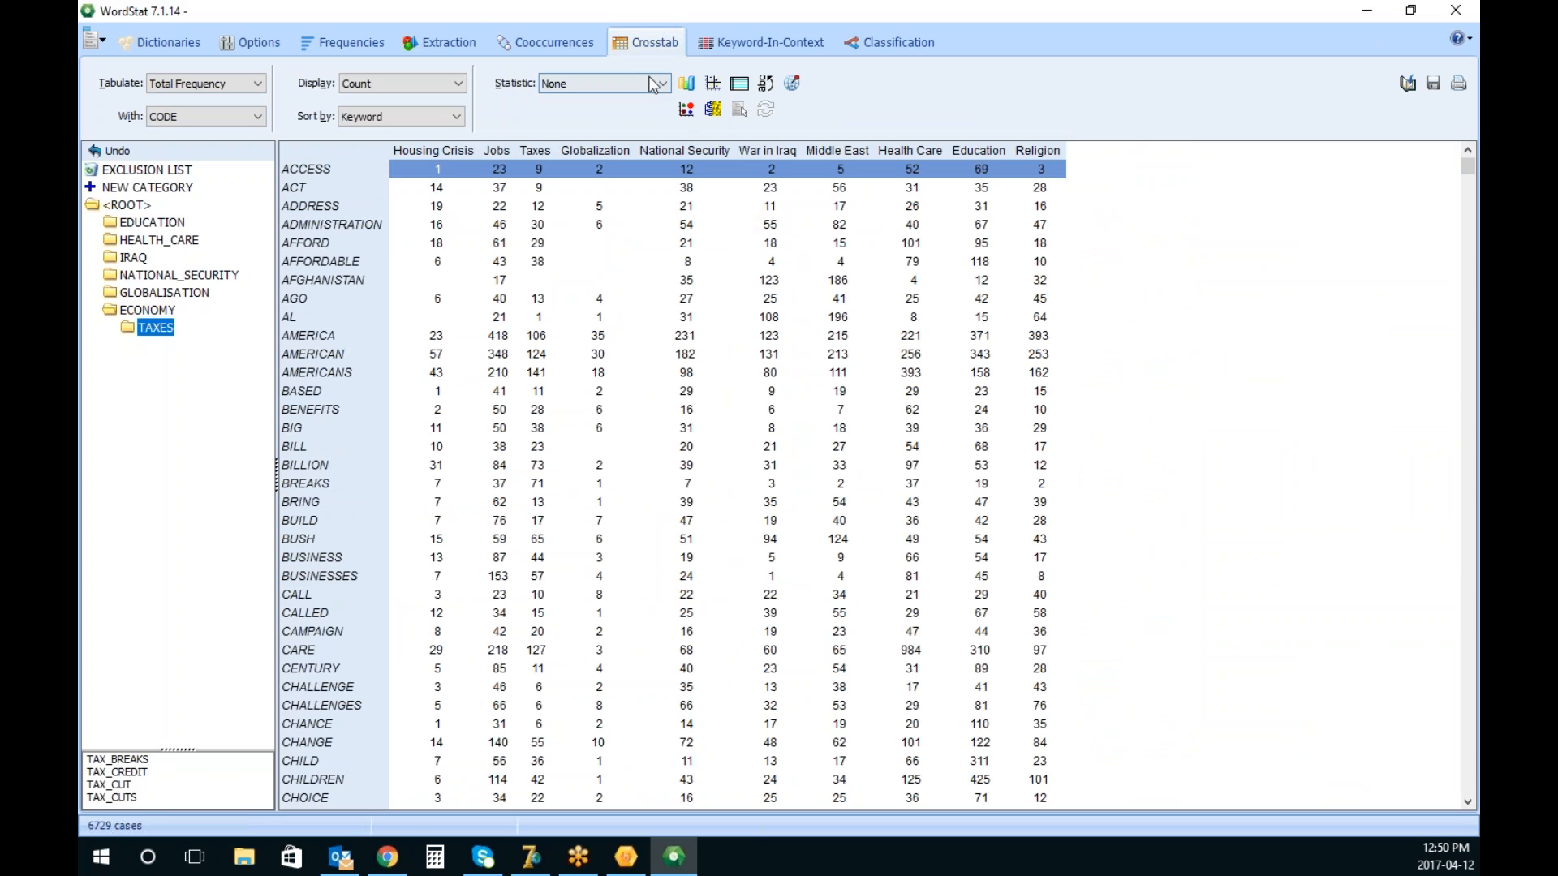
left_click(659, 84)
left_click(633, 113)
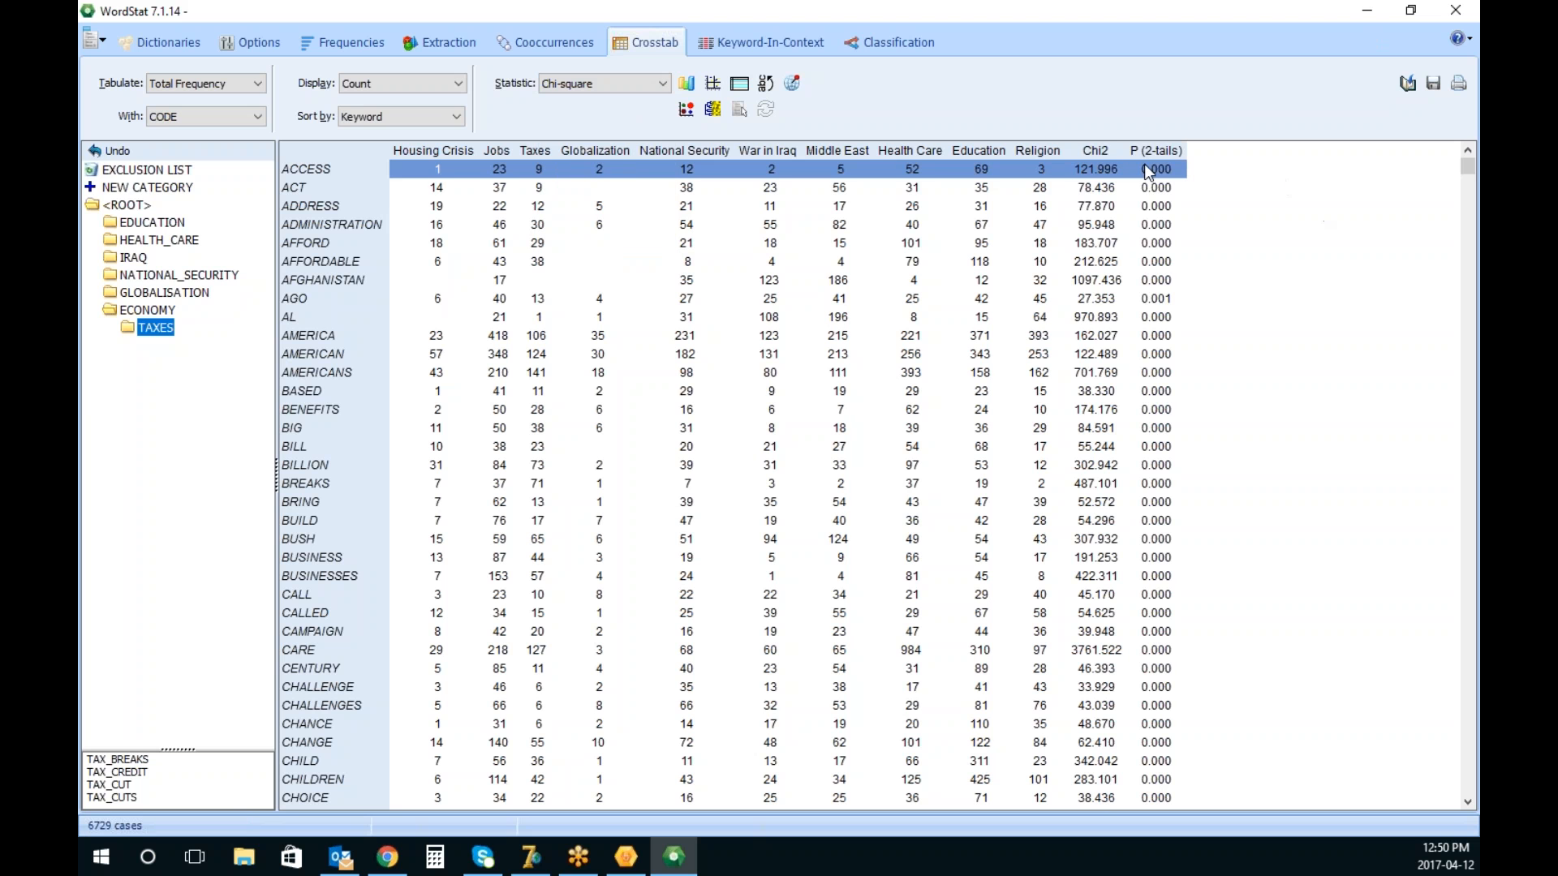
left_click(1116, 151)
left_click(1117, 151)
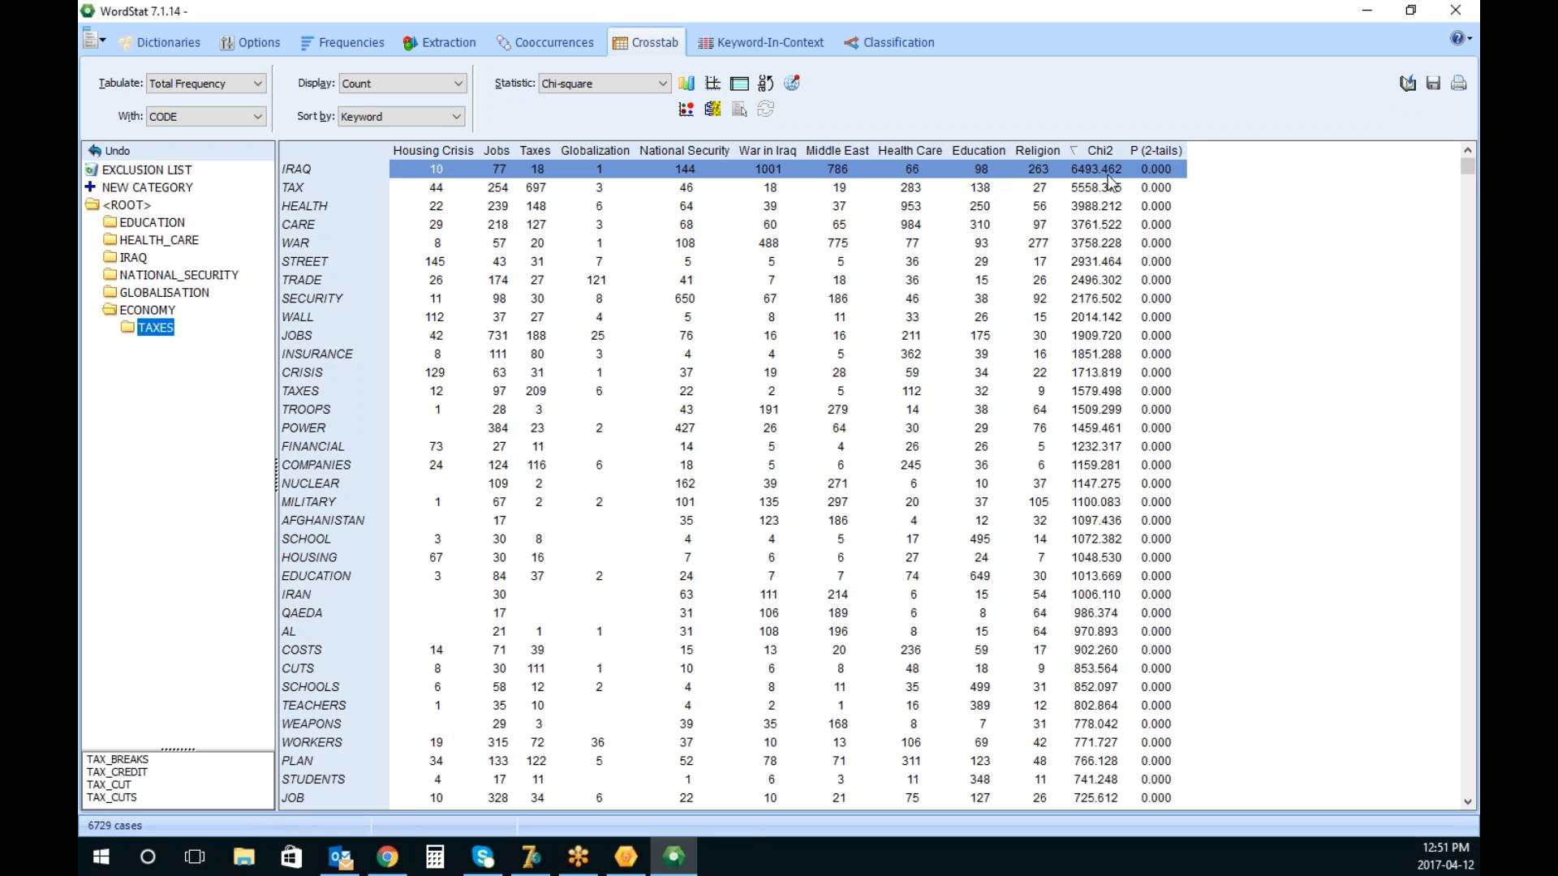
left_click_drag(1105, 172, 1110, 243)
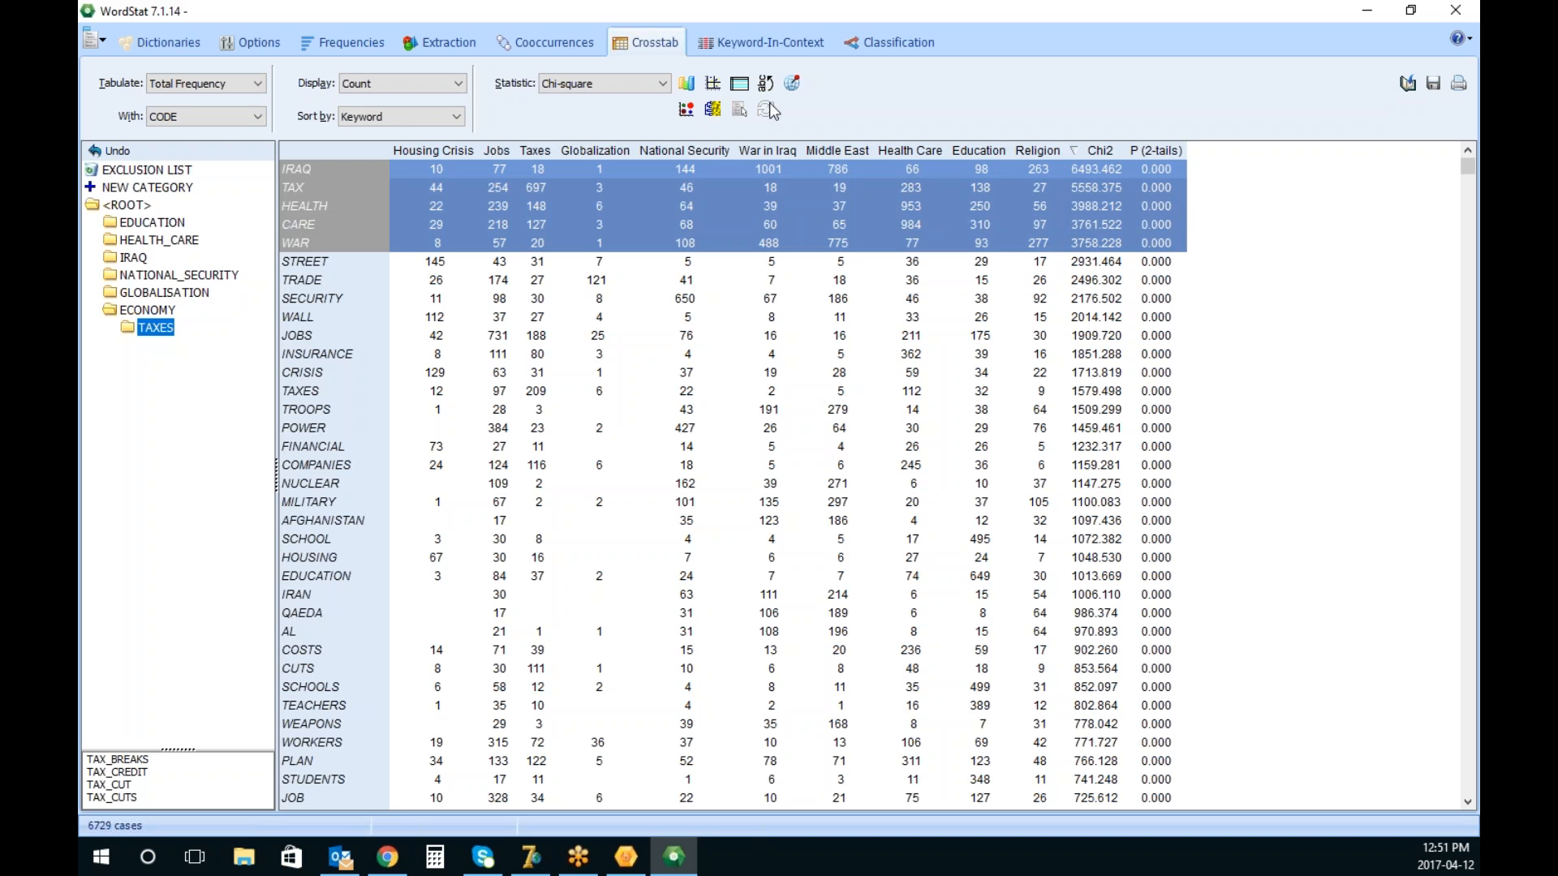
Examine the keywords with the lowest chi-square values, restore the descending chi-square order and highlight TAXES
left_click(1112, 153)
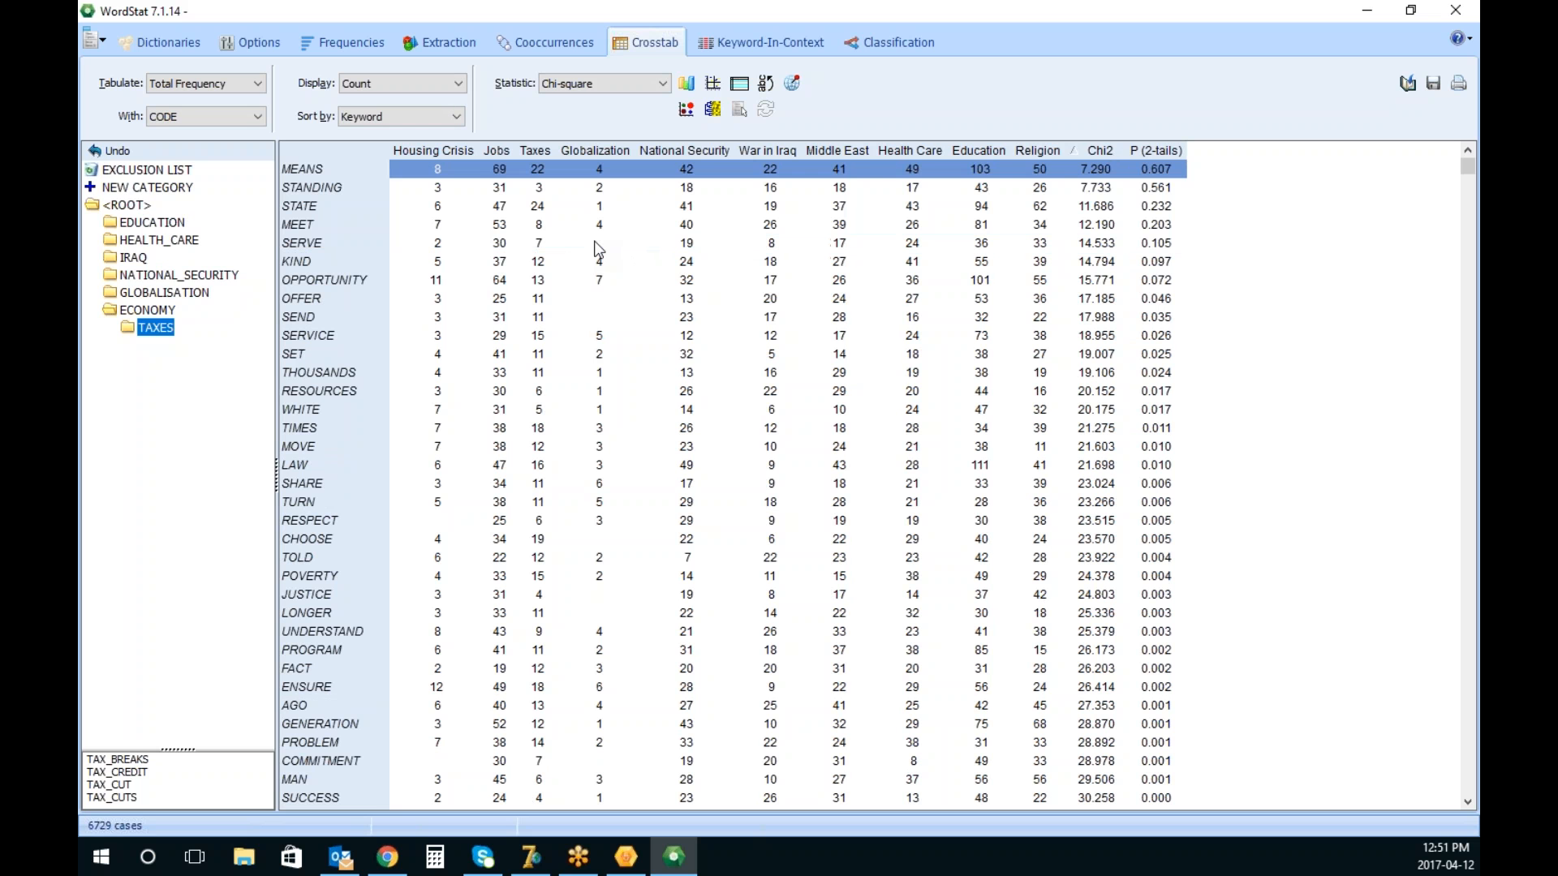
left_click(457, 206)
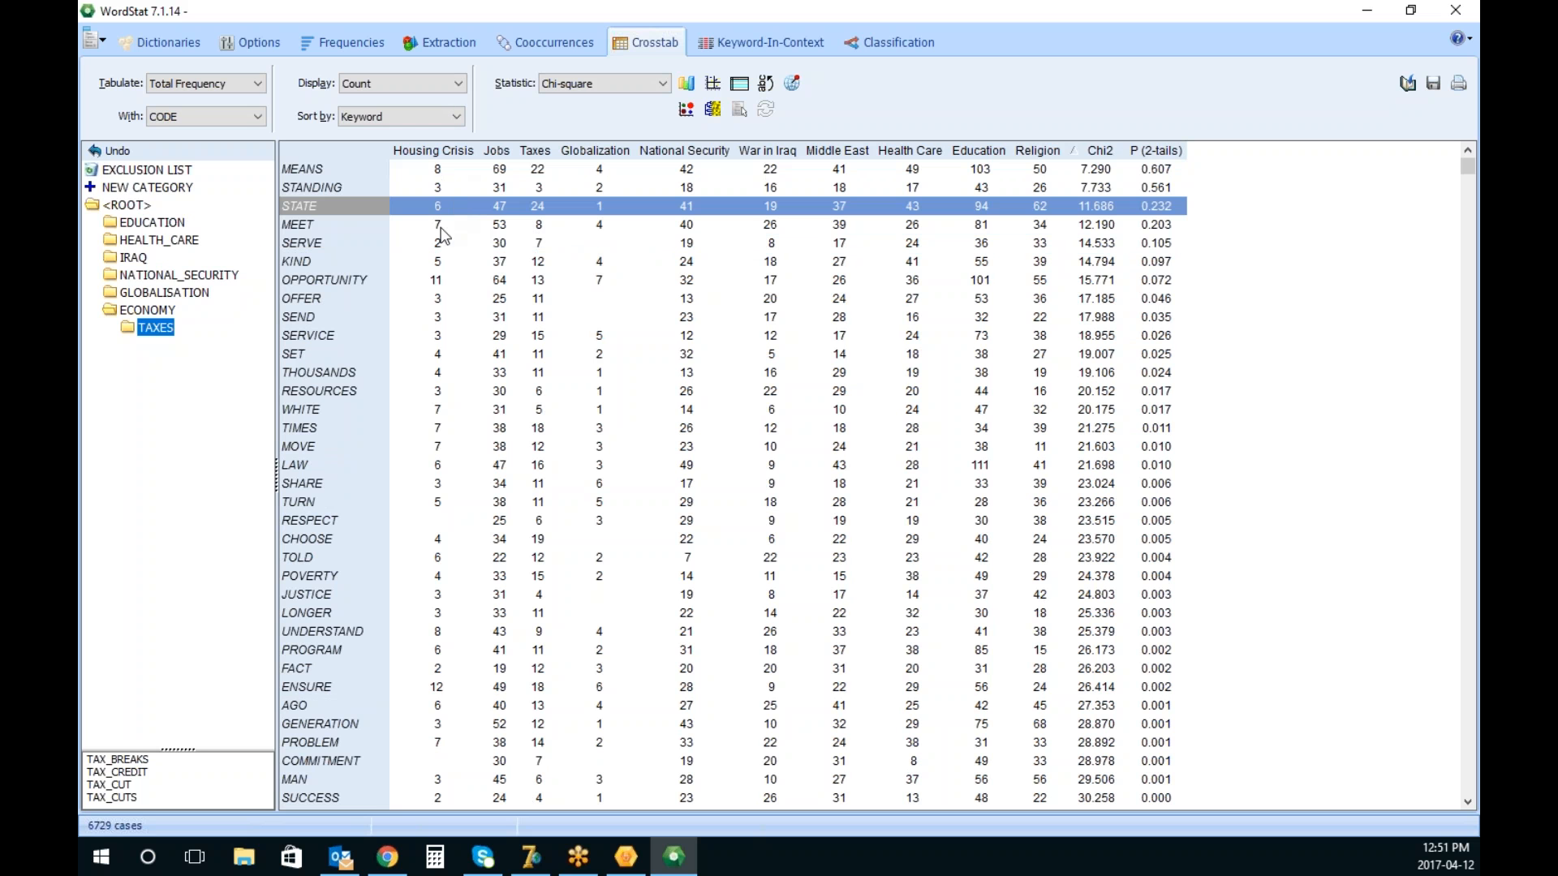
left_click(442, 226)
left_click(442, 244)
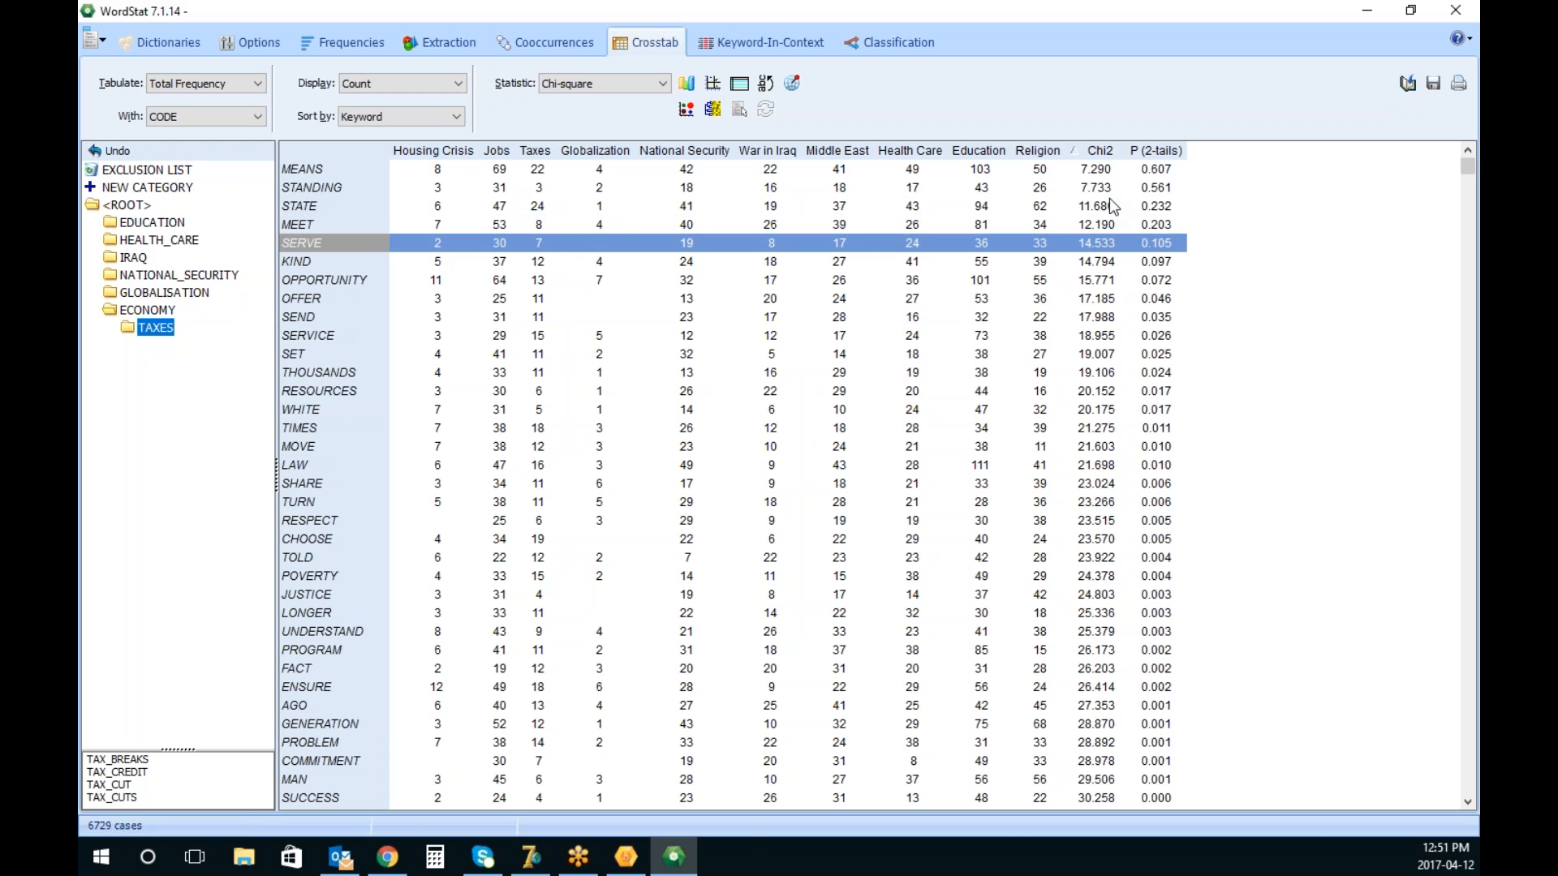
left_click(464, 264)
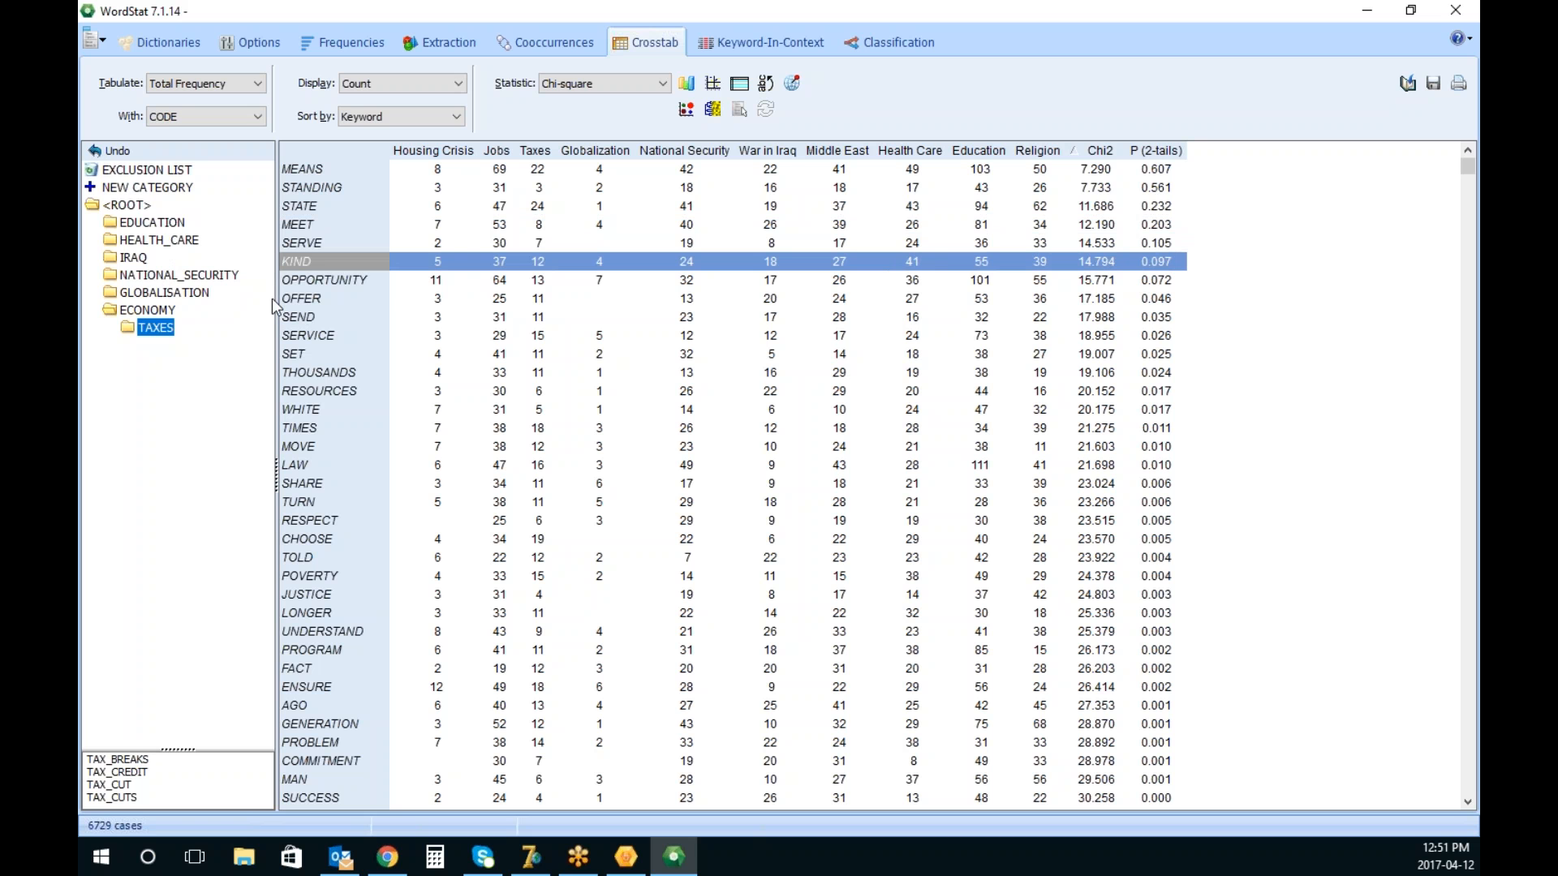
left_click(1096, 152)
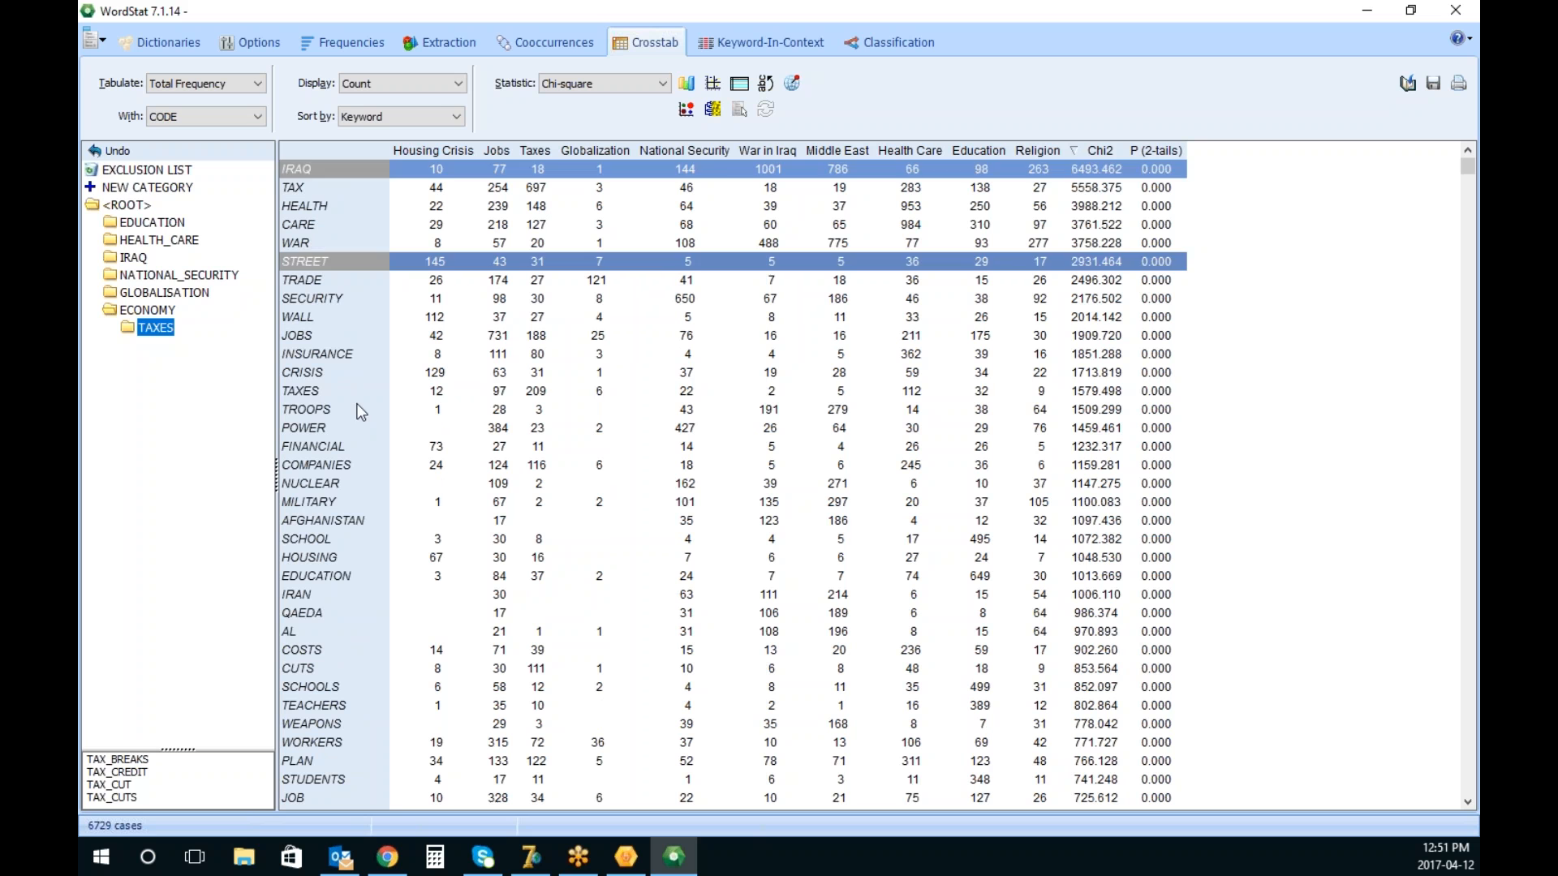
left_click(358, 398)
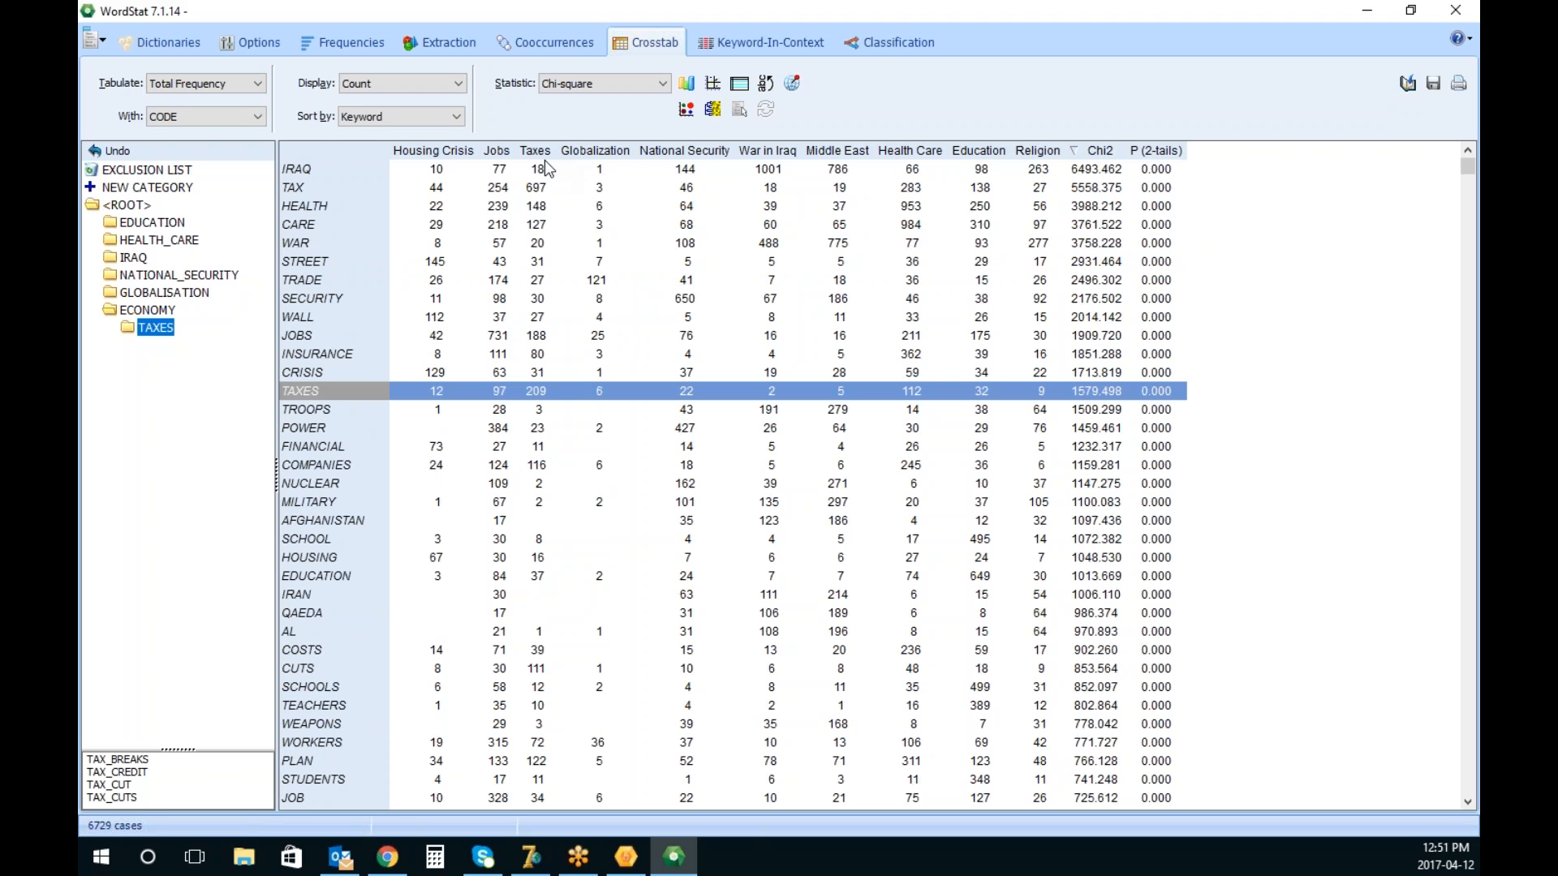
Tabulate the keyword crosstab by Case Occurrence and display the cells as Category percent
left_click(413, 86)
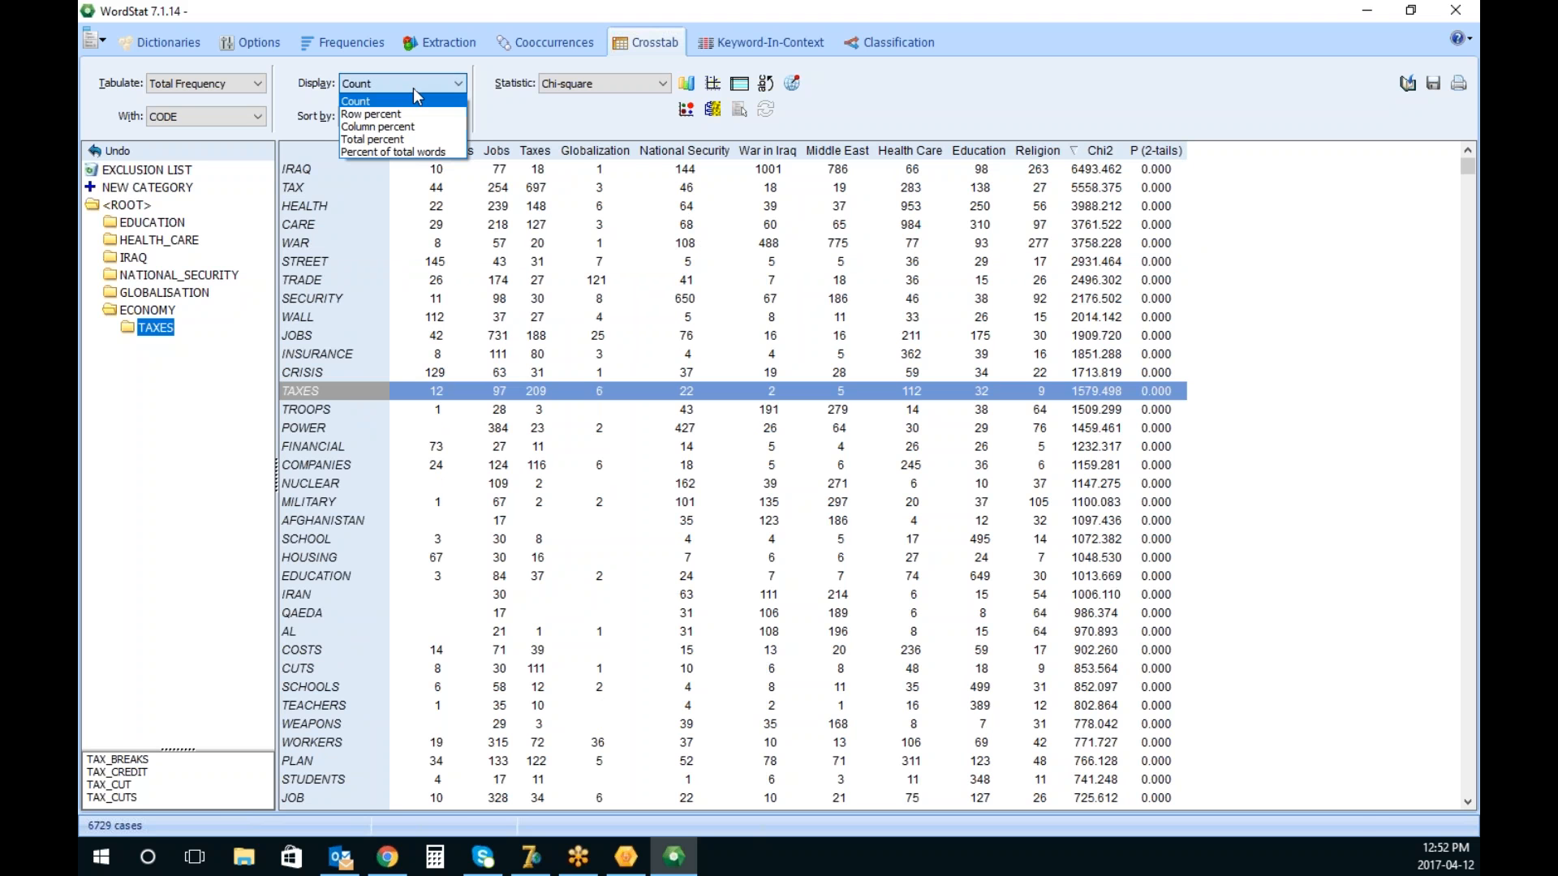
left_click(412, 87)
left_click(233, 85)
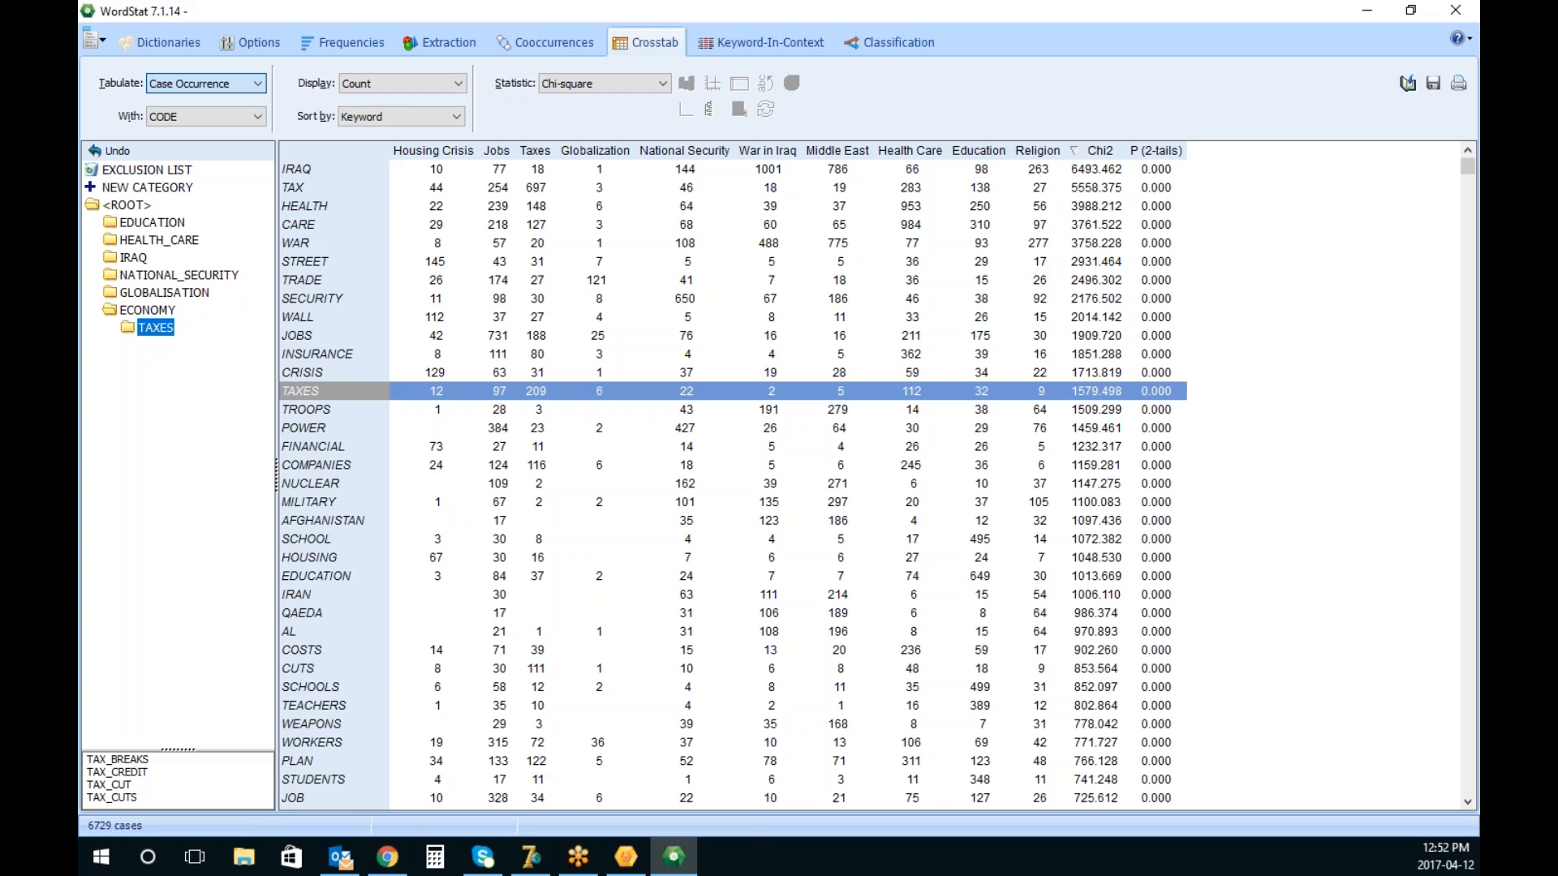
left_click(218, 113)
left_click(417, 85)
left_click(393, 165)
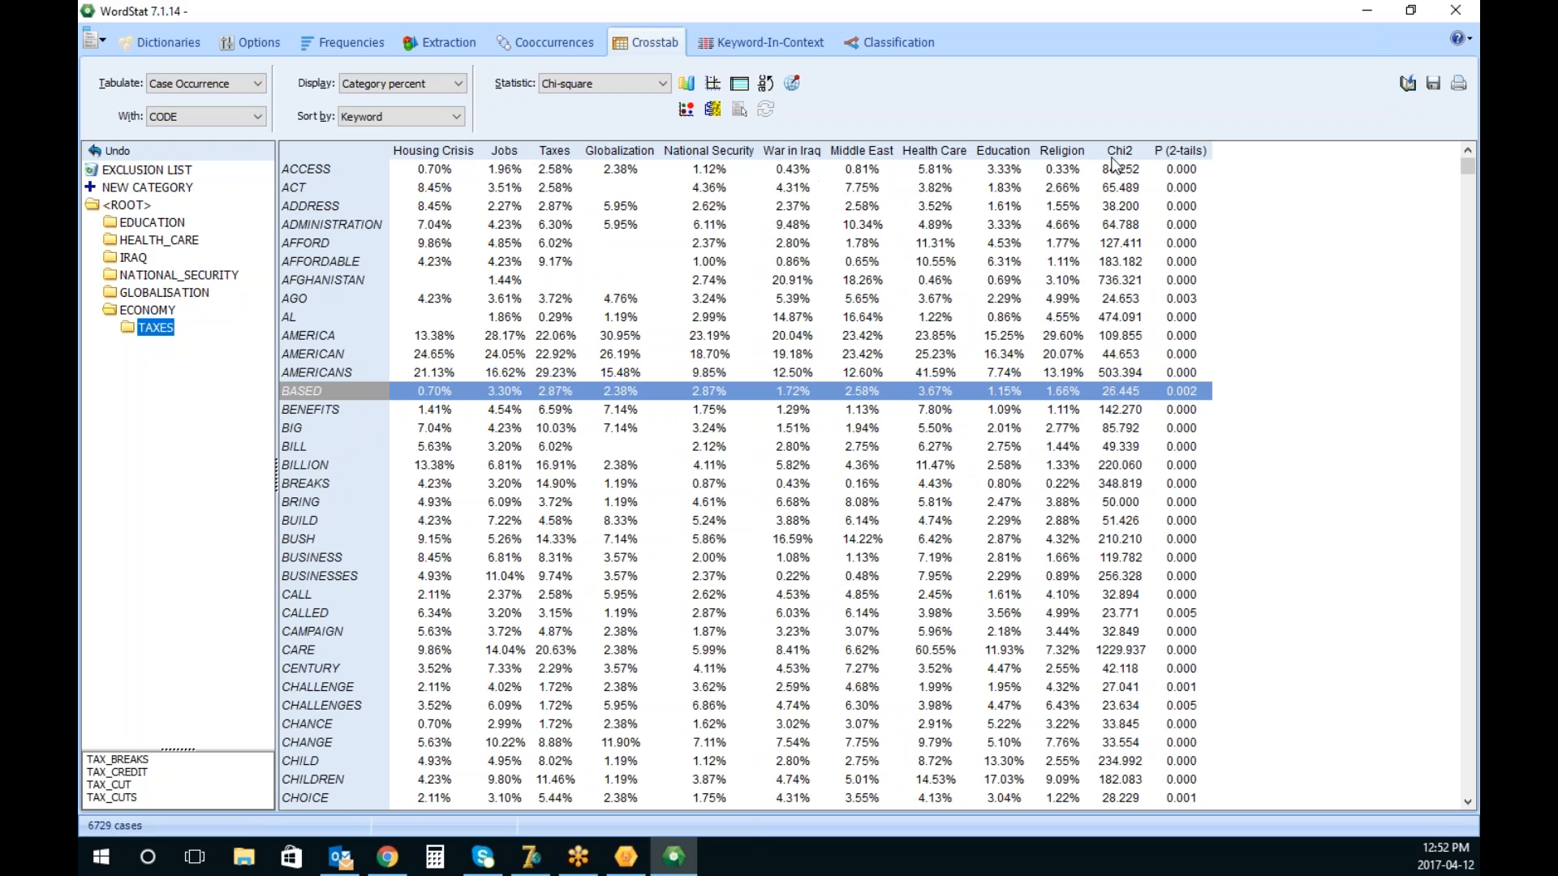
Rank the keywords by descending chi-square and highlight TAX and TAXES together to compare their category percentages
left_click(1134, 149)
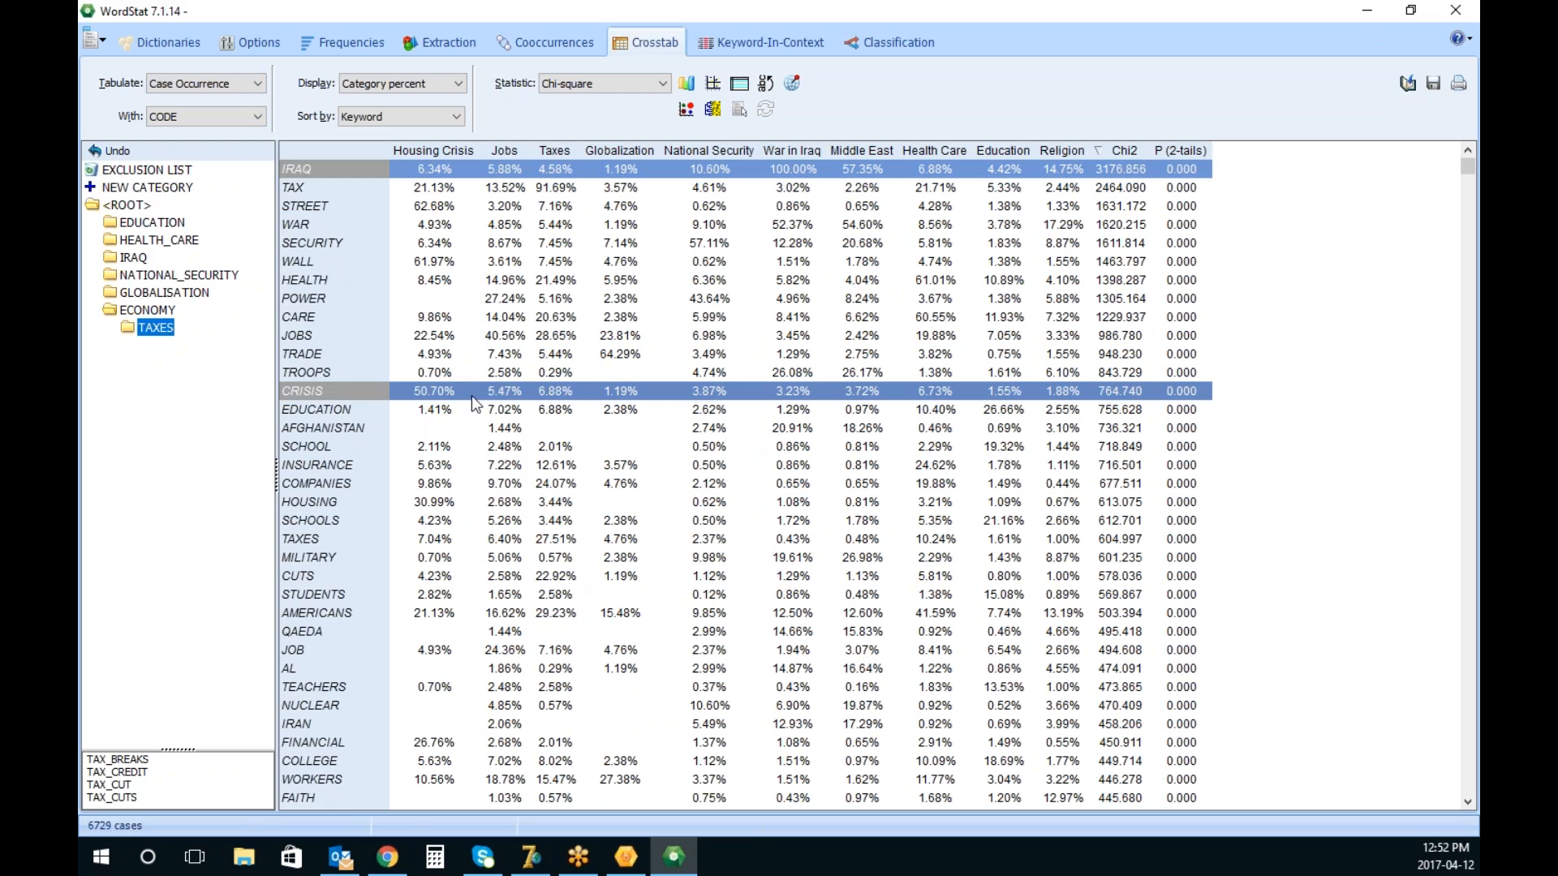
left_click(493, 319)
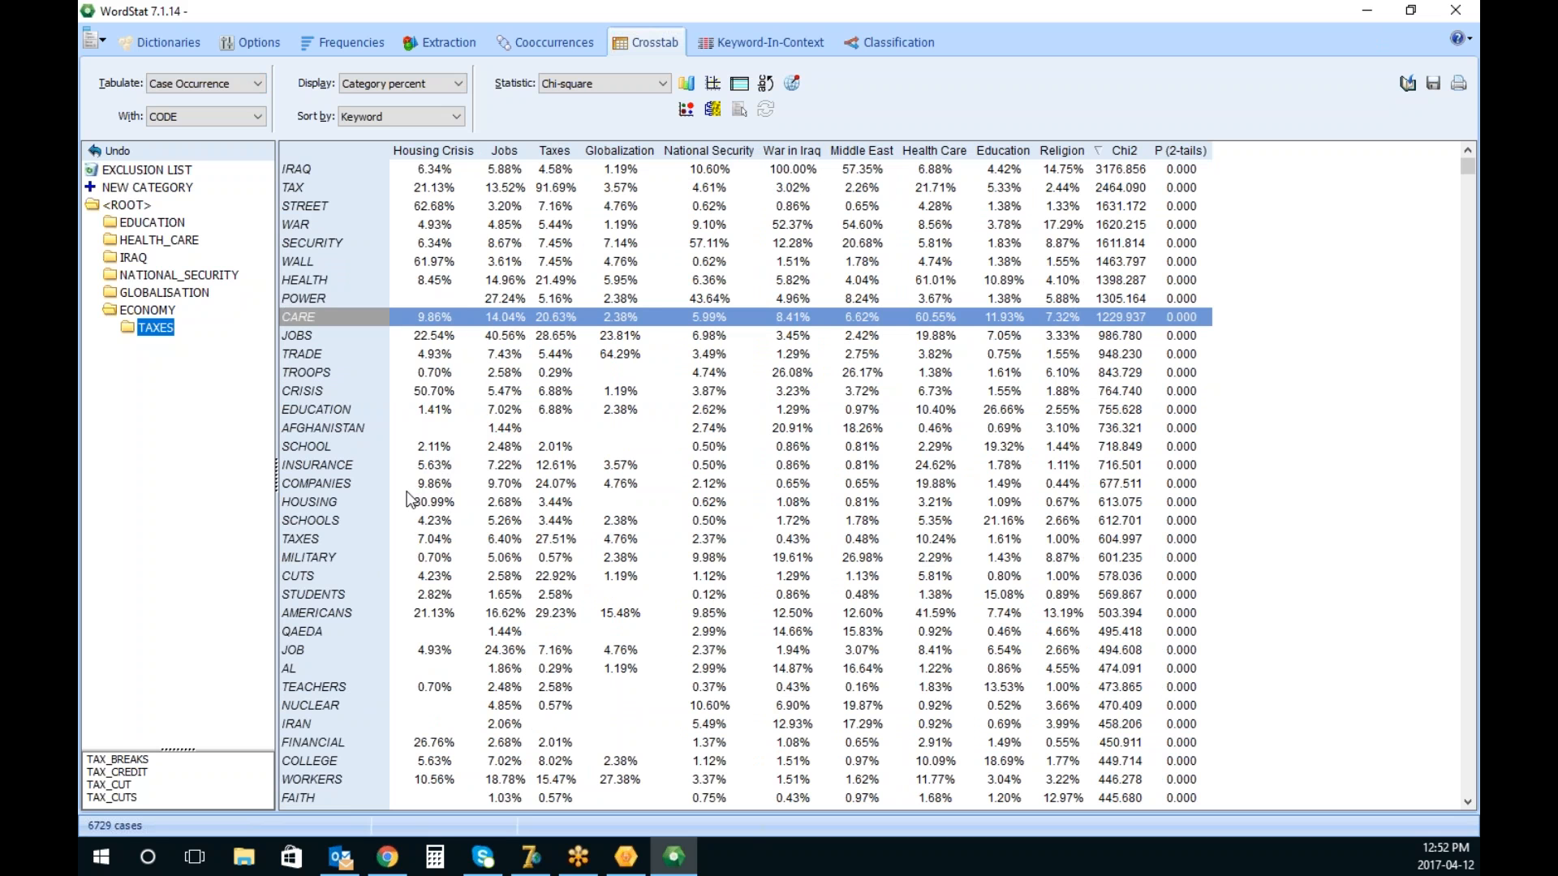
left_click(446, 539)
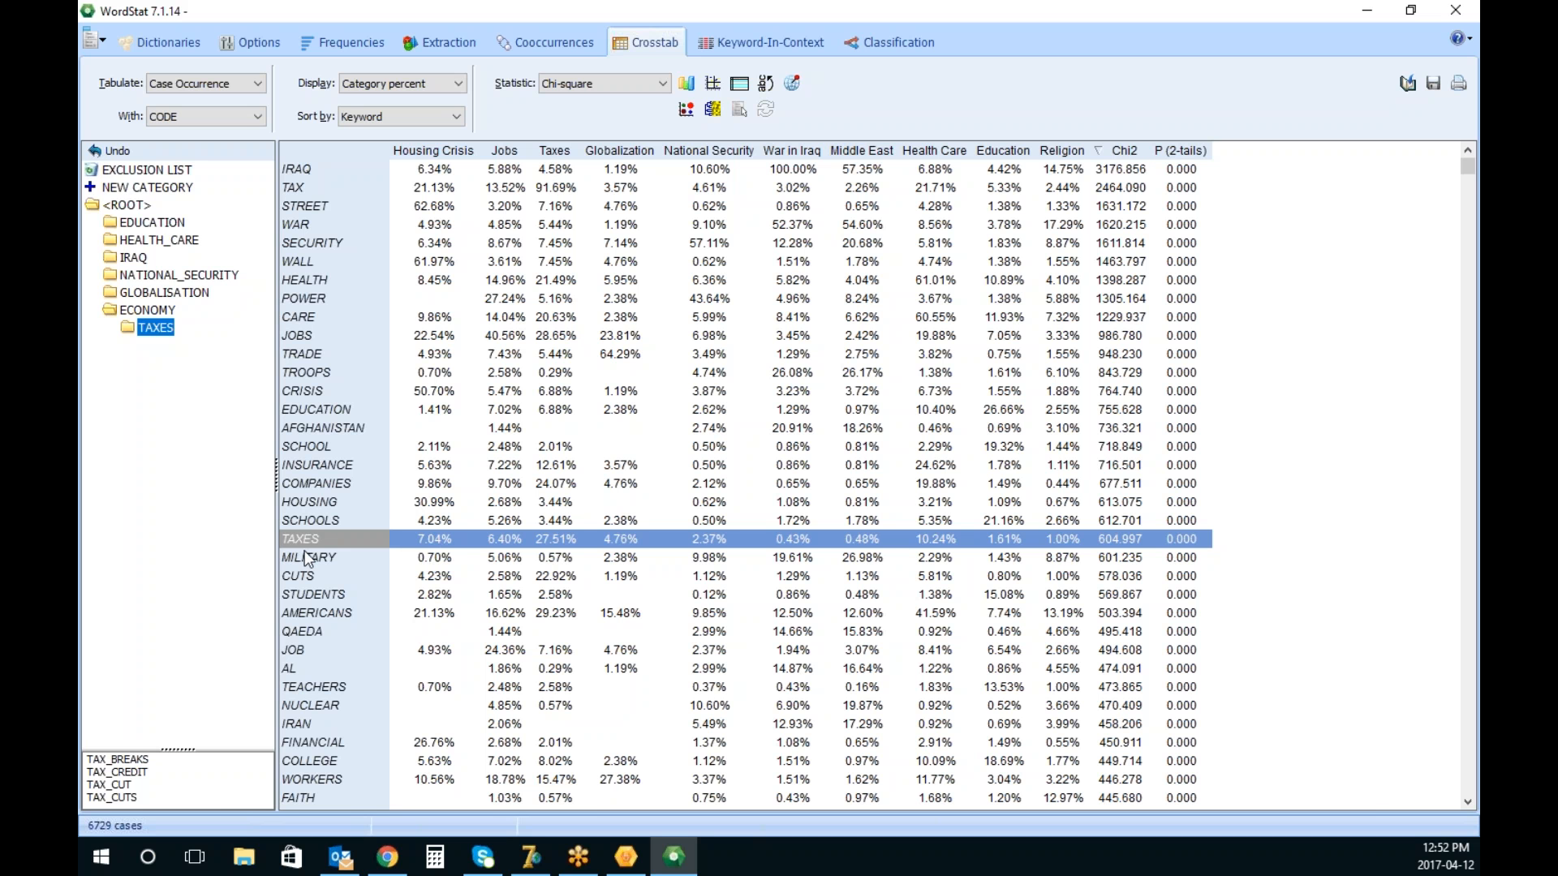
left_click(553, 191)
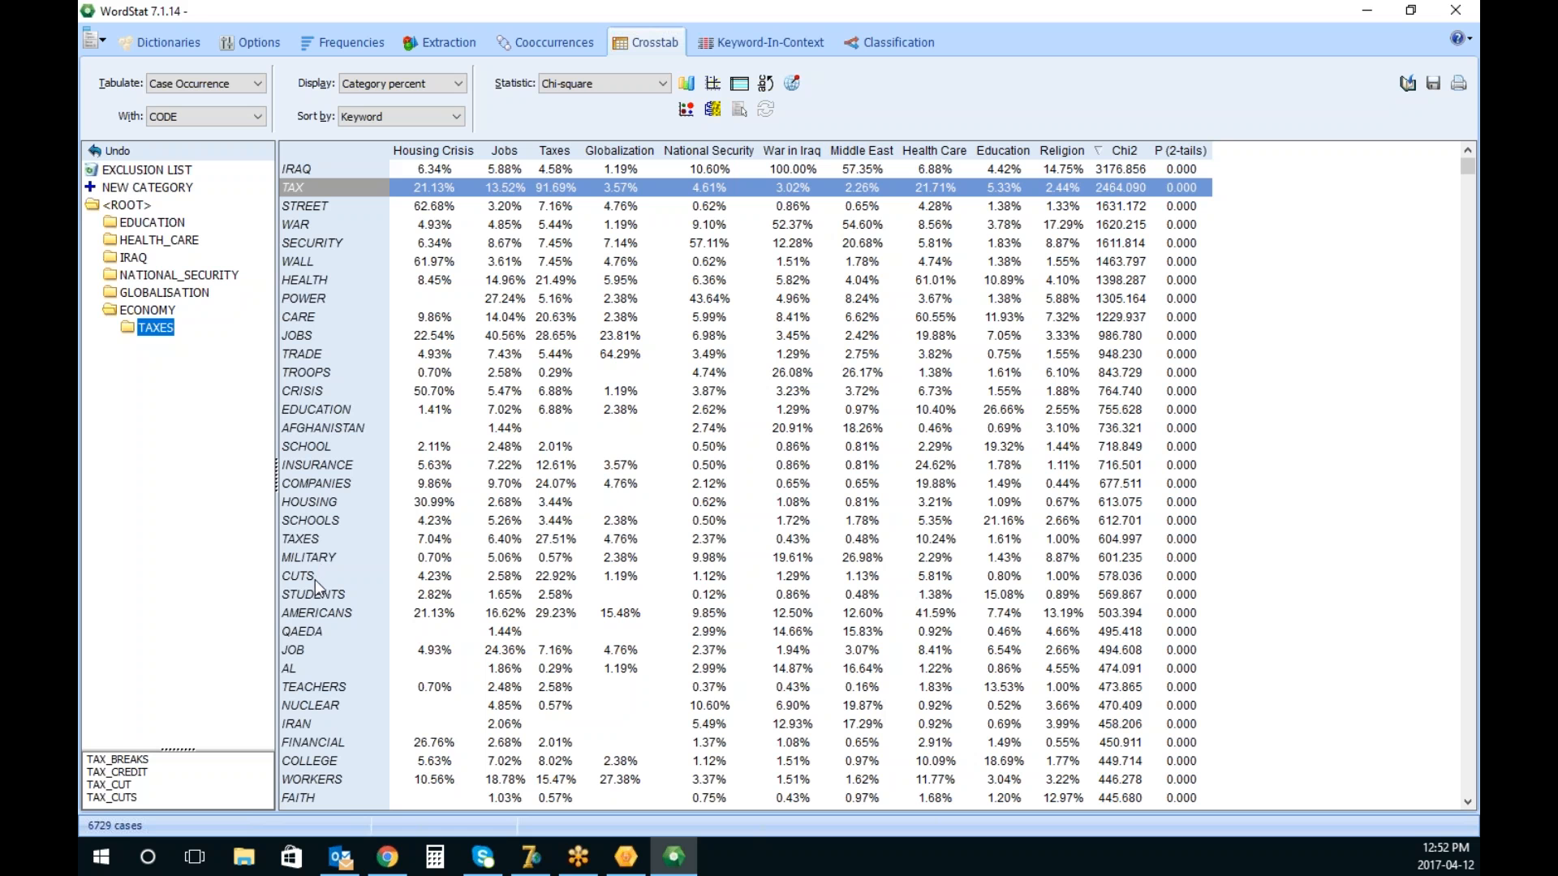
left_click(320, 540, "ctrl")
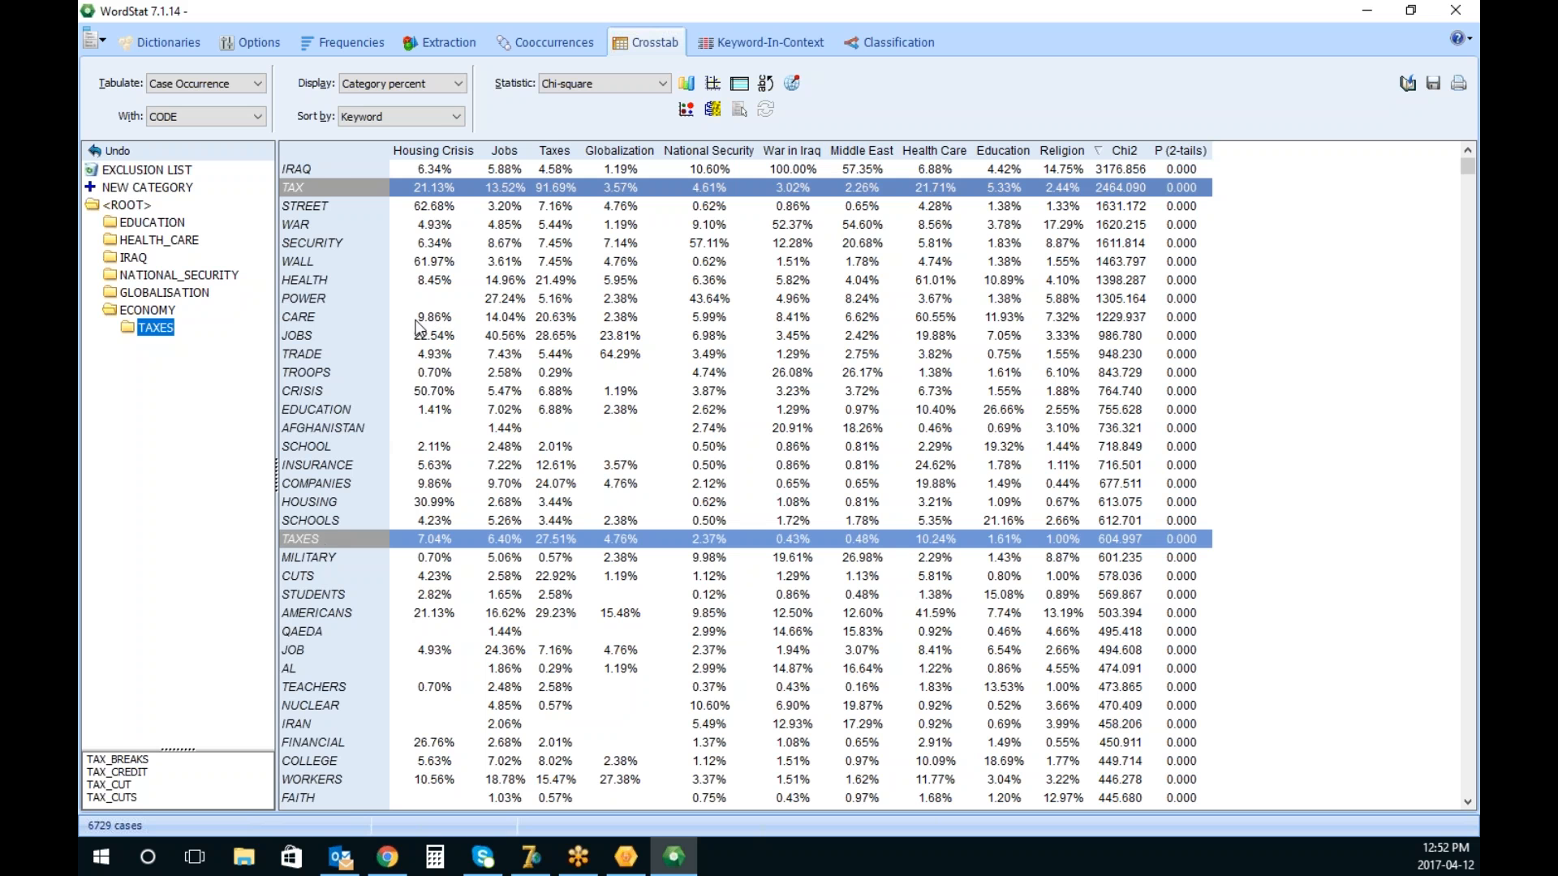
Sort the crosstab by the Taxes column in descending order and examine its four highest-ranked keywords
left_click(559, 152)
left_click(558, 151)
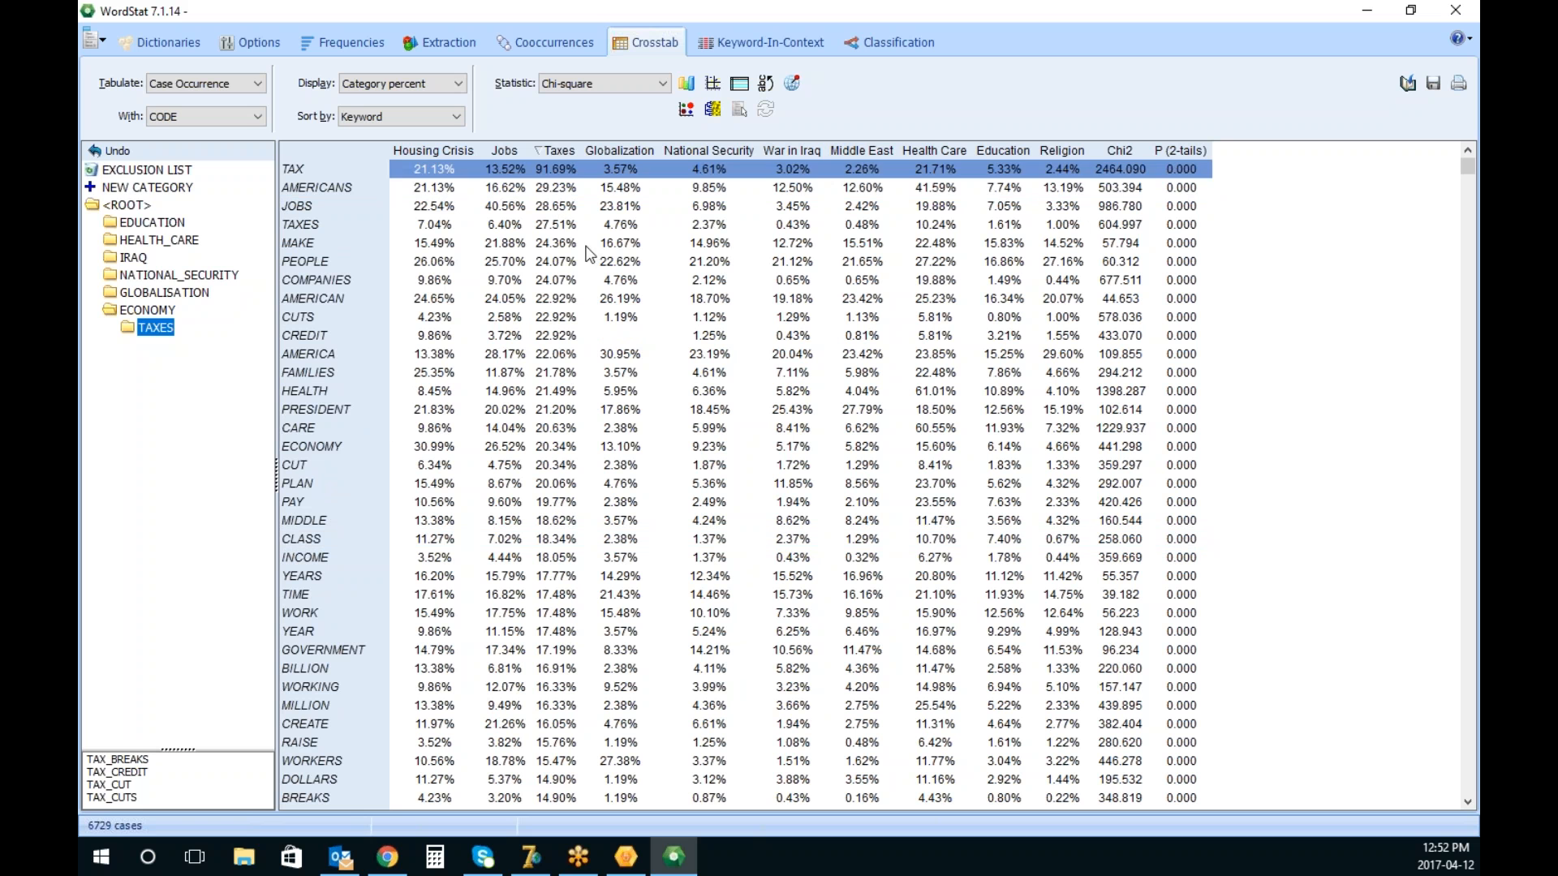
left_click(566, 210)
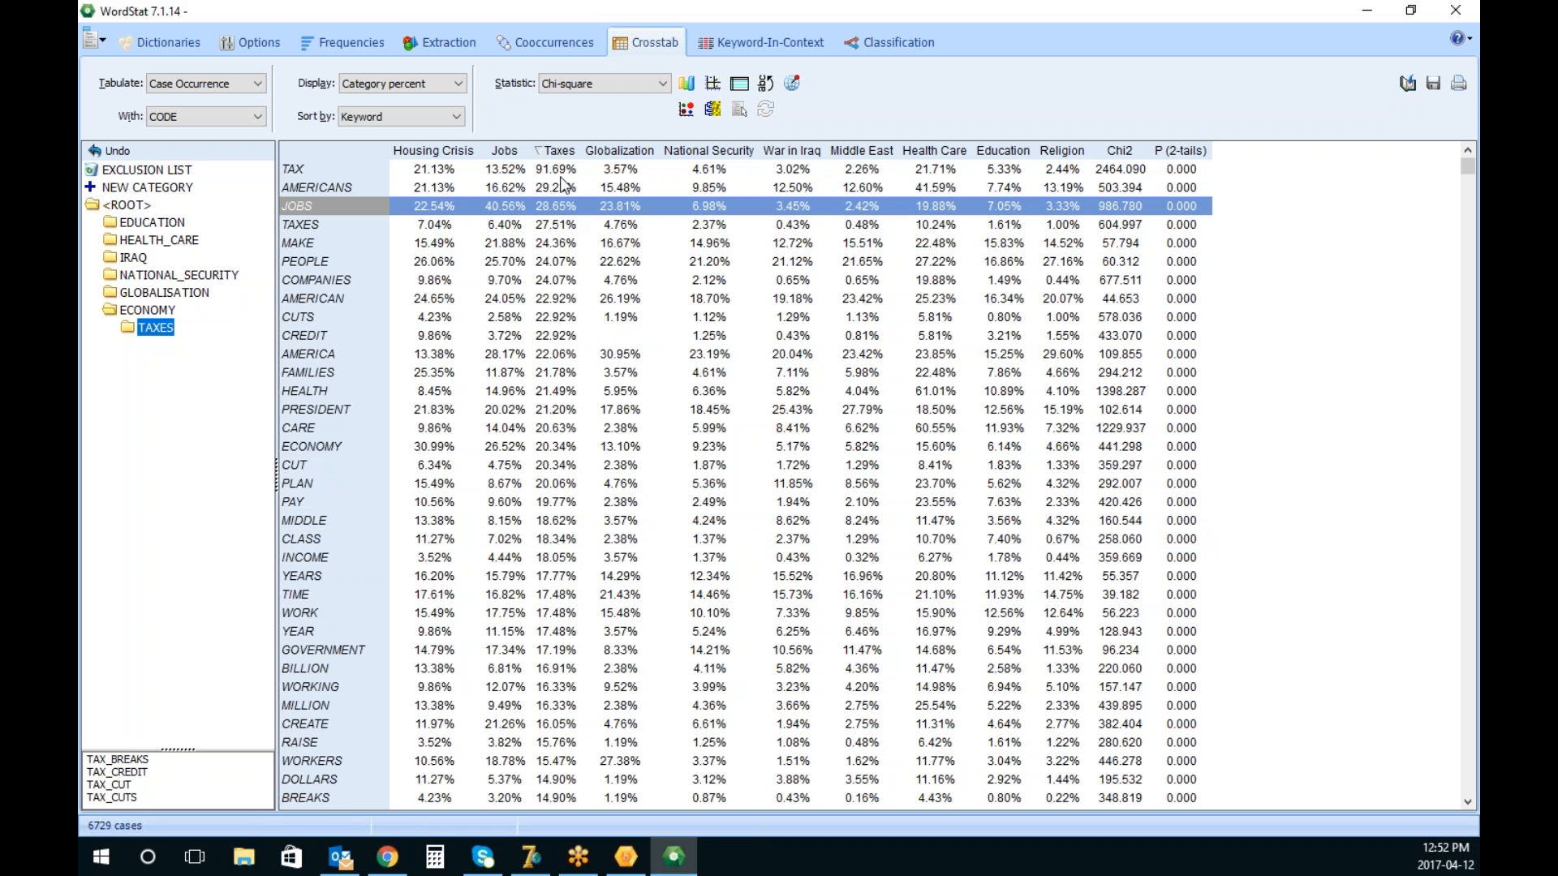
left_click_drag(555, 171, 536, 227)
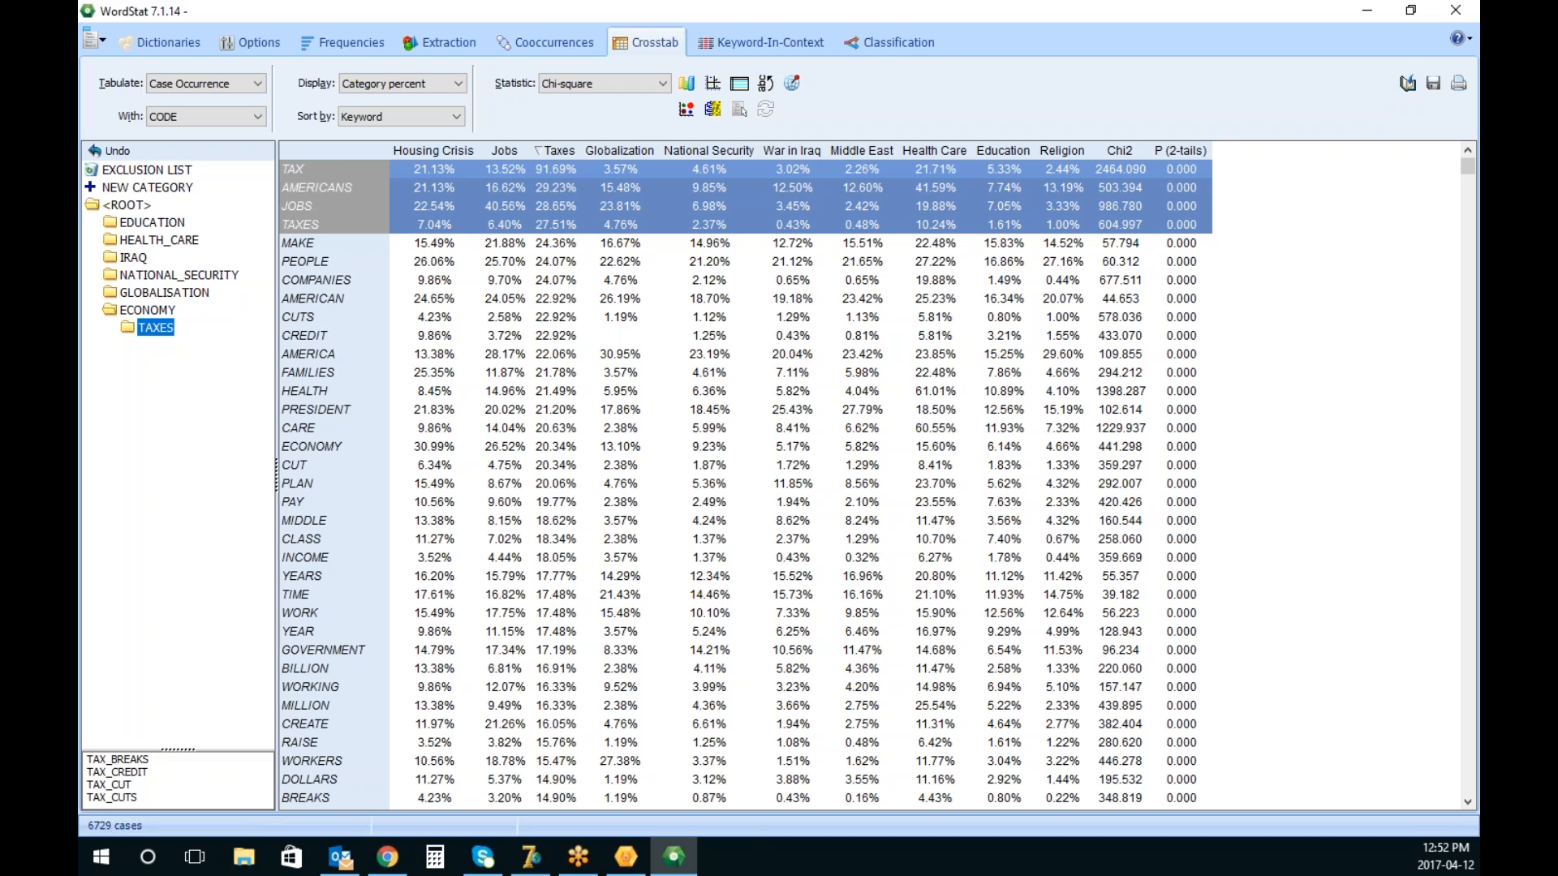
left_click(559, 190)
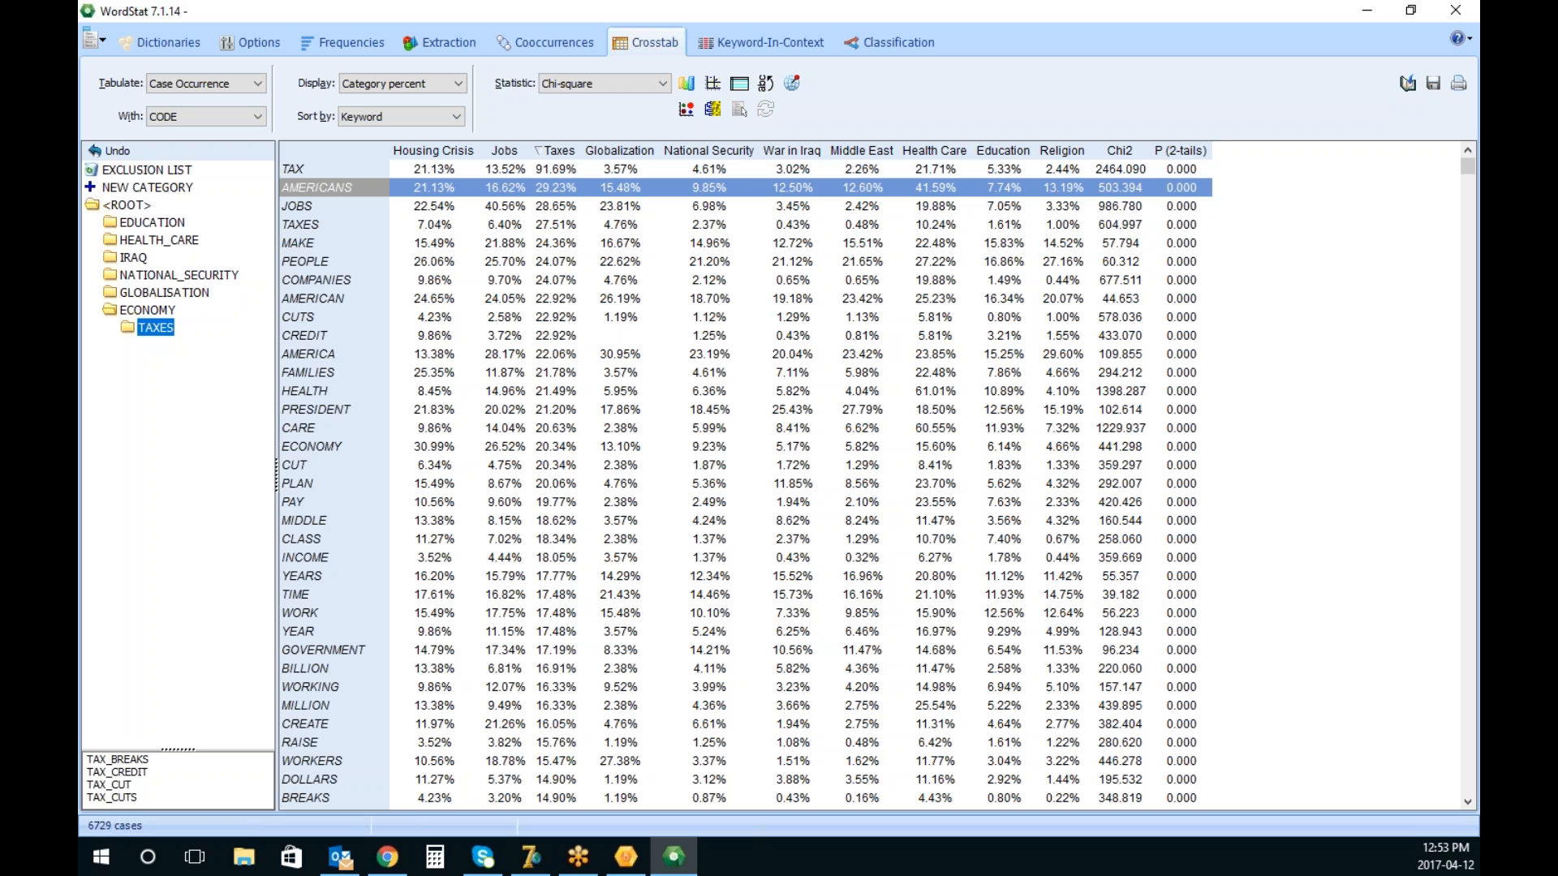
Quit WordStat and return to the Election 2008 project in QDA Miner
left_click(1459, 11)
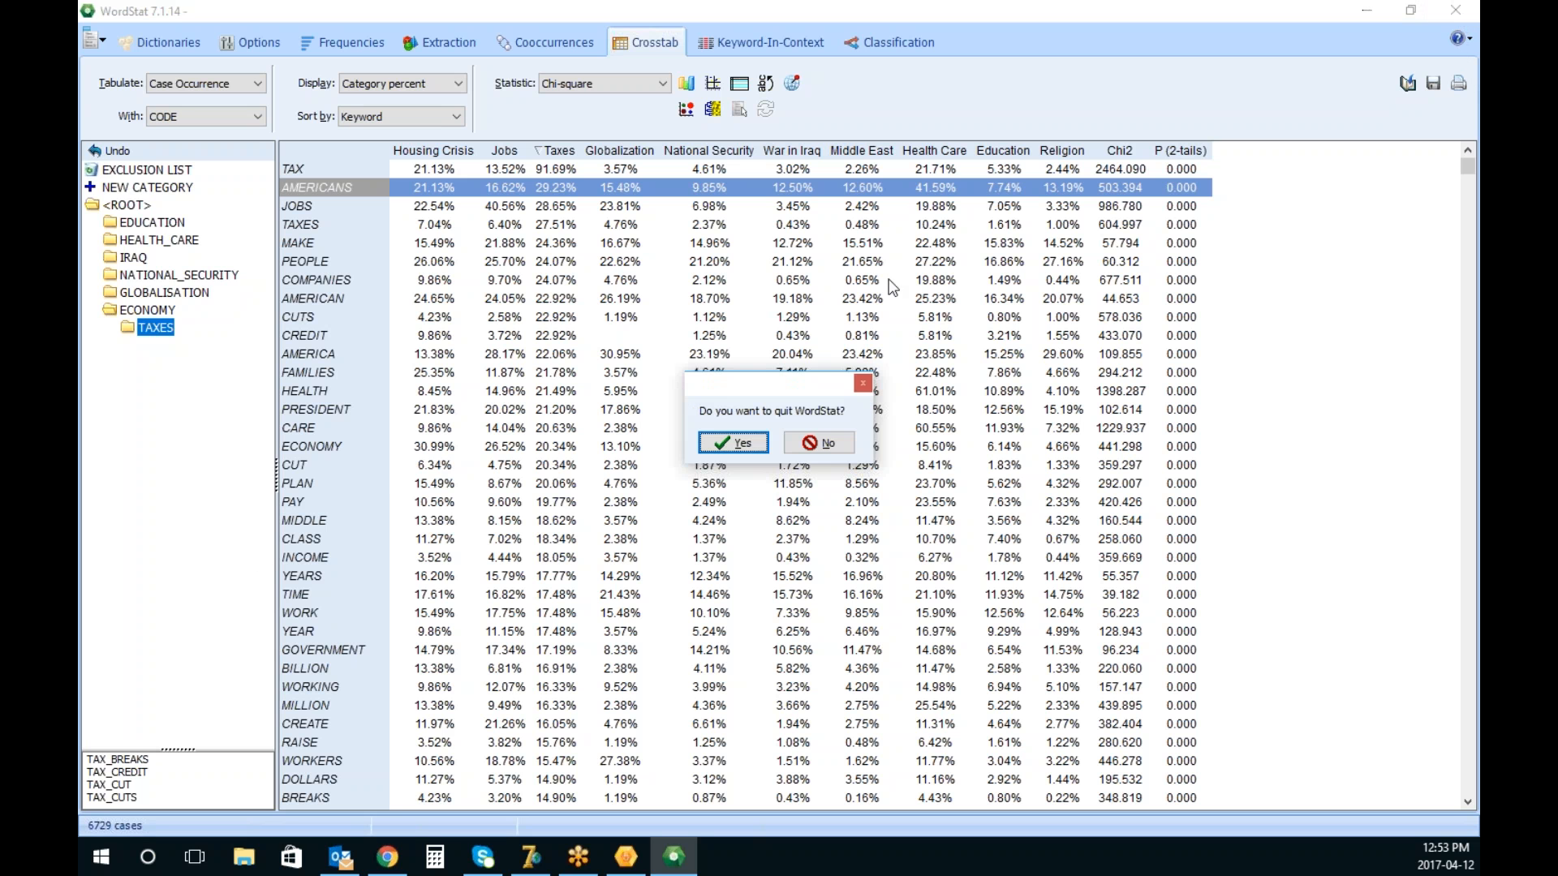
left_click(844, 445)
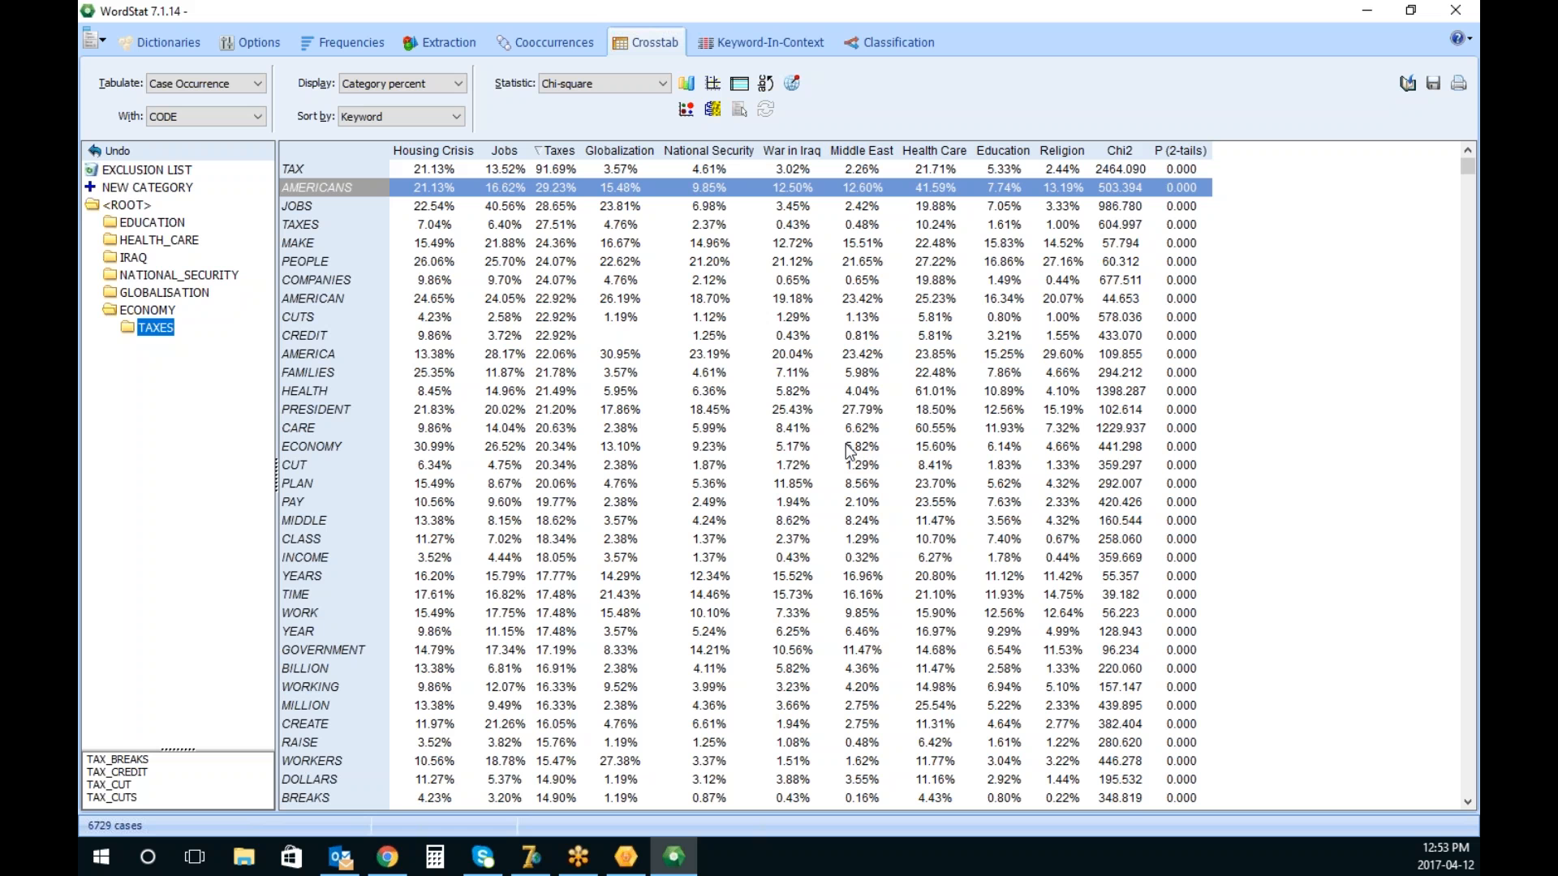
left_click(1459, 12)
left_click(734, 445)
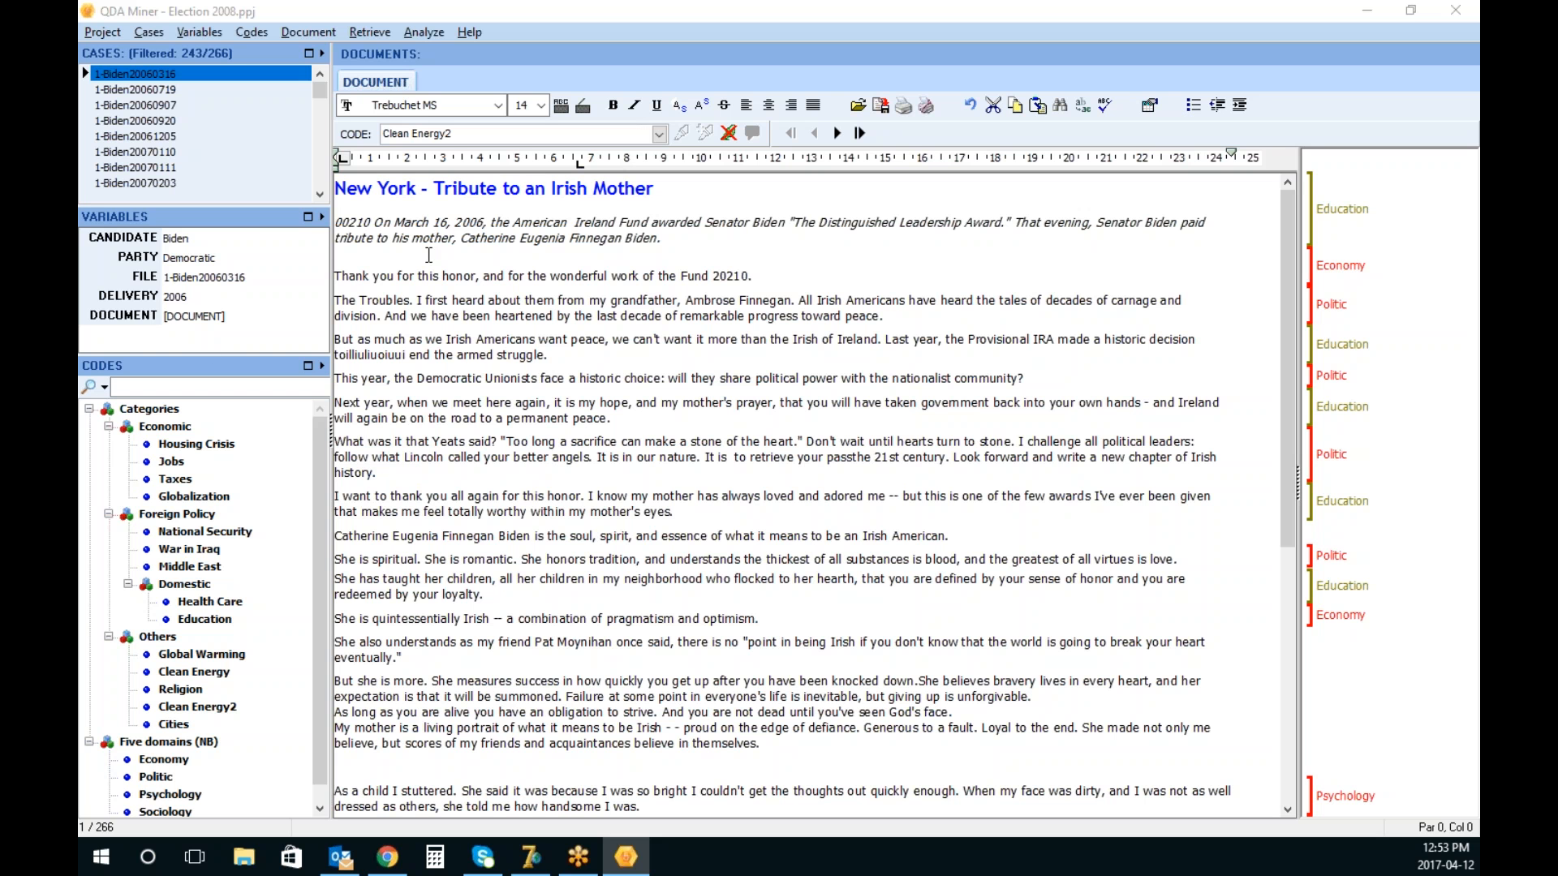
Browse the coded Biden speeches from early 2007 and select the Housing Crisis code
left_click(204, 166)
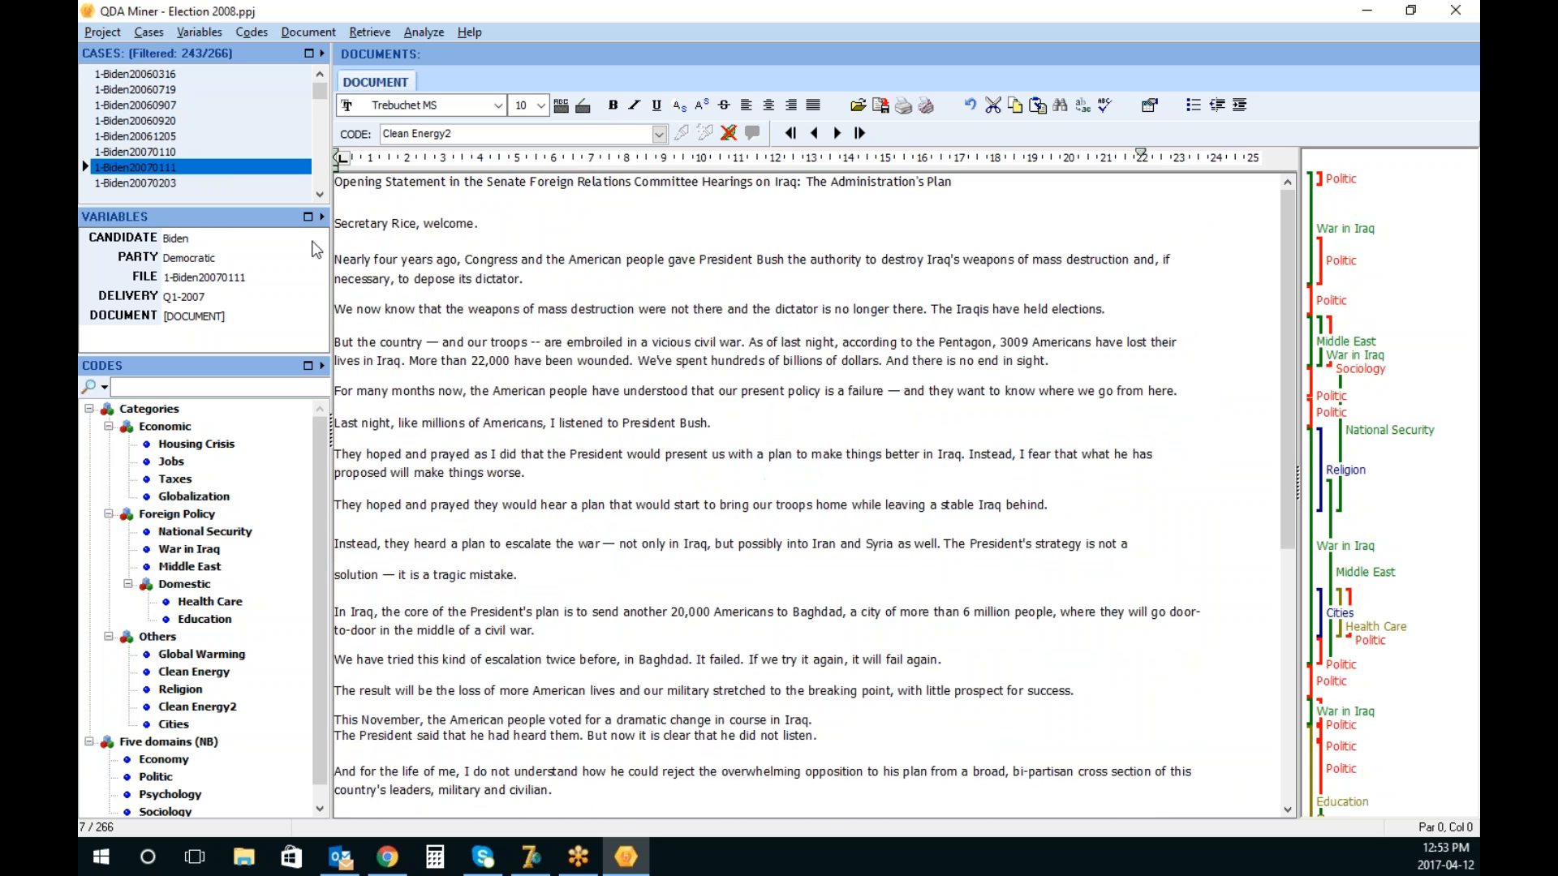
left_click(325, 191)
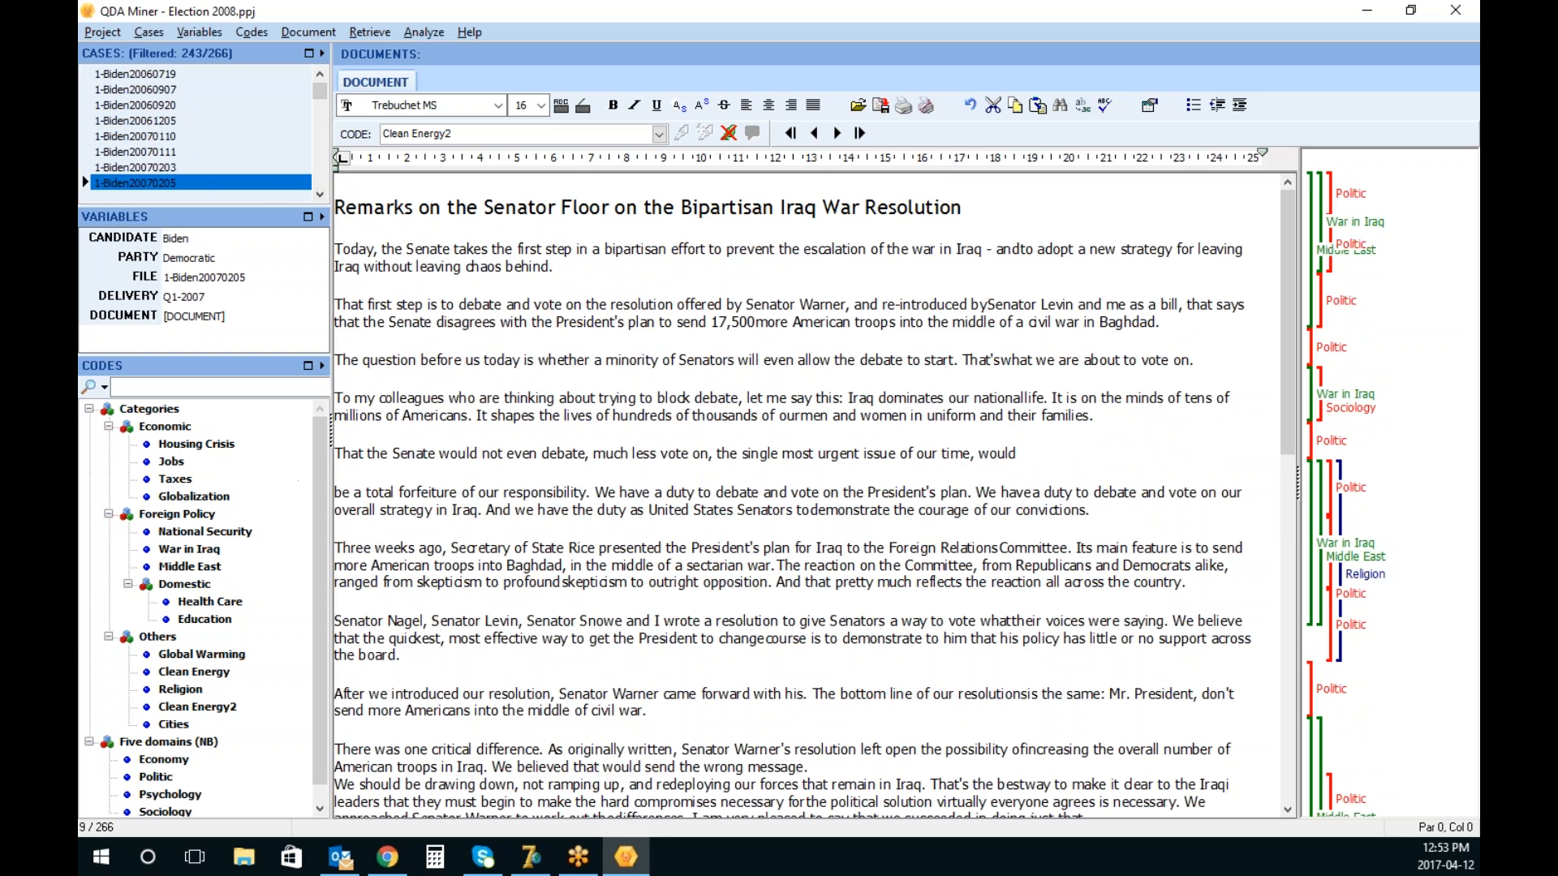
left_click(216, 449)
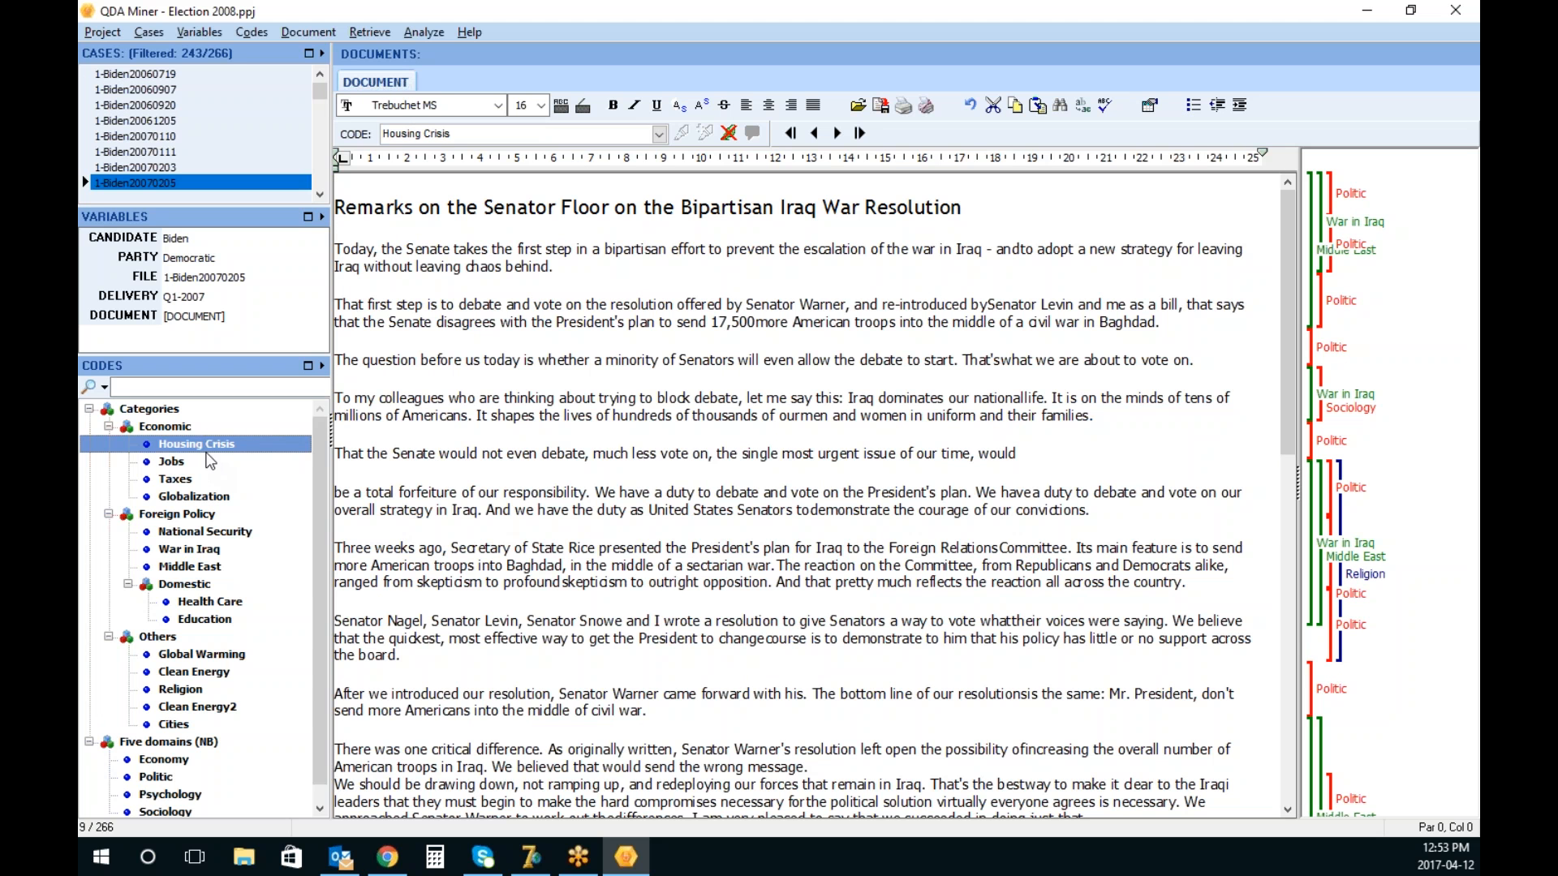
Set up a Query by Example on paragraphs, using coded segments with Housing Crisis as the example code
left_click(371, 32)
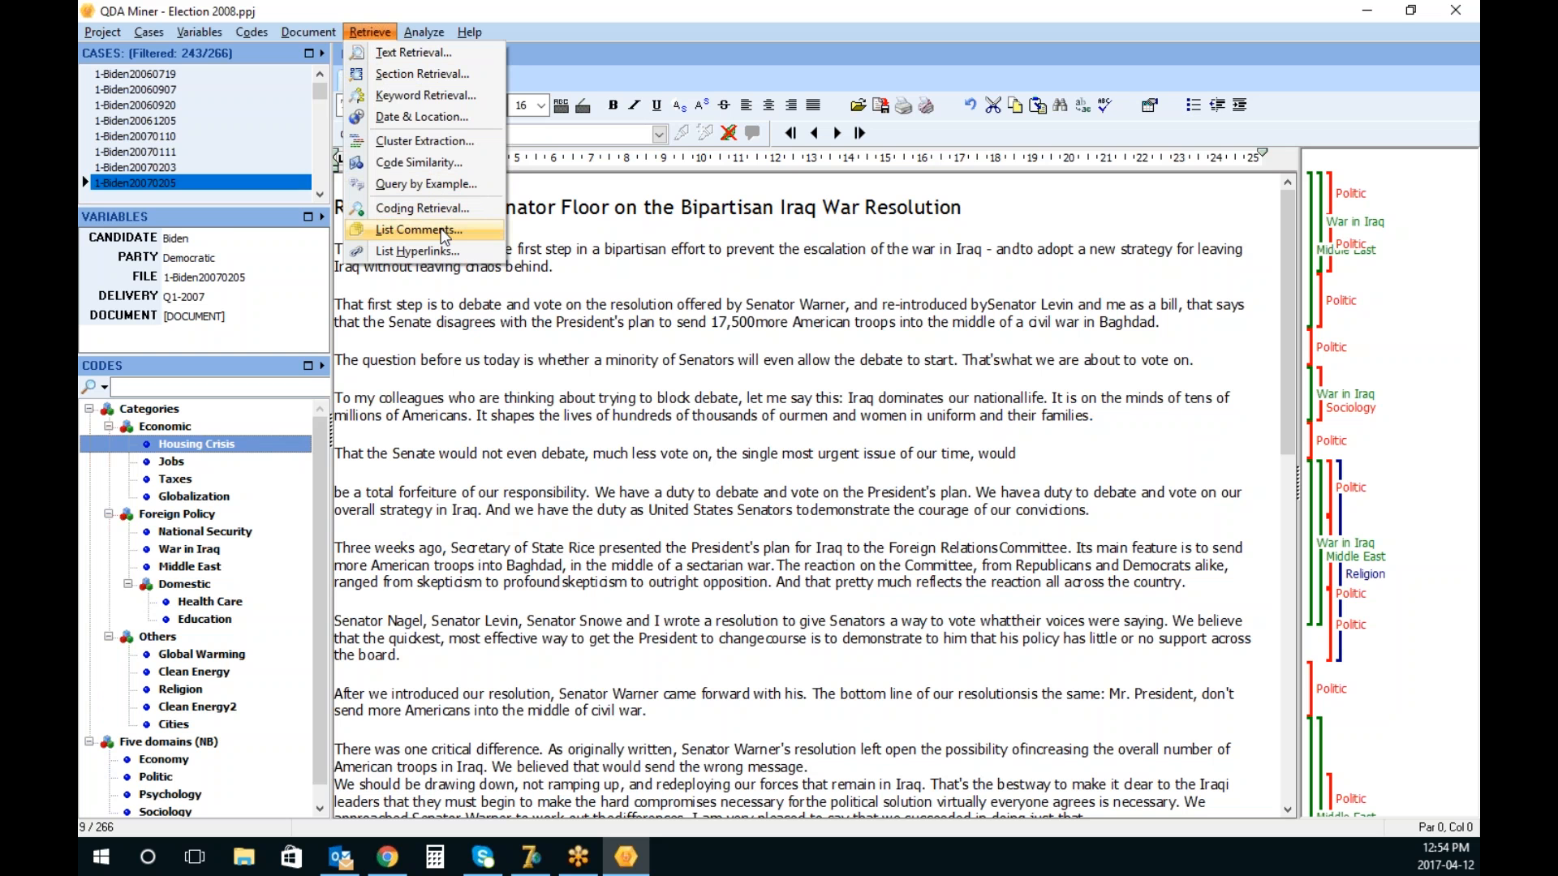
left_click(445, 180)
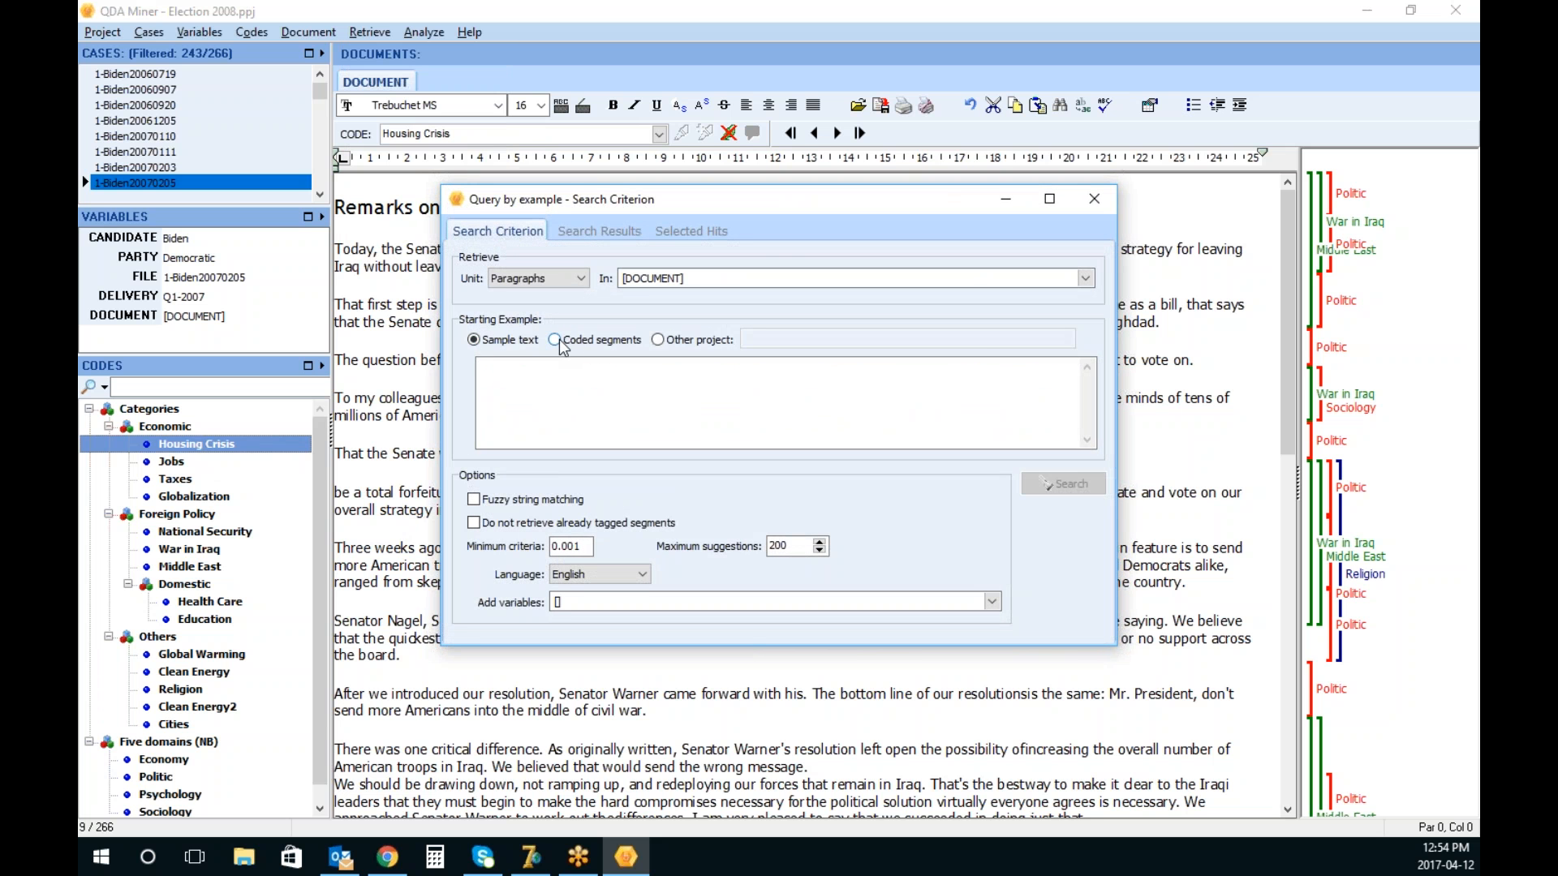
left_click(555, 340)
left_click(1067, 373)
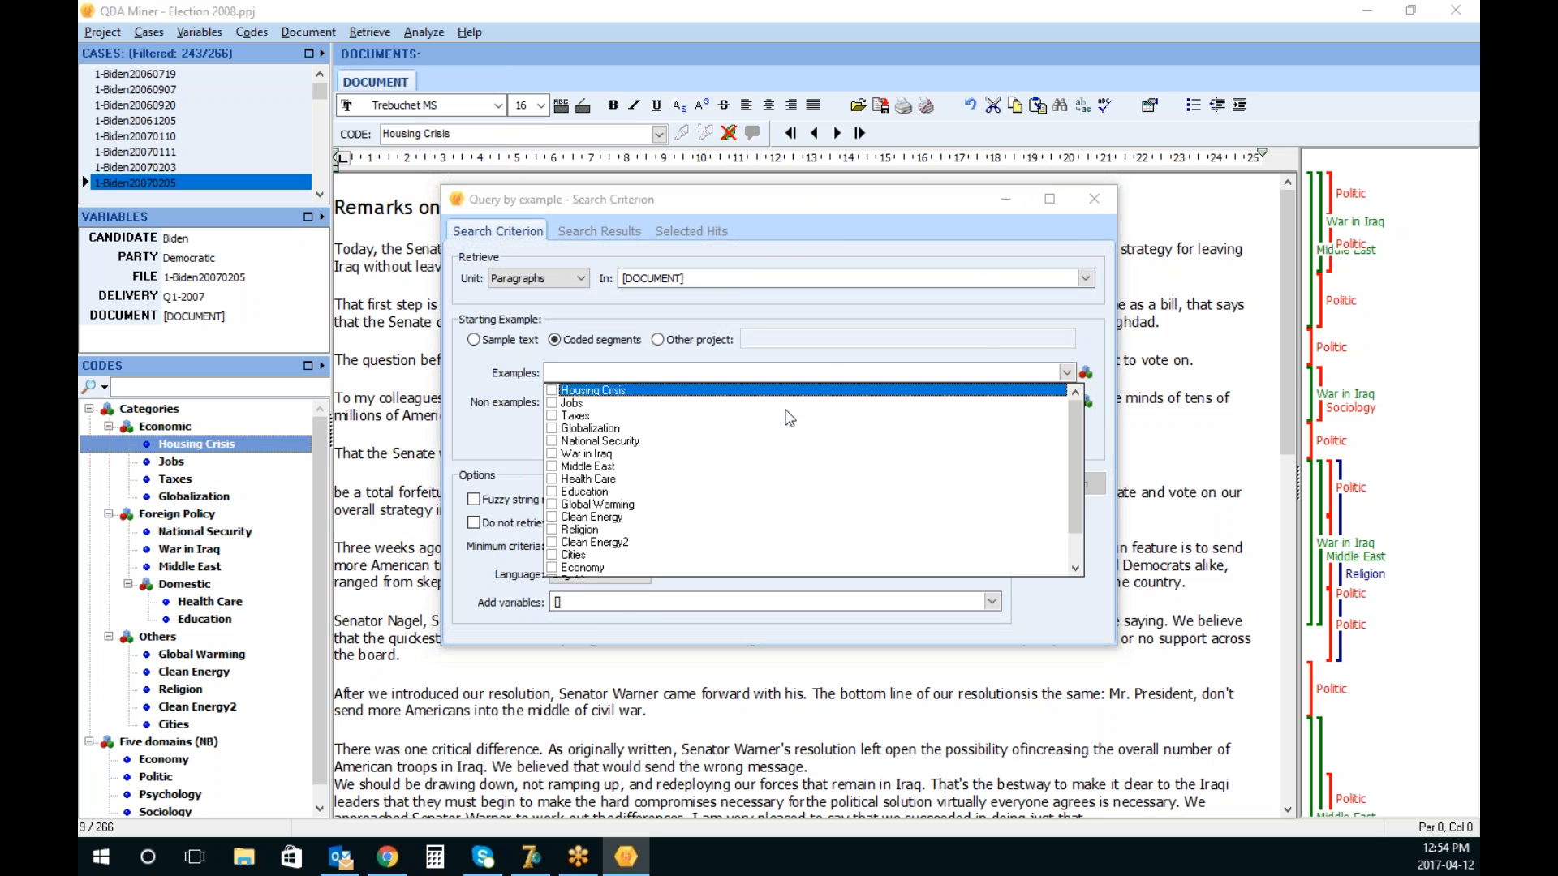
left_click(553, 391)
left_click(642, 378)
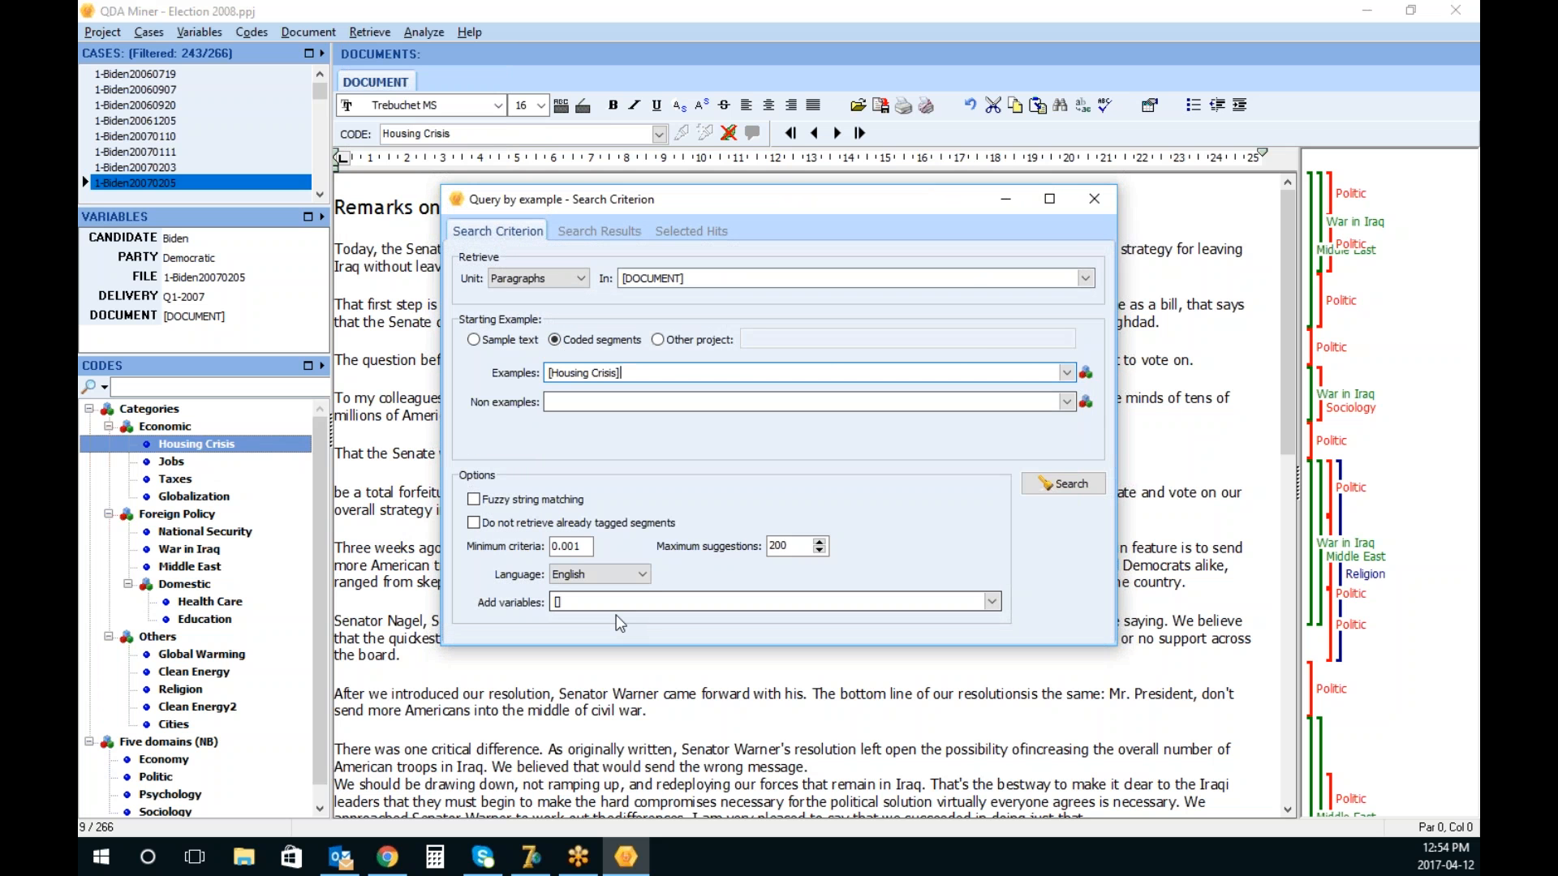
Search for similar paragraphs while excluding already tagged segments, and expand the result rows to their full text
left_click(479, 523)
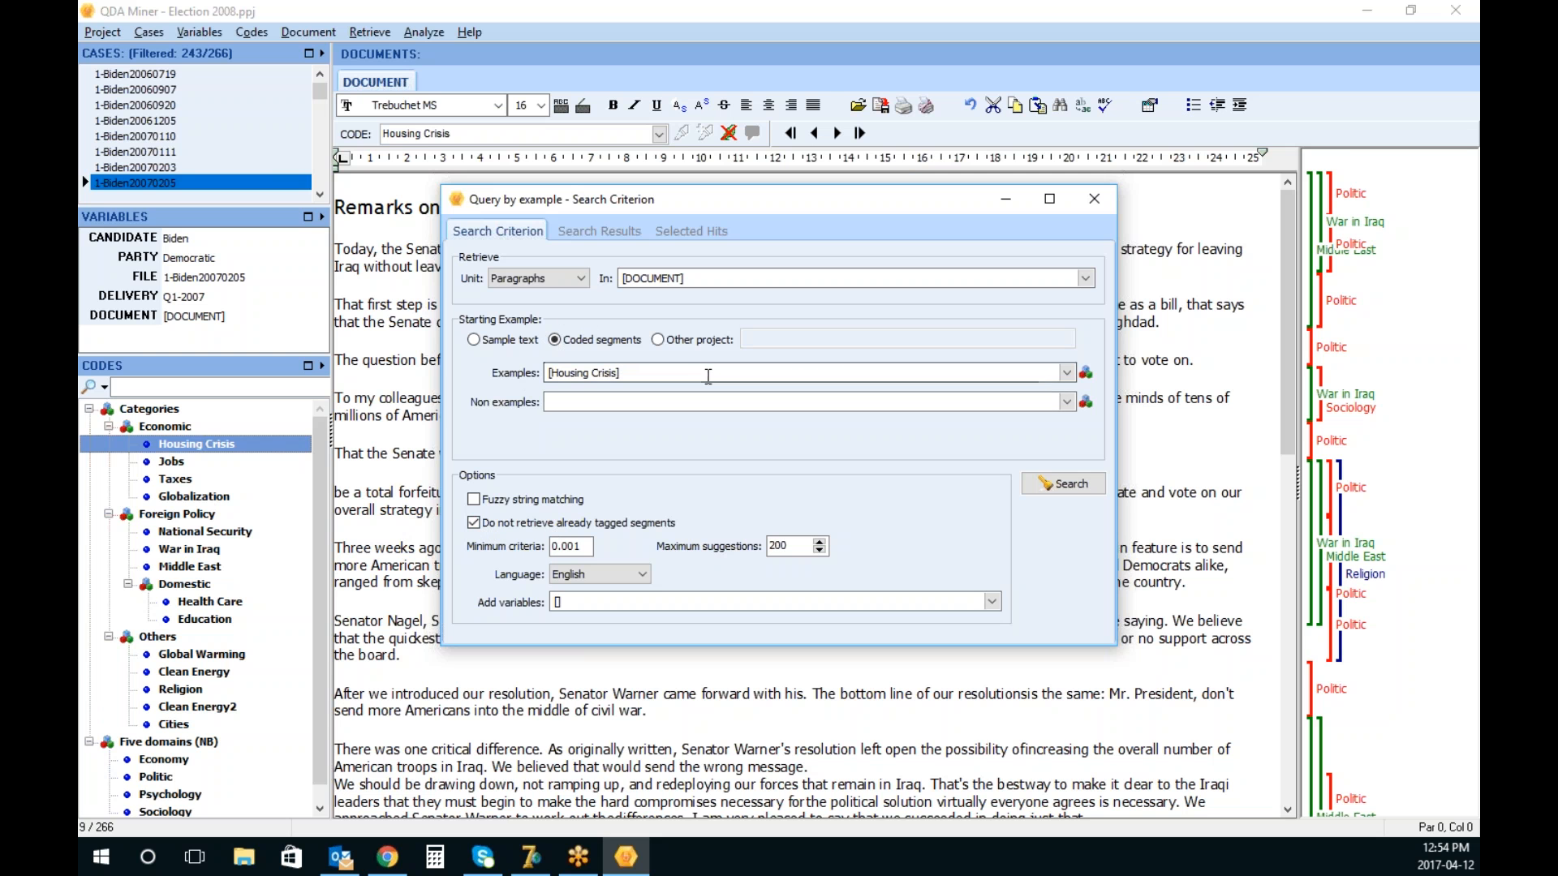
left_click(1083, 487)
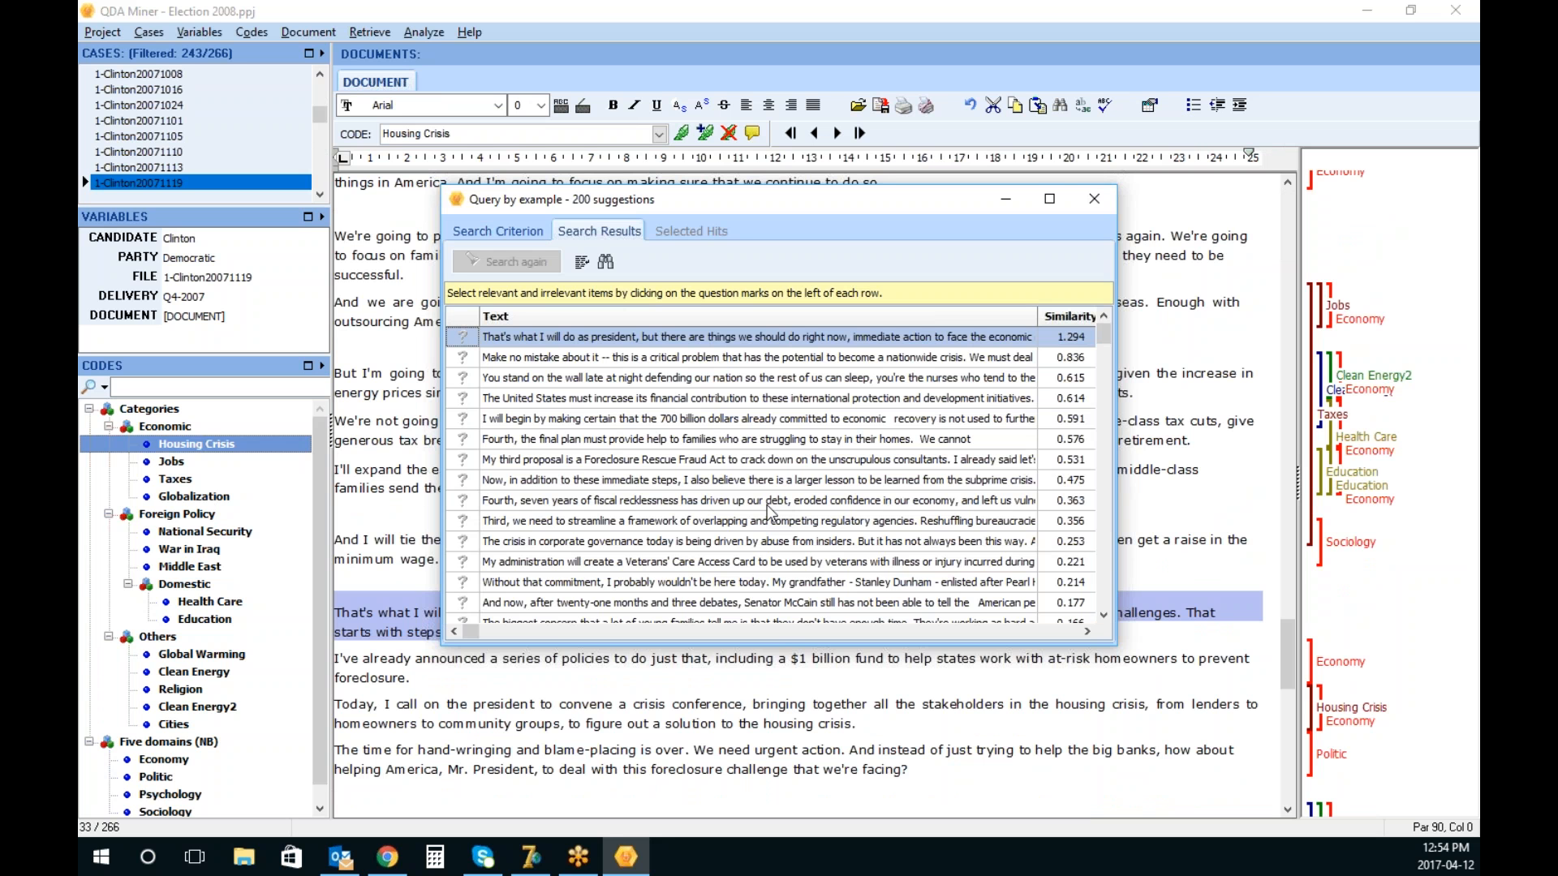
left_click(582, 262)
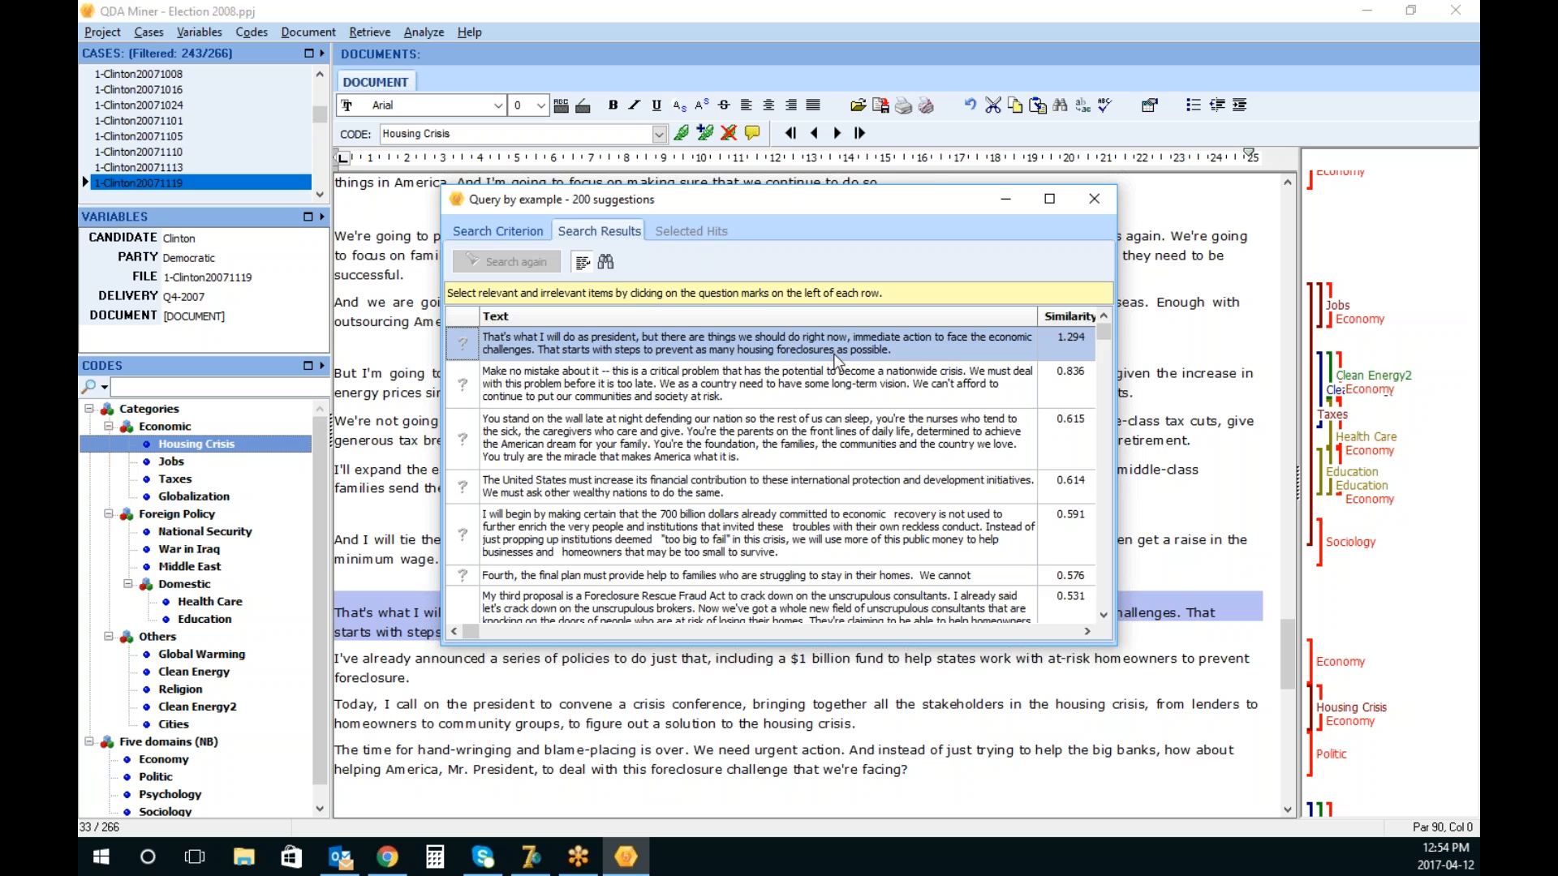